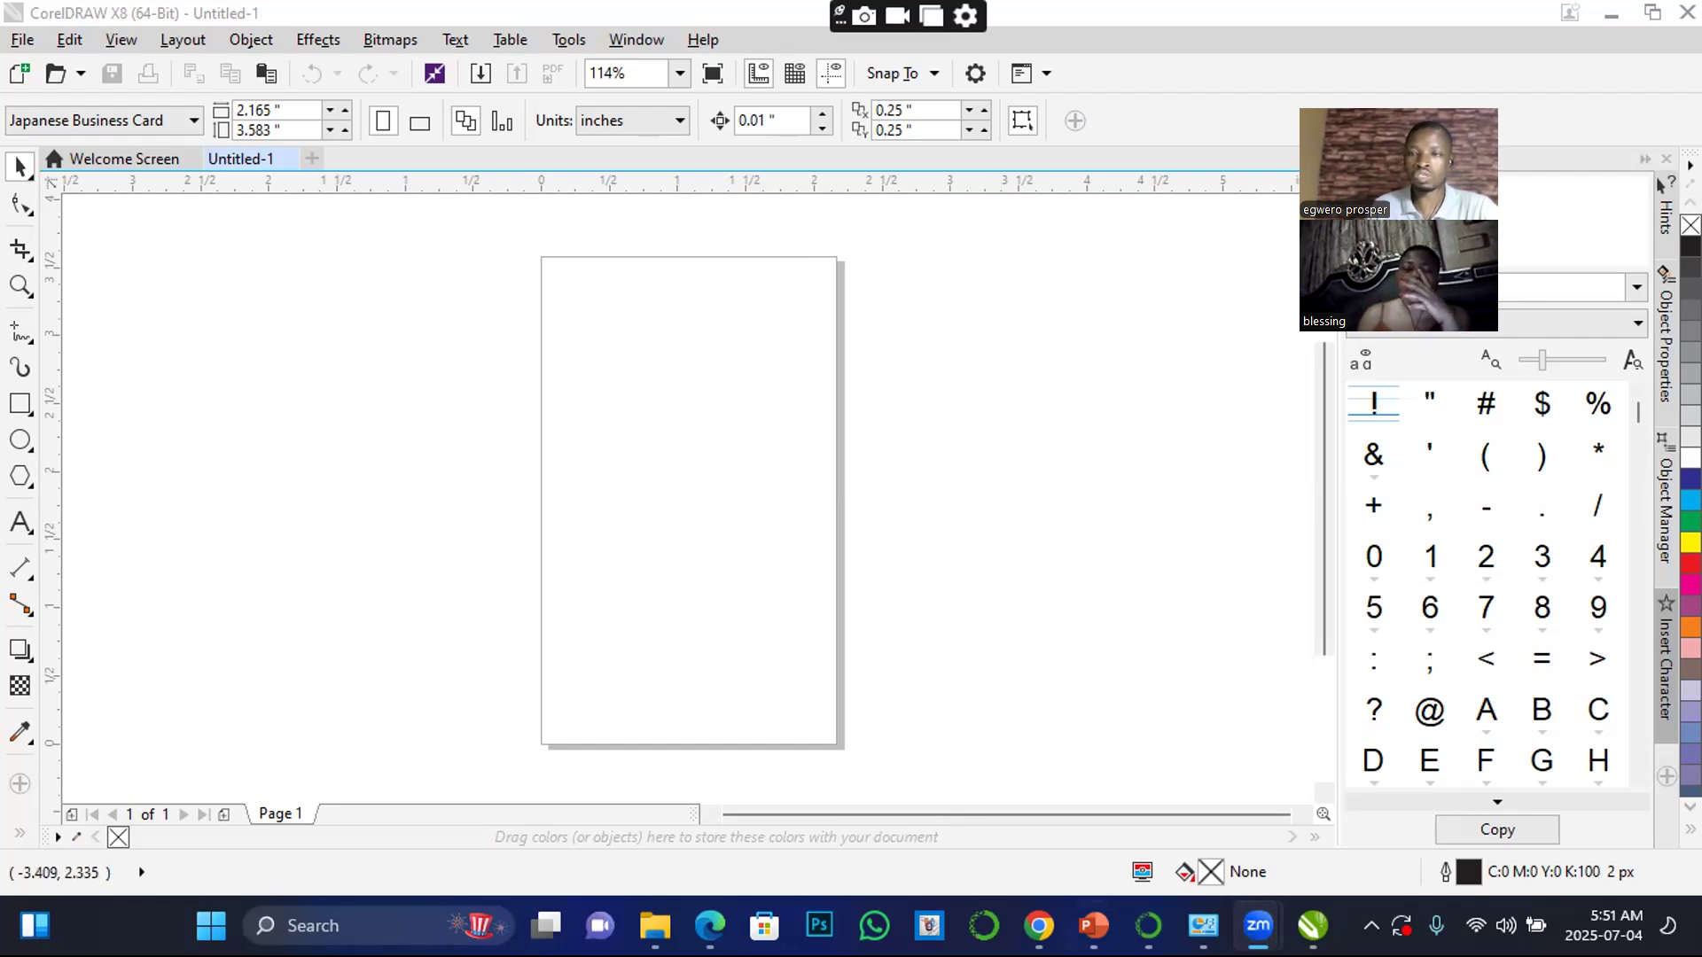
- Draw an ellipse about 1.79 by 1.86 inches over the page's left edge and fill it red
{"action": "left_click", "coordinate": [23, 439]}
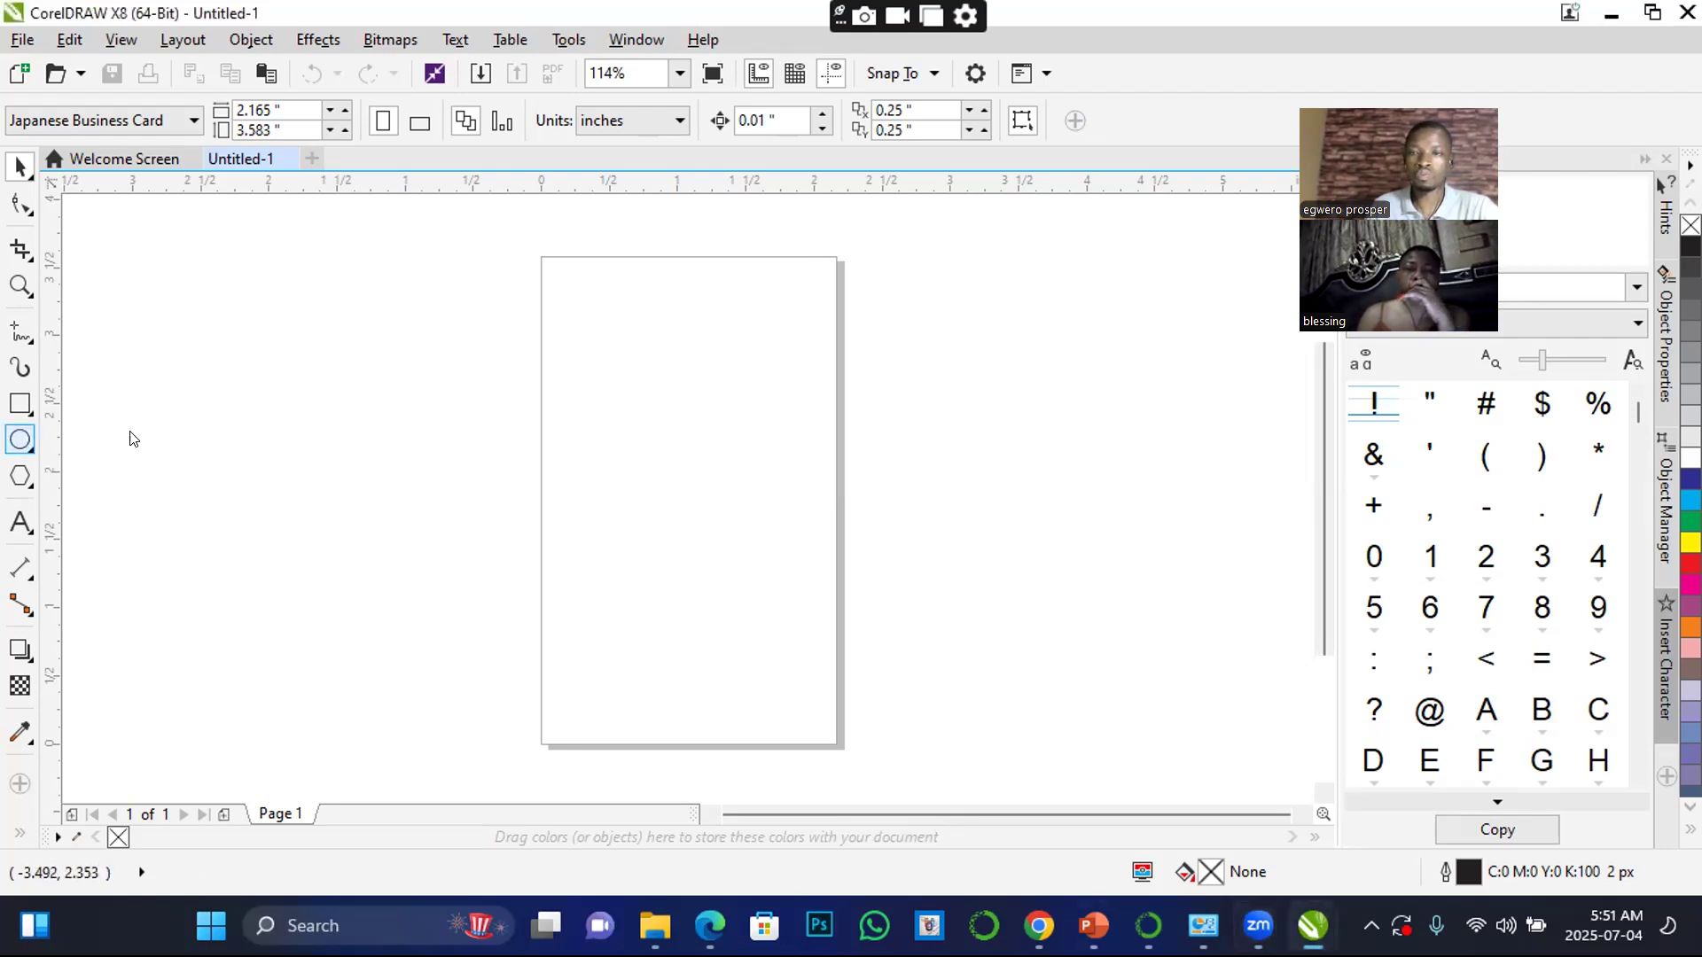
{"action": "left_click_drag", "start_coordinate": [363, 301], "coordinate": [610, 556]}
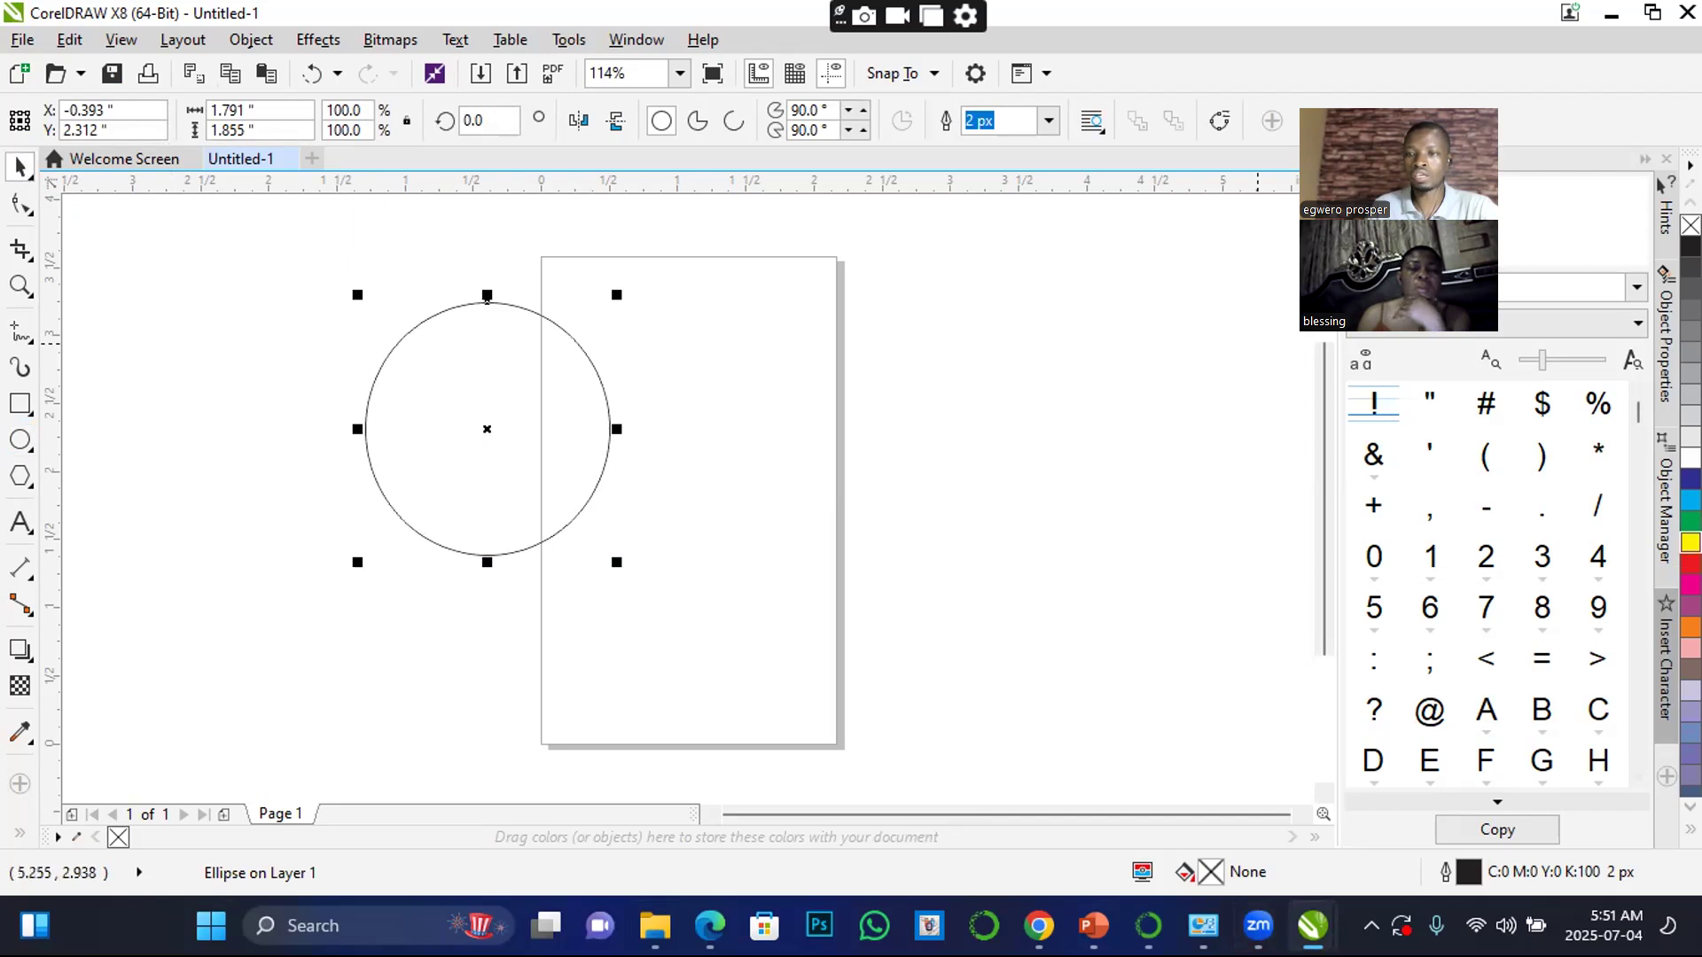
{"action": "left_click", "coordinate": [1689, 564]}
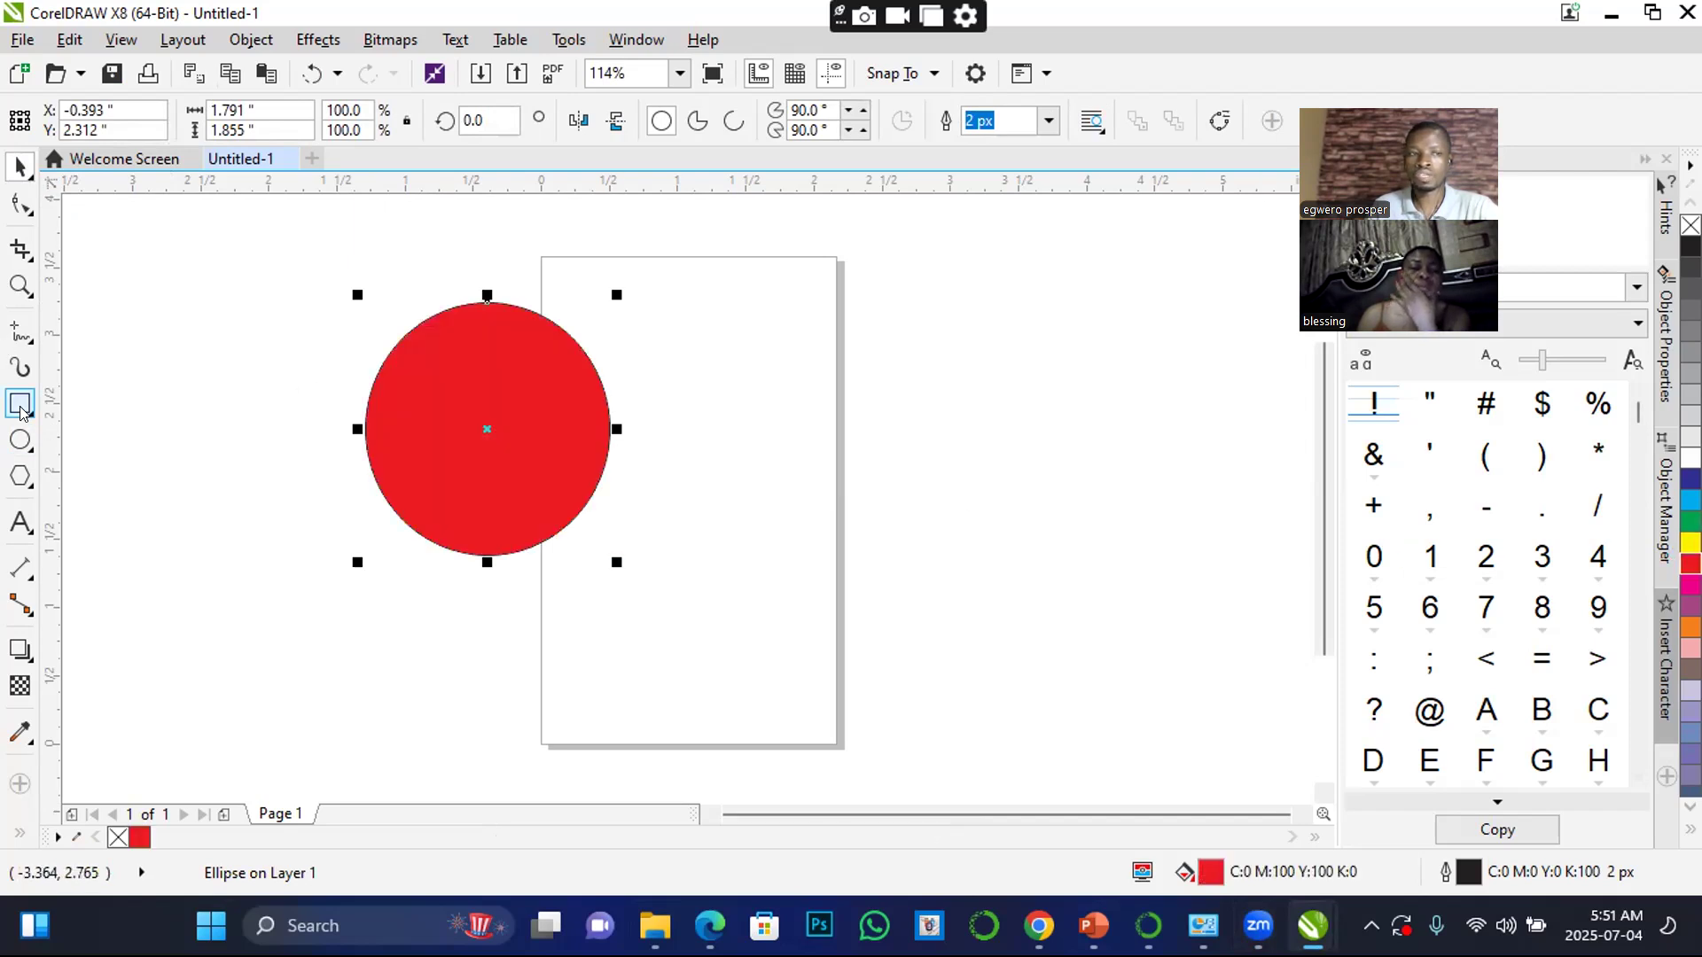
- Draw a five-sided polygon about 2.32 by 2.03 inches over the page's right edge and fill it yellow
{"action": "left_click", "coordinate": [20, 476]}
{"action": "left_click_drag", "start_coordinate": [789, 333], "coordinate": [1118, 617]}
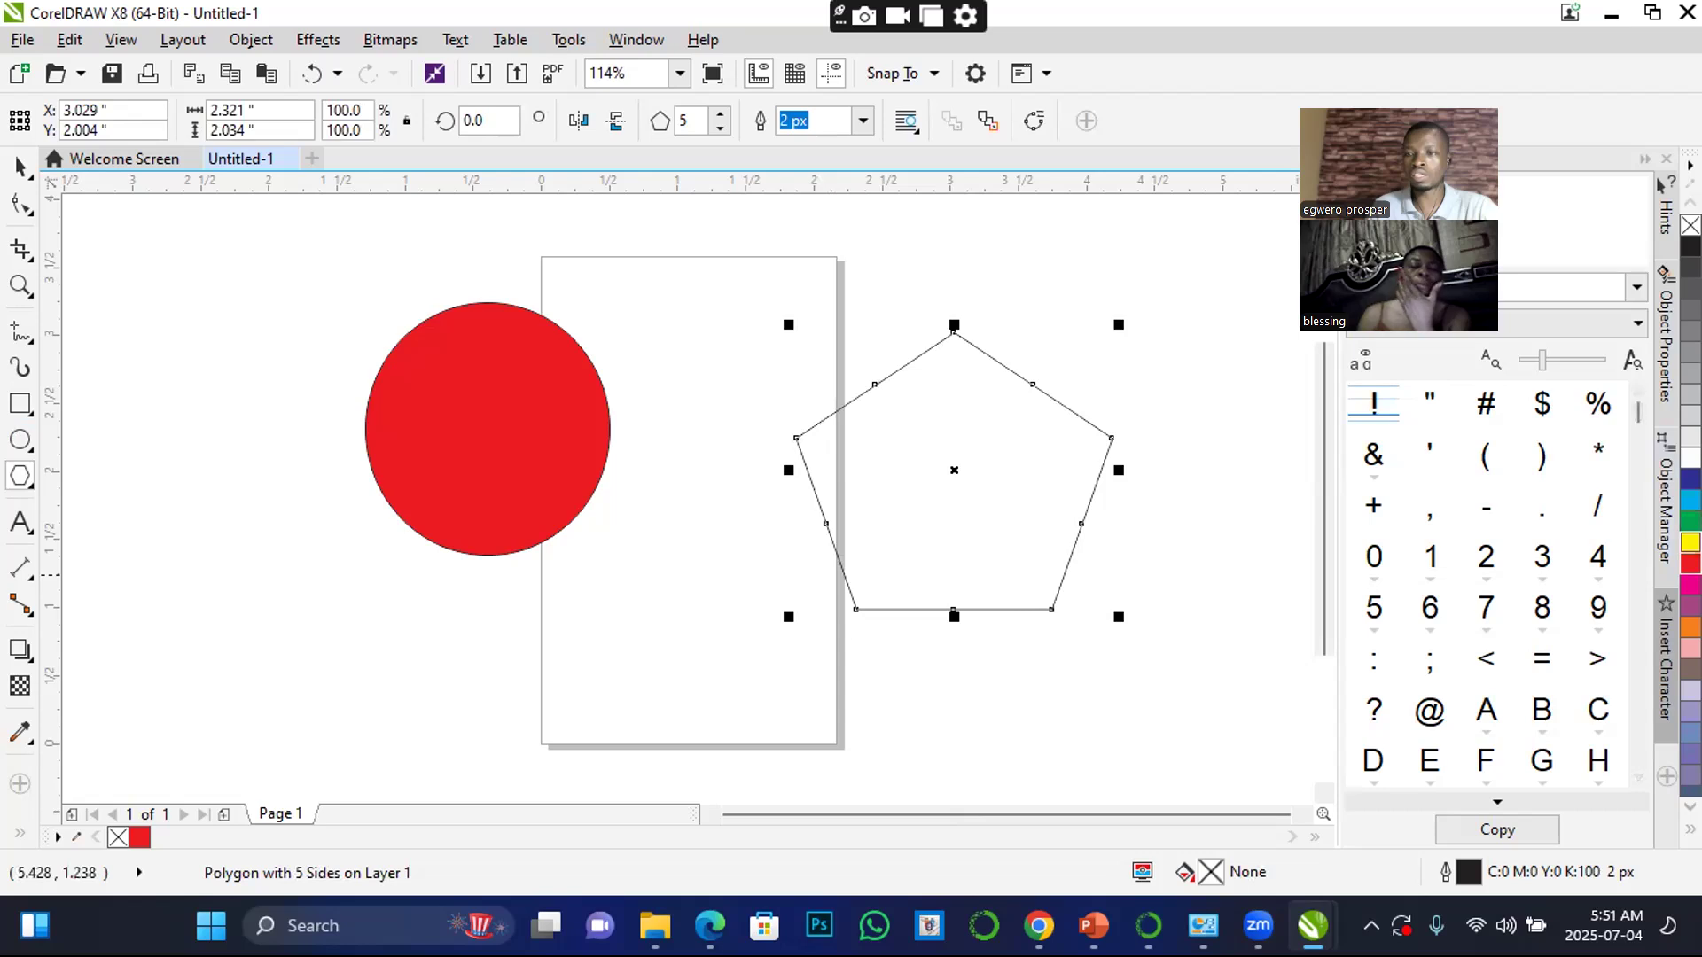
{"action": "left_click", "coordinate": [1689, 543]}
- Move the yellow pentagon and the red ellipse slightly upward and closer to each other
{"action": "left_click", "coordinate": [21, 167]}
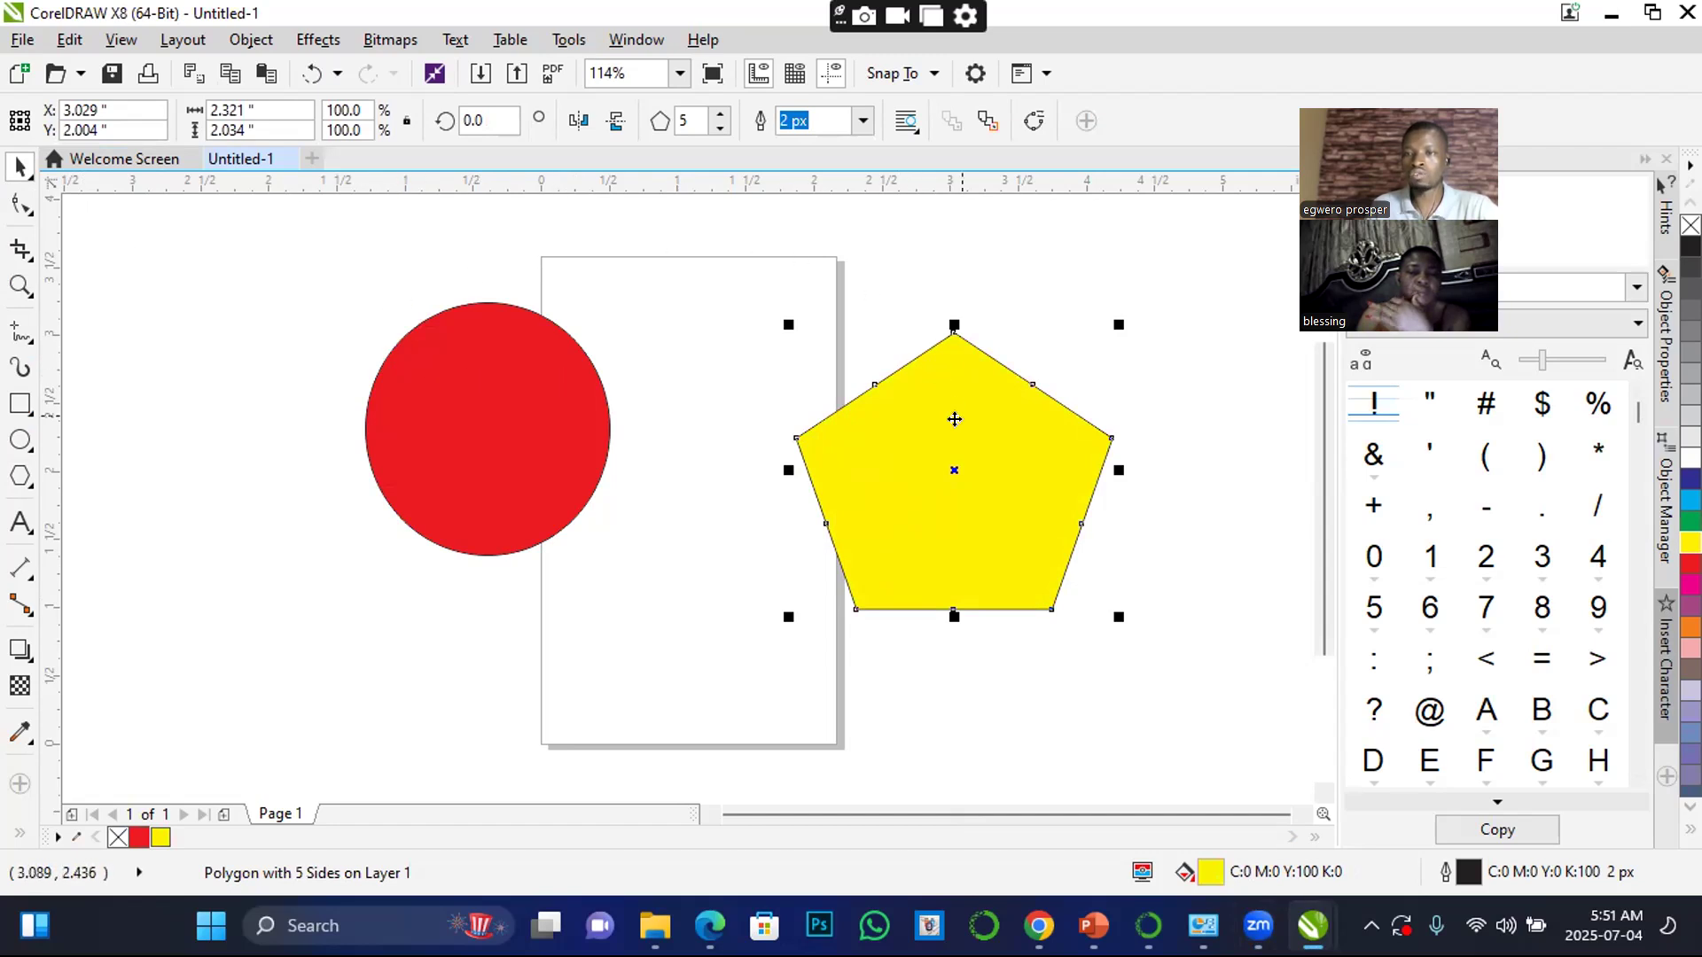
{"action": "left_click_drag", "start_coordinate": [1008, 380], "coordinate": [977, 368]}
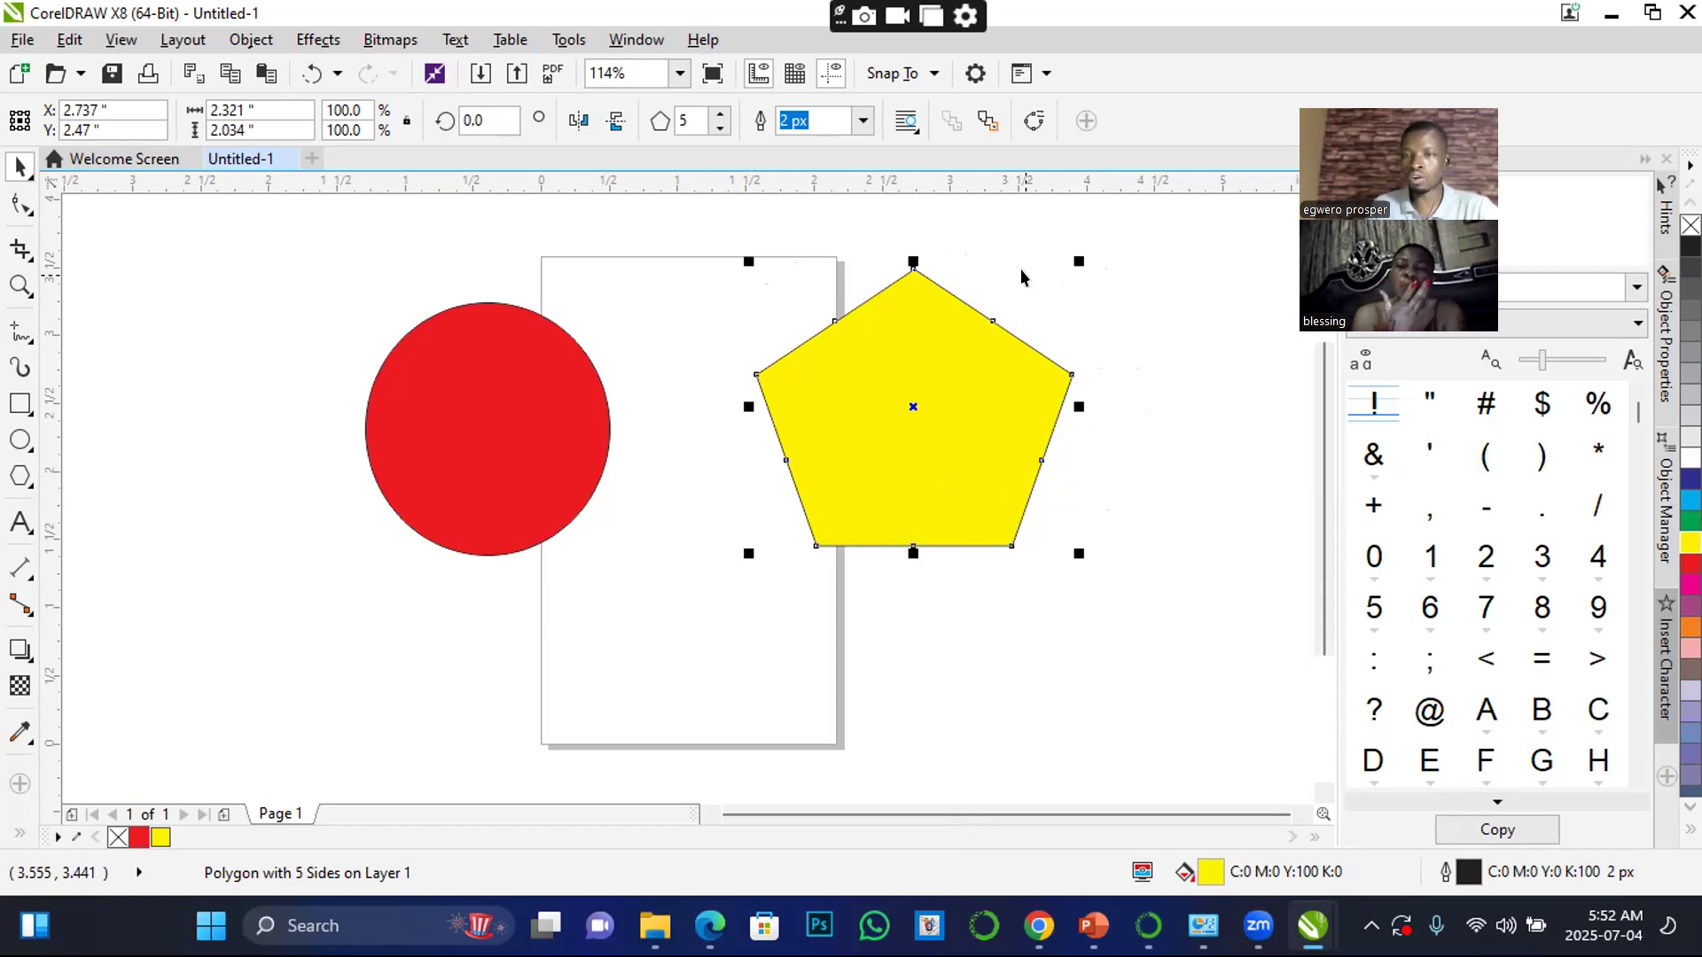
{"action": "left_click", "coordinate": [512, 396]}
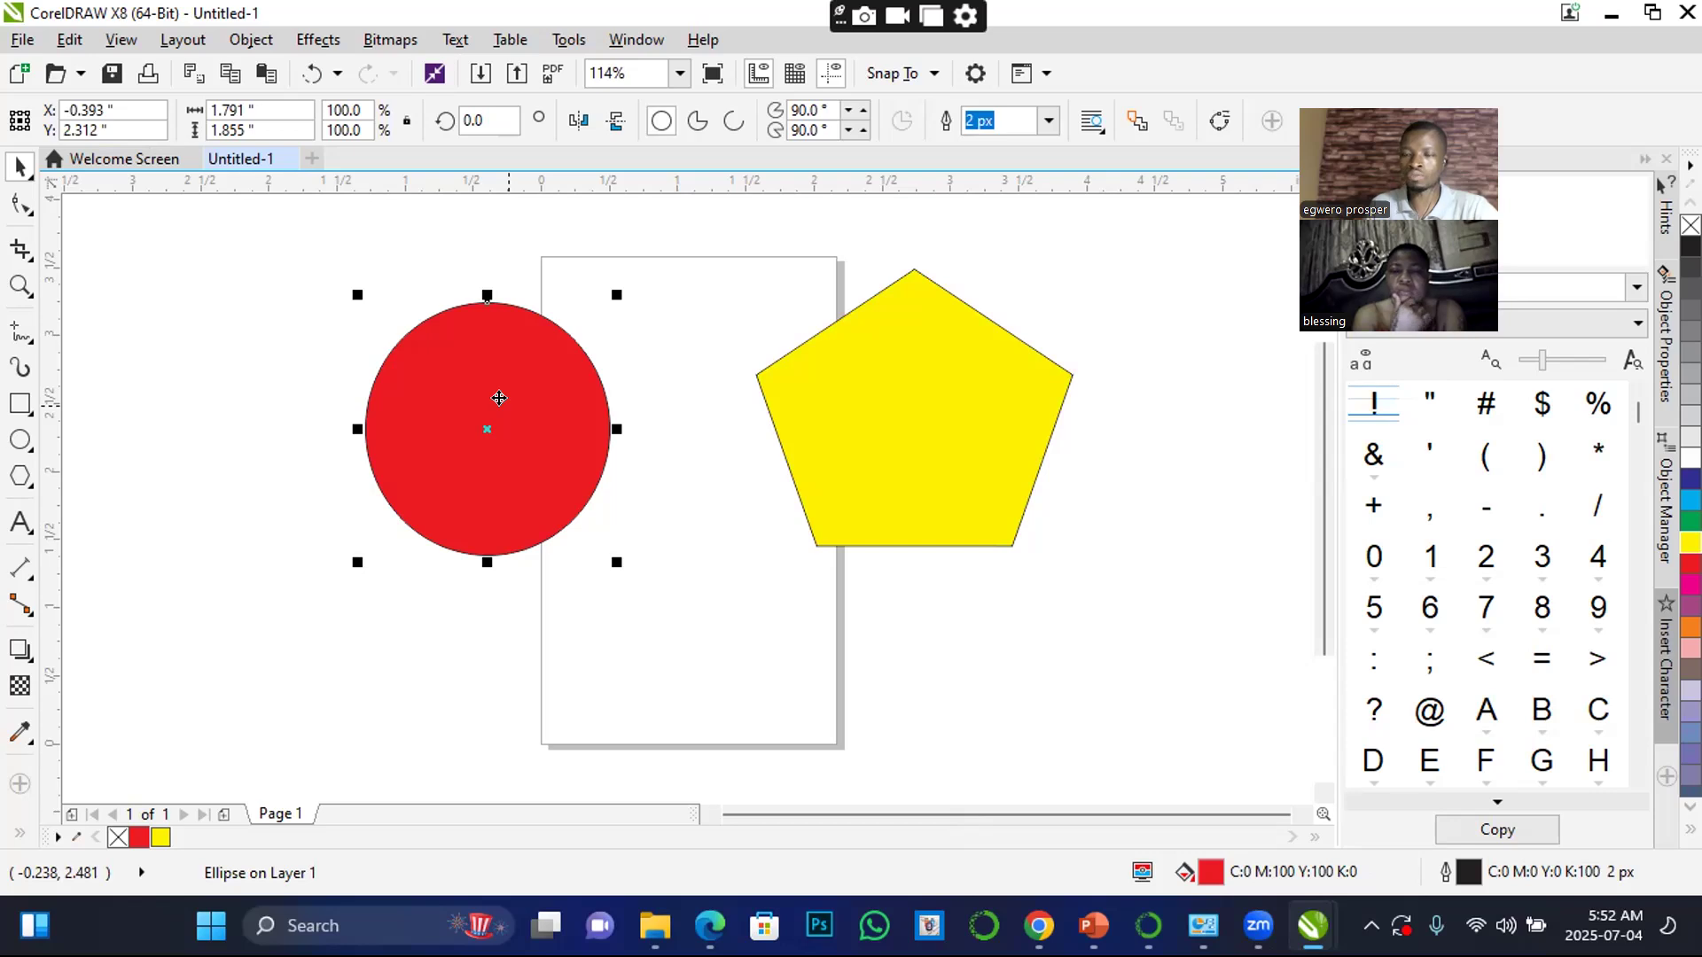
{"action": "left_click_drag", "start_coordinate": [498, 372], "coordinate": [535, 342]}
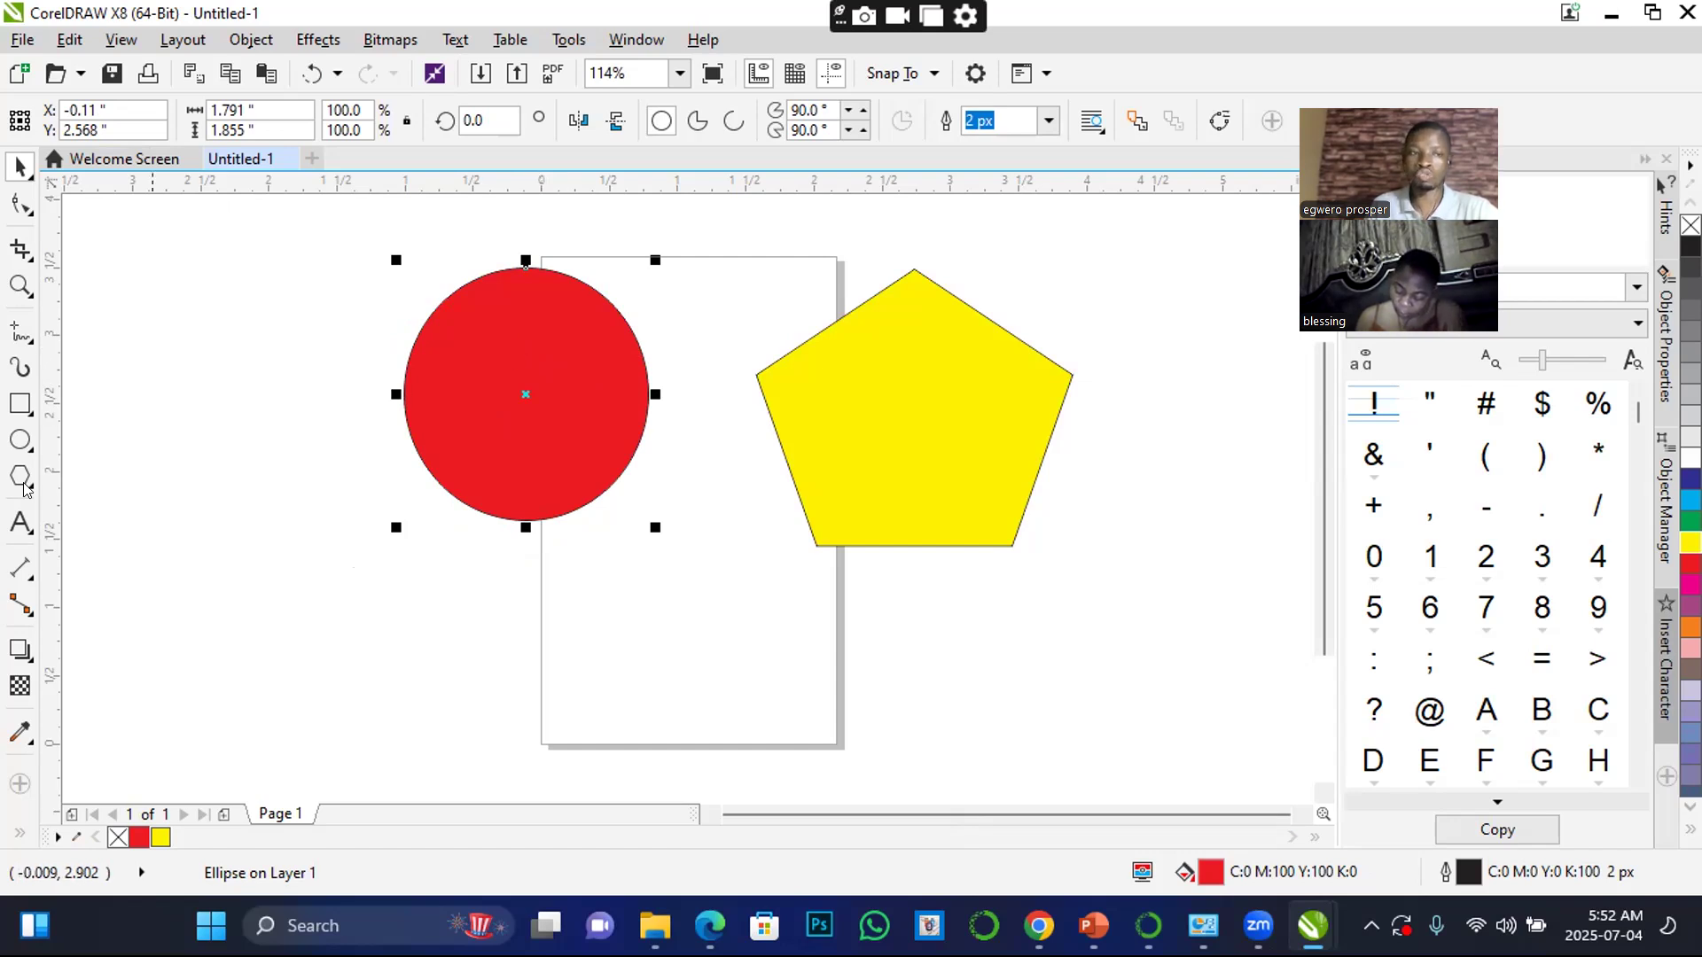
- Add the artistic text "pick tool" below the two shapes and enlarge it to about 57 pt
{"action": "left_click", "coordinate": [21, 523]}
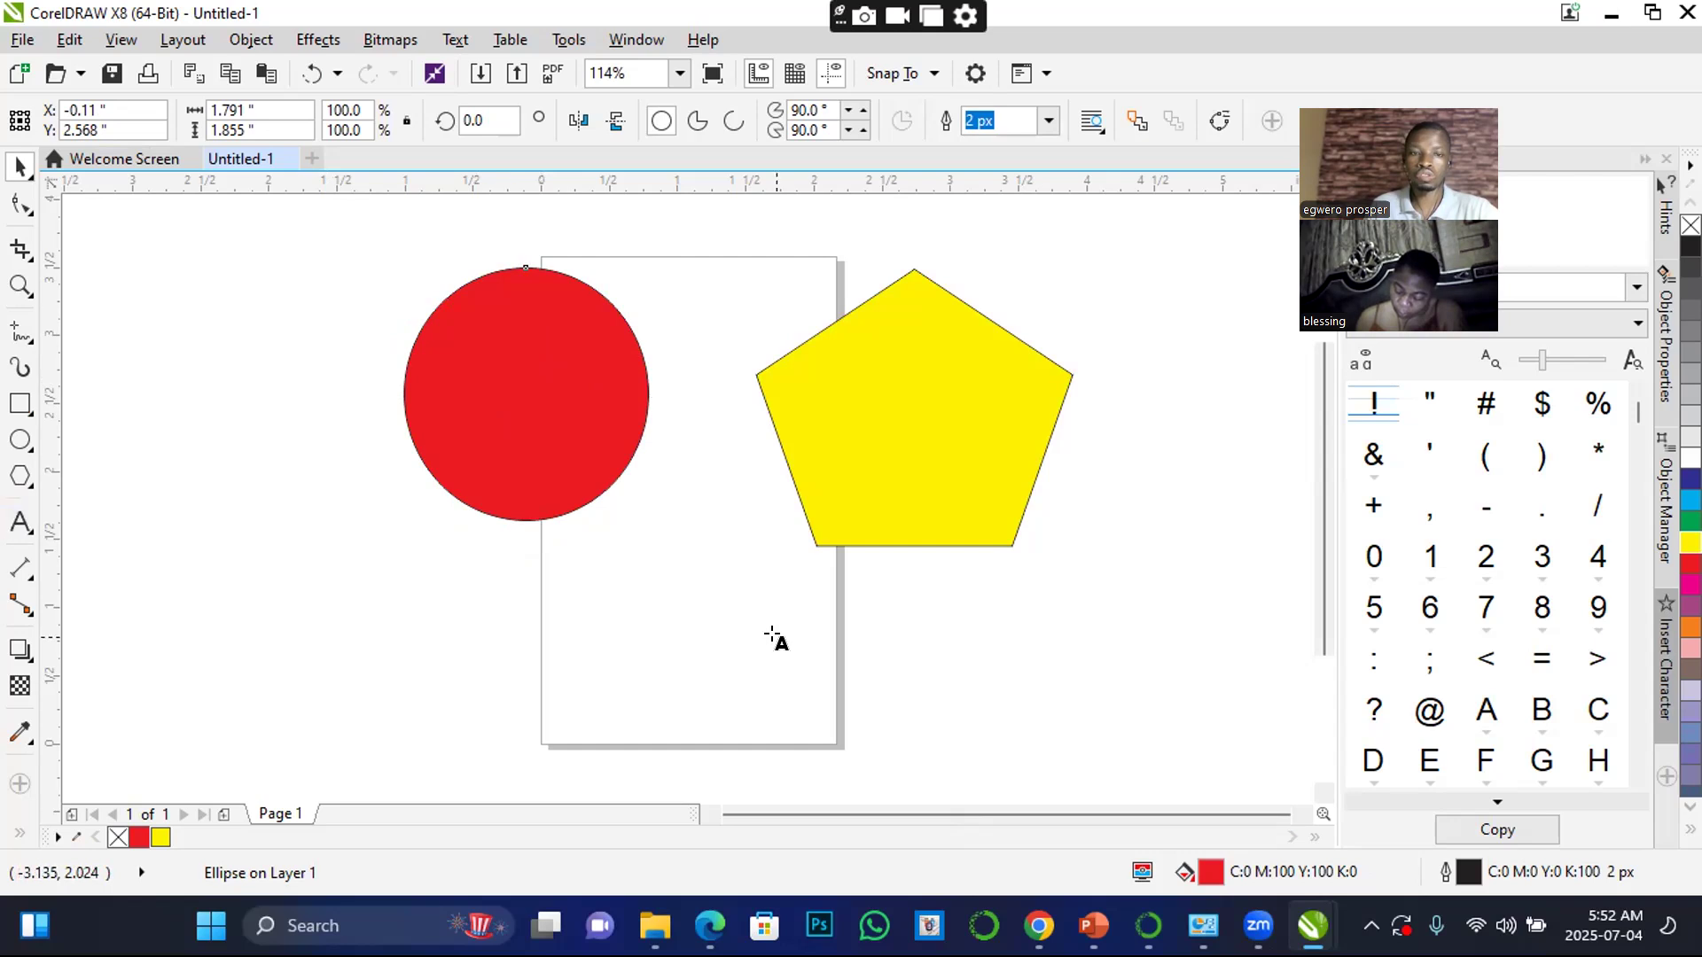
{"action": "left_click", "coordinate": [626, 635]}
{"action": "type", "text": "pi"}
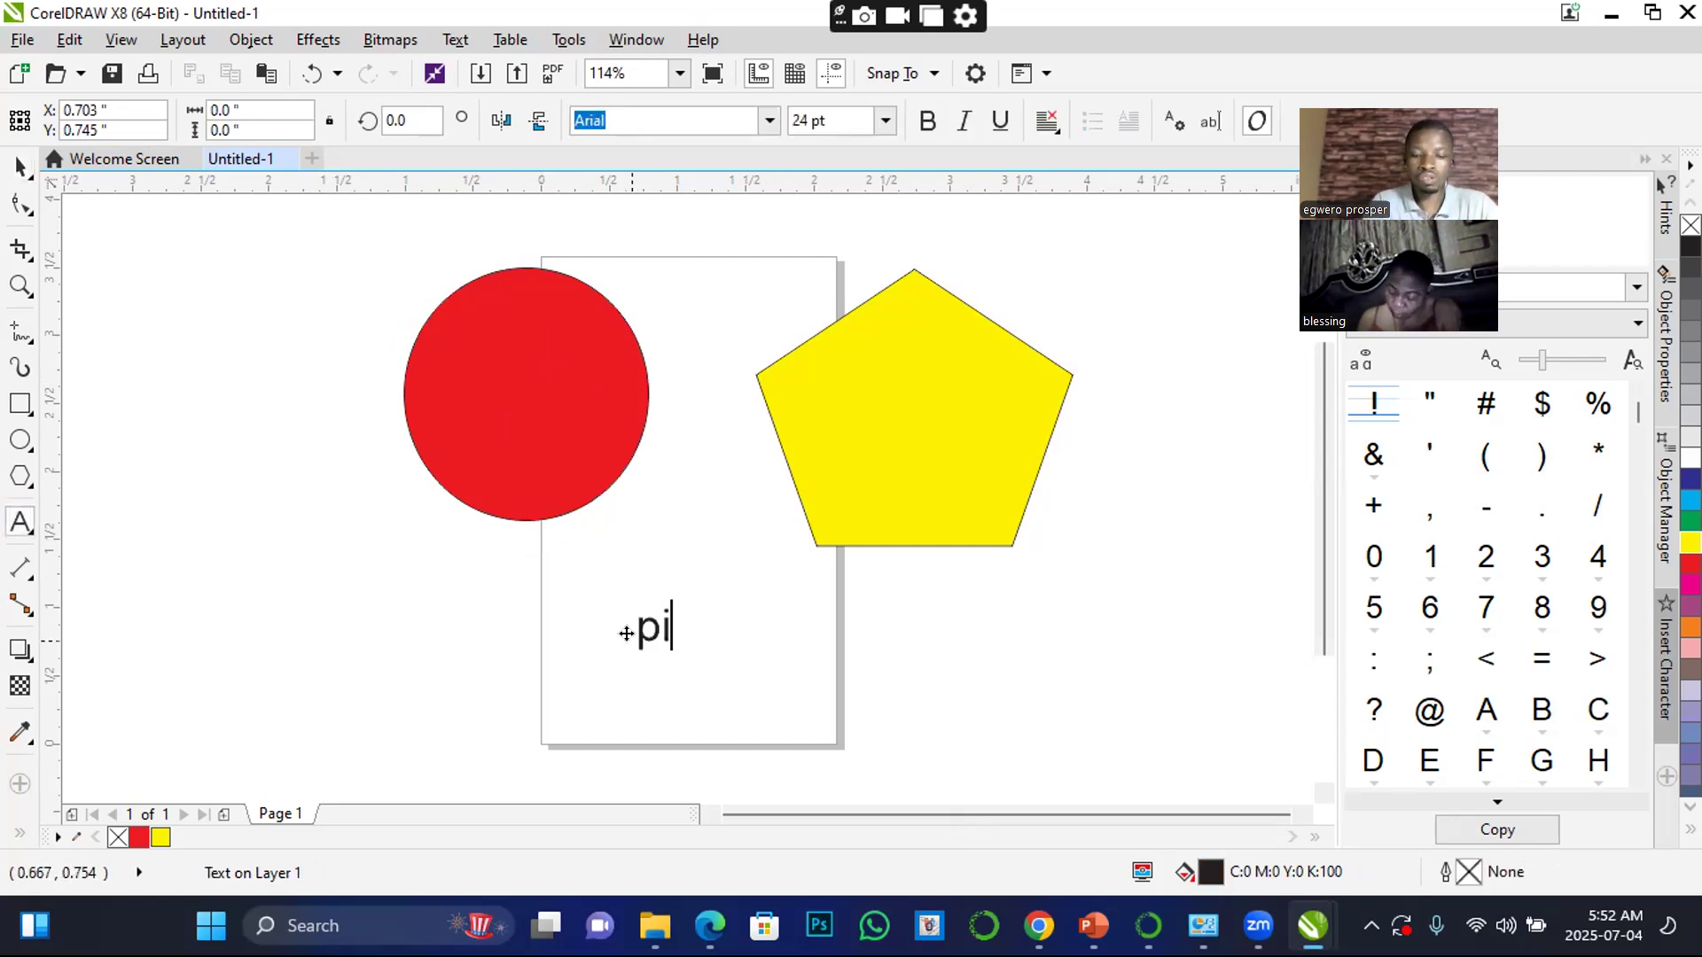
{"action": "type", "text": "ck tool"}
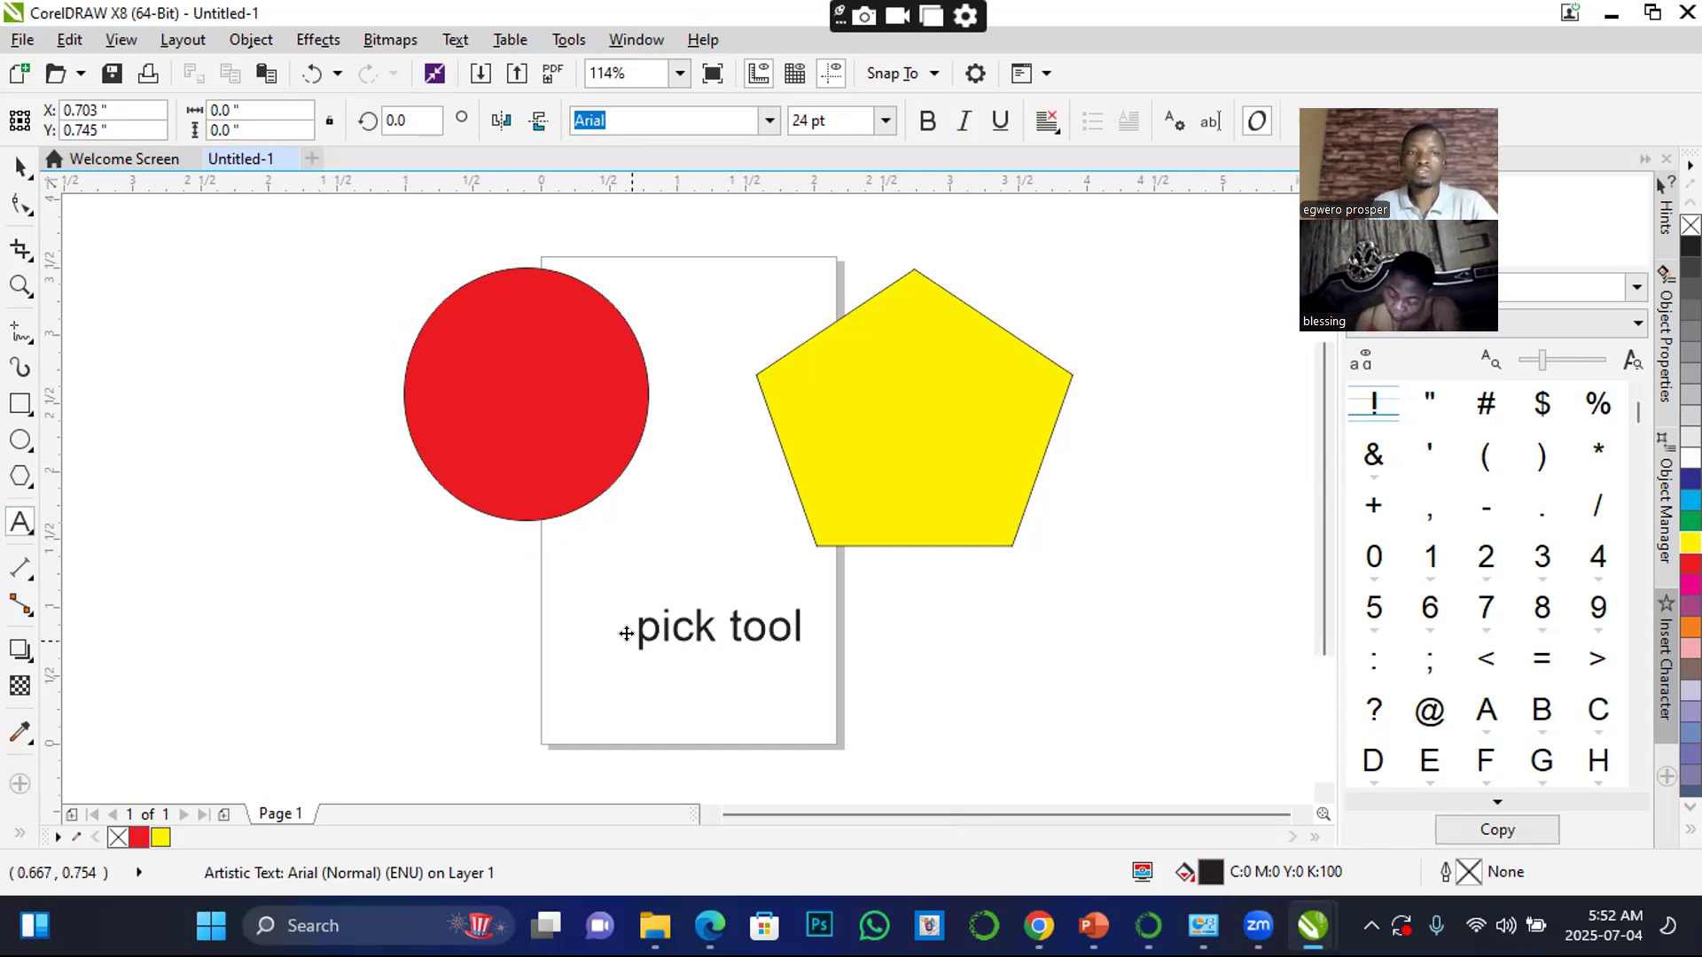
{"action": "key", "text": "ctrl+space"}
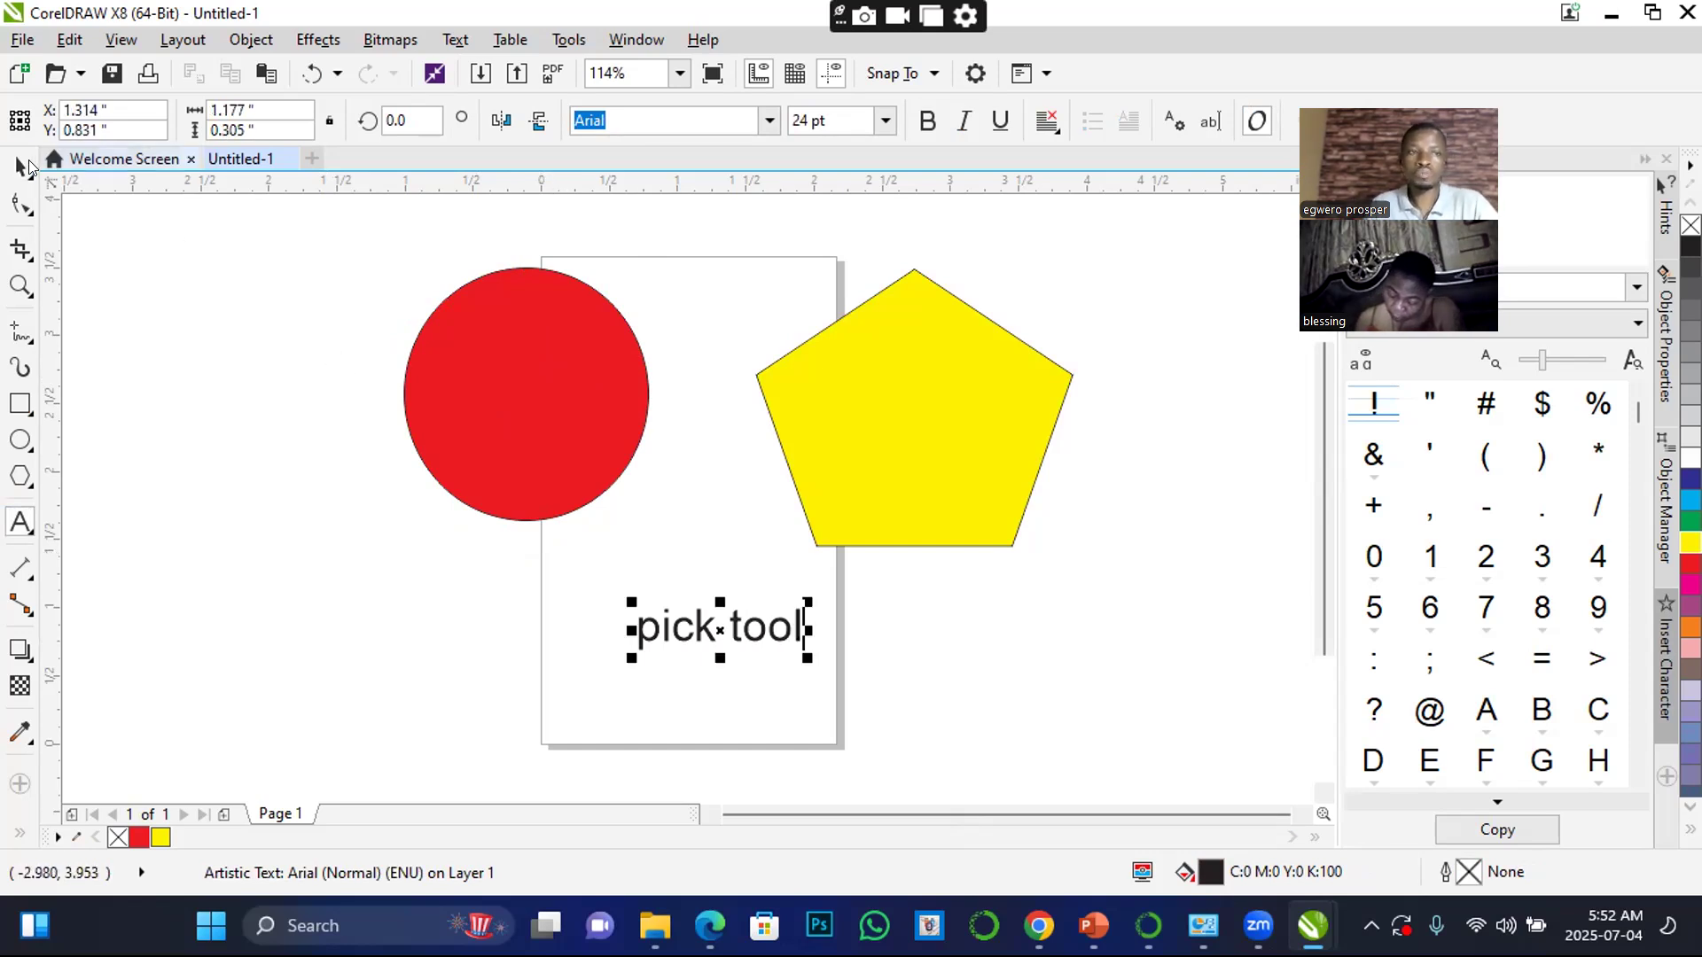
{"action": "left_click_drag", "start_coordinate": [625, 592], "coordinate": [405, 551]}
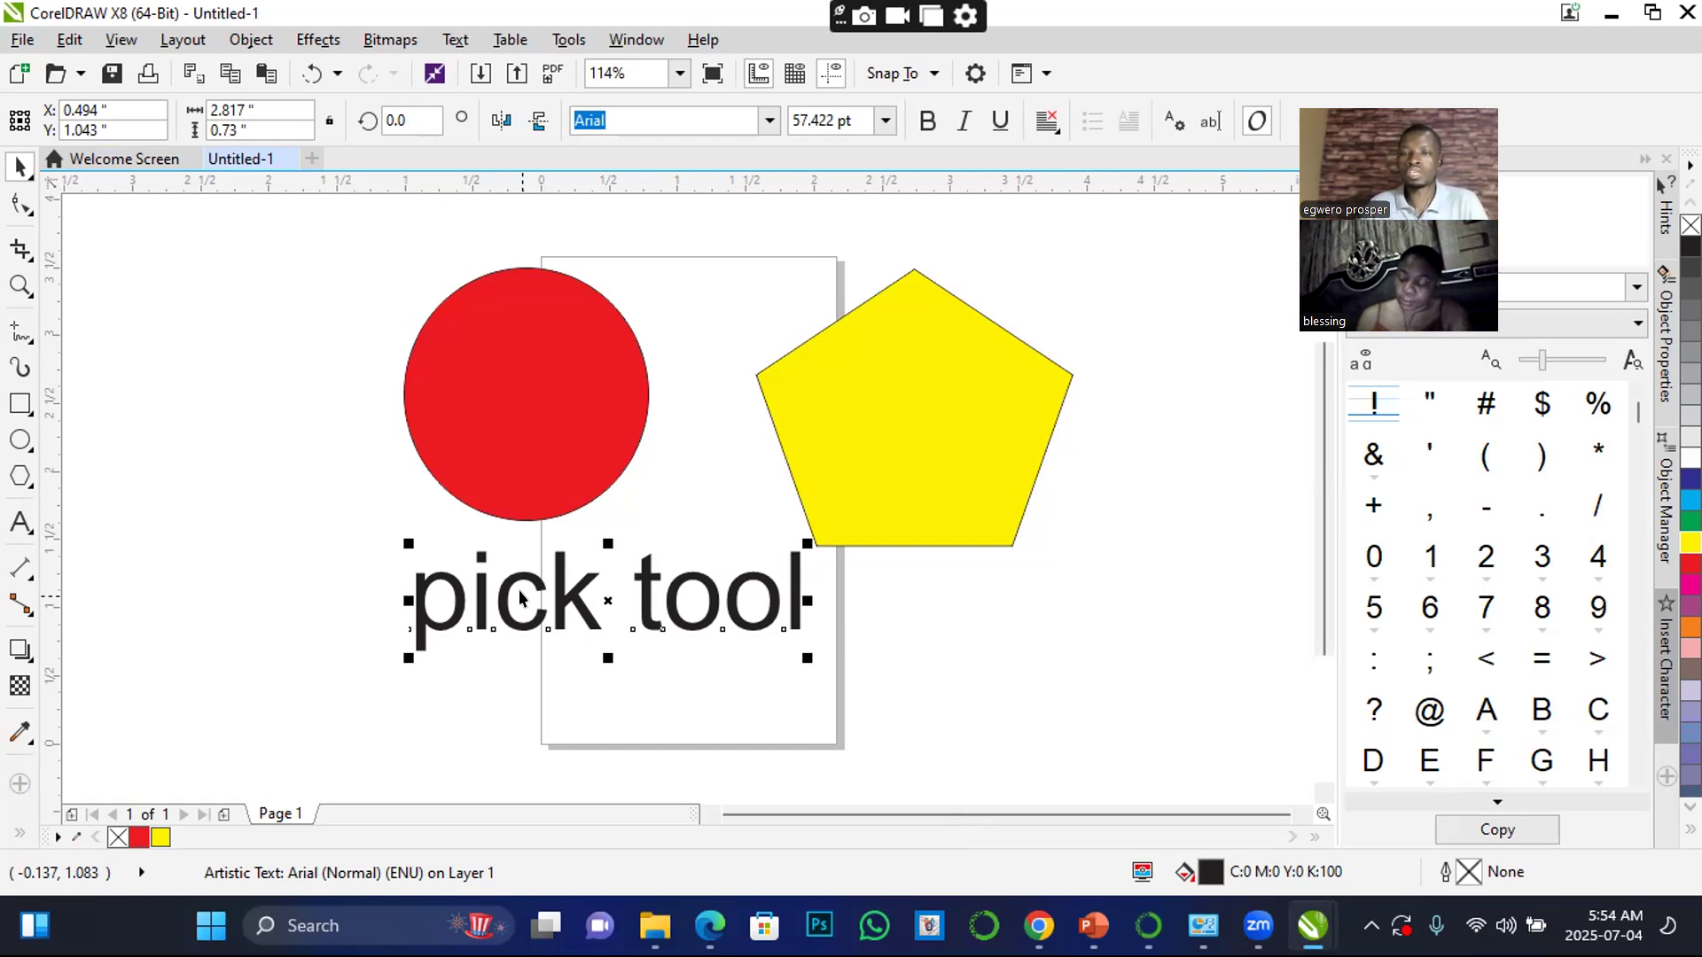
- Duplicate the "pick tool" text just below itself and replace the copy's wording with "skew objects" and "rotate ob" on two lines
{"action": "left_click_drag", "start_coordinate": [568, 590], "coordinate": [576, 653]}
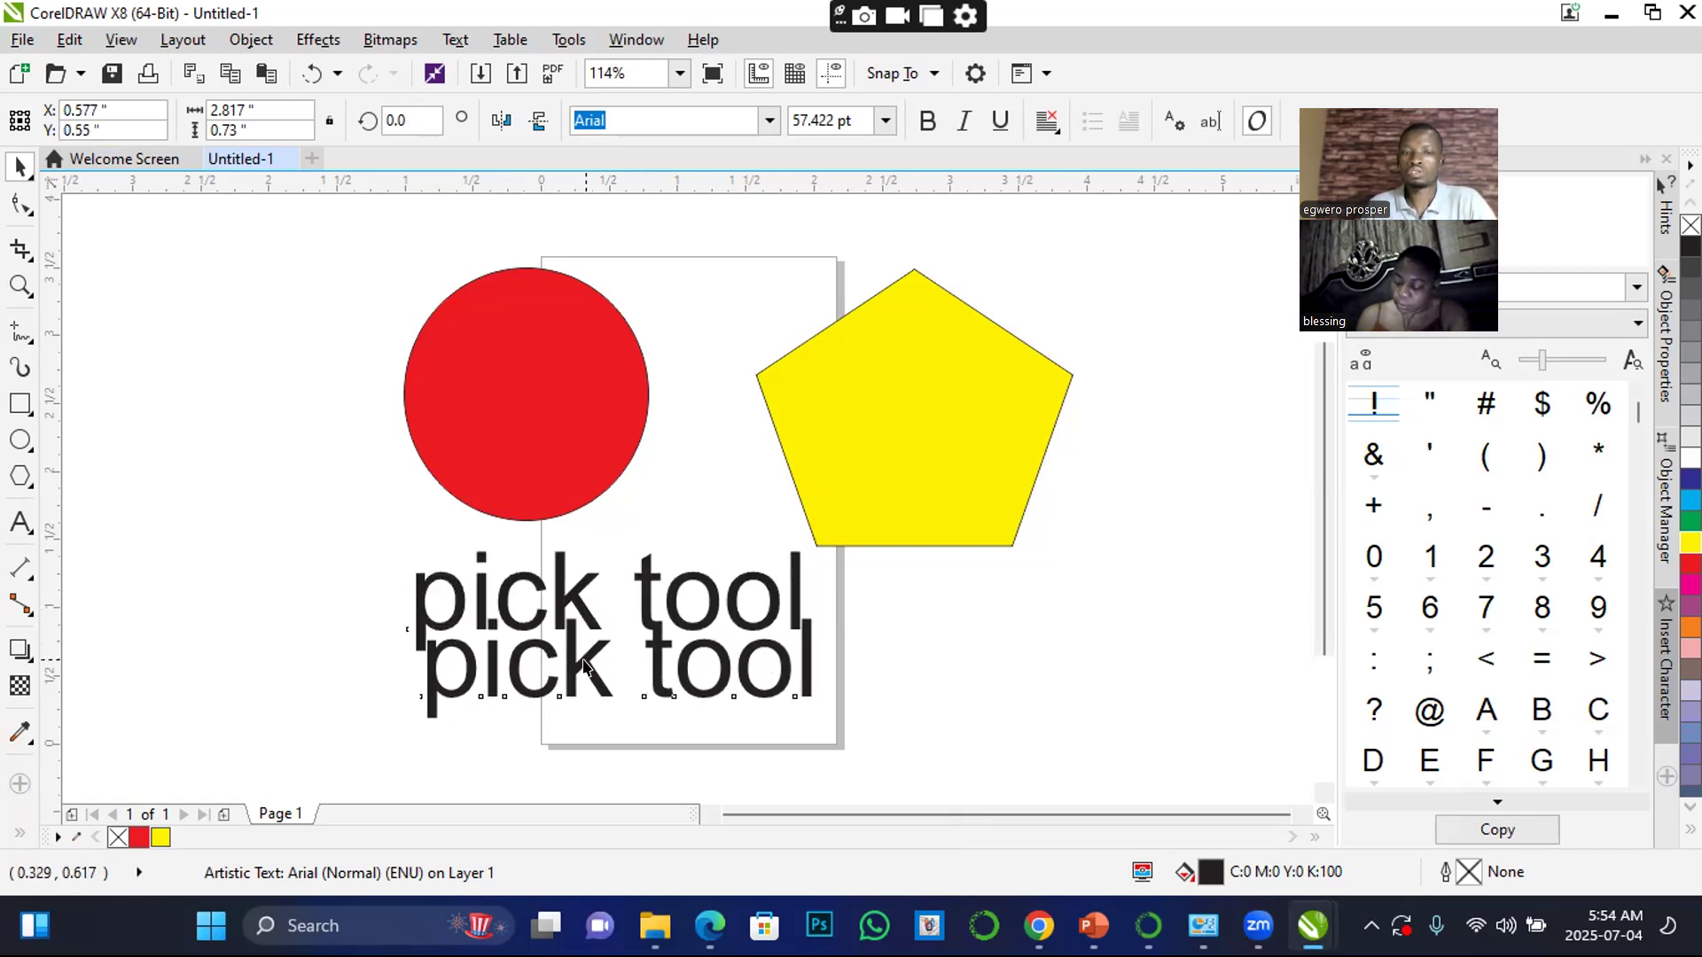
{"action": "double_click", "coordinate": [572, 653]}
{"action": "left_click_drag", "start_coordinate": [431, 658], "coordinate": [831, 712]}
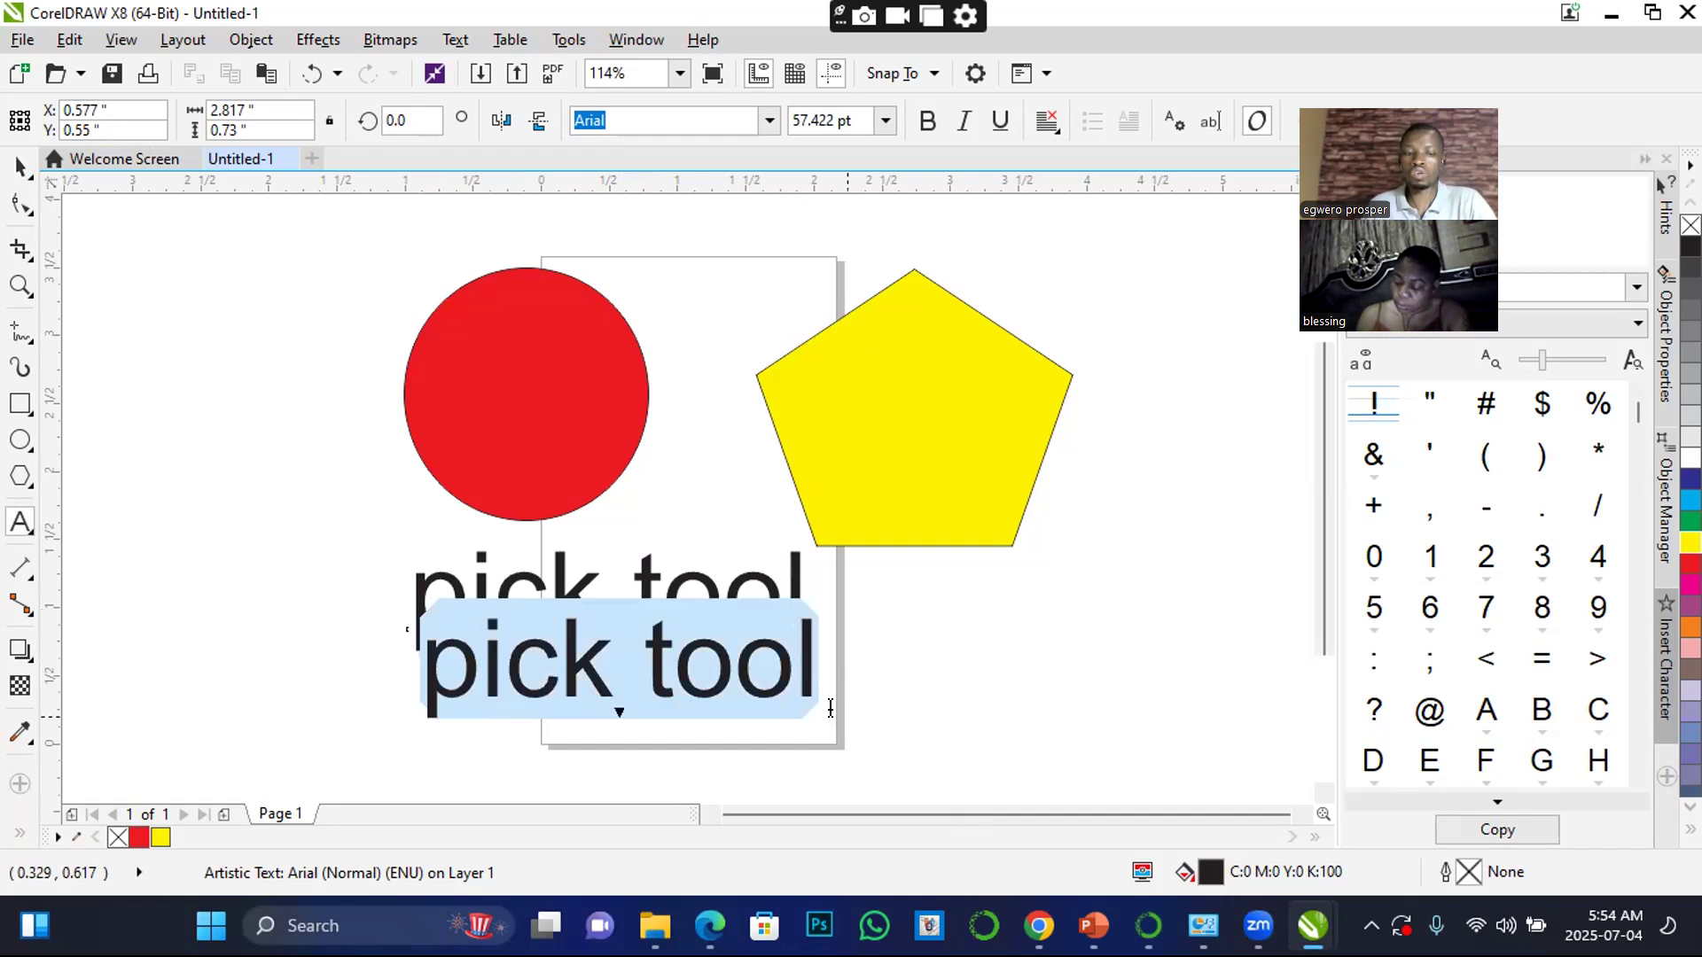
{"action": "type", "text": "skew"}
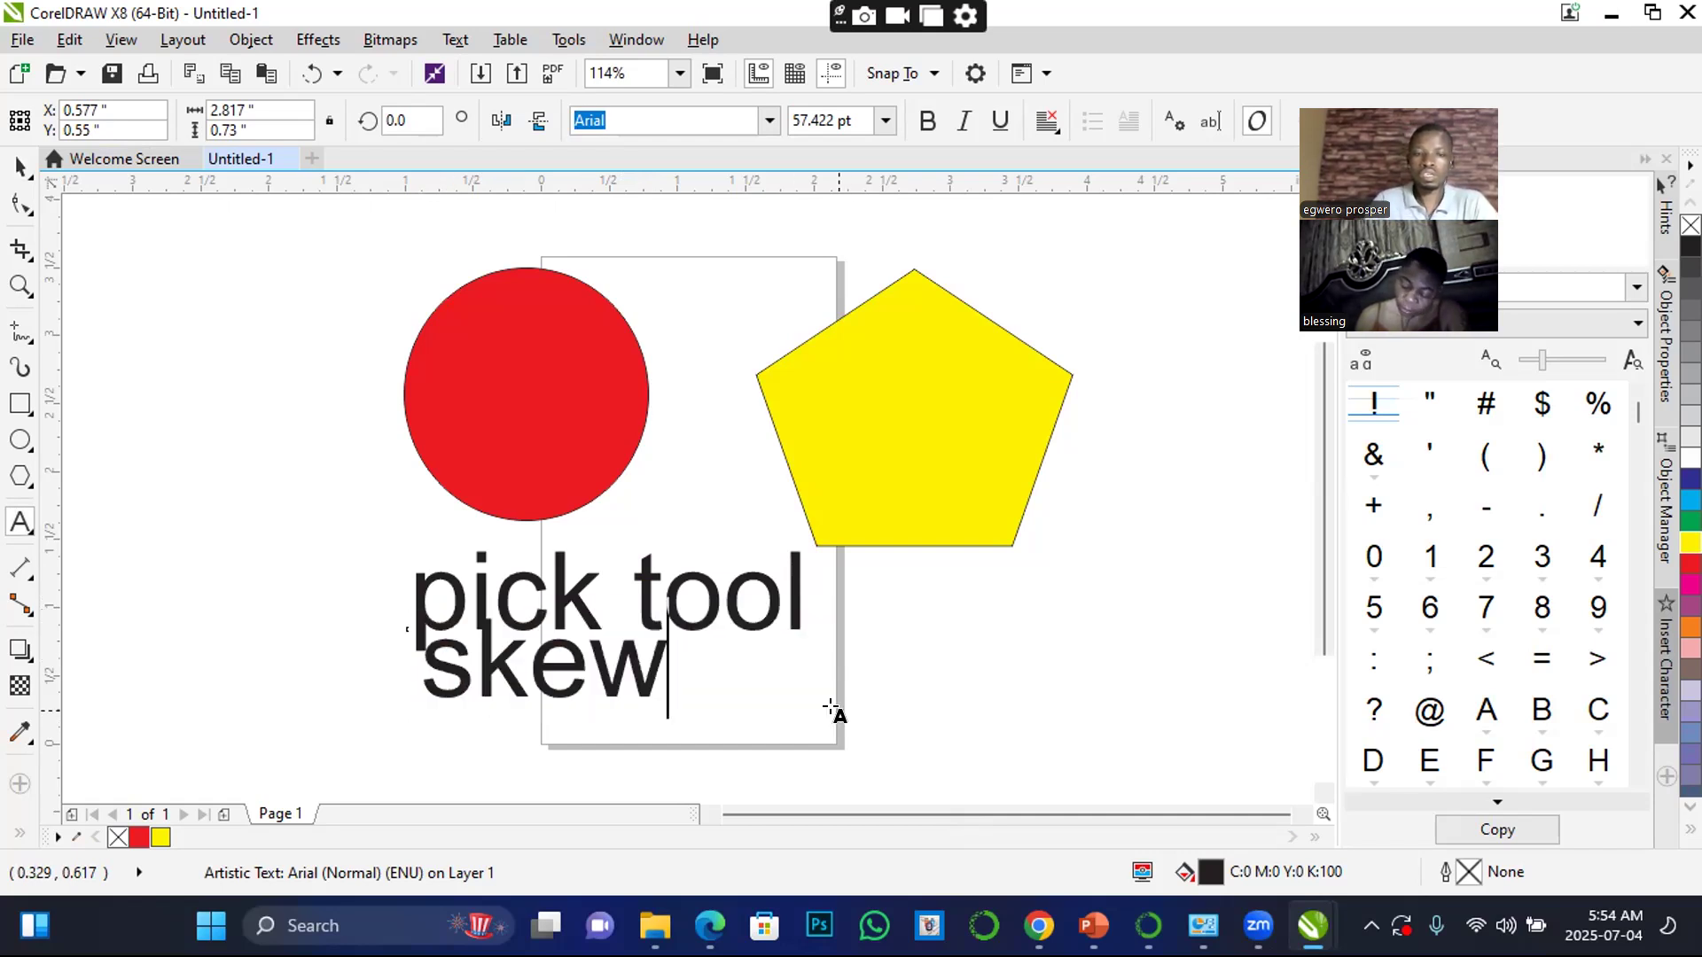
{"action": "type", "text": " ob"}
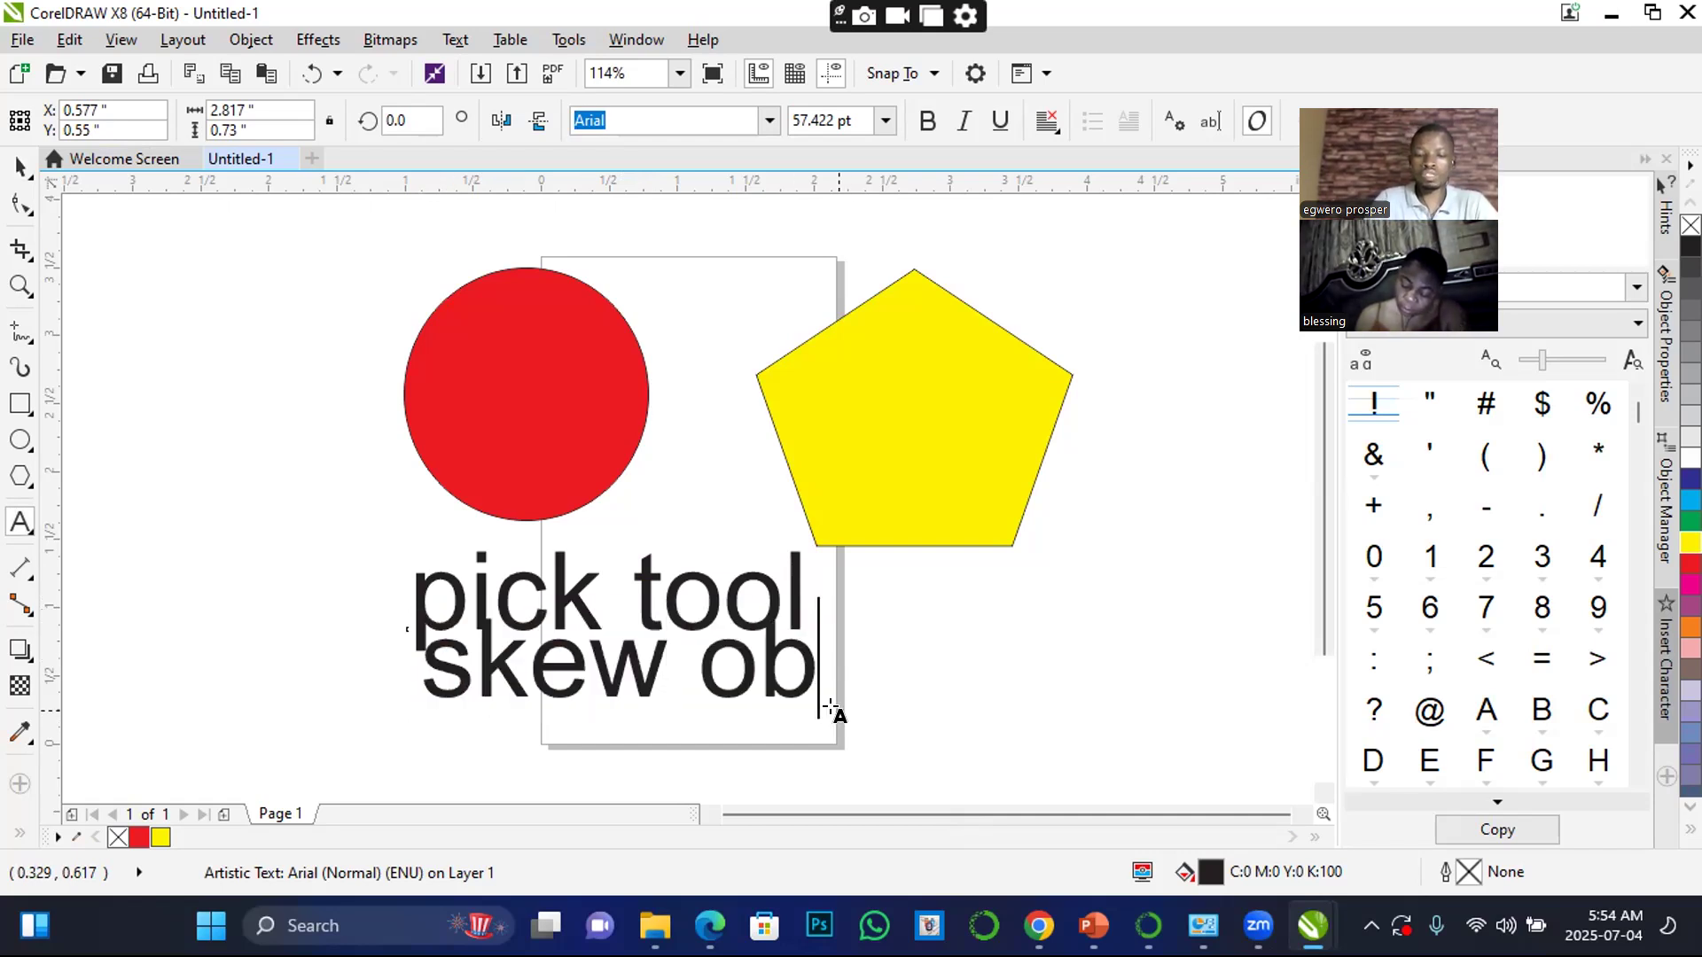
{"action": "type", "text": "jects"}
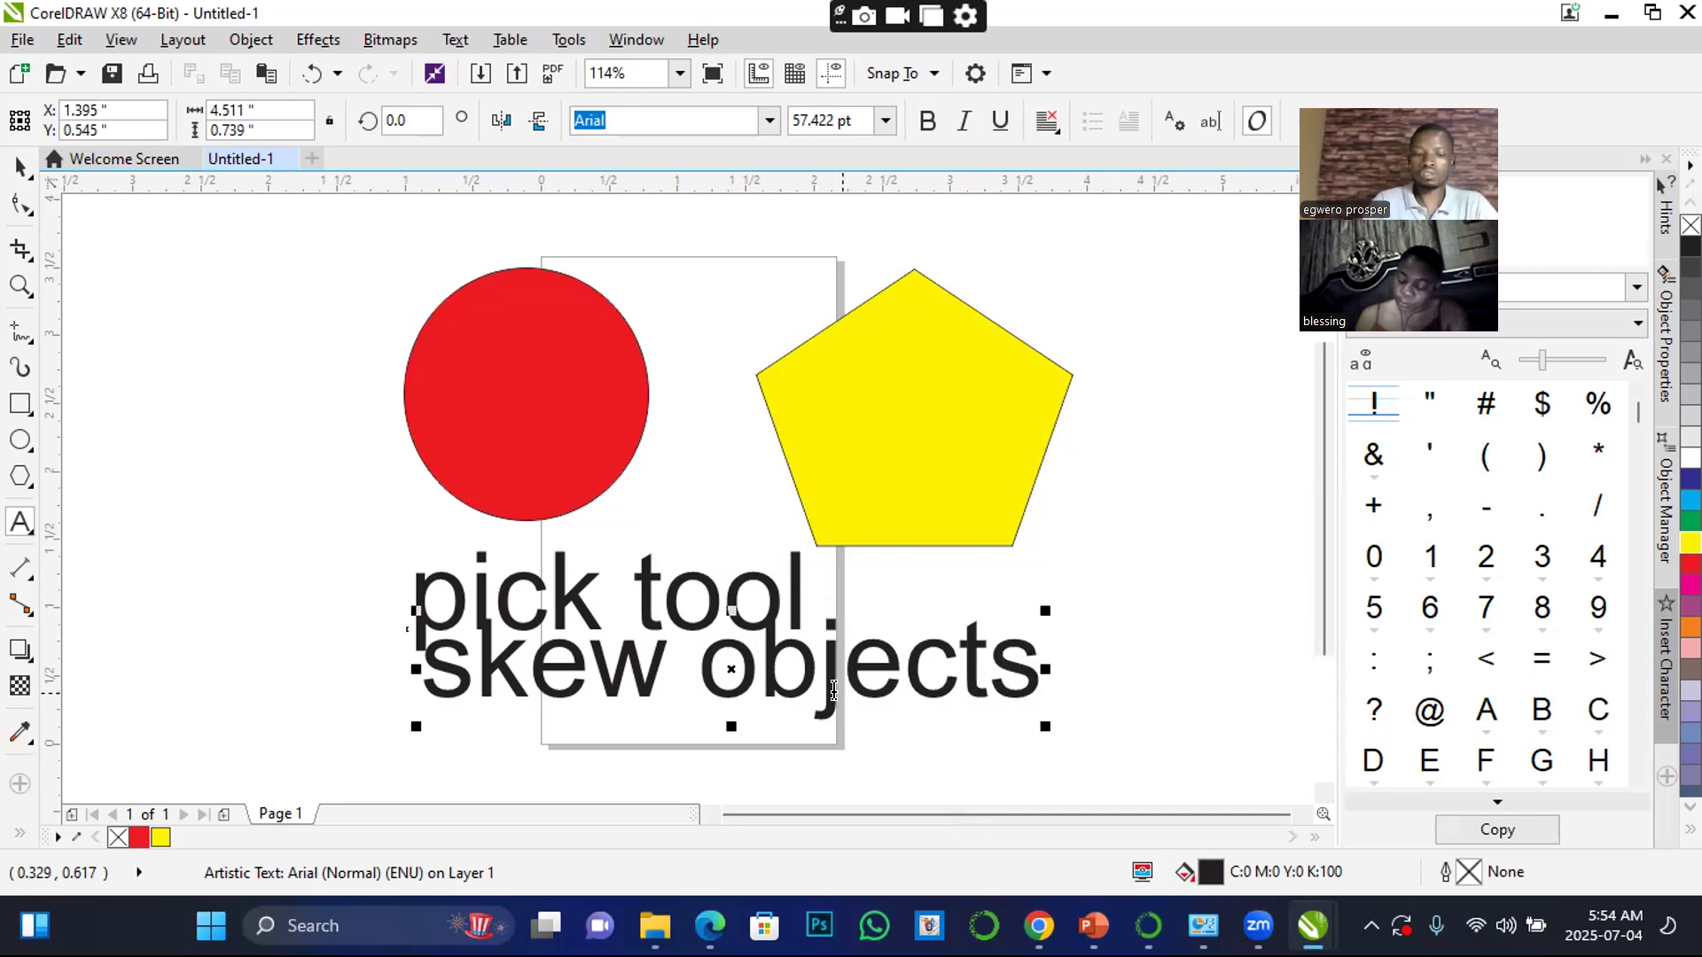
{"action": "key", "text": "Return"}
{"action": "type", "text": "rotate"}
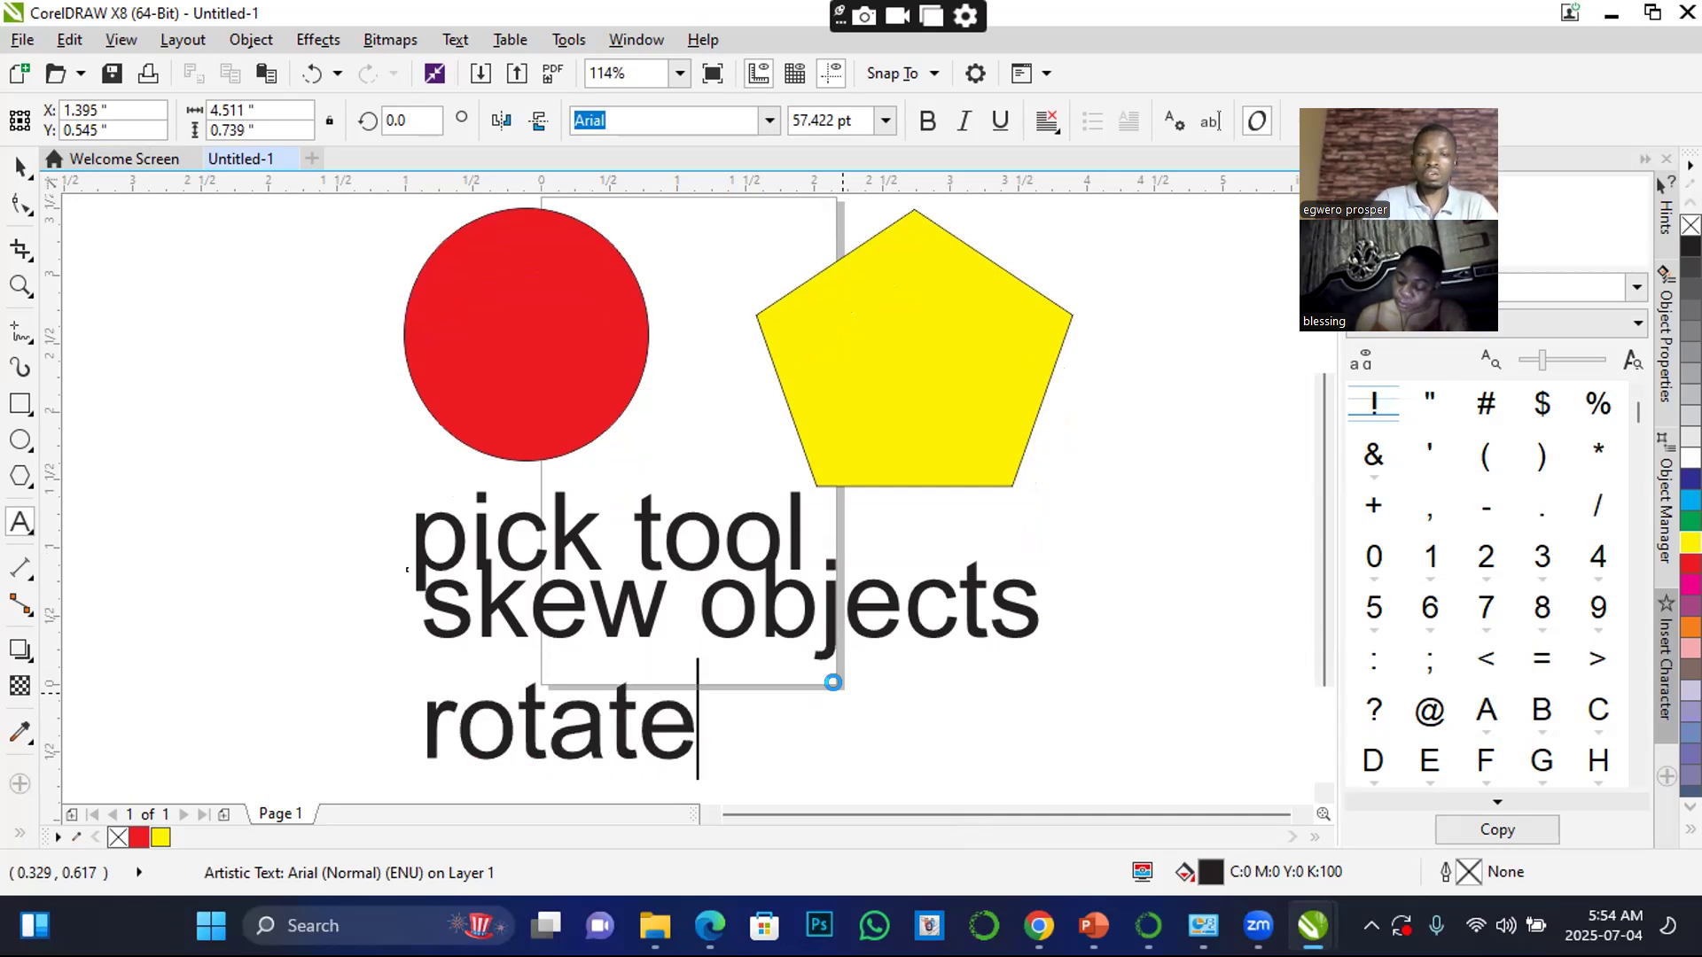
{"action": "type", "text": " ob"}
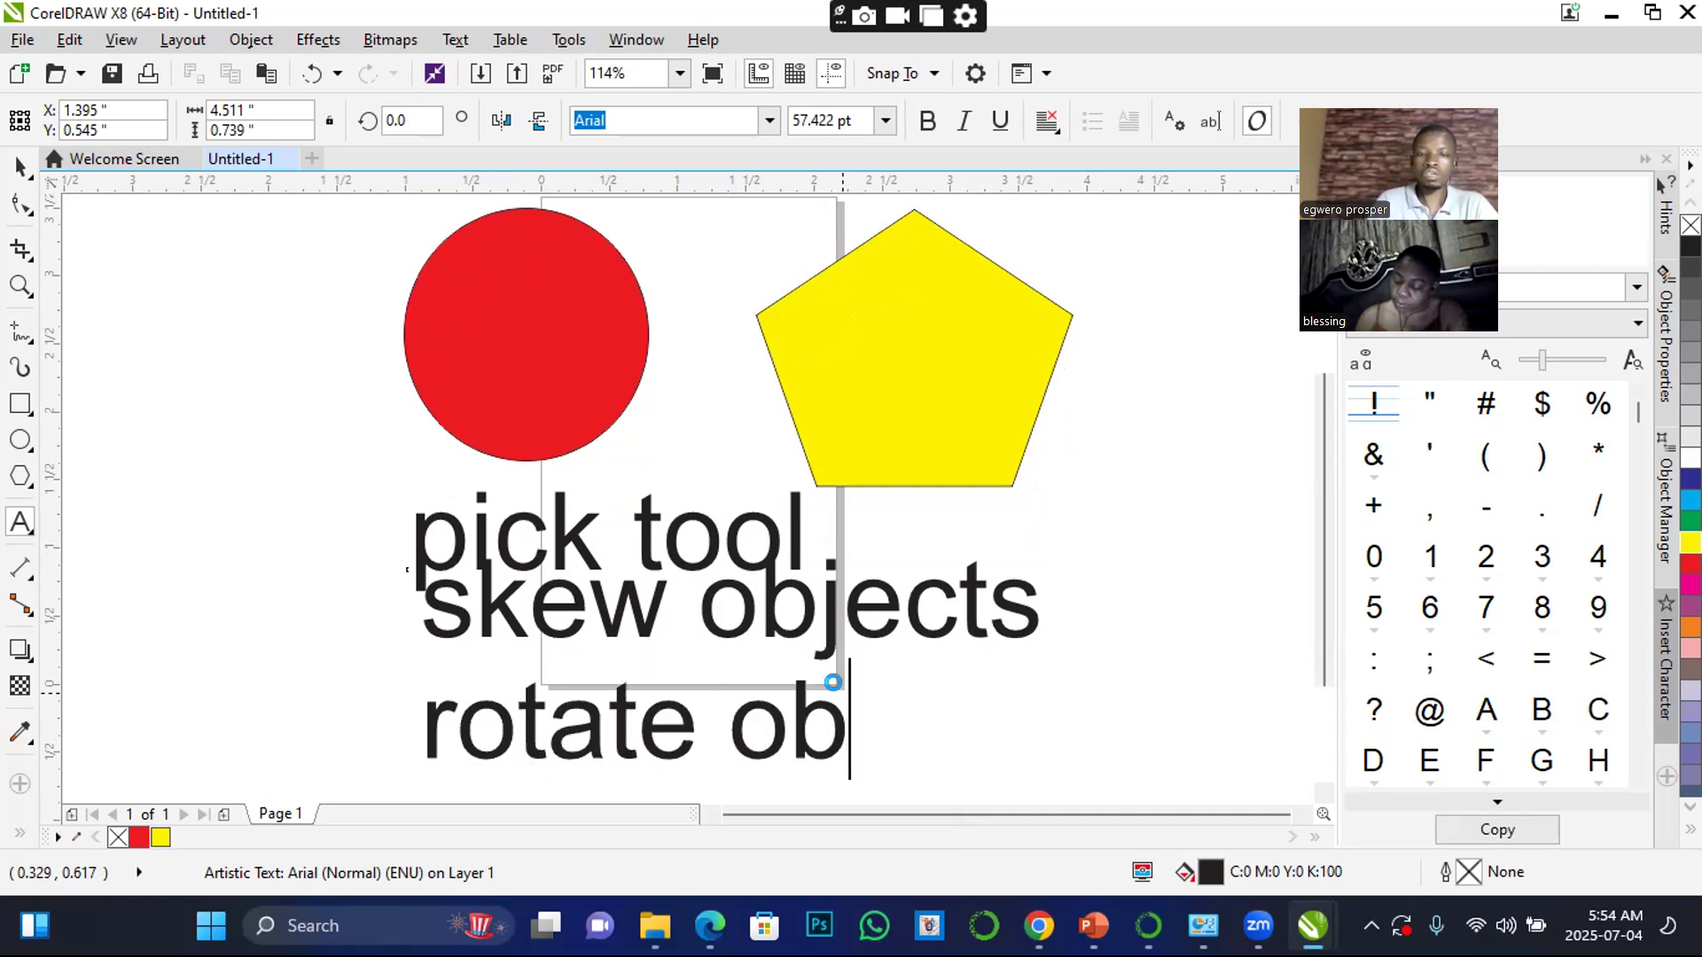
- Delete the "skew objects" text block and the "pick tool" text
{"action": "left_click", "coordinate": [12, 170]}
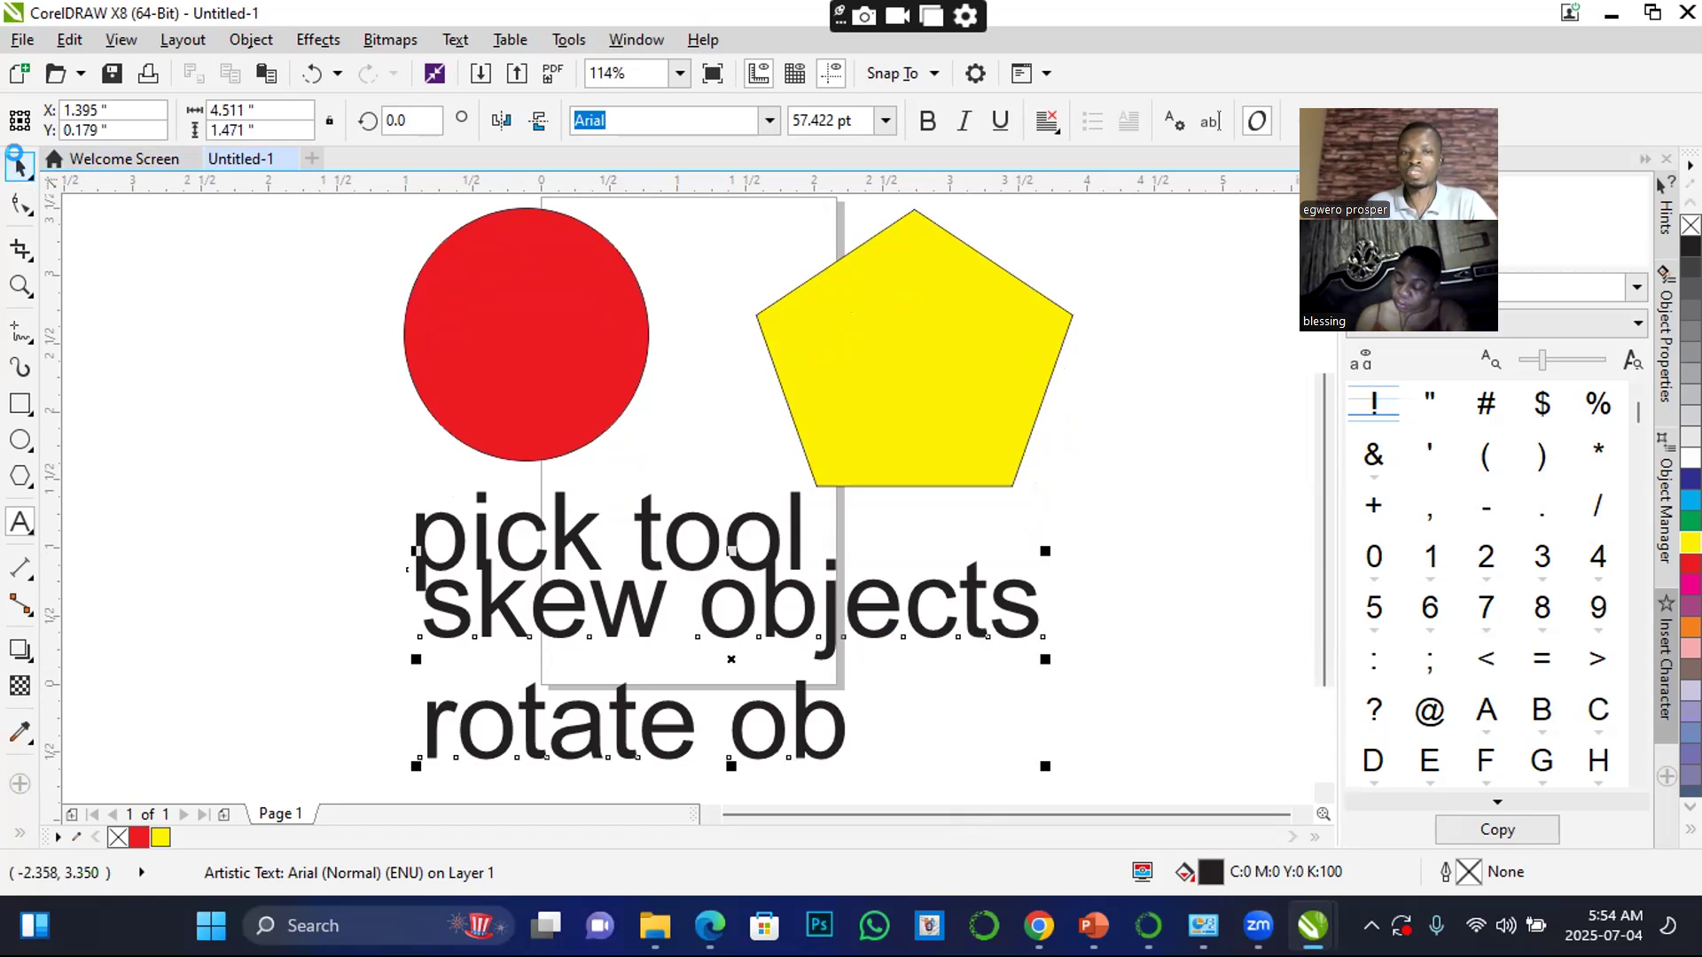
{"action": "left_click_drag", "start_coordinate": [877, 606], "coordinate": [873, 661]}
{"action": "key", "text": "Delete"}
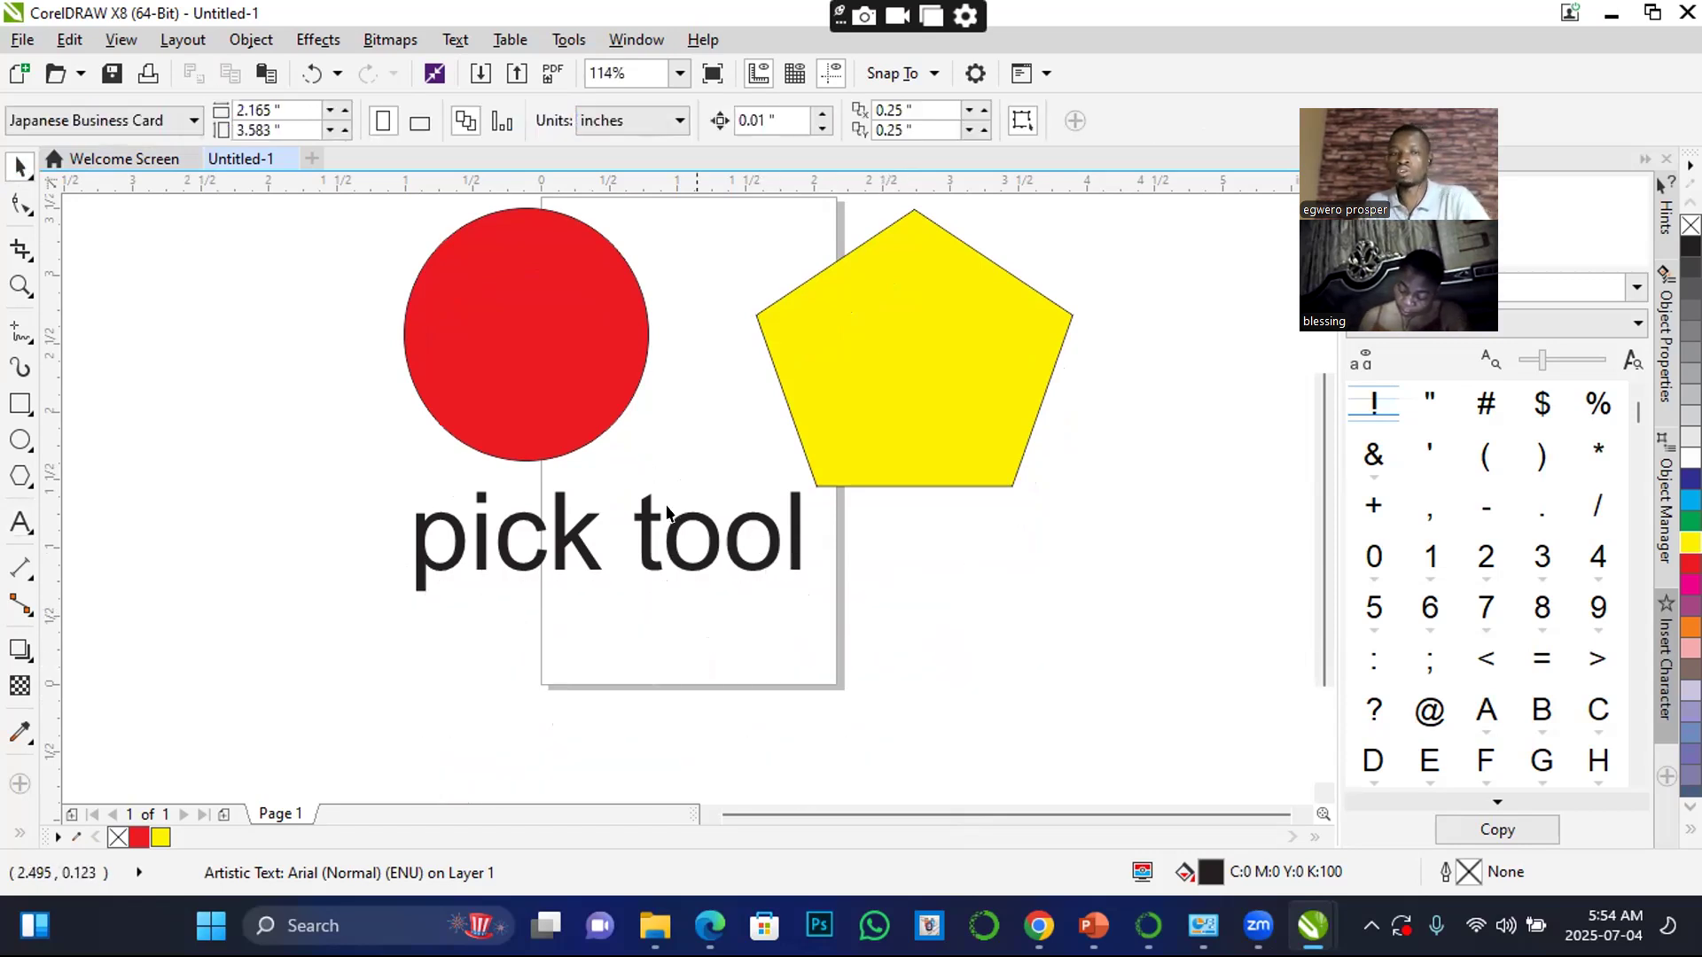
{"action": "left_click_drag", "start_coordinate": [652, 531], "coordinate": [1118, 610]}
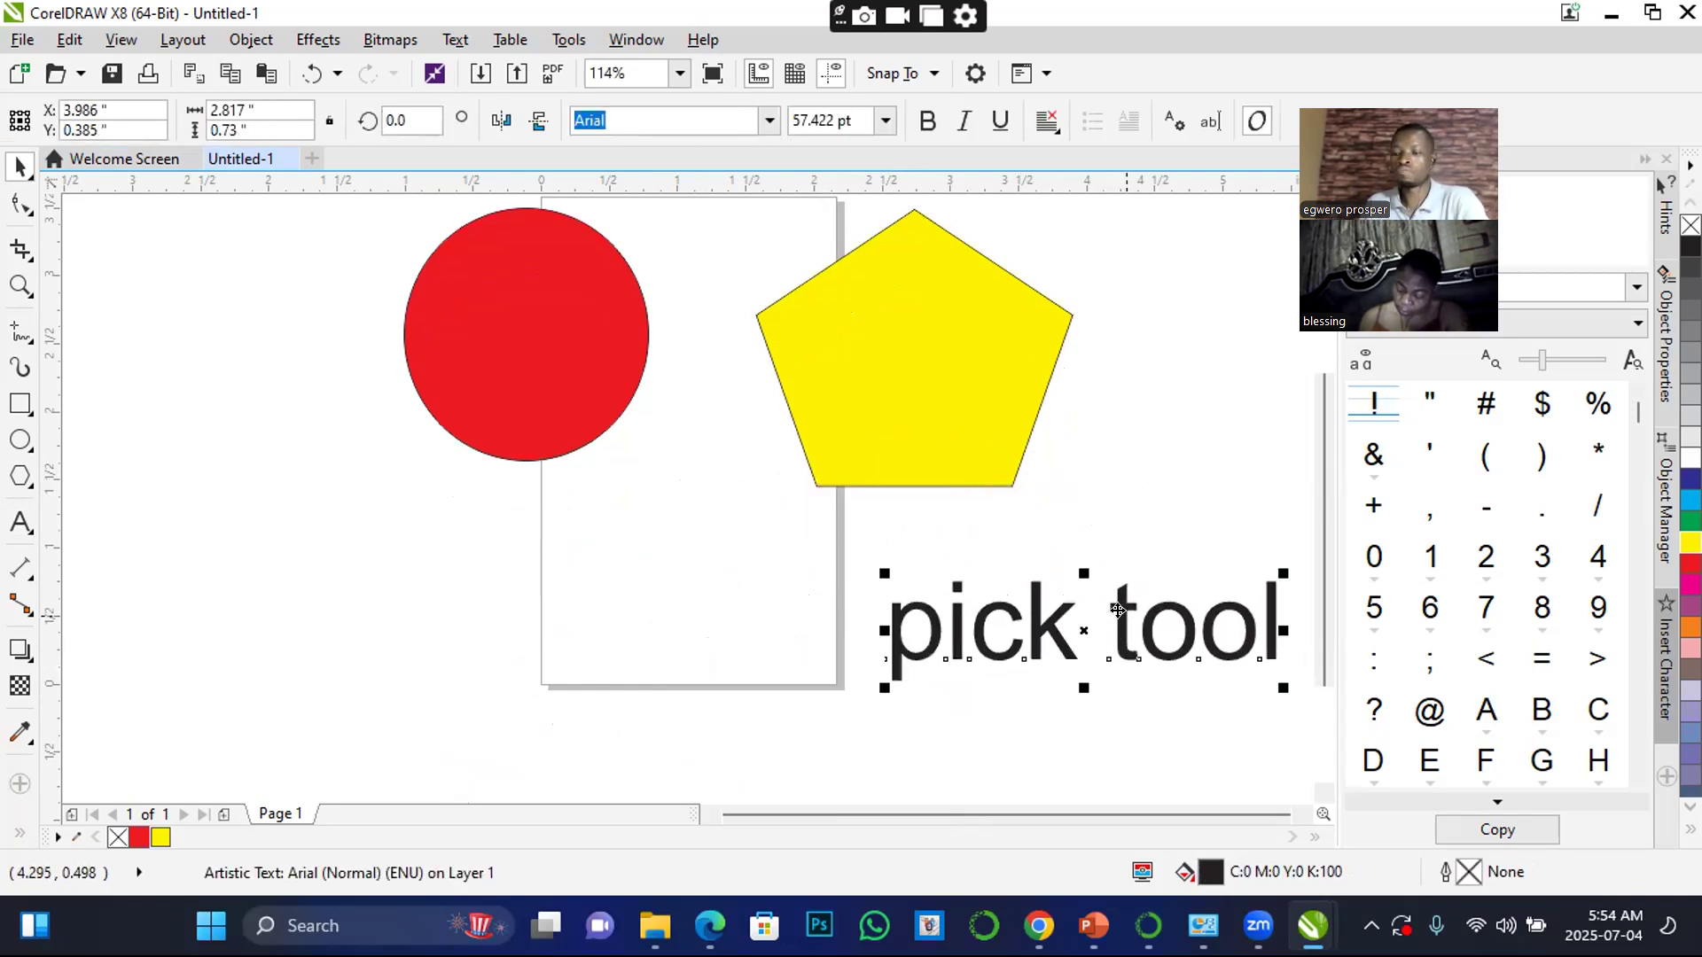
{"action": "key", "text": "Delete"}
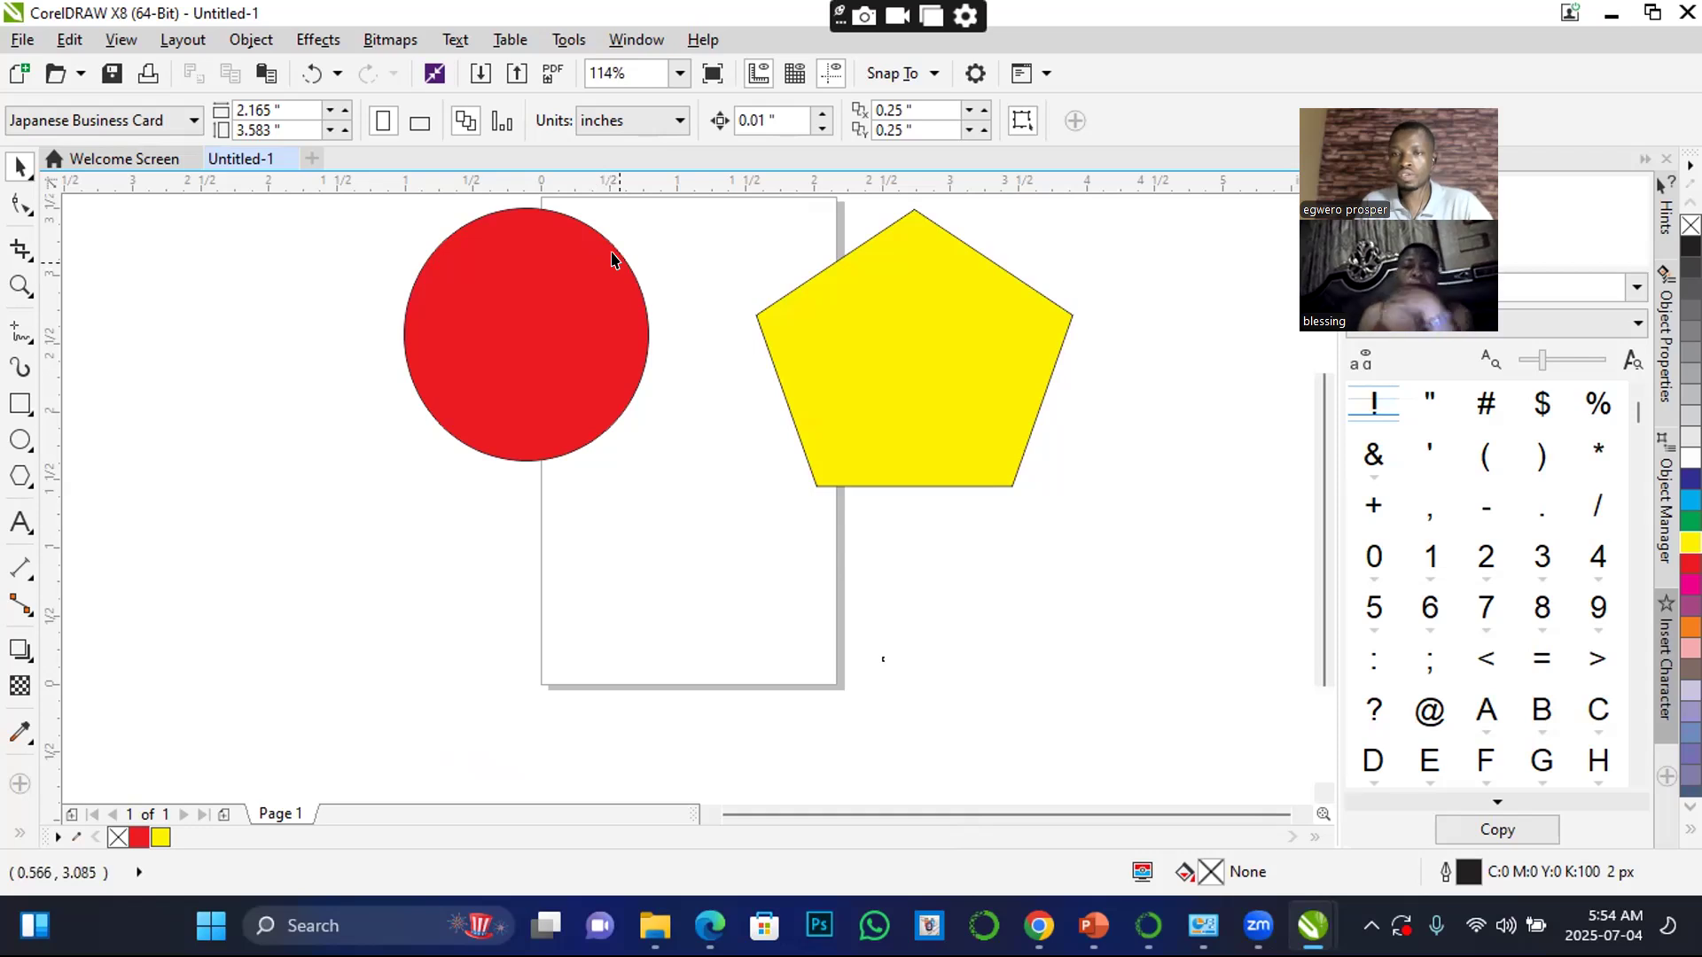
- Add the artistic text "Digitech" in 24 pt Arial below the red ellipse
{"action": "left_click", "coordinate": [20, 523]}
{"action": "left_click", "coordinate": [486, 572]}
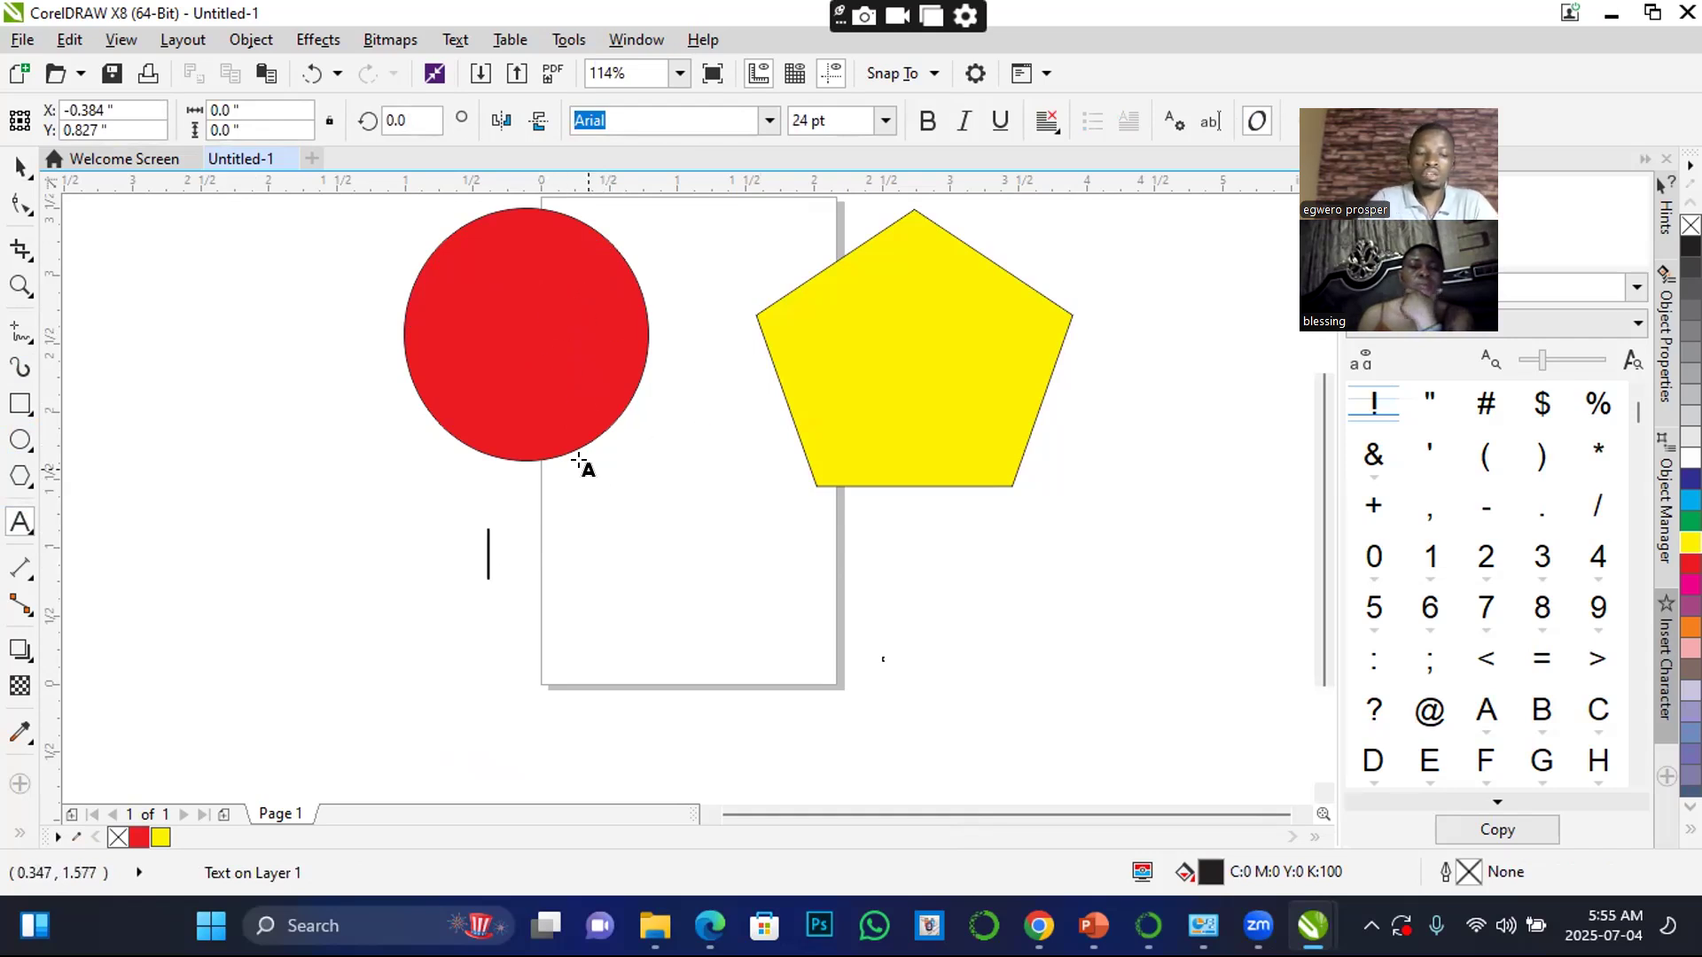
{"action": "type", "text": "D"}
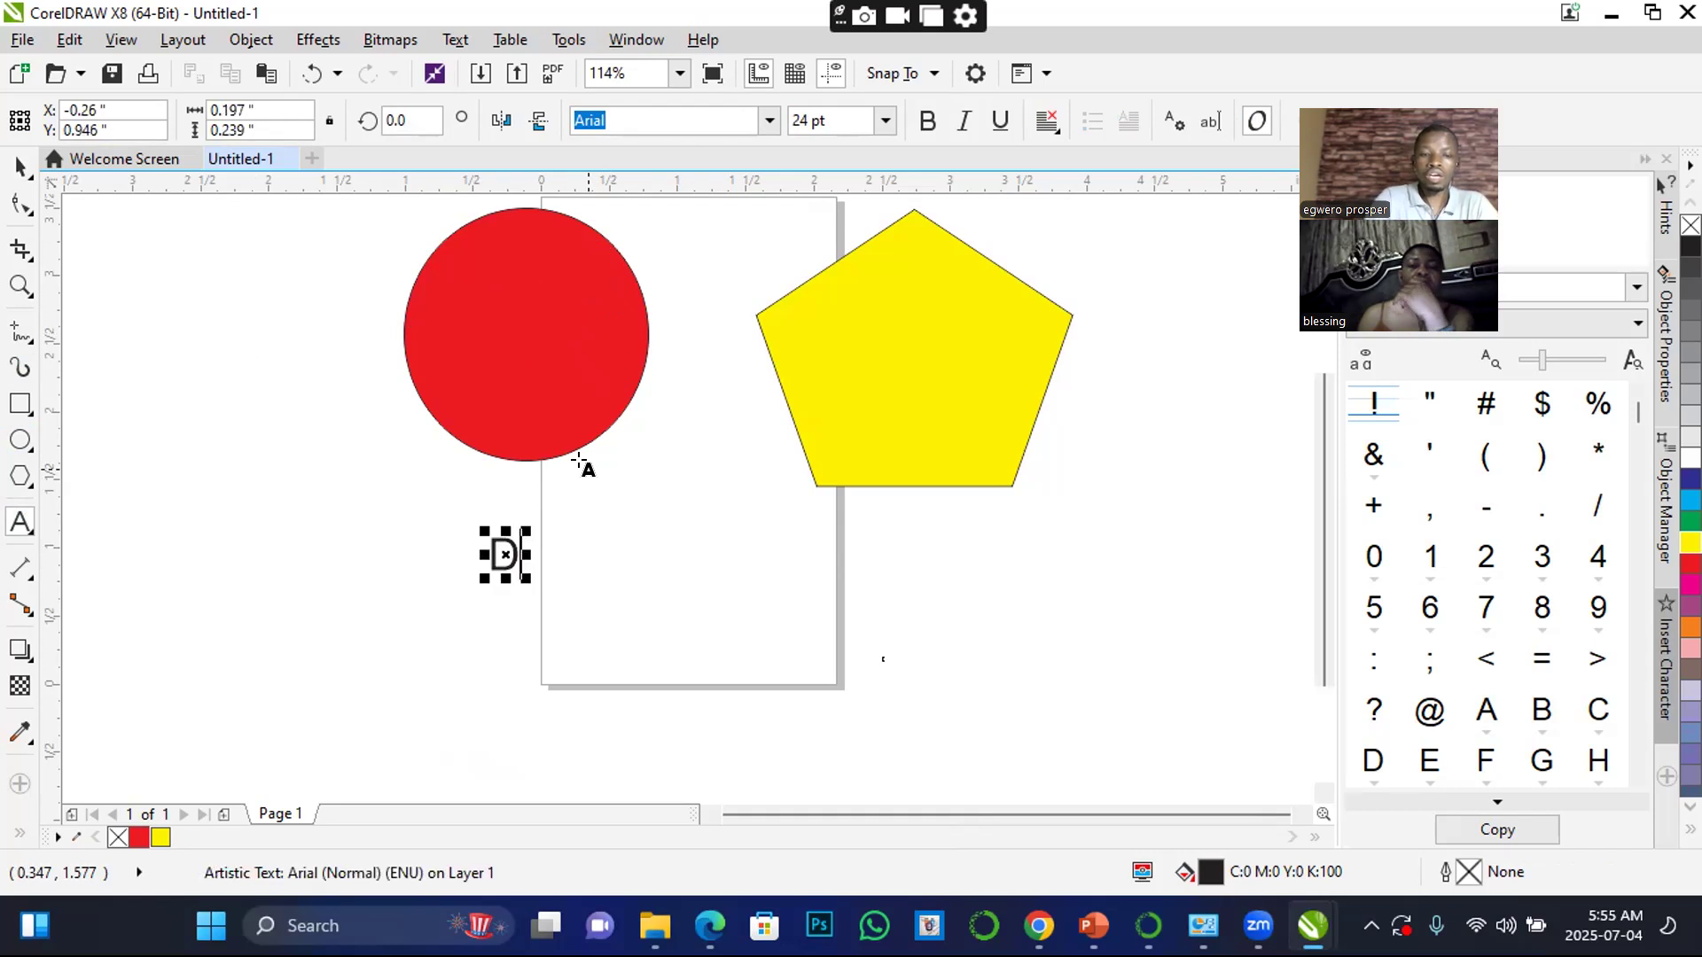
{"action": "type", "text": "igitech"}
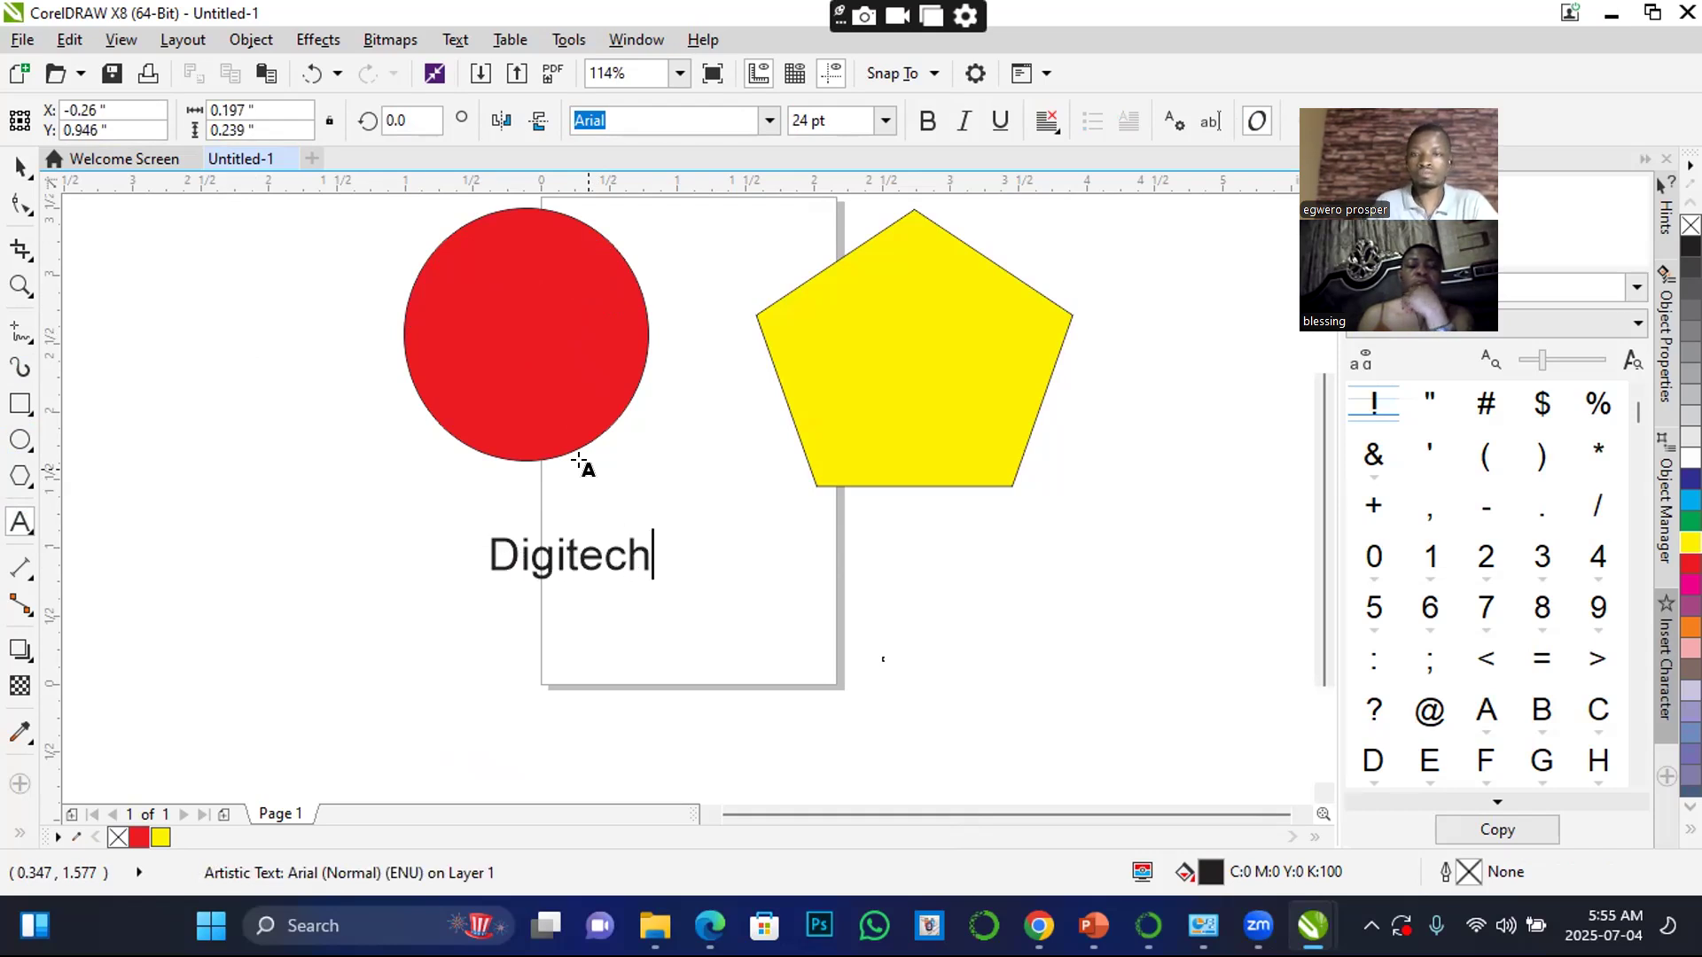
{"action": "left_click", "coordinate": [21, 165]}
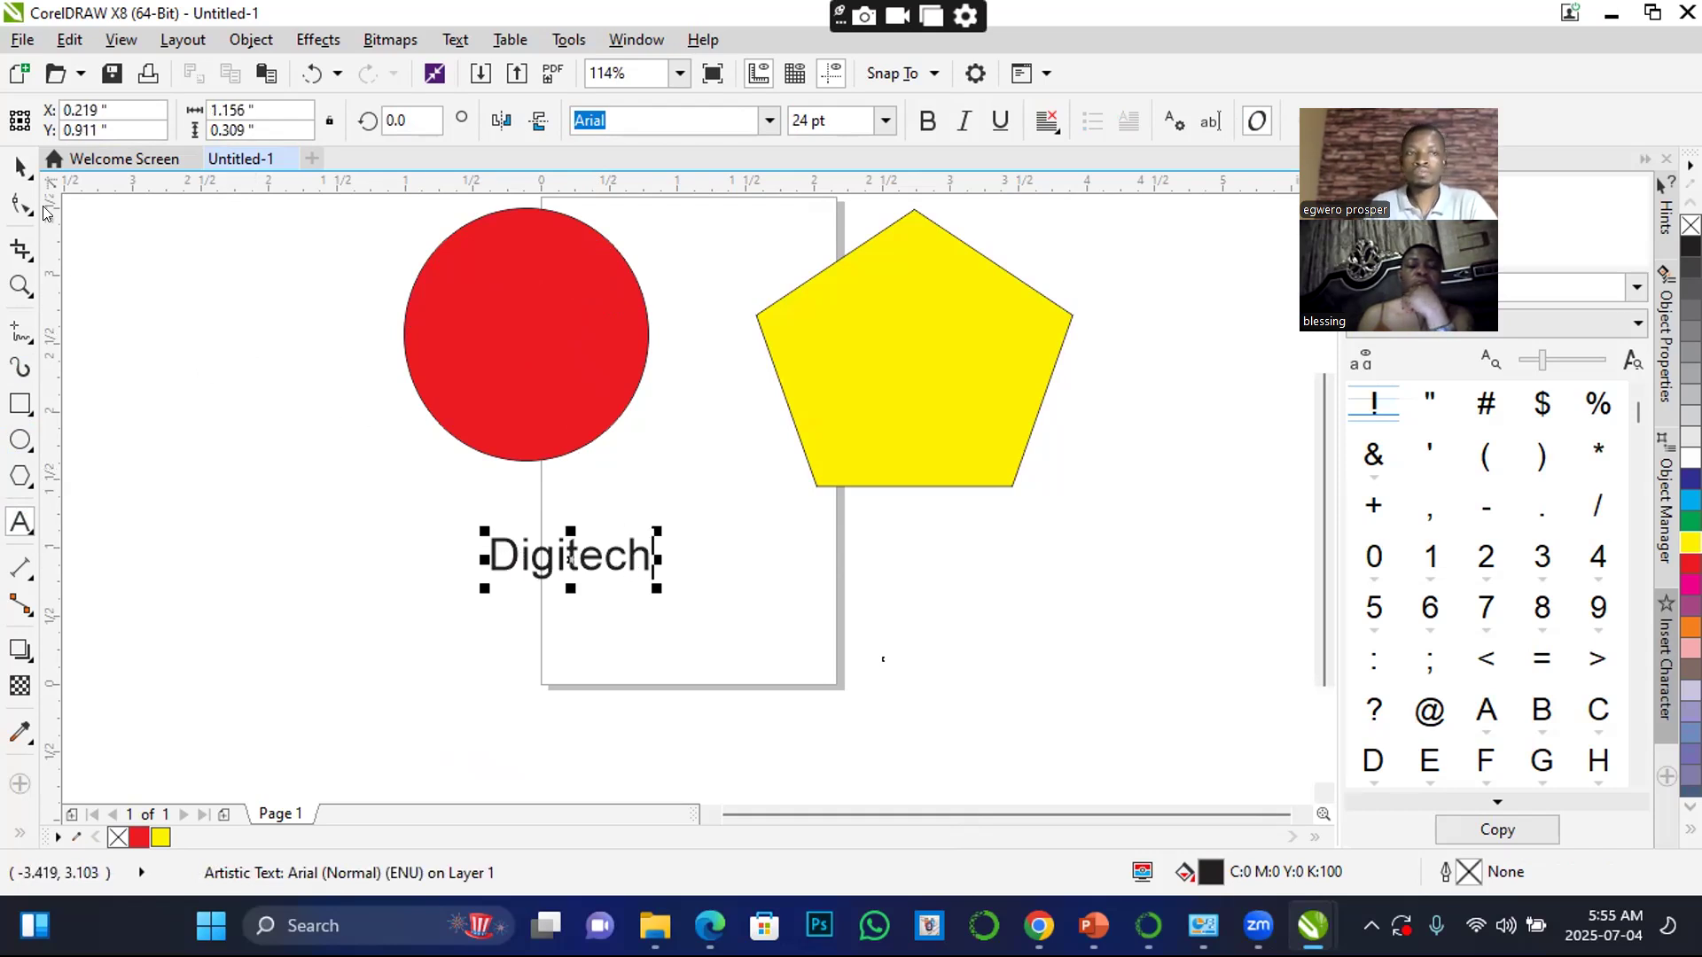
- Enlarge the "Digitech" text to about 71 pt and position it just beneath the two shapes
{"action": "left_click_drag", "start_coordinate": [657, 588], "coordinate": [1091, 747]}
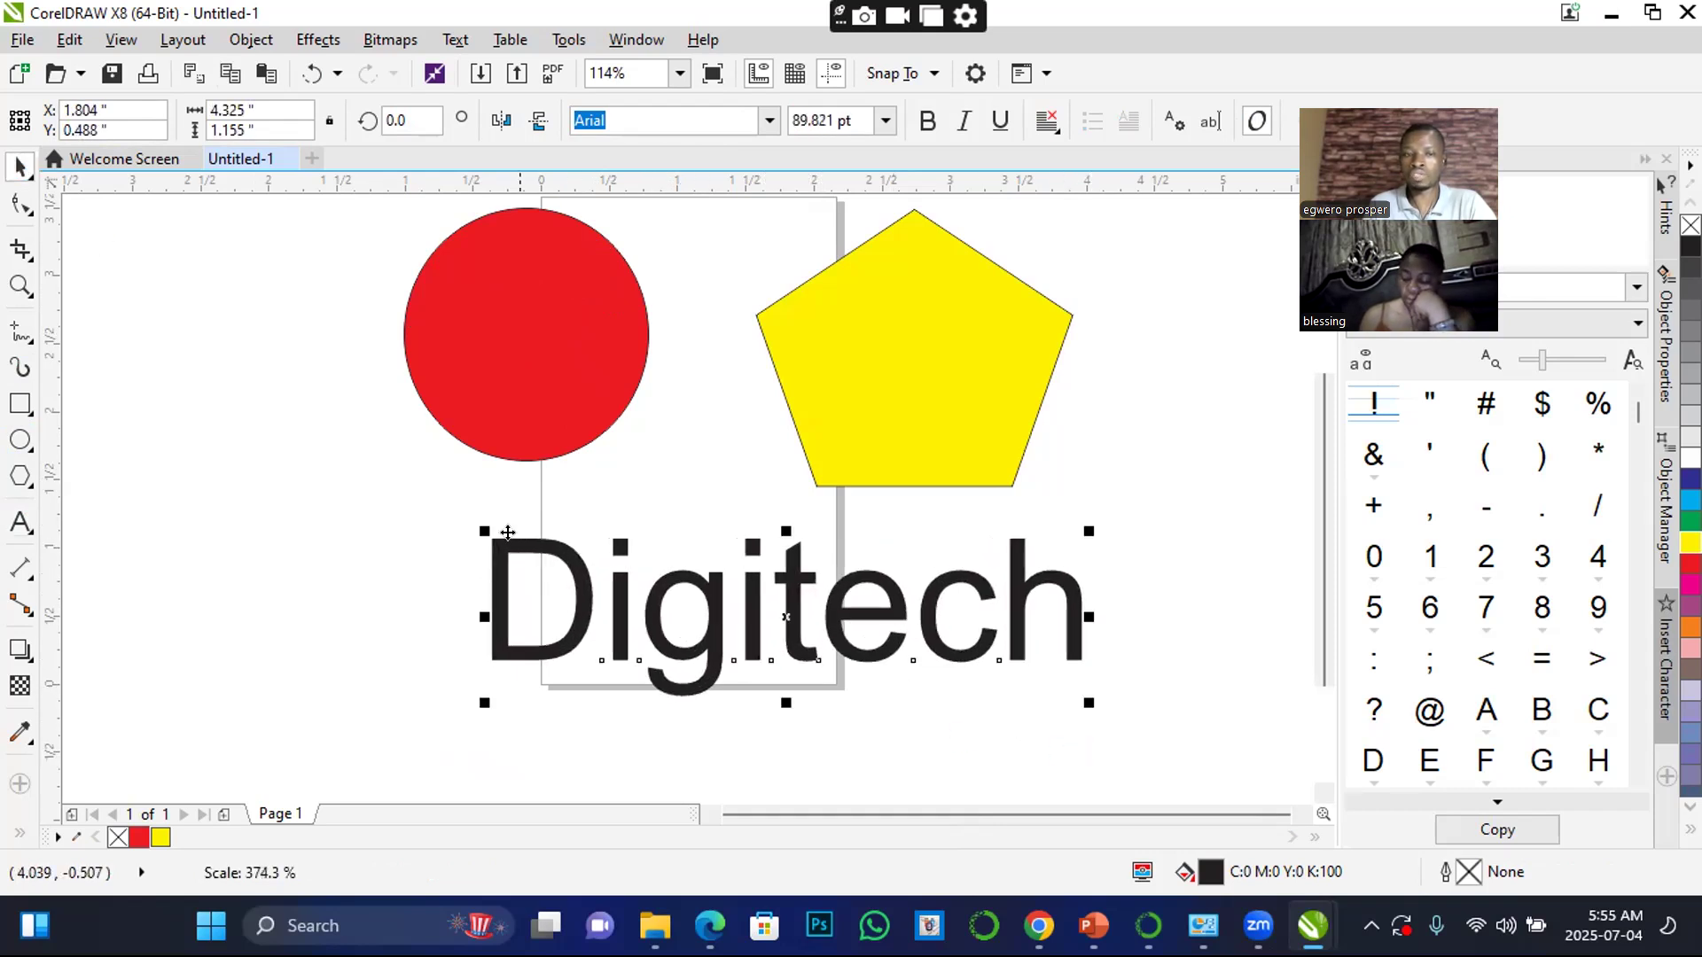
{"action": "left_click_drag", "start_coordinate": [479, 529], "coordinate": [592, 560]}
{"action": "left_click_drag", "start_coordinate": [913, 620], "coordinate": [776, 577]}
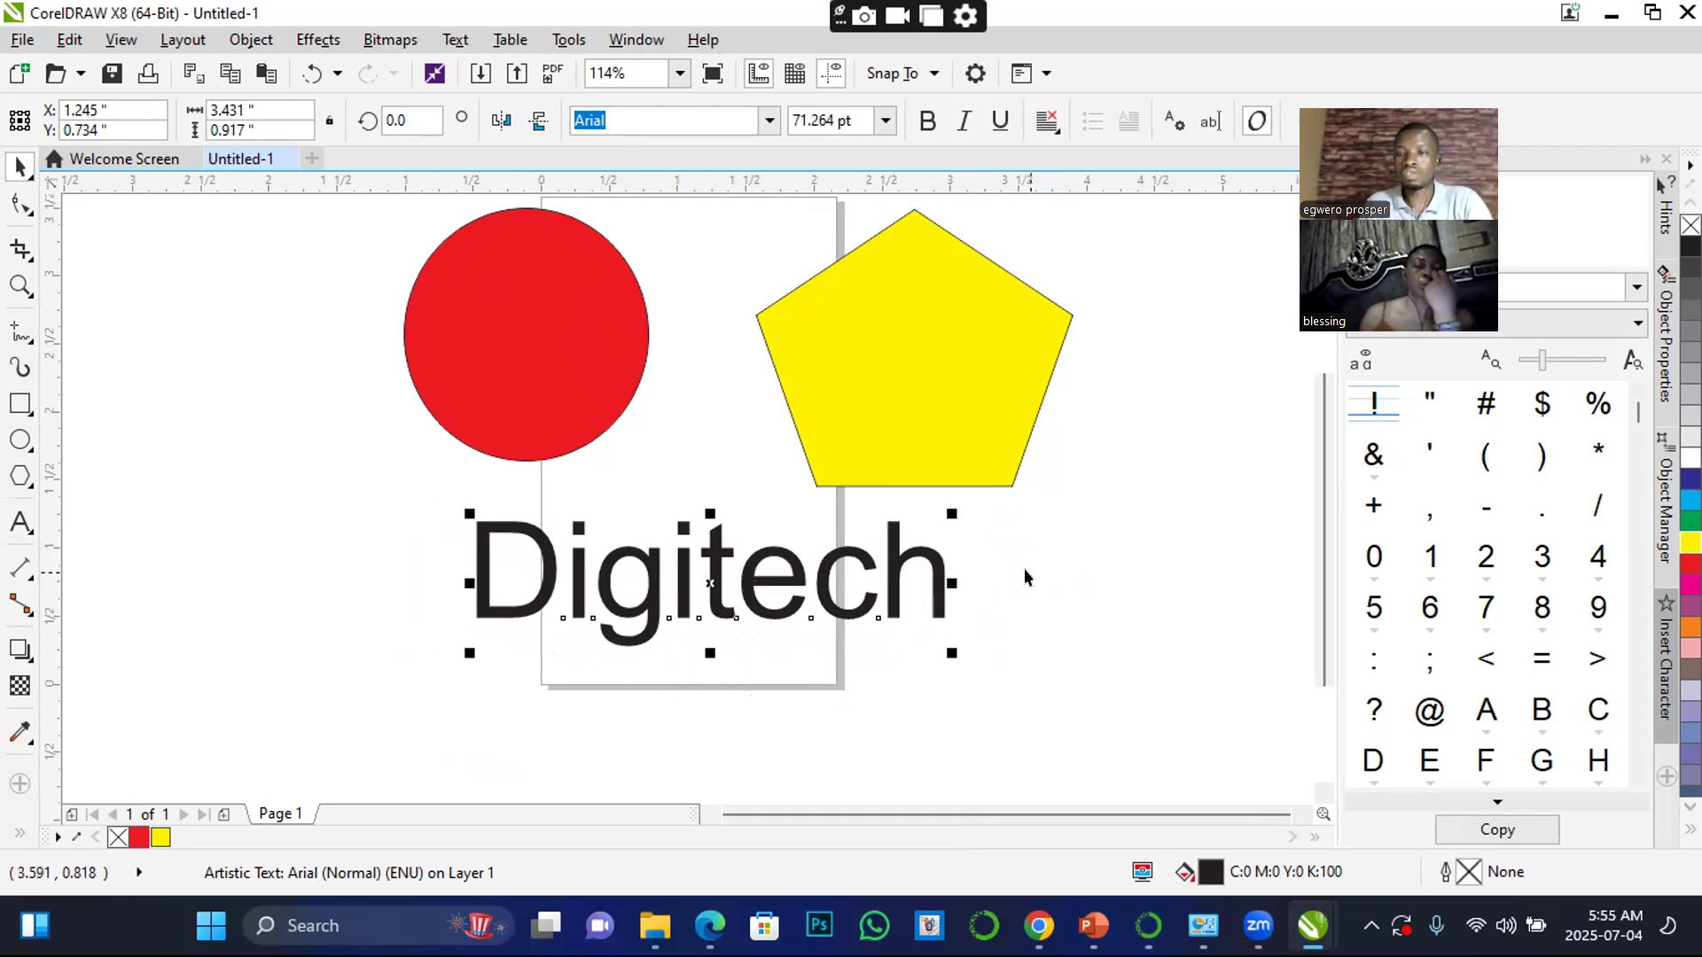
{"action": "left_click", "coordinate": [1125, 544]}
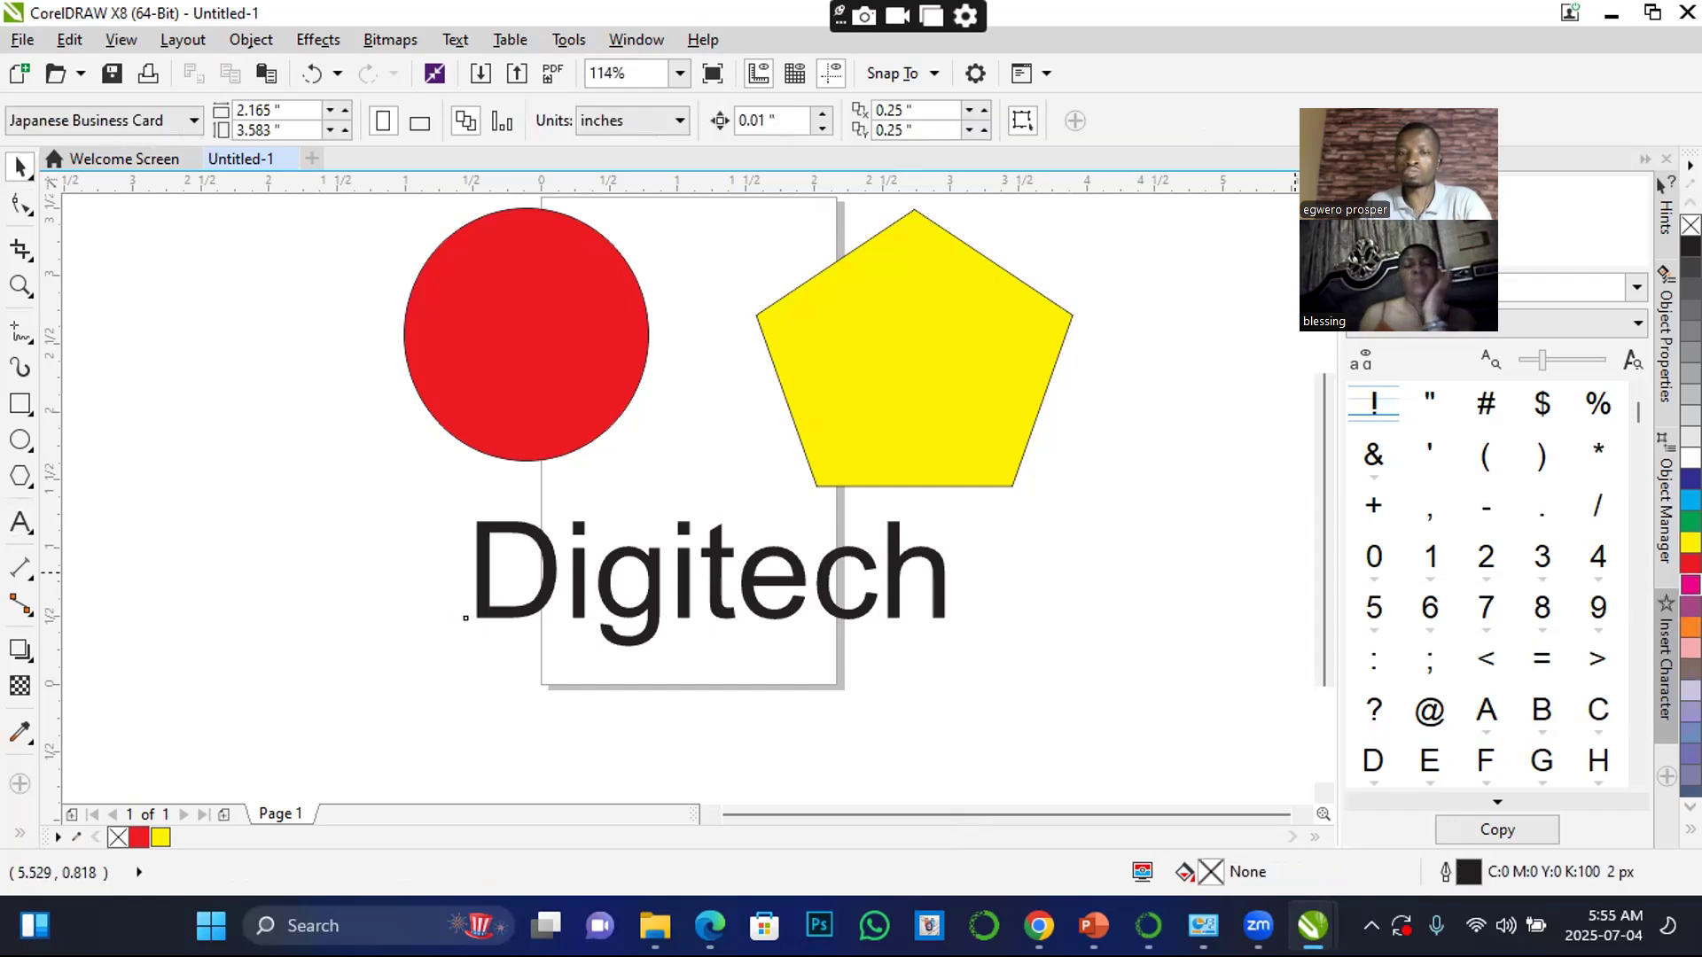
{"action": "left_click", "coordinate": [1690, 584]}
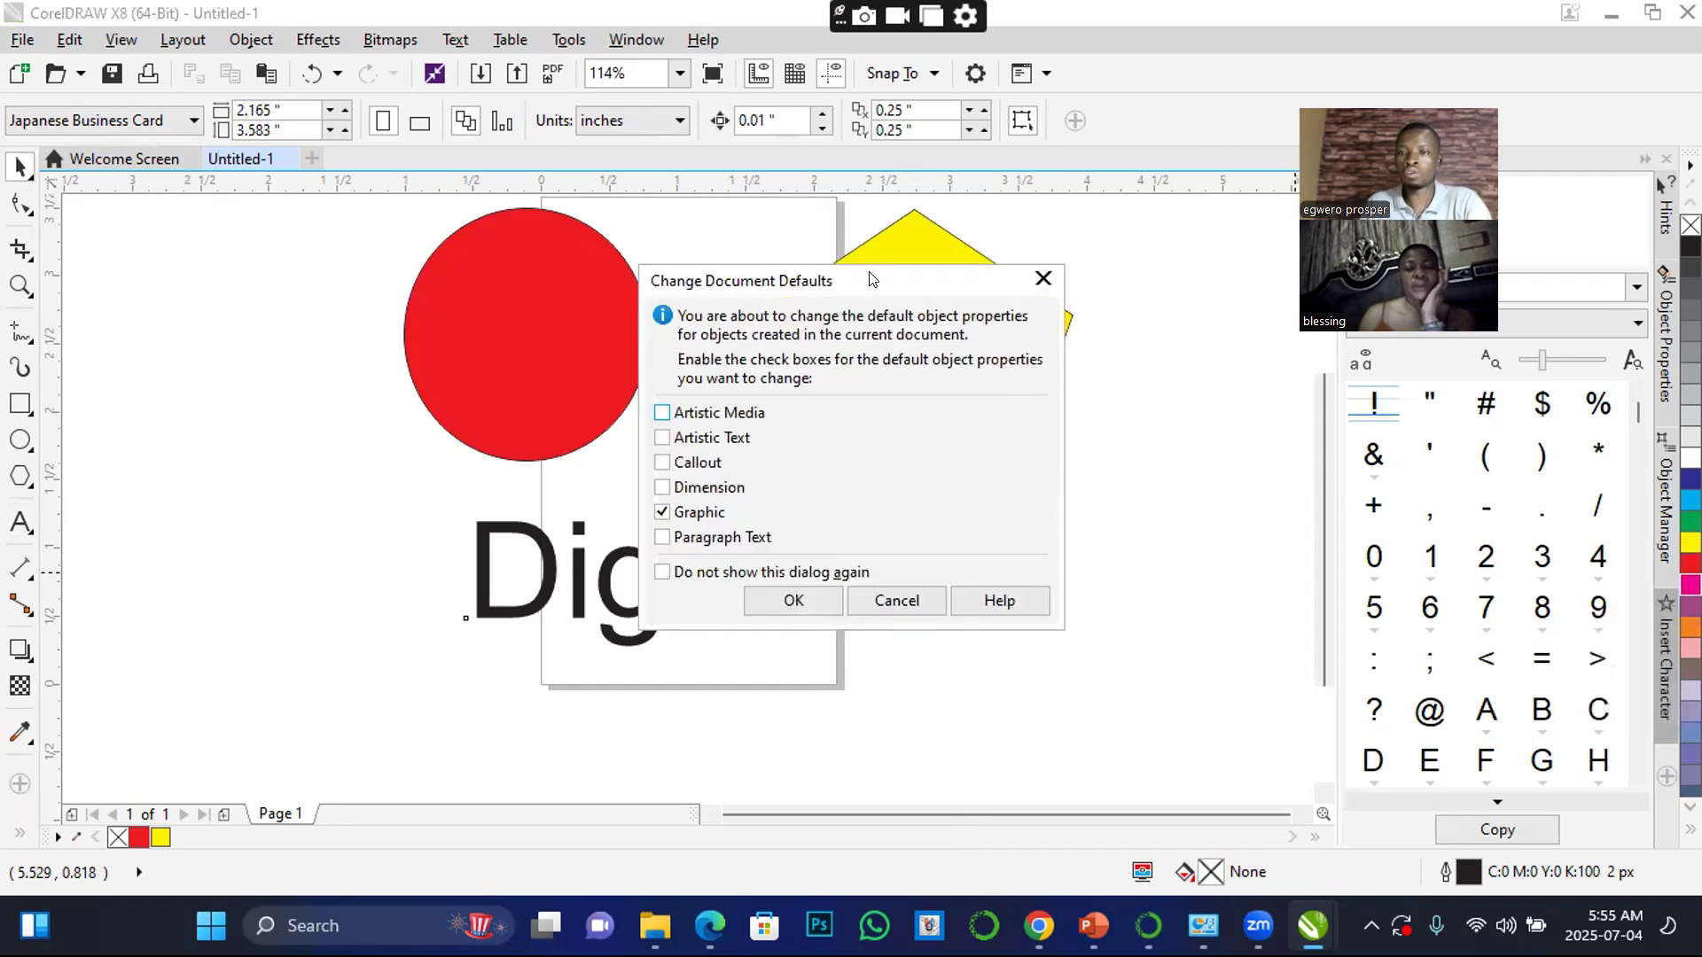
{"action": "left_click", "coordinate": [1041, 279]}
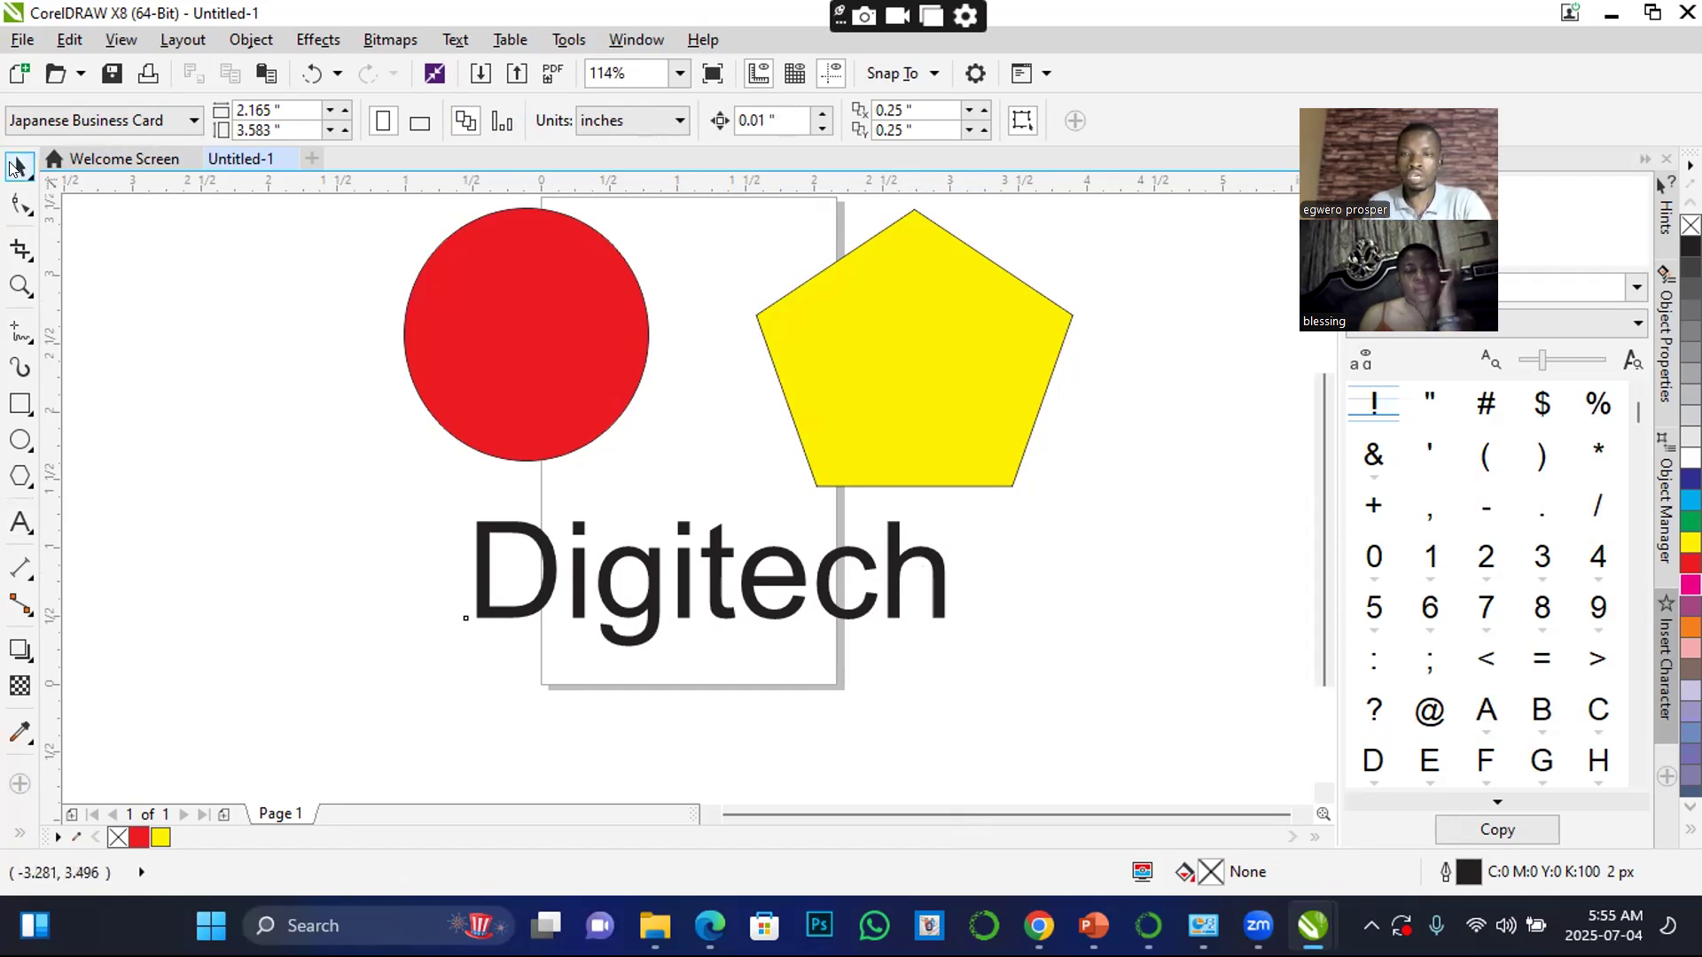
- Fill the "Digitech" text with cyan
{"action": "left_click", "coordinate": [549, 557]}
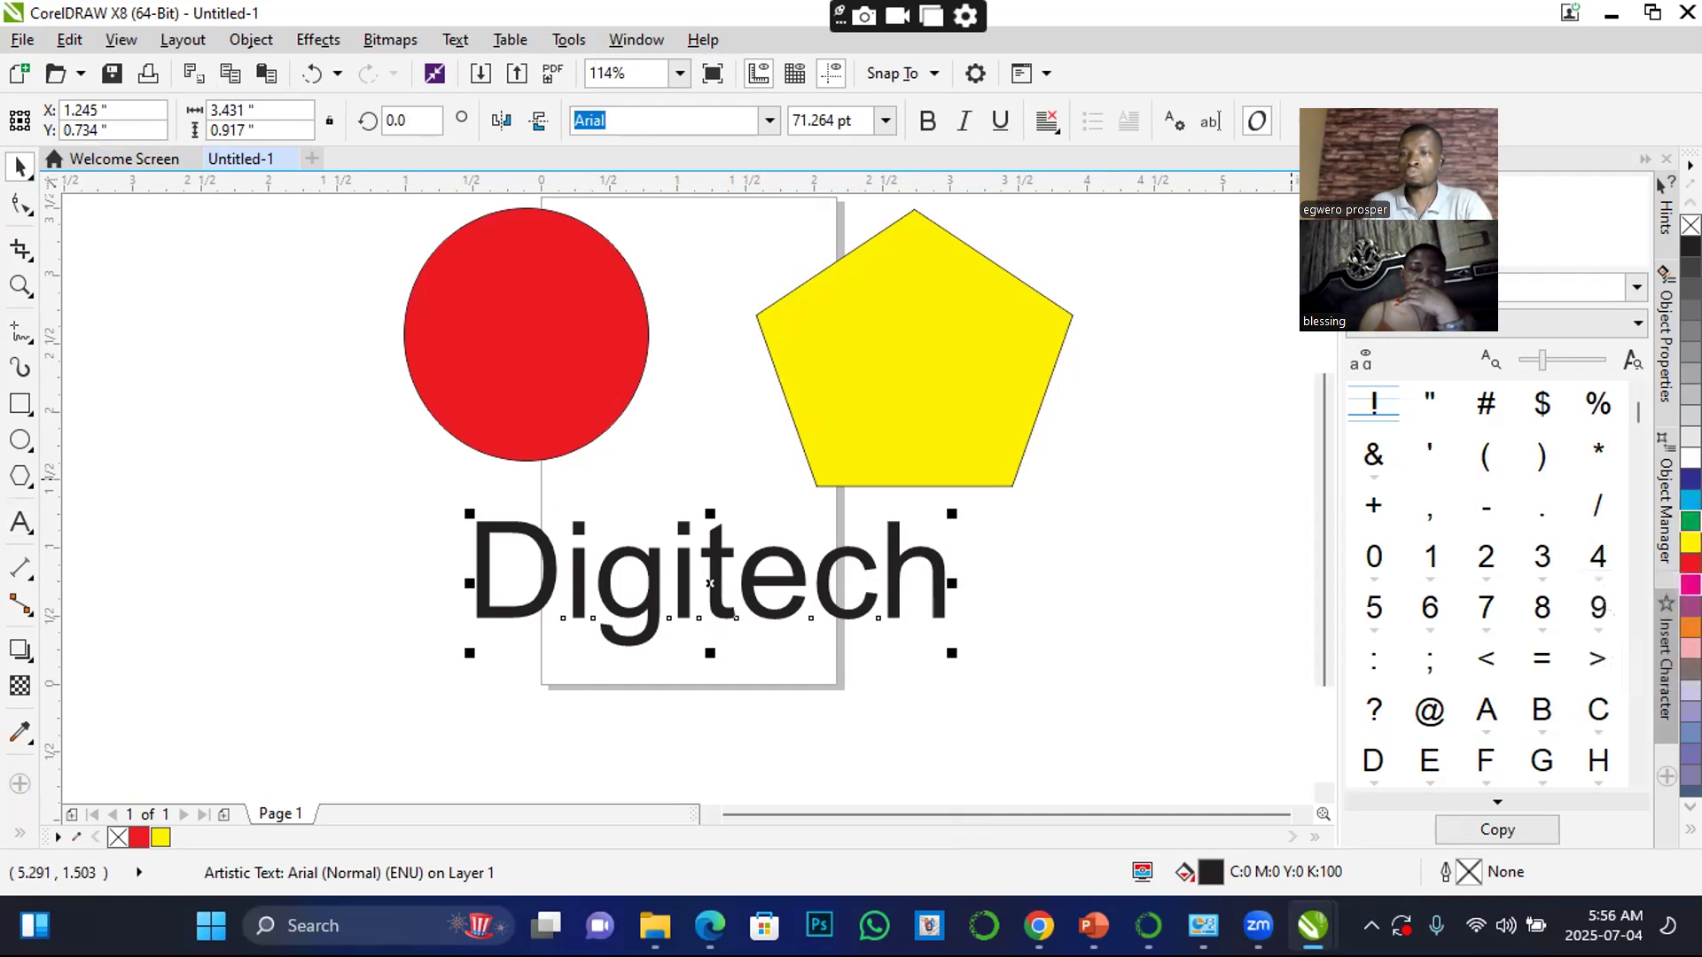
{"action": "left_click", "coordinate": [1690, 499]}
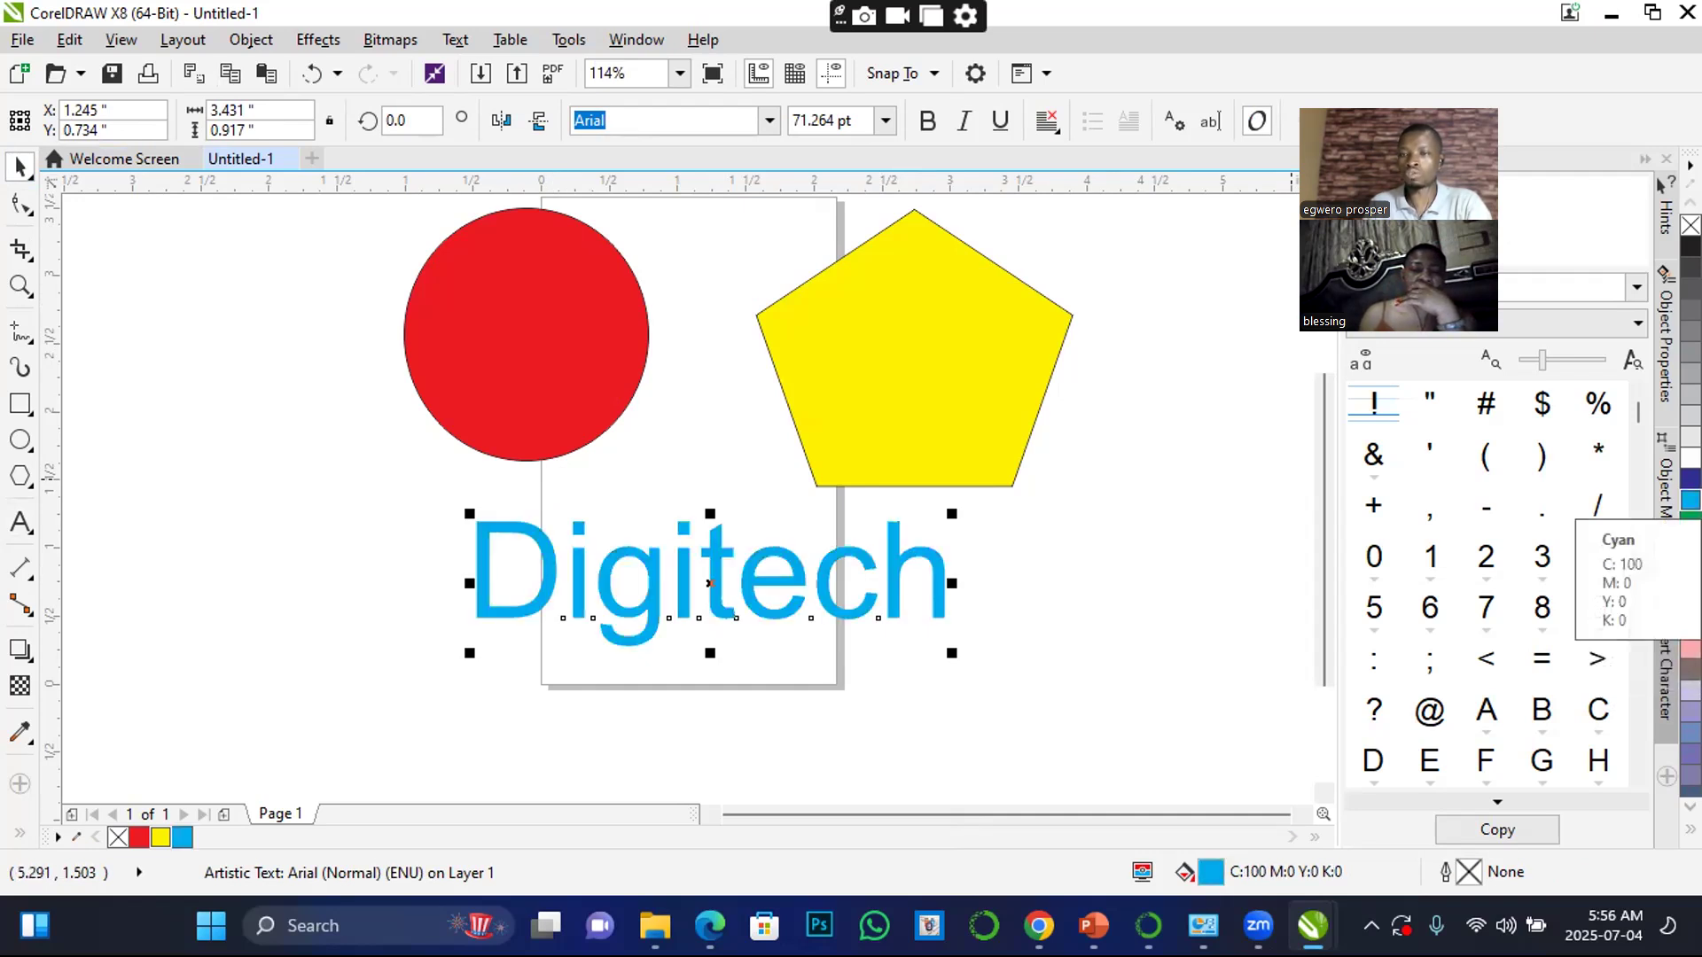
- Recolour the "Digitech" text and the red ellipse with blue (C:100 M:100 Y:0 K:0)
{"action": "left_click", "coordinate": [1690, 479]}
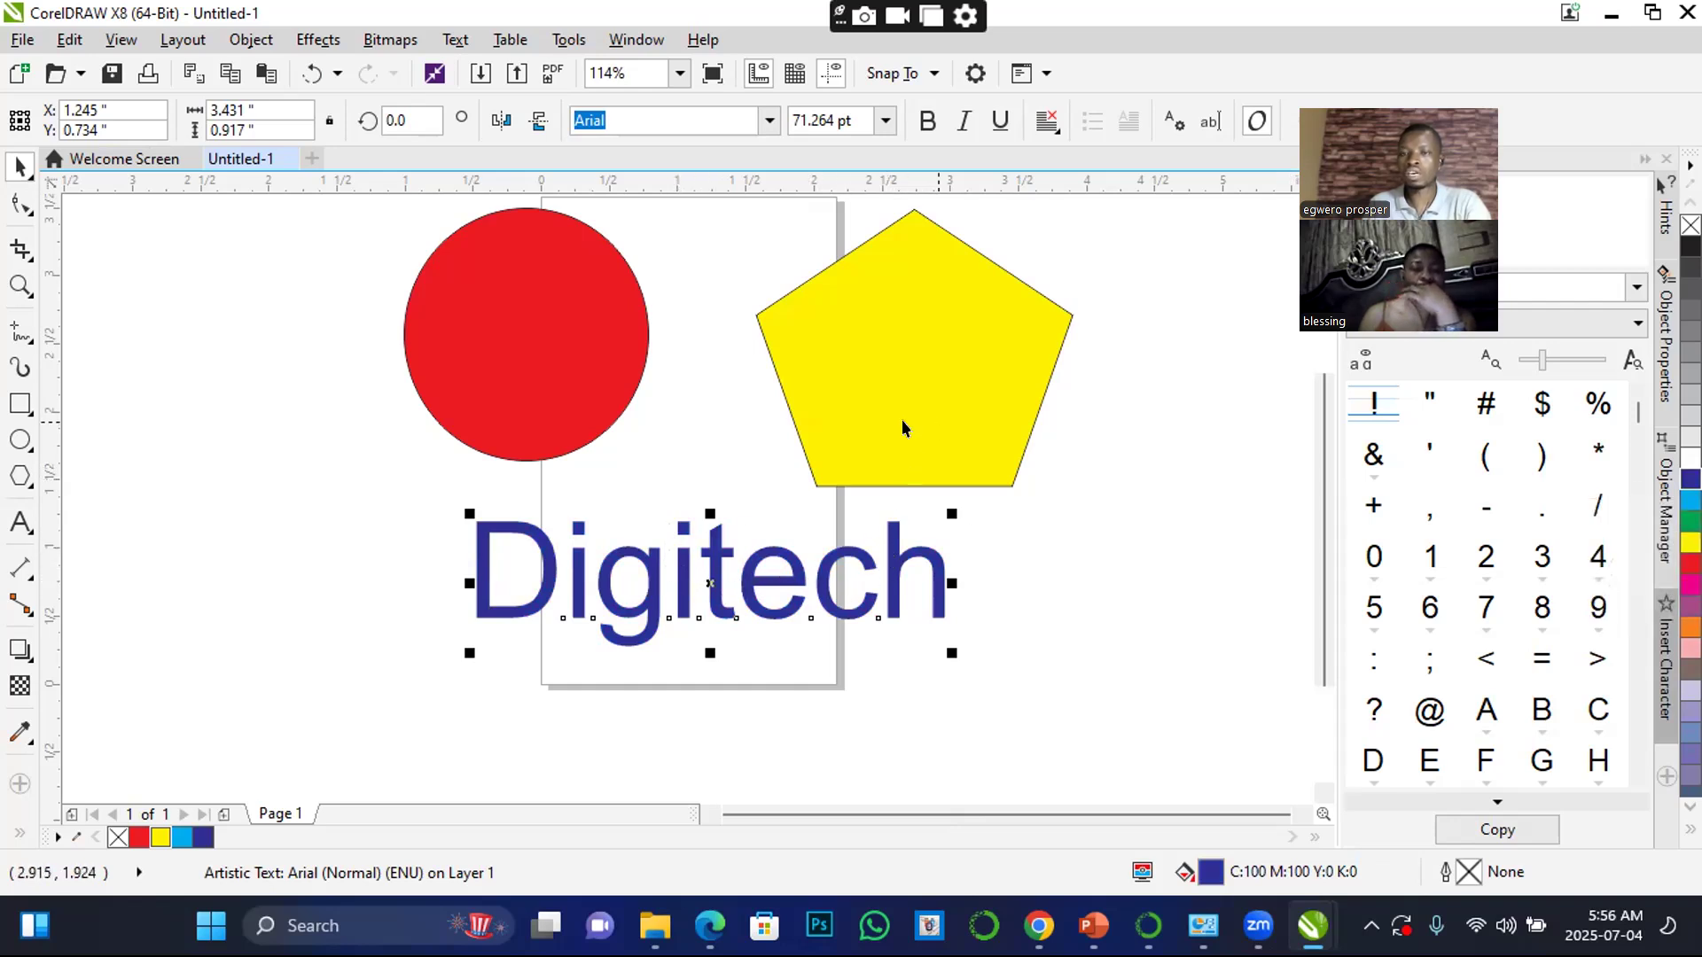
{"action": "left_click", "coordinate": [558, 348]}
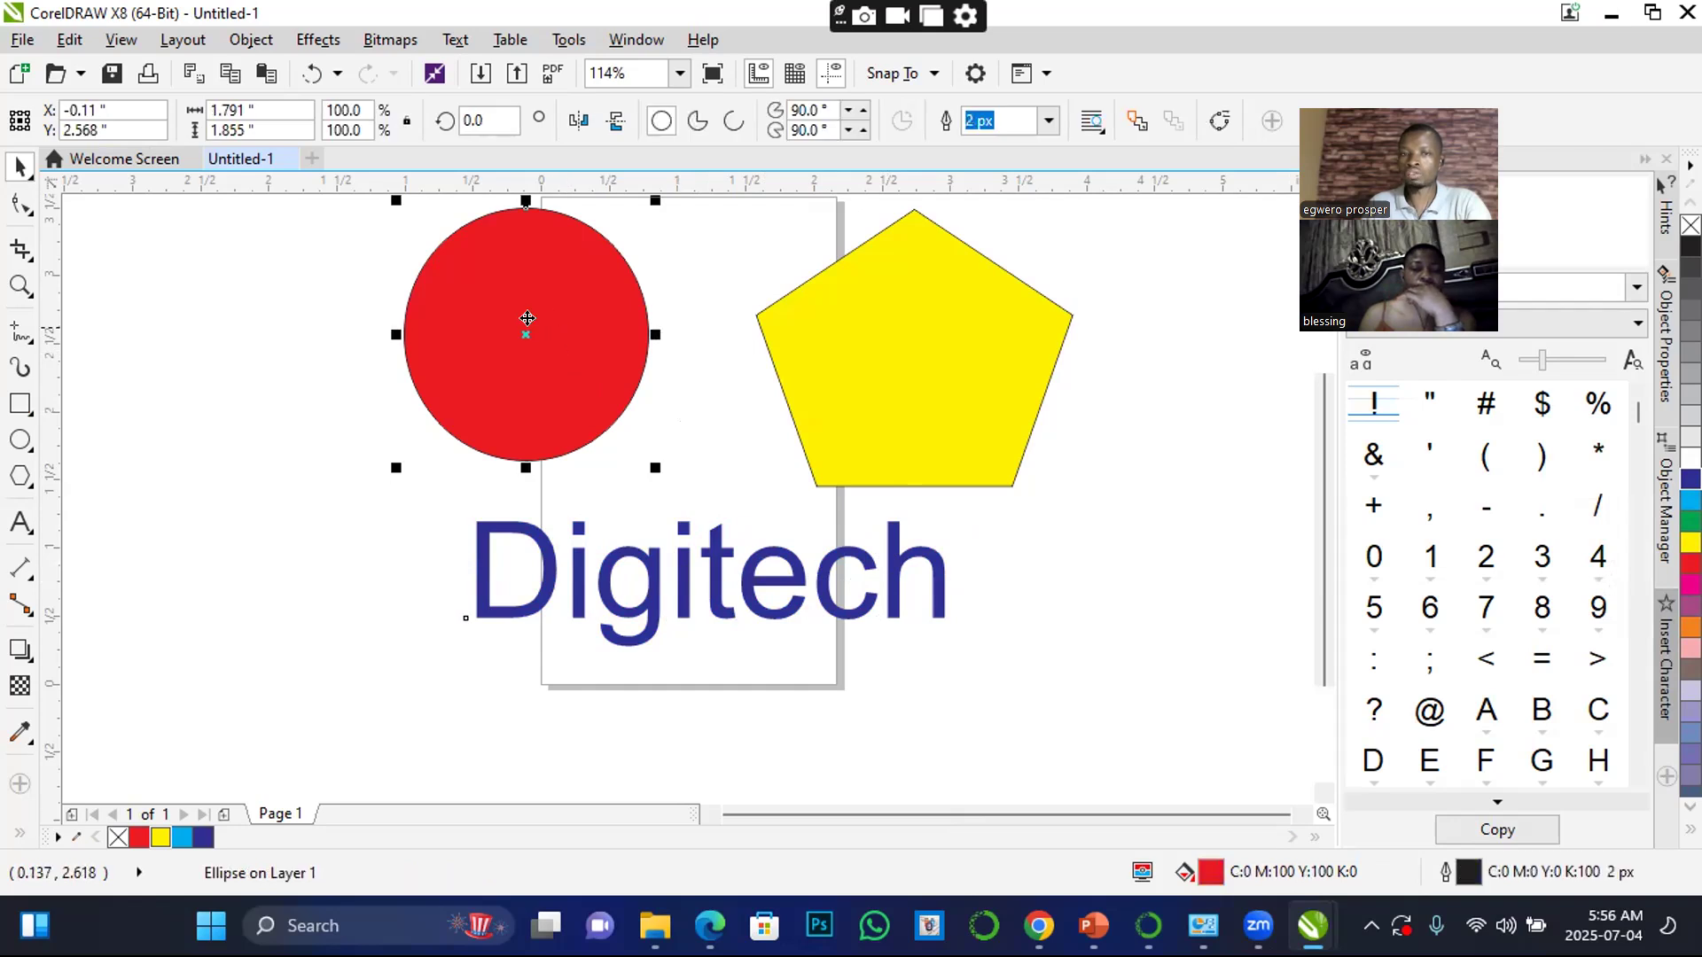
{"action": "left_click", "coordinate": [1690, 543]}
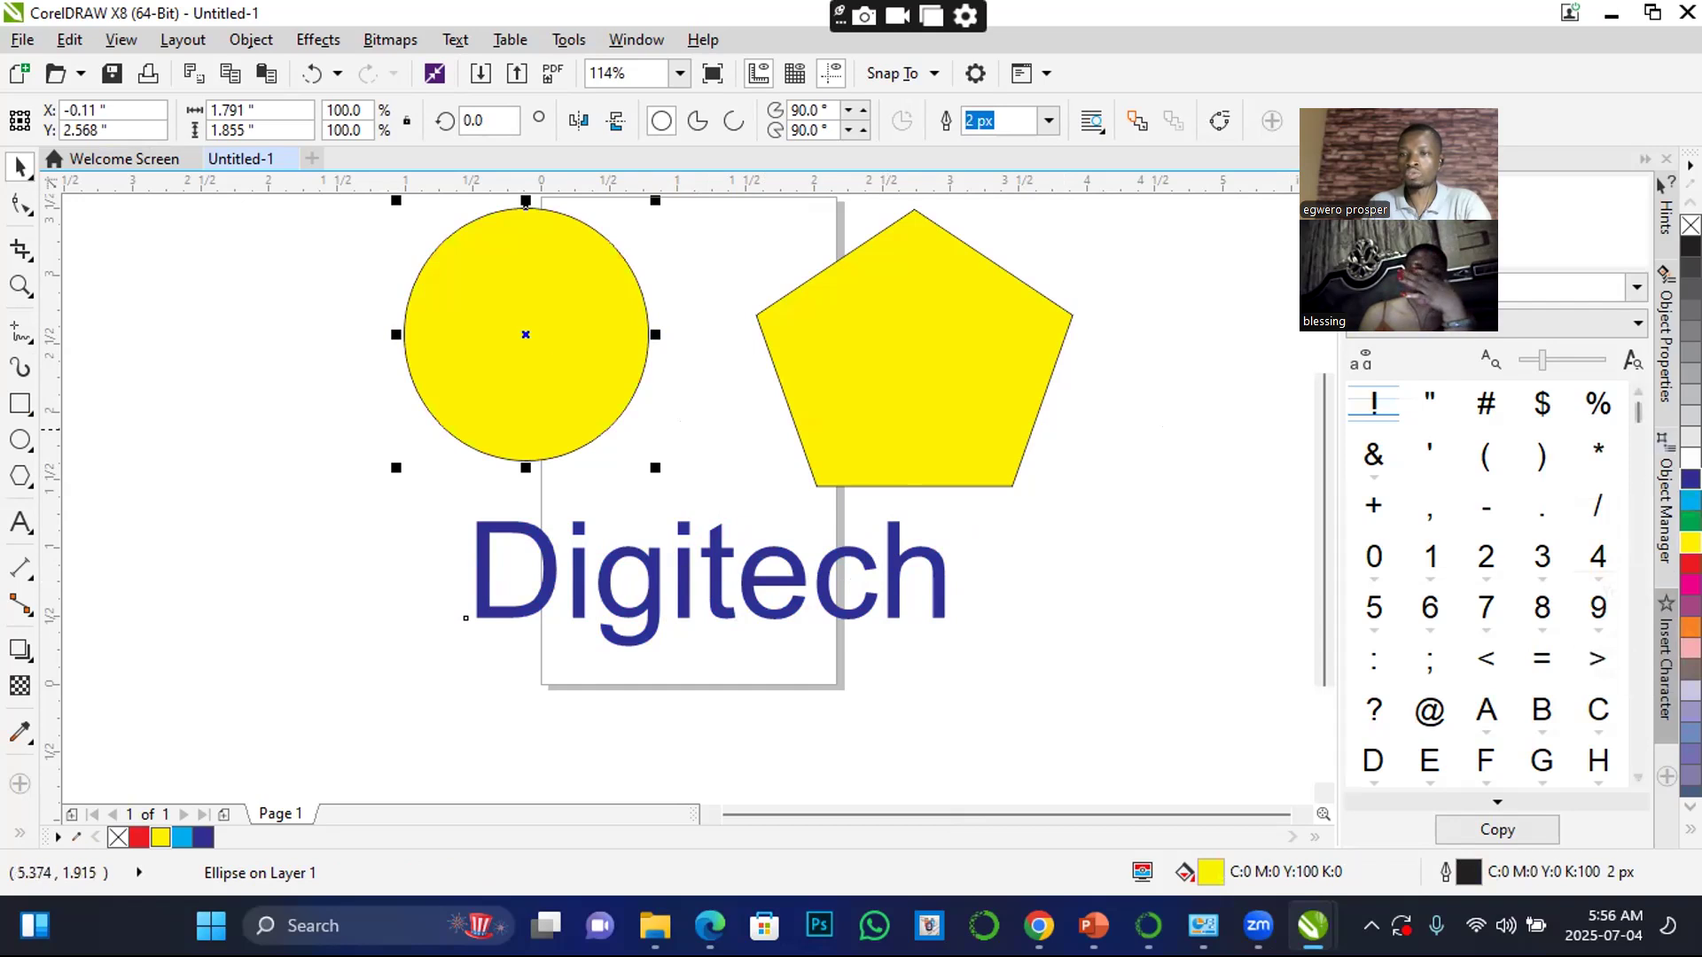
{"action": "left_click", "coordinate": [1690, 478]}
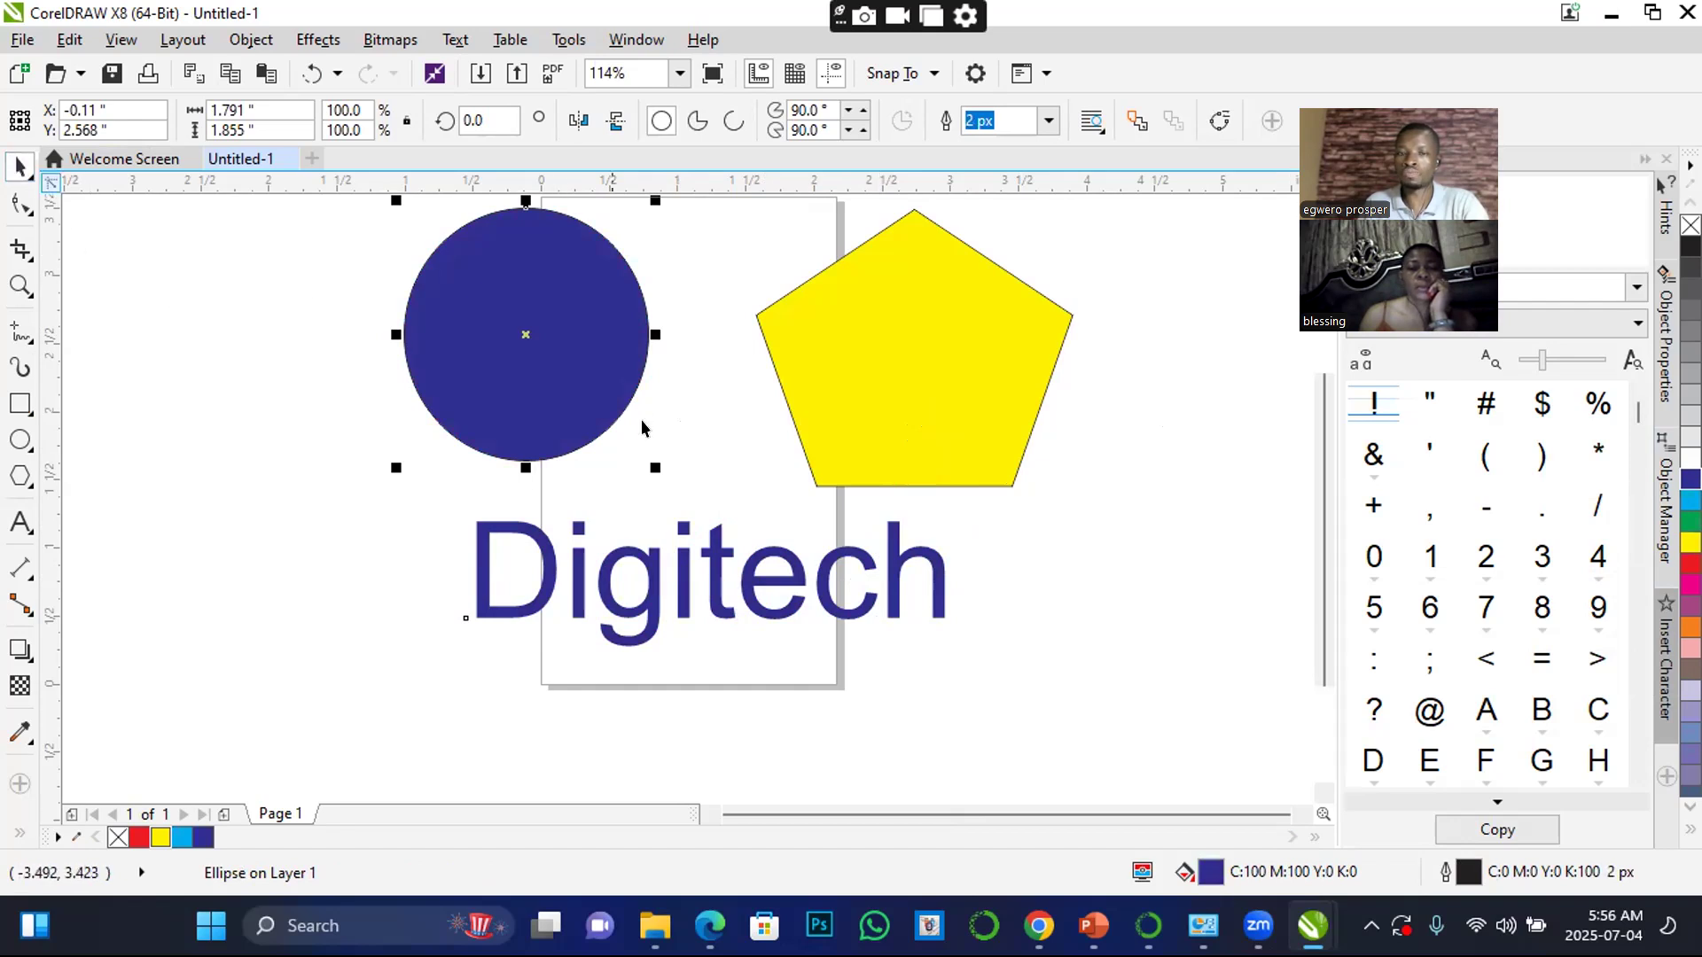
- Move the blue ellipse to about X -0.503", Y 2.171", just above the start of the "Digitech" text
{"action": "left_click", "coordinate": [269, 322]}
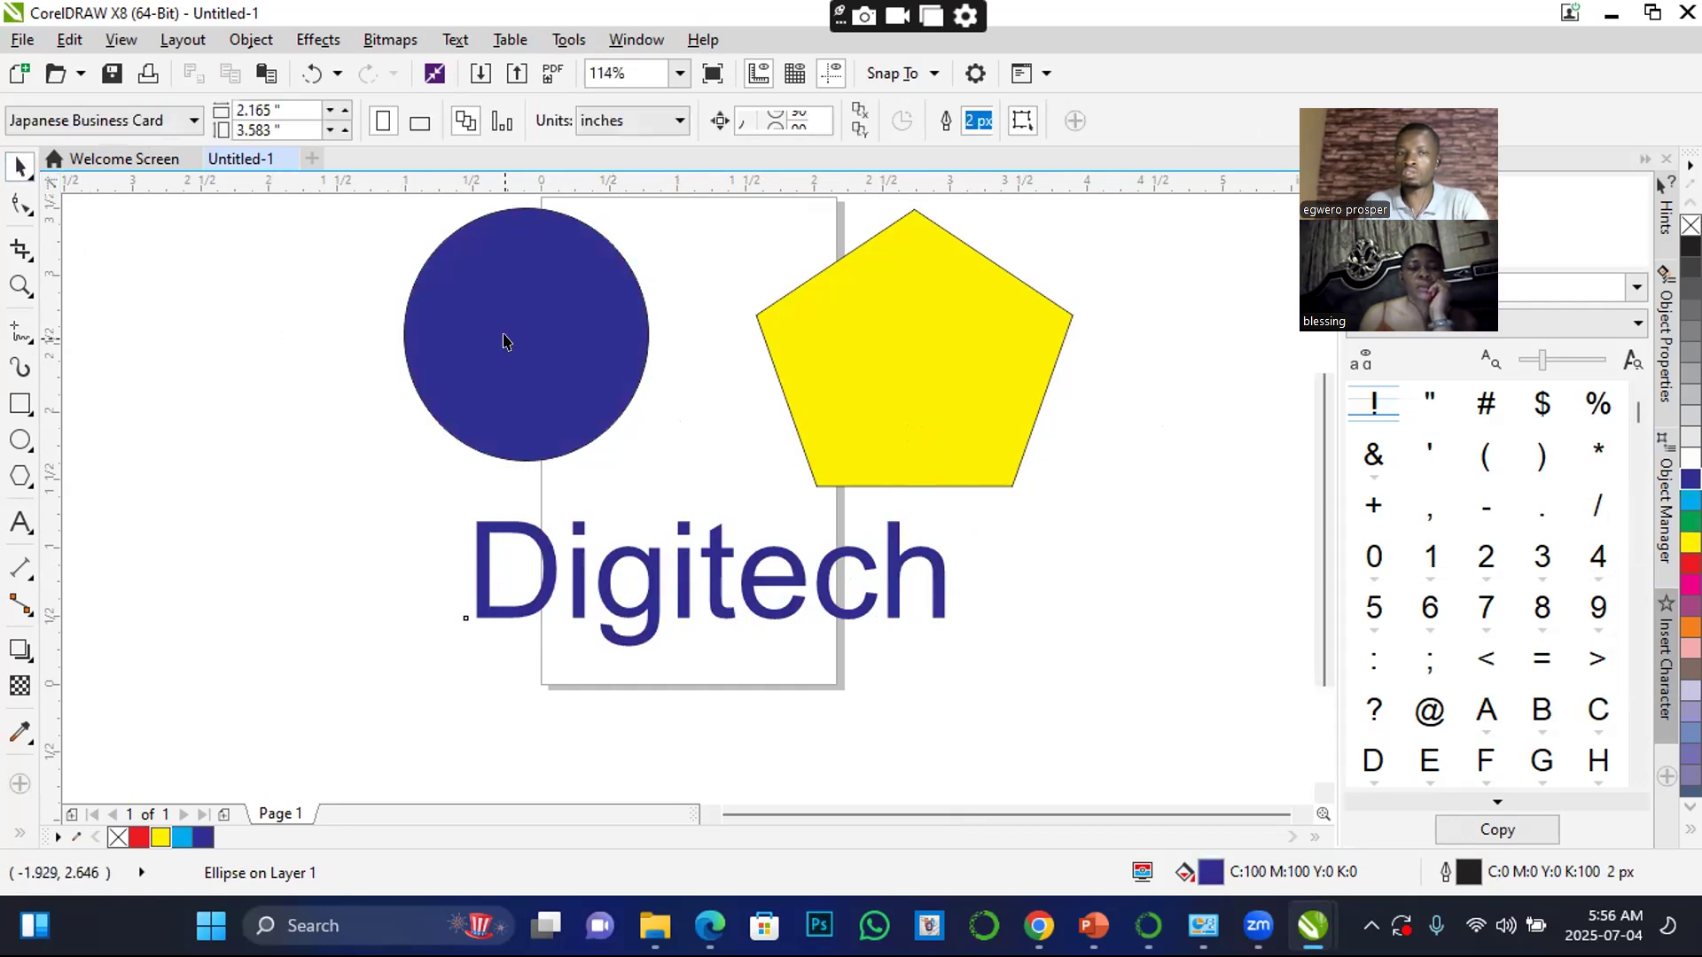
{"action": "left_click", "coordinate": [513, 320]}
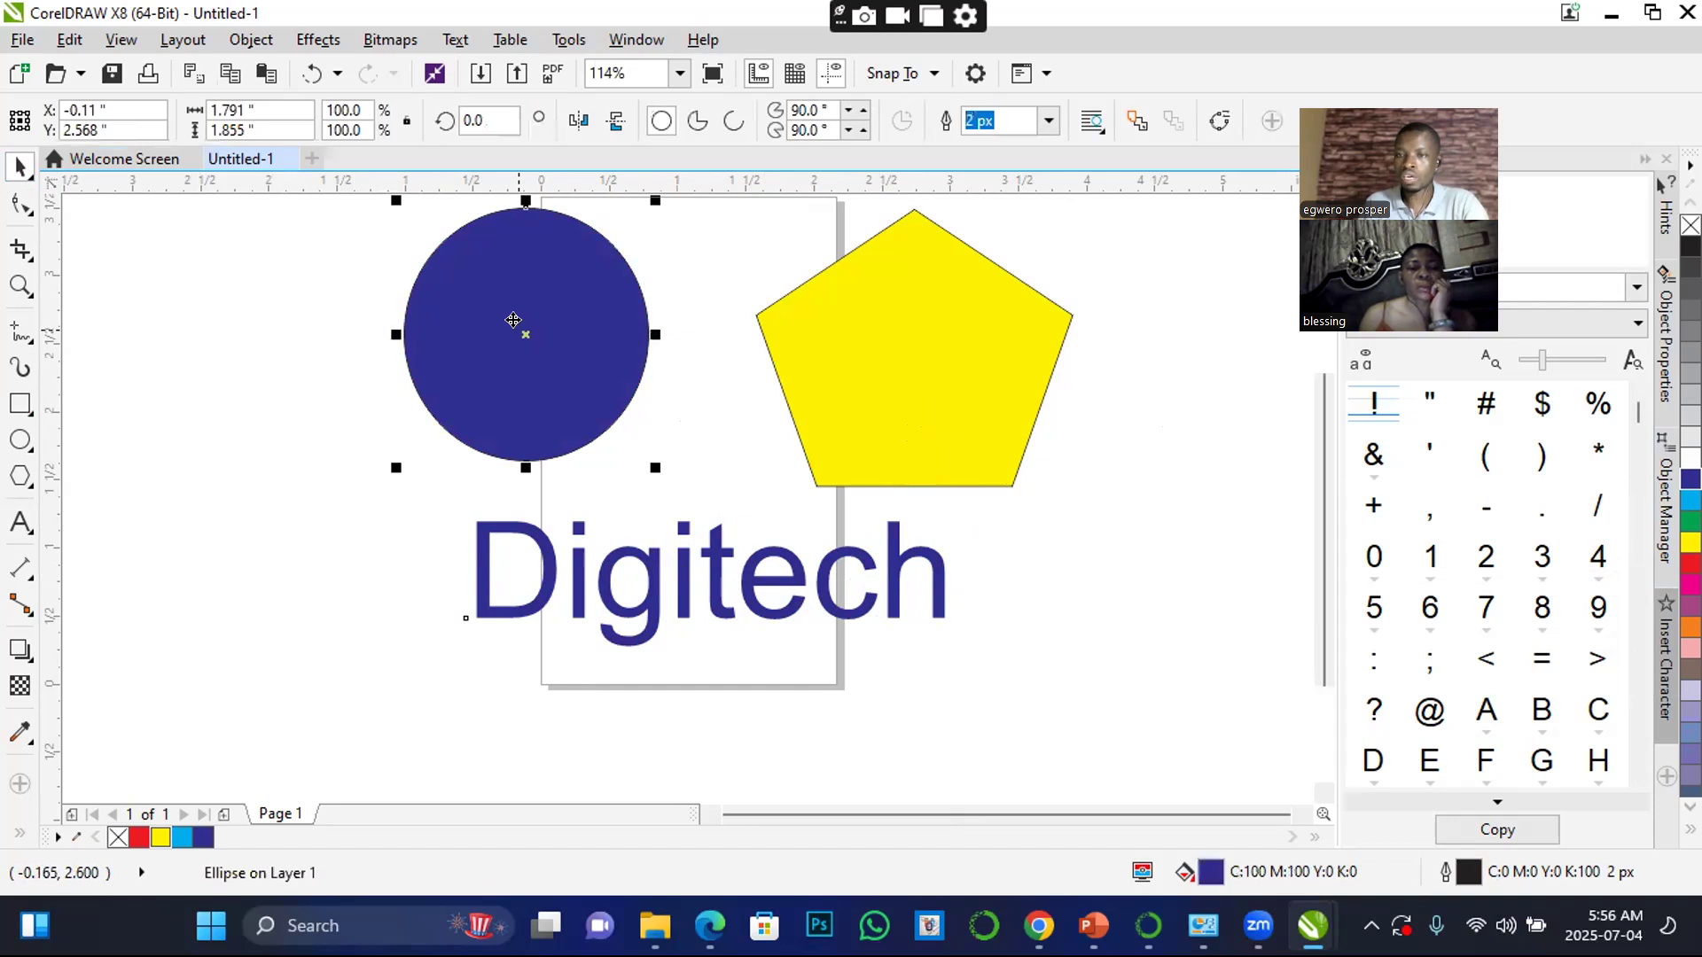
{"action": "left_click_drag", "start_coordinate": [513, 320], "coordinate": [699, 476]}
{"action": "left_click_drag", "start_coordinate": [503, 409], "coordinate": [468, 381]}
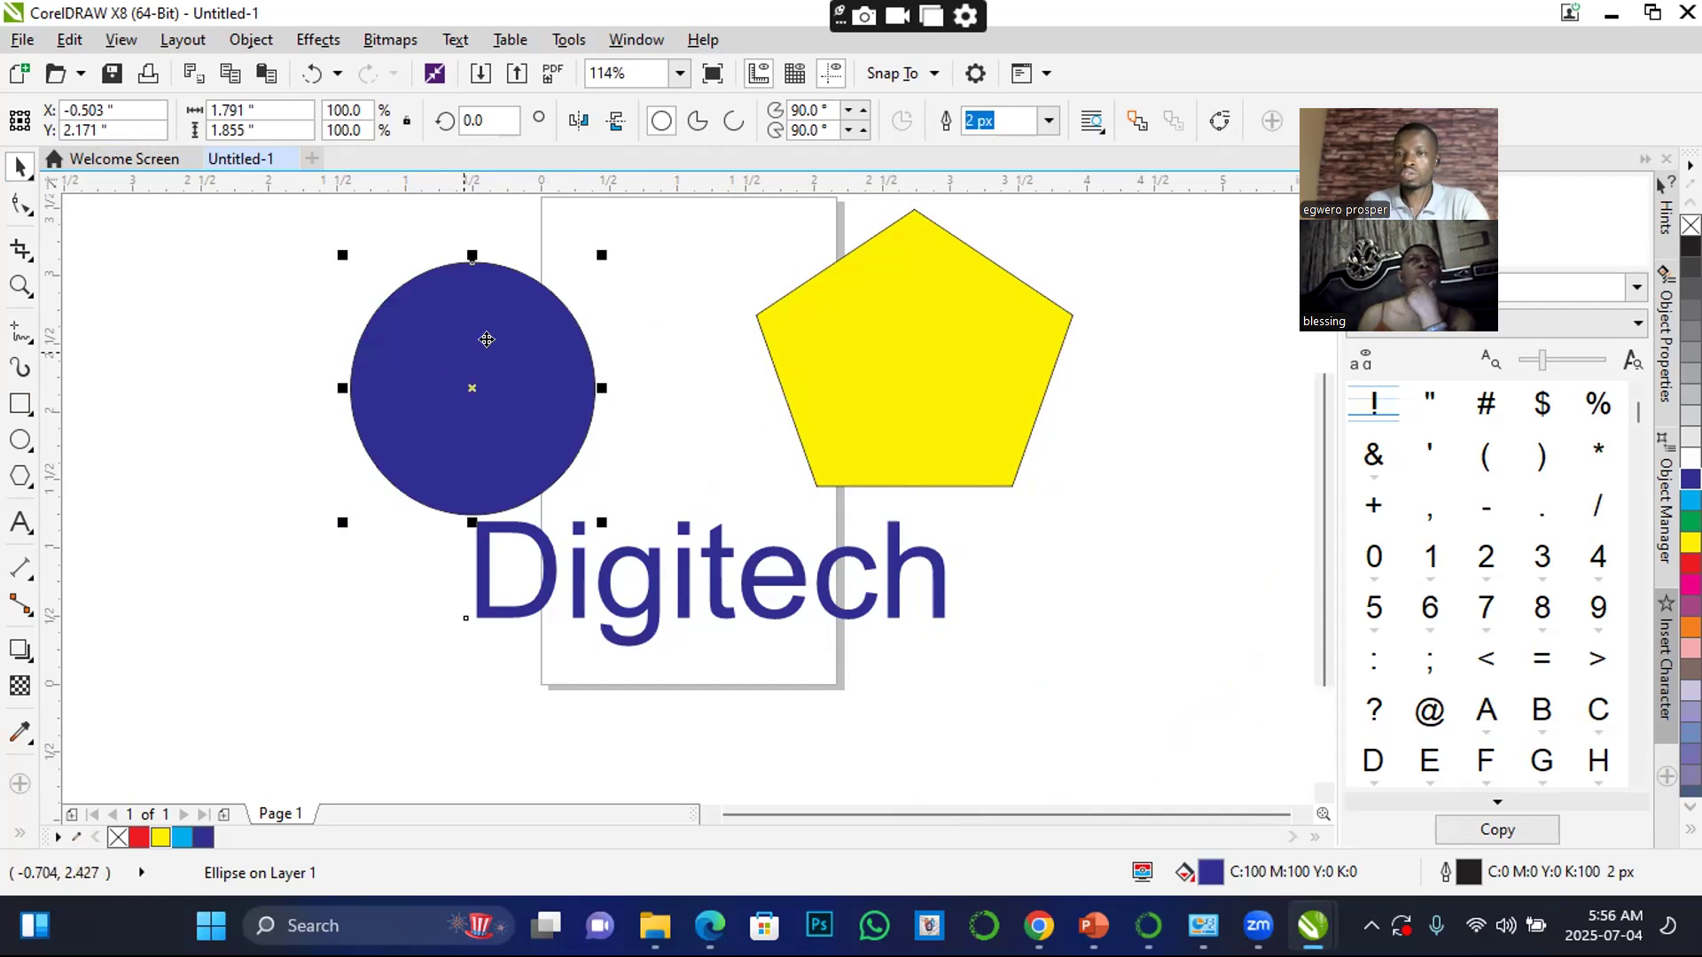
- Stretch the blue ellipse on all sides to about 4.131" wide and 3.107" high
{"action": "left_click", "coordinate": [210, 342]}
{"action": "left_click", "coordinate": [447, 351]}
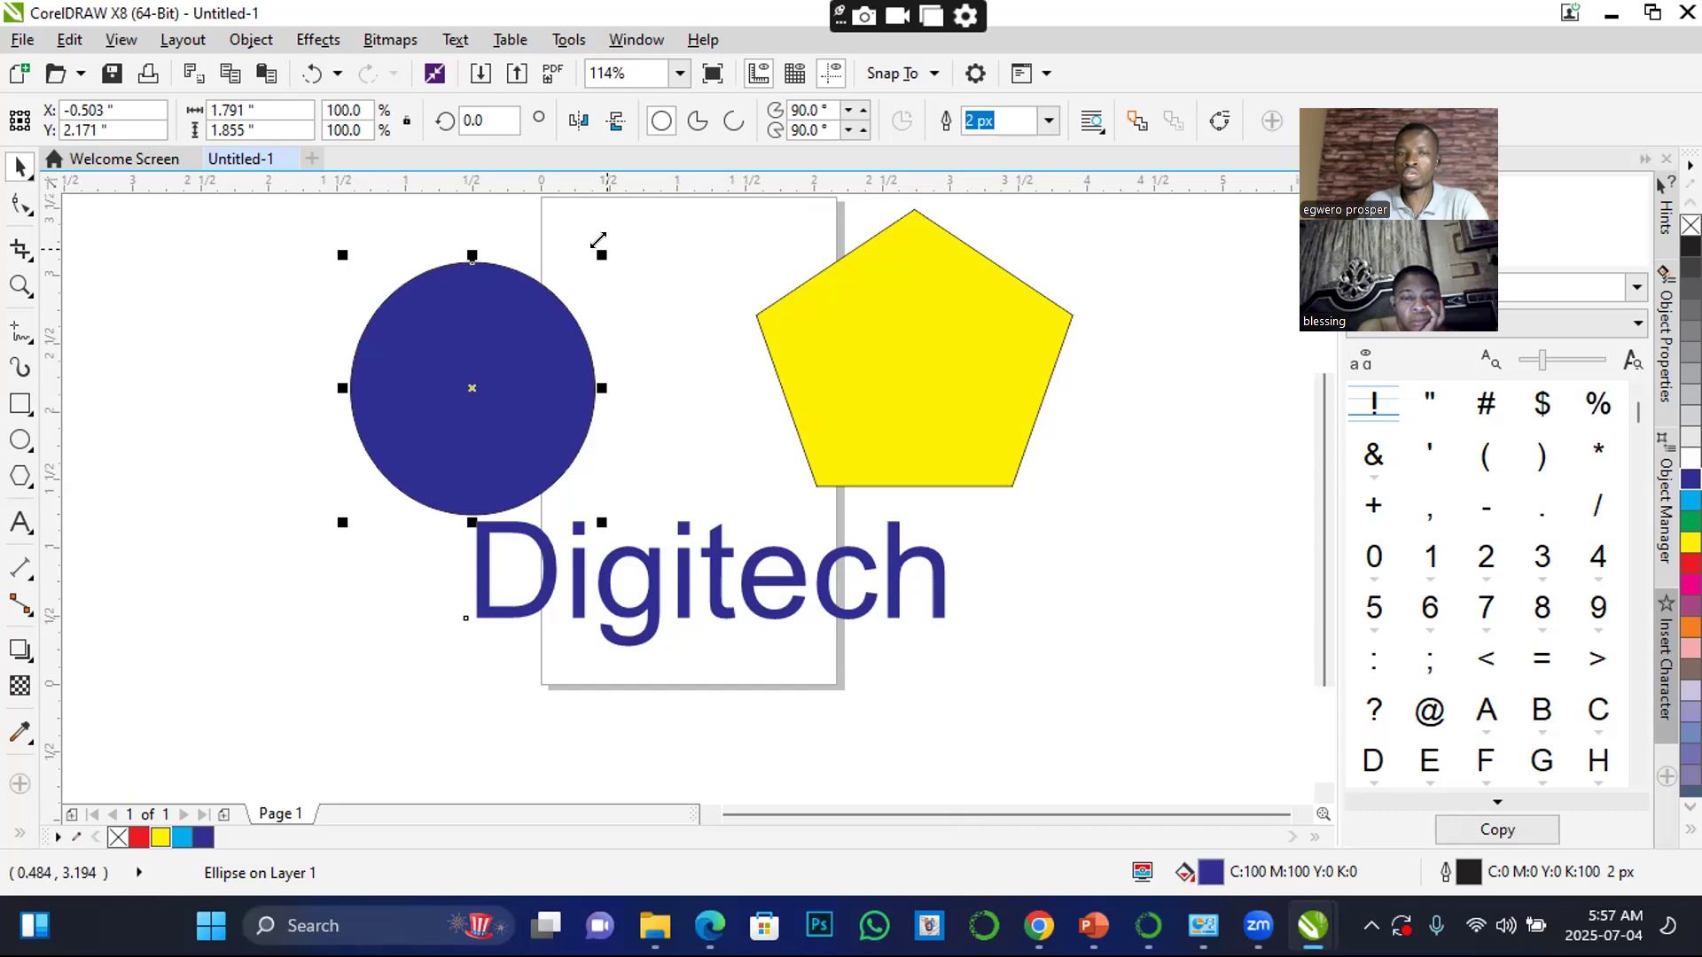
{"action": "left_click_drag", "start_coordinate": [597, 251], "coordinate": [618, 331]}
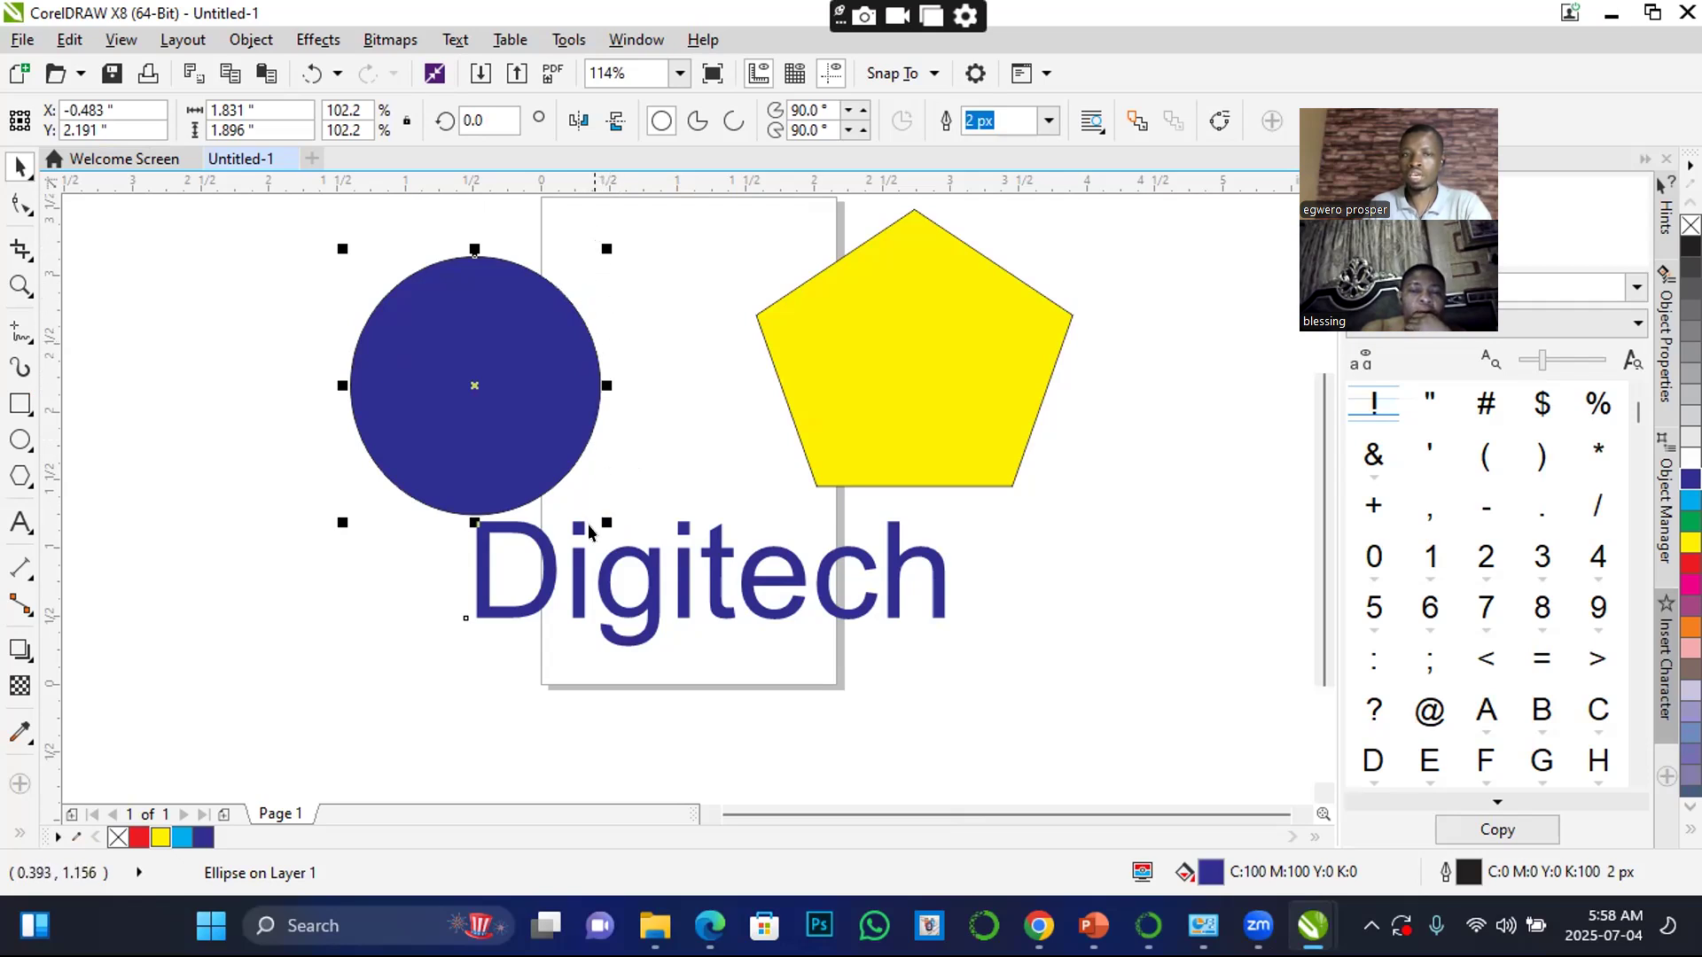
{"action": "left_click_drag", "start_coordinate": [598, 377], "coordinate": [799, 379]}
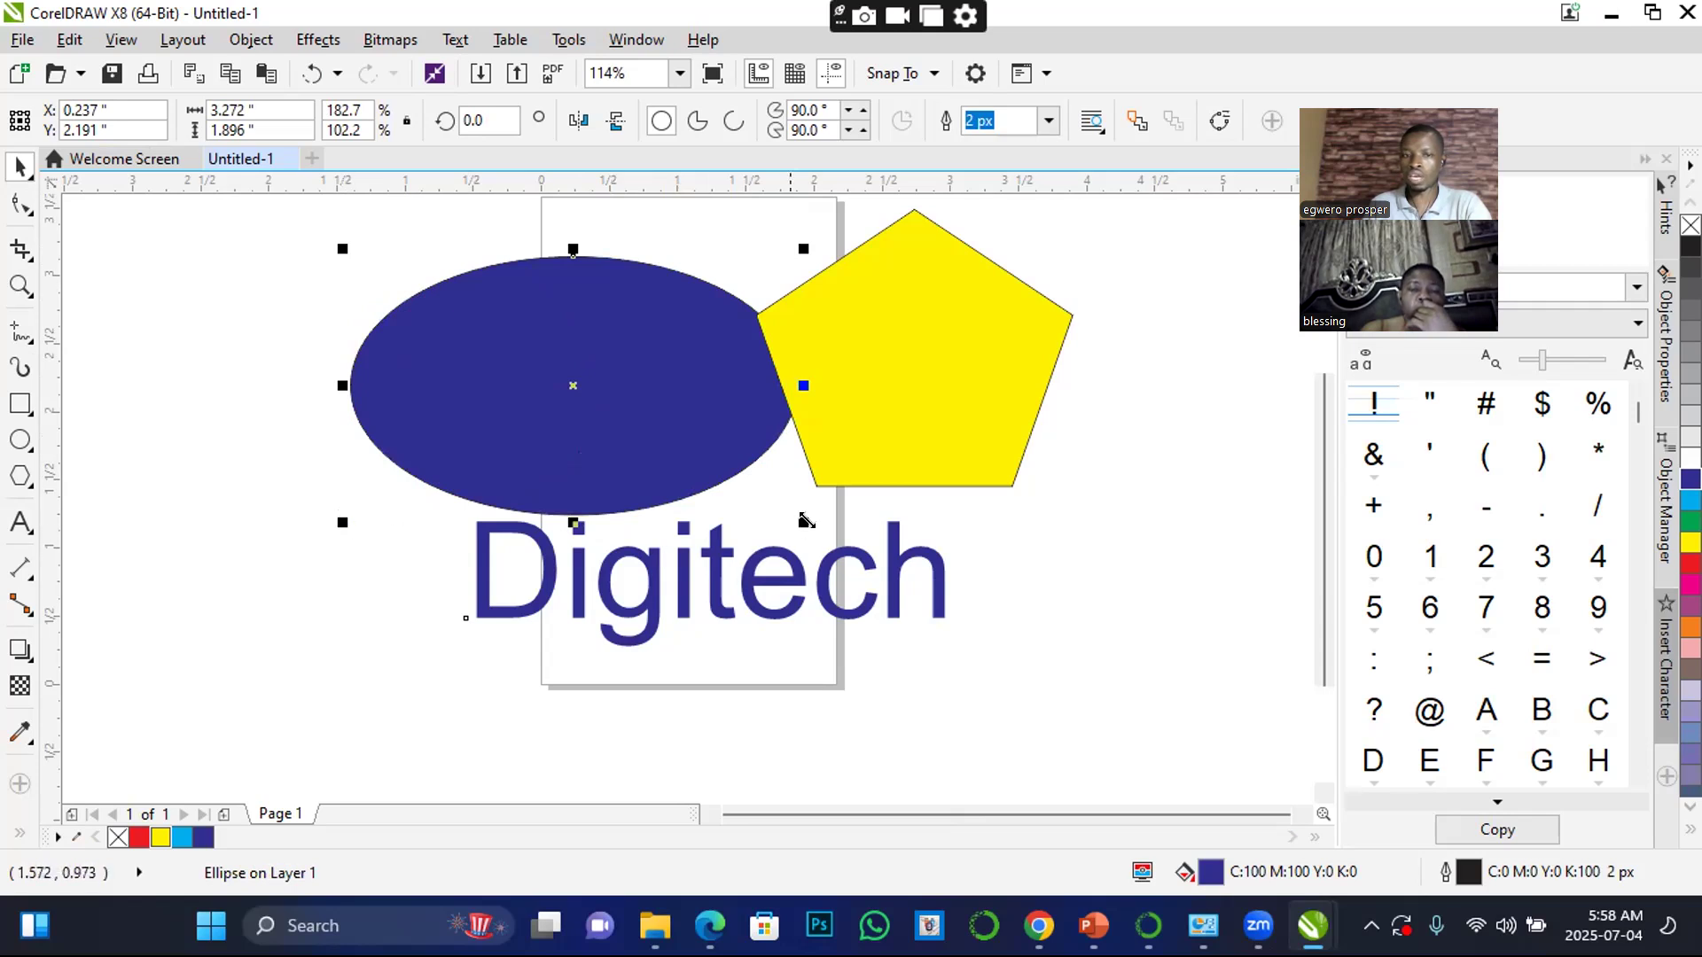
{"action": "left_click_drag", "start_coordinate": [572, 517], "coordinate": [573, 644]}
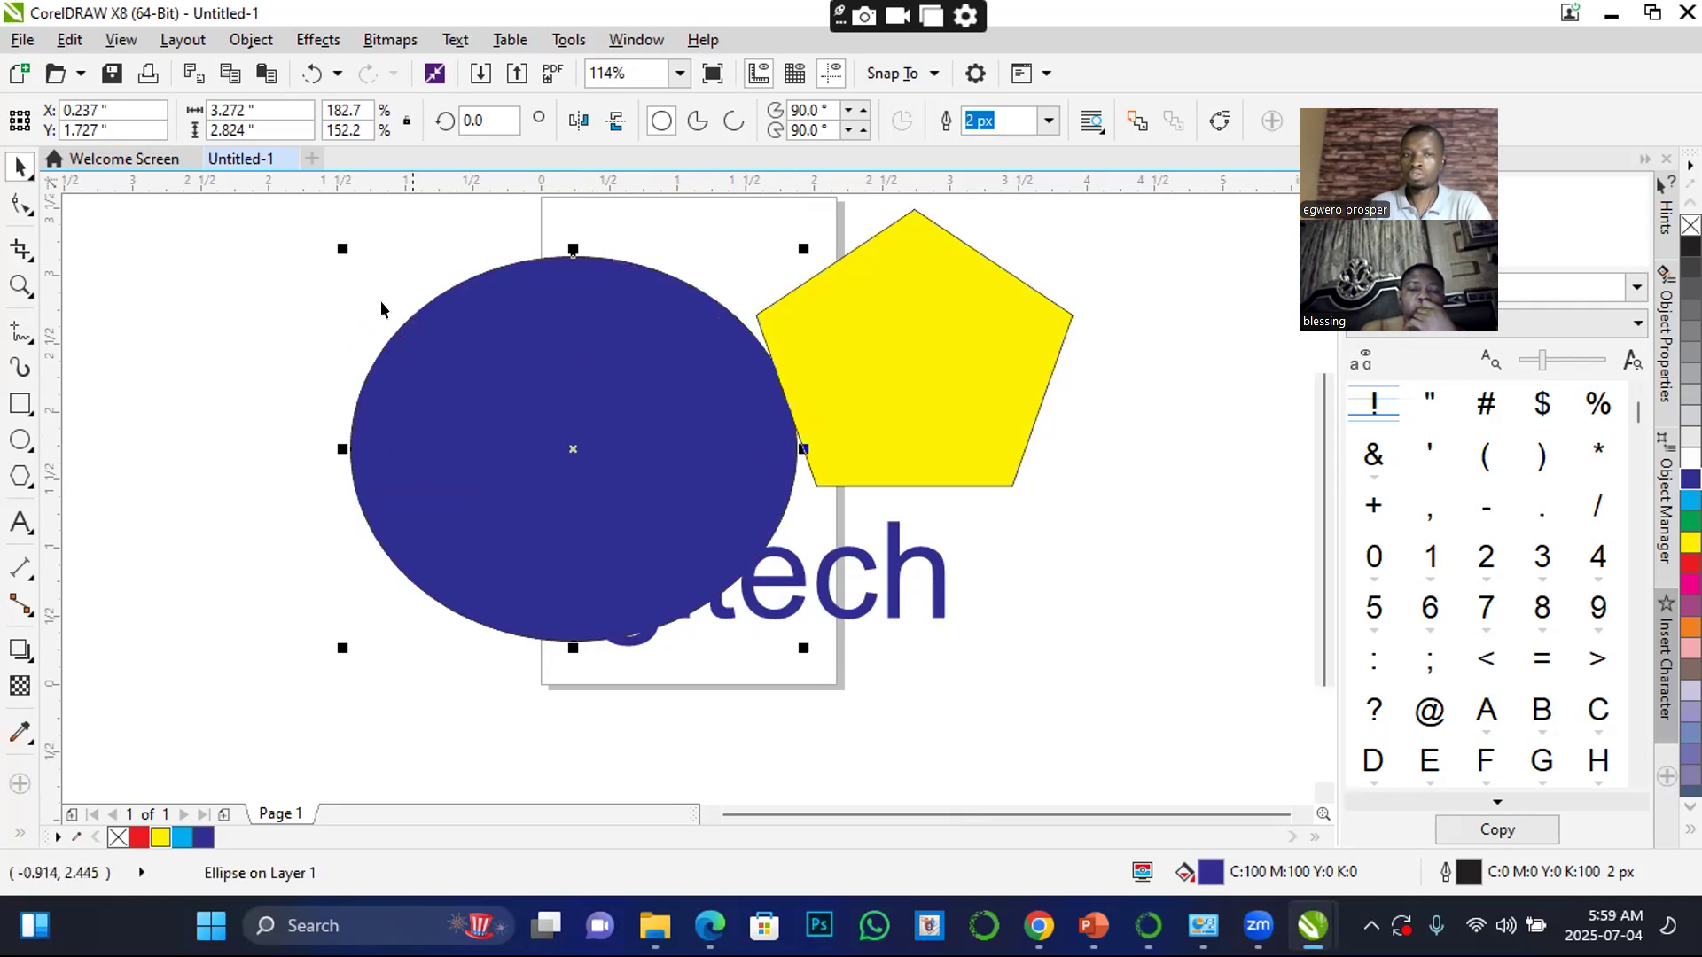
{"action": "left_click_drag", "start_coordinate": [342, 449], "coordinate": [226, 449]}
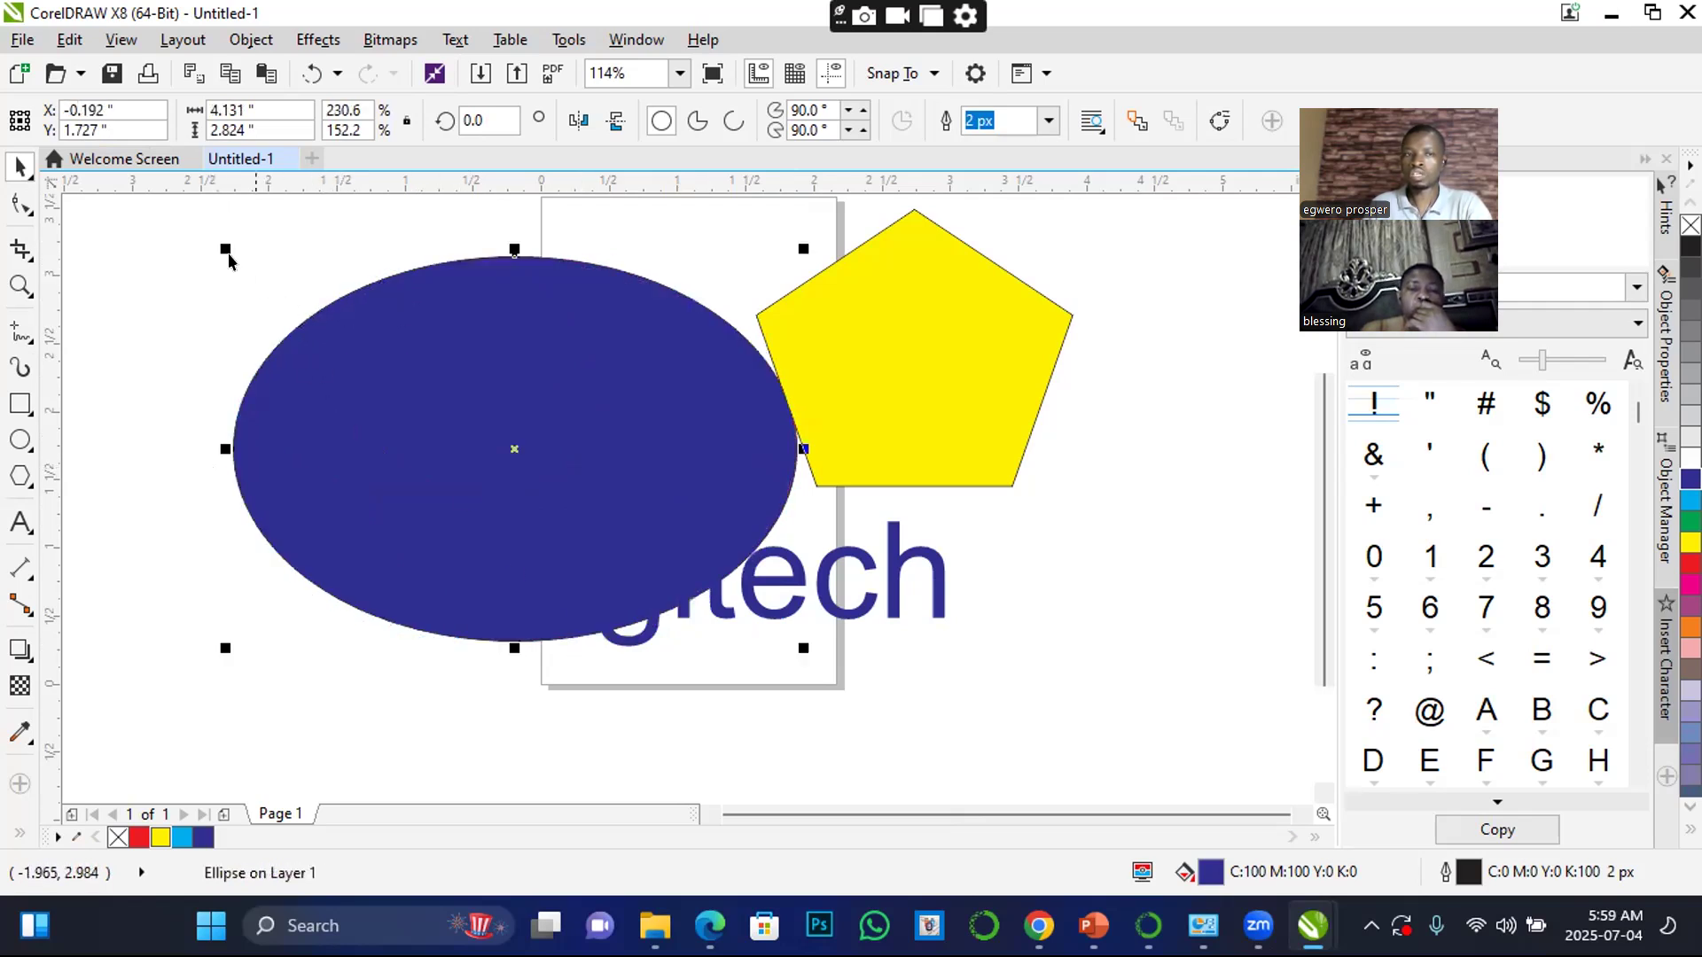
{"action": "left_click_drag", "start_coordinate": [514, 249], "coordinate": [514, 210]}
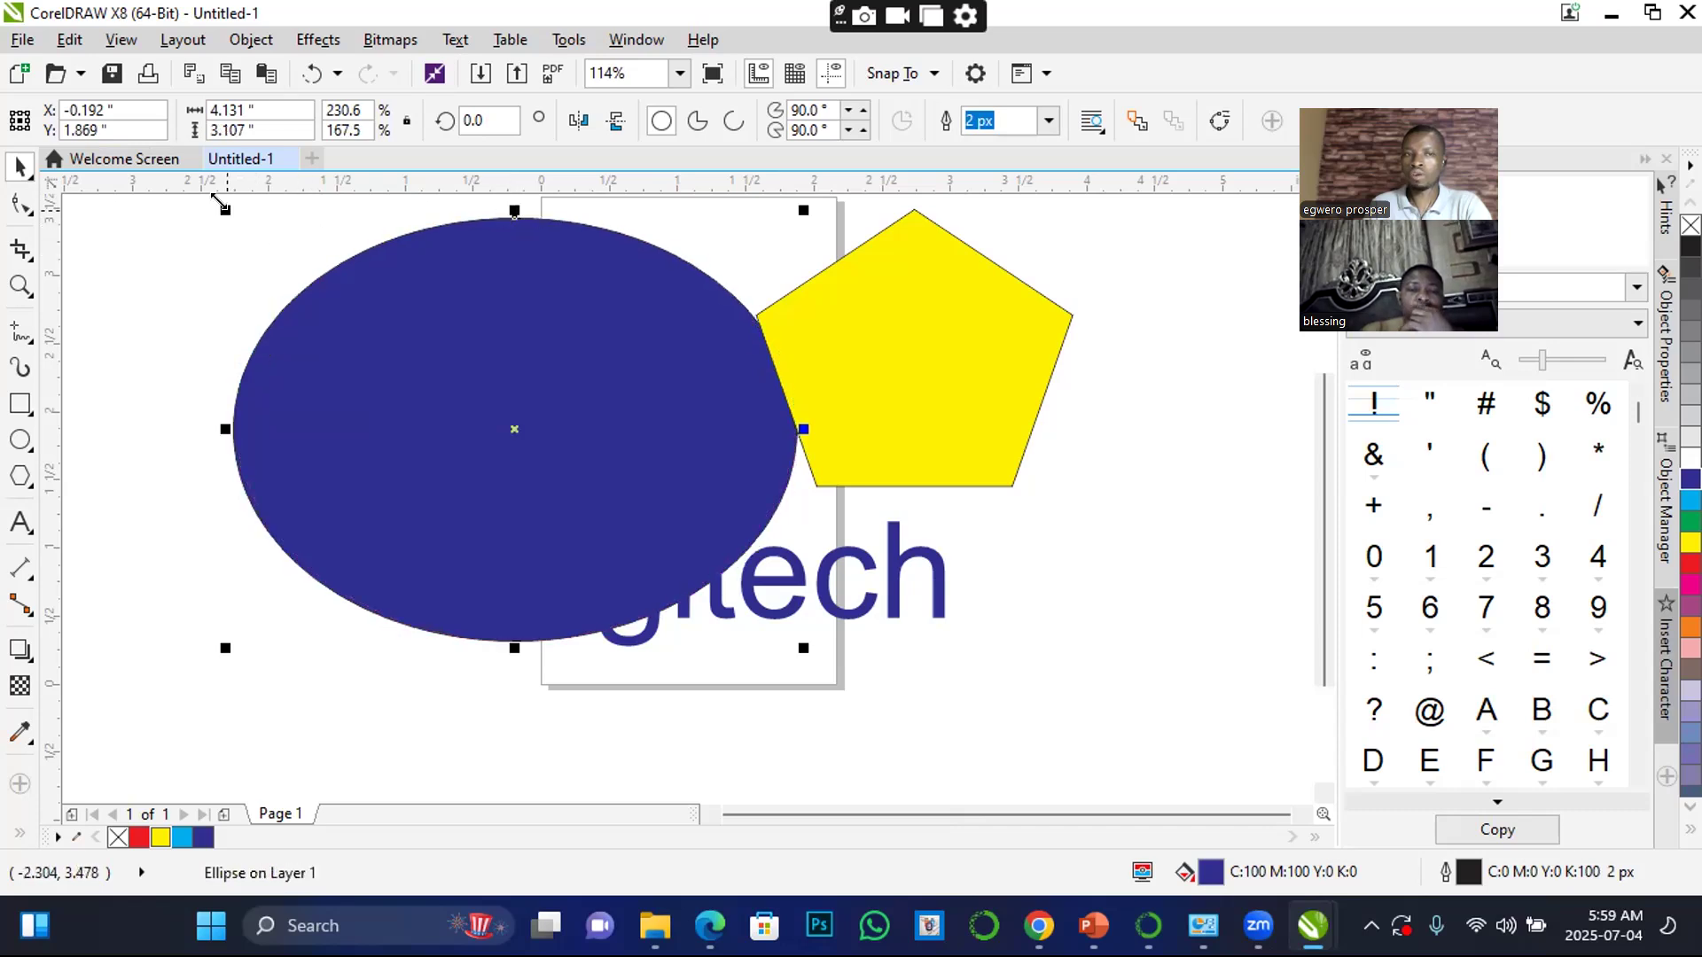
- Shrink the blue ellipse to about 2.564" by 2.367" and reposition it beside the pentagon at about X -0.46", Y 2.13"
{"action": "left_click_drag", "start_coordinate": [225, 207], "coordinate": [433, 361]}
{"action": "left_click_drag", "start_coordinate": [612, 451], "coordinate": [477, 309]}
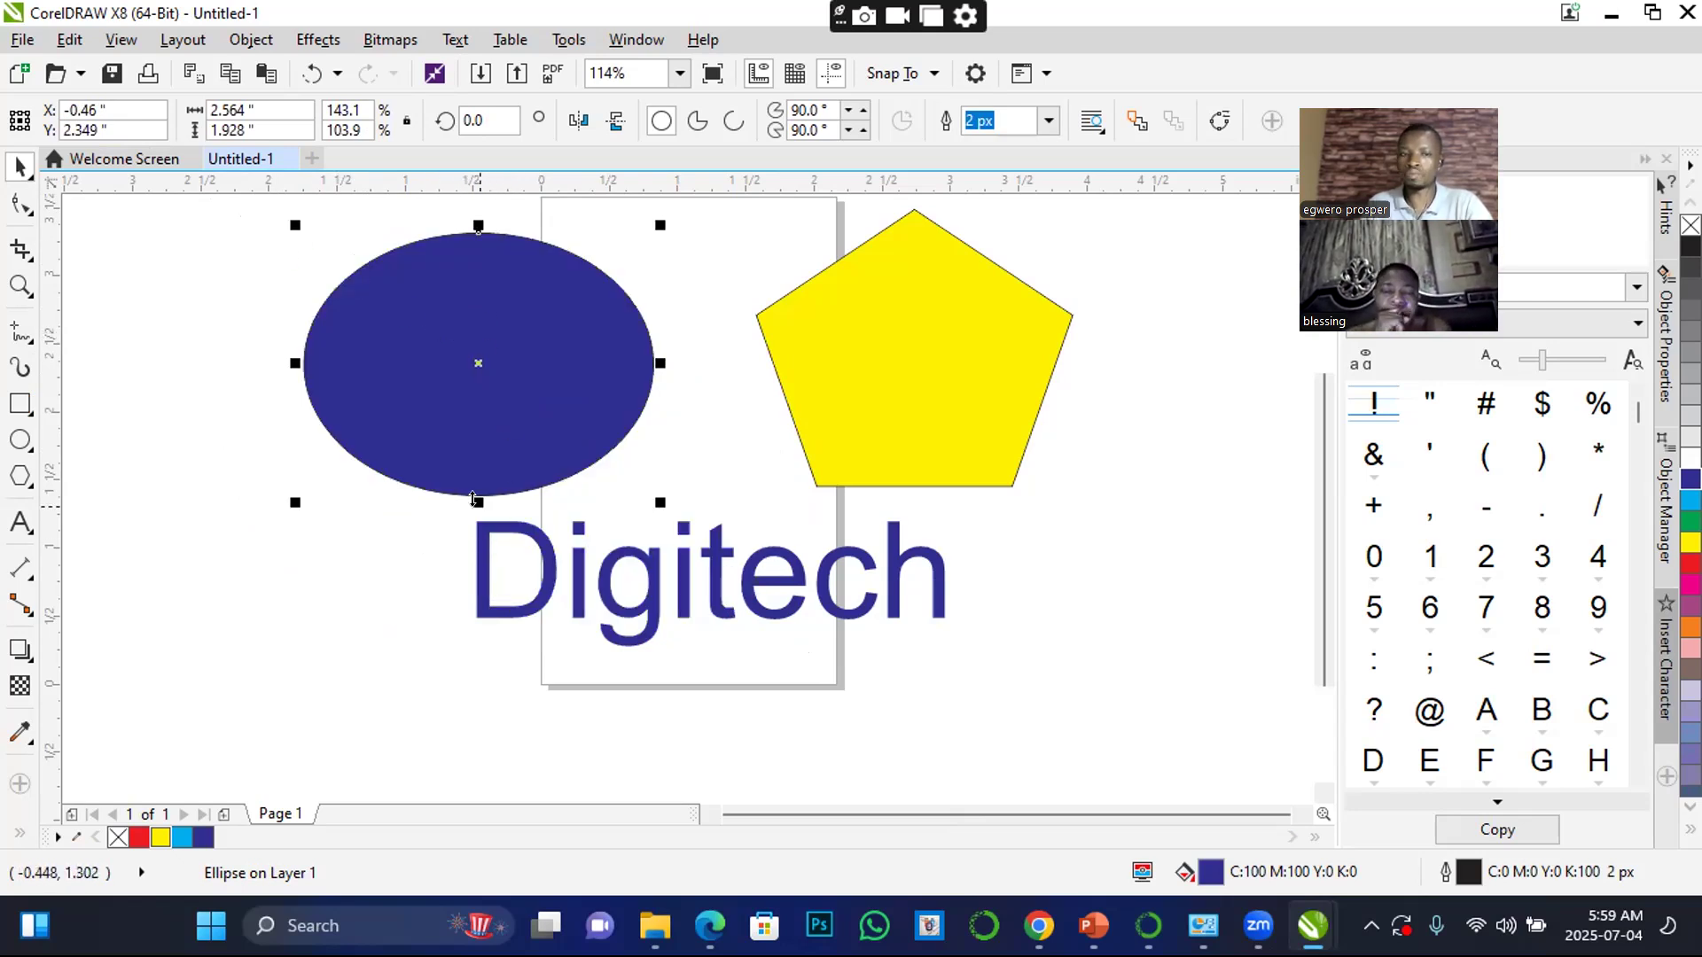
{"action": "left_click_drag", "start_coordinate": [474, 499], "coordinate": [476, 560]}
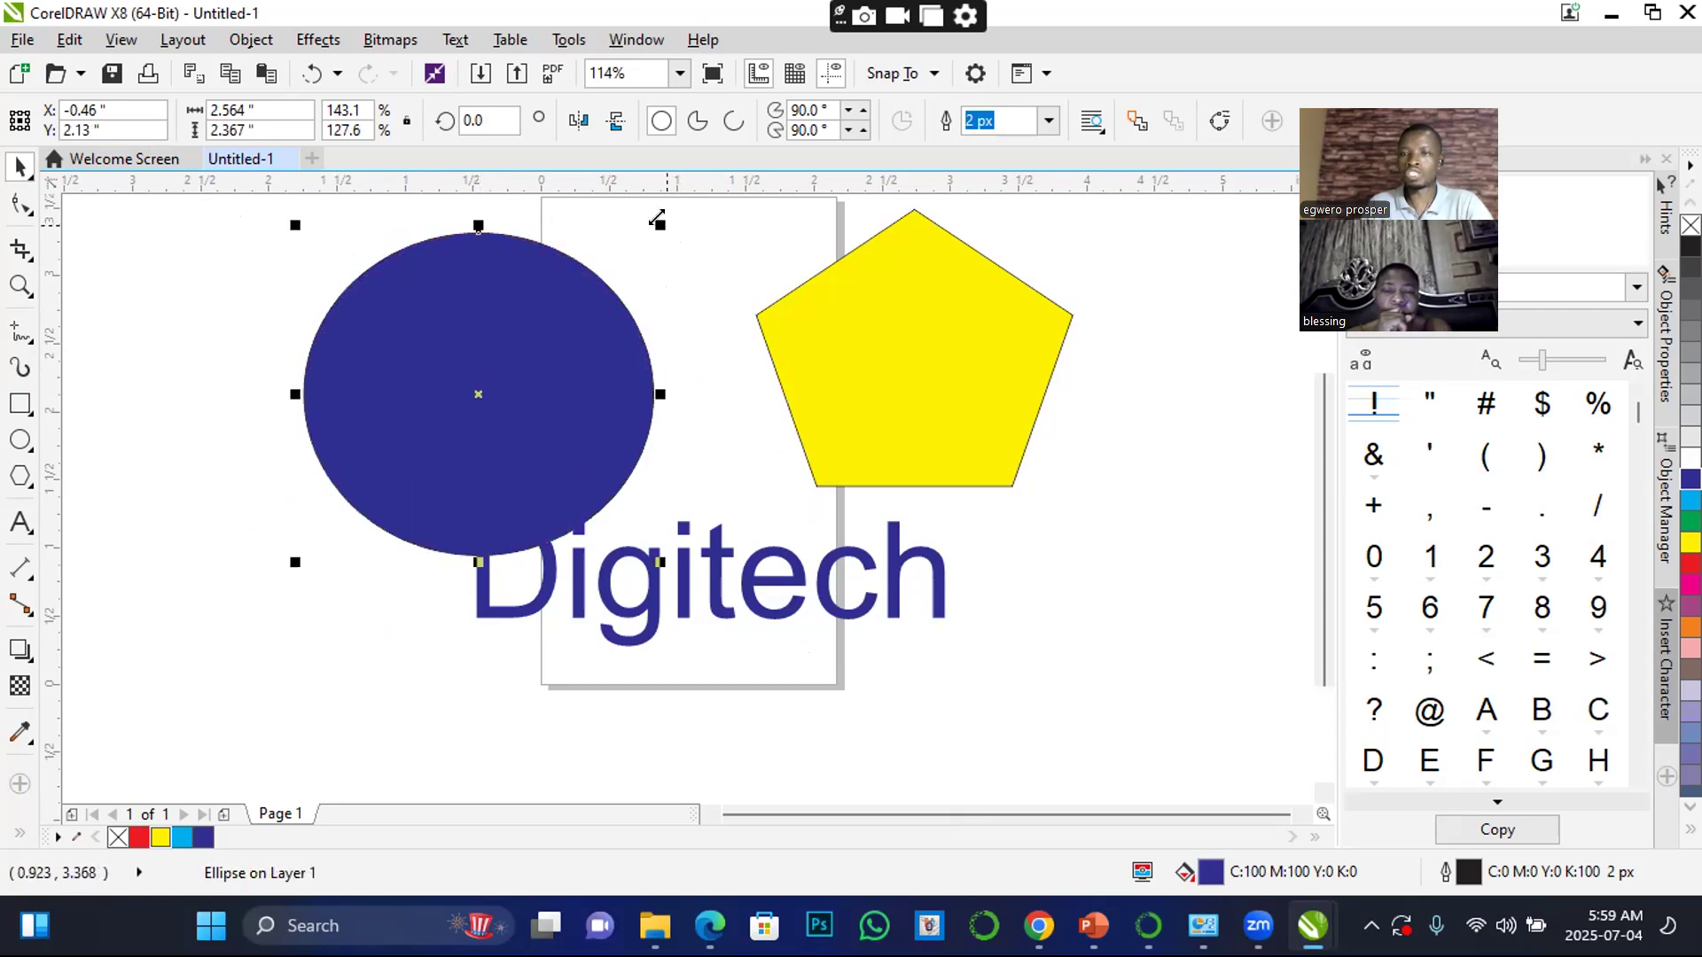
- Create a concentric copy of the blue ellipse scaled down to about 2.267" by 2.093" and fill it with red
{"action": "left_click_drag", "start_coordinate": [656, 219], "coordinate": [737, 261]}
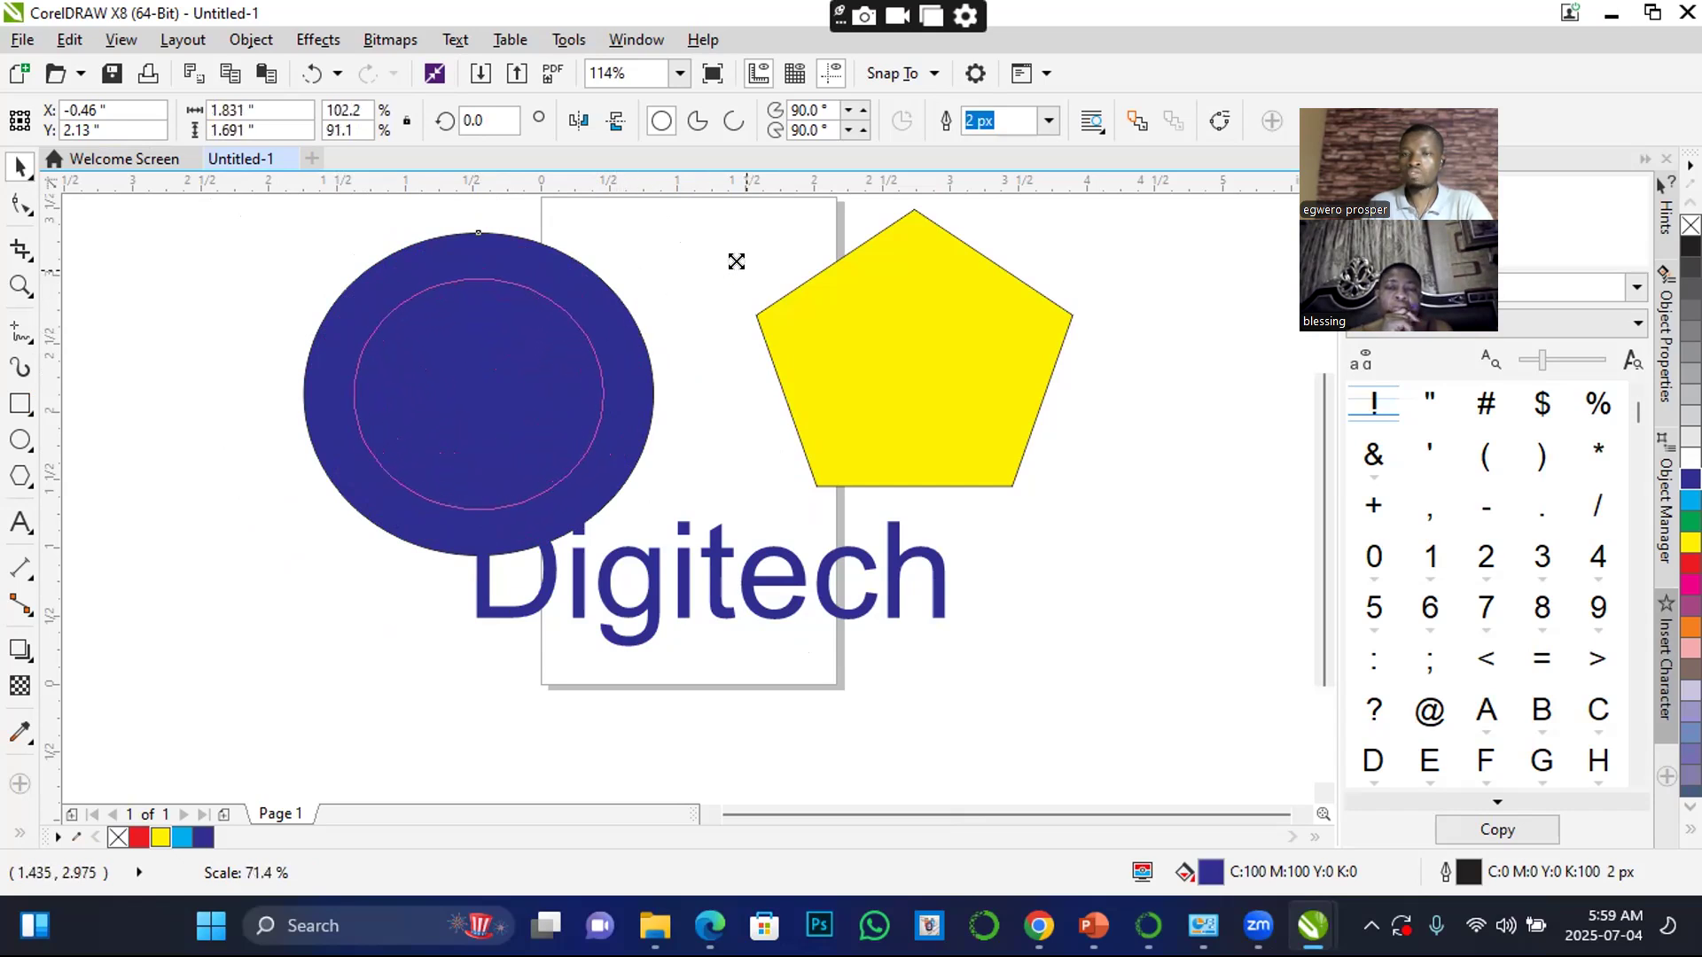
{"action": "left_click_drag", "start_coordinate": [736, 261], "coordinate": [896, 241]}
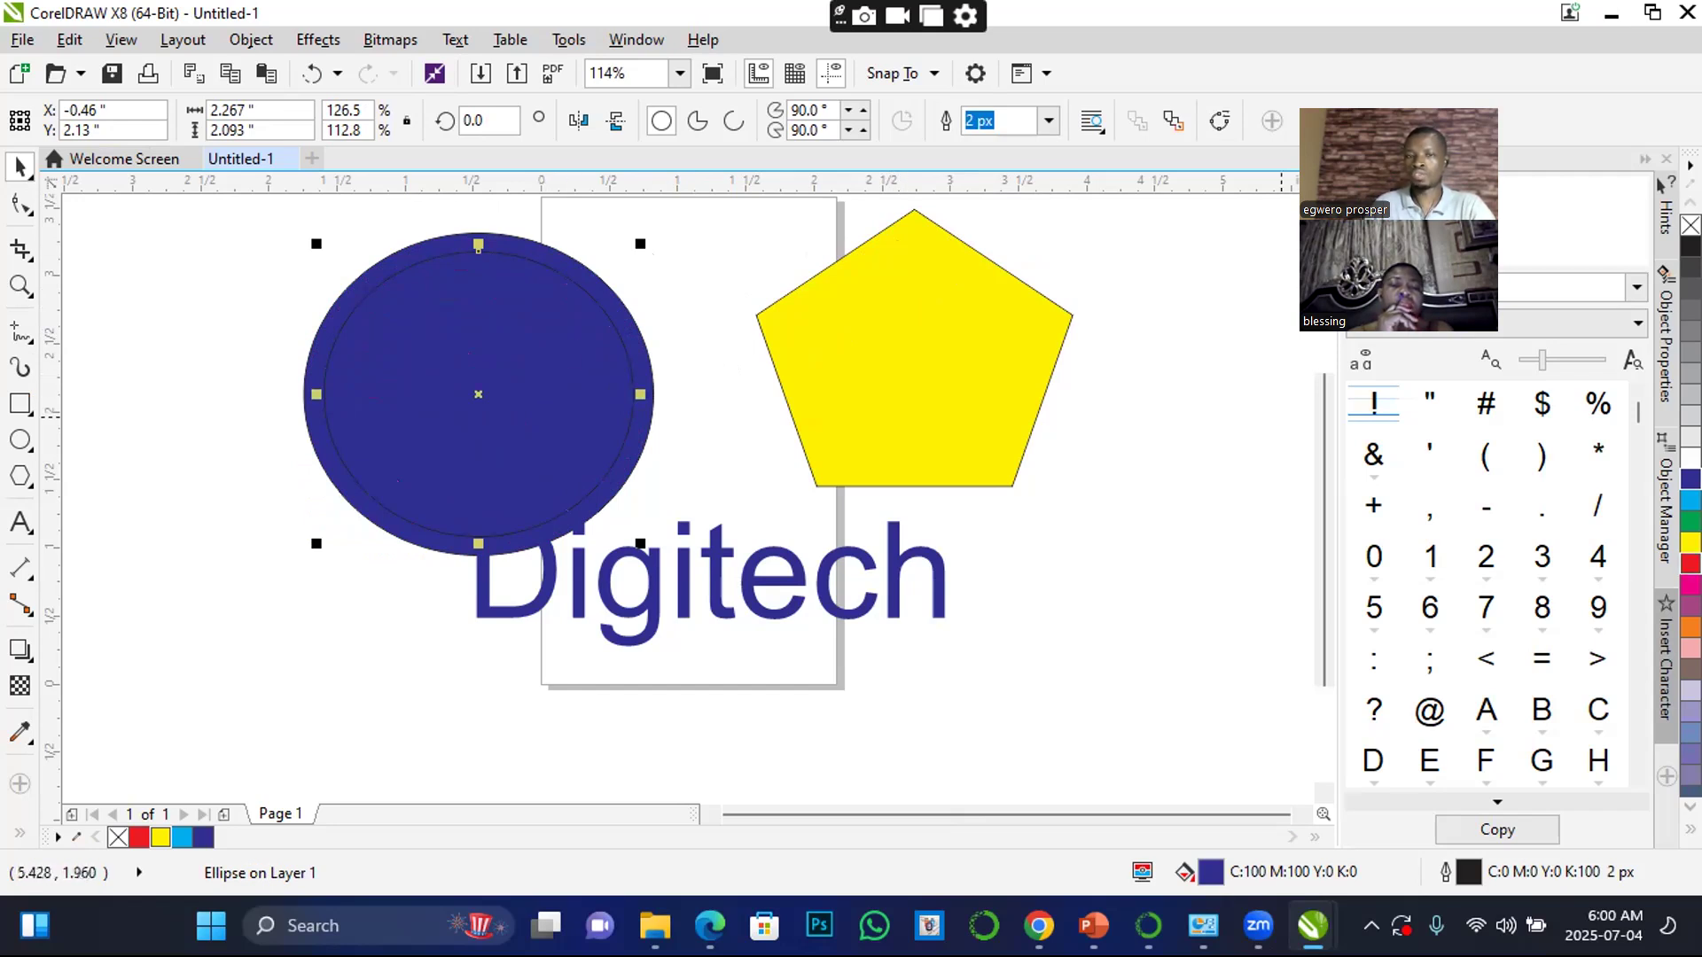
{"action": "left_click", "coordinate": [1689, 562]}
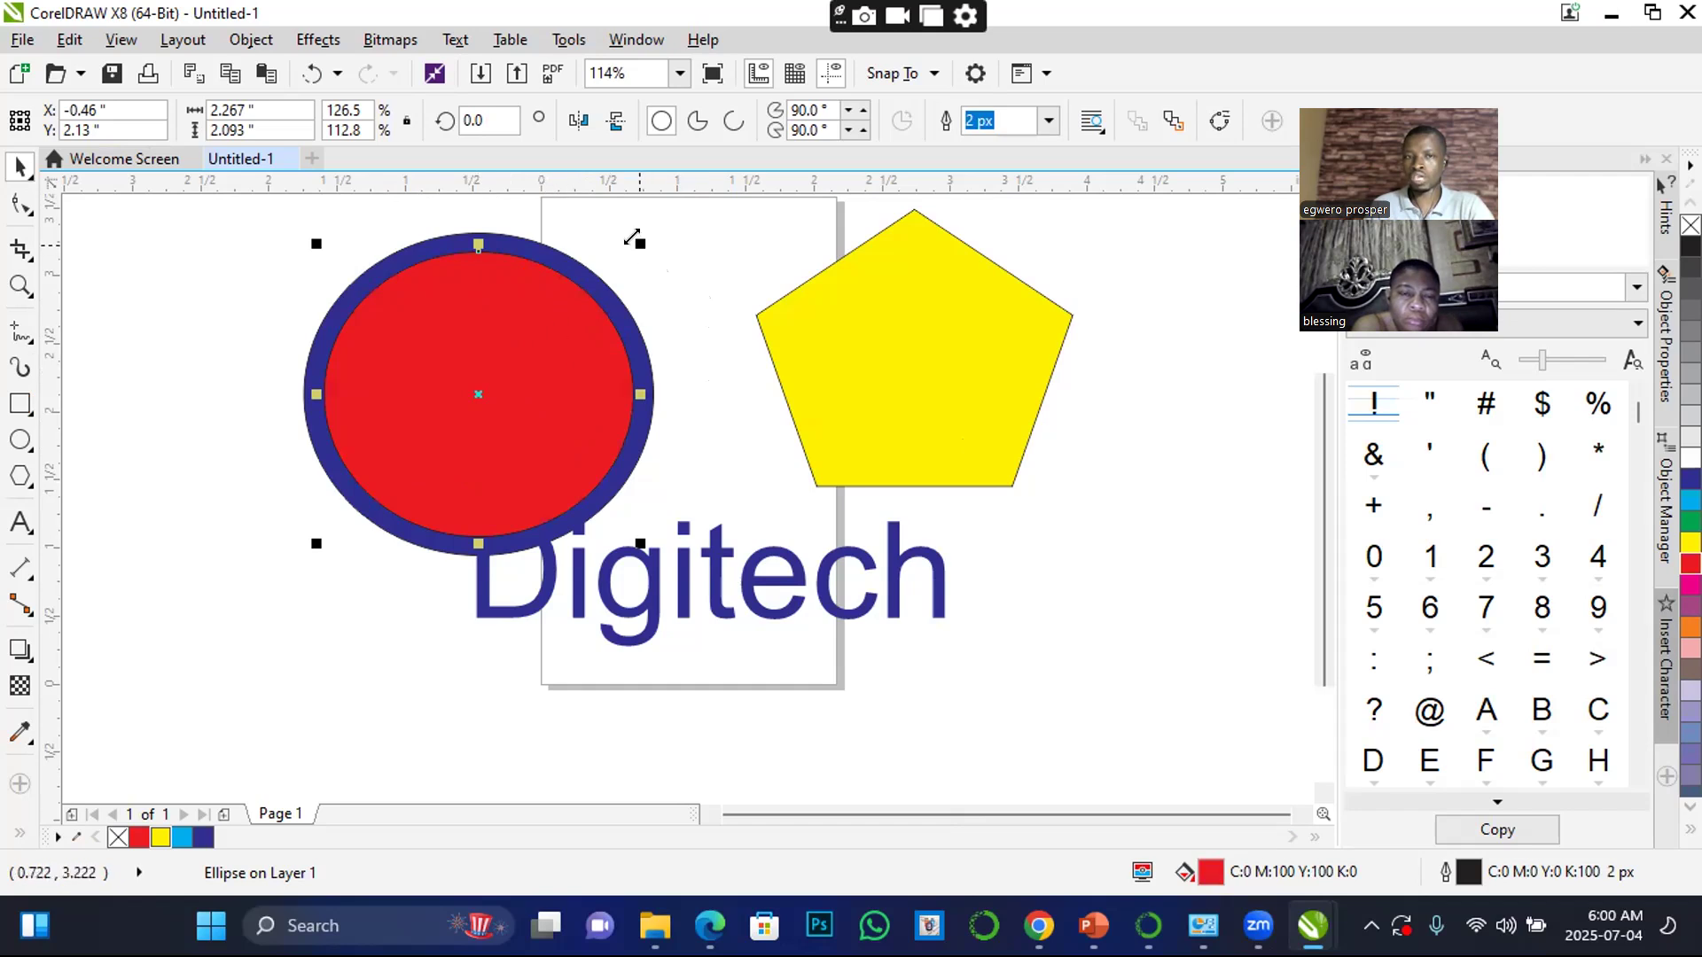
- Try shrinking the red ellipse from one corner and about its centre, undoing each change
{"action": "left_click_drag", "start_coordinate": [631, 237], "coordinate": [592, 359]}
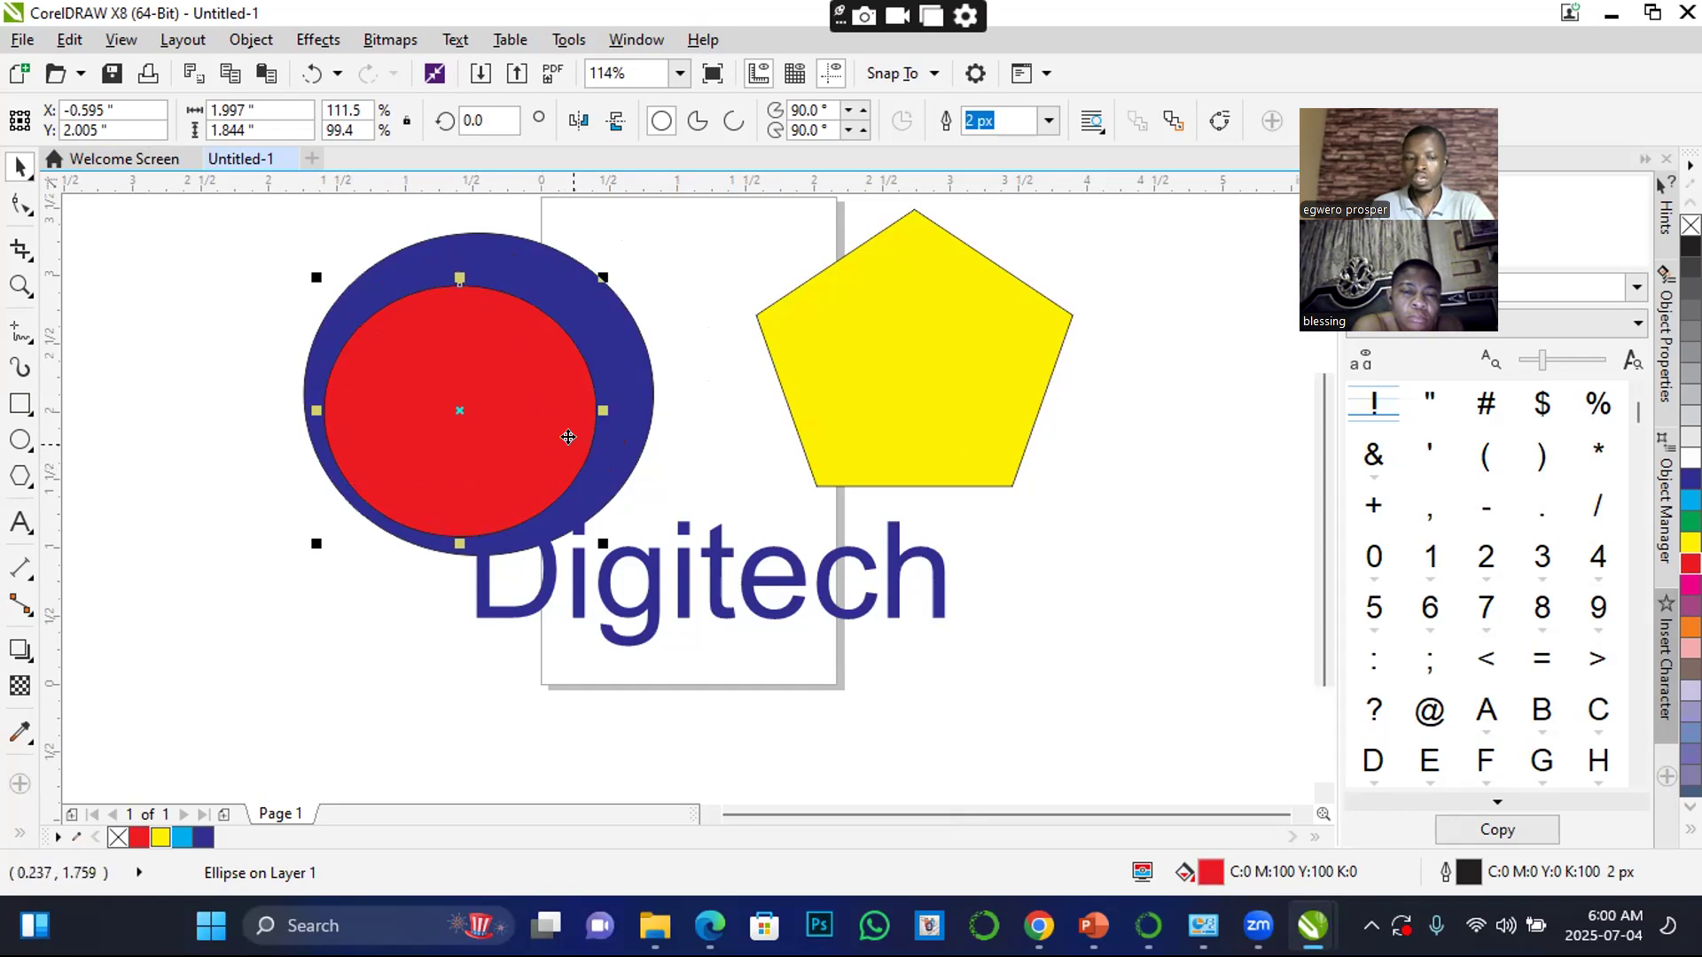
{"action": "key", "text": "ctrl+z"}
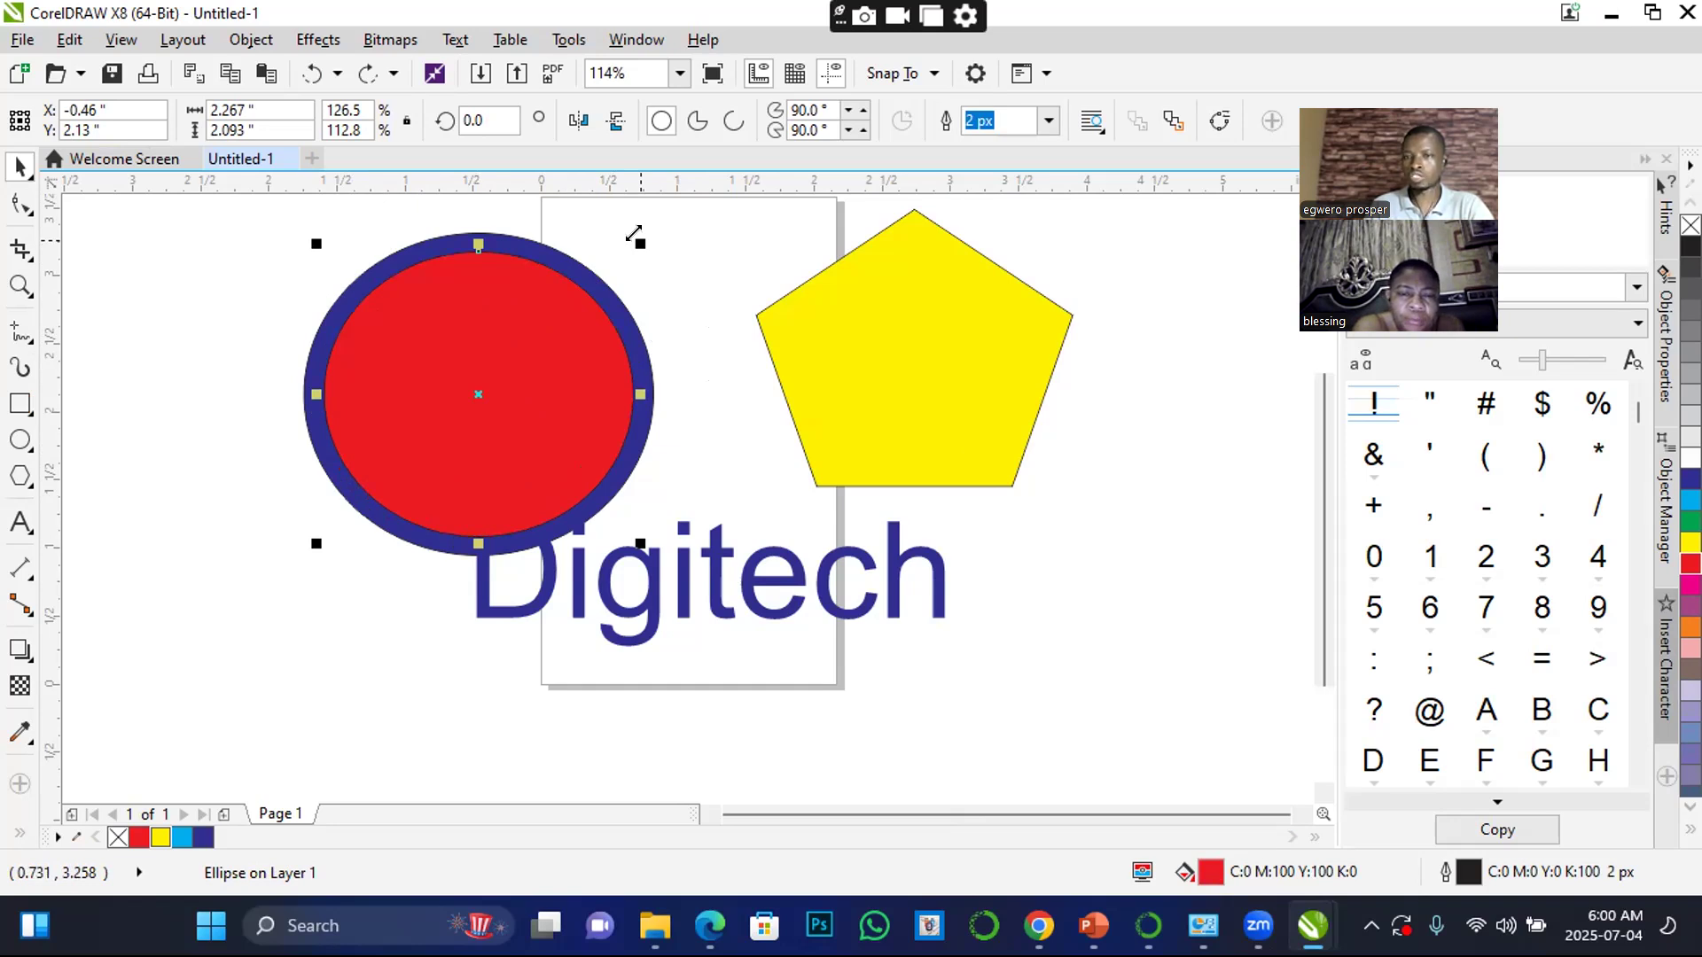
{"action": "left_click_drag", "start_coordinate": [635, 236], "coordinate": [592, 276]}
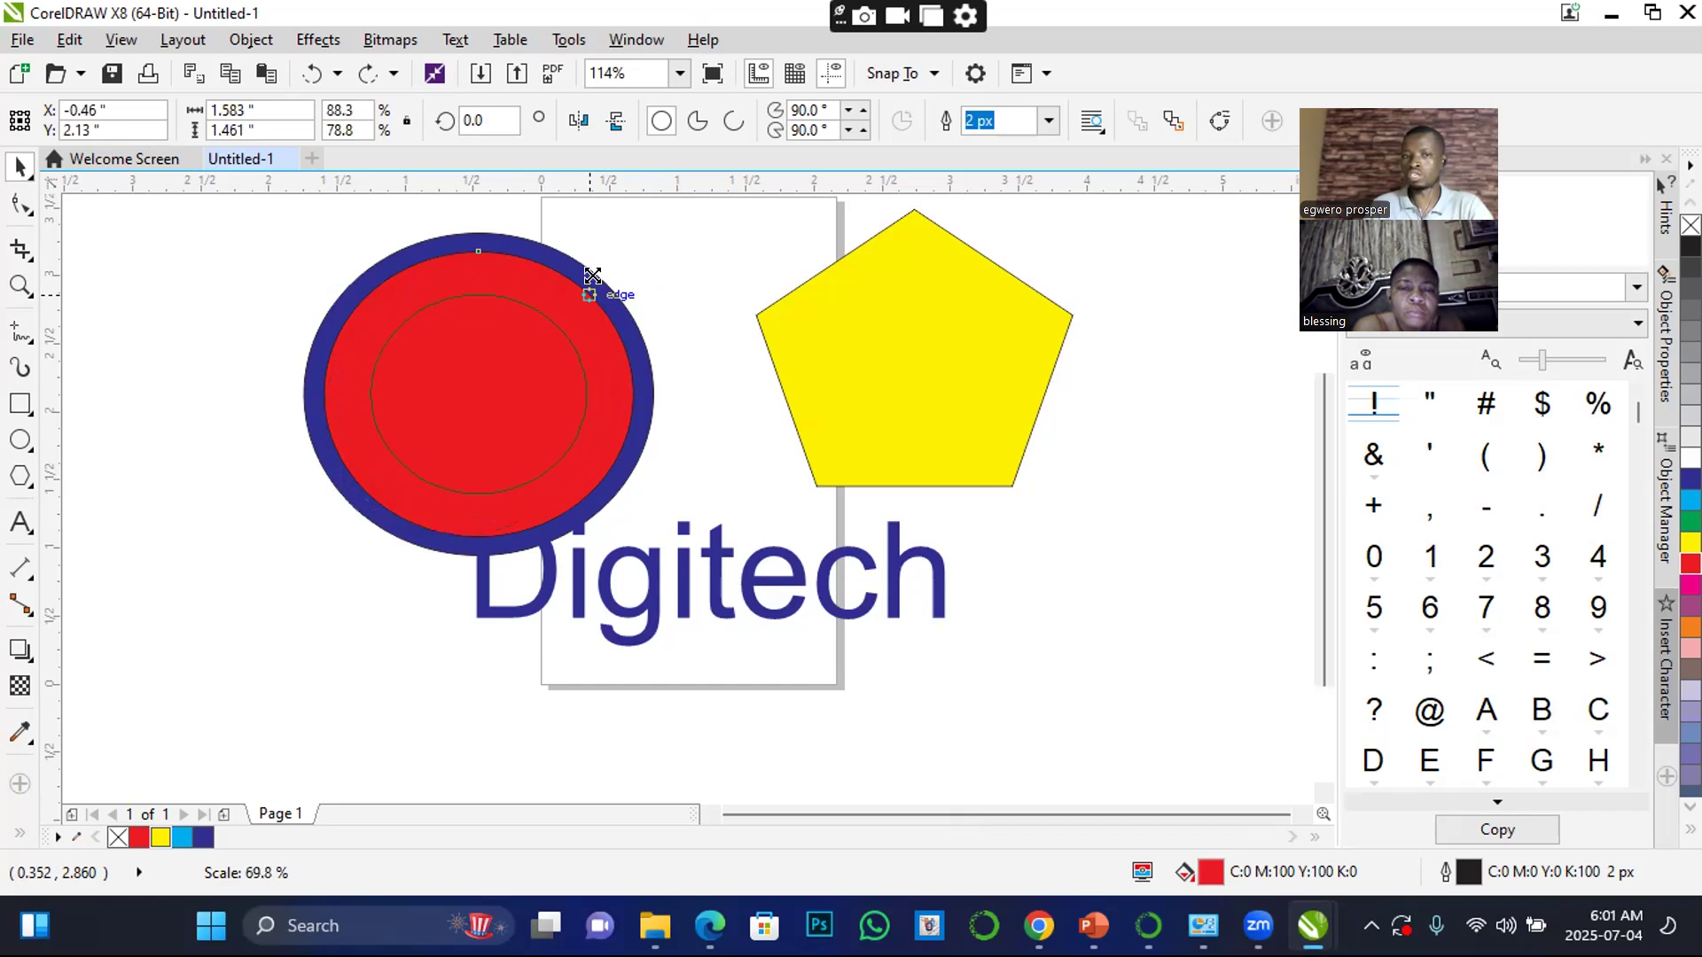
{"action": "left_click_drag", "start_coordinate": [593, 275], "coordinate": [592, 276]}
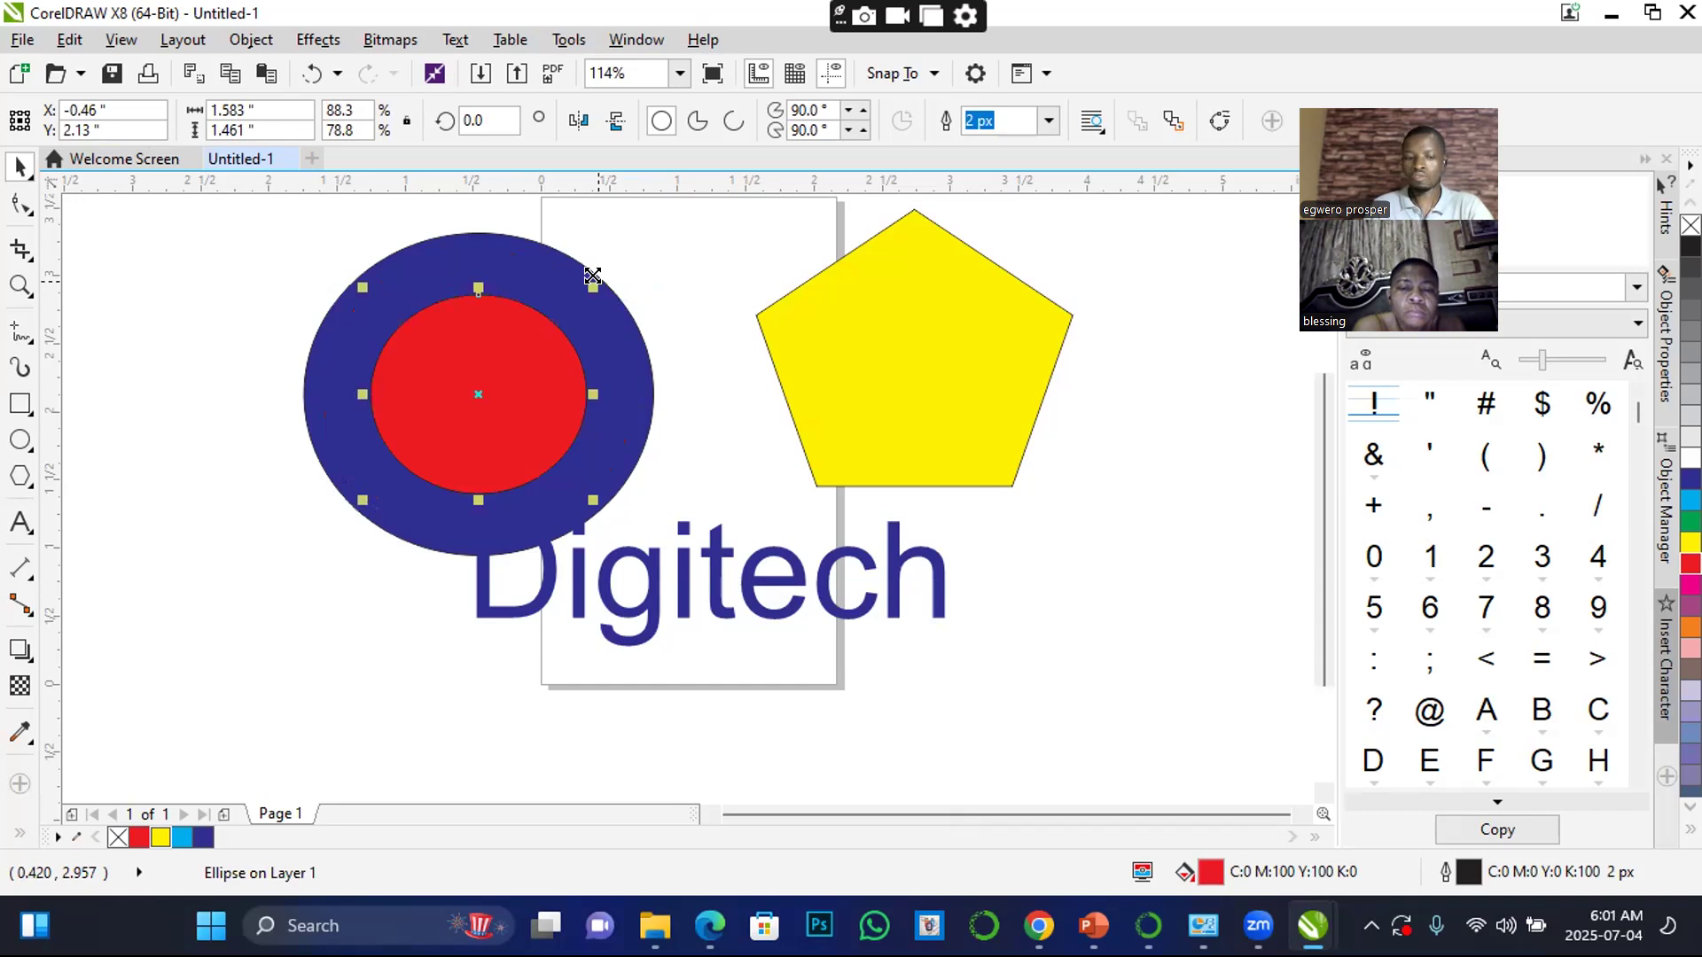
{"action": "key", "text": "ctrl+z"}
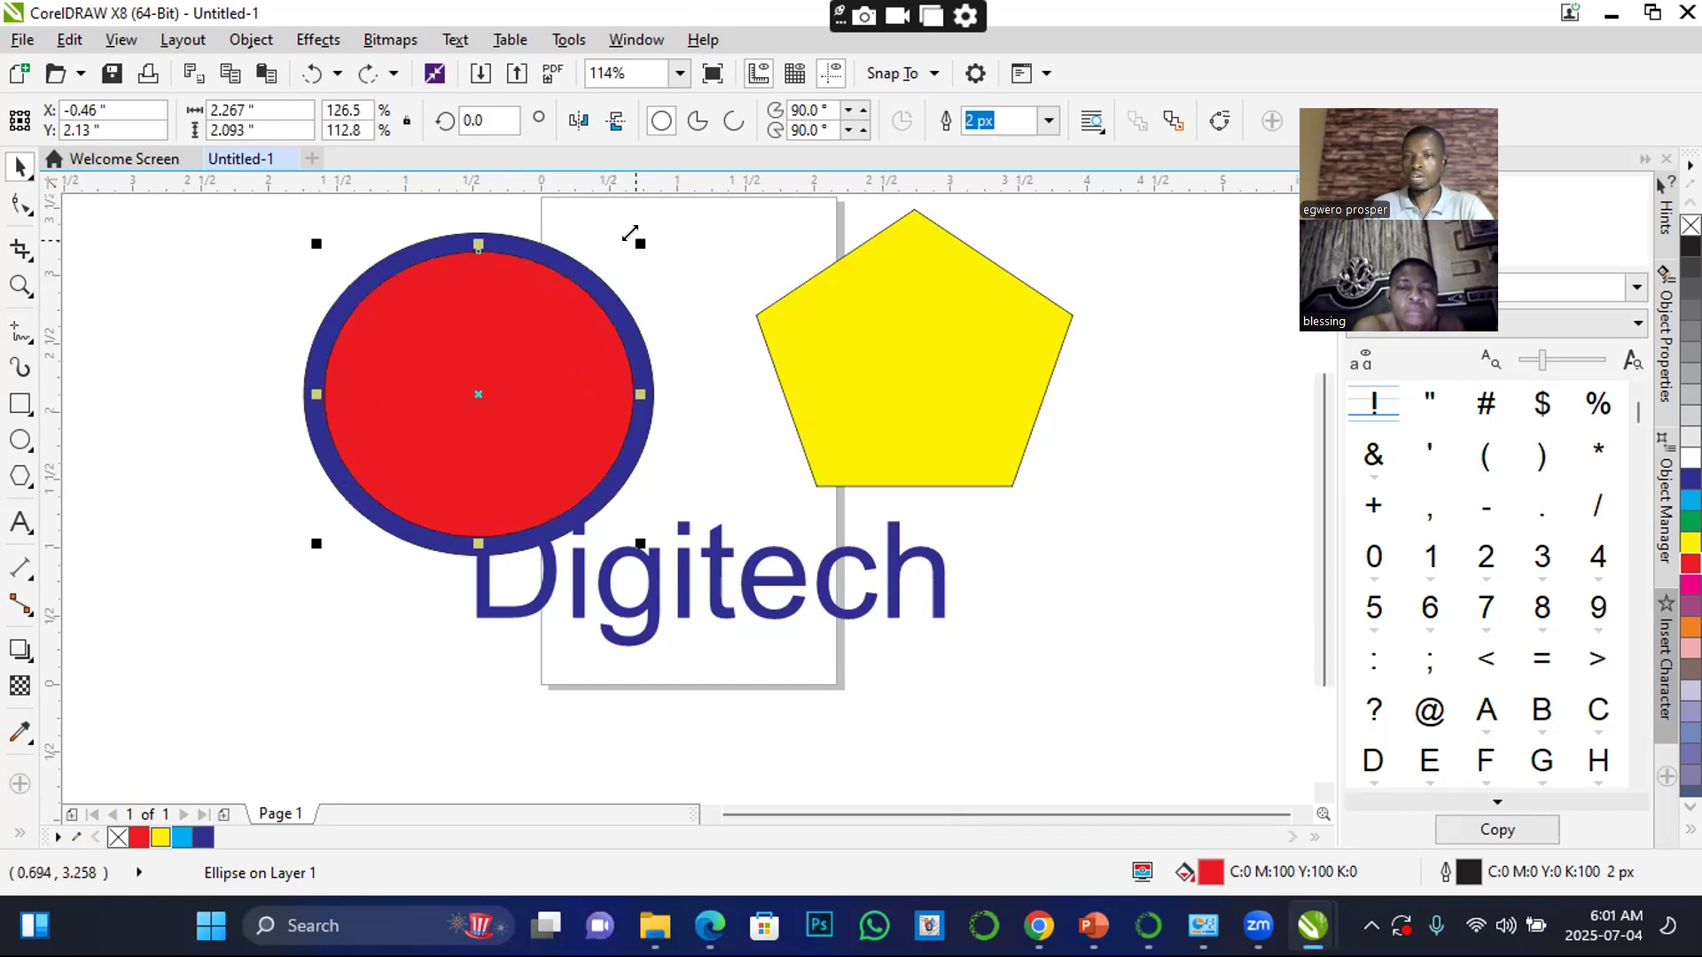
- Create a concentric copy of the red ellipse scaled down to about 1.633" by 1.508" and fill it with white
{"action": "left_click_drag", "start_coordinate": [630, 236], "coordinate": [595, 274]}
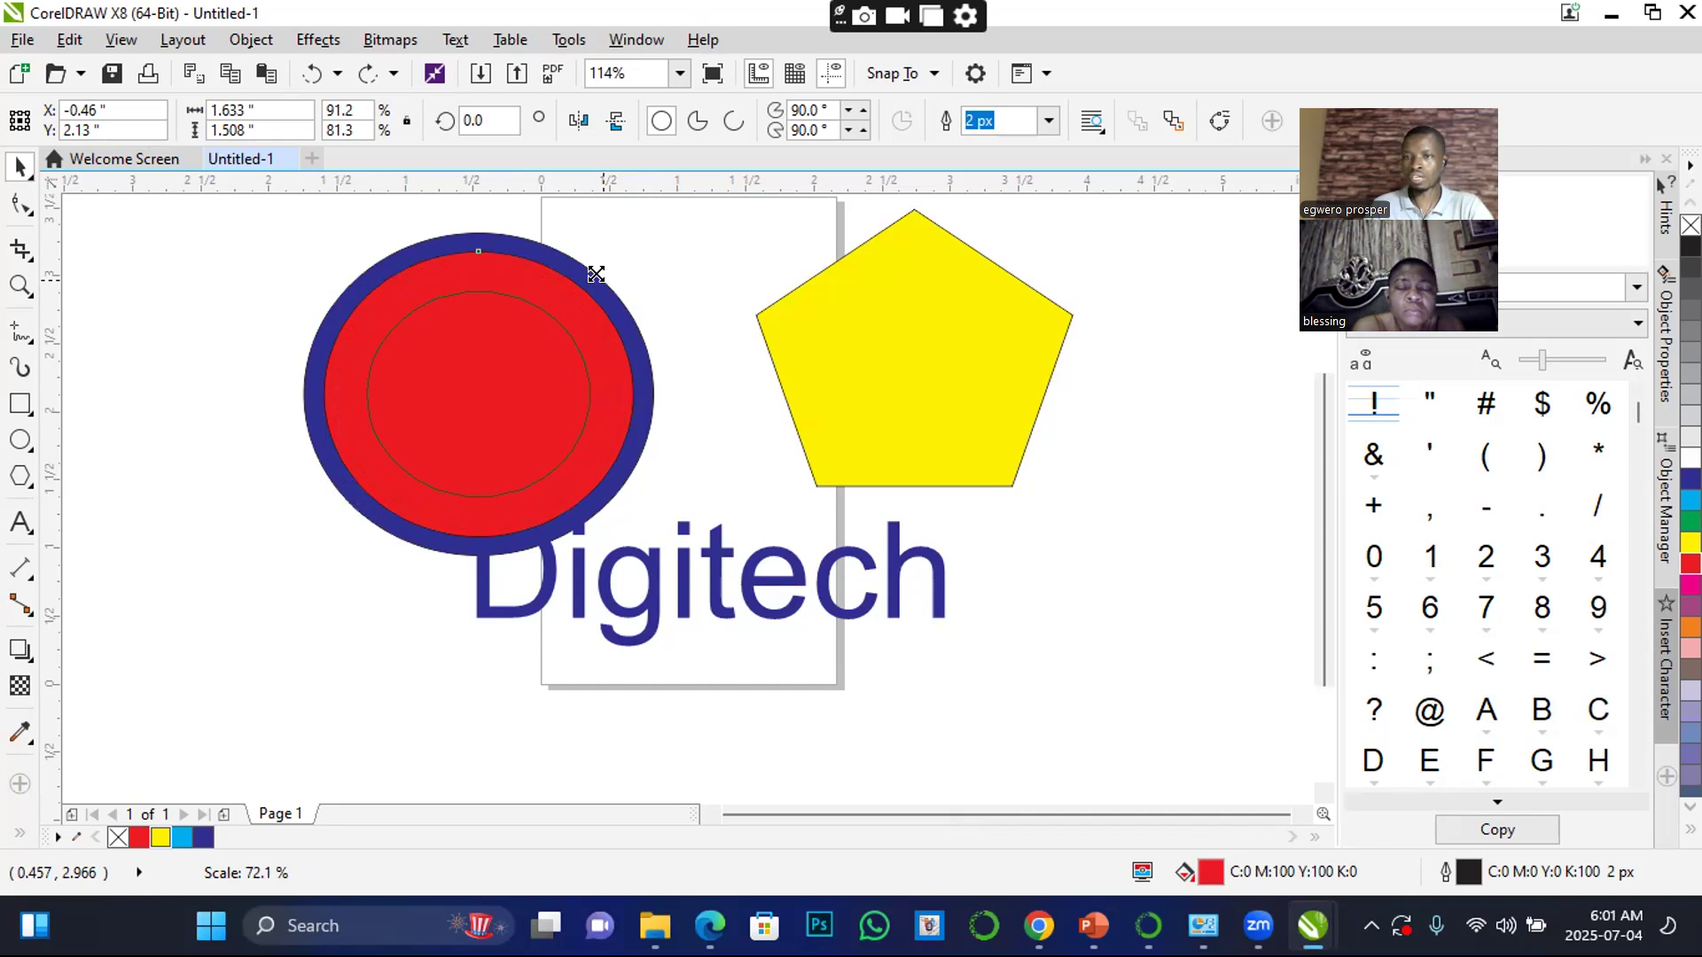
{"action": "left_click_drag", "start_coordinate": [596, 273], "coordinate": [596, 274]}
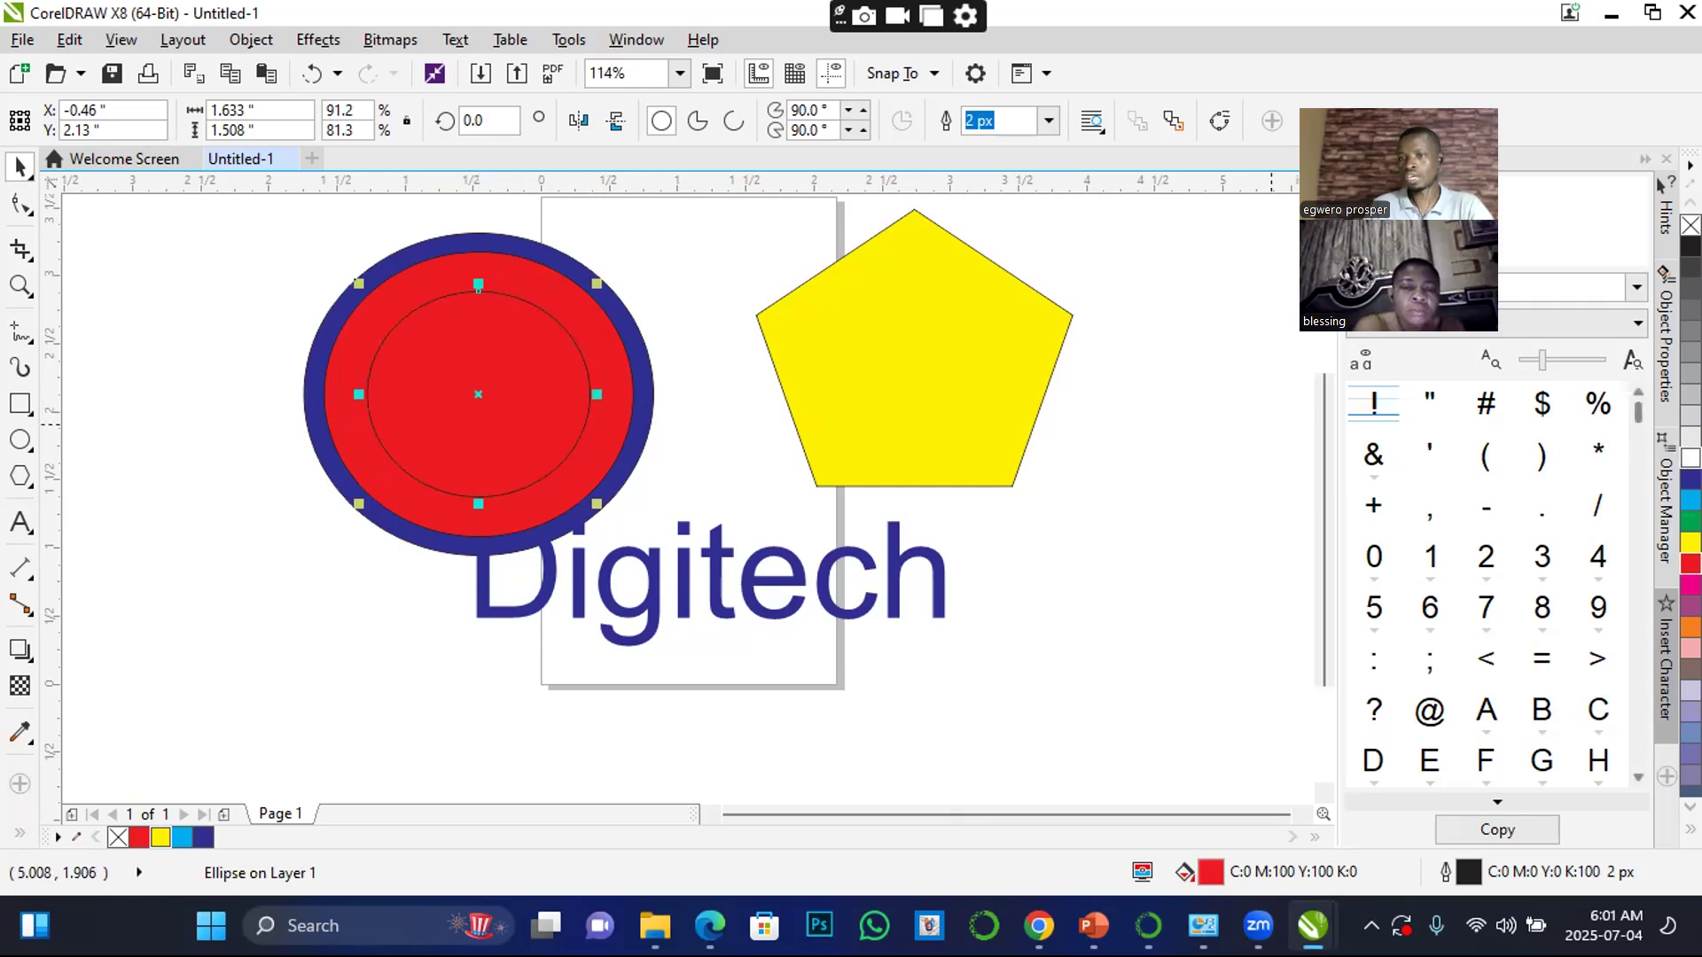
{"action": "left_click", "coordinate": [1691, 457]}
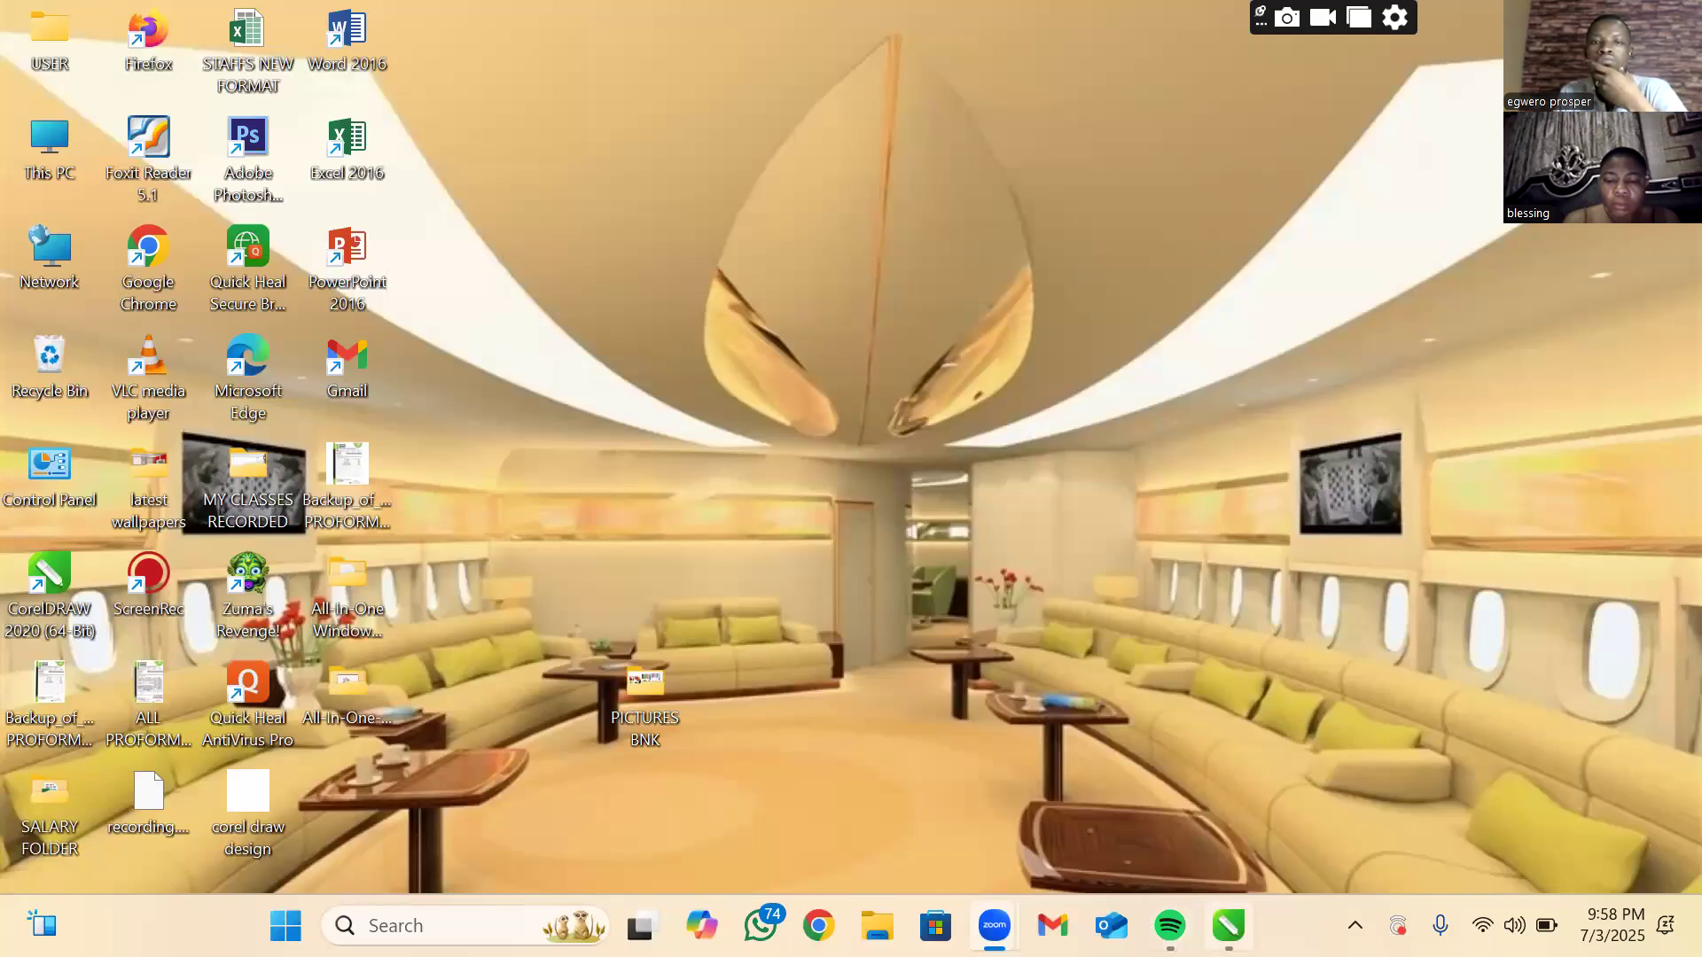
- Switch to CorelDRAW 2020 and start a new document
{"action": "left_click", "coordinate": [1229, 926]}
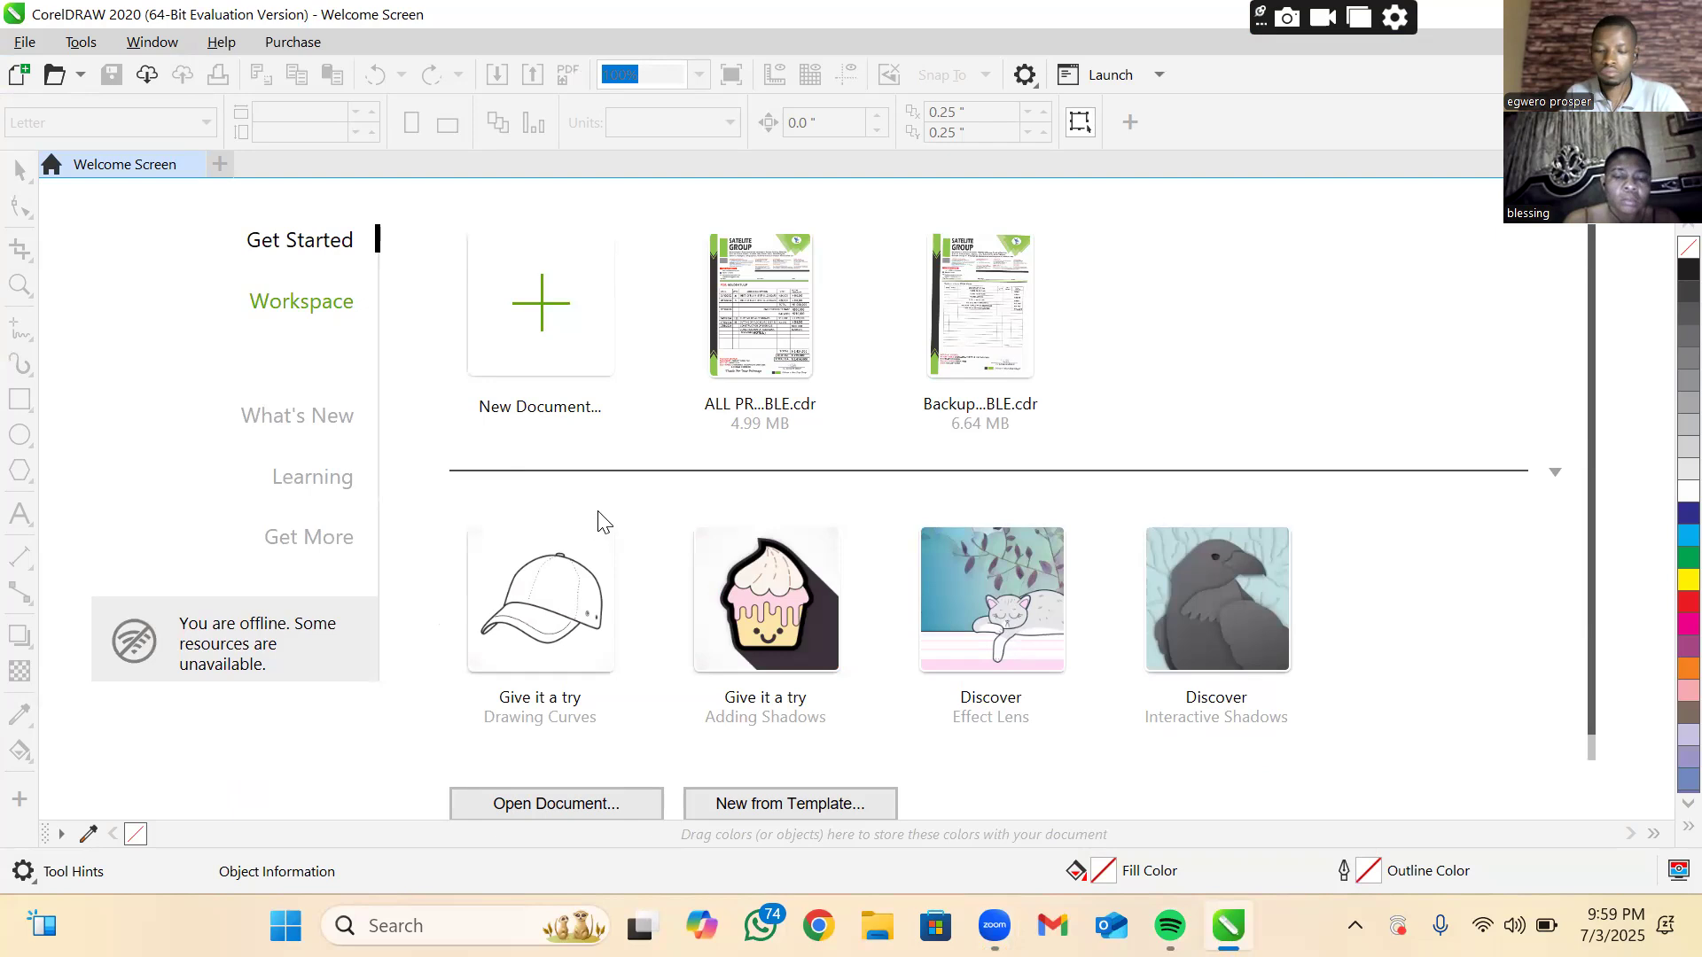
{"action": "left_click", "coordinate": [565, 338]}
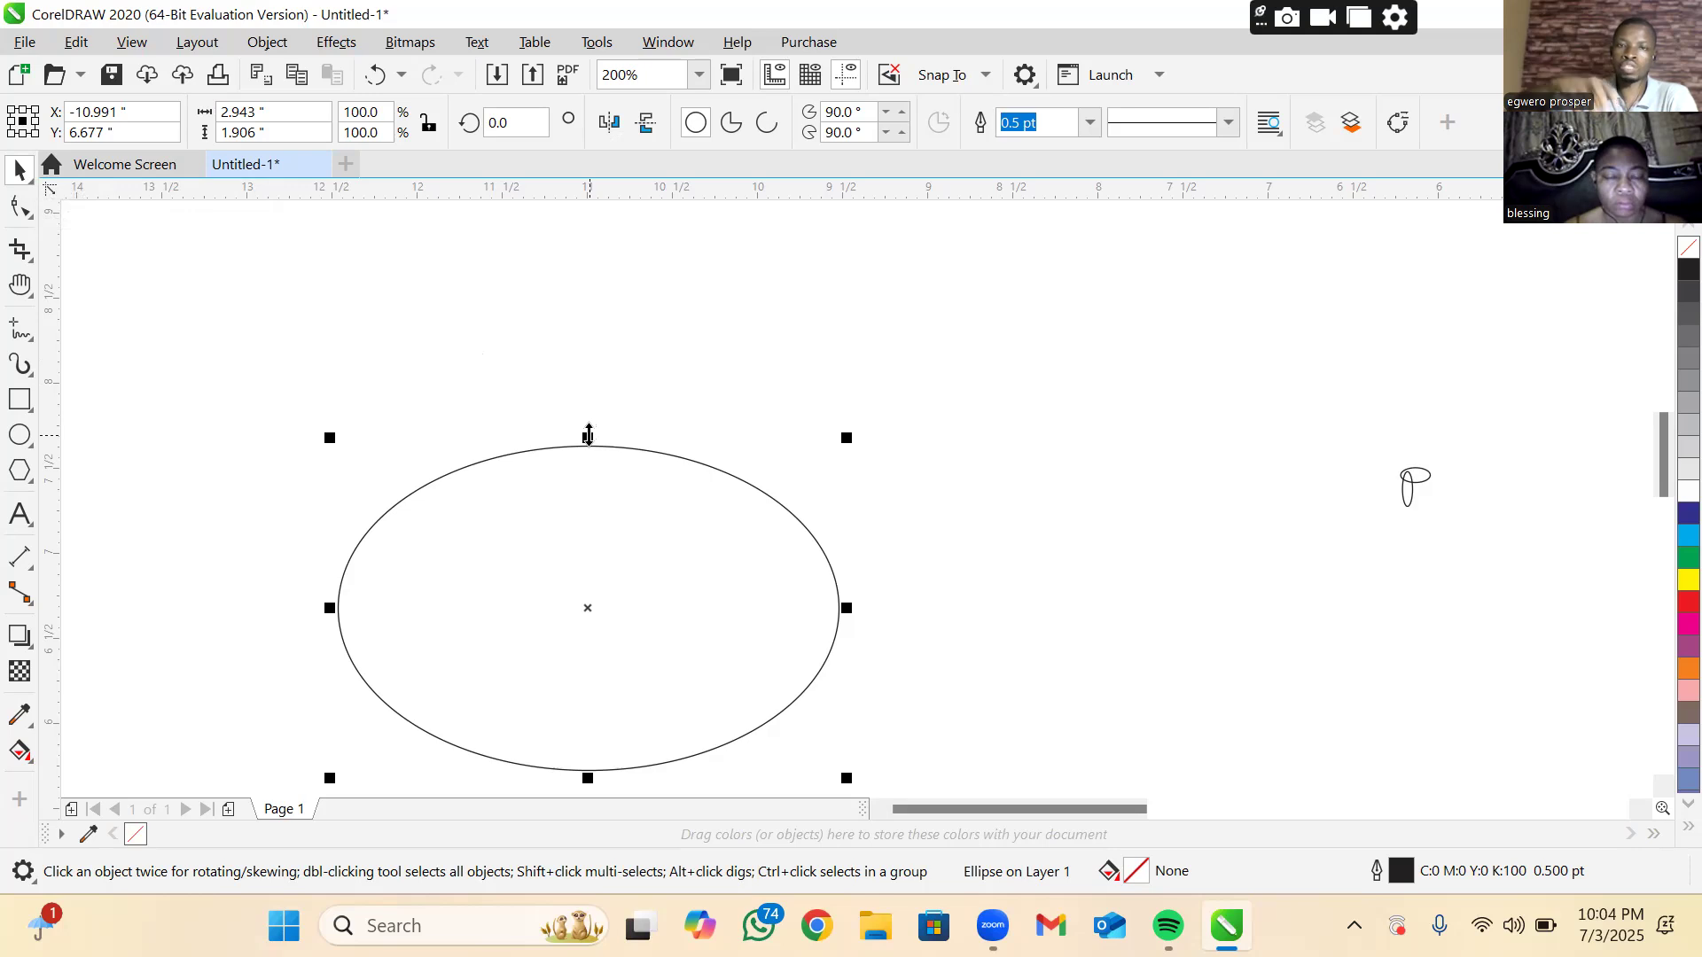
- Stretch the large ellipse to about 3.448" wide and 3.01" high and colour it blue (C:100 M:100 Y:0 K:0)
{"action": "left_click_drag", "start_coordinate": [588, 434], "coordinate": [561, 249]}
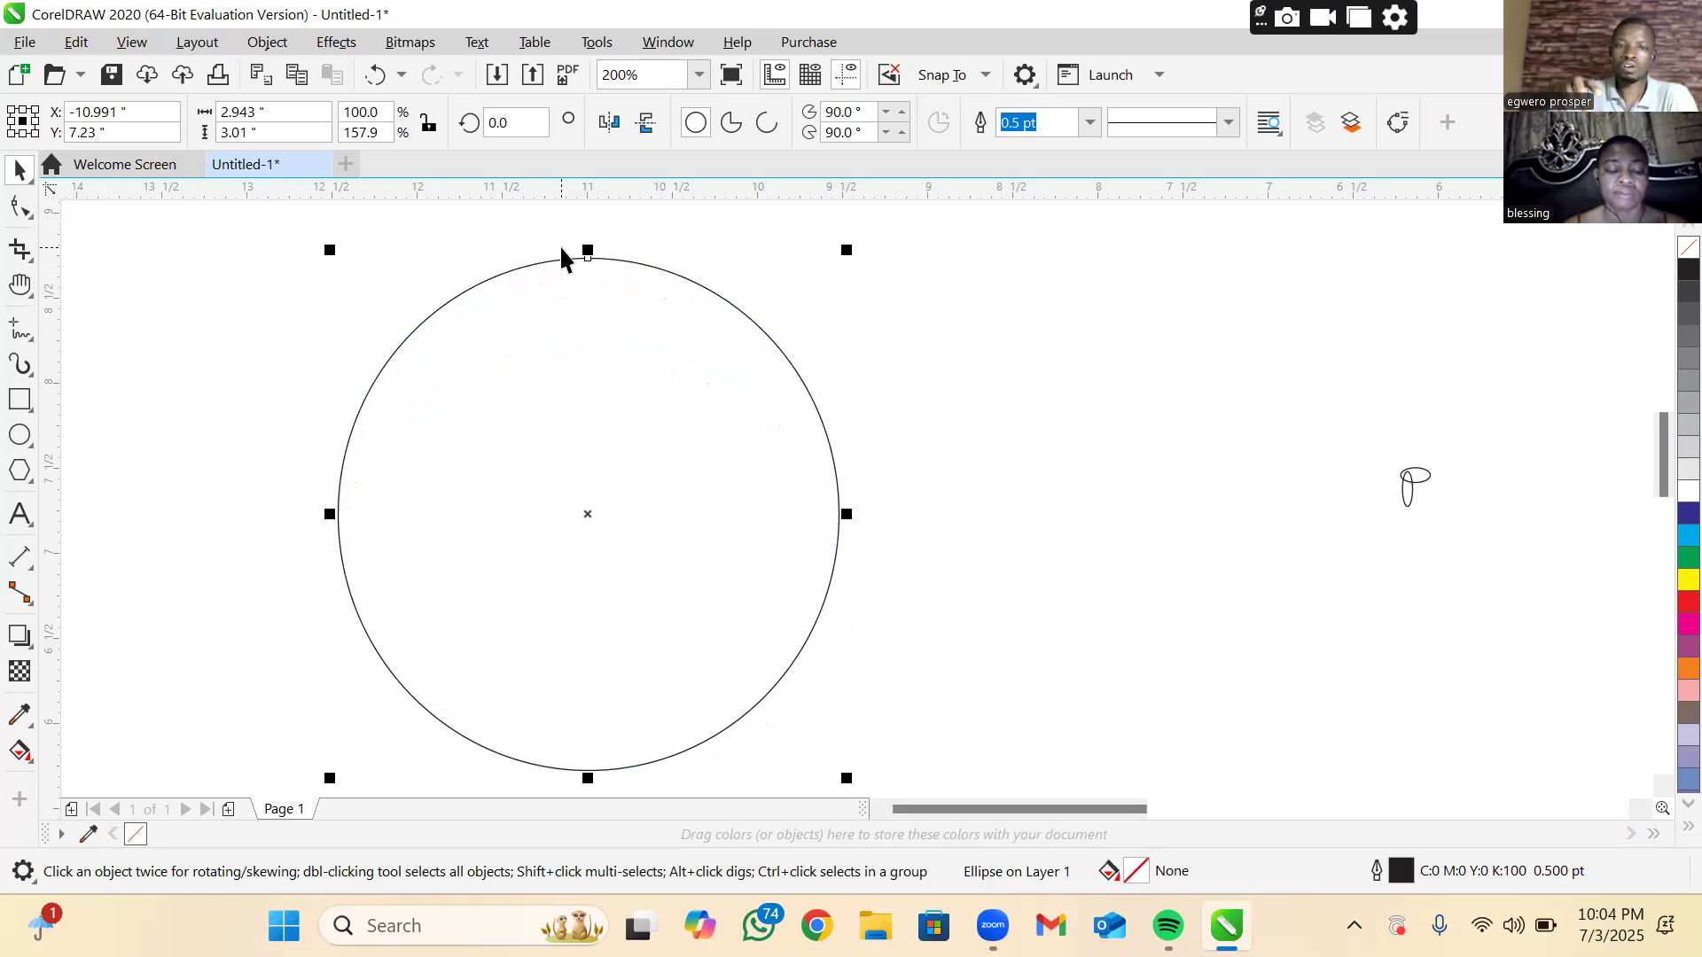
{"action": "left_click", "coordinate": [561, 248]}
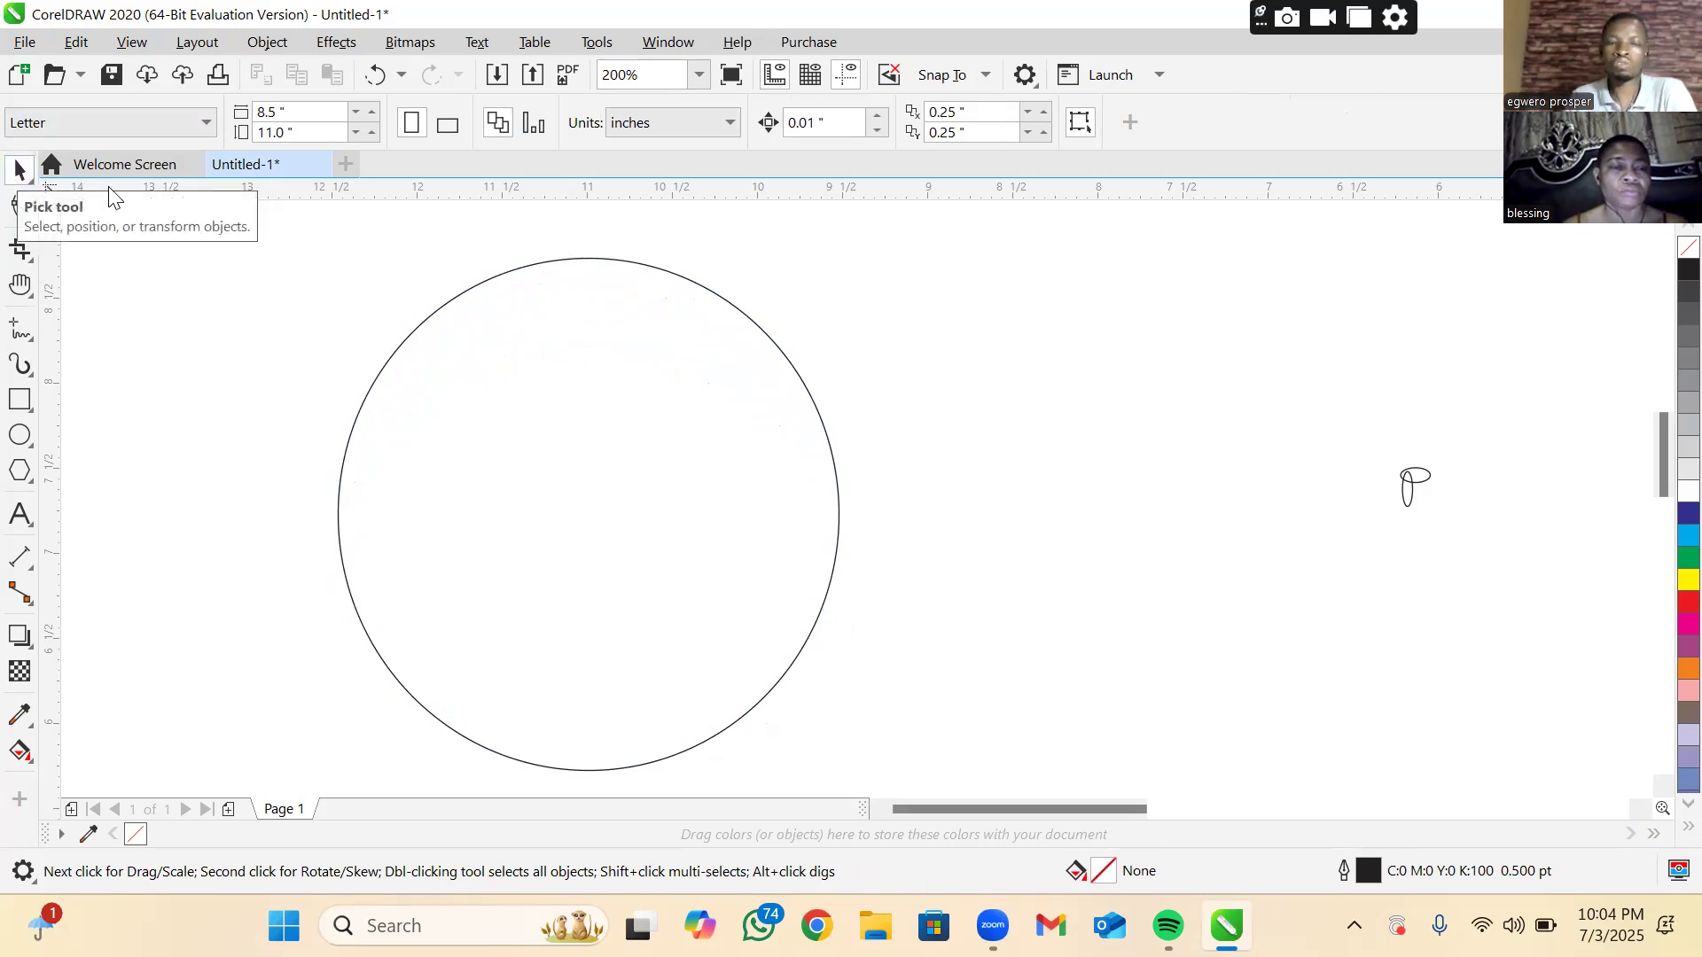
{"action": "left_click", "coordinate": [768, 358]}
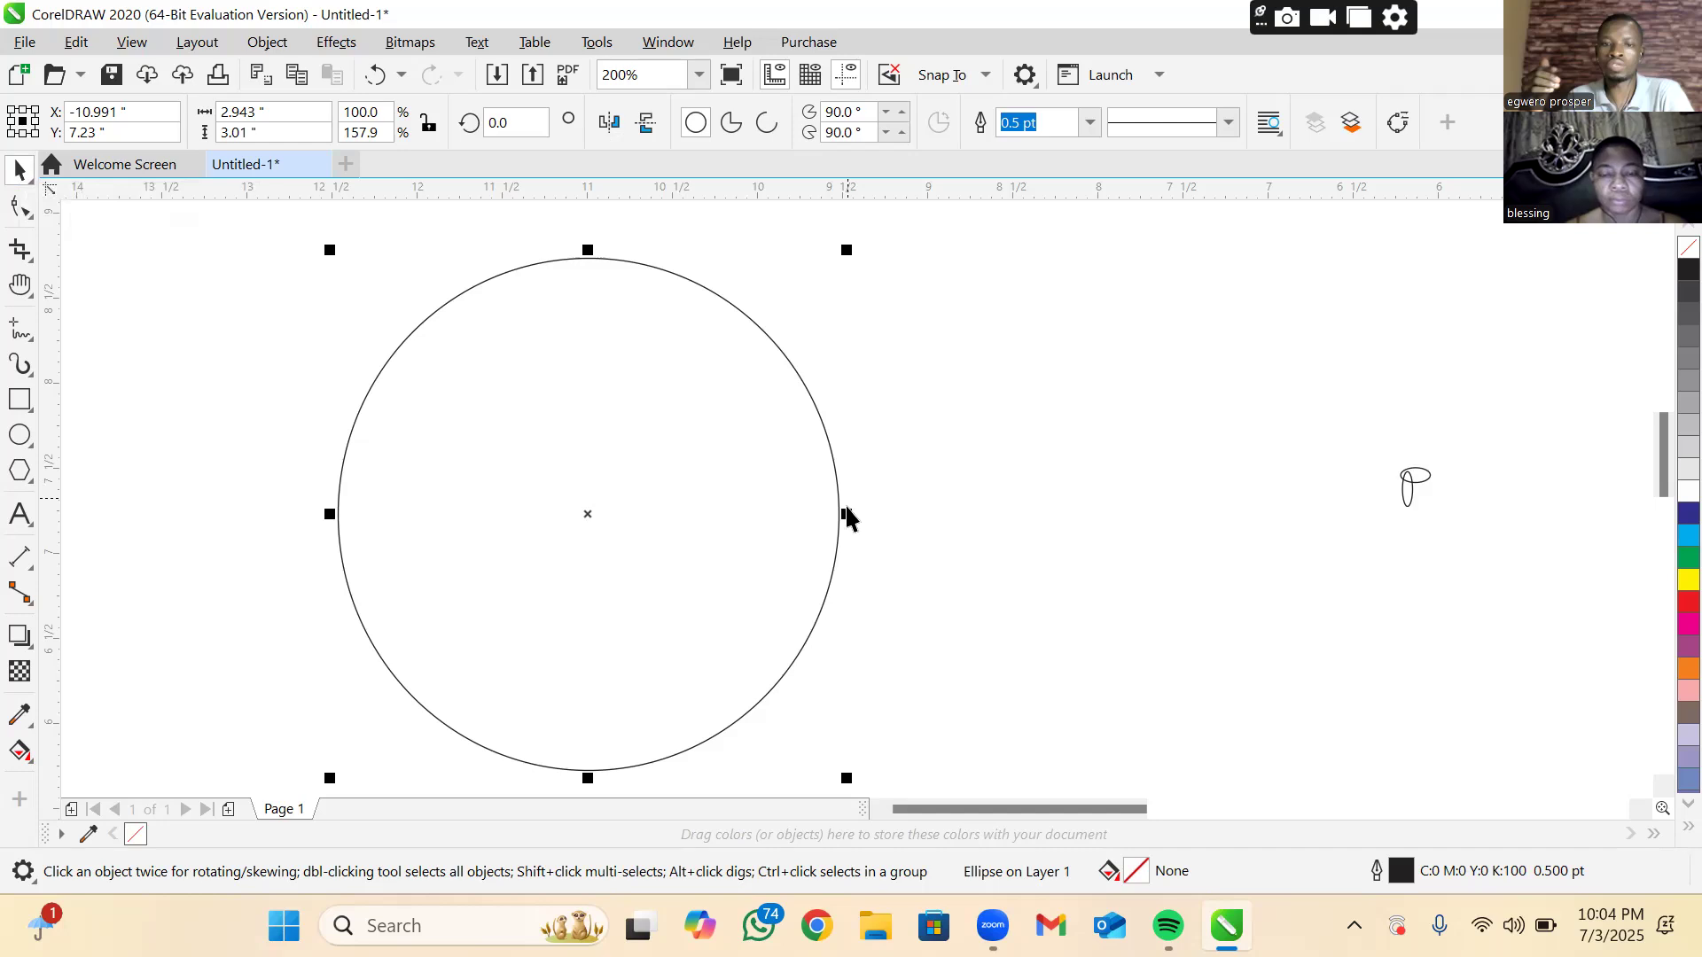
{"action": "left_click_drag", "start_coordinate": [848, 514], "coordinate": [933, 507]}
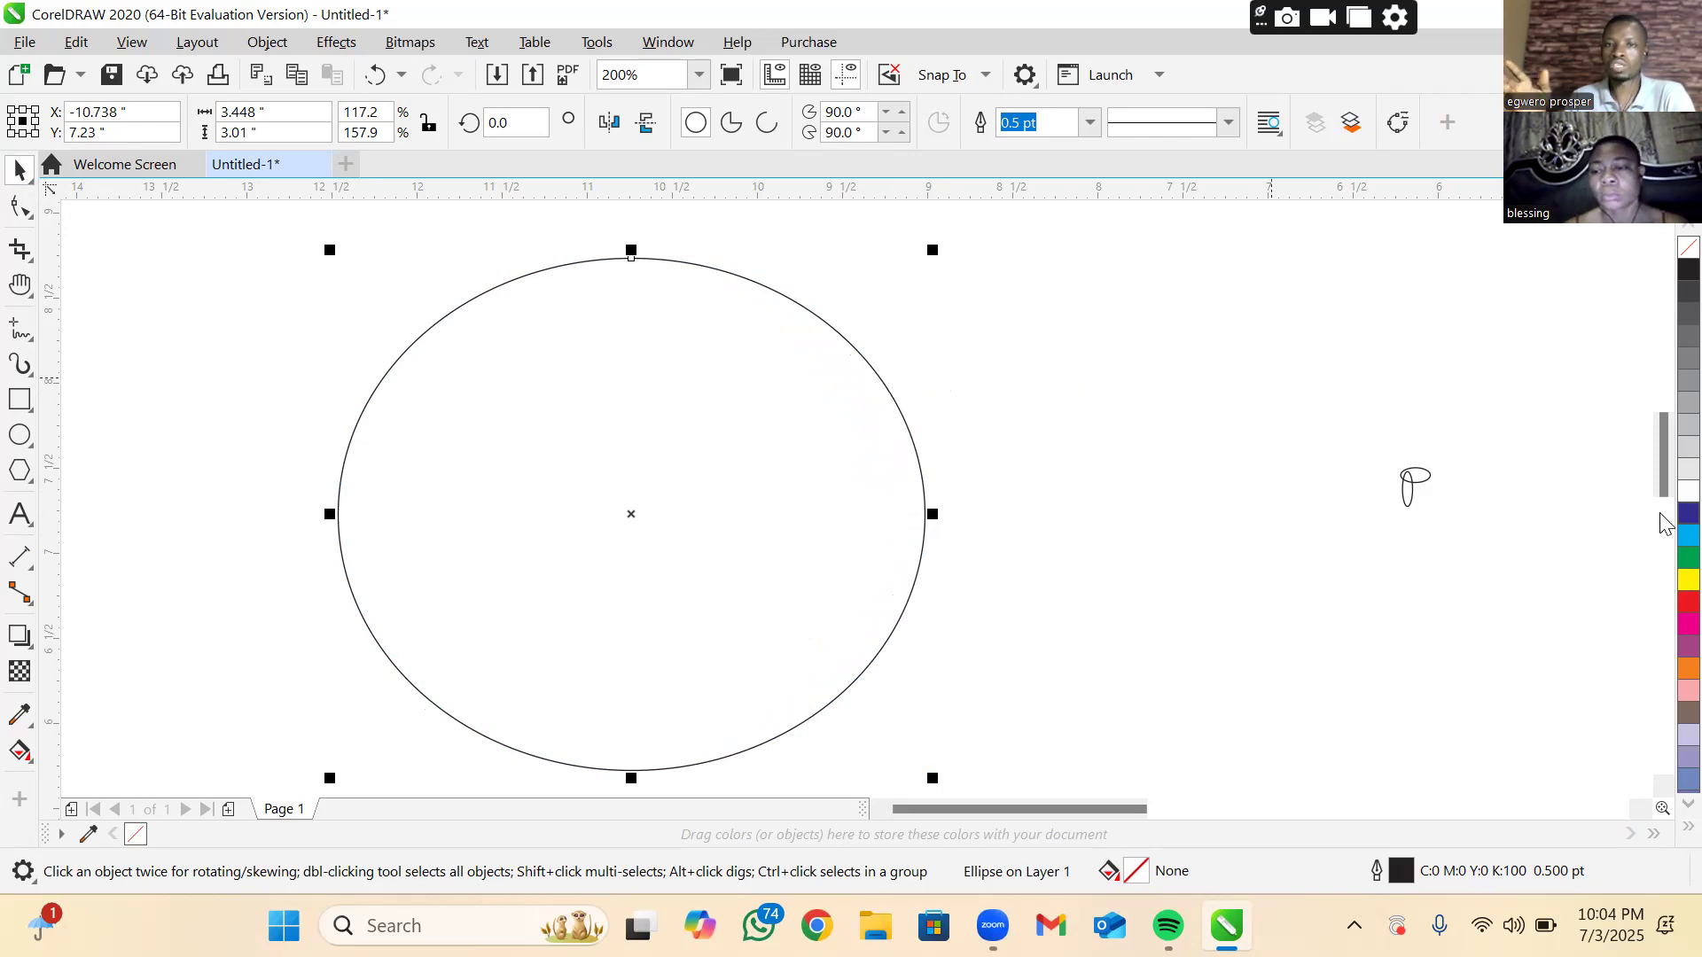
{"action": "left_click", "coordinate": [1688, 513]}
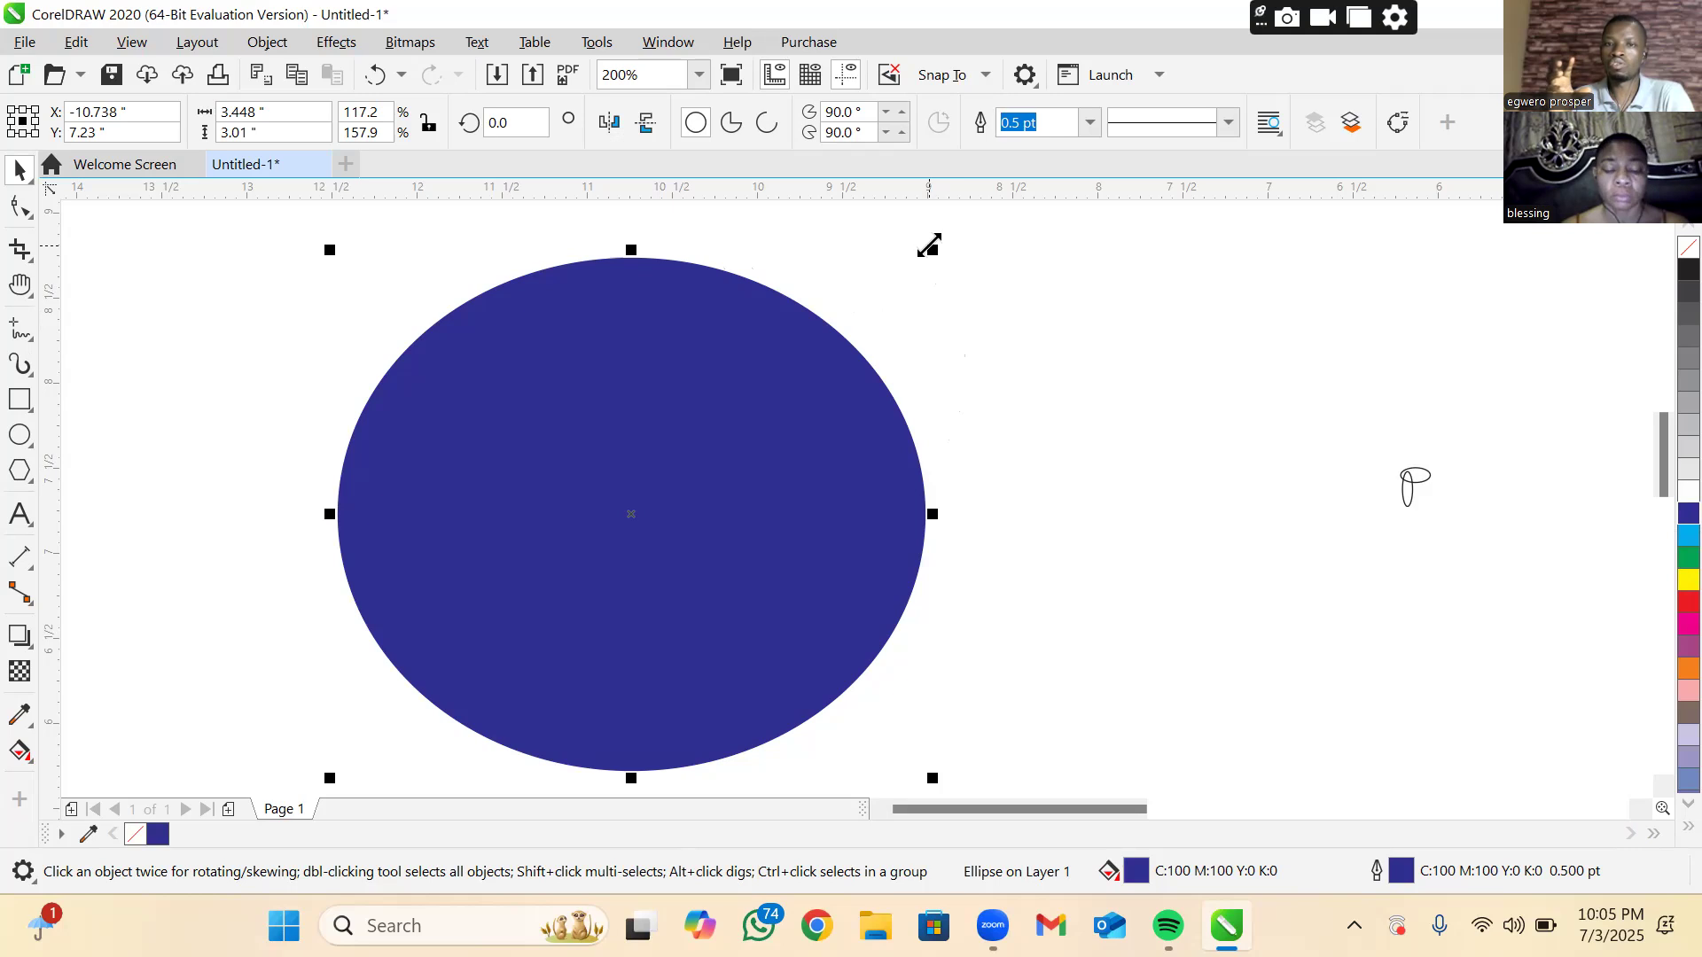
- Try scaling the blue ellipse down about its centre to about 2.375" by 2.074", and undo the change
{"action": "left_click_drag", "start_coordinate": [929, 246], "coordinate": [929, 248]}
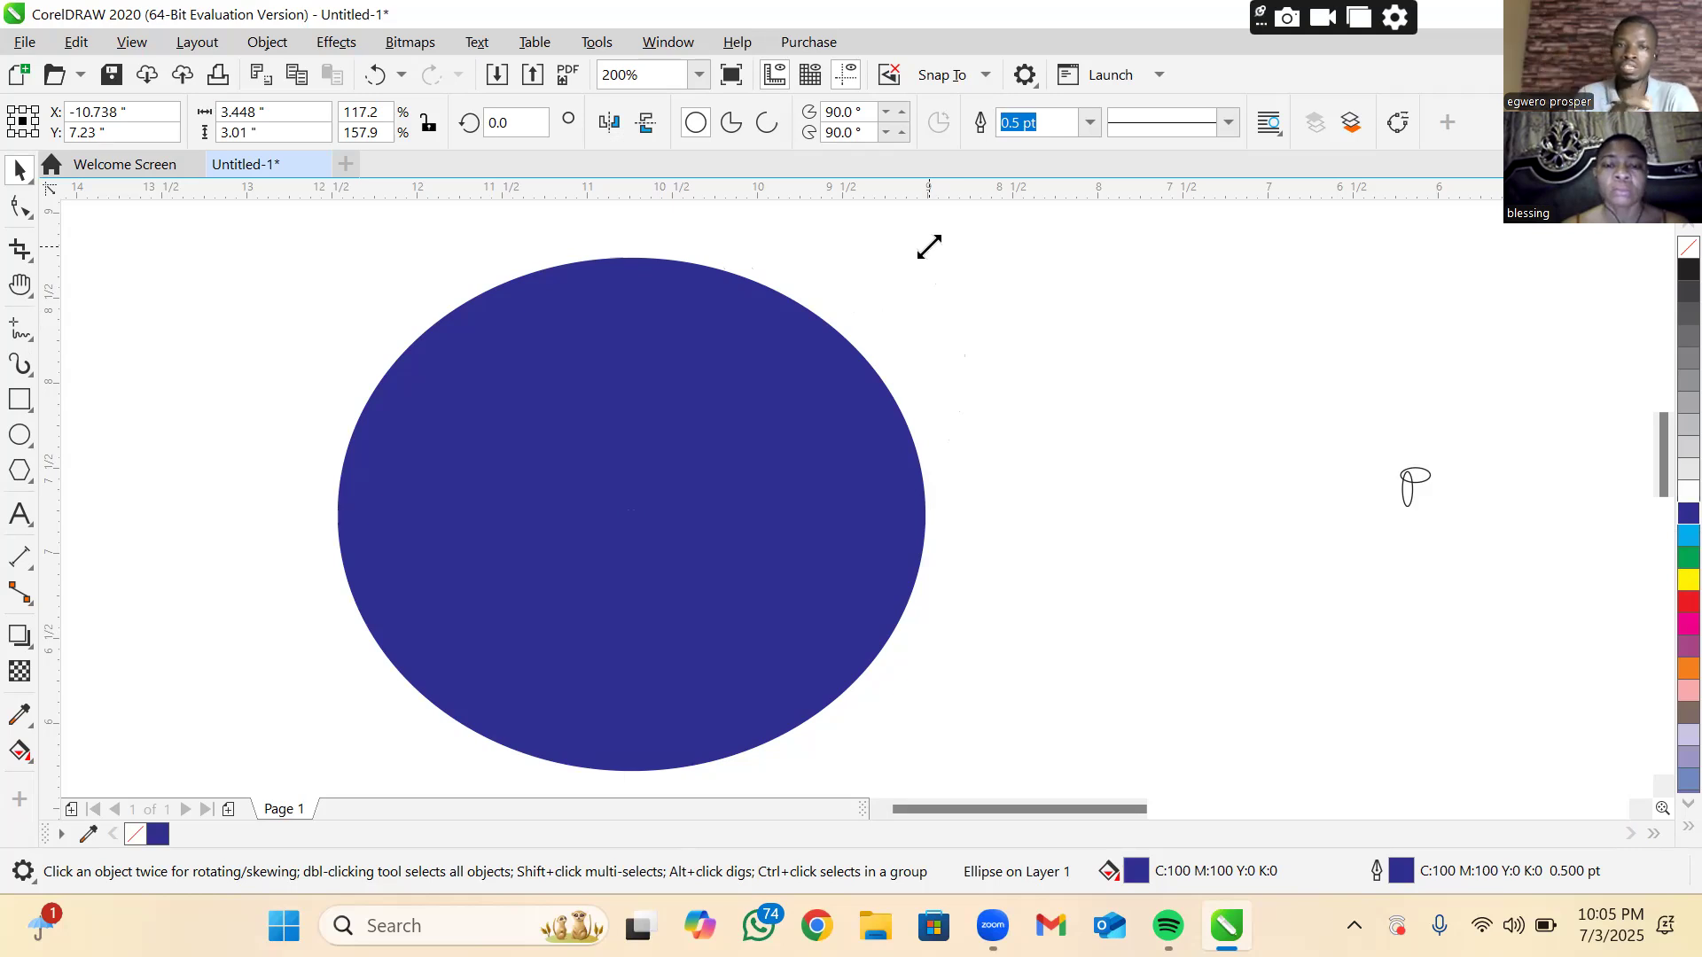
{"action": "mouse_move", "coordinate": [929, 247]}
{"action": "left_mouse_down"}
{"action": "mouse_move", "coordinate": [954, 227]}
{"action": "mouse_move", "coordinate": [875, 288]}
{"action": "mouse_move", "coordinate": [928, 243]}
{"action": "left_mouse_up"}
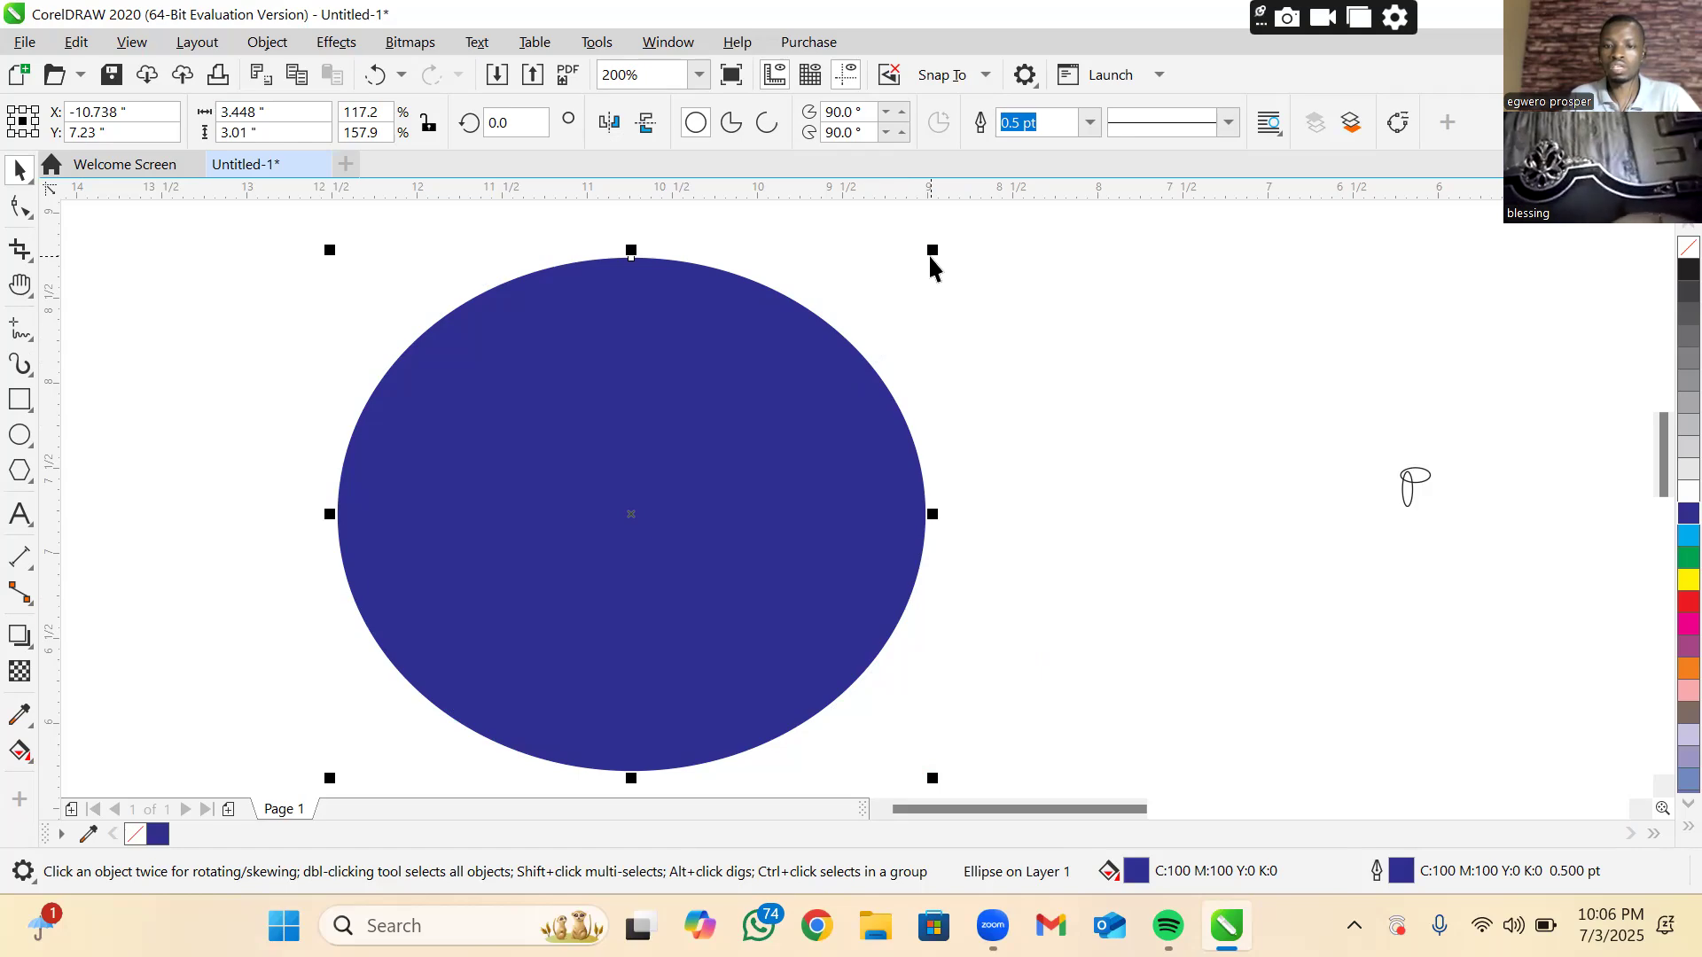
{"action": "scroll", "coordinate": [928, 253], "scroll_direction": "down", "scroll_amount": 1}
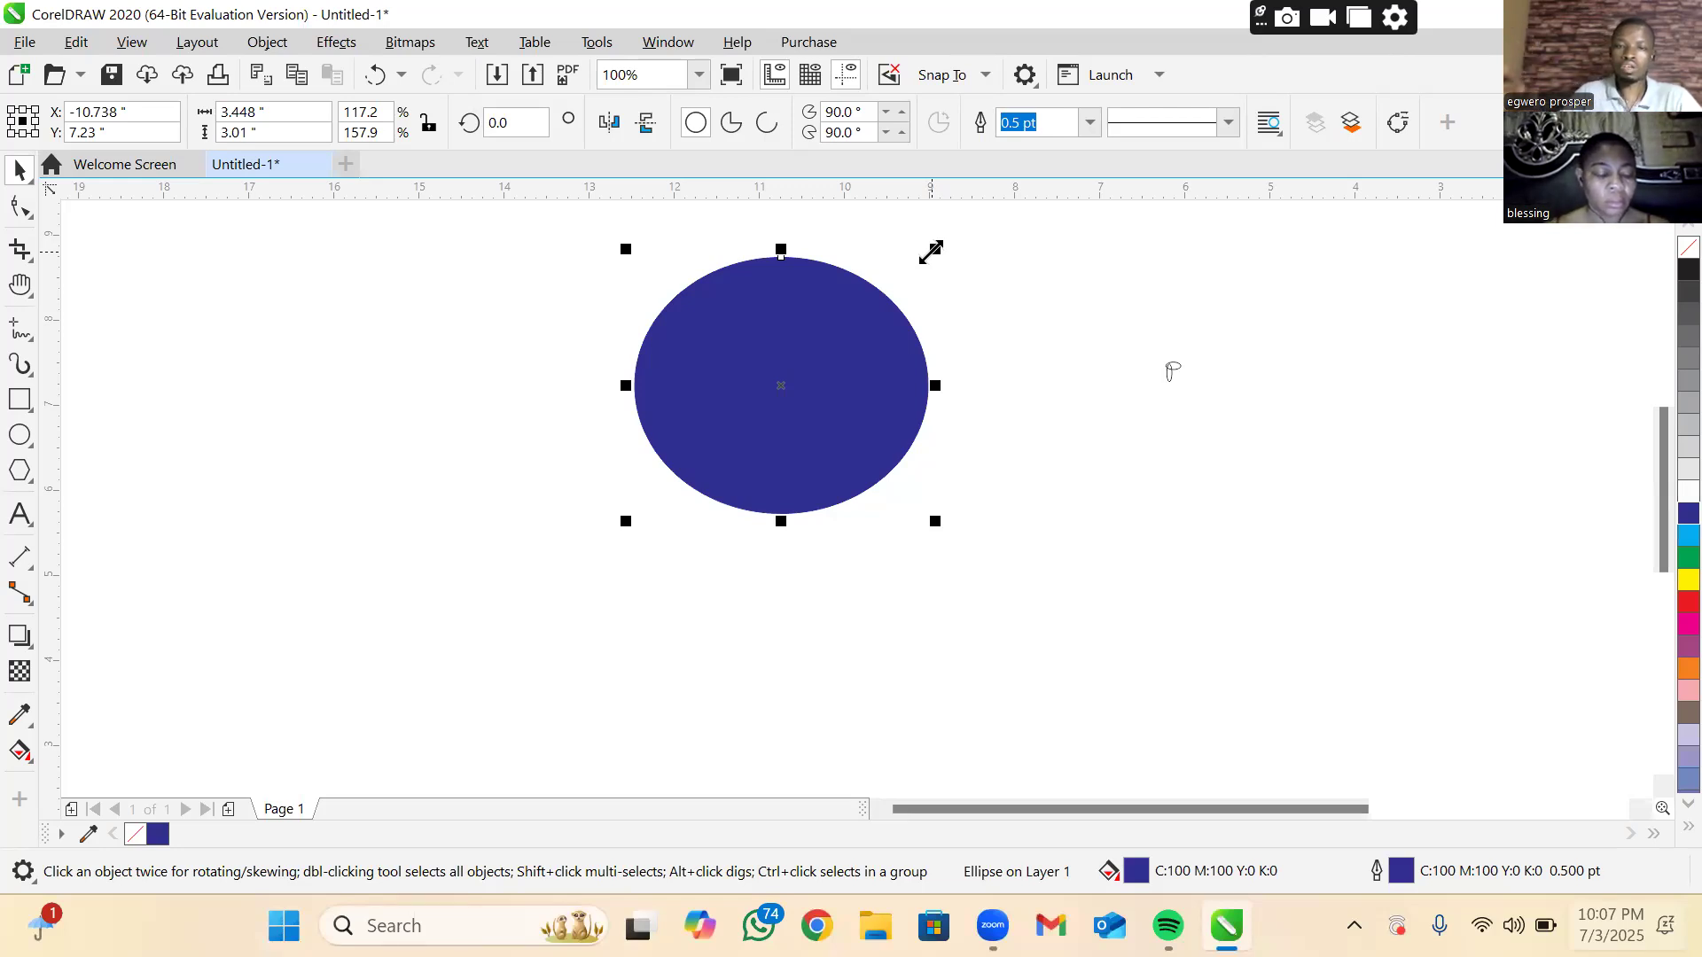
{"action": "left_click_drag", "start_coordinate": [930, 253], "coordinate": [886, 278]}
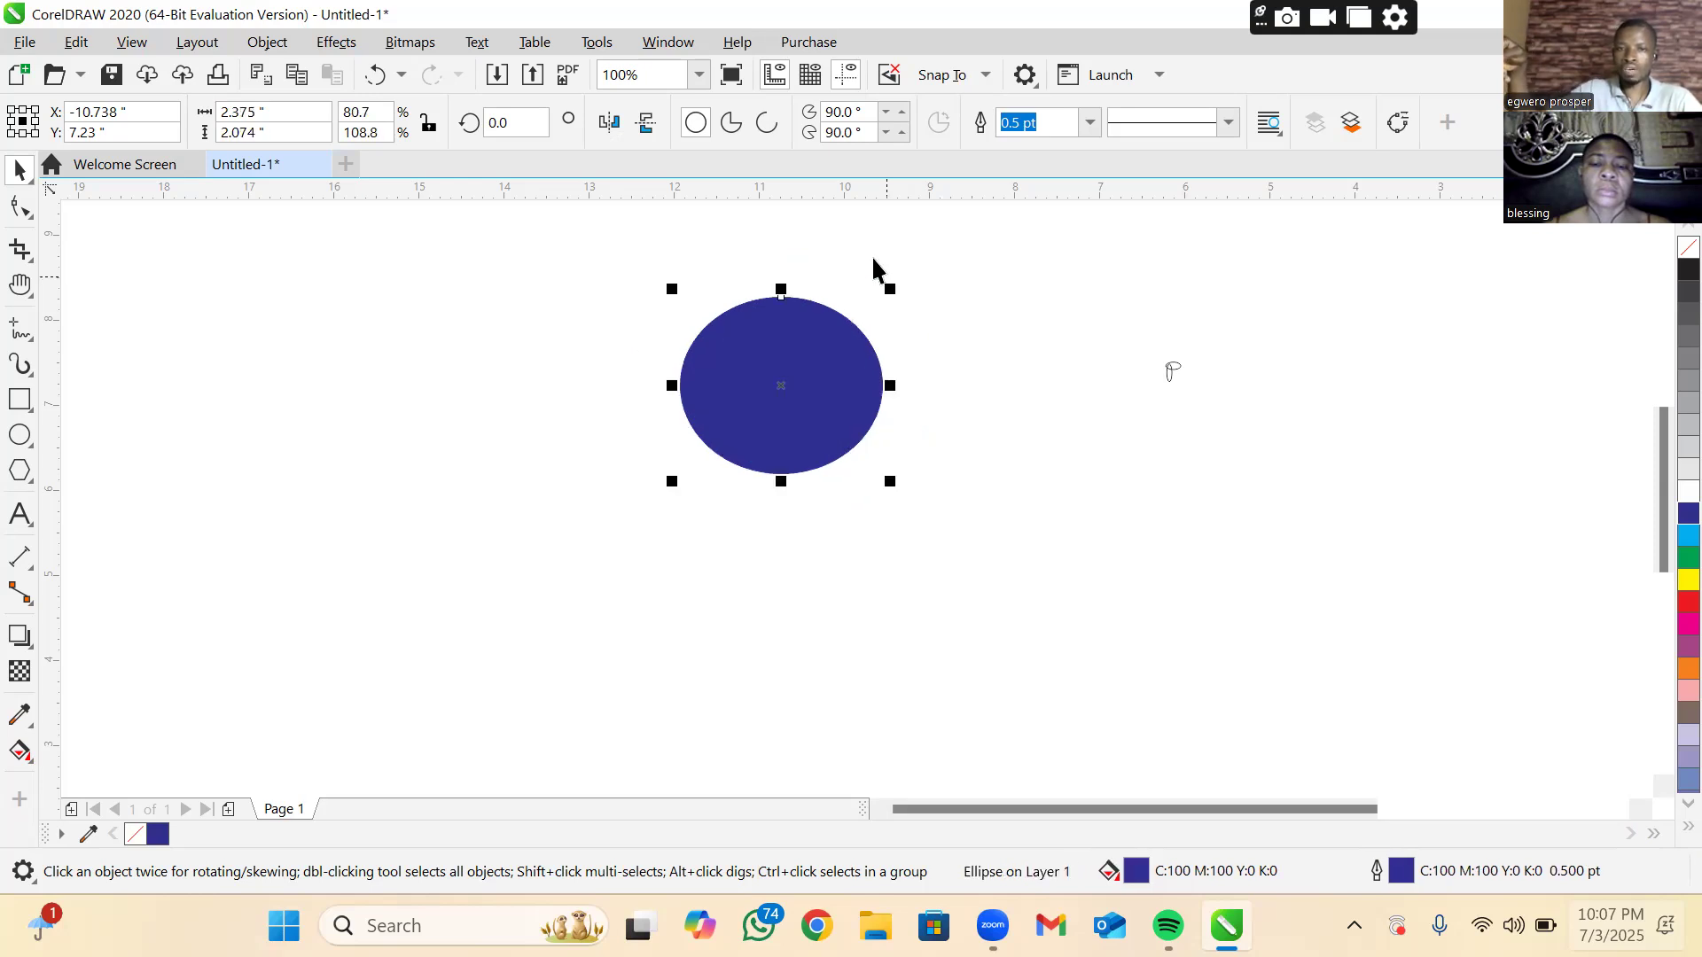
{"action": "right_click", "coordinate": [872, 258]}
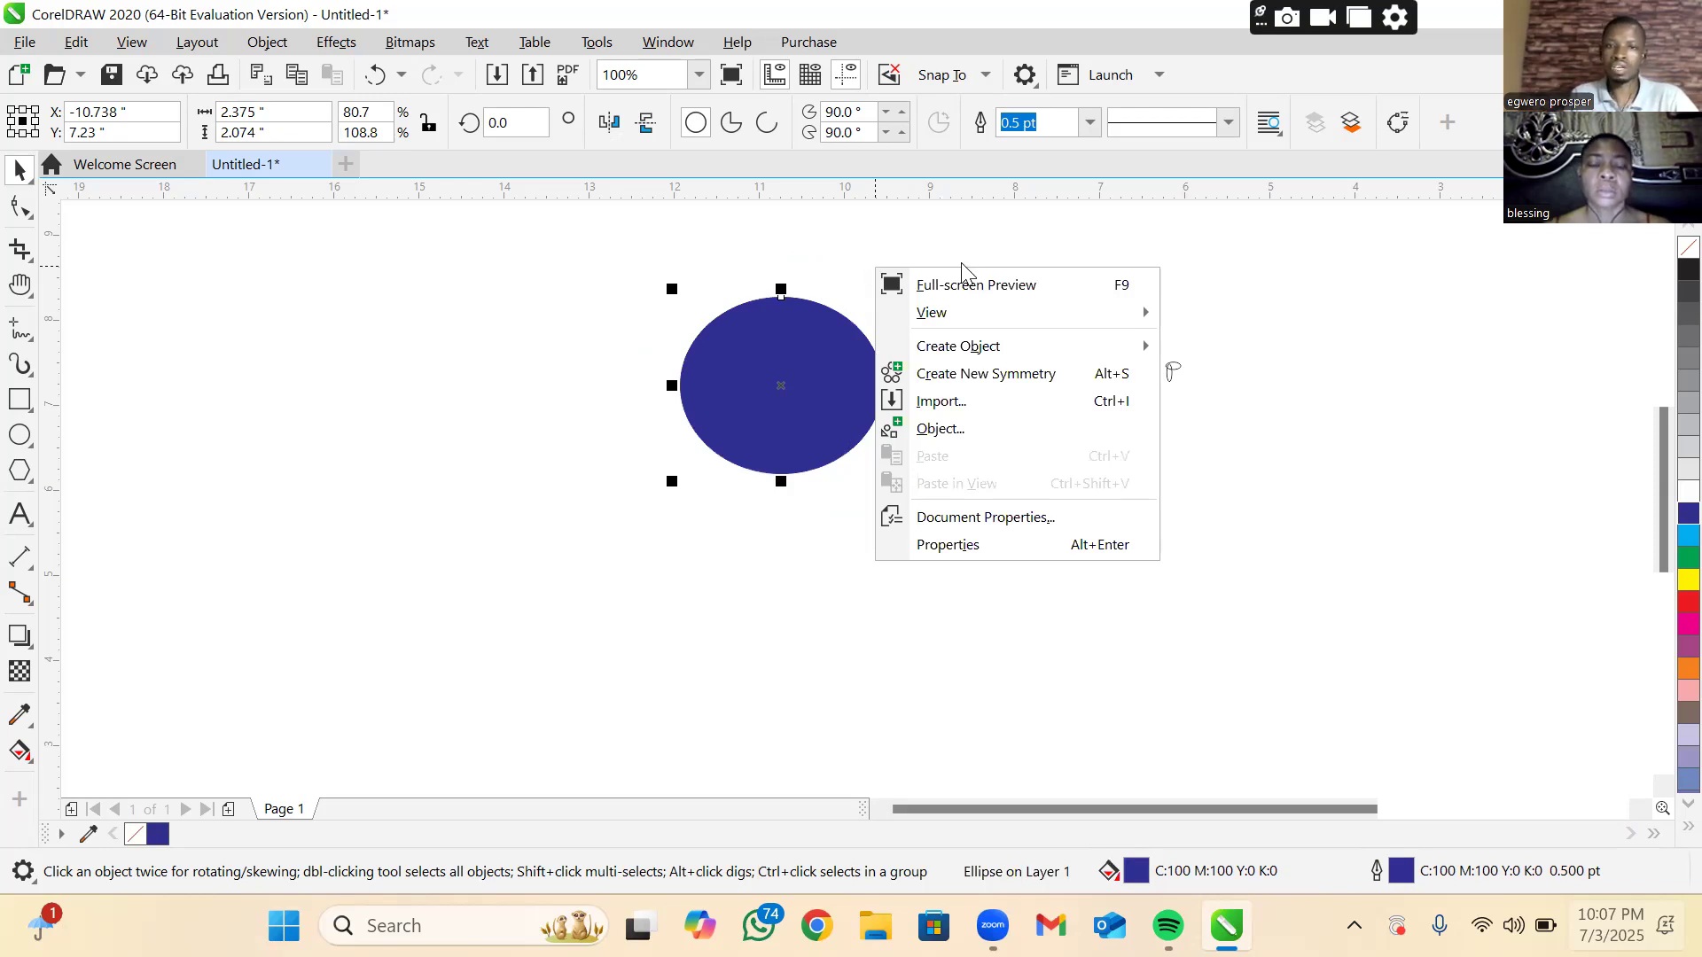
{"action": "left_click", "coordinate": [1007, 238]}
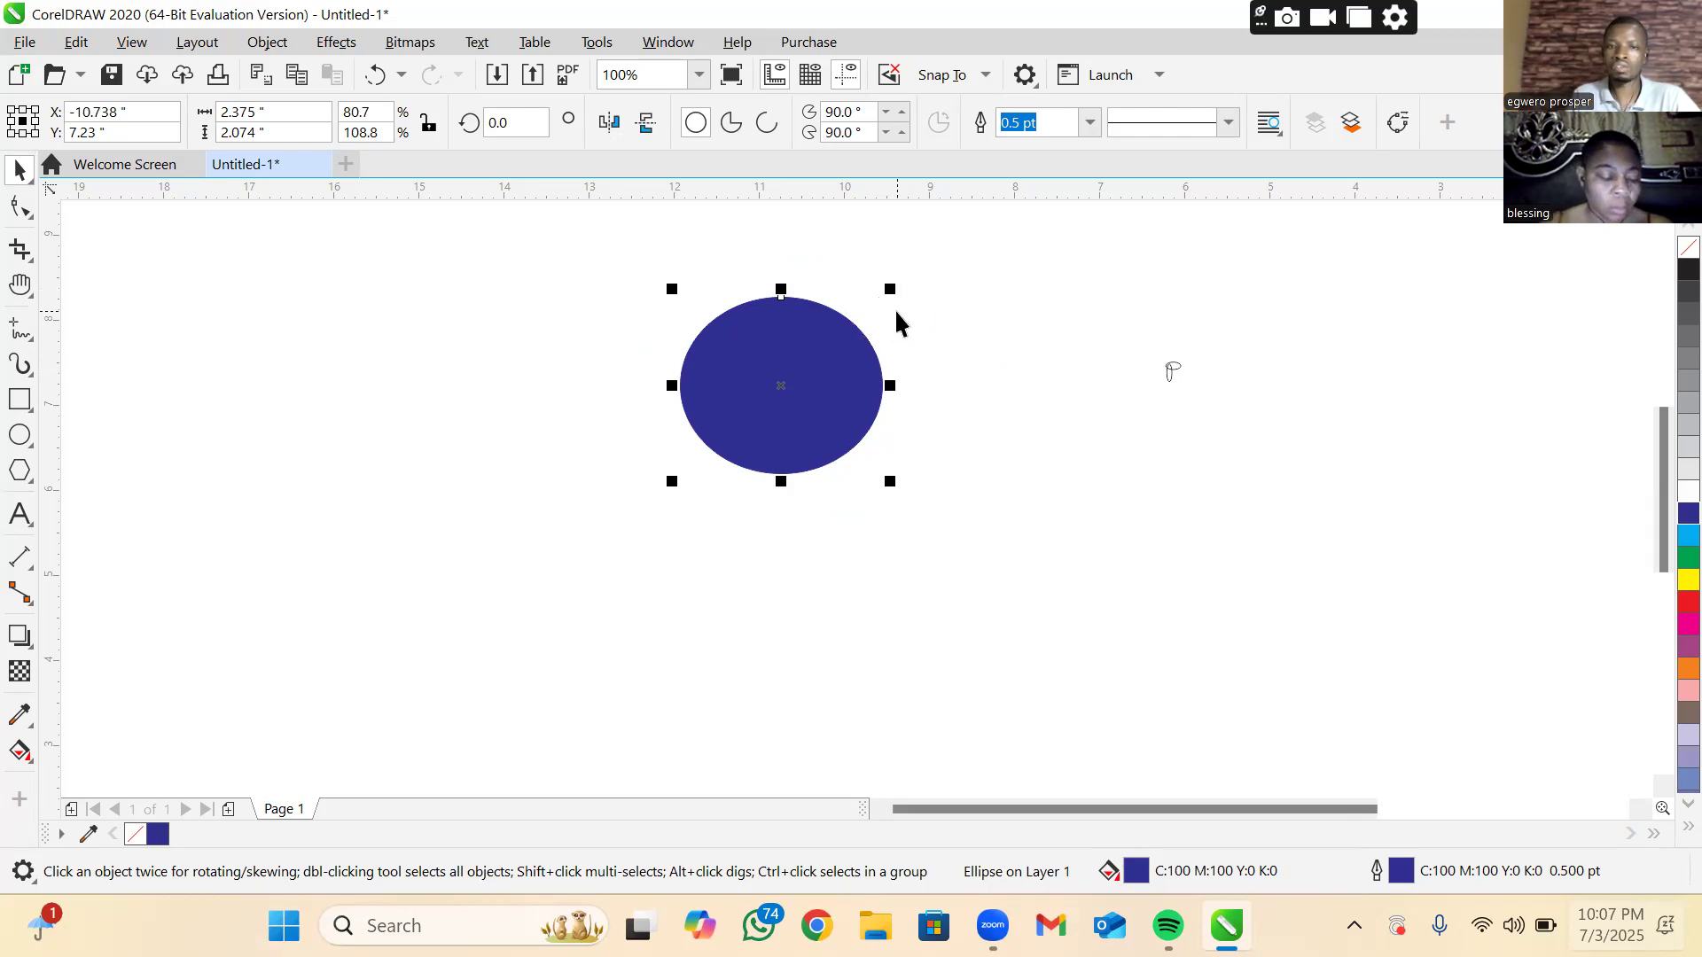
{"action": "key", "text": "ctrl+z"}
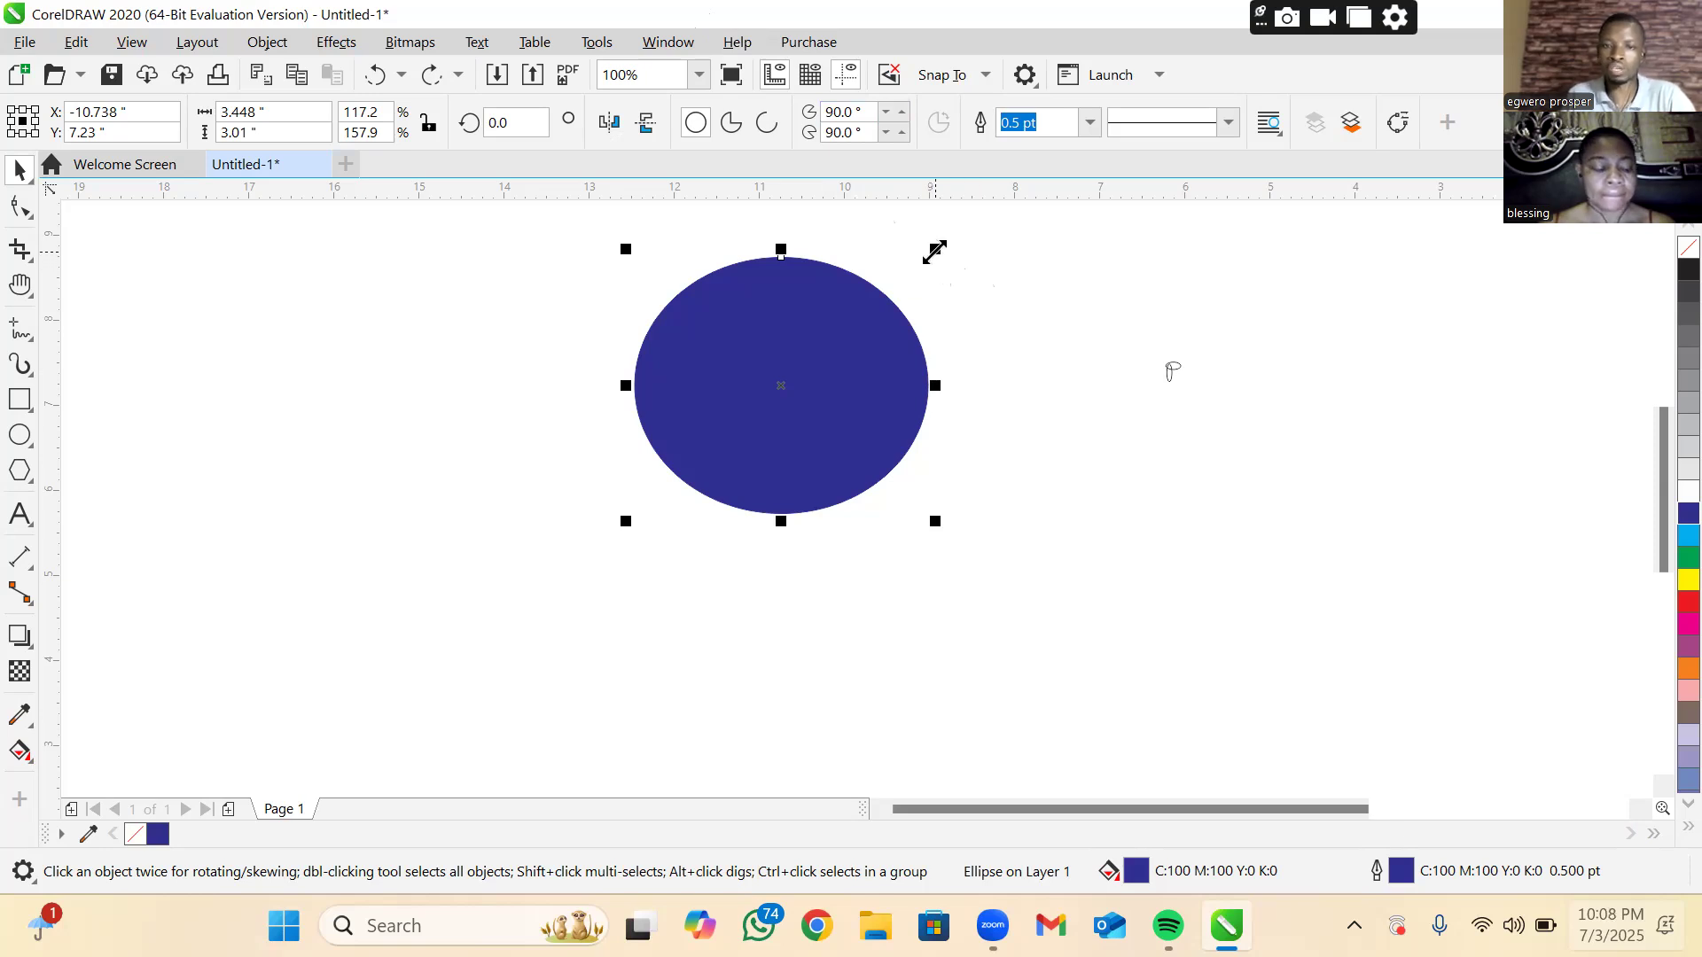
- Create a concentric copy of the blue ellipse scaled down to about 2.517" by 2.198"
{"action": "left_click_drag", "start_coordinate": [934, 252], "coordinate": [911, 288]}
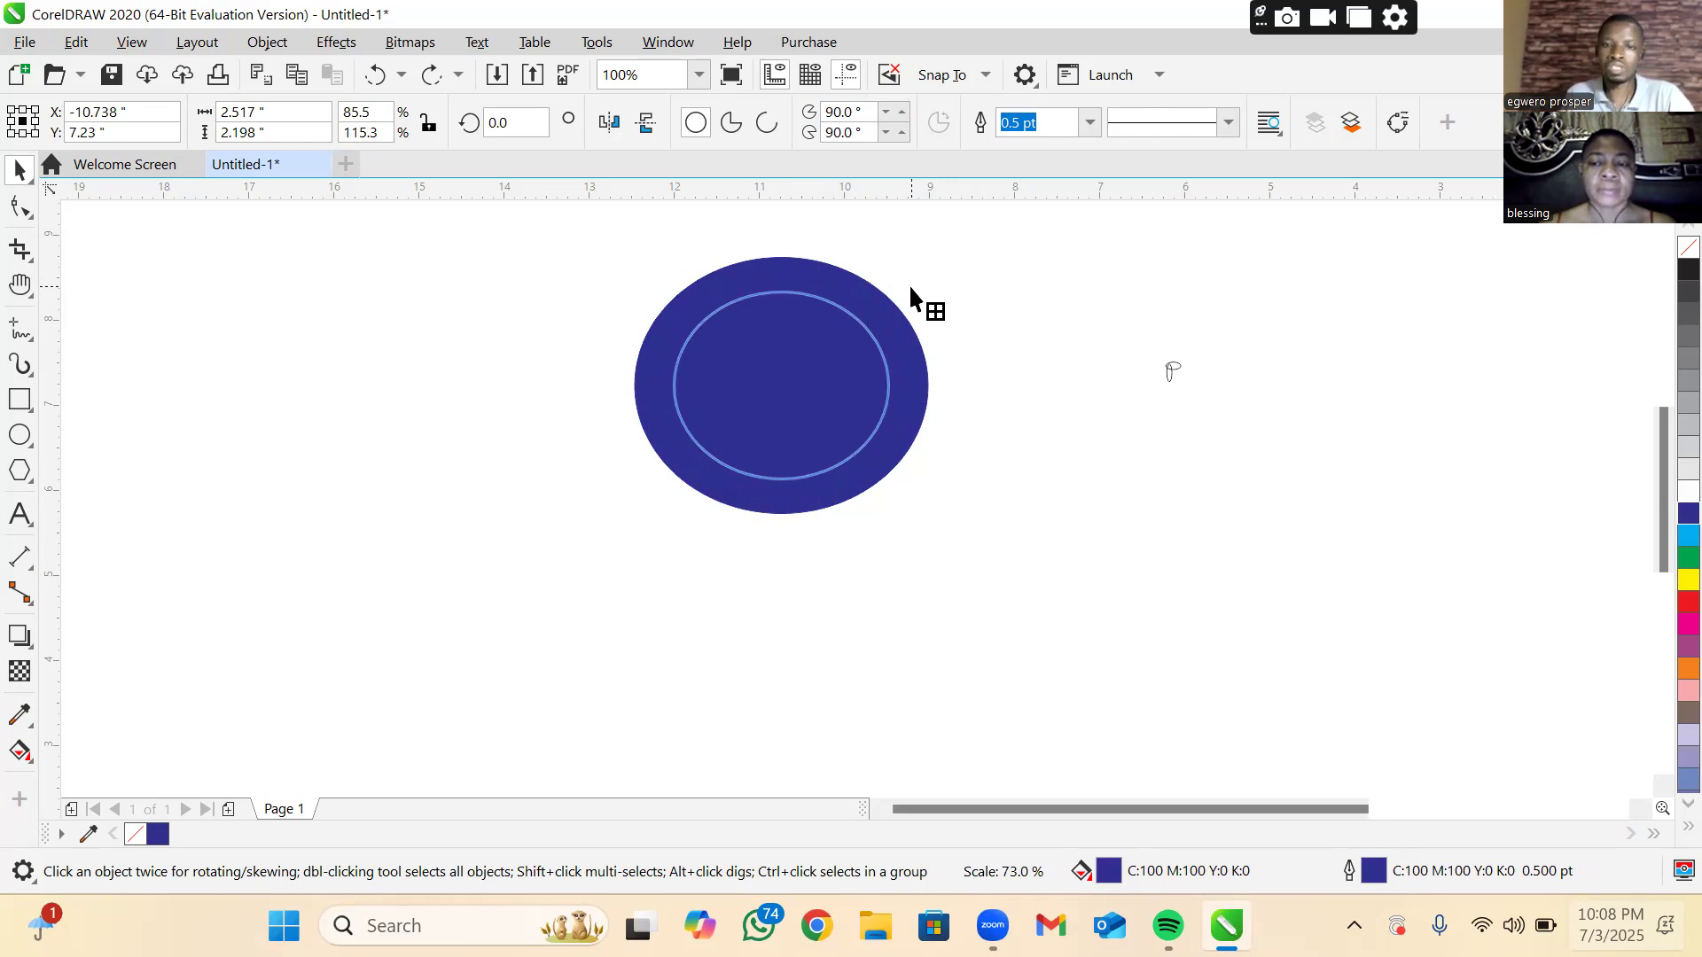
{"action": "left_click_drag", "start_coordinate": [911, 287], "coordinate": [908, 281]}
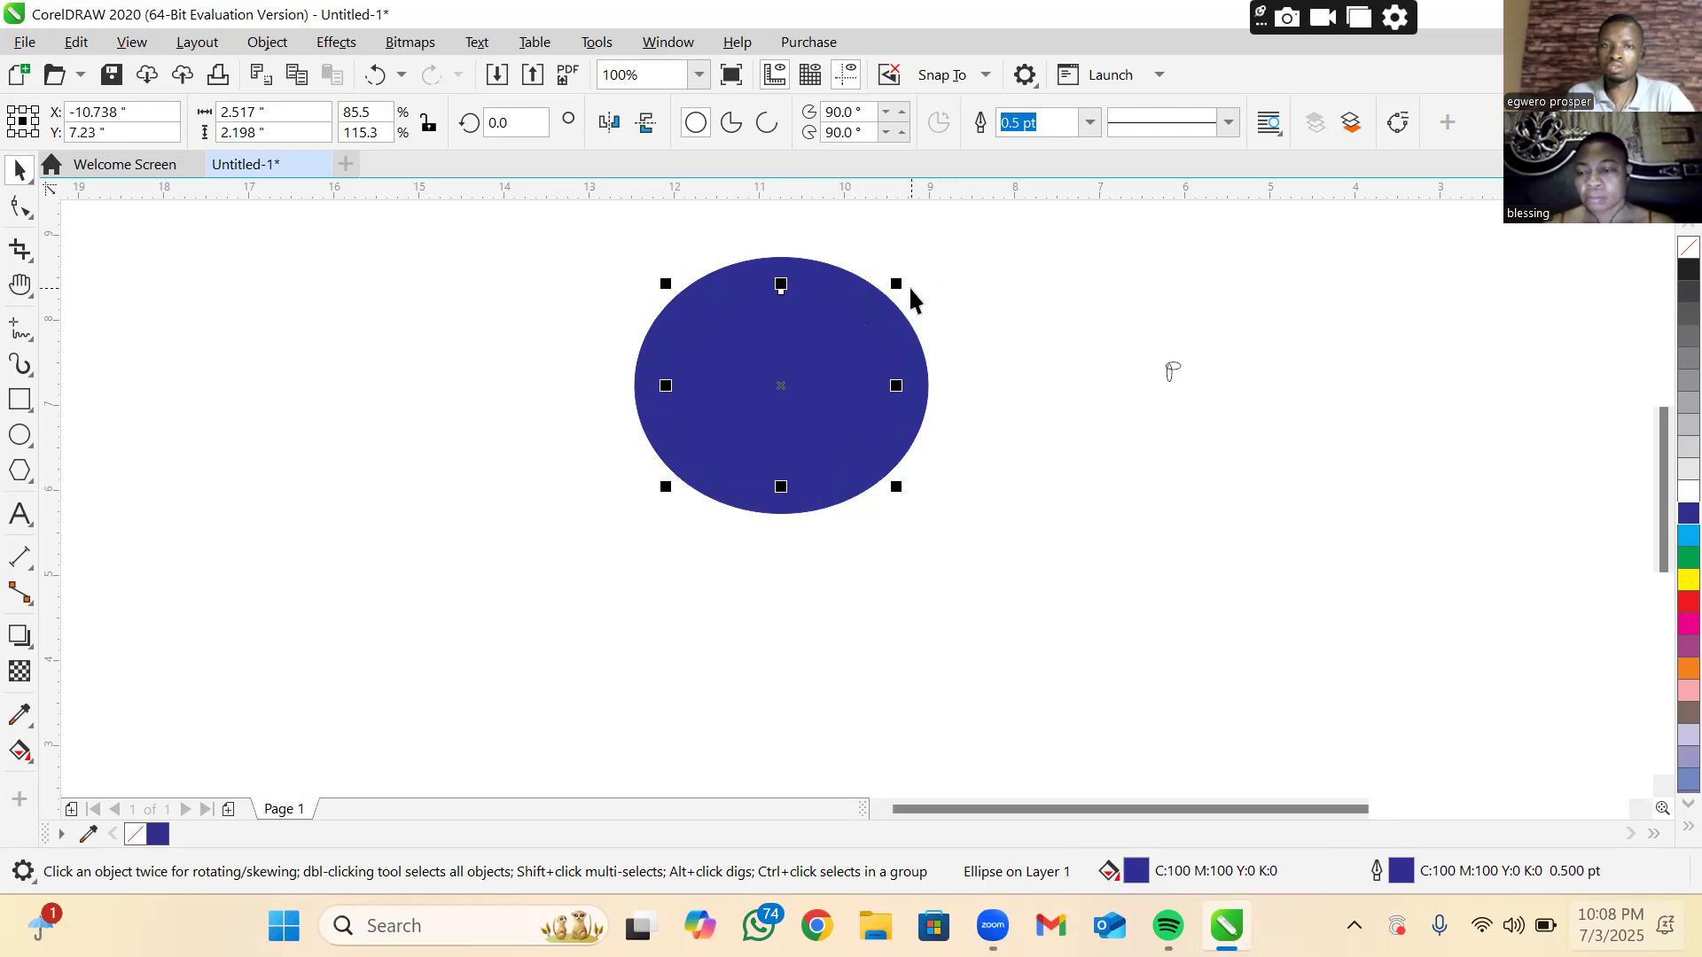
{"action": "left_click", "coordinate": [1661, 540]}
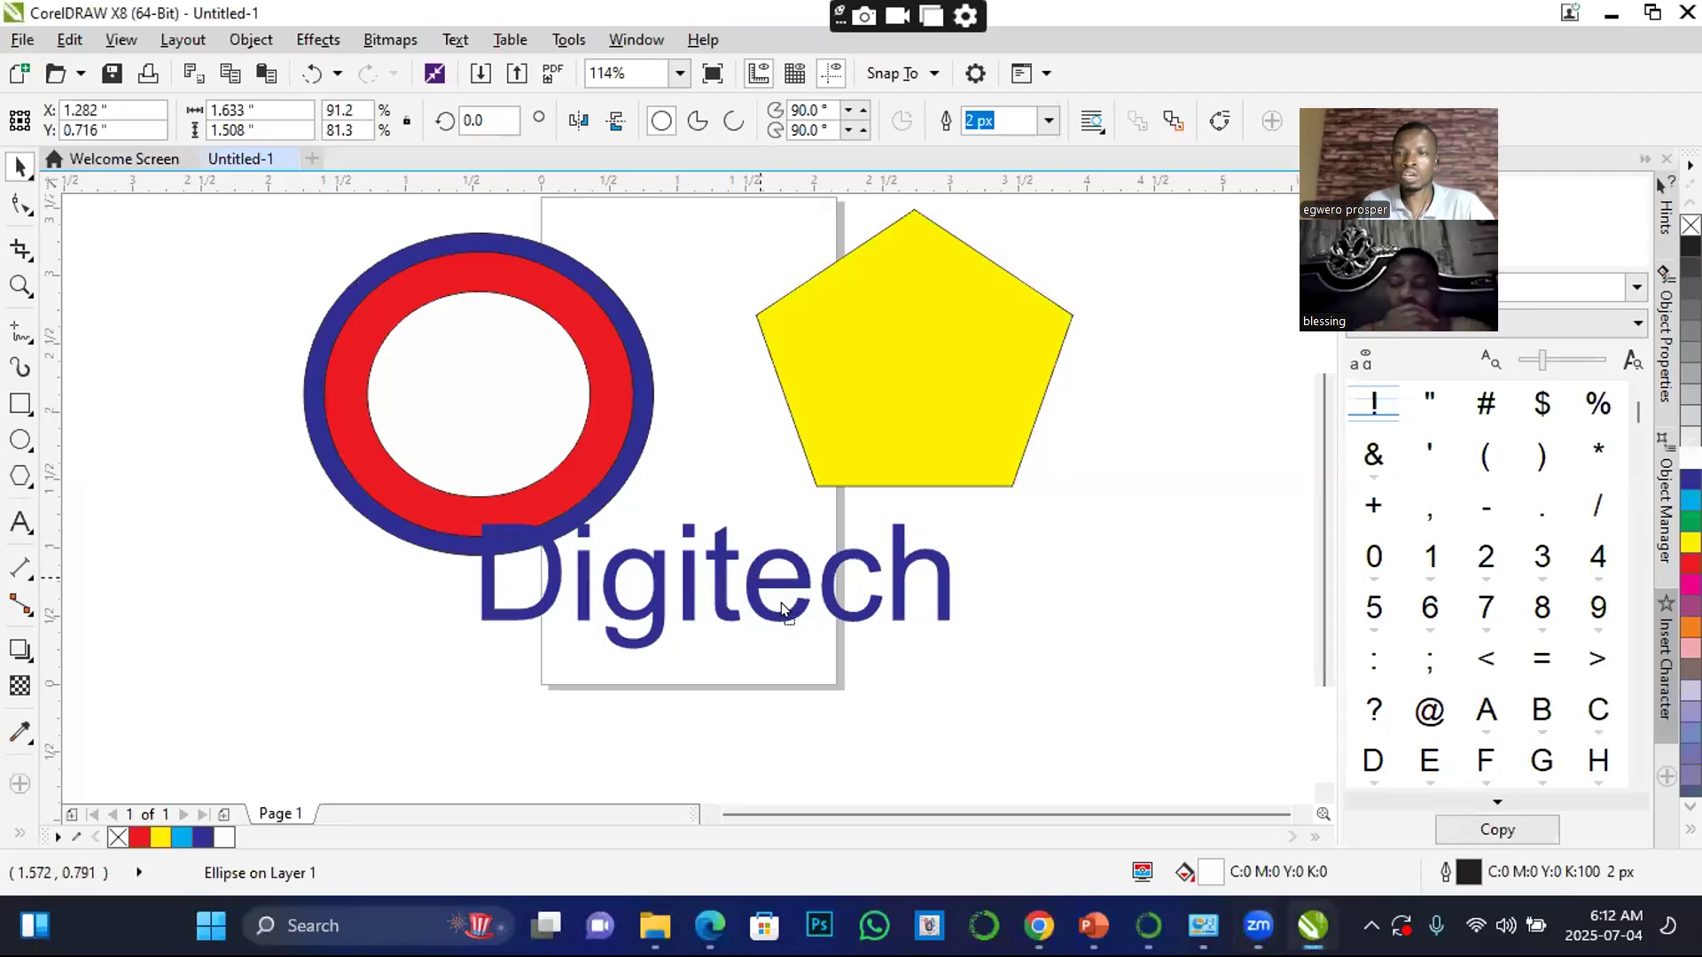
- Reposition the "Digitech" text in the X8 document, scale the yellow pentagon to about 2.217" by 1.942" and move it above the text
{"action": "left_click", "coordinate": [811, 625]}
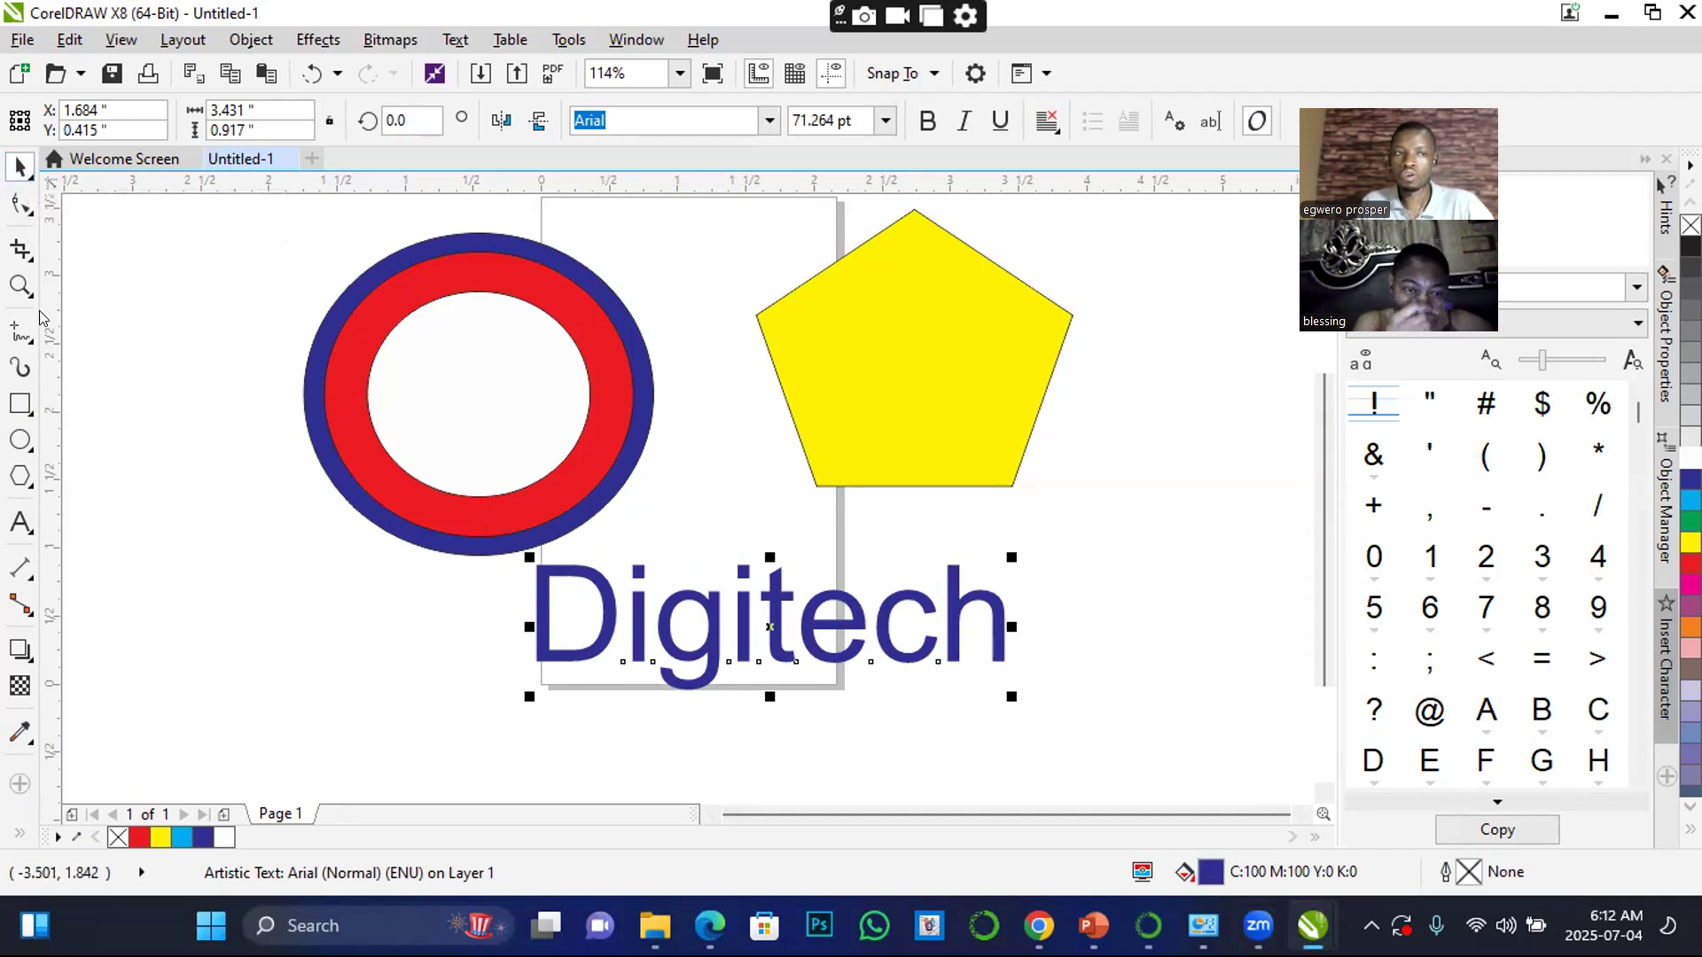
{"action": "left_click", "coordinate": [29, 452]}
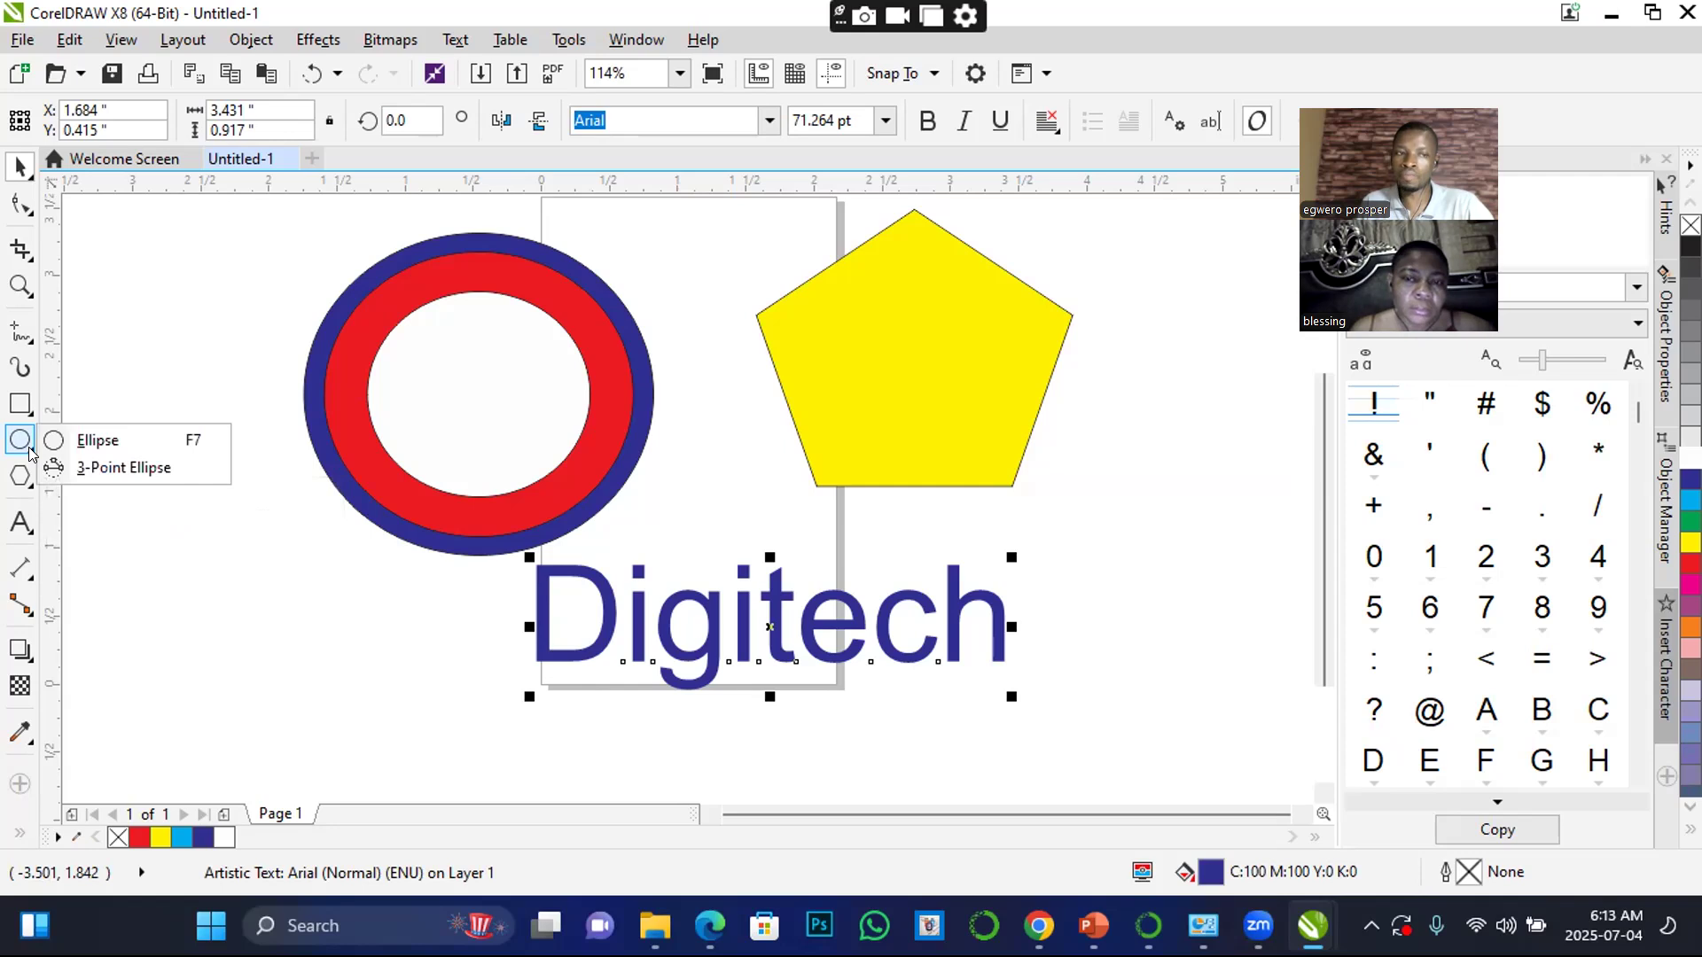
{"action": "left_click", "coordinate": [104, 470]}
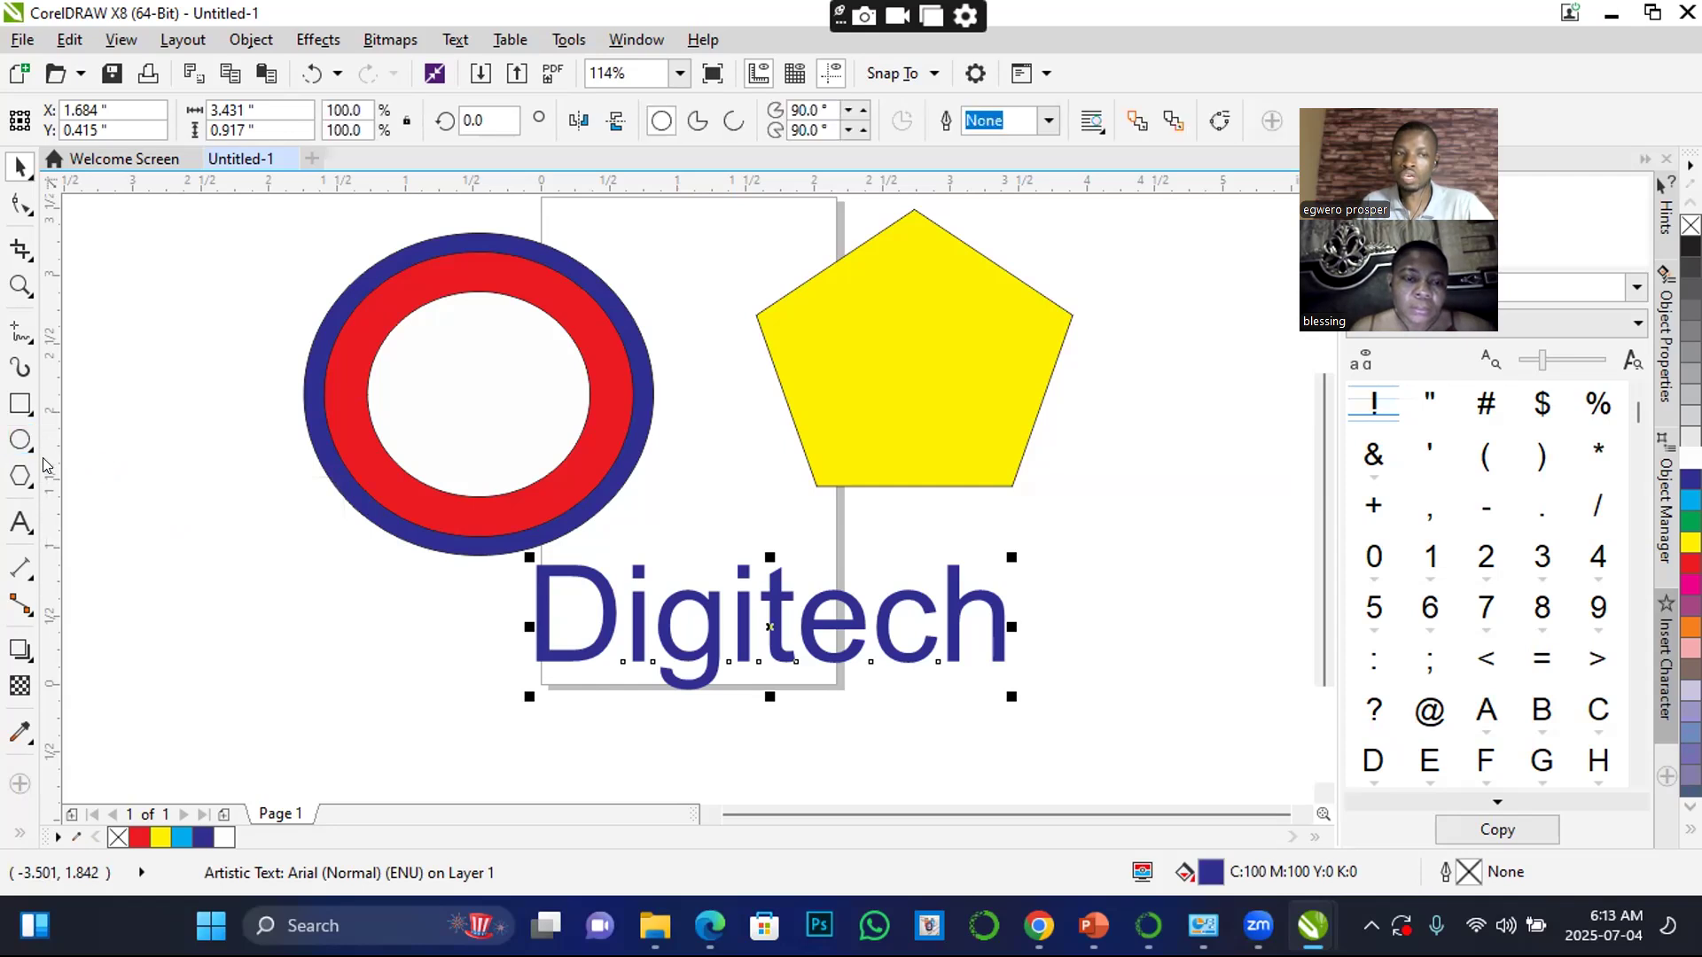
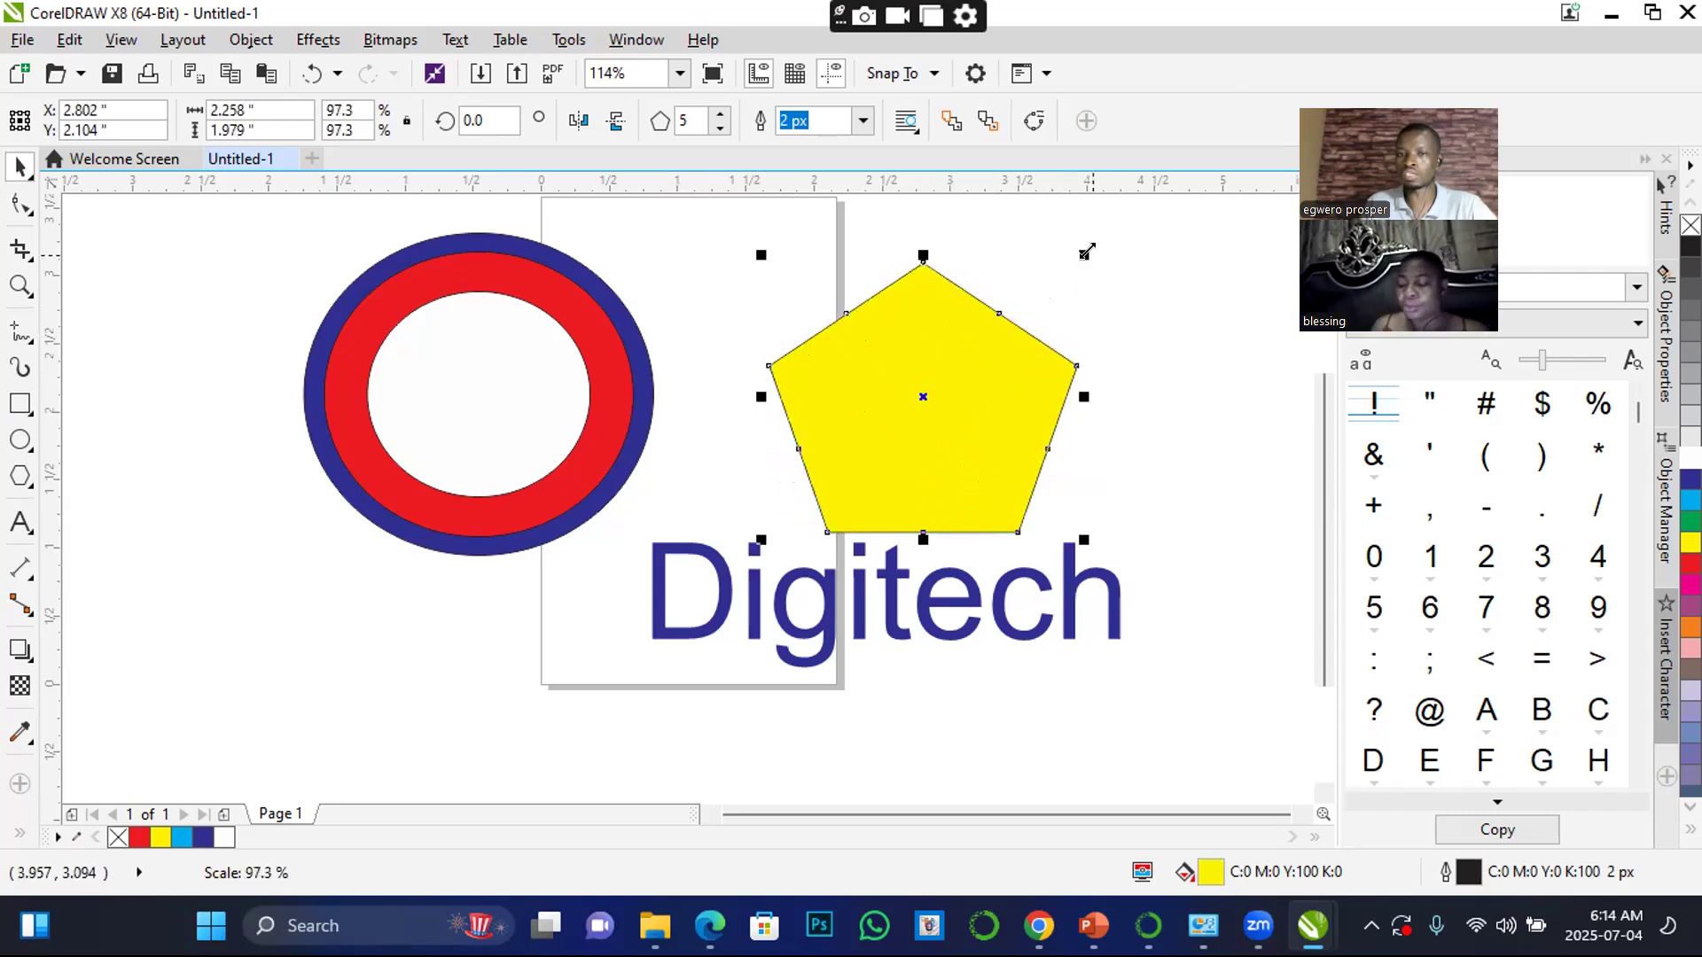
{"action": "left_click_drag", "start_coordinate": [1013, 331], "coordinate": [1127, 258]}
{"action": "left_click_drag", "start_coordinate": [943, 405], "coordinate": [968, 362]}
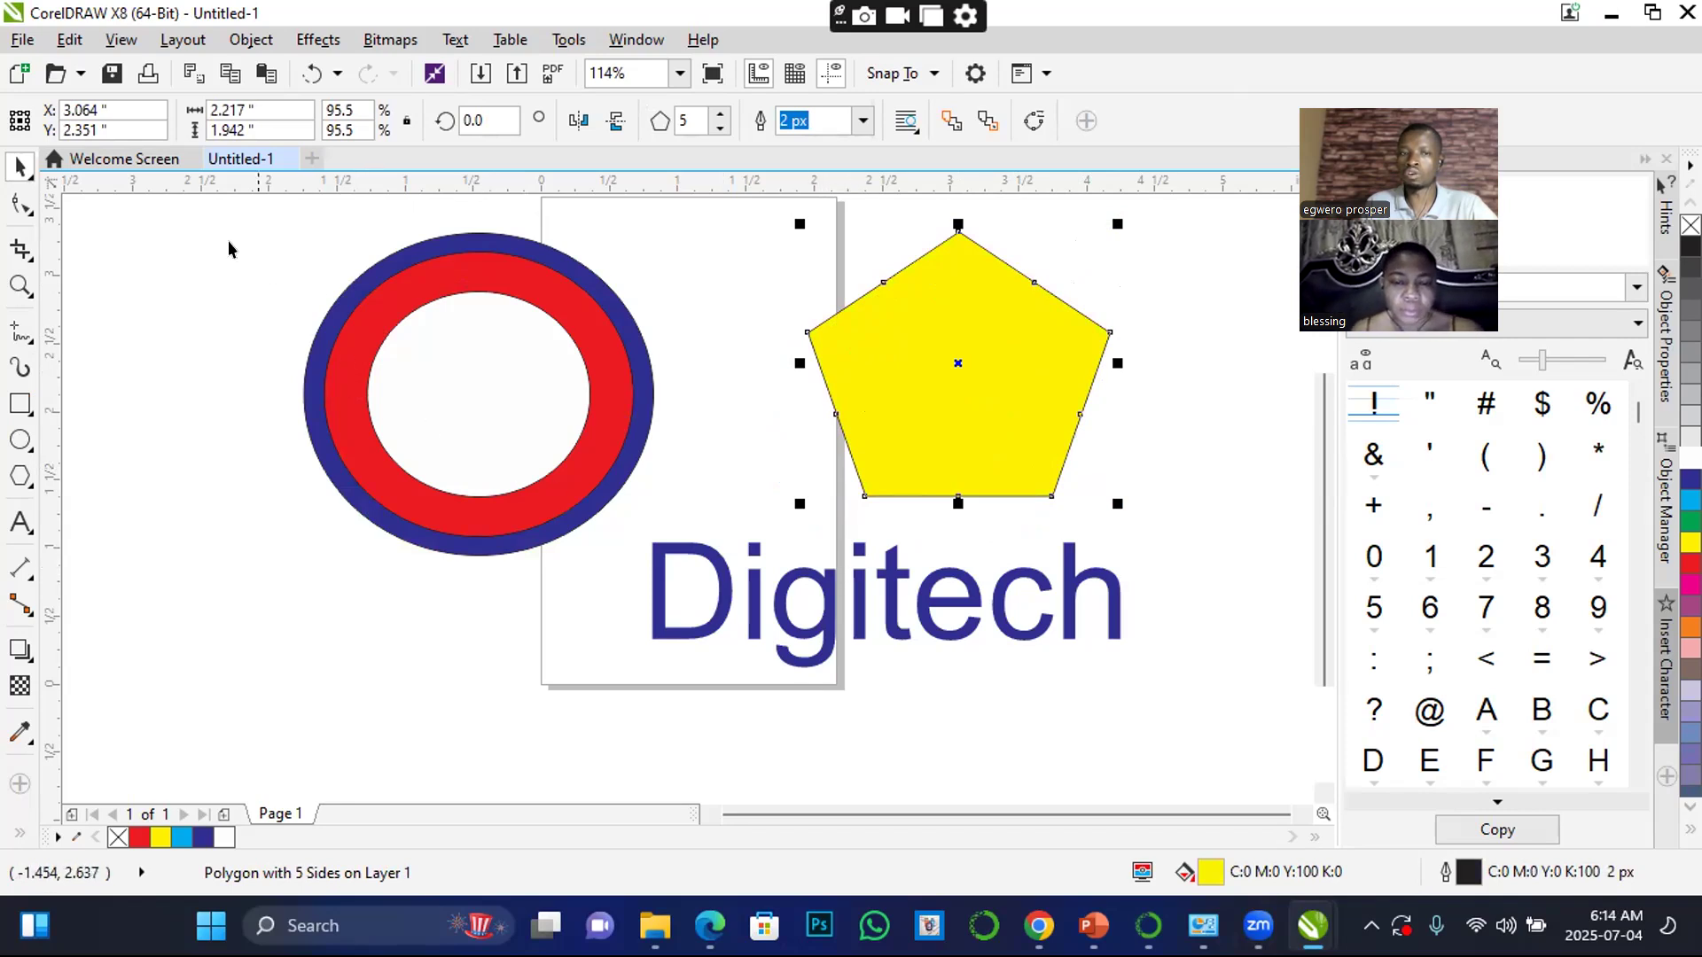
- Delete the concentric ellipses and the pentagon, and draw a red-filled rectangle (C:0 M:100 Y:100 K:0) about 5.063" by 2.038" above the text
{"action": "left_click_drag", "start_coordinate": [190, 220], "coordinate": [1145, 566]}
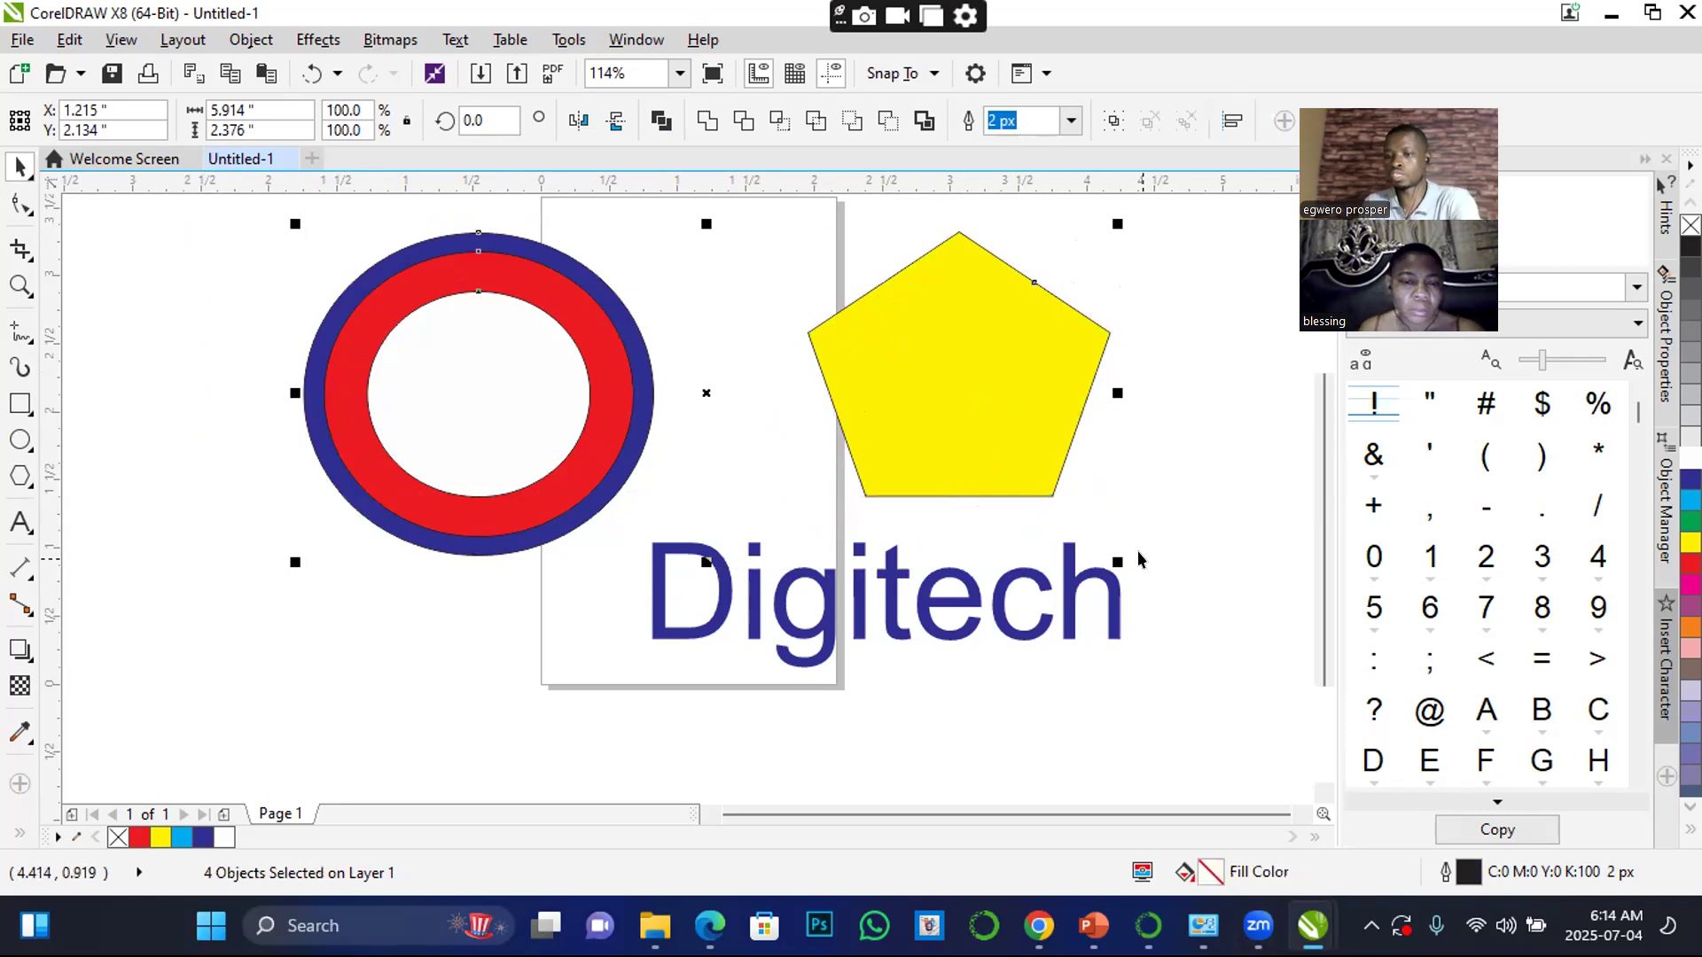
{"action": "key", "text": "Delete"}
{"action": "left_click", "coordinate": [20, 405]}
{"action": "left_click_drag", "start_coordinate": [423, 233], "coordinate": [1114, 509]}
{"action": "left_click", "coordinate": [18, 167]}
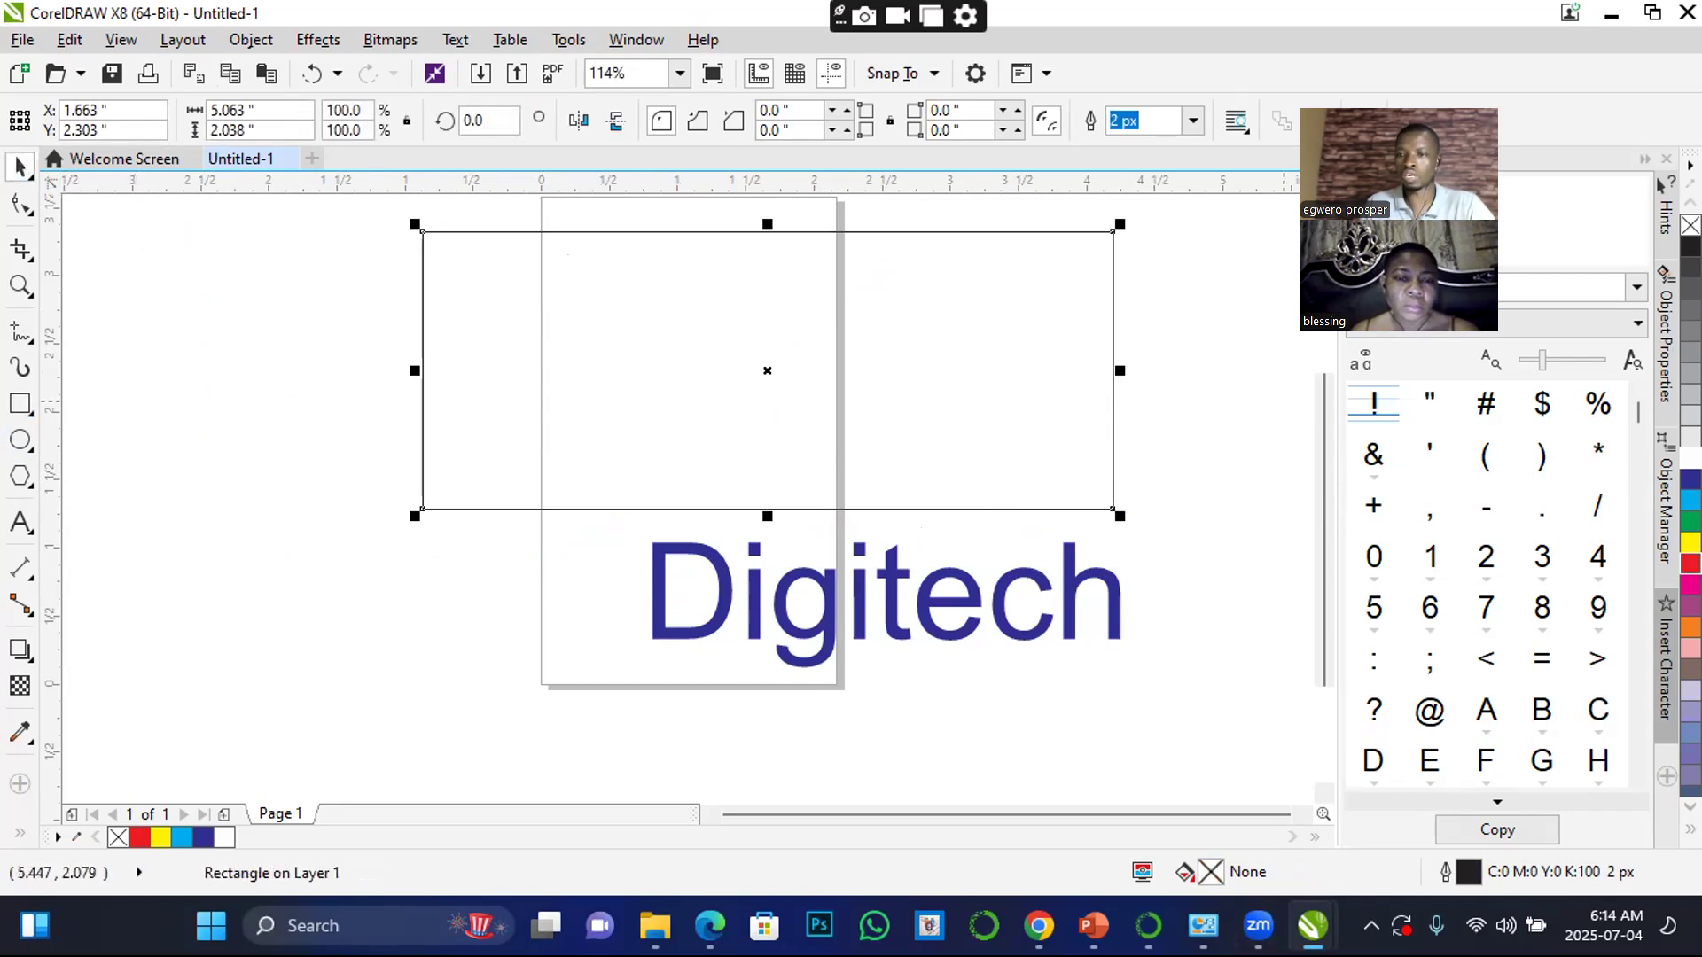
{"action": "left_click", "coordinate": [1690, 564]}
- Move the "Digitech" text down and right, clear of the page, and position the red rectangle at about X 1.133", Y 2.011"
{"action": "left_click_drag", "start_coordinate": [889, 595], "coordinate": [1270, 724]}
{"action": "left_click_drag", "start_coordinate": [880, 469], "coordinate": [796, 435]}
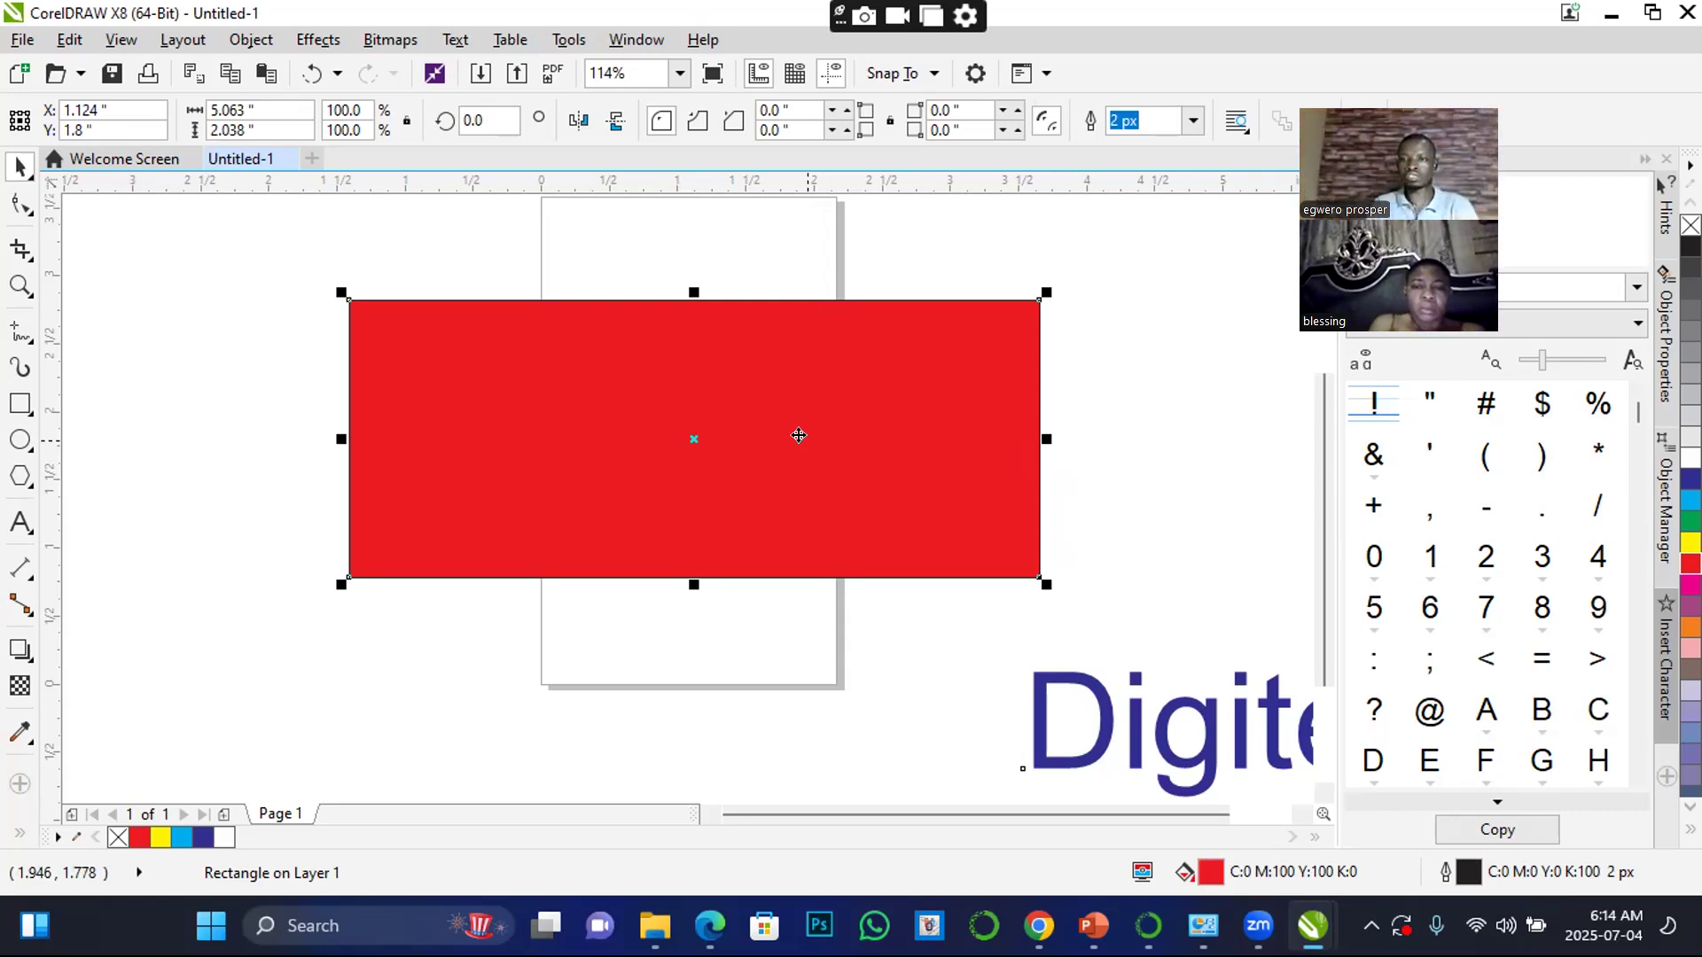
{"action": "left_click_drag", "start_coordinate": [799, 433], "coordinate": [799, 410]}
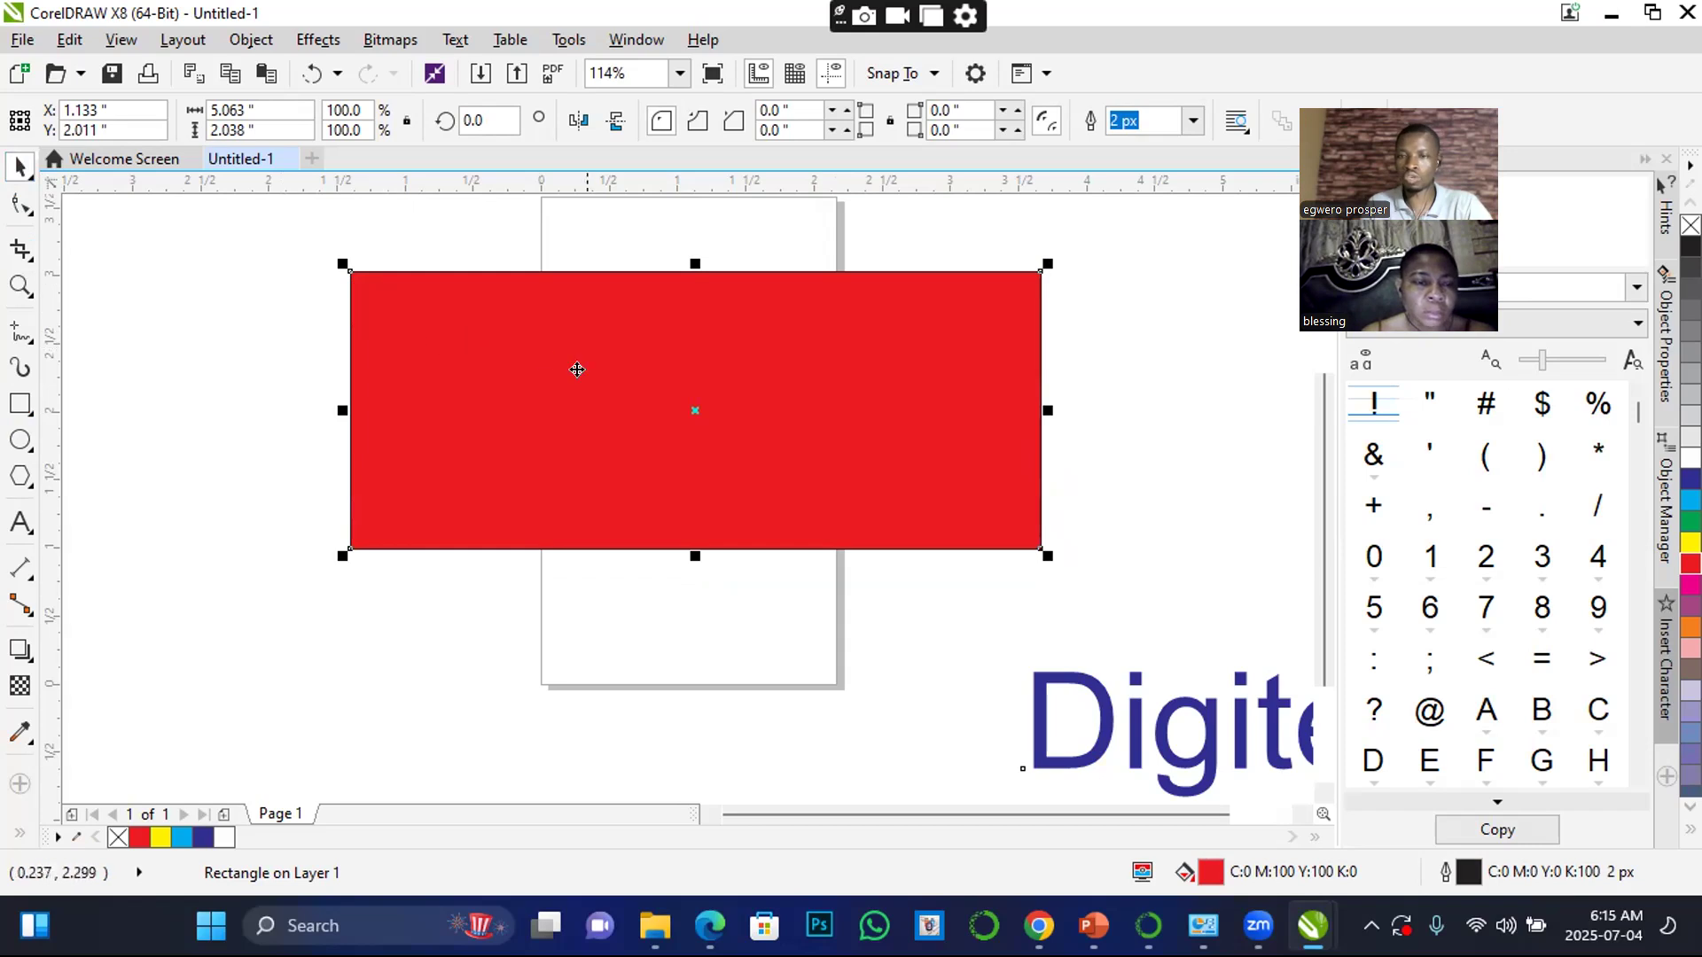
- Demonstrate switching the red rectangle between its scaling handles and its rotation and skew handles, deselecting it between tries
{"action": "left_click", "coordinate": [577, 370]}
{"action": "left_click", "coordinate": [576, 371]}
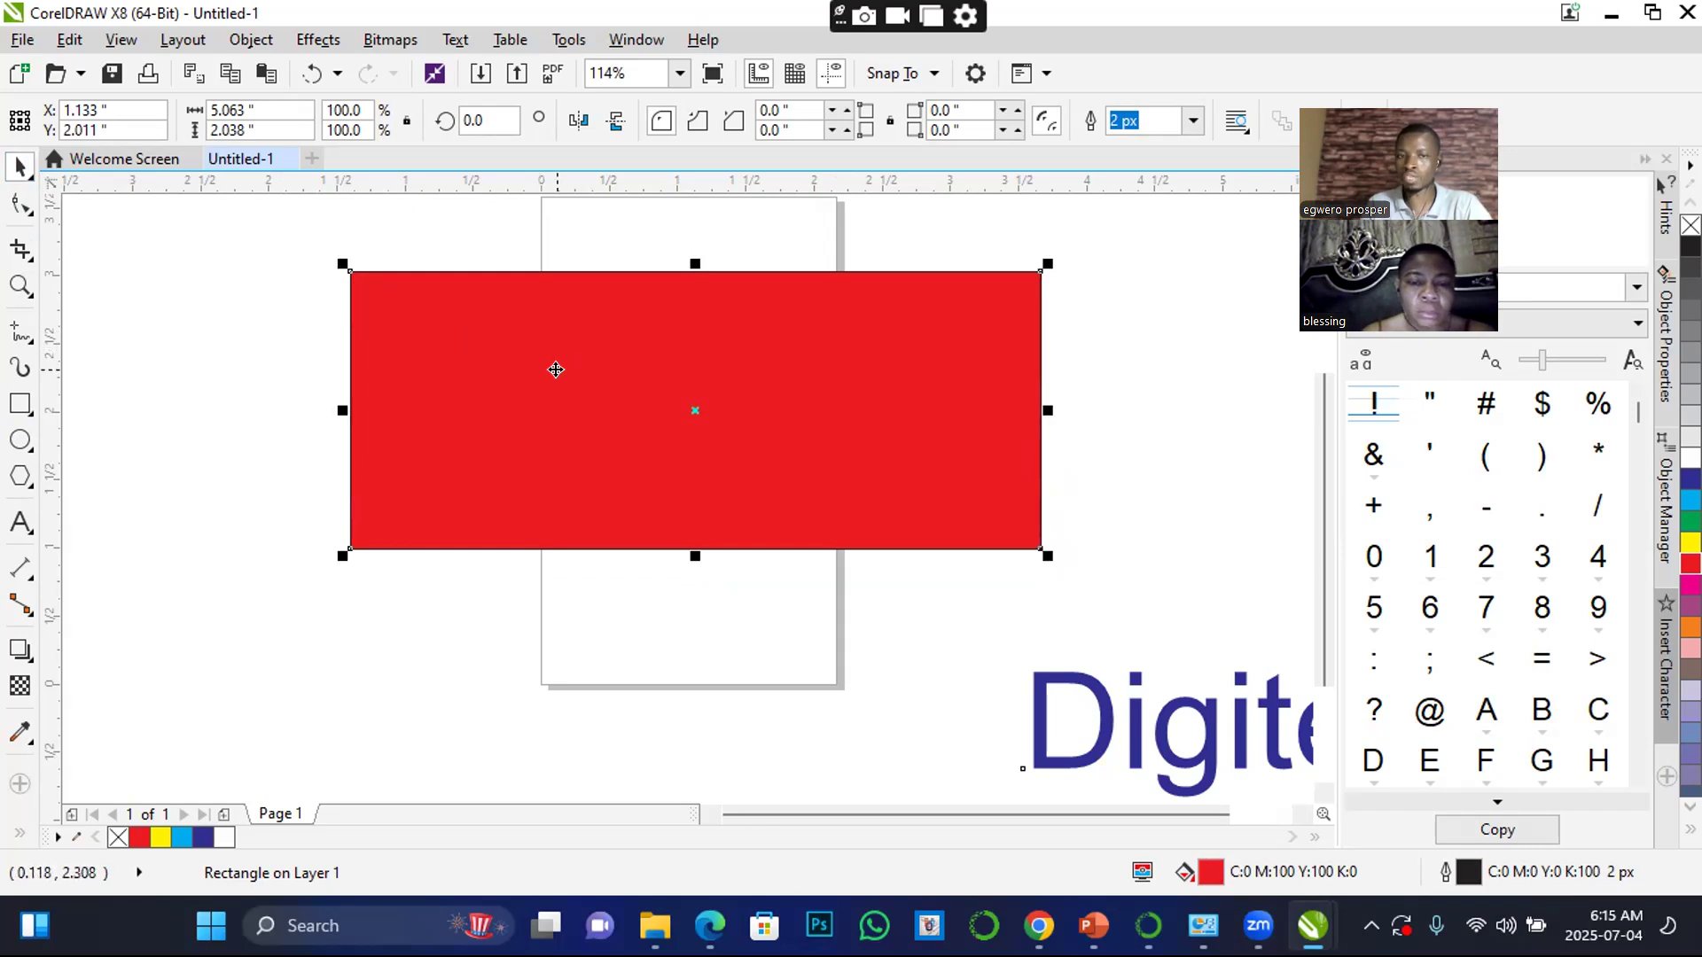
{"action": "left_click", "coordinate": [575, 373]}
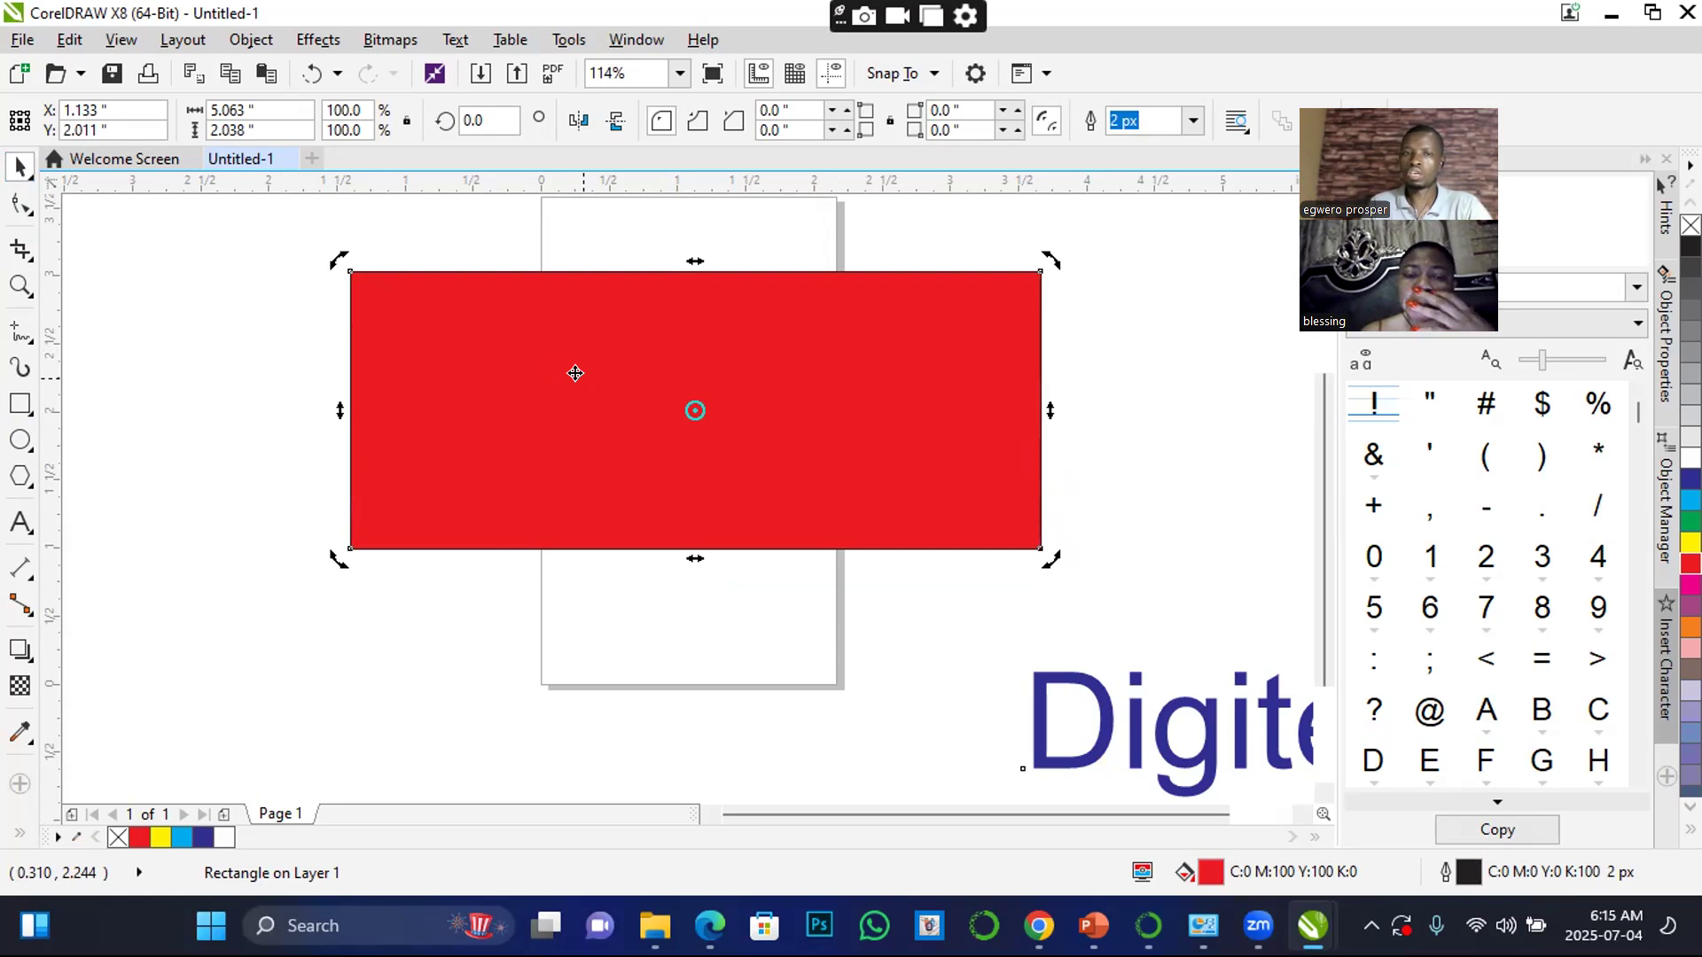
{"action": "left_click", "coordinate": [270, 311]}
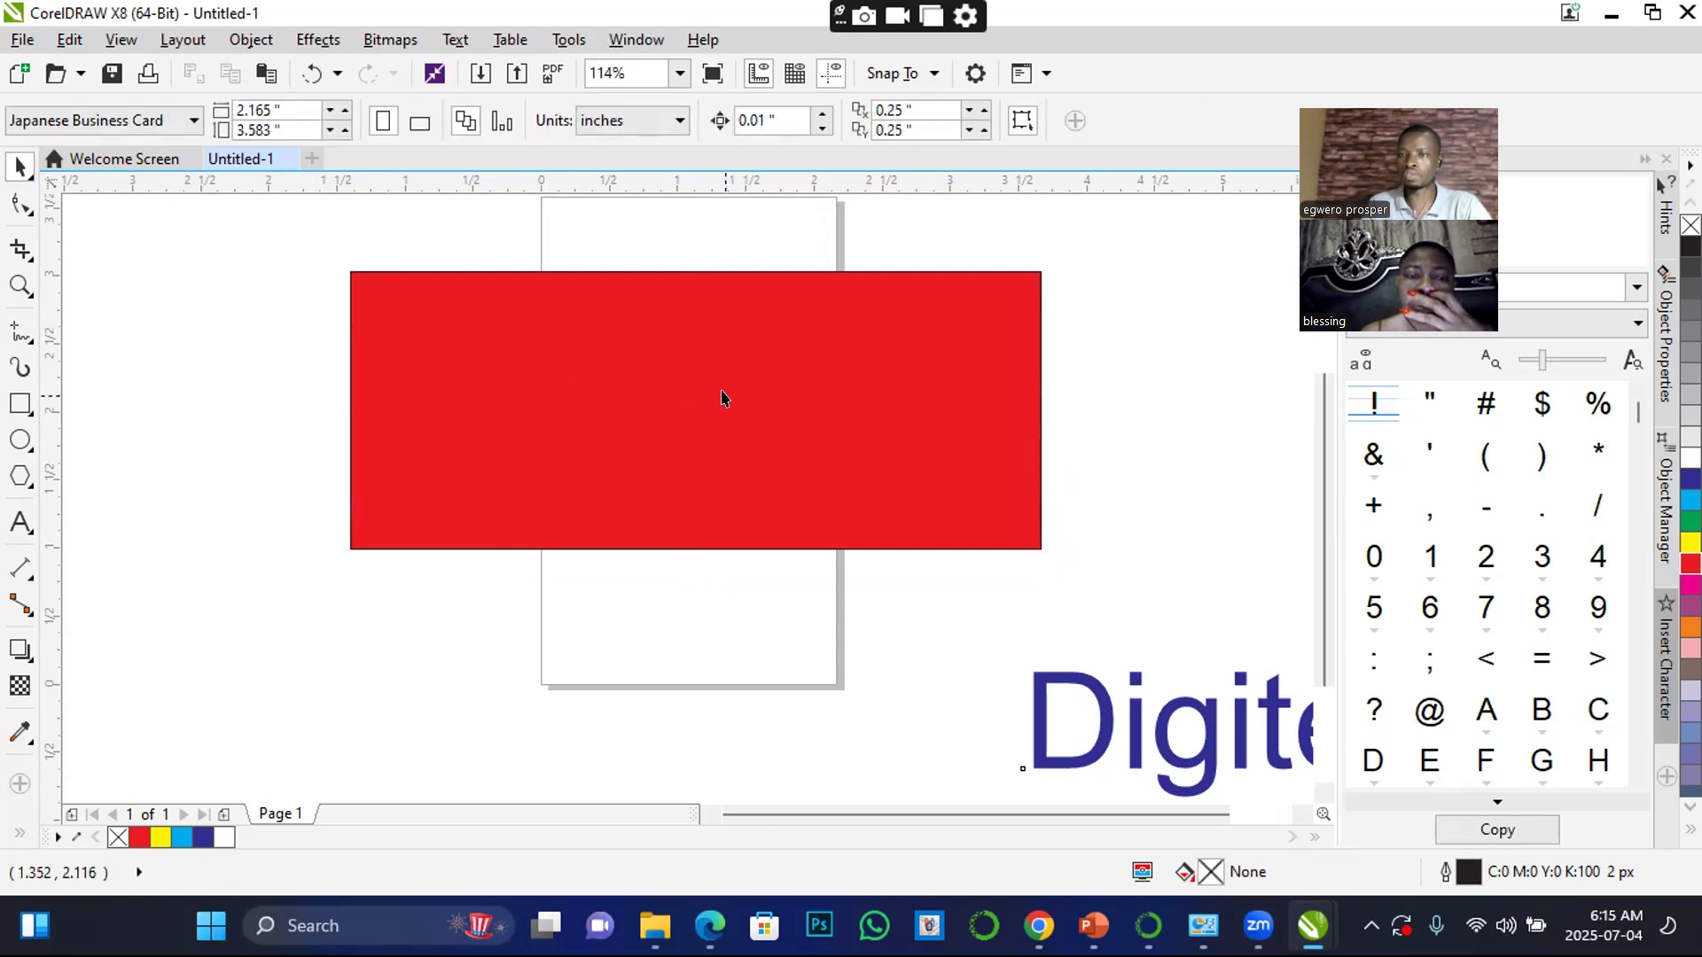
{"action": "left_click", "coordinate": [768, 381]}
{"action": "left_click", "coordinate": [793, 368]}
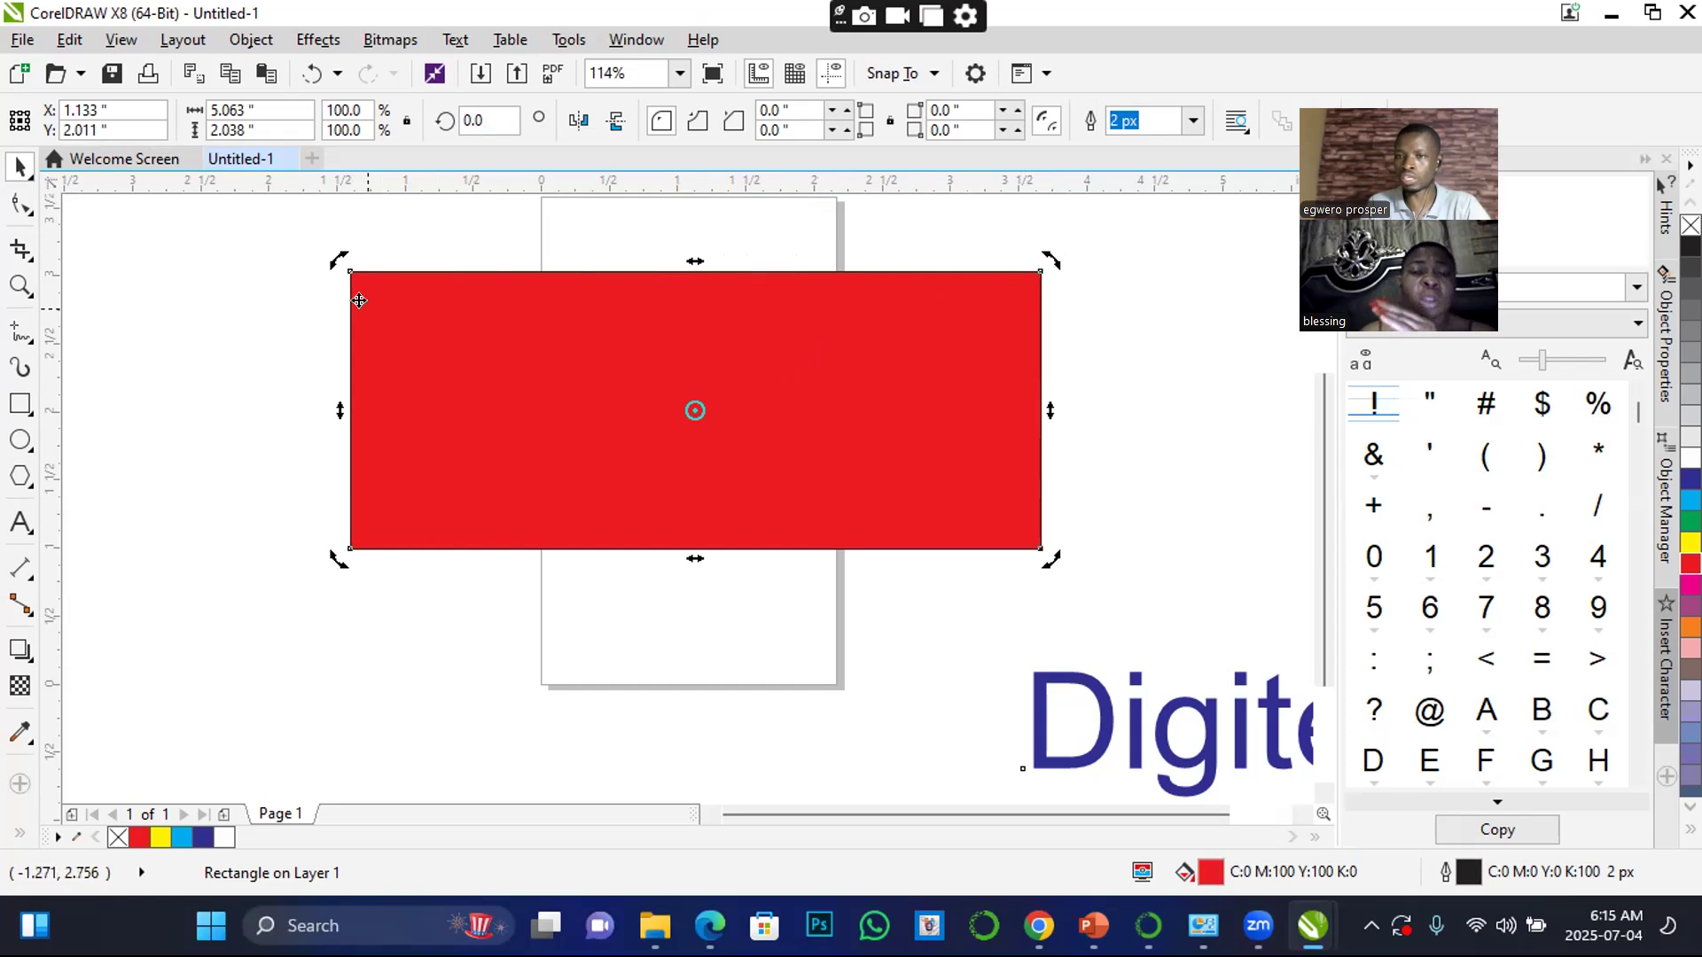
{"action": "left_click", "coordinate": [741, 229]}
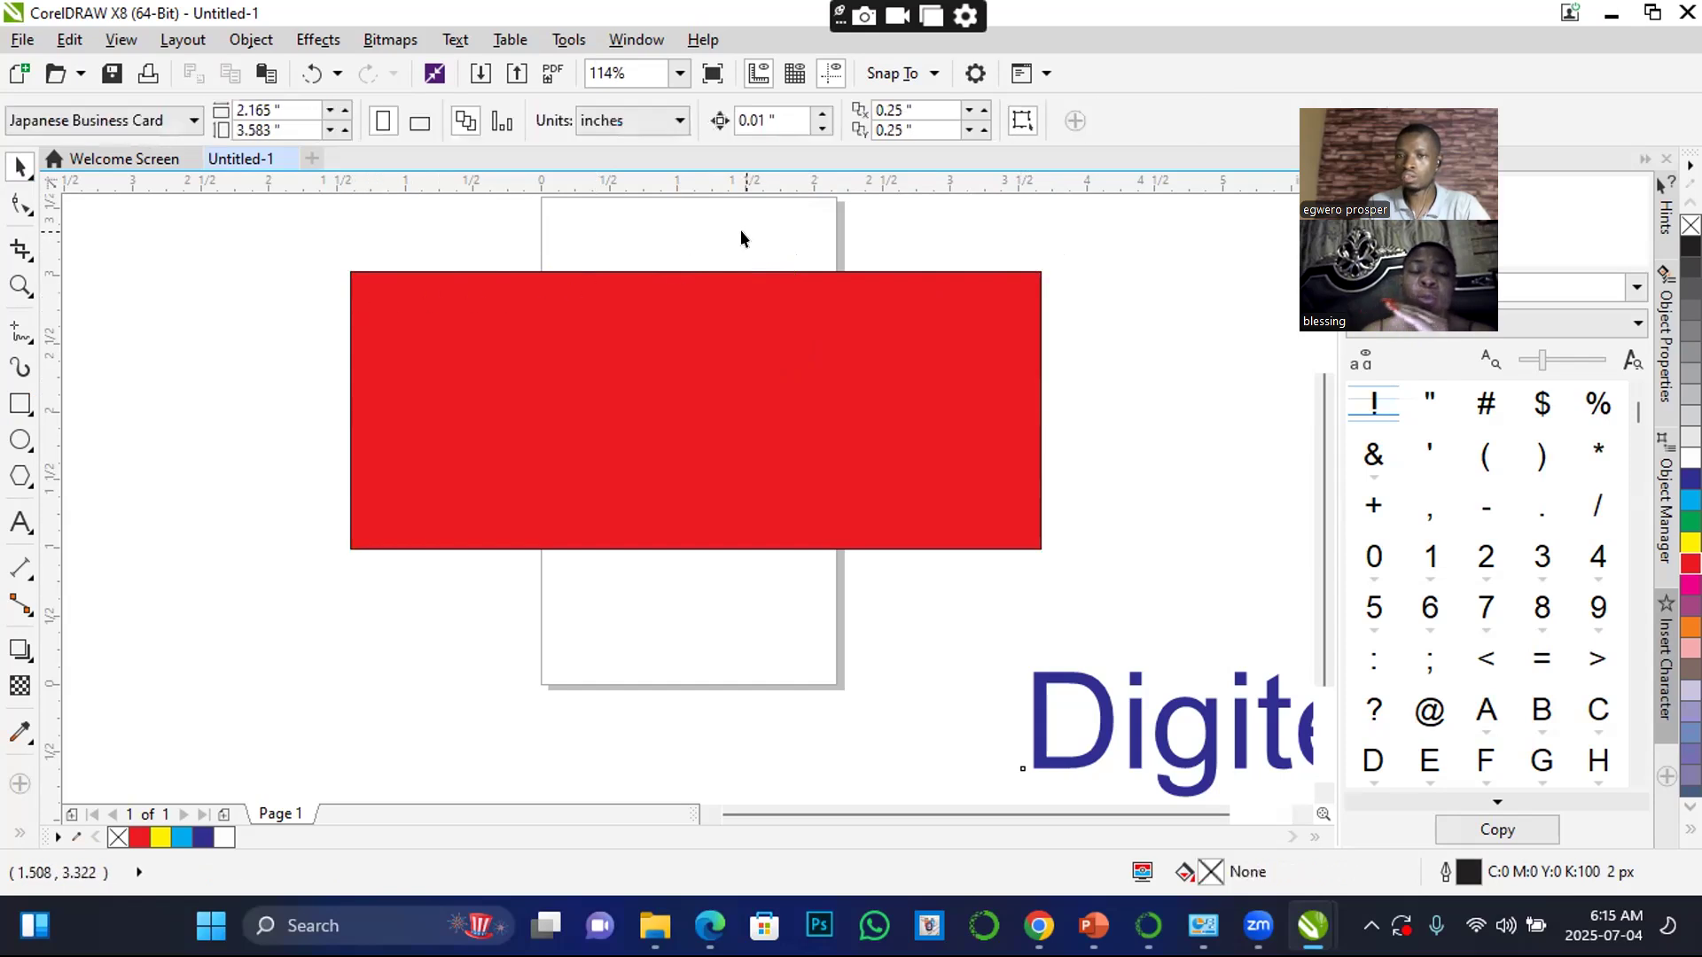
{"action": "left_click", "coordinate": [751, 371]}
{"action": "left_click", "coordinate": [751, 372]}
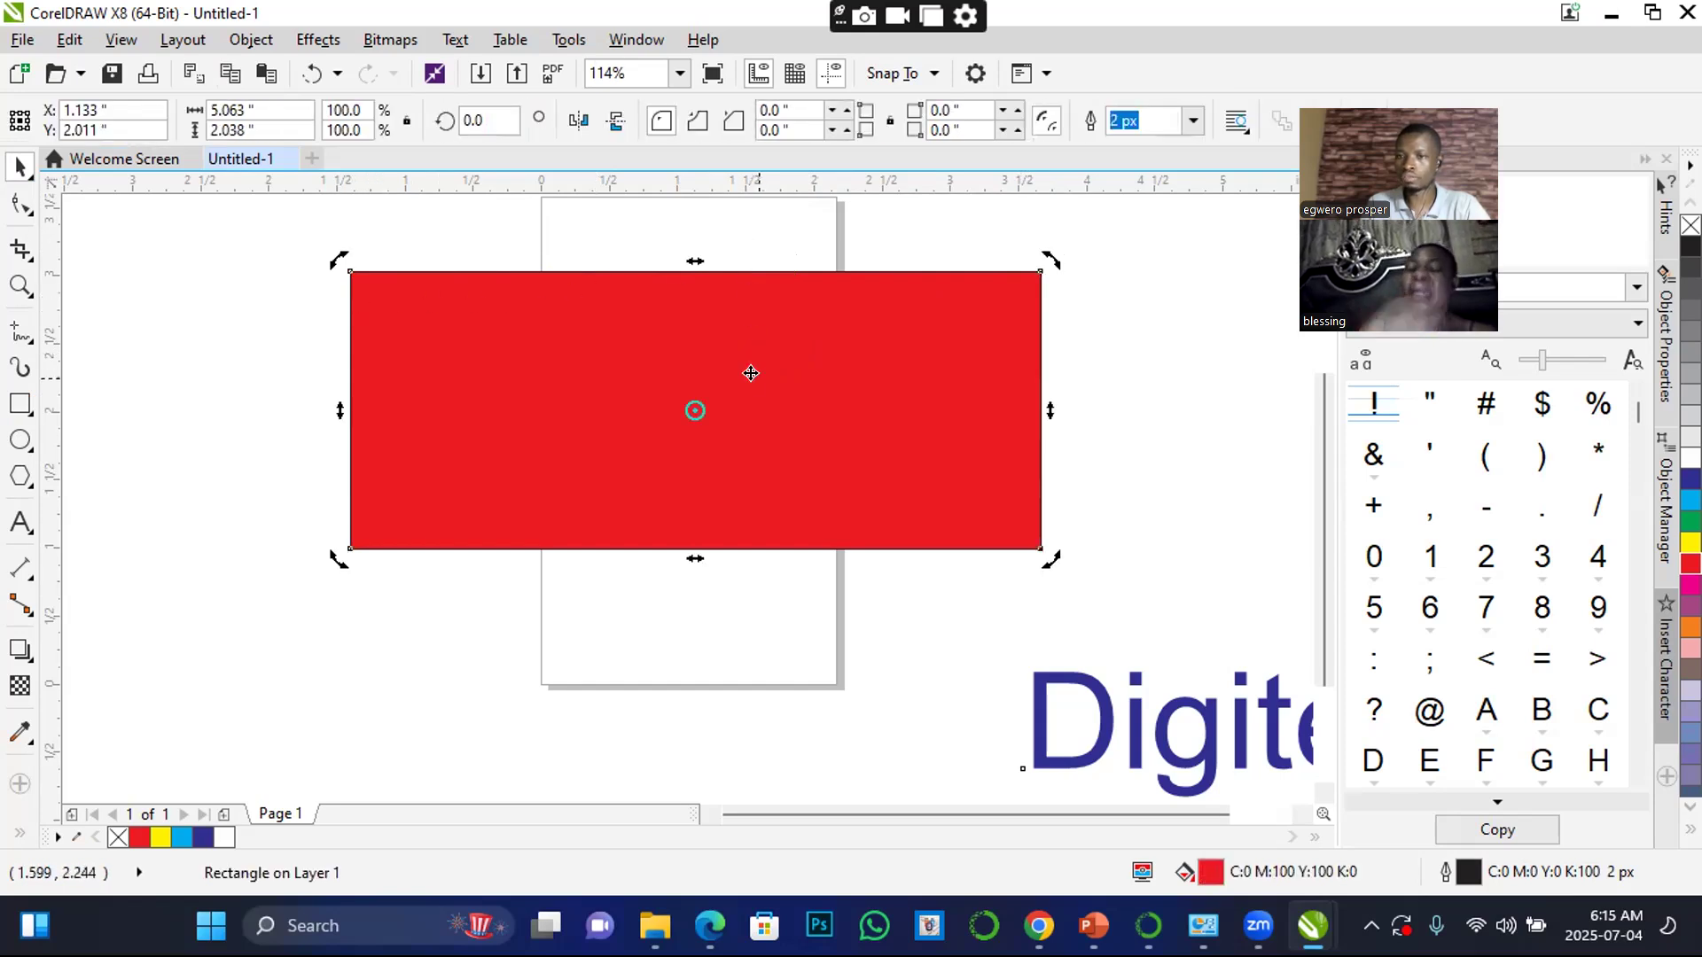
{"action": "left_click", "coordinate": [1182, 280]}
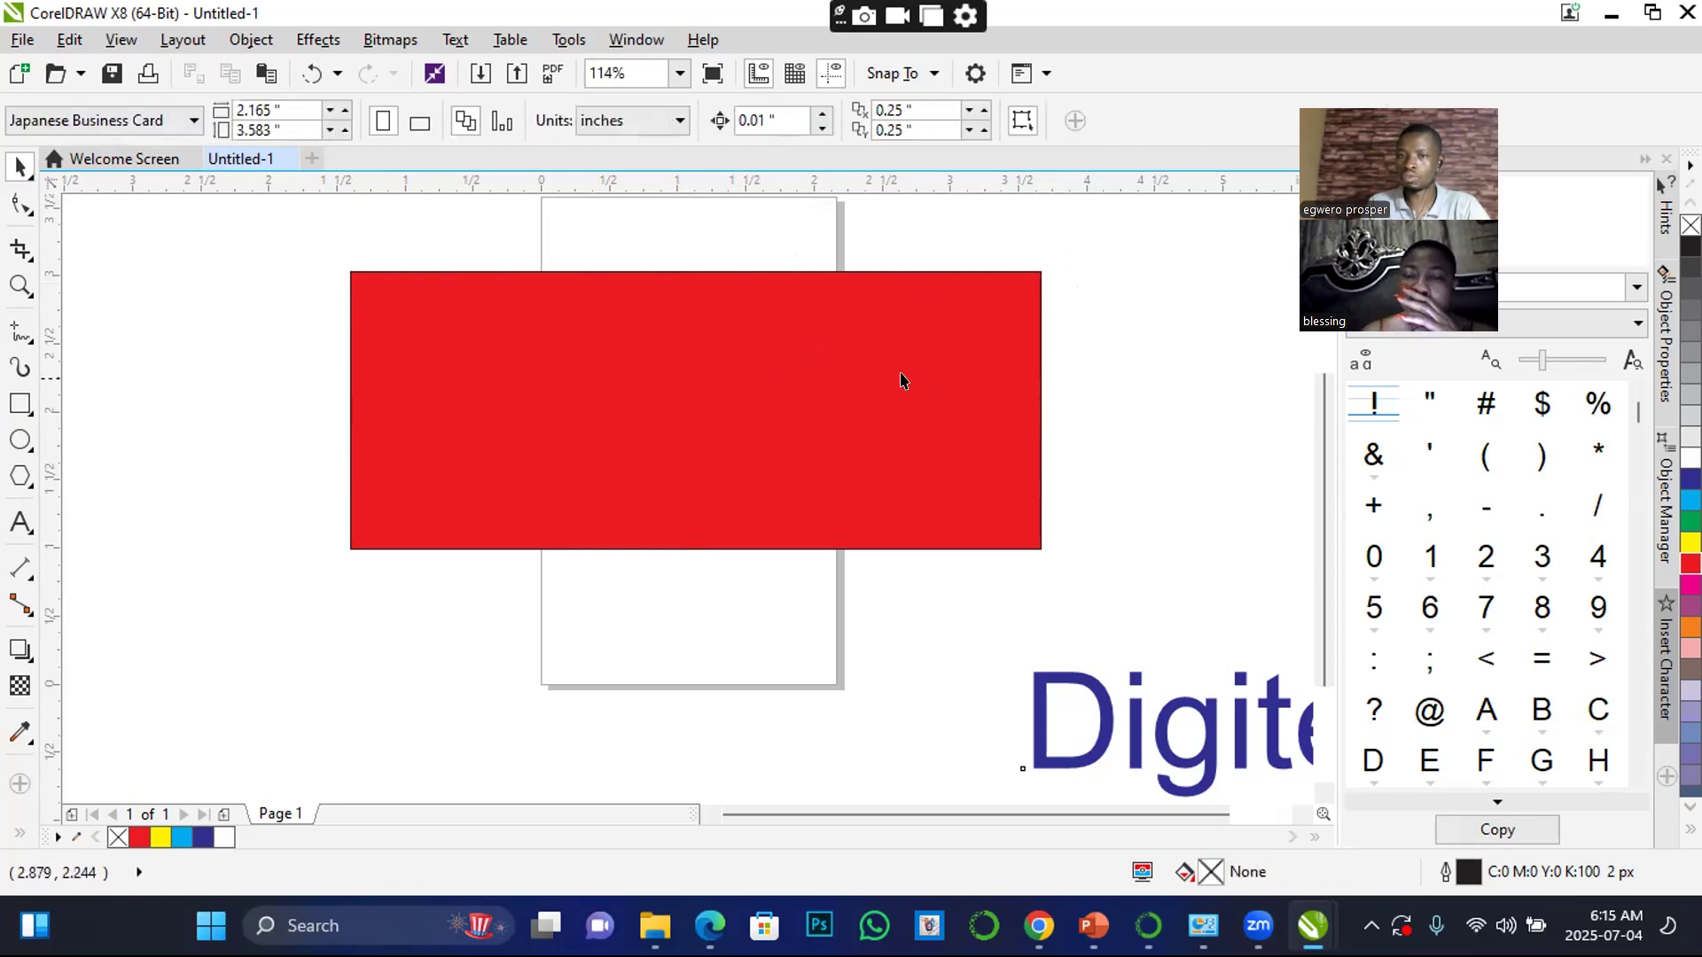
- Rotate the red rectangle counterclockwise to about 11.4° and back to nearly level at about 359.7°
{"action": "left_click", "coordinate": [852, 387]}
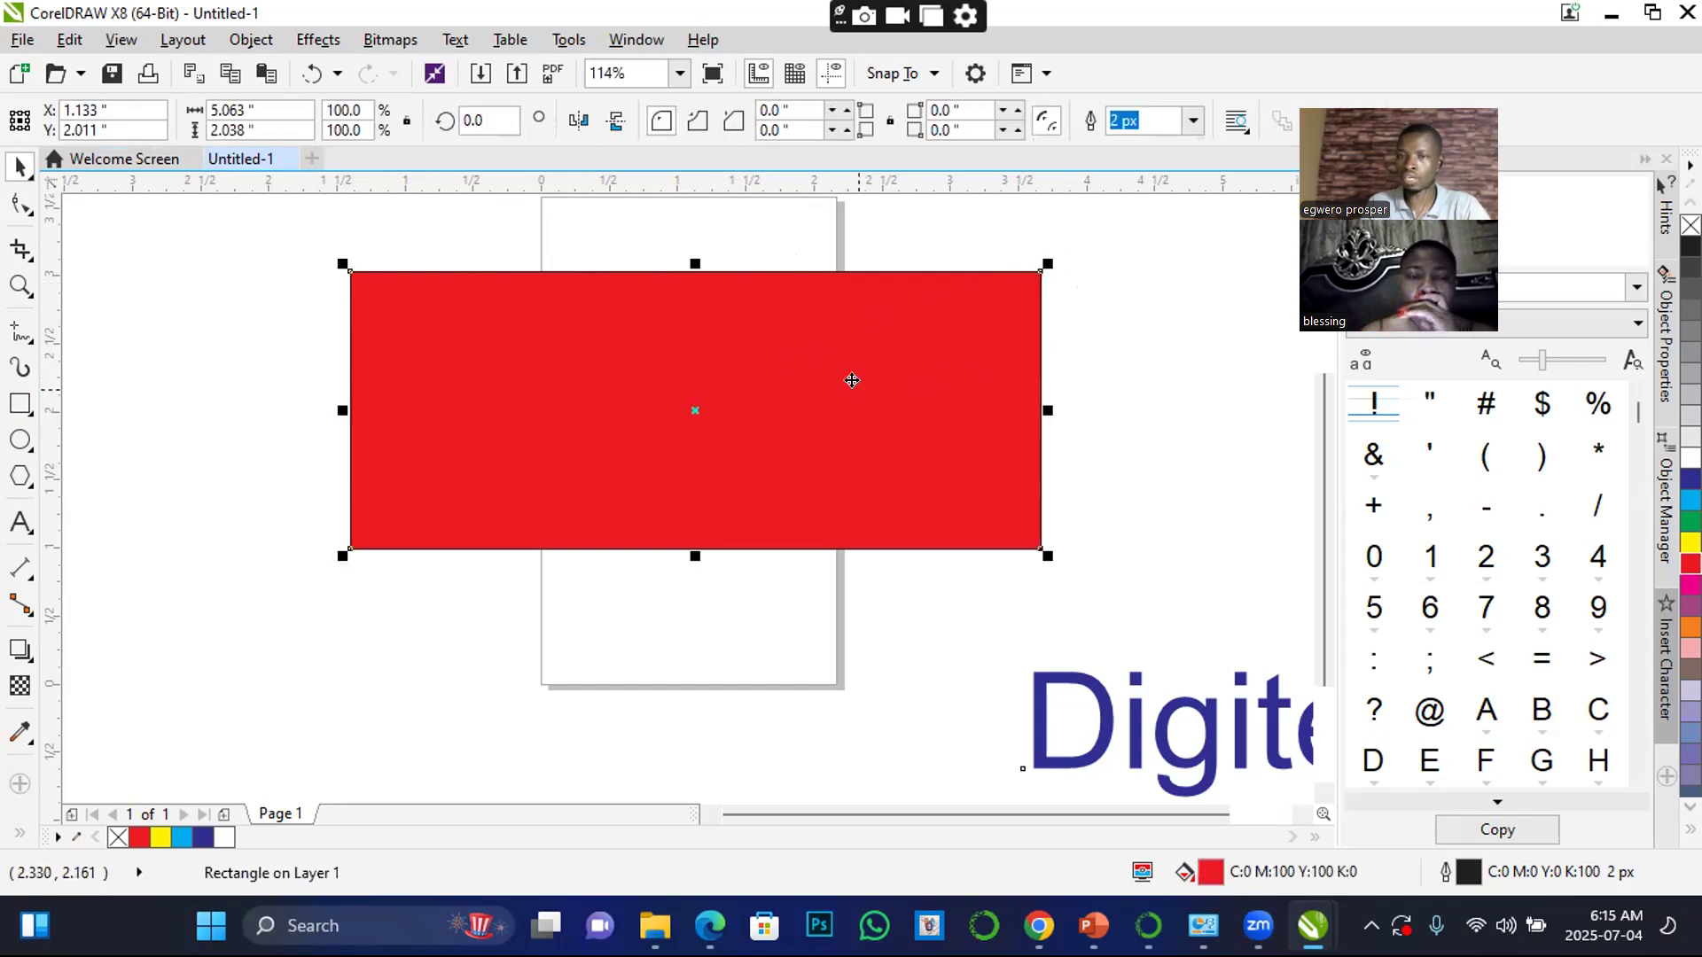
{"action": "left_click", "coordinate": [786, 373]}
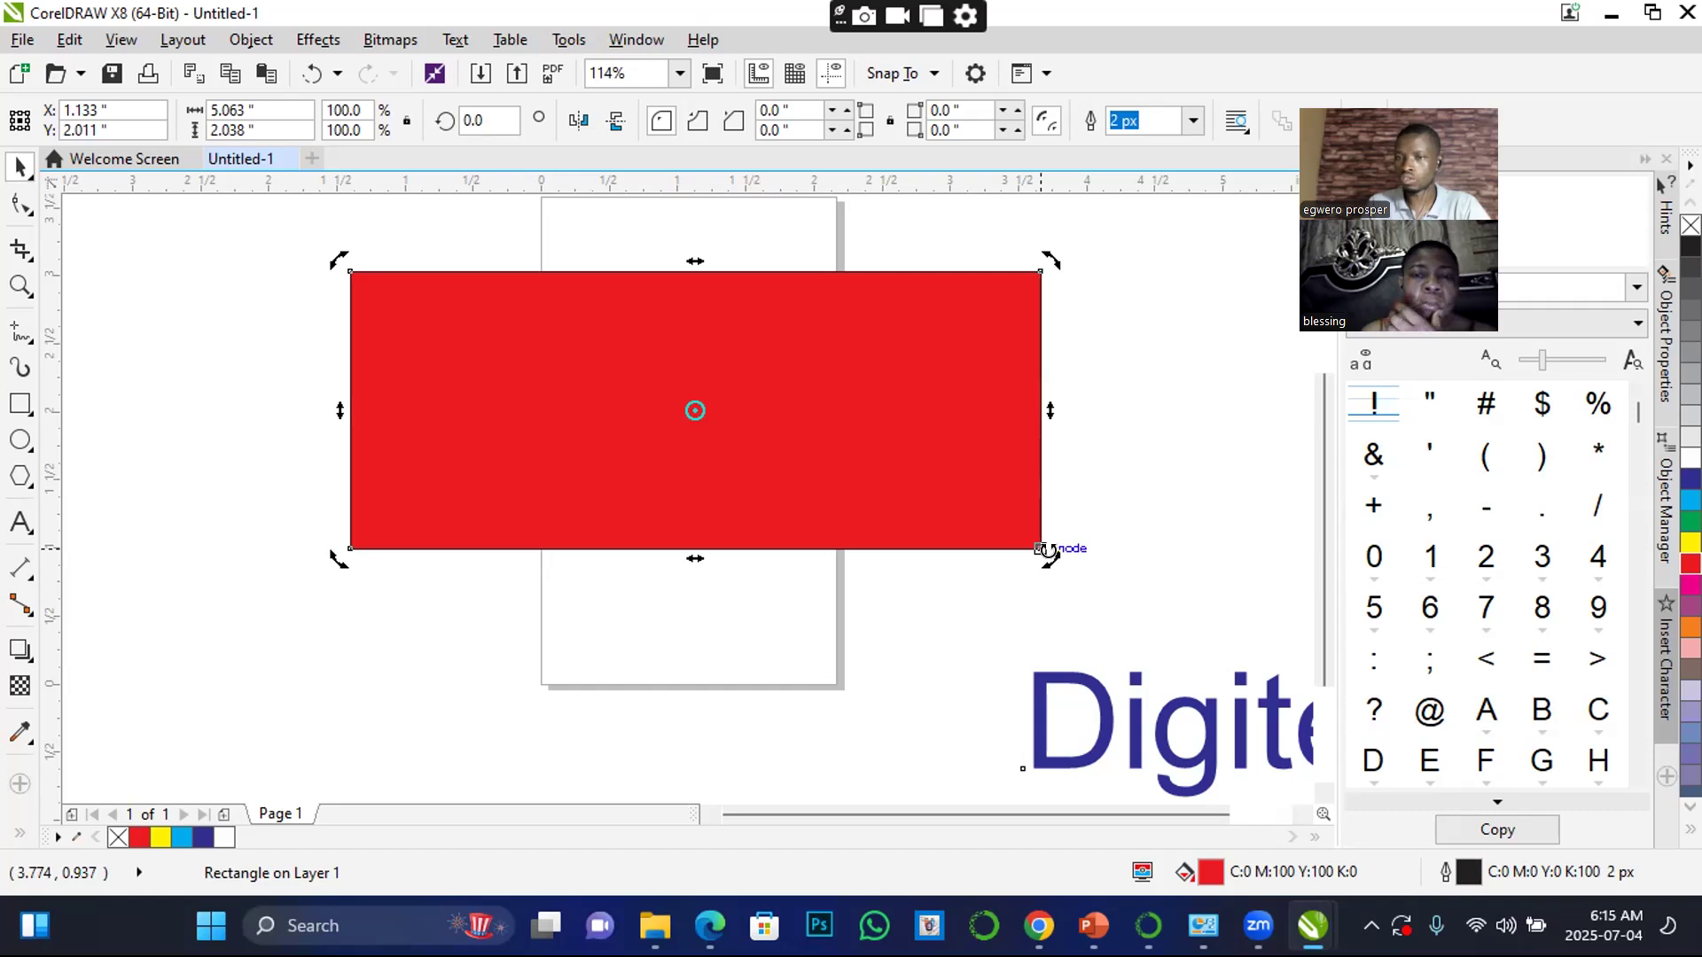
{"action": "left_click_drag", "start_coordinate": [1037, 260], "coordinate": [967, 215]}
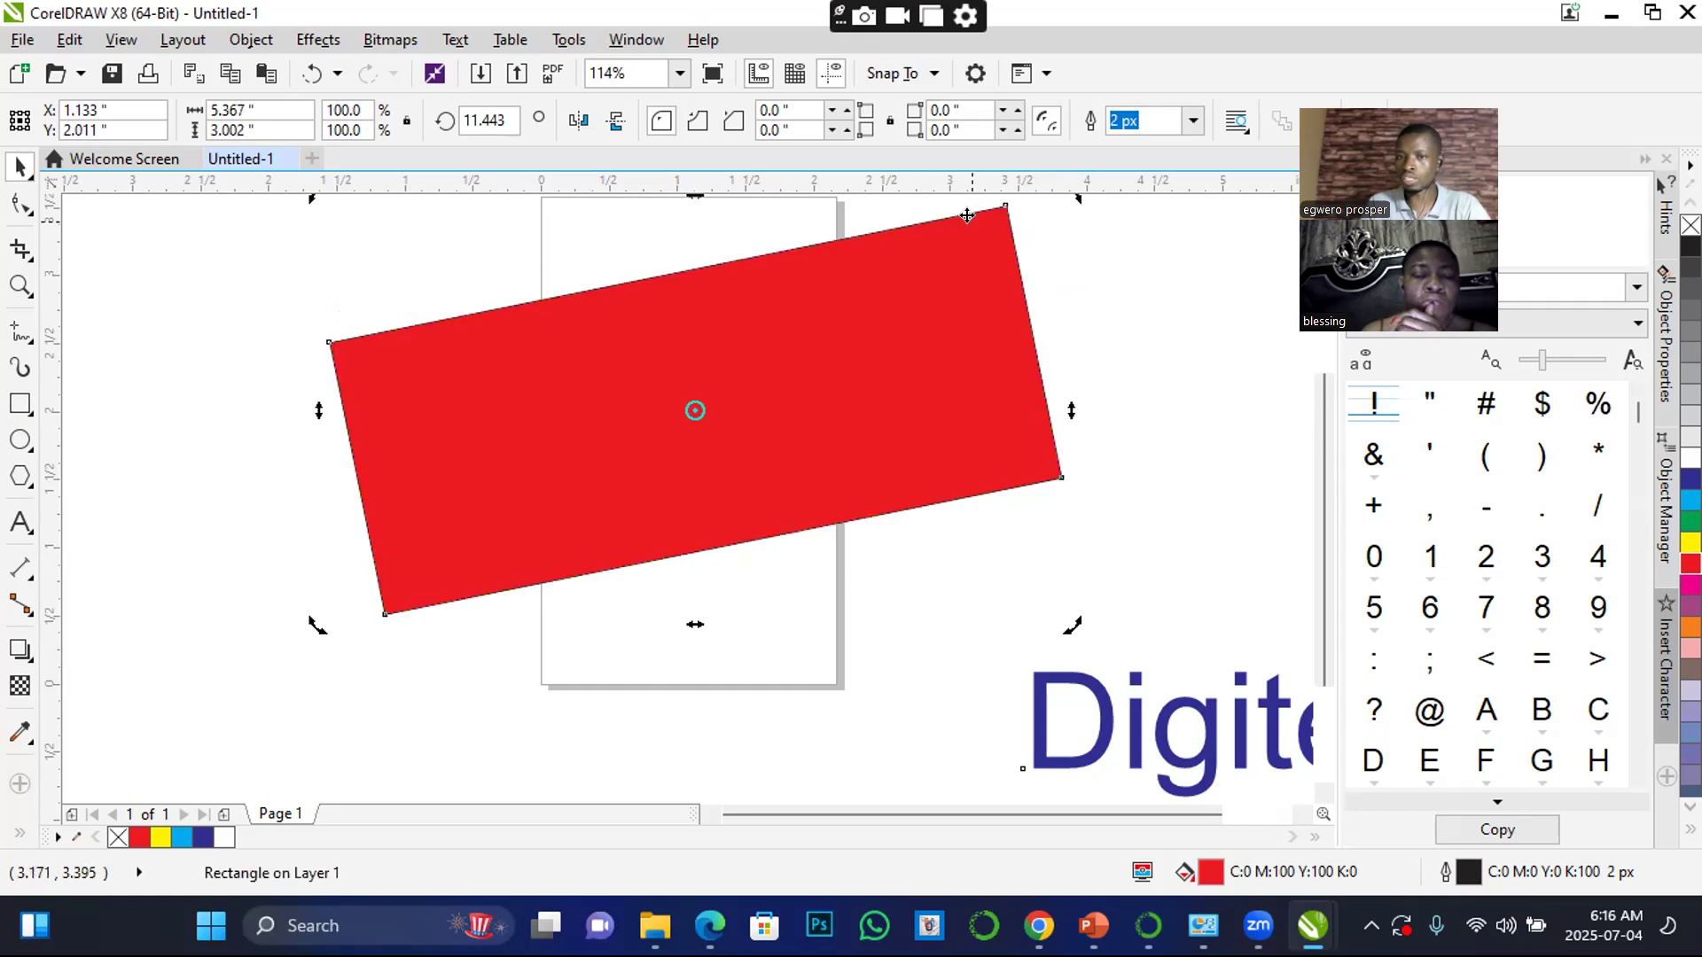
{"action": "left_click_drag", "start_coordinate": [1075, 200], "coordinate": [1101, 291]}
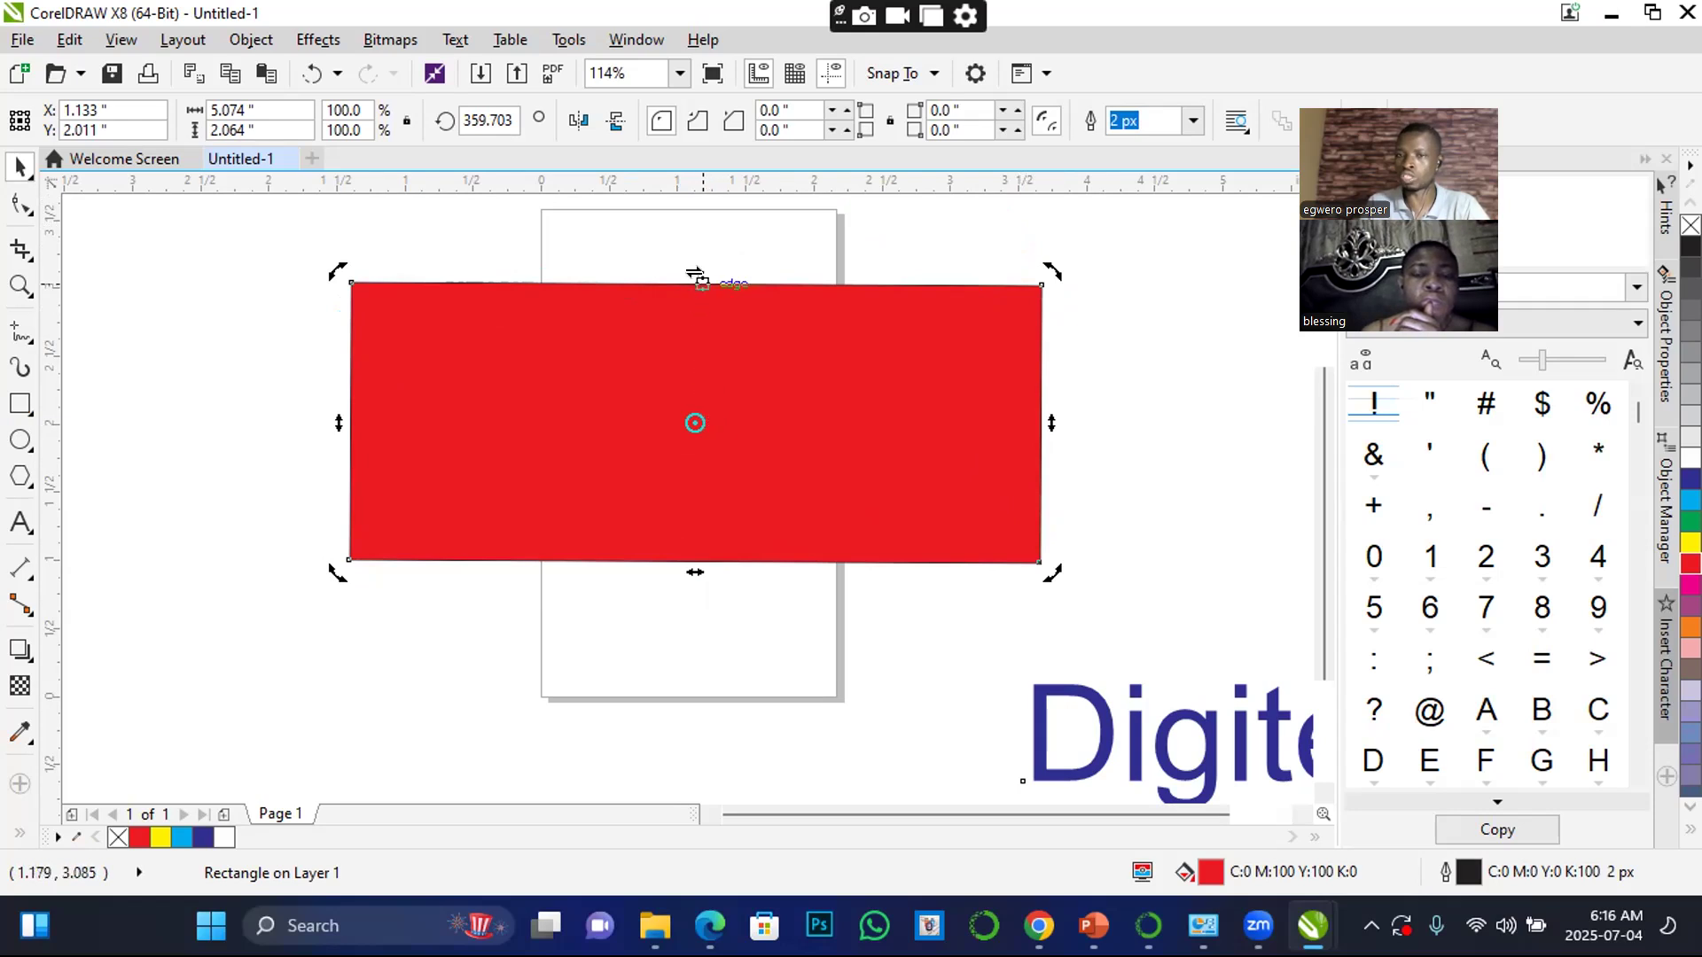
- Skew the red rectangle horizontally and vertically into a parallelogram about 7.653" by 2.311", positioned at about X 1.314", Y 2.338"
{"action": "left_click_drag", "start_coordinate": [694, 271], "coordinate": [954, 286]}
{"action": "left_click_drag", "start_coordinate": [963, 392], "coordinate": [875, 380]}
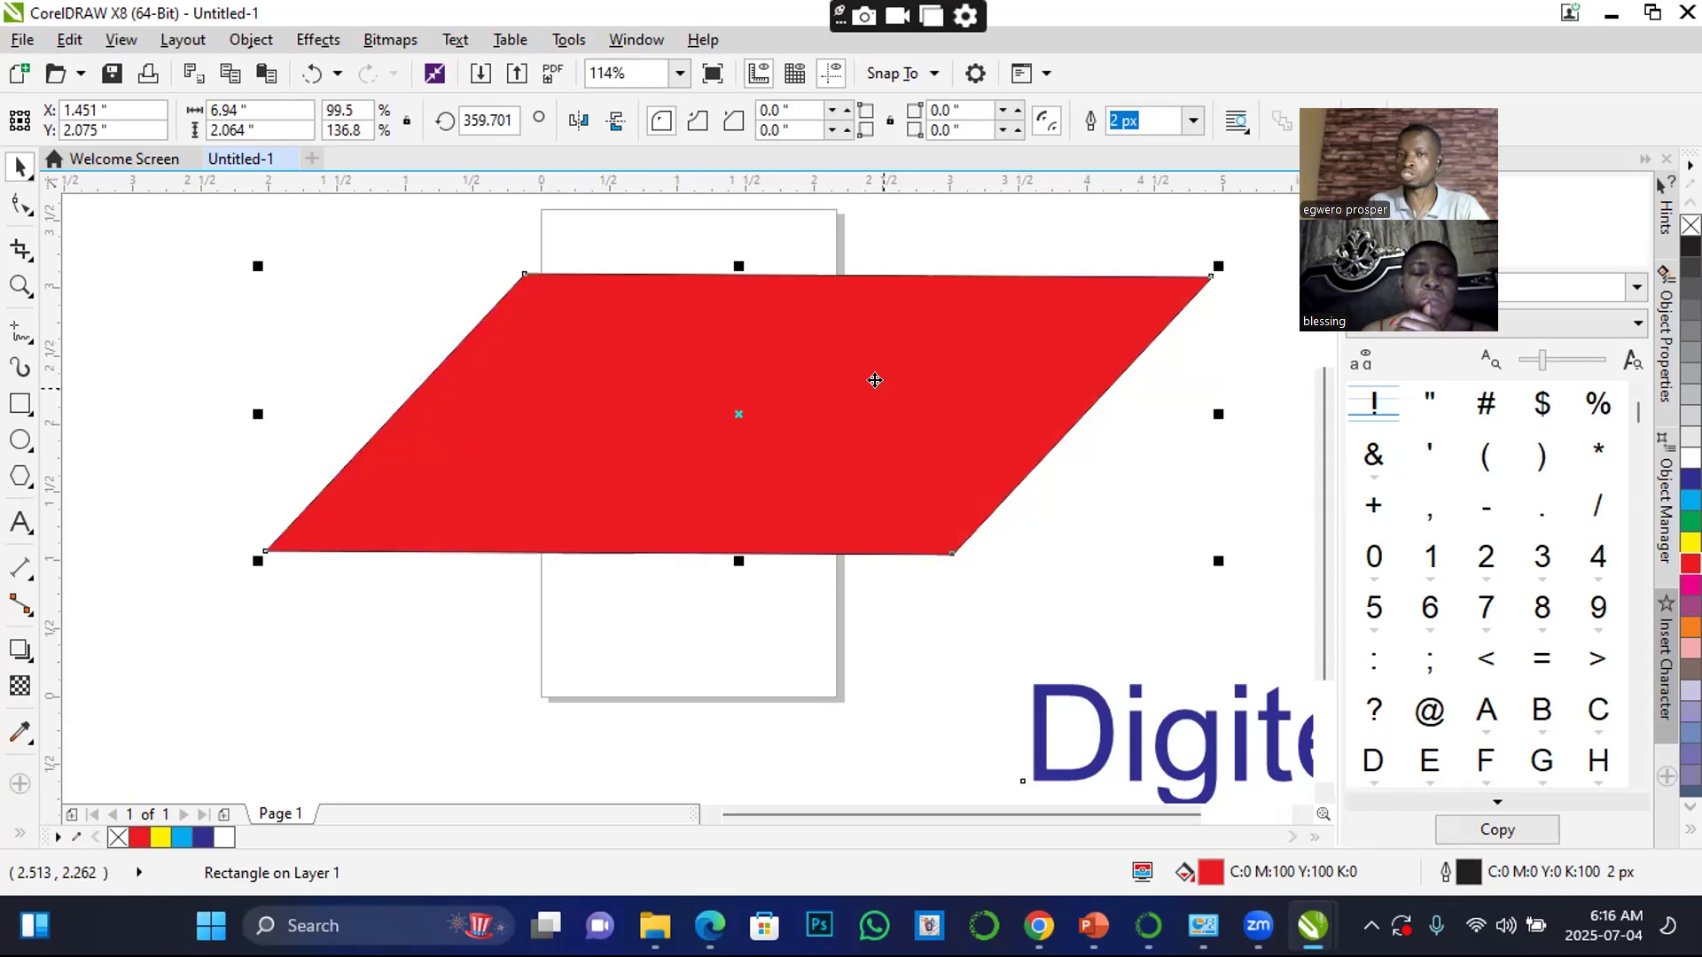
{"action": "left_click", "coordinate": [847, 437]}
{"action": "left_click_drag", "start_coordinate": [736, 562], "coordinate": [630, 573]}
{"action": "left_click_drag", "start_coordinate": [149, 400], "coordinate": [214, 300]}
{"action": "left_click_drag", "start_coordinate": [579, 370], "coordinate": [611, 388]}
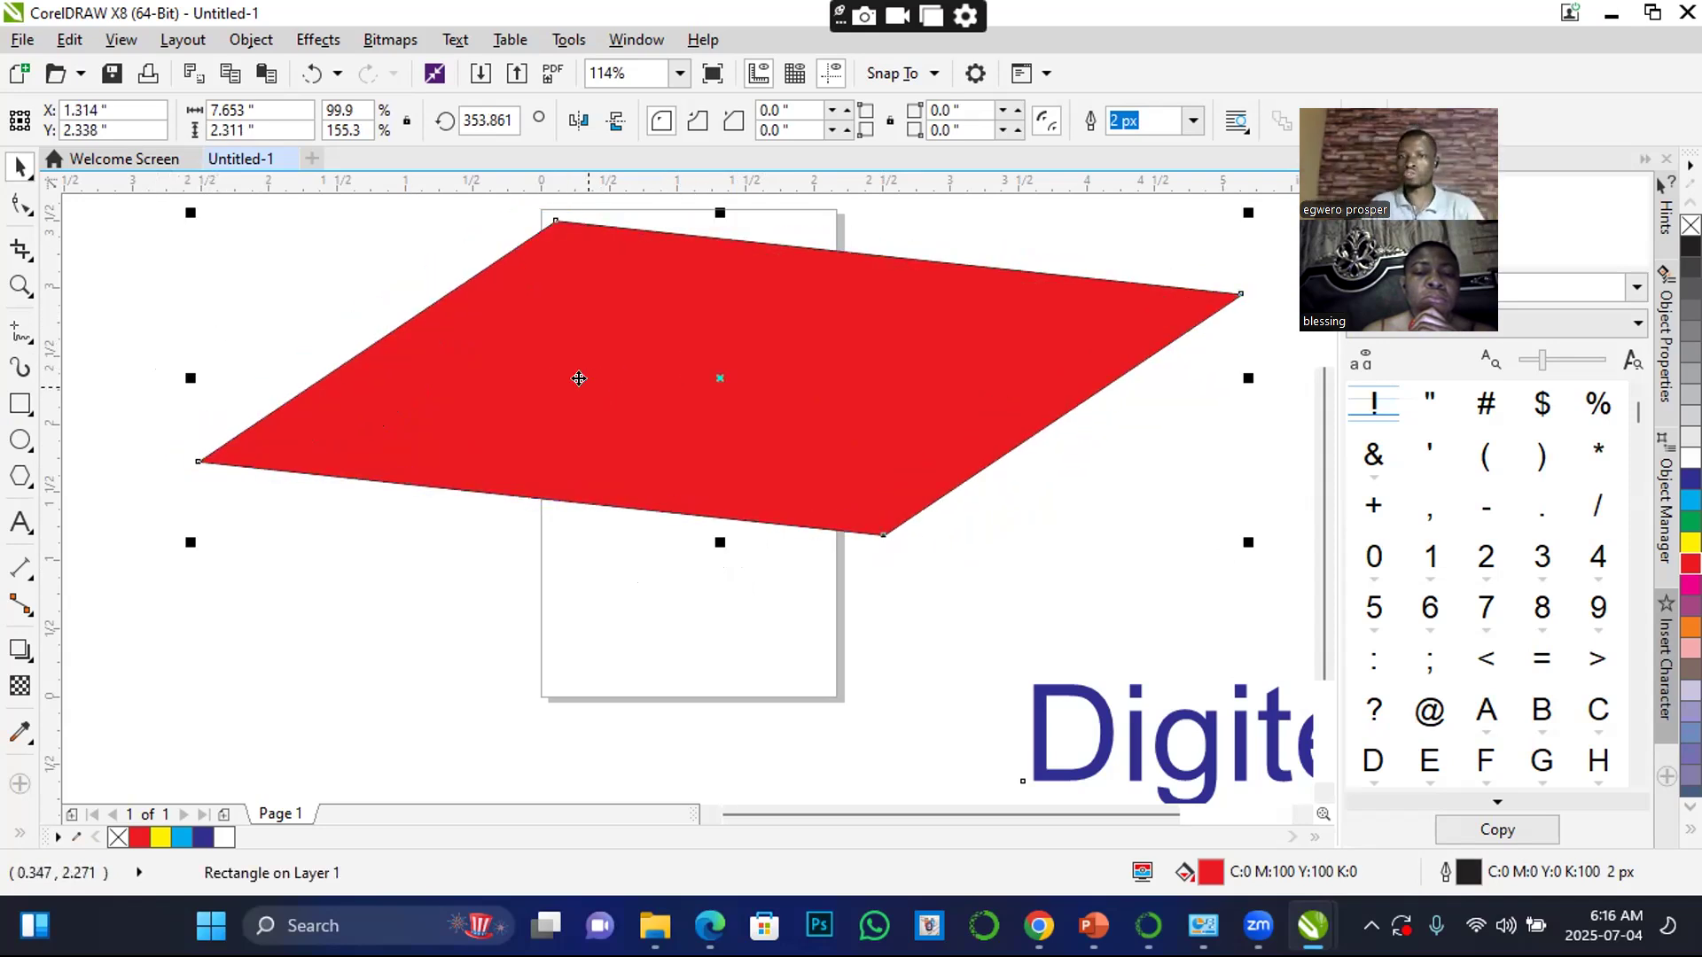
- Draw a narrow vertical rectangle about 0.183" by 1.992" at the parallelogram's left corner and fill it blue (C:100 M:100 Y:0 K:0)
{"action": "left_click", "coordinate": [21, 406]}
{"action": "left_click_drag", "start_coordinate": [297, 446], "coordinate": [320, 718]}
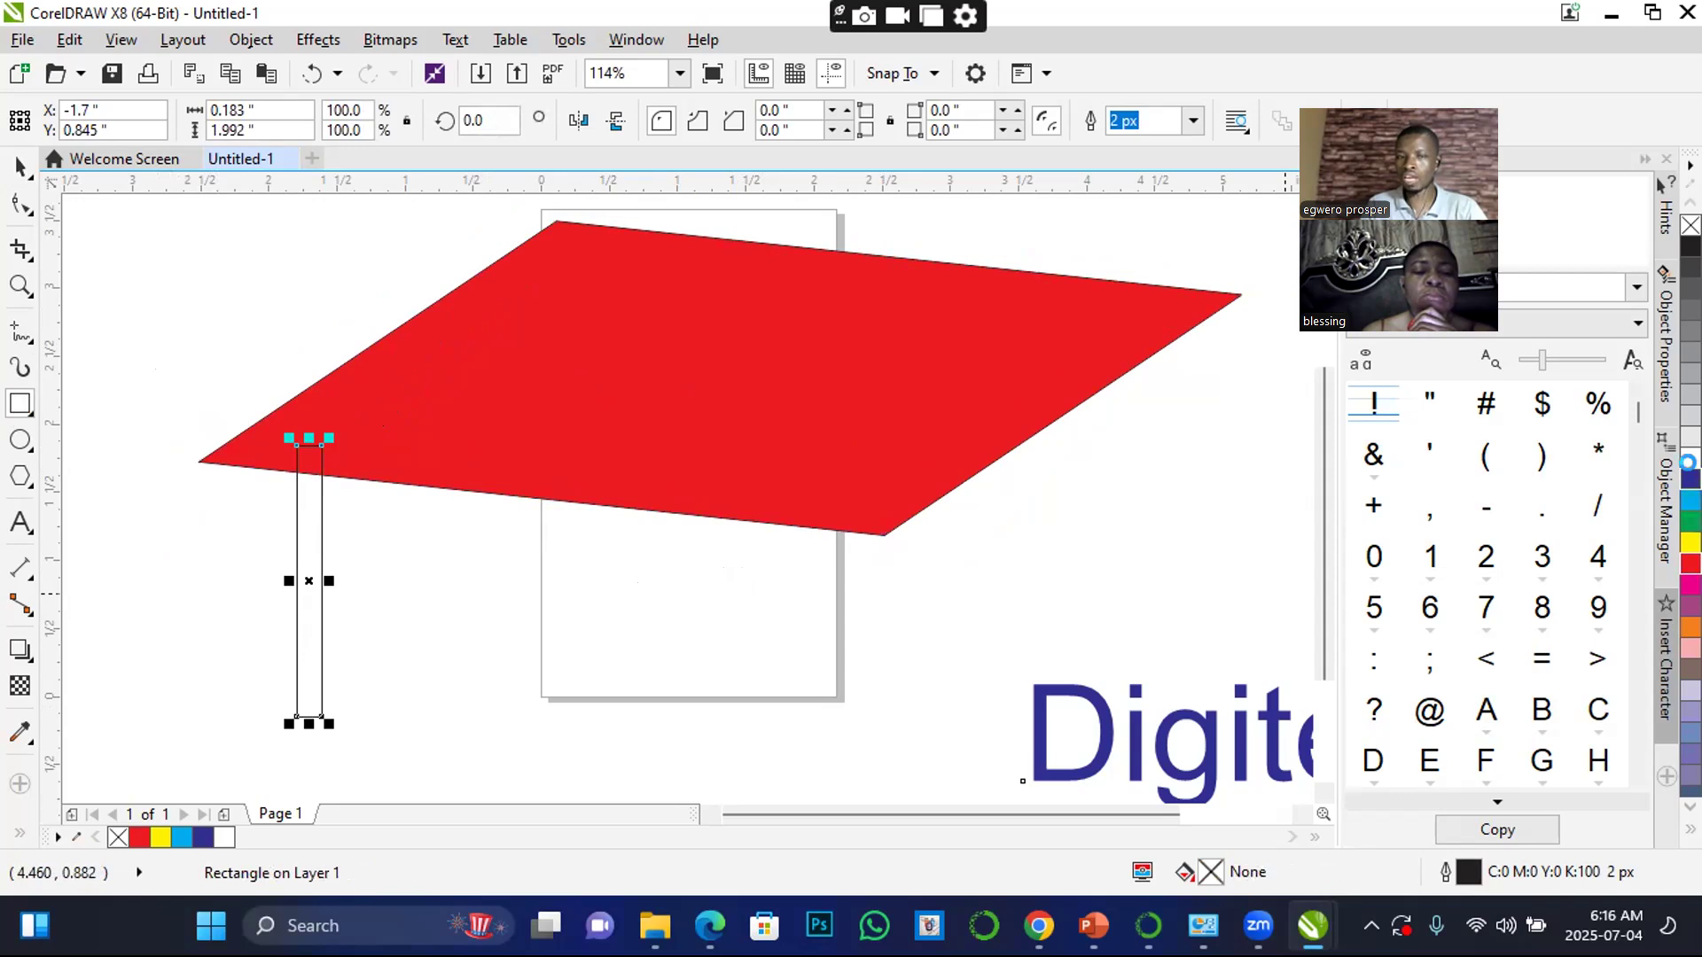
{"action": "left_click", "coordinate": [203, 837]}
{"action": "left_click", "coordinate": [21, 166]}
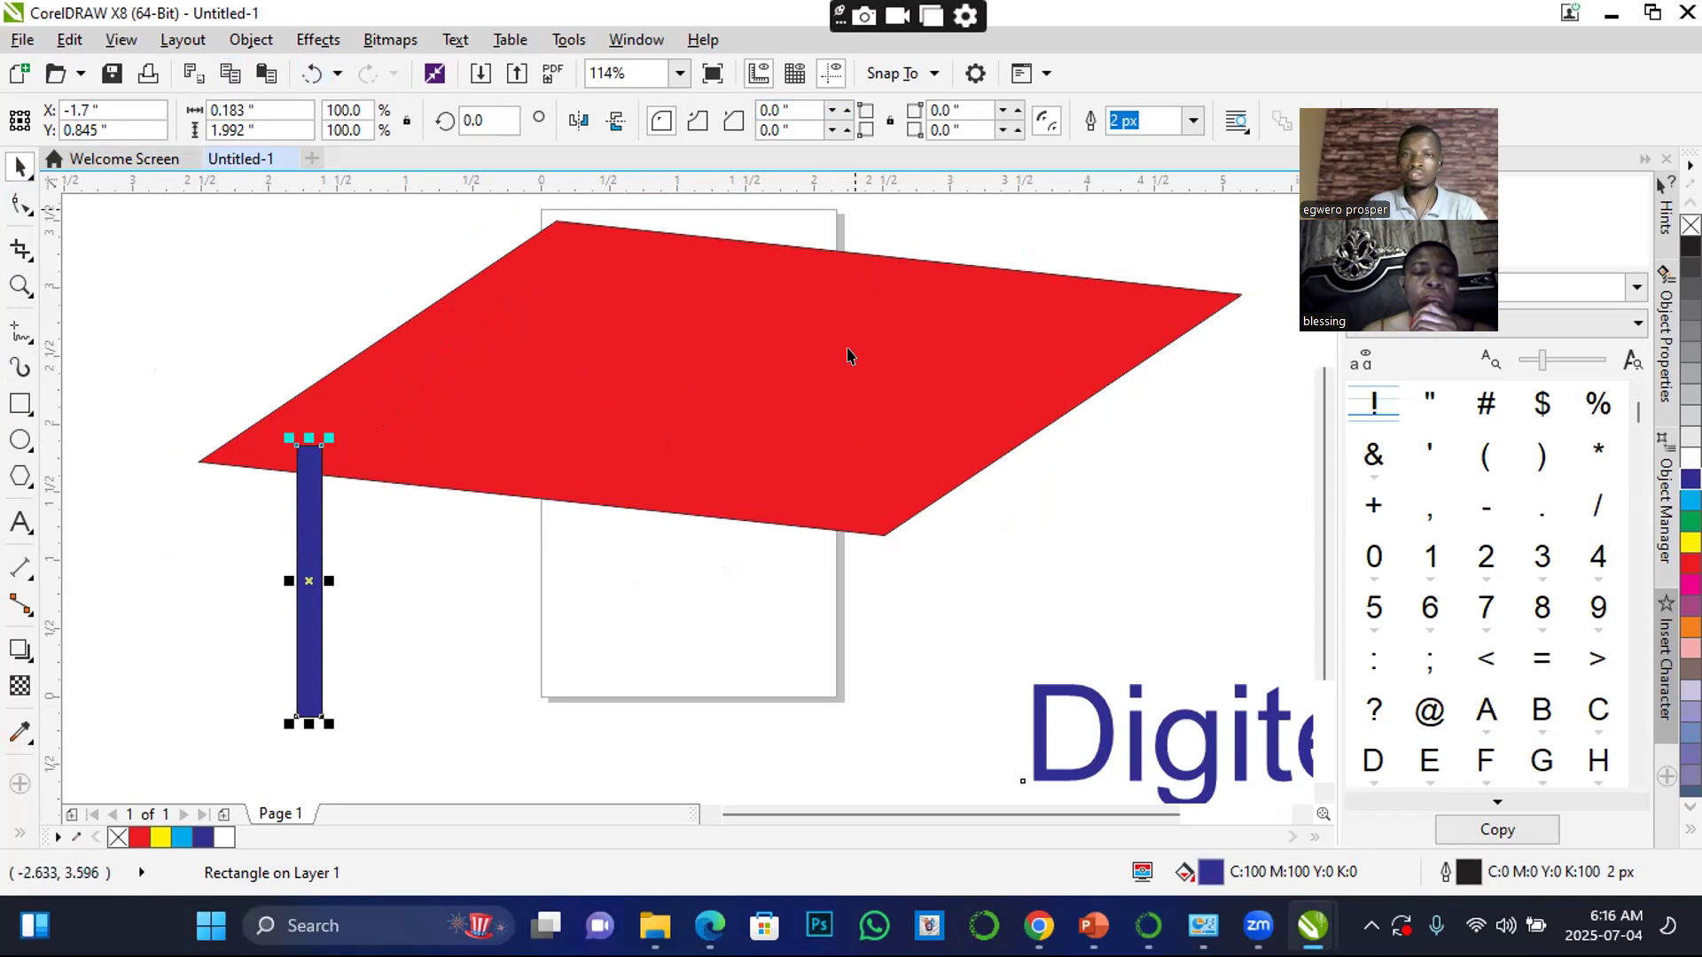
- Send the blue leg to the back of the page, behind the red parallelogram
{"action": "left_click", "coordinate": [230, 42]}
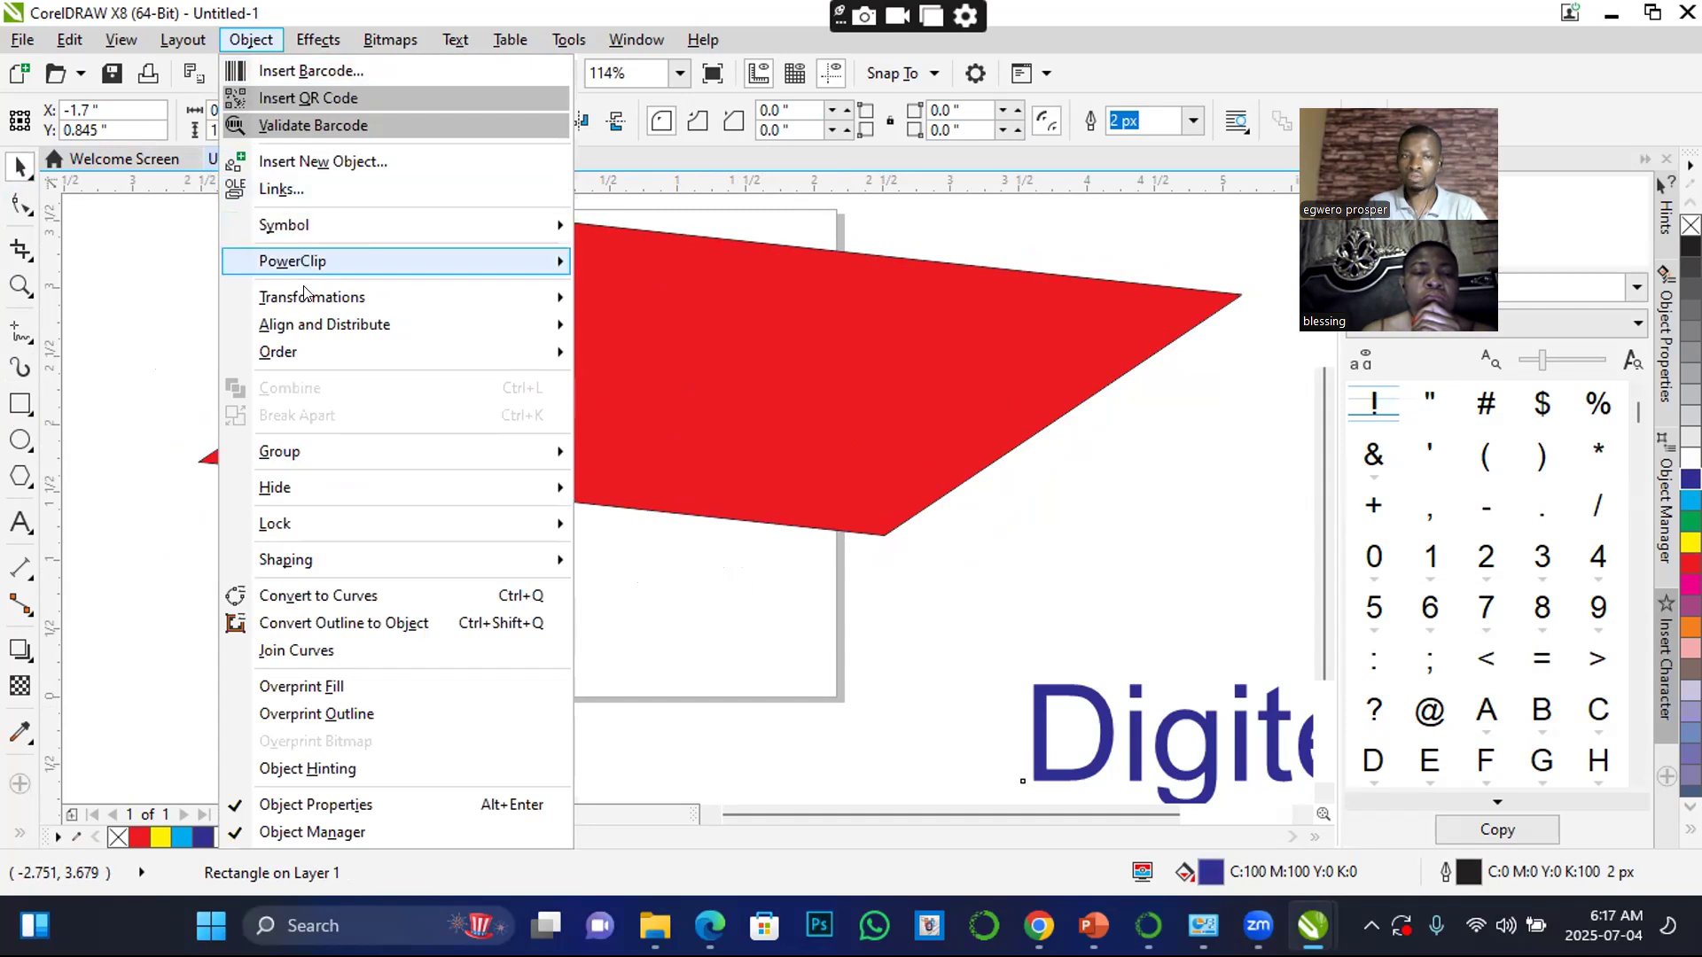
{"action": "mouse_move", "coordinate": [285, 352]}
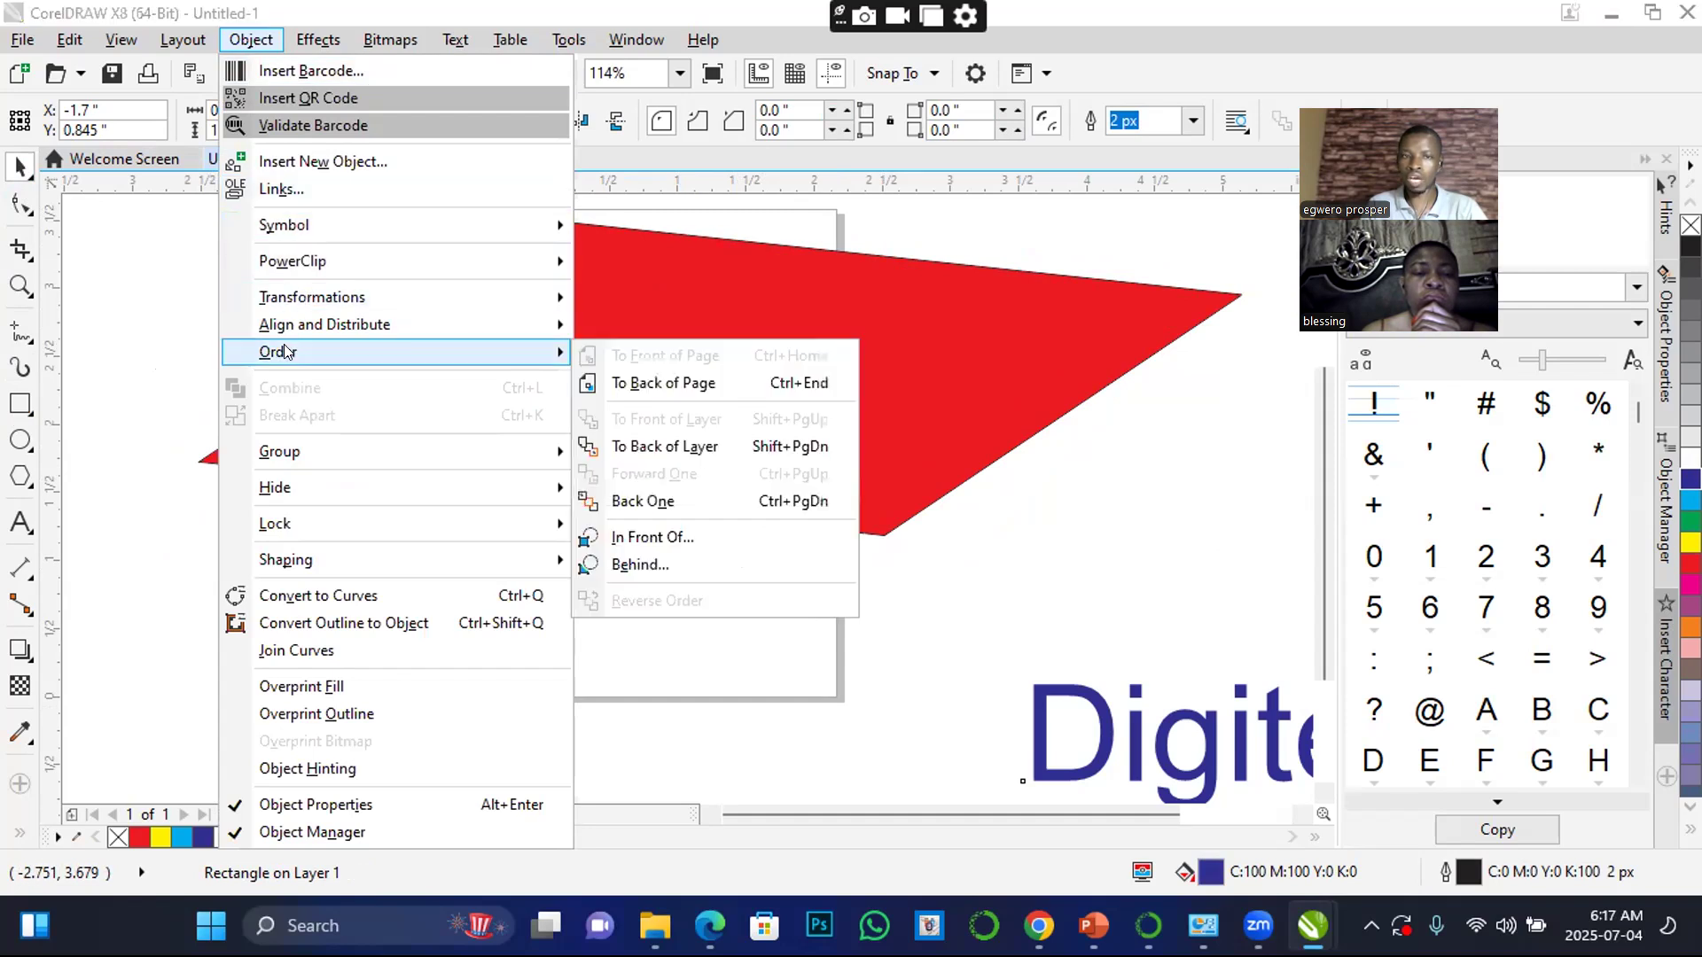
{"action": "left_click", "coordinate": [678, 383]}
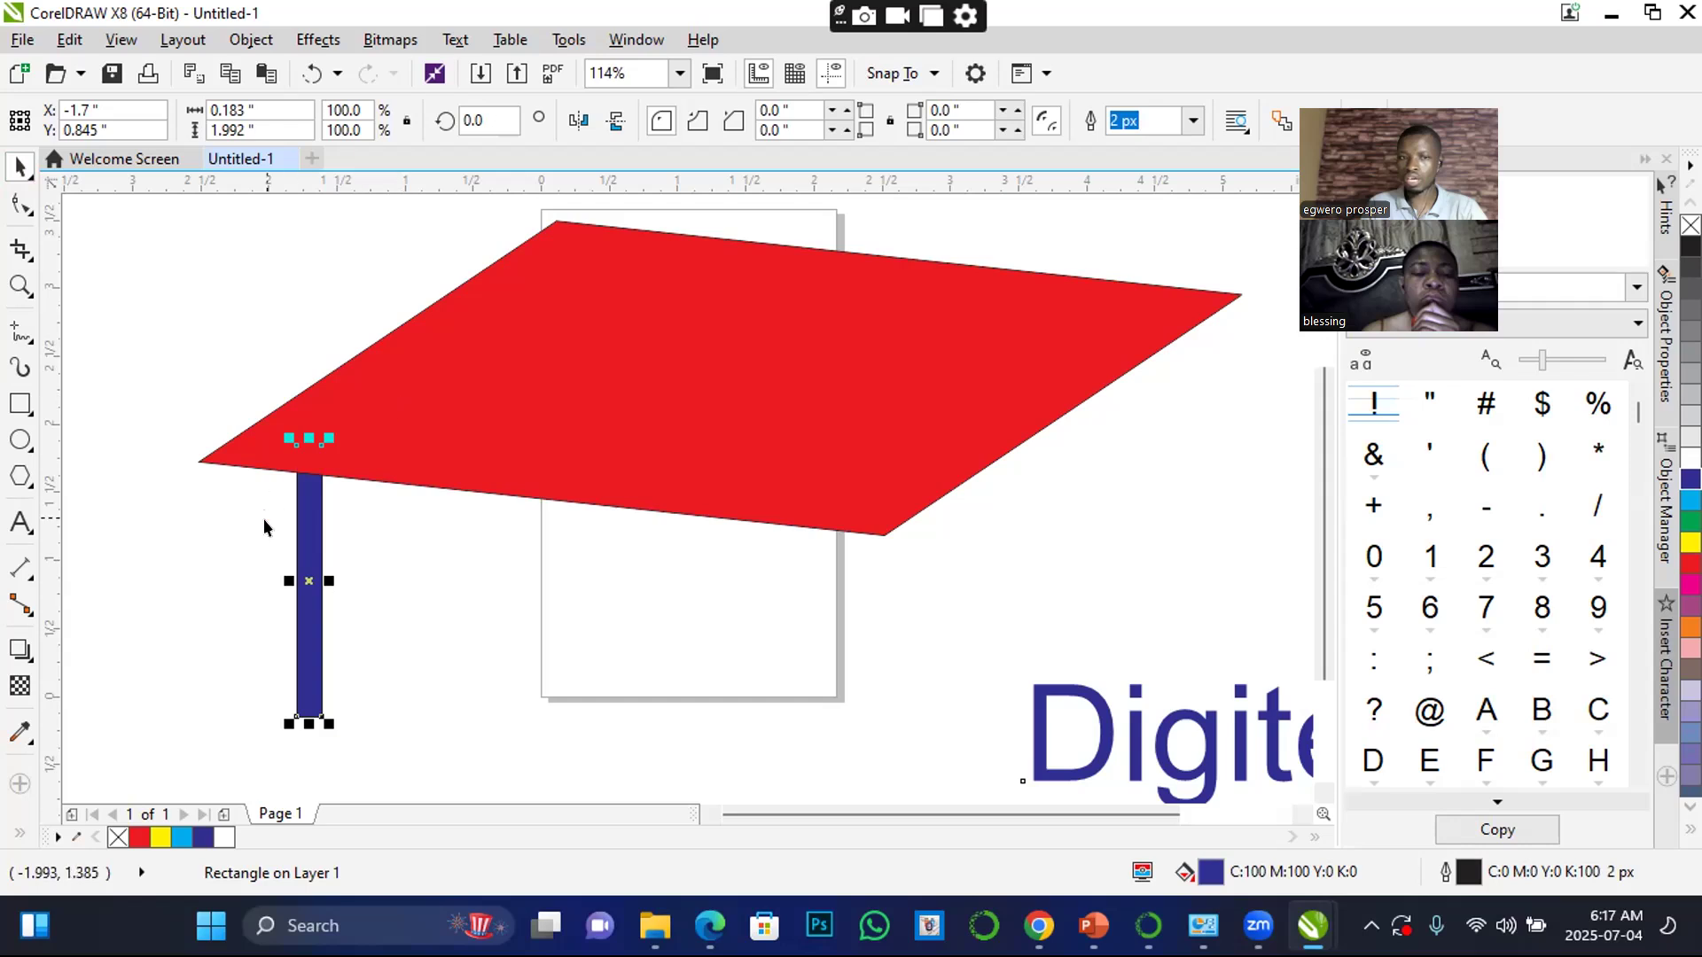
- Place three copies of the blue leg under the red tabletop, the last at about X 0.192", Y 1.577", and reselect the original leg
{"action": "left_click_drag", "start_coordinate": [309, 548], "coordinate": [565, 450]}
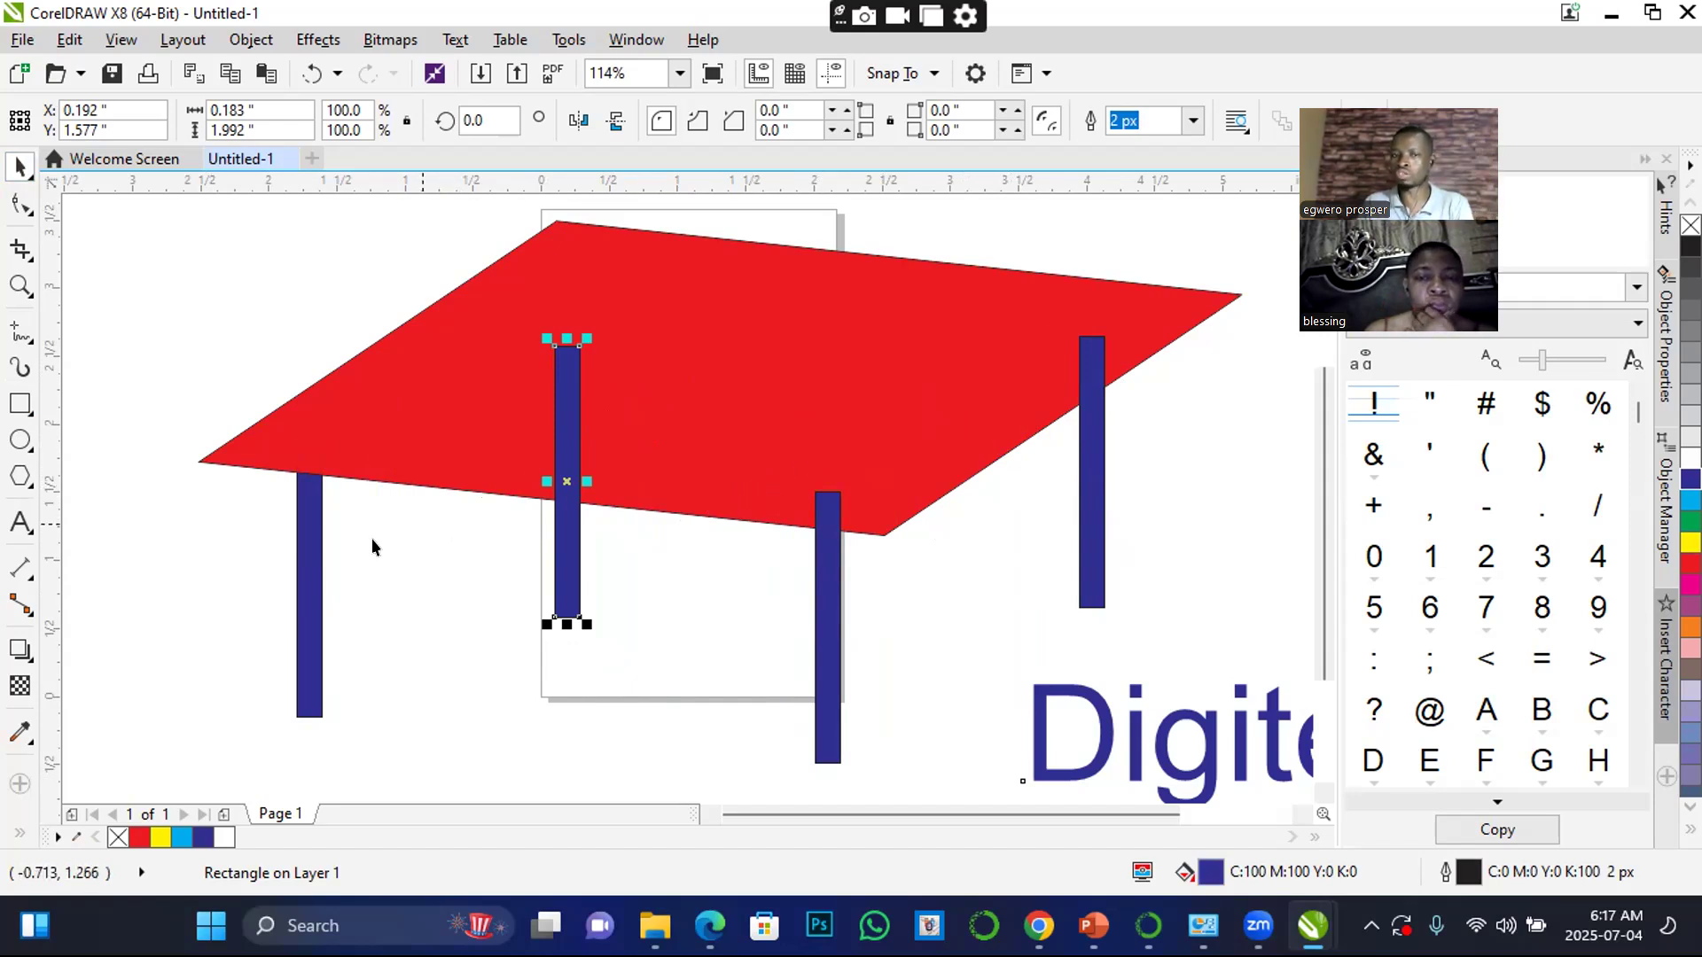
{"action": "left_click", "coordinate": [347, 586]}
{"action": "left_click", "coordinate": [300, 607]}
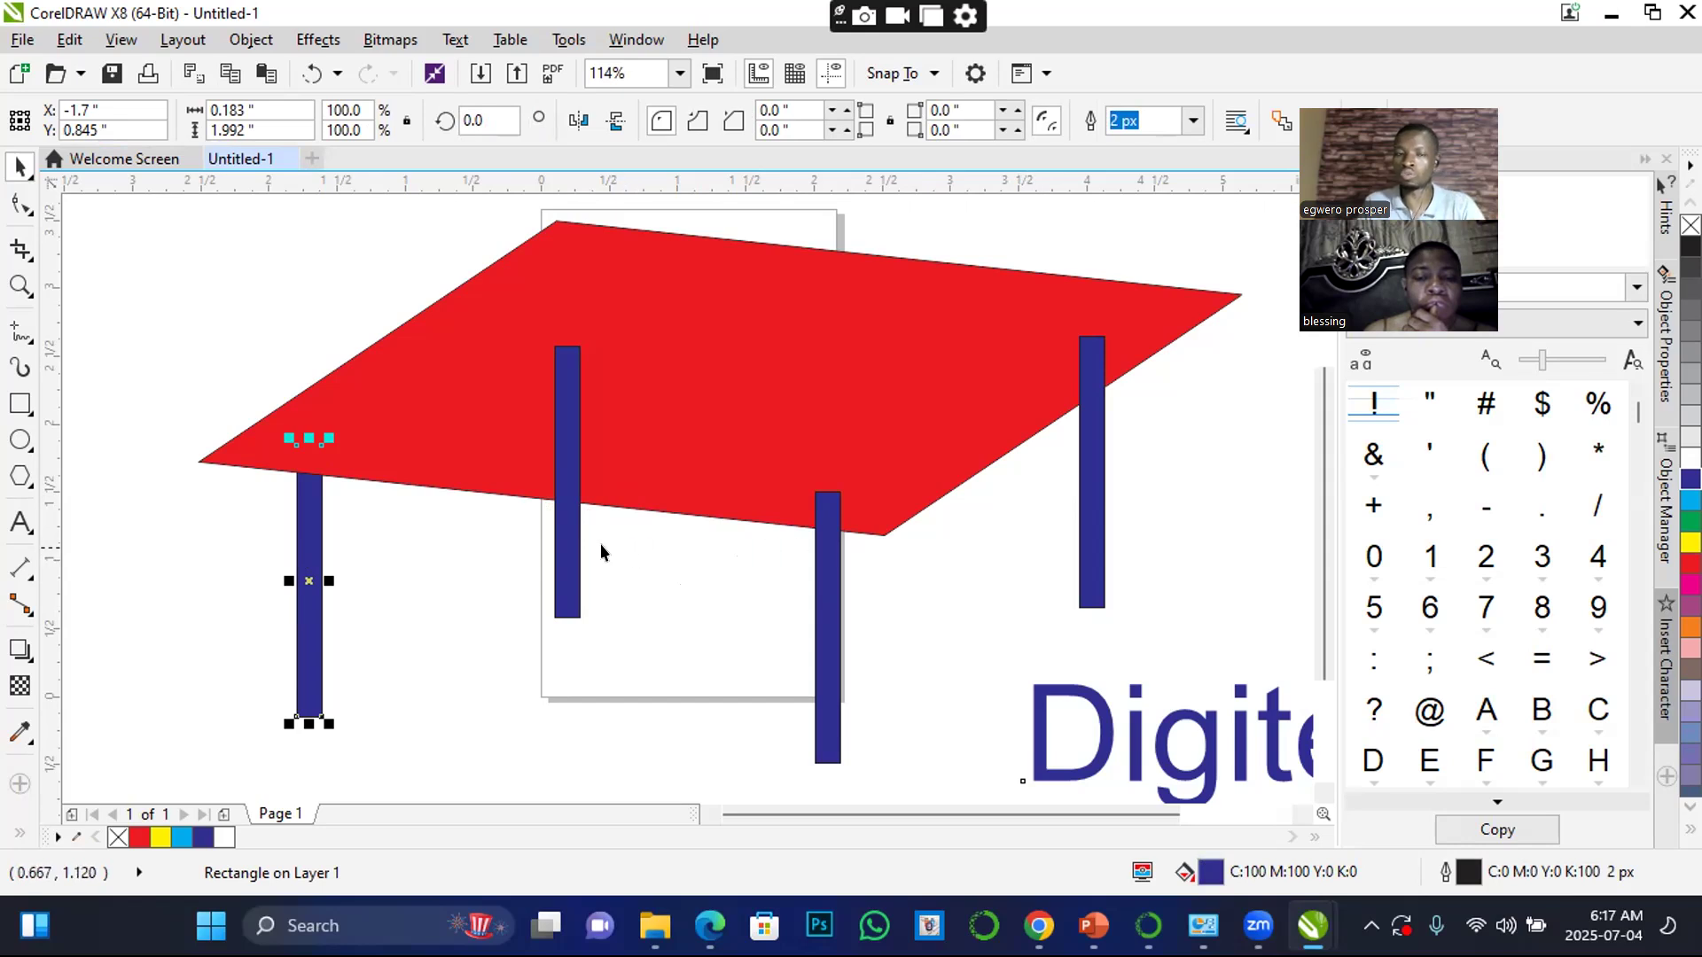
- Select the three copied blue legs together, send them to the back of the page, and deselect them
{"action": "left_click", "coordinate": [567, 565]}
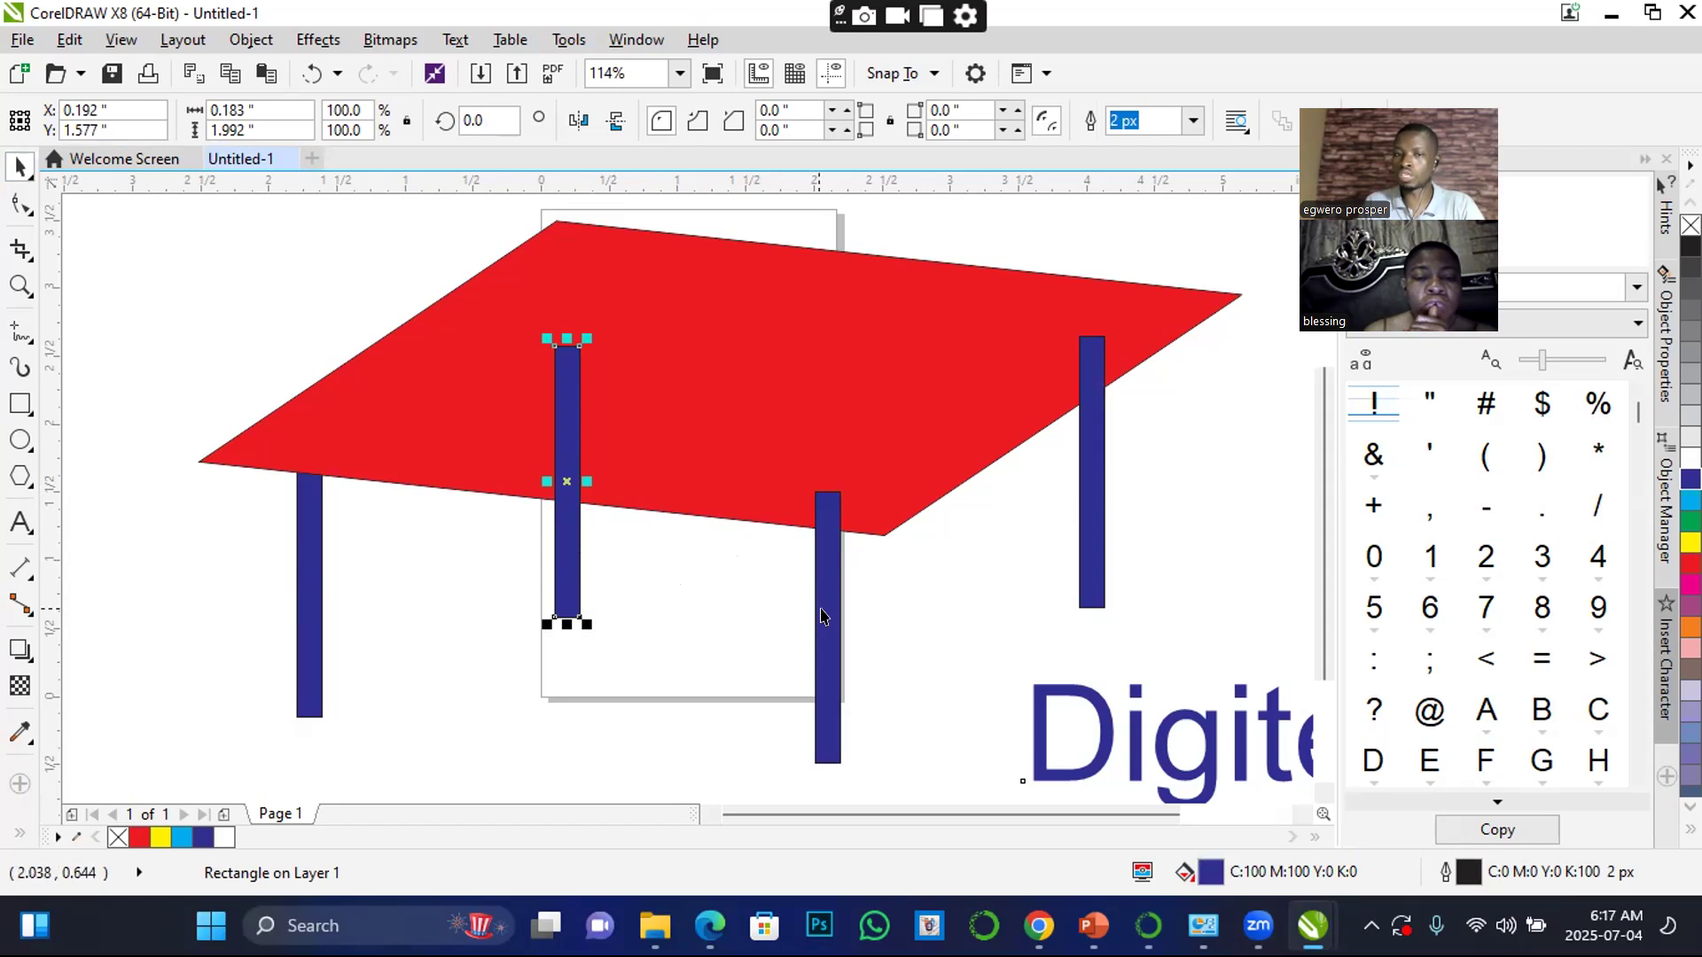
{"action": "left_click", "coordinate": [827, 618], "text": "shift"}
{"action": "left_click", "coordinate": [1091, 521], "text": "shift"}
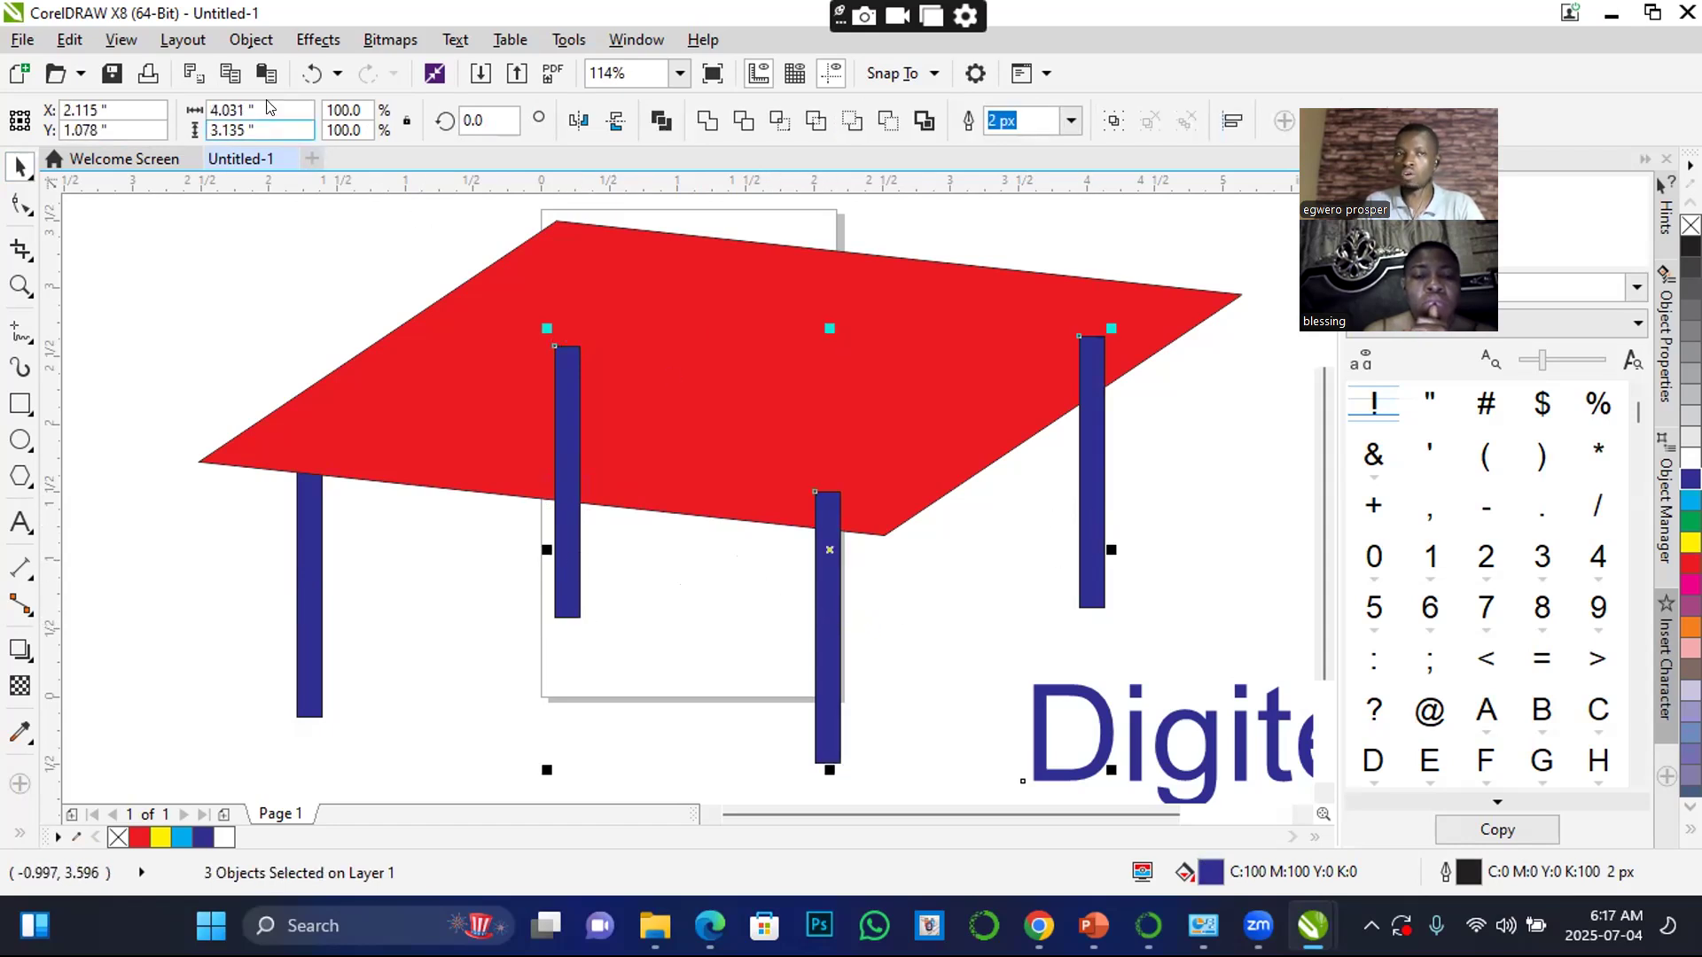
{"action": "left_click", "coordinate": [247, 39]}
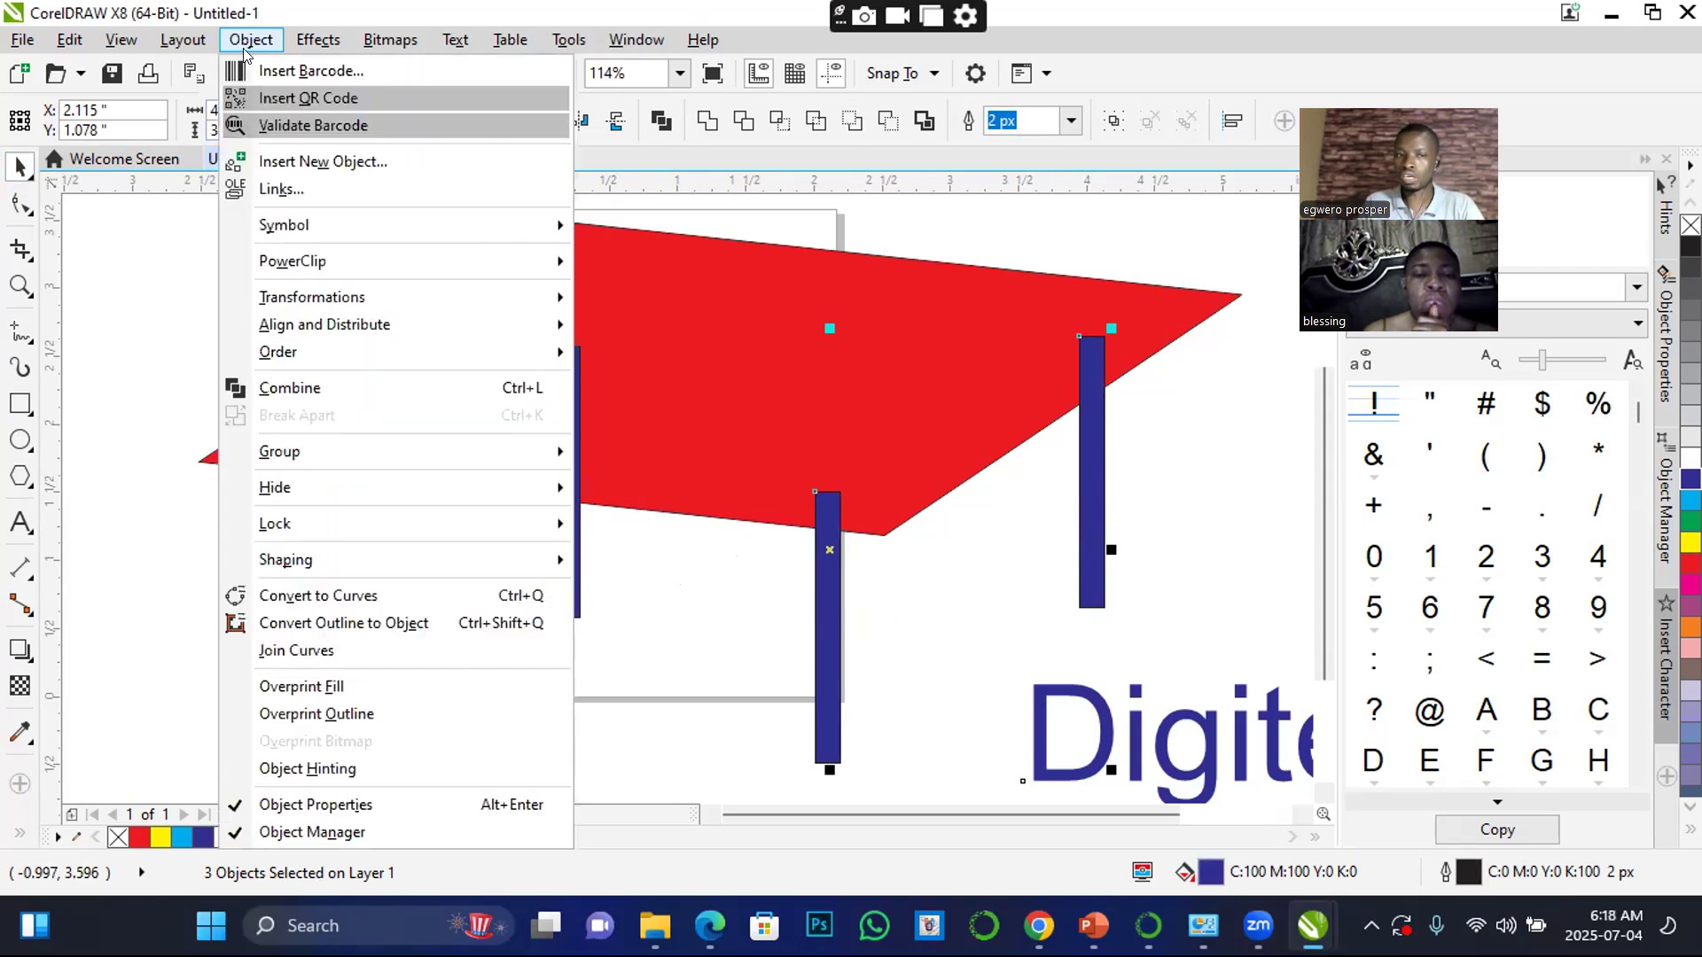
{"action": "mouse_move", "coordinate": [282, 355]}
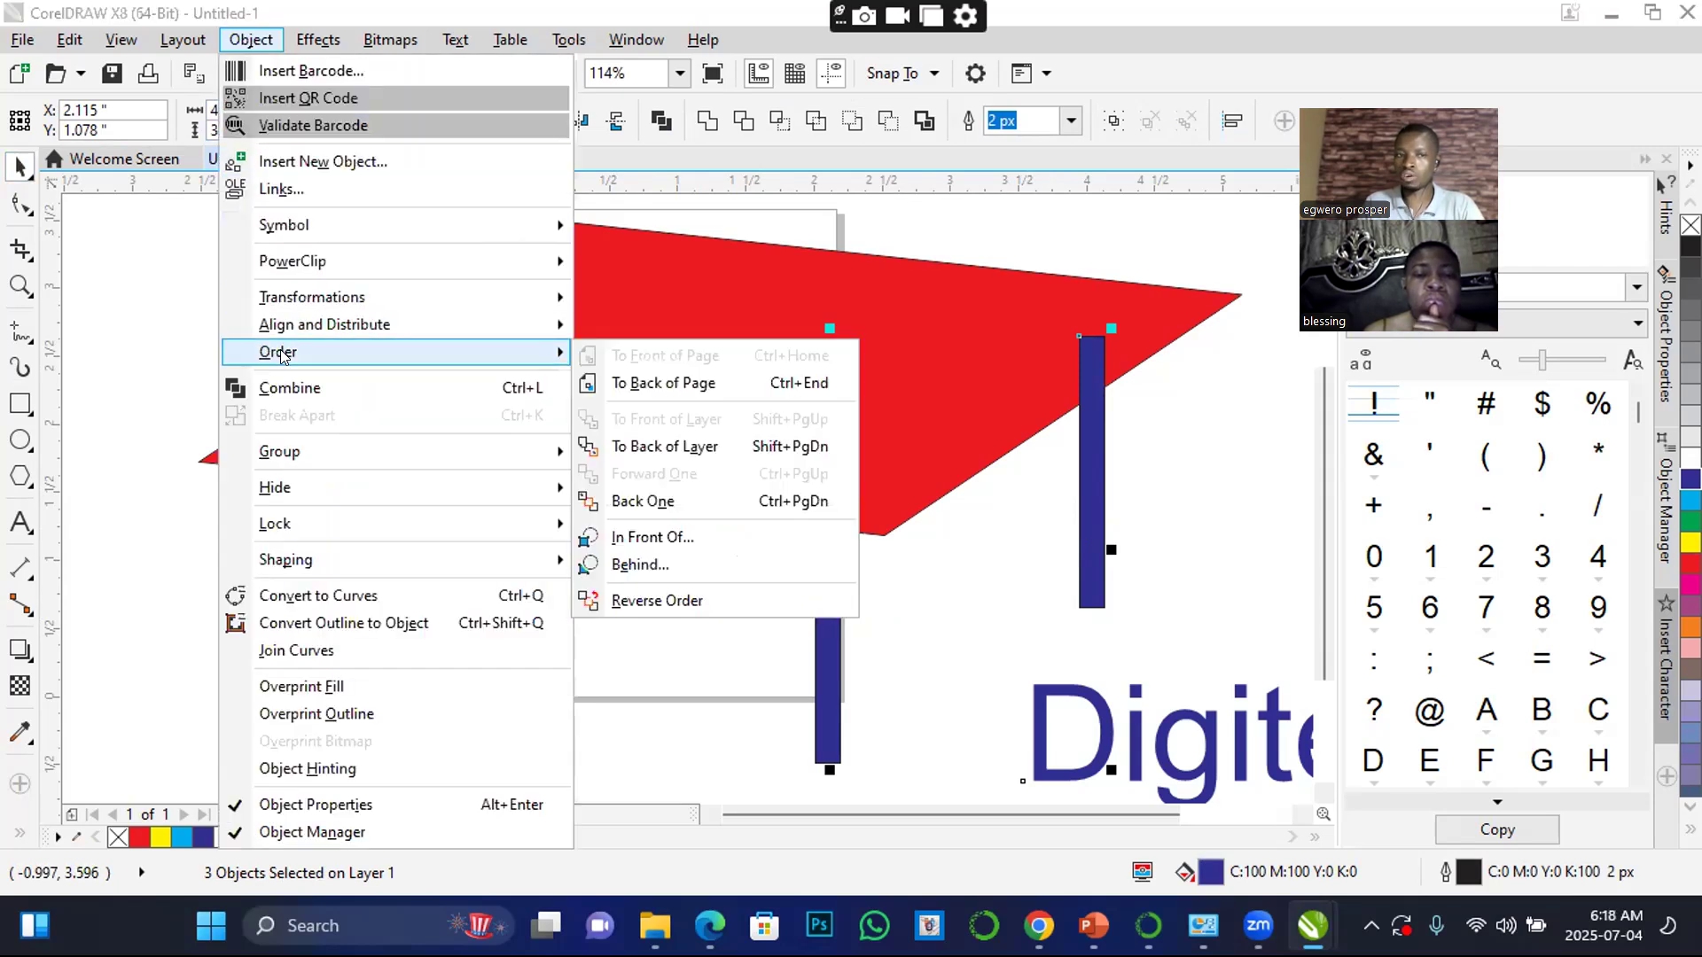
{"action": "left_click", "coordinate": [659, 383]}
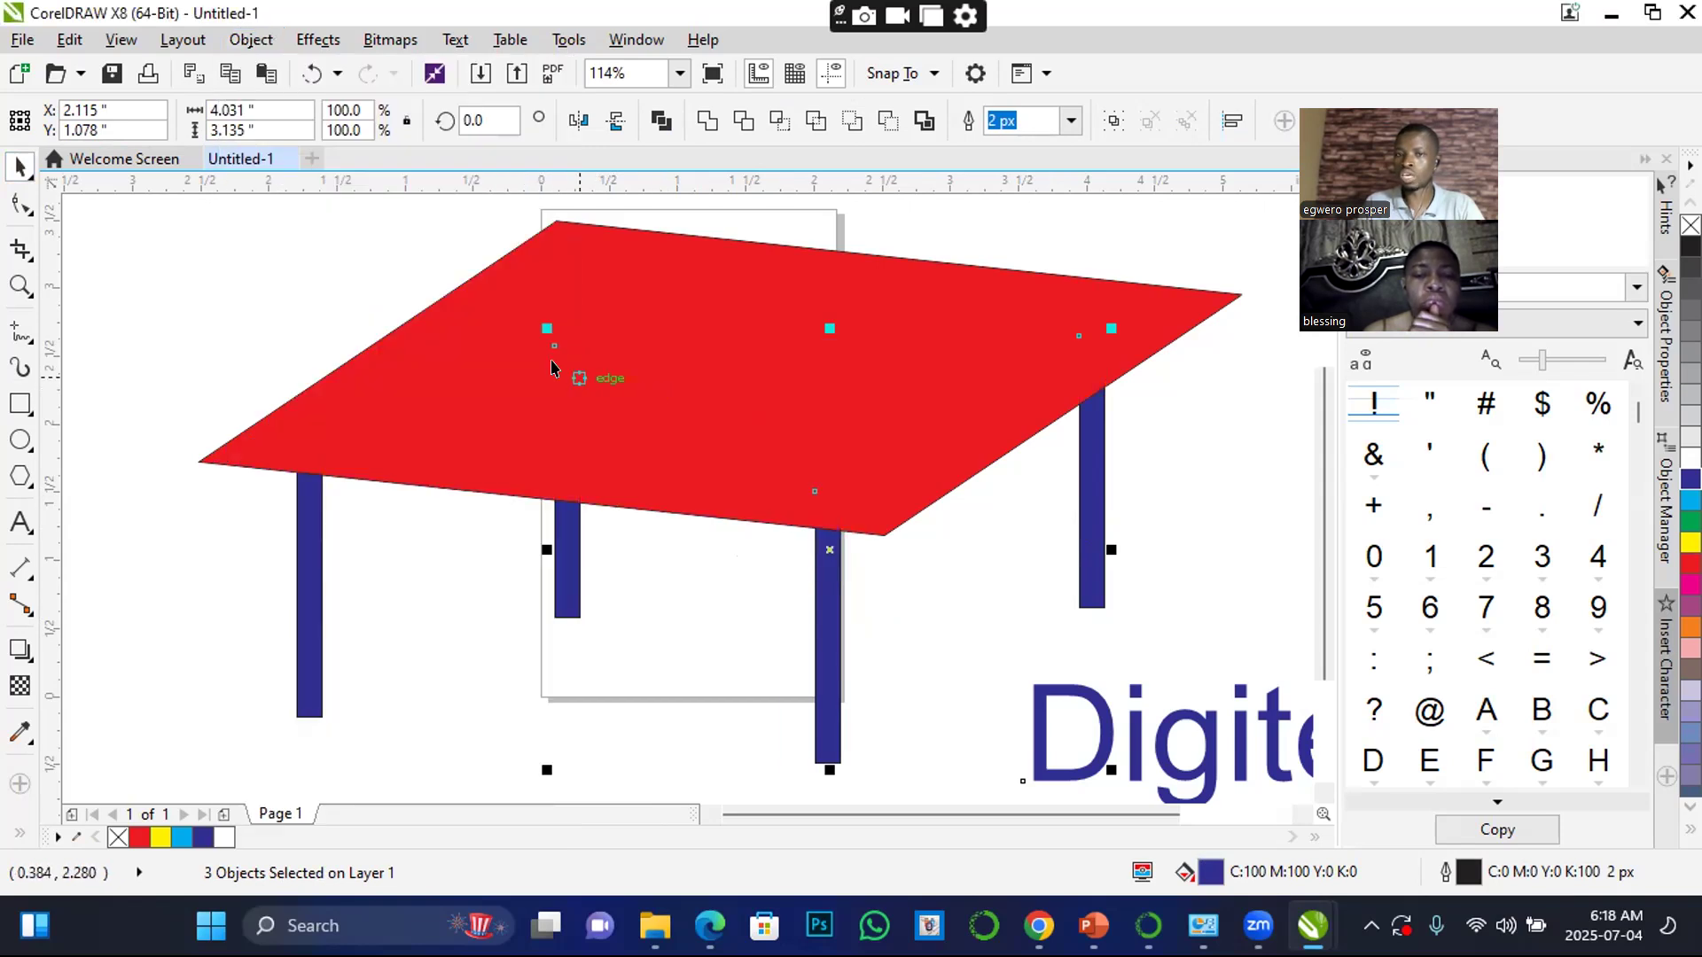
{"action": "left_click", "coordinate": [307, 290]}
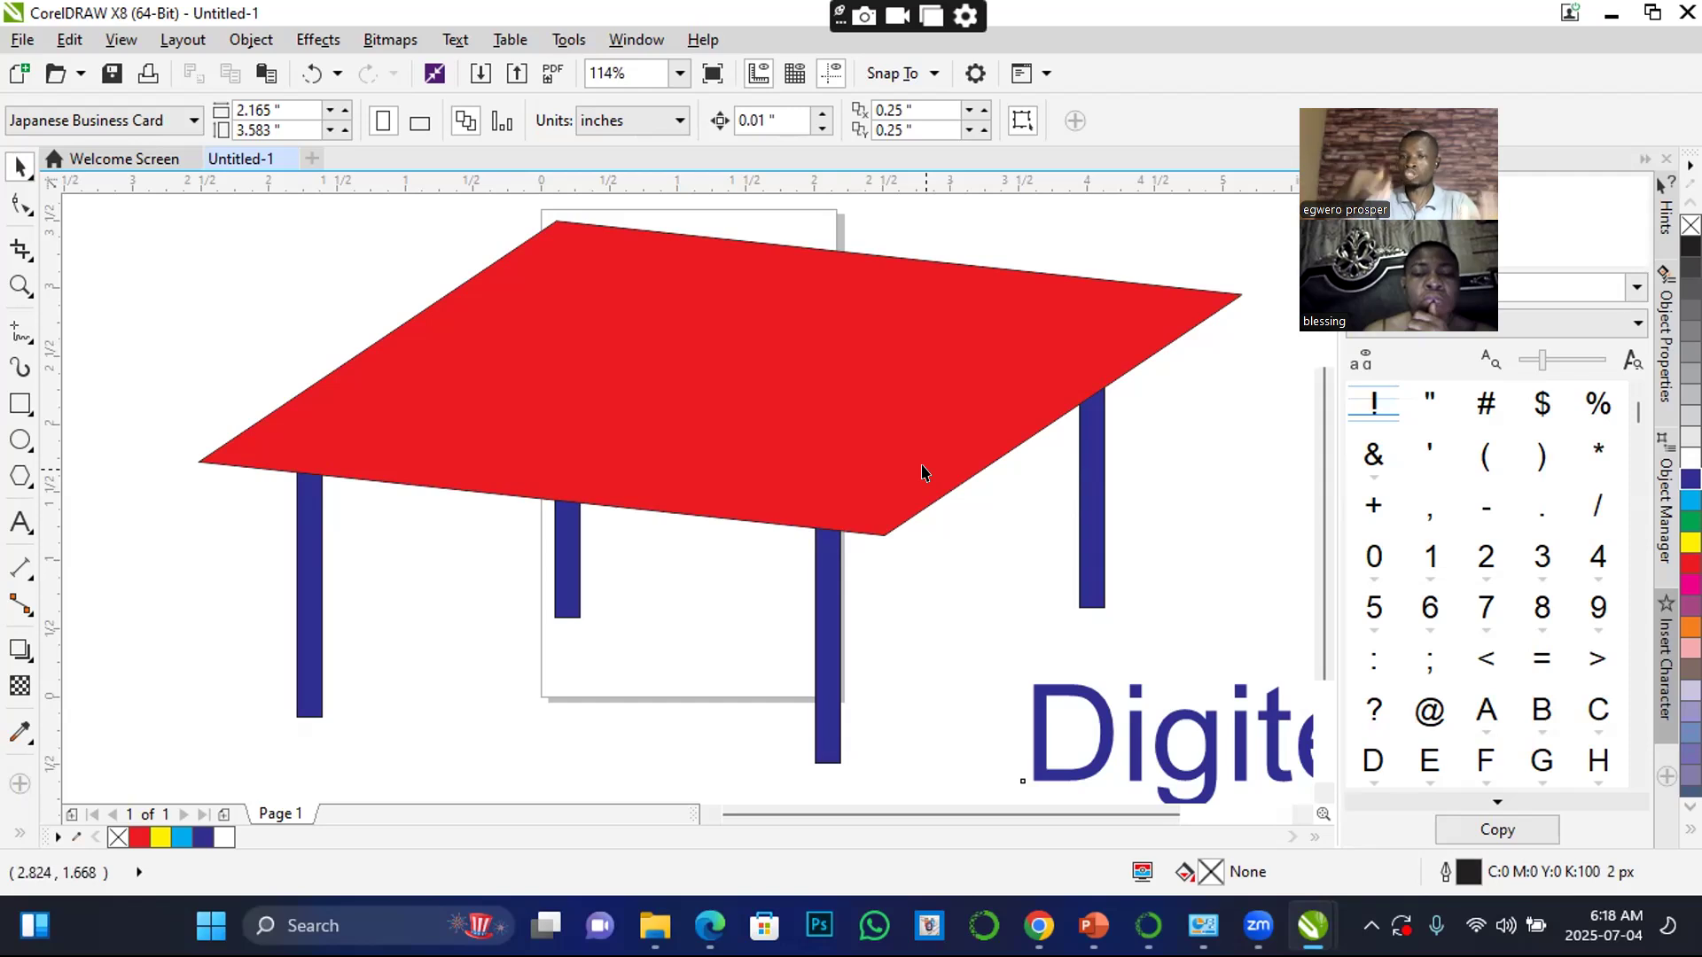
- Draw an unfilled rectangle about 3.418" by 1.828" over the red tabletop and delete it
{"action": "left_click", "coordinate": [19, 404]}
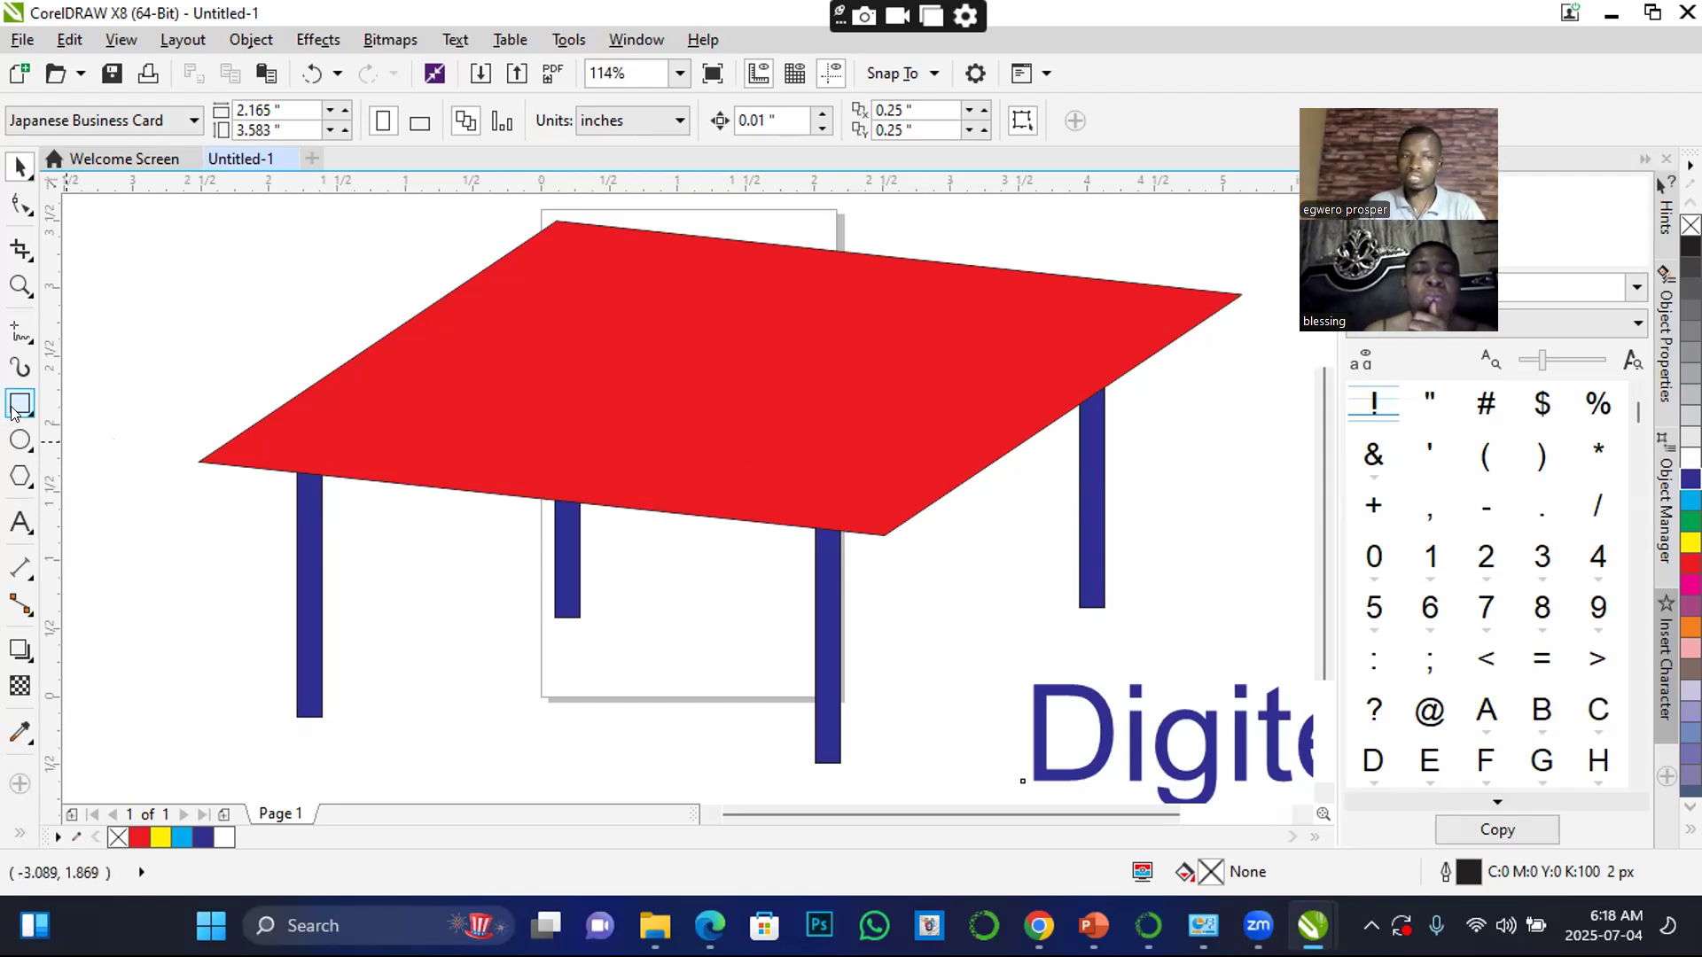
{"action": "left_click_drag", "start_coordinate": [390, 252], "coordinate": [510, 331]}
{"action": "left_click_drag", "start_coordinate": [635, 401], "coordinate": [856, 502]}
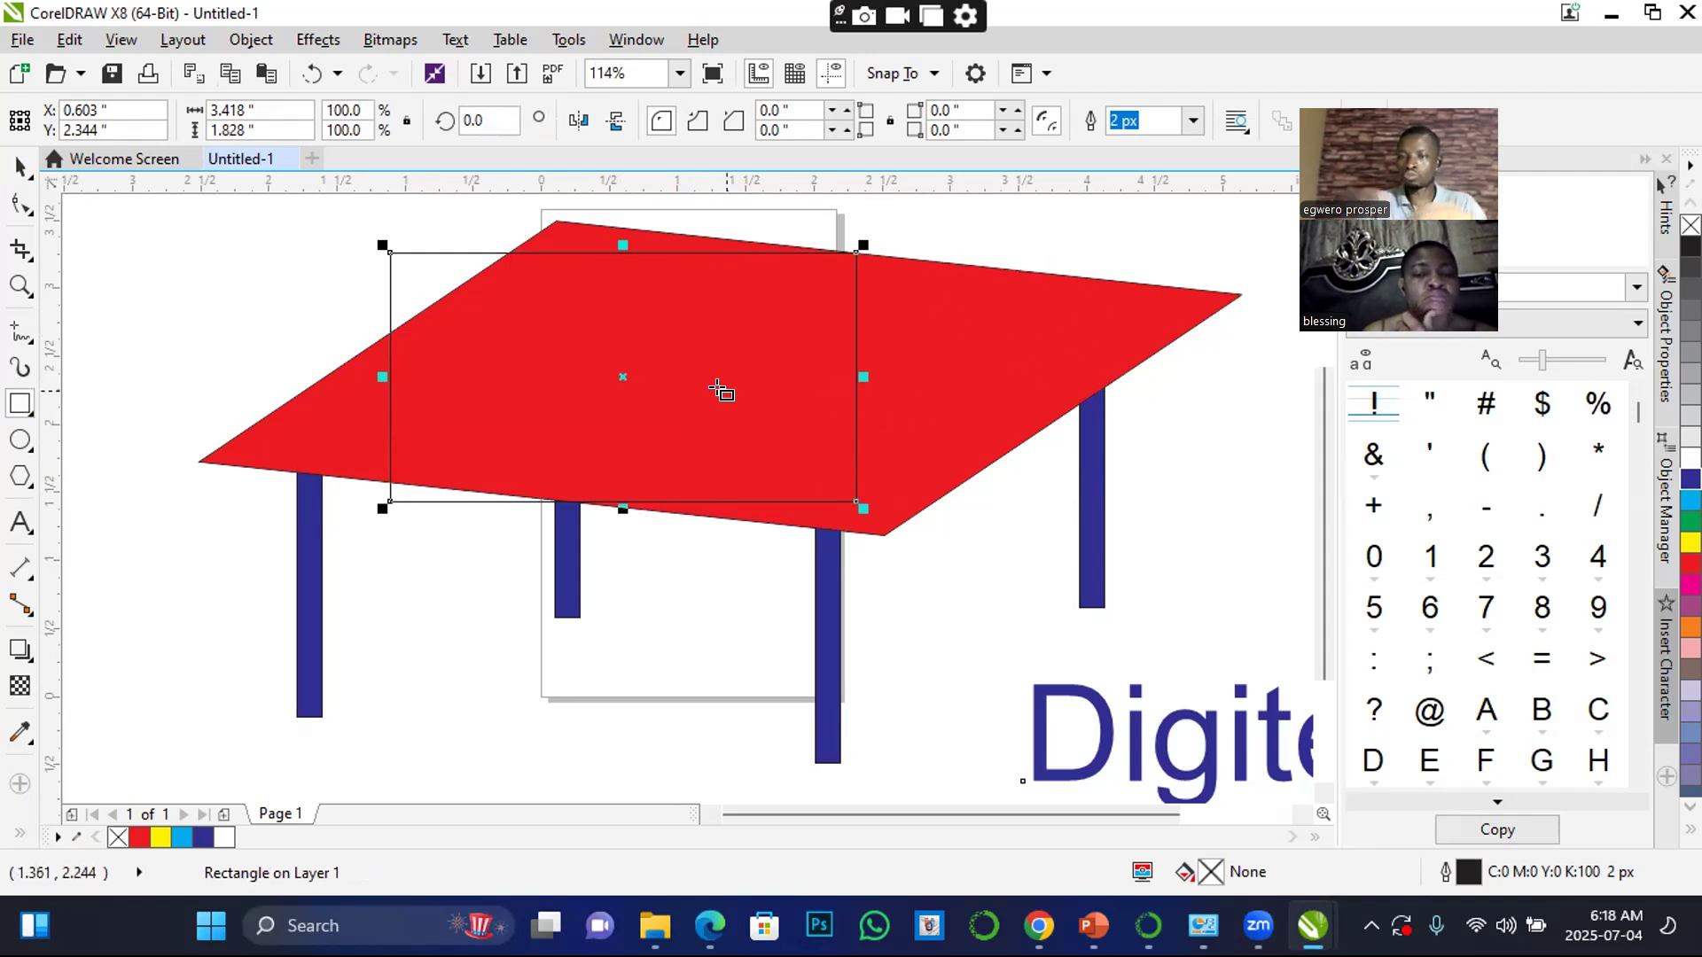
{"action": "left_click", "coordinate": [20, 167]}
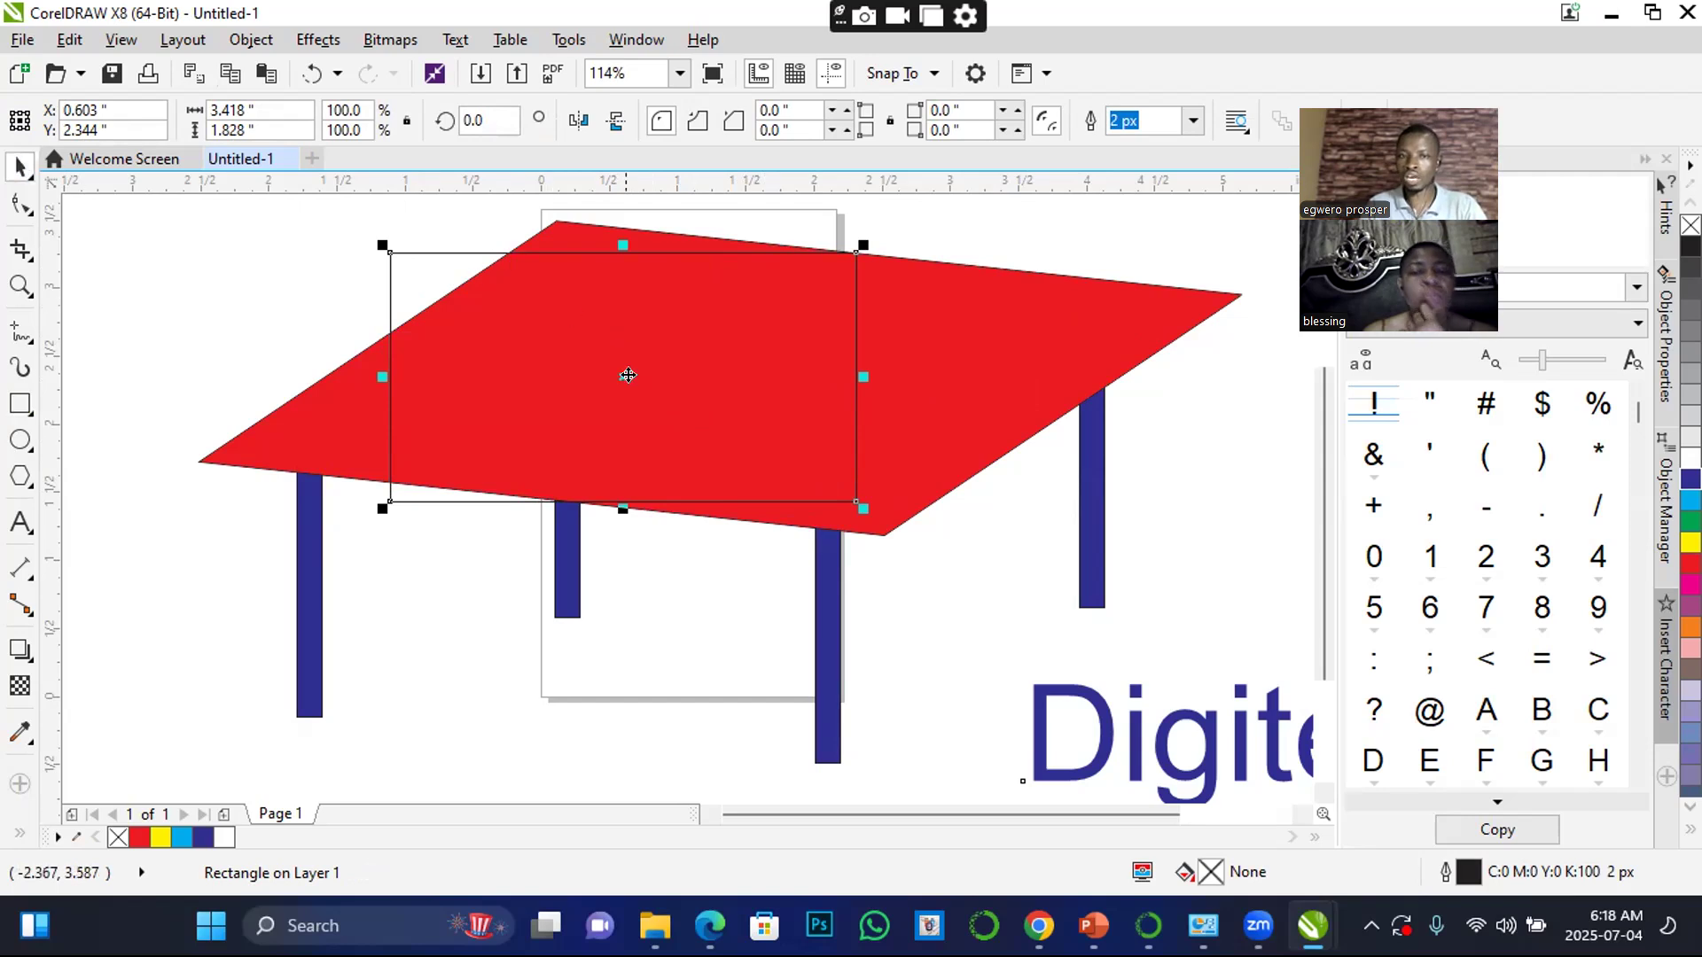
{"action": "key", "text": "Delete"}
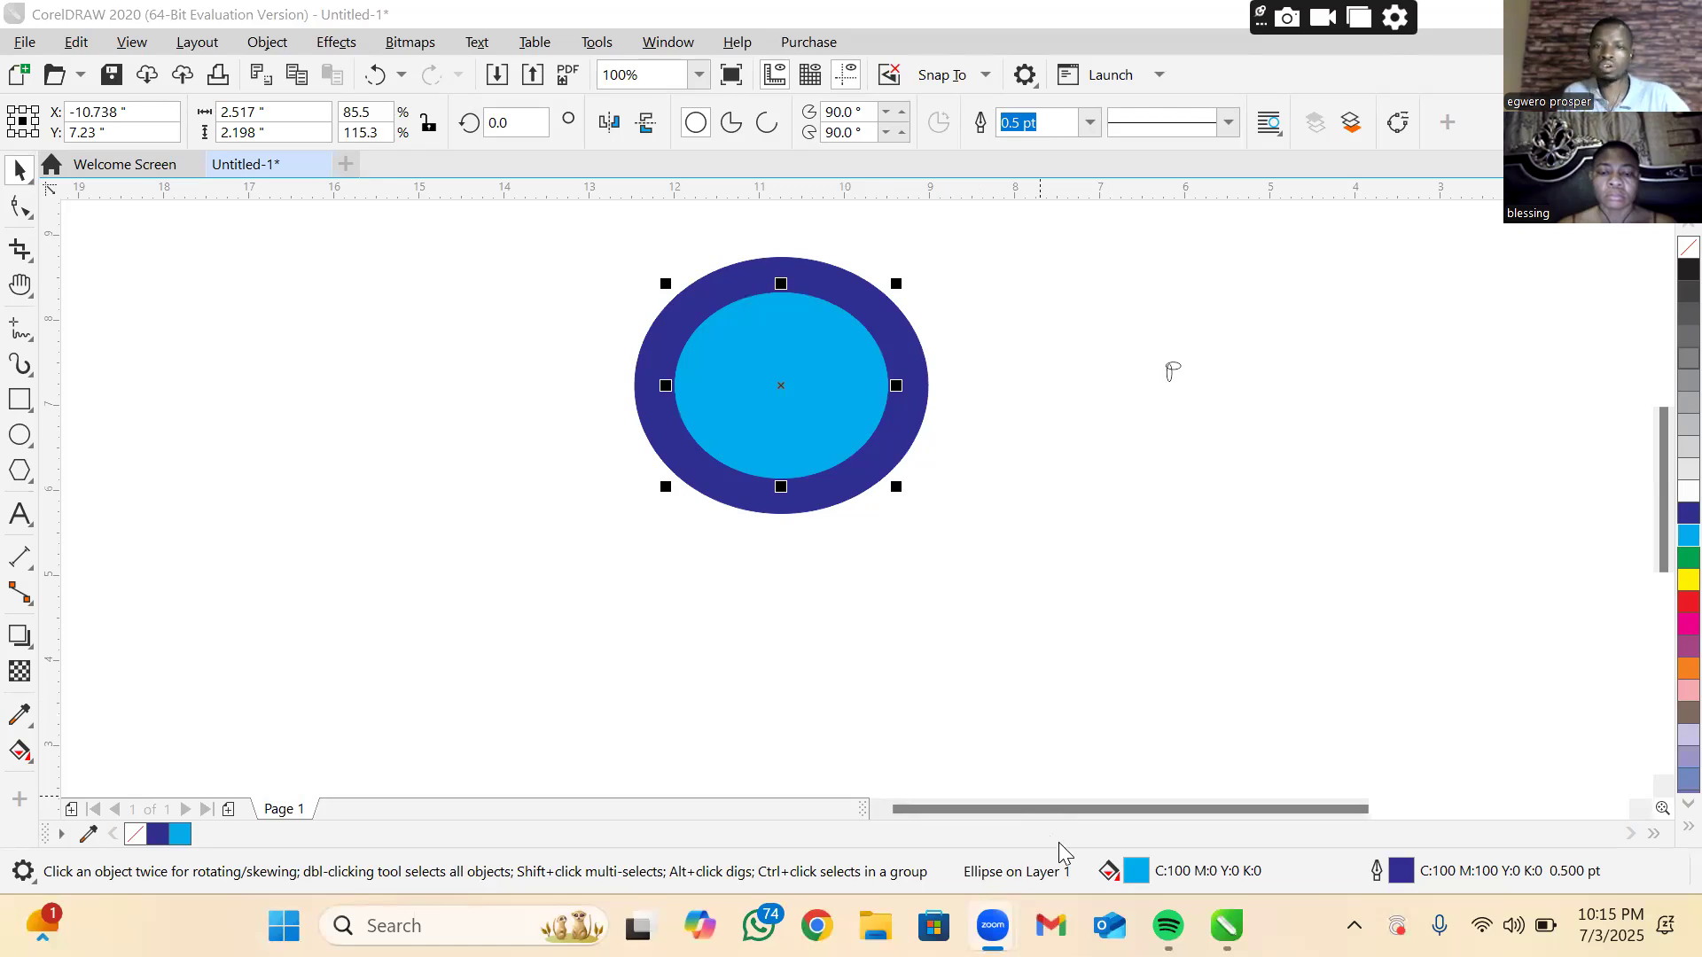
- Delete the inner cyan ellipse and the larger blue ellipse behind it
{"action": "left_click", "coordinate": [803, 458]}
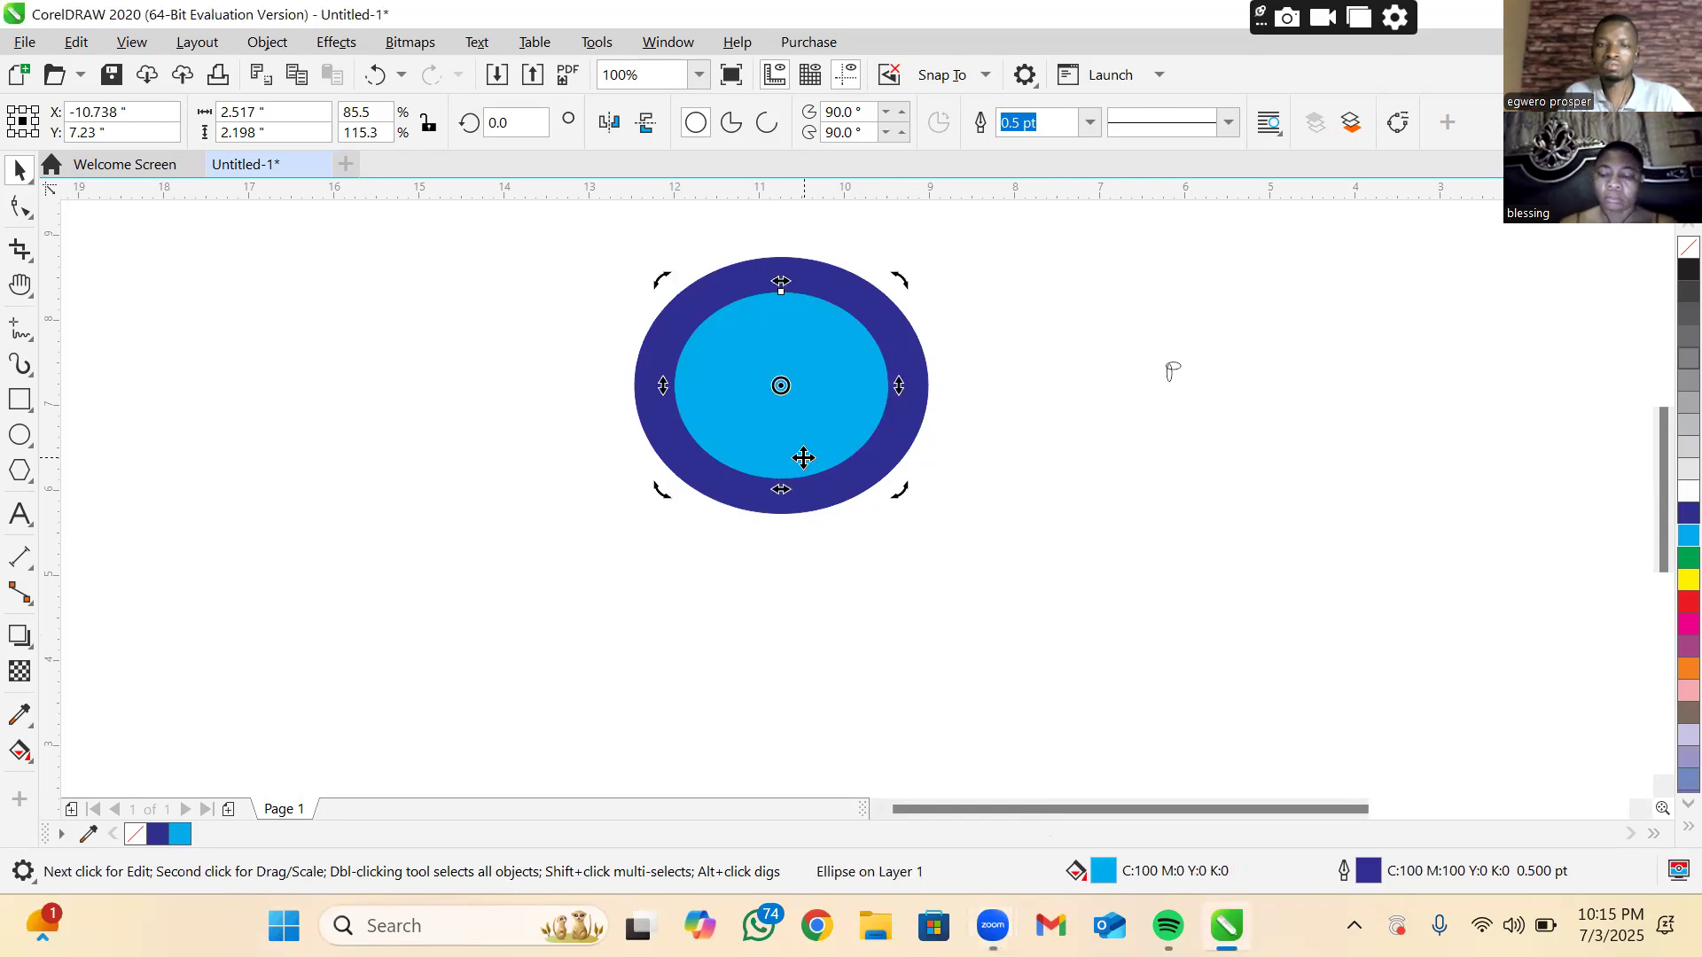
{"action": "key", "text": "Delete"}
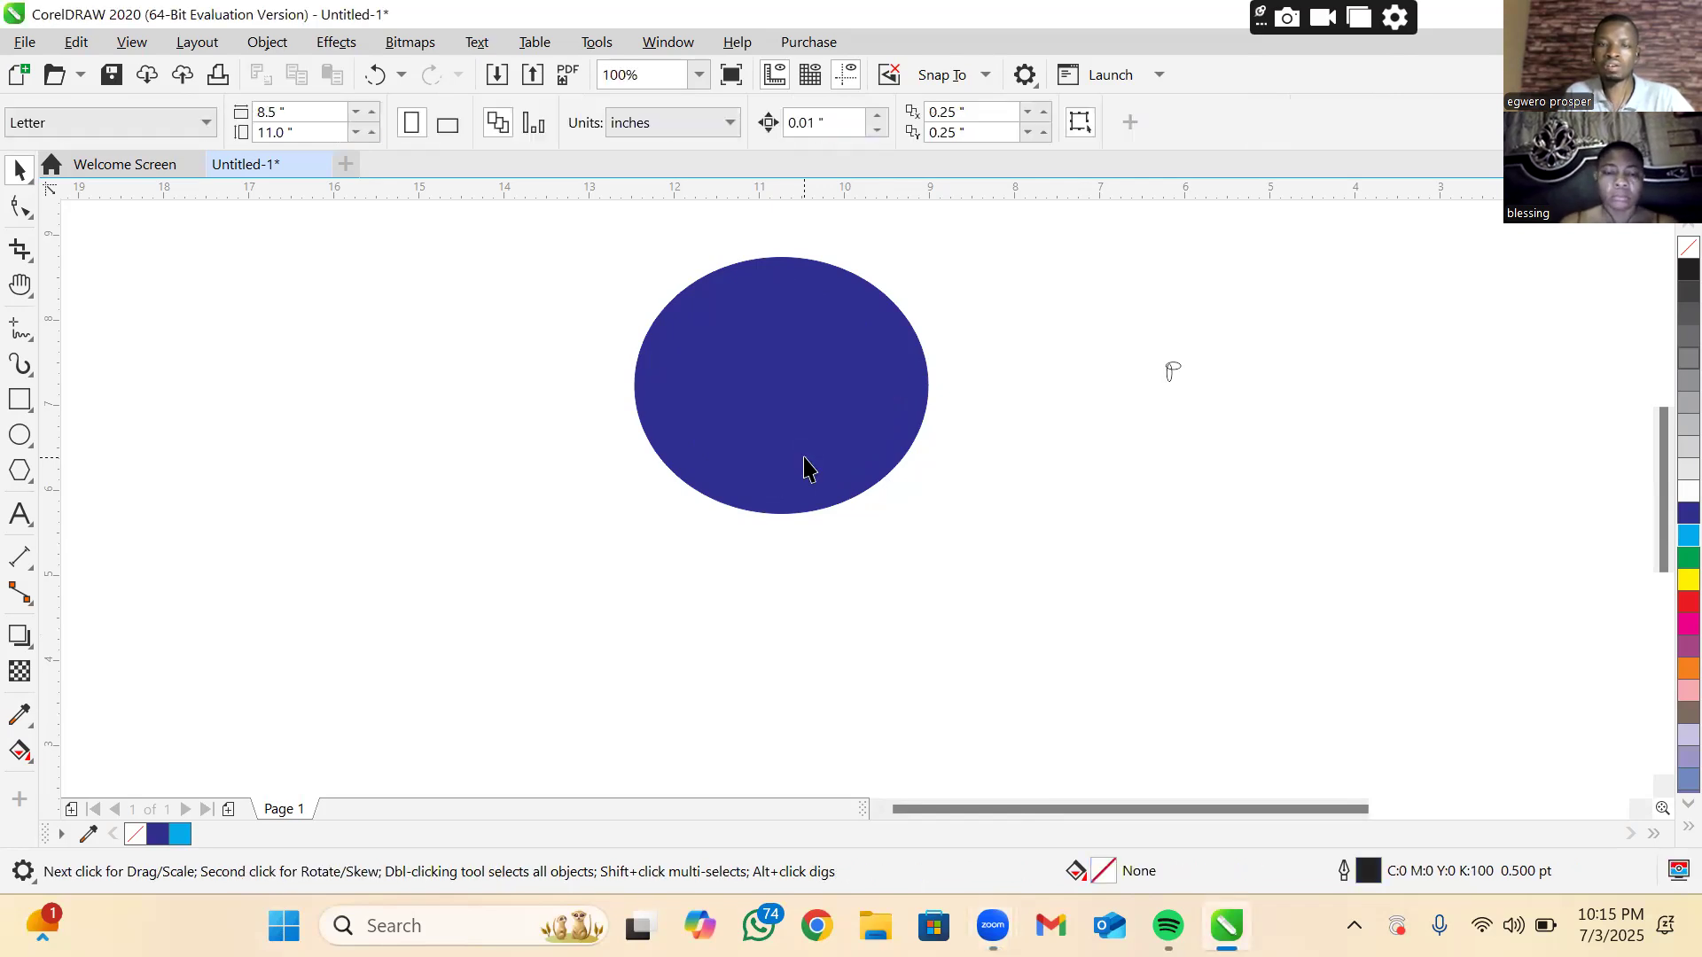
{"action": "left_click", "coordinate": [803, 457]}
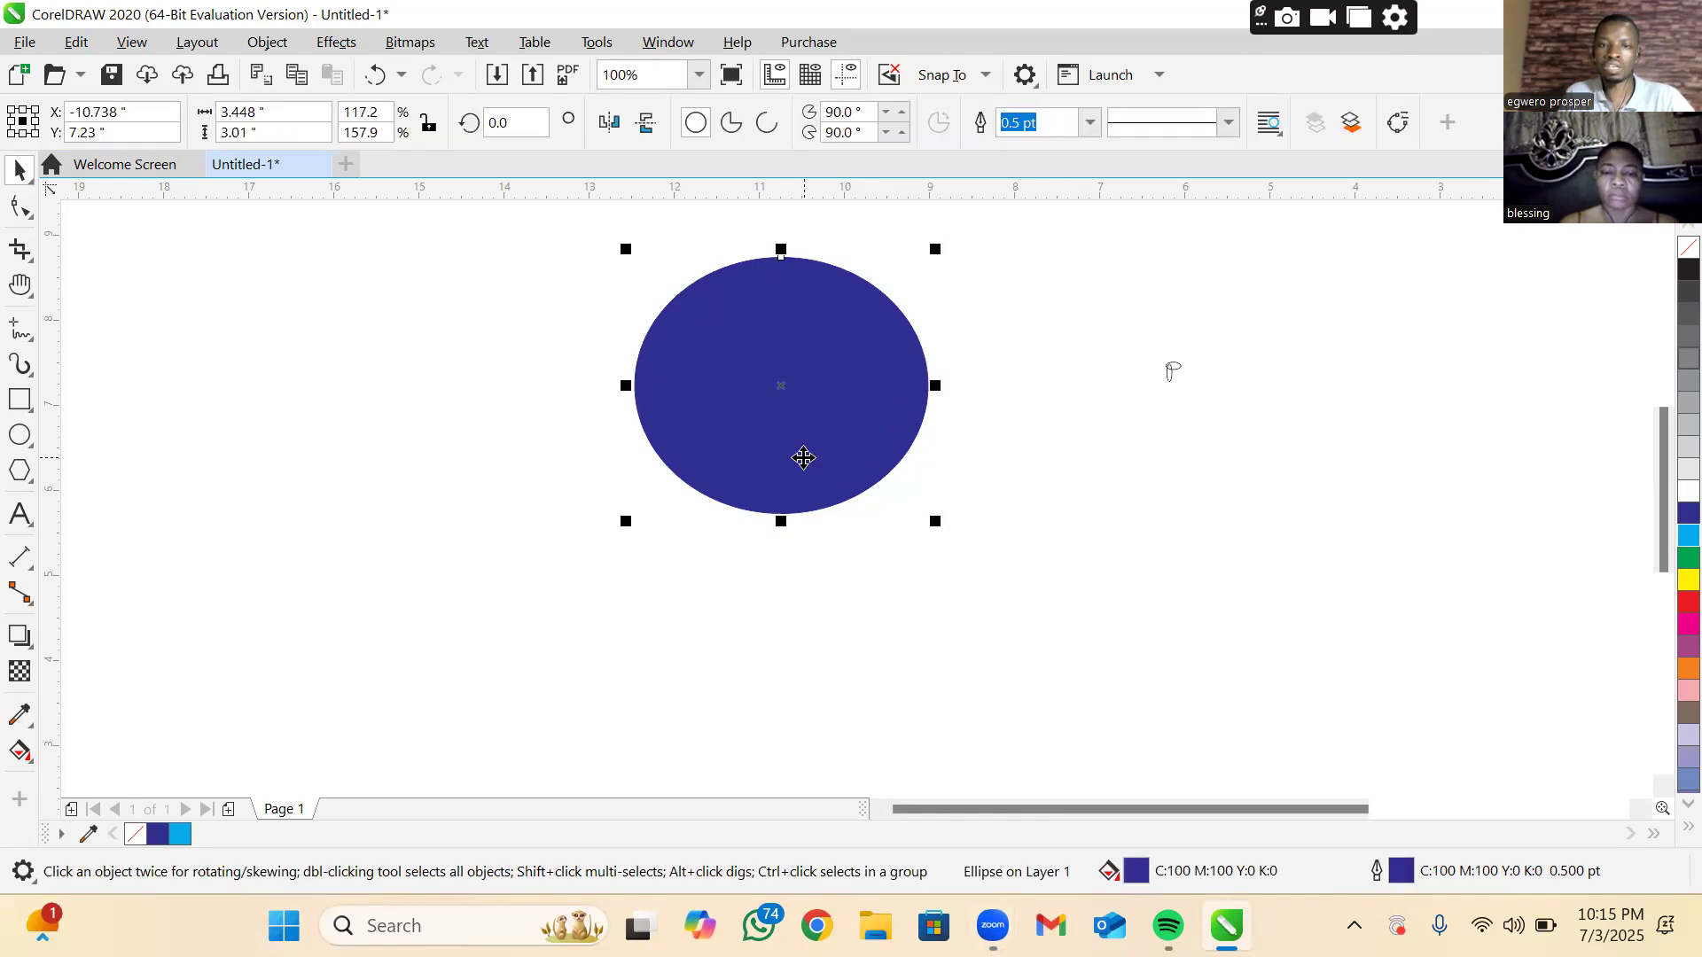
{"action": "key", "text": "Delete"}
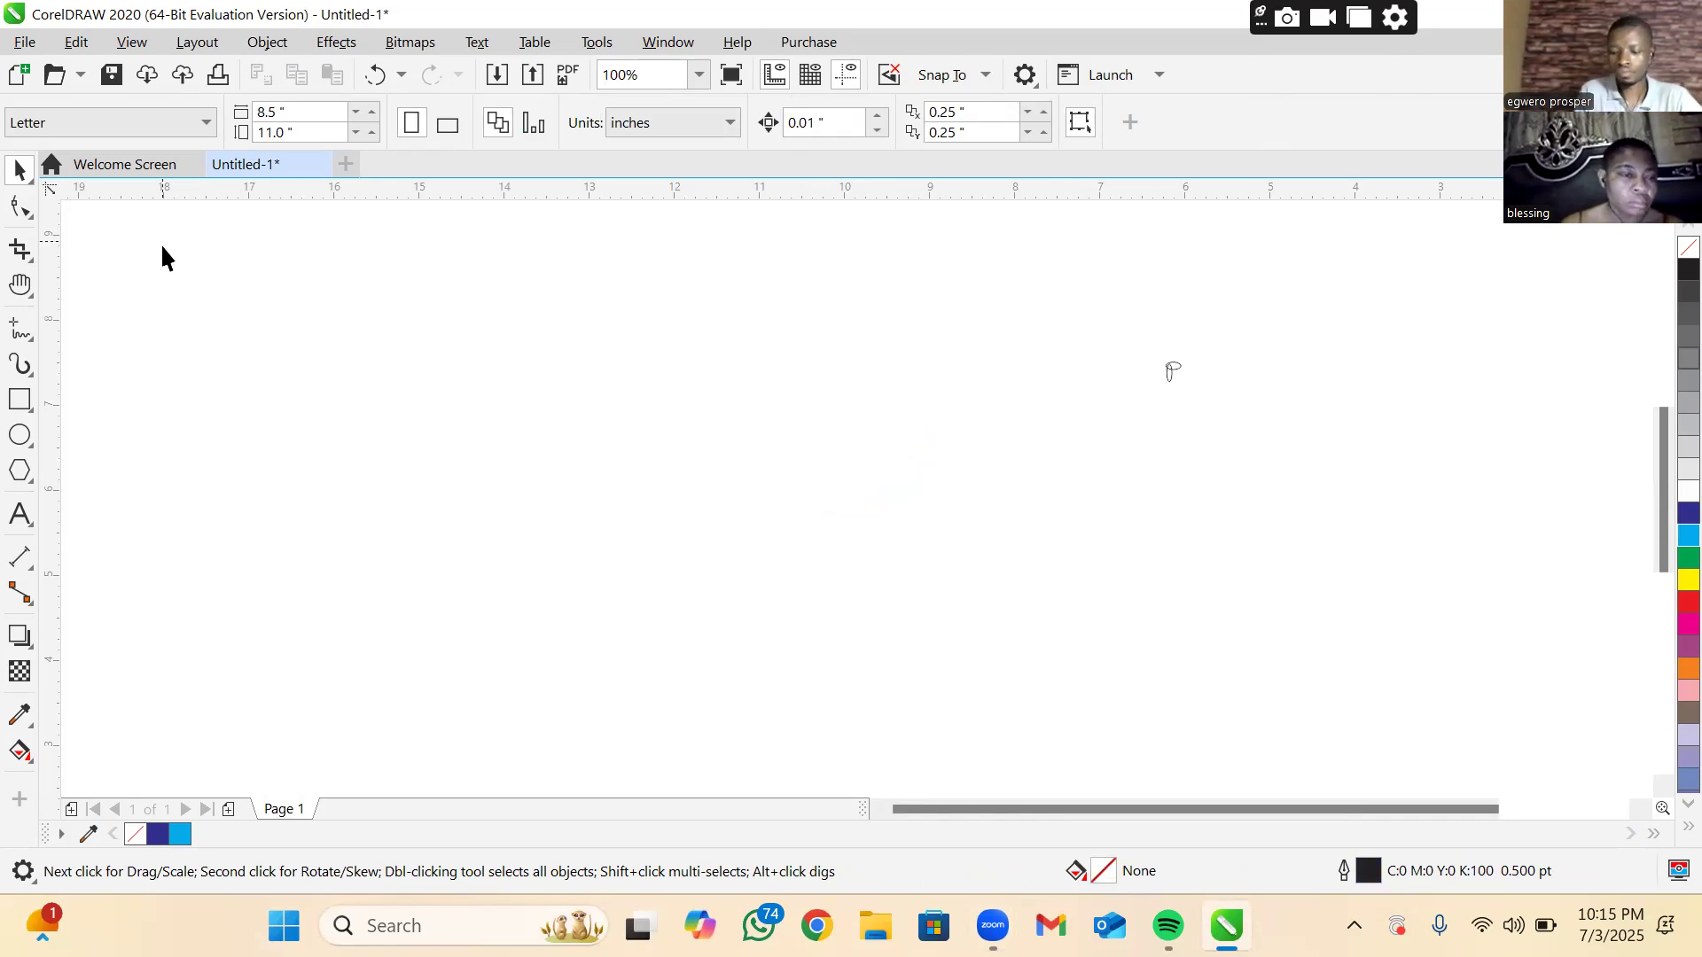
- Draw an unfilled rectangle about 9.74" by 4.0" in the cleared drawing area
{"action": "left_click", "coordinate": [20, 403]}
{"action": "left_click", "coordinate": [374, 369]}
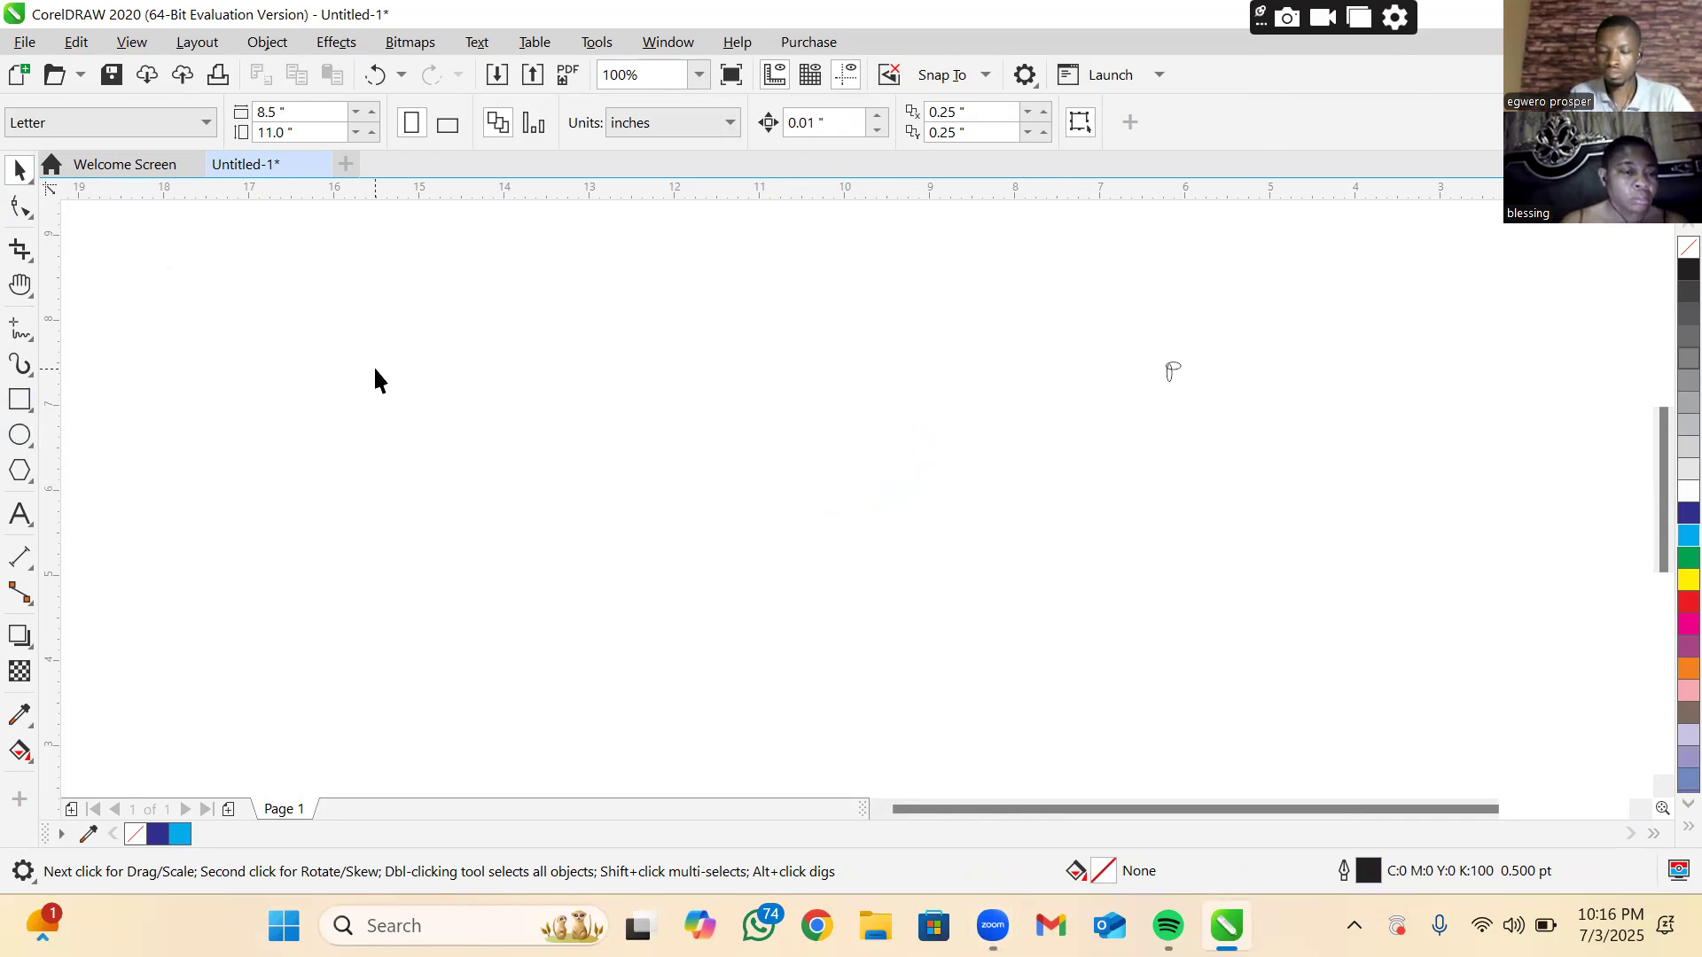
{"action": "left_click", "coordinate": [29, 409]}
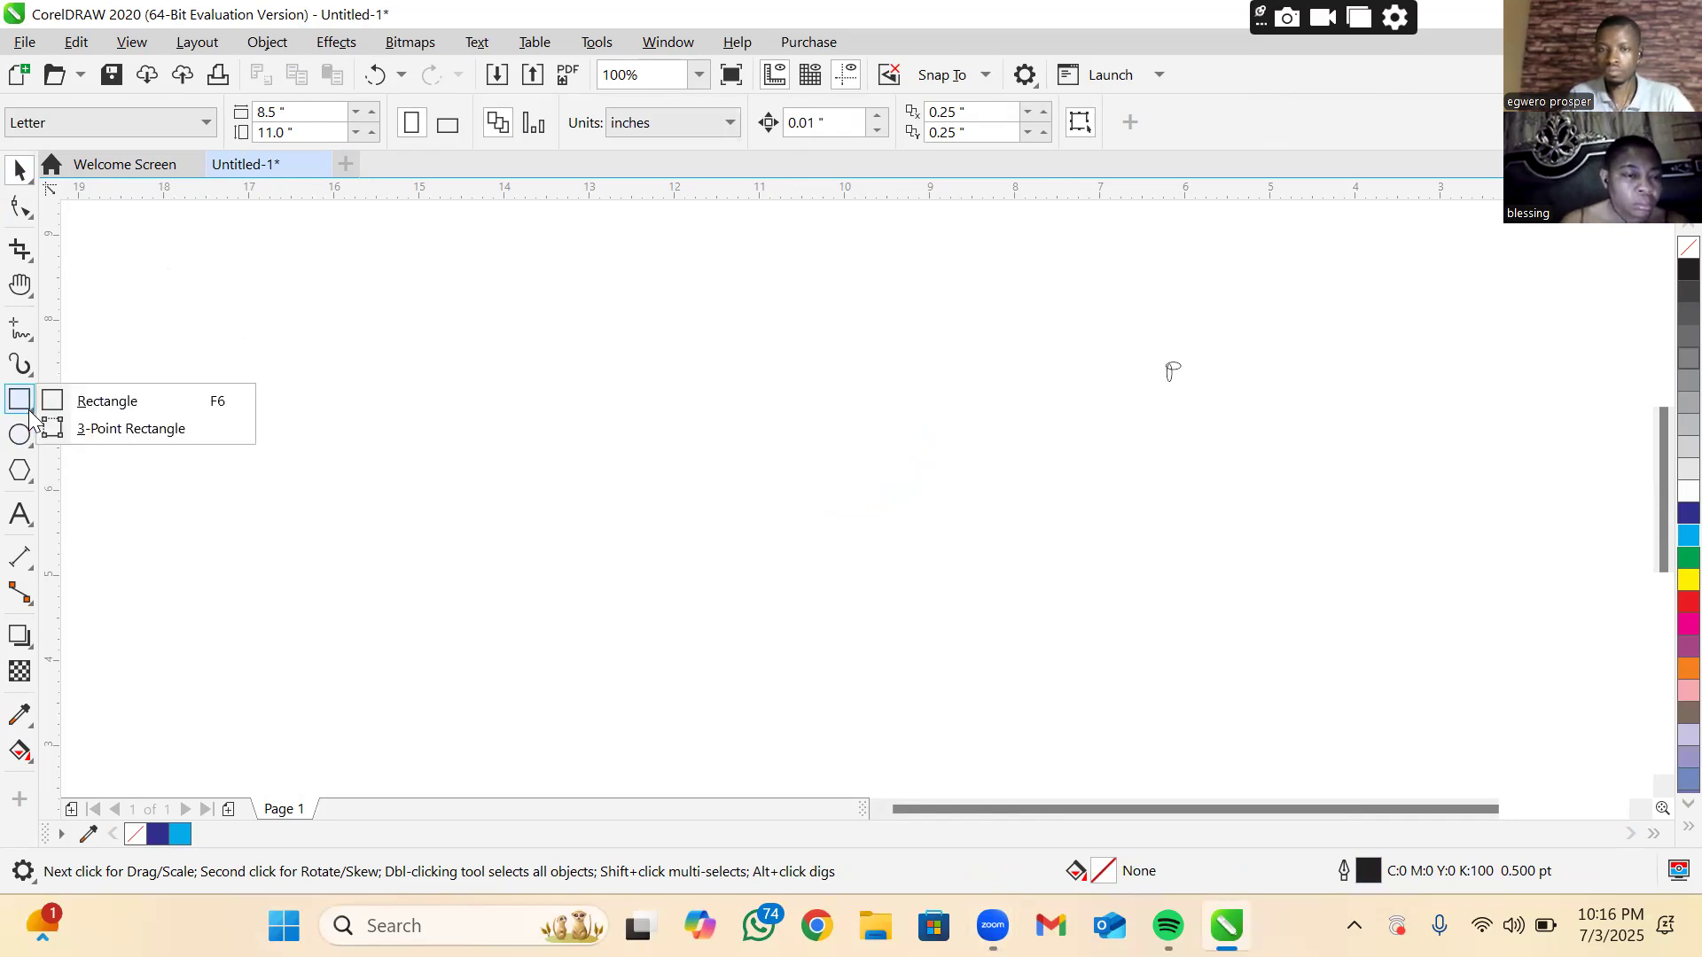
{"action": "left_click", "coordinate": [99, 407]}
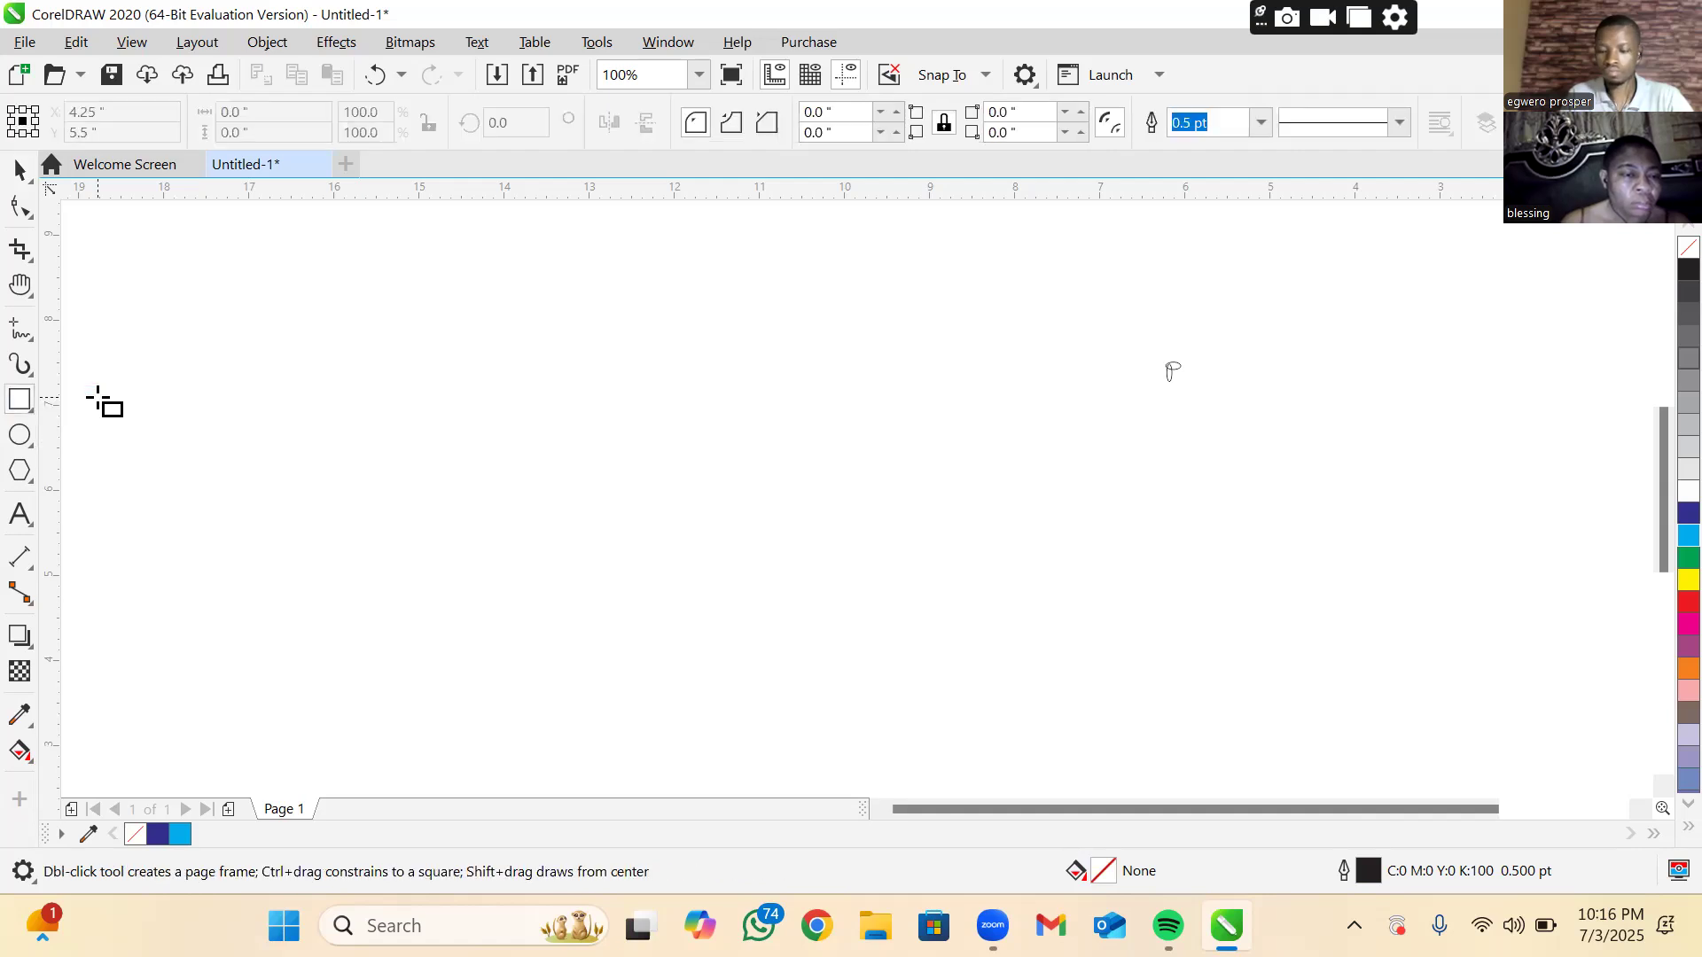
{"action": "left_click_drag", "start_coordinate": [98, 398], "coordinate": [925, 737]}
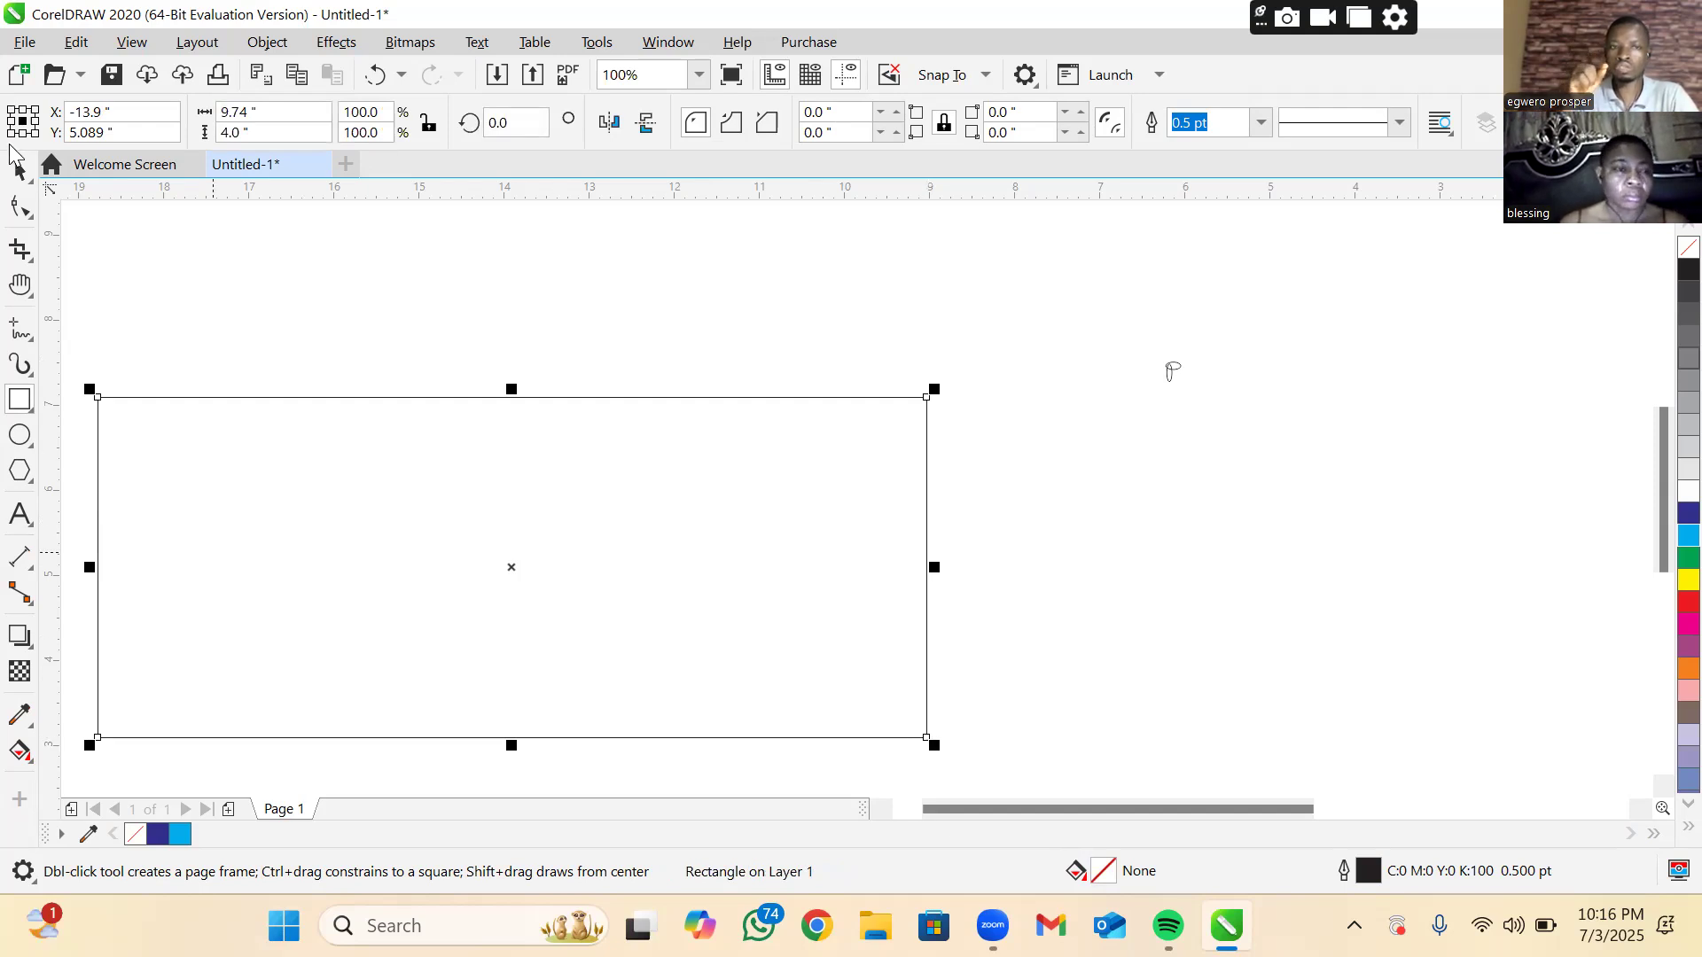
- Move the new rectangle to about X -11.254", Y 5.558" and fill it blue (C:100 M:100 Y:0 K:0)
{"action": "left_click", "coordinate": [21, 170]}
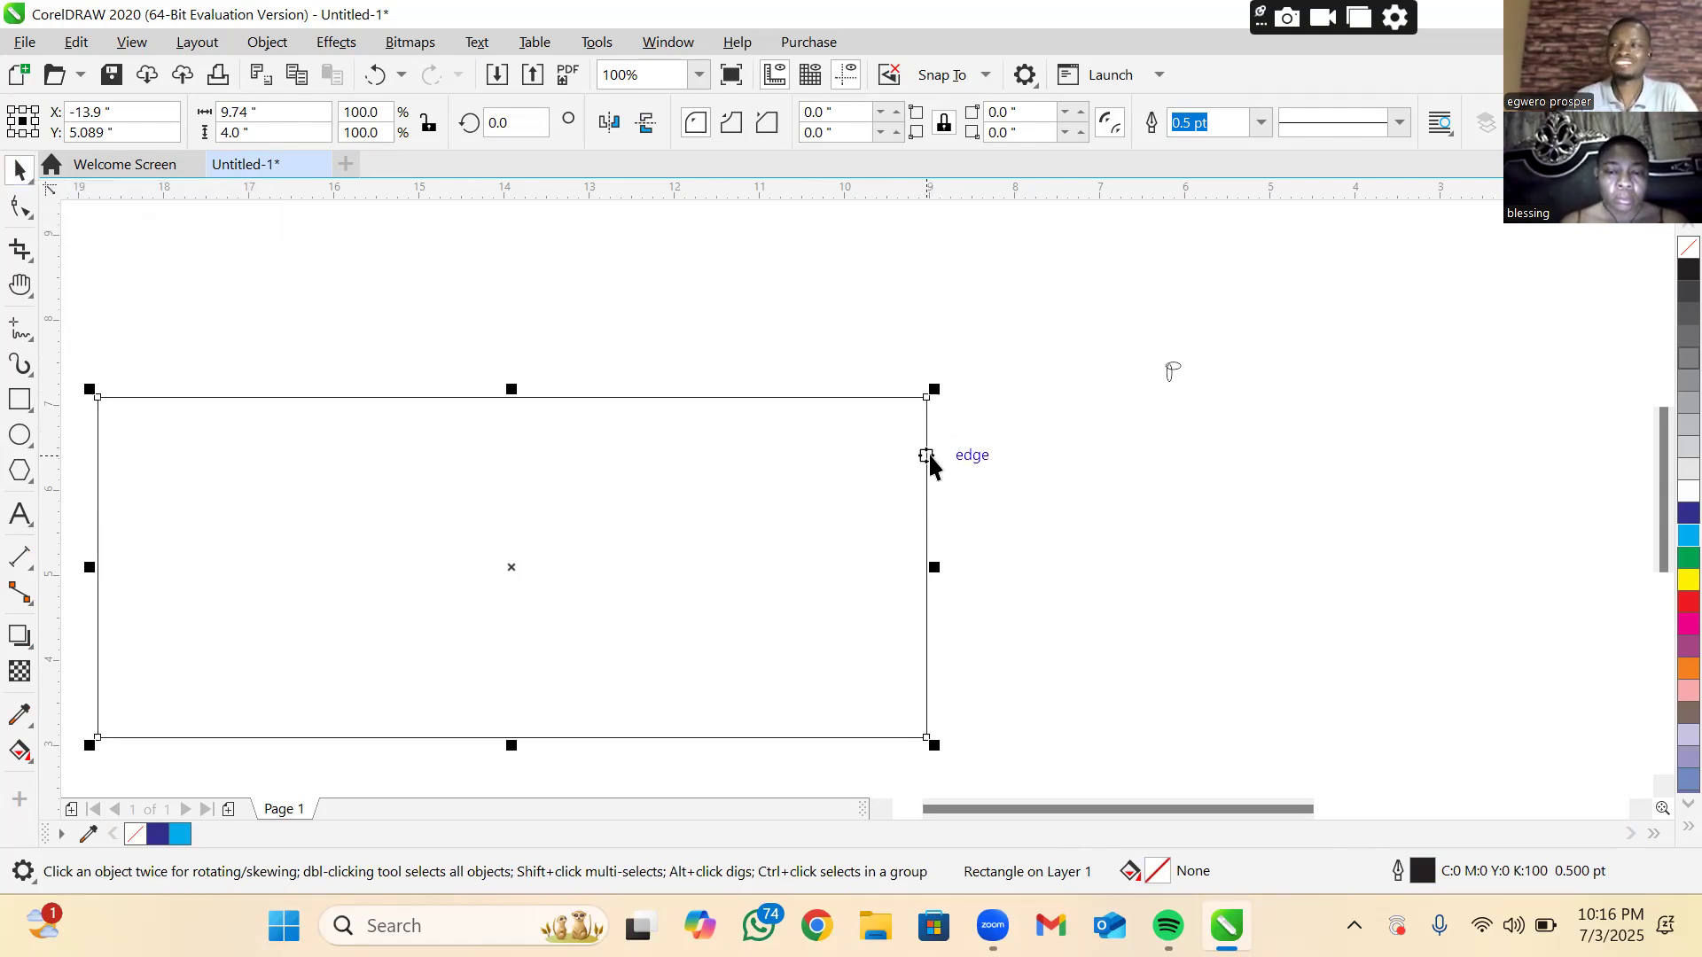
{"action": "left_click_drag", "start_coordinate": [929, 455], "coordinate": [1151, 416]}
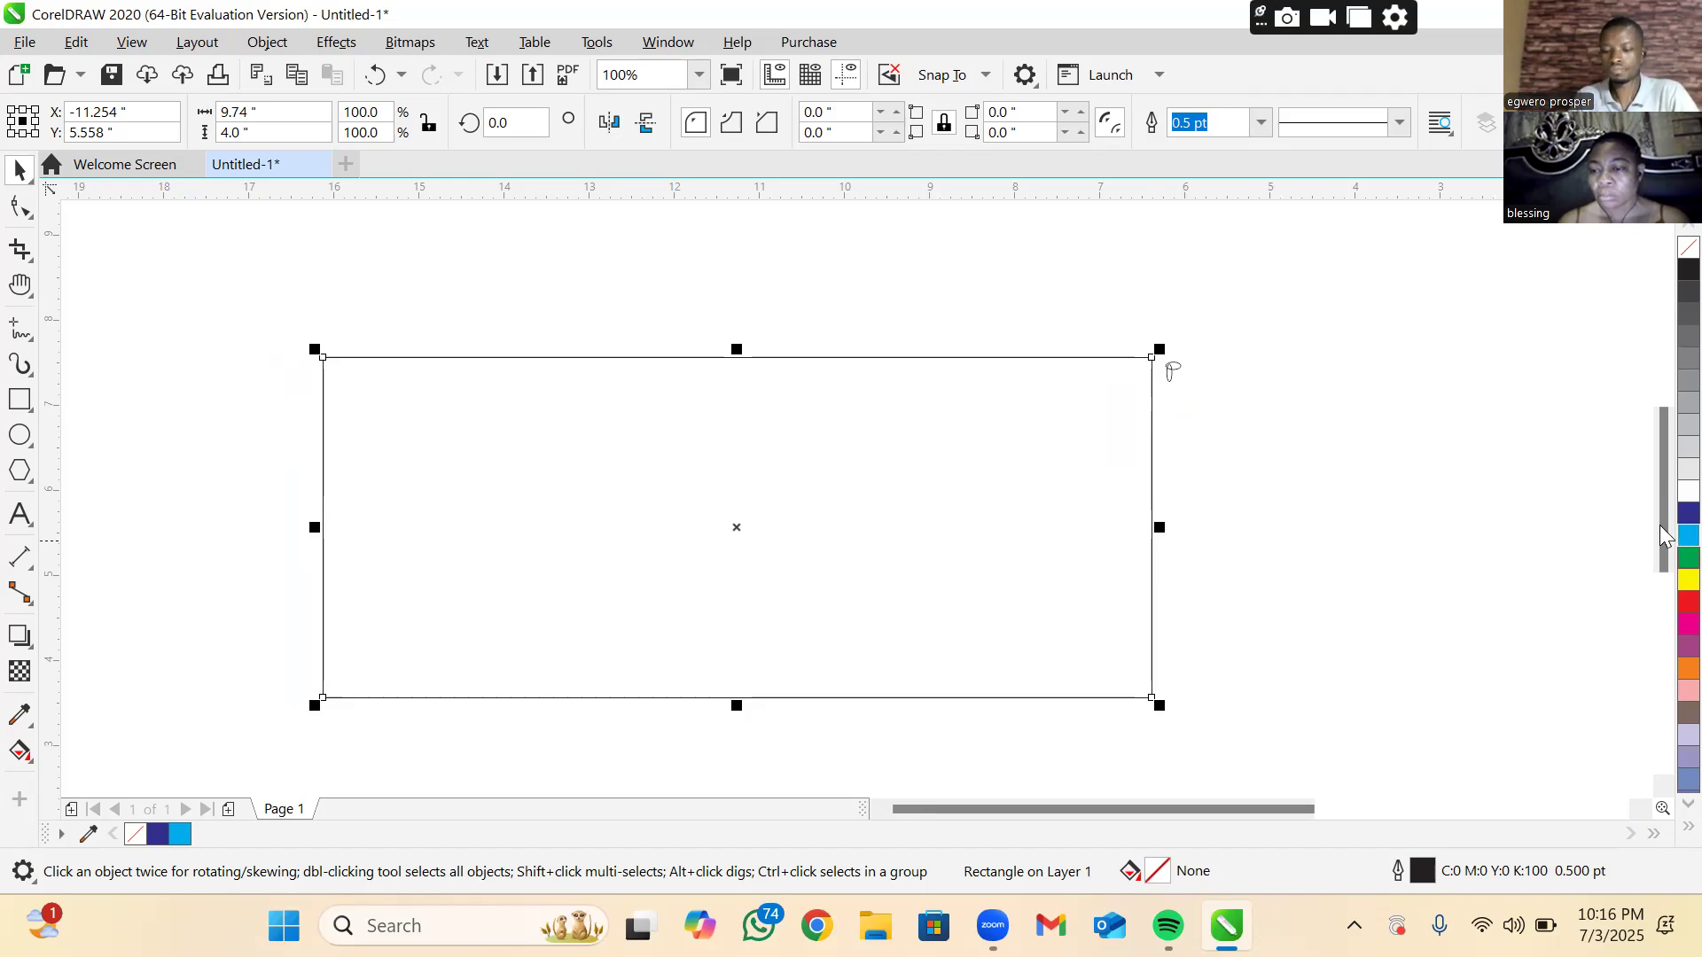
{"action": "left_click", "coordinate": [1687, 513]}
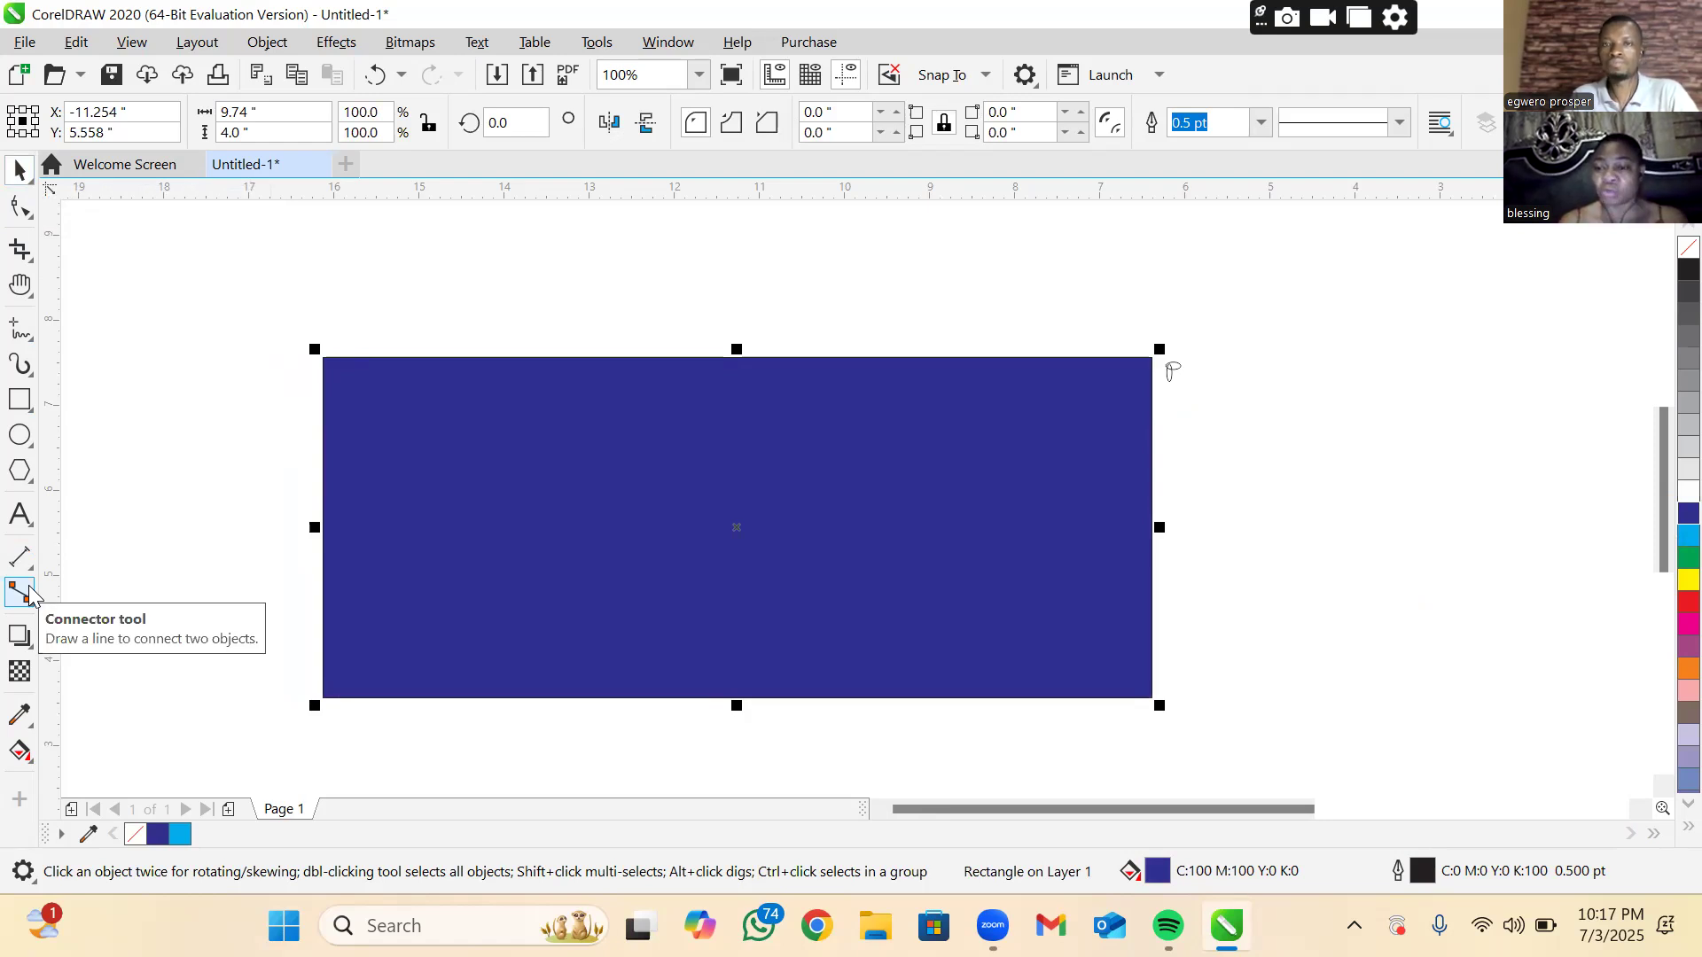
- Skew the blue rectangle horizontally and vertically into a parallelogram about 13.063" by 5.161", centred at about X -11.772", Y 6.439"
{"action": "left_click", "coordinate": [410, 548]}
{"action": "left_click", "coordinate": [410, 550]}
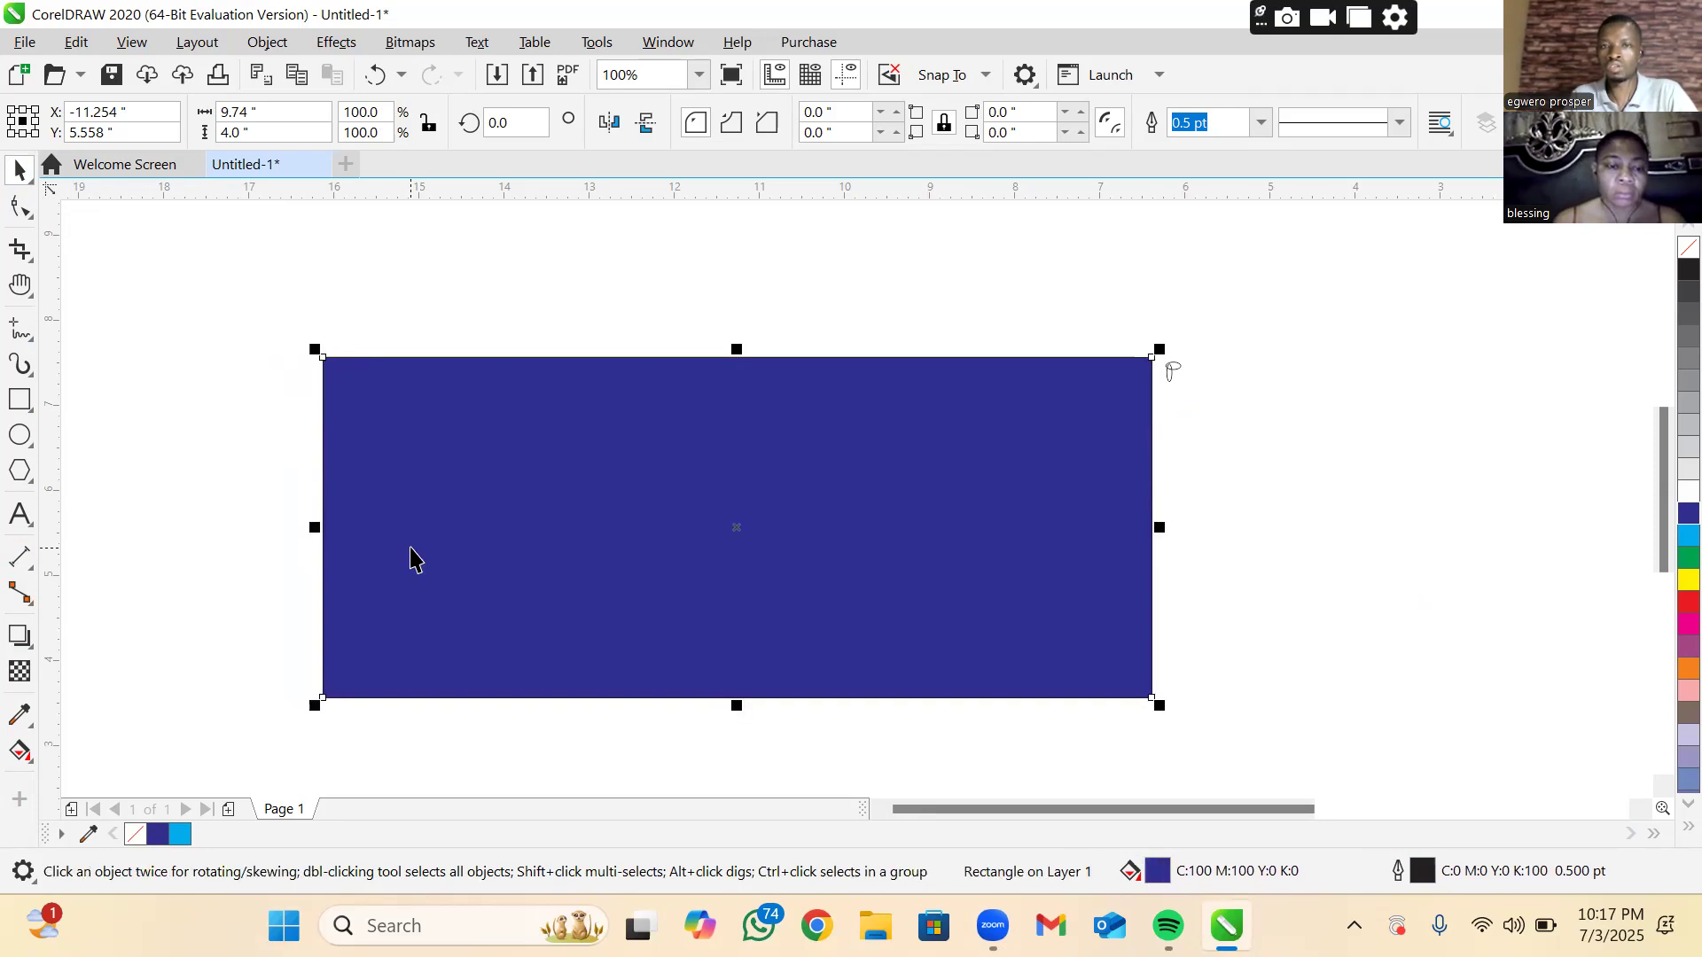
{"action": "left_click", "coordinate": [410, 549]}
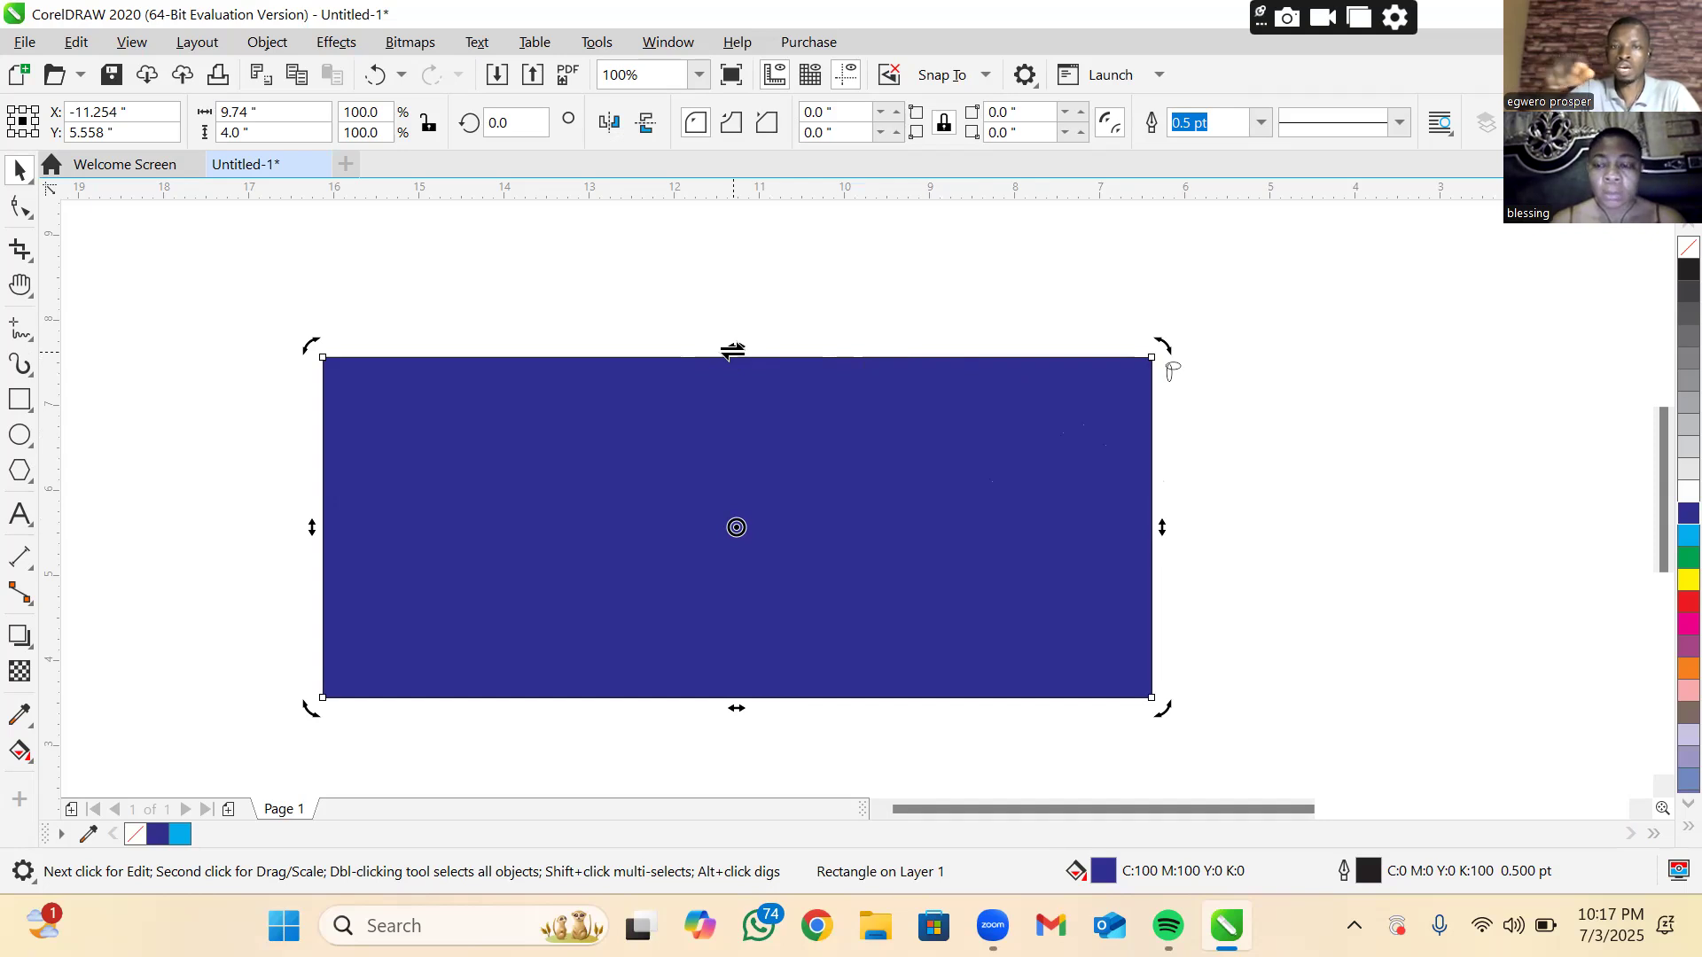
{"action": "left_click_drag", "start_coordinate": [732, 351], "coordinate": [912, 304]}
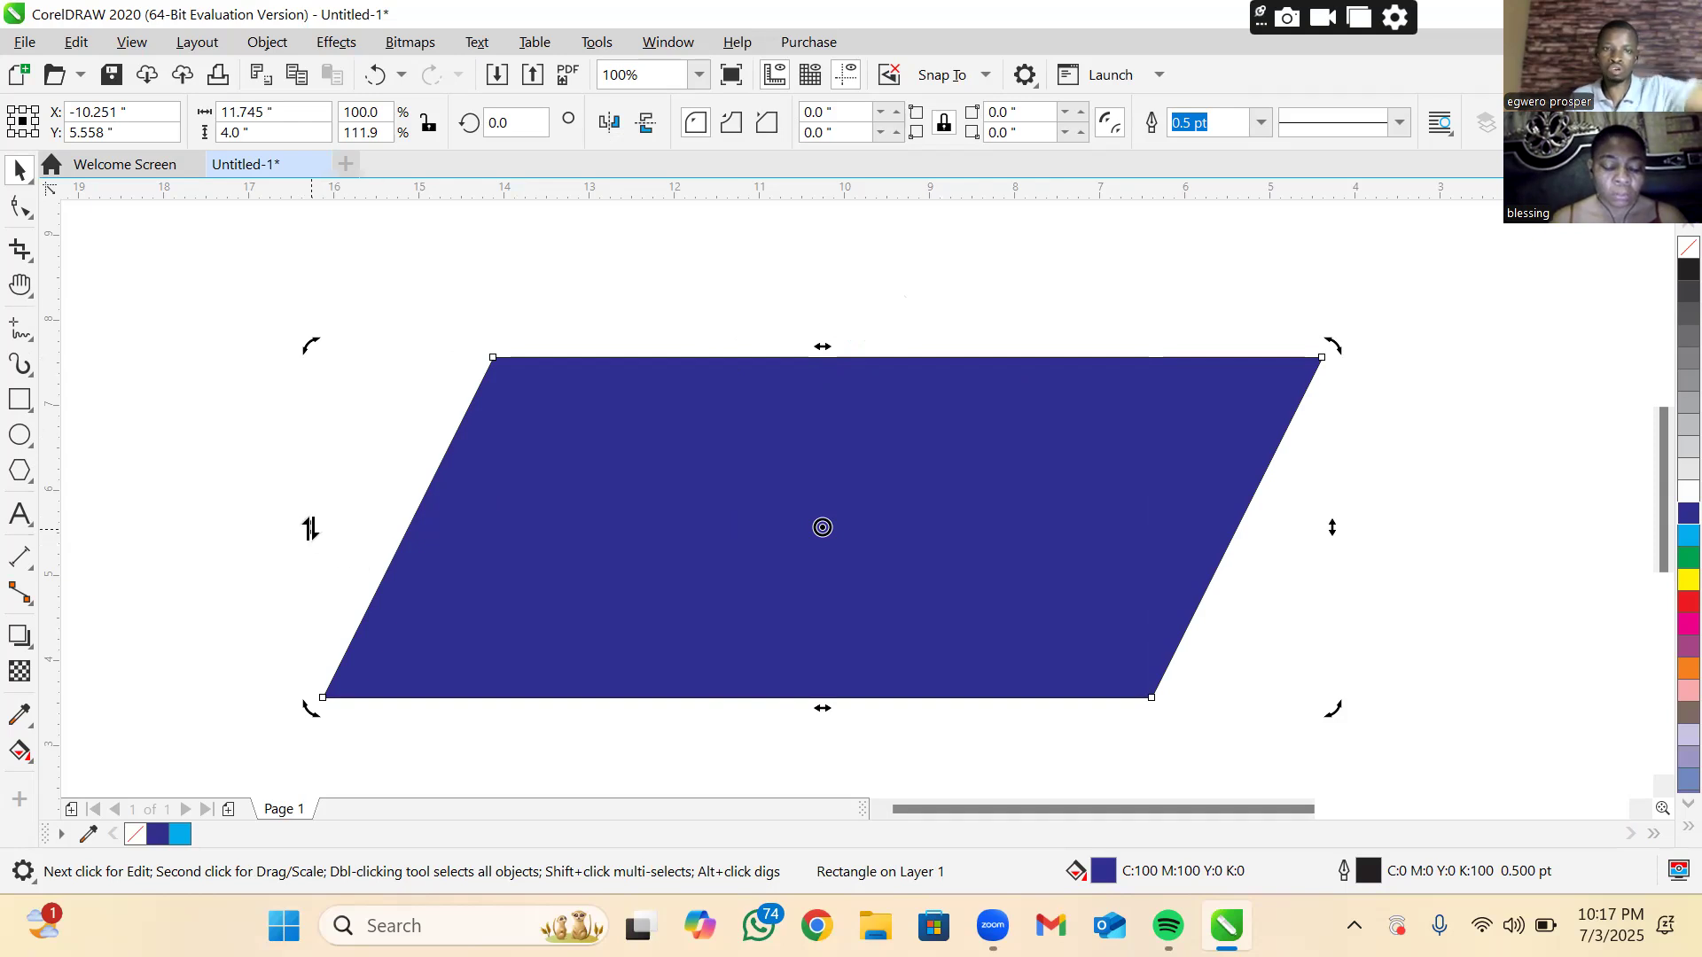
{"action": "left_click_drag", "start_coordinate": [310, 529], "coordinate": [312, 380]}
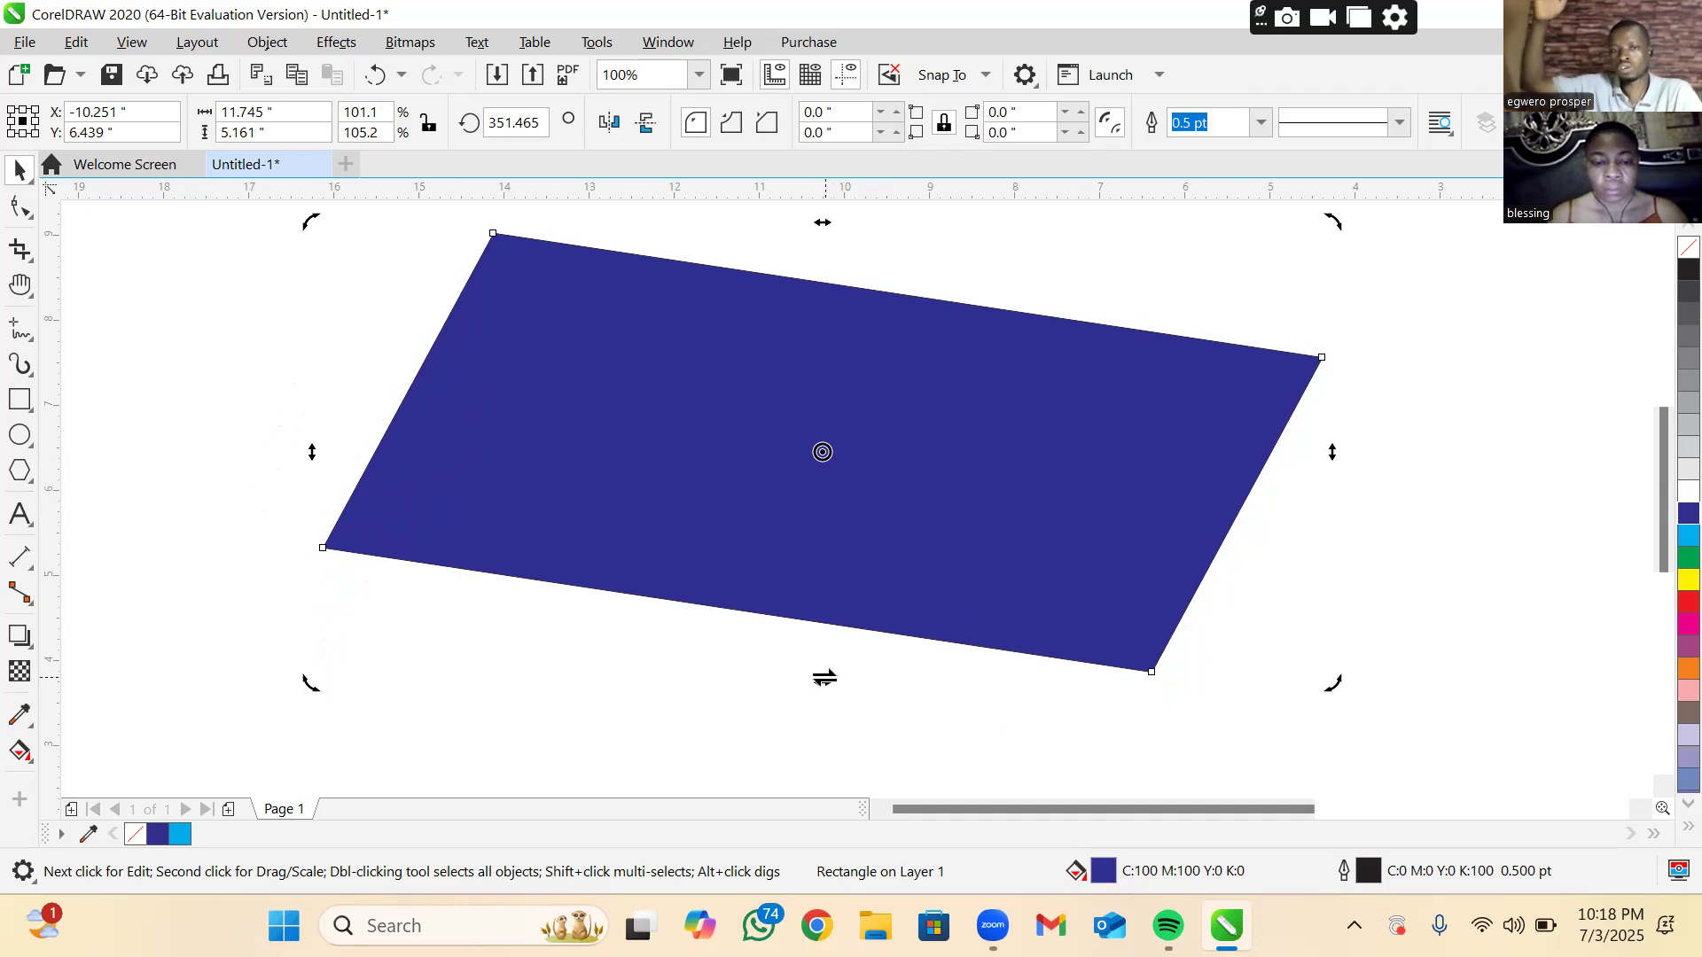
{"action": "left_click_drag", "start_coordinate": [824, 678], "coordinate": [732, 605]}
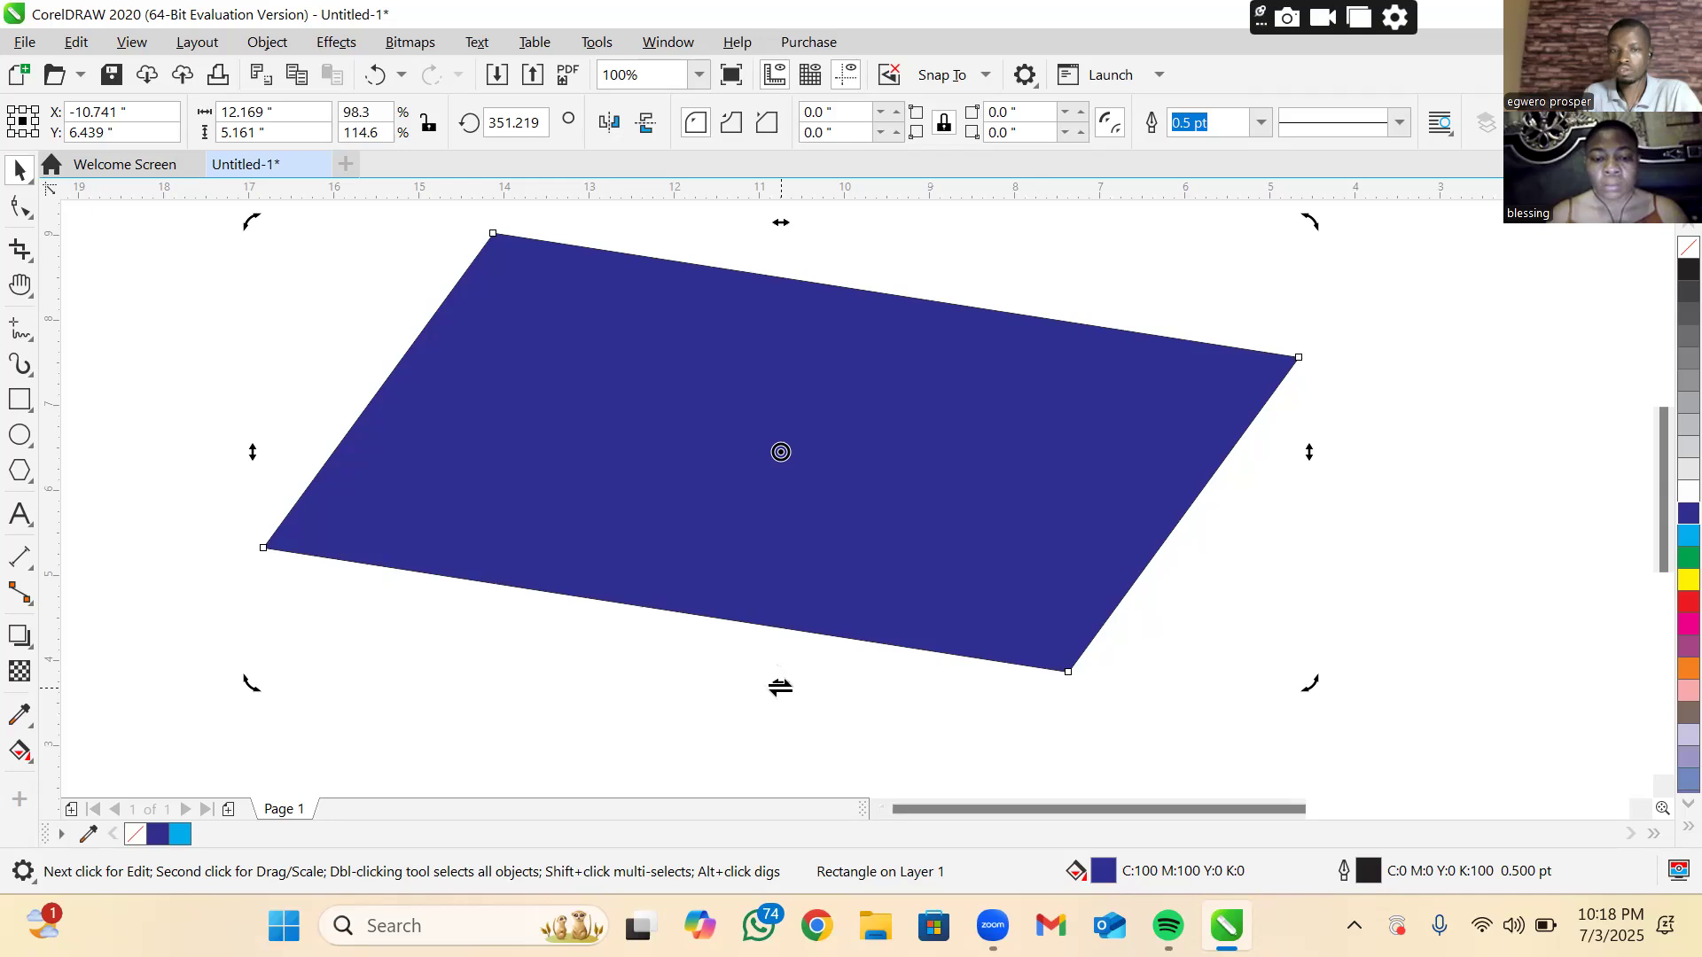
{"action": "left_click_drag", "start_coordinate": [780, 687], "coordinate": [600, 693]}
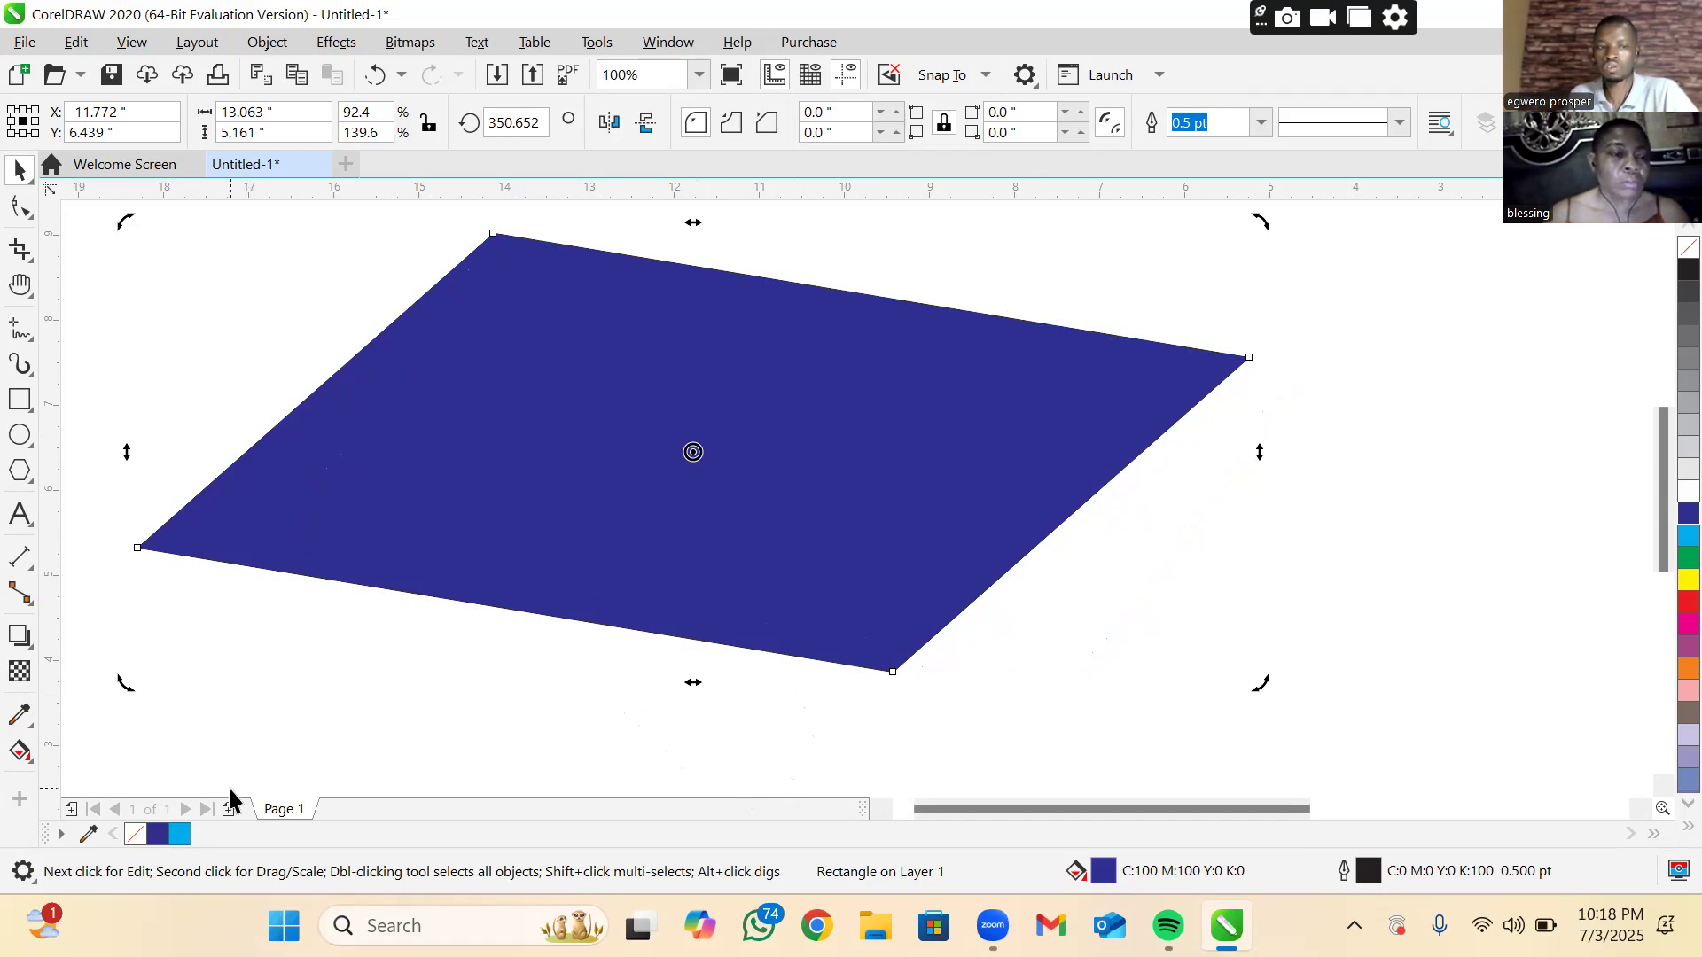
- Draw a narrow vertical rectangle about 0.482" by 2.69" as a leg starting at the blue parallelogram's left corner
{"action": "left_click", "coordinate": [25, 394]}
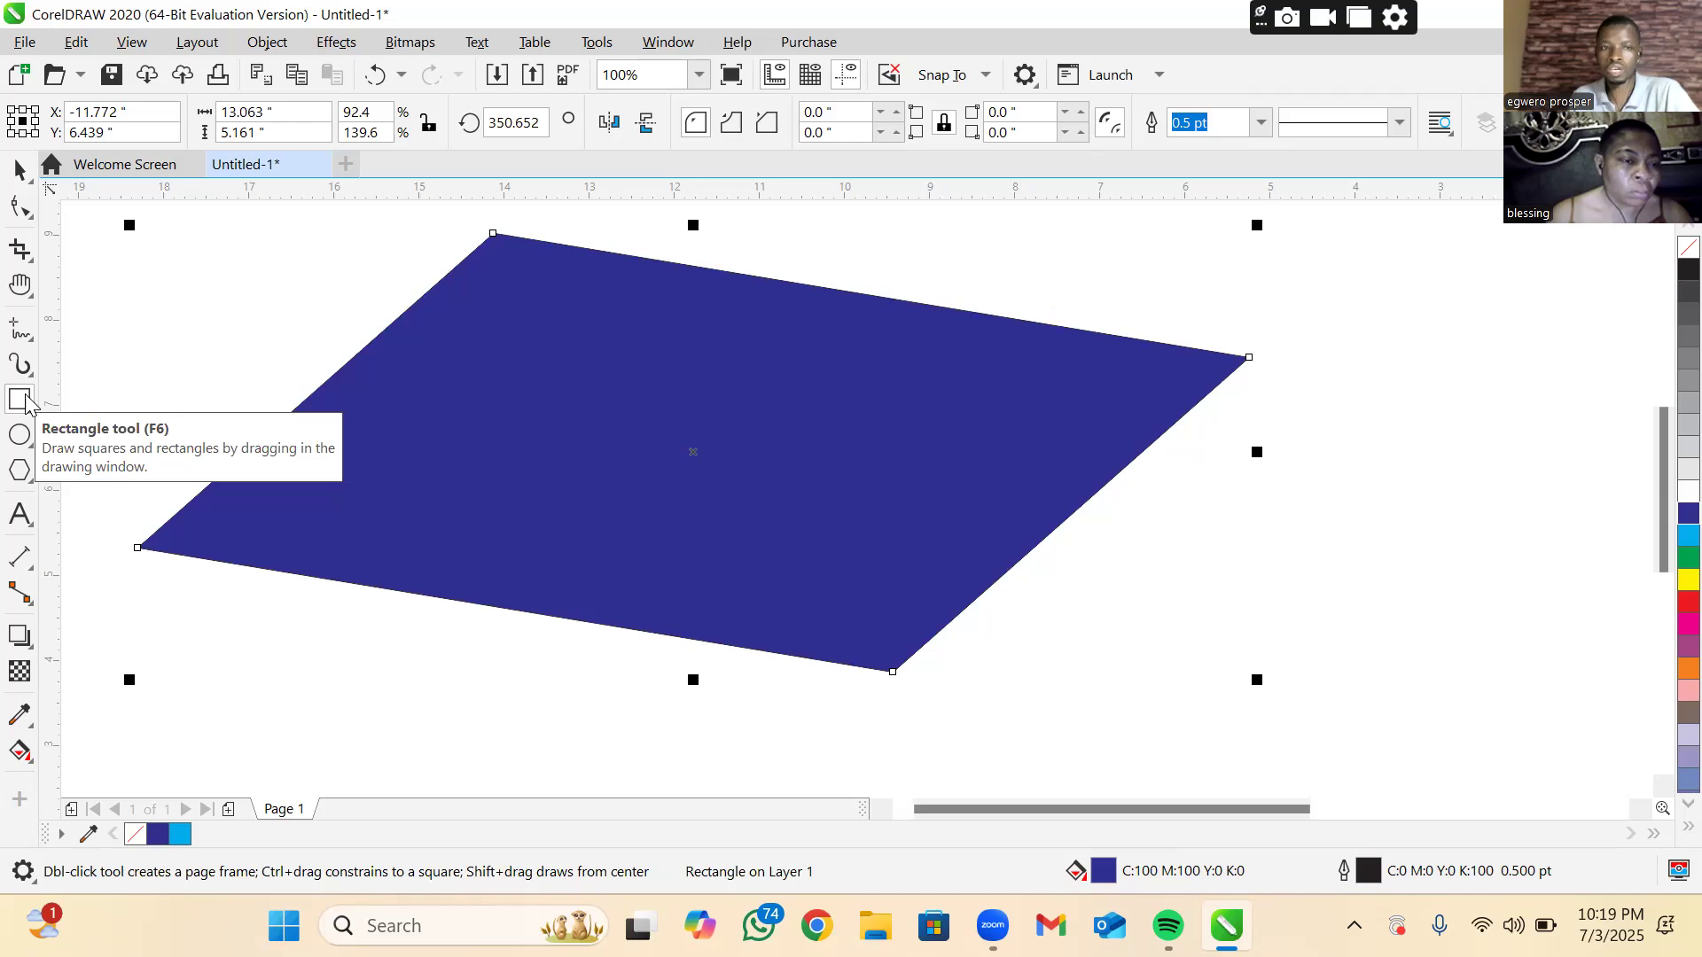
{"action": "left_click", "coordinate": [26, 397]}
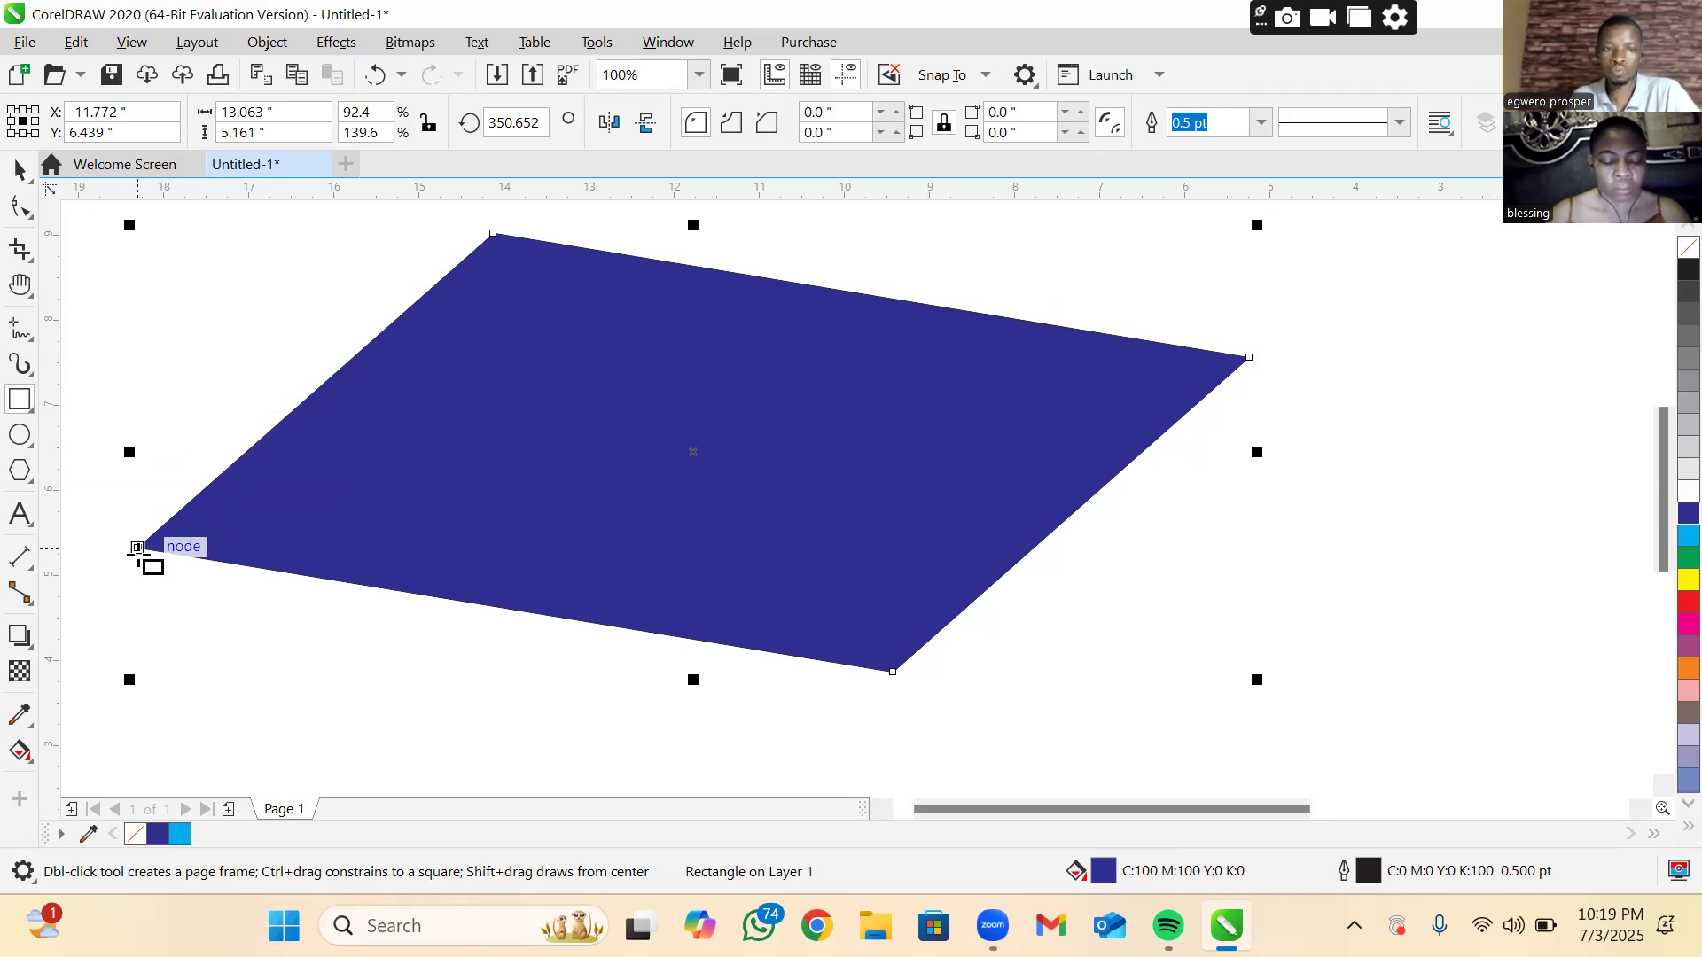
{"action": "mouse_move", "coordinate": [138, 548]}
{"action": "left_mouse_down"}
{"action": "mouse_move", "coordinate": [123, 743]}
{"action": "mouse_move", "coordinate": [177, 775]}
{"action": "left_mouse_up"}
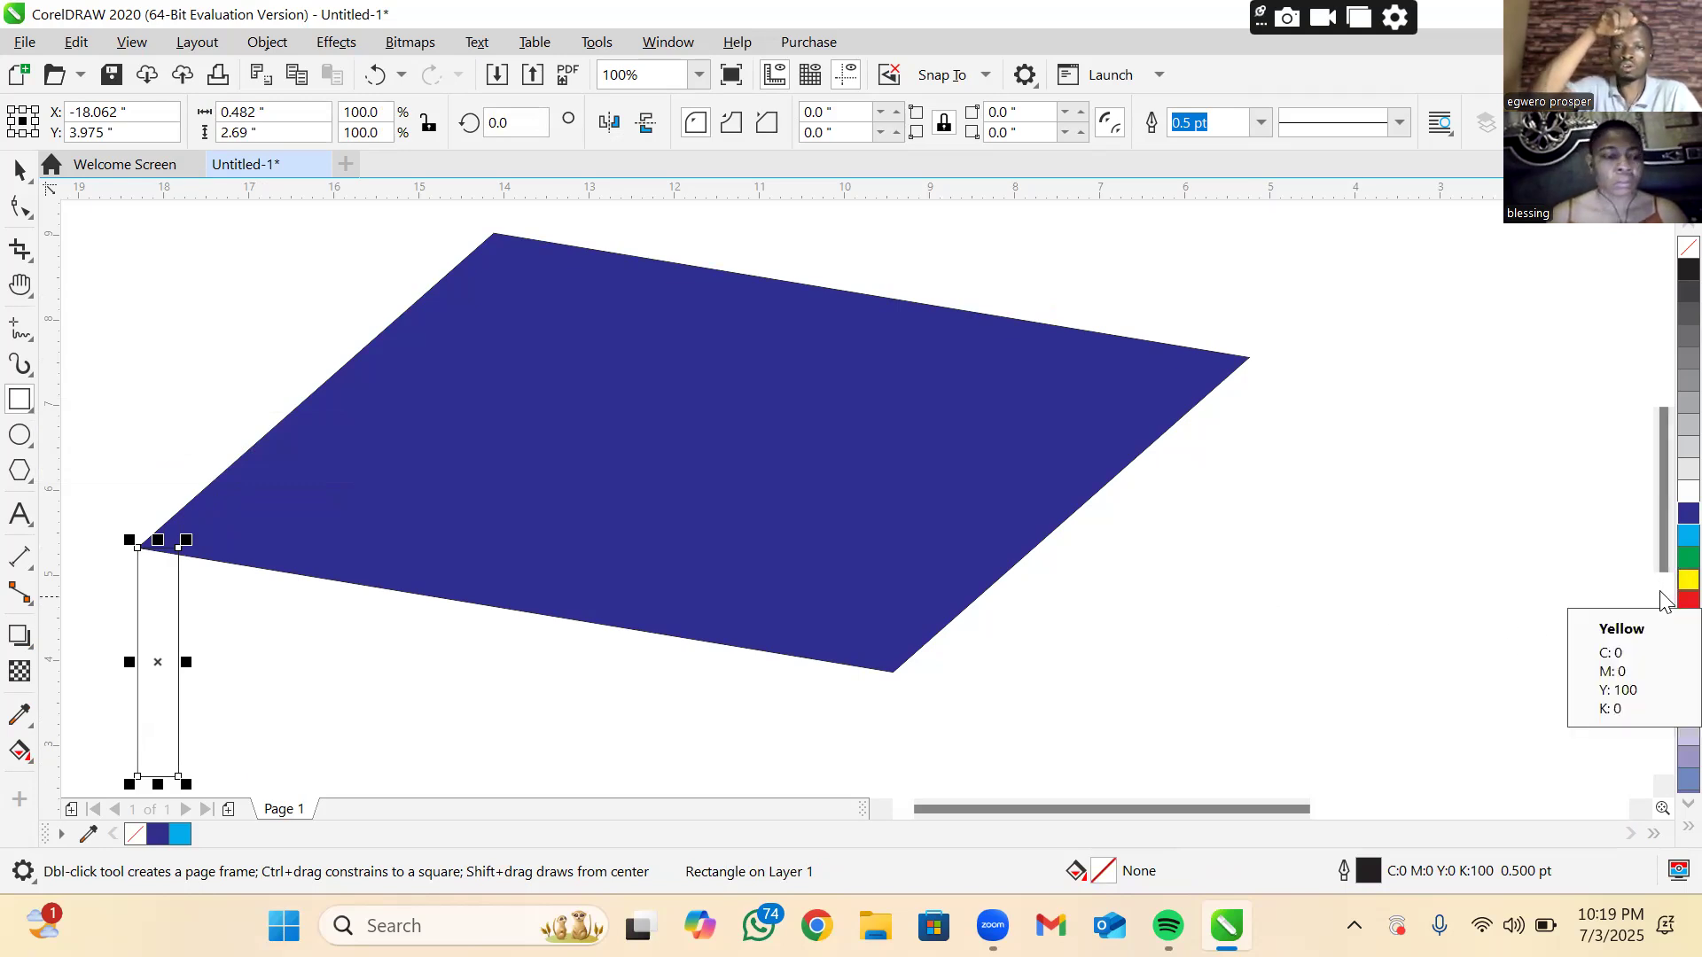
- Fill the leg red (C:0 M:100 Y:100 K:0) and place three copies as the front right, right and back legs of the blue table
{"action": "left_click", "coordinate": [16, 170]}
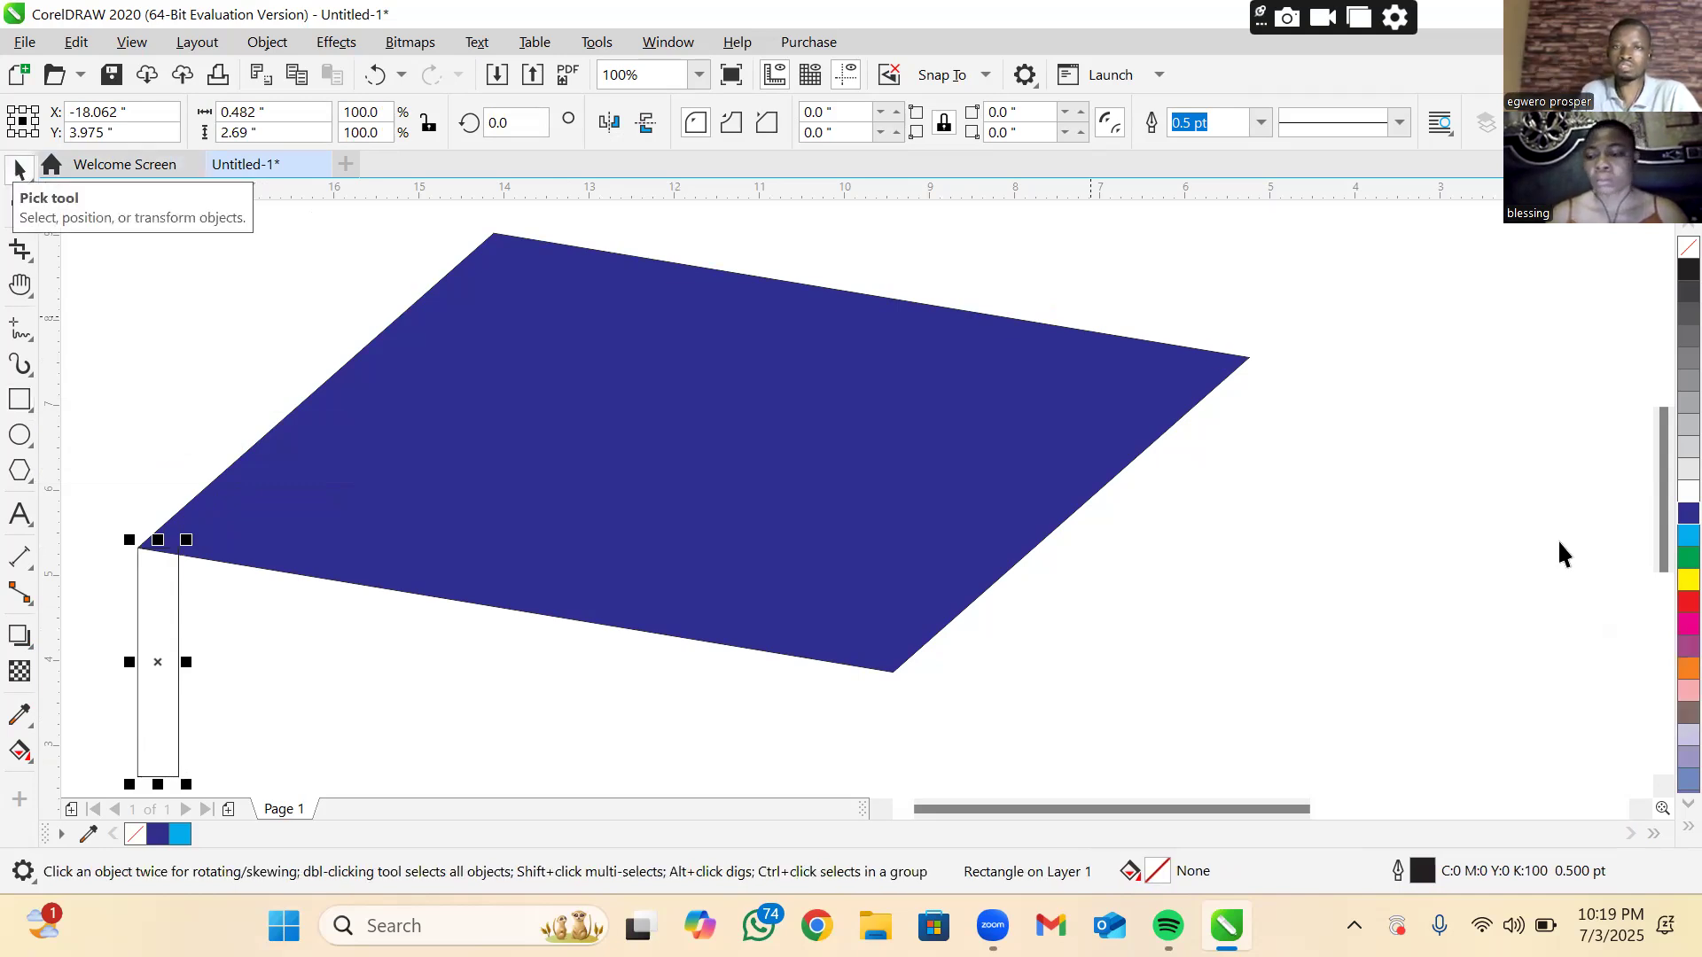
{"action": "left_click", "coordinate": [1662, 604]}
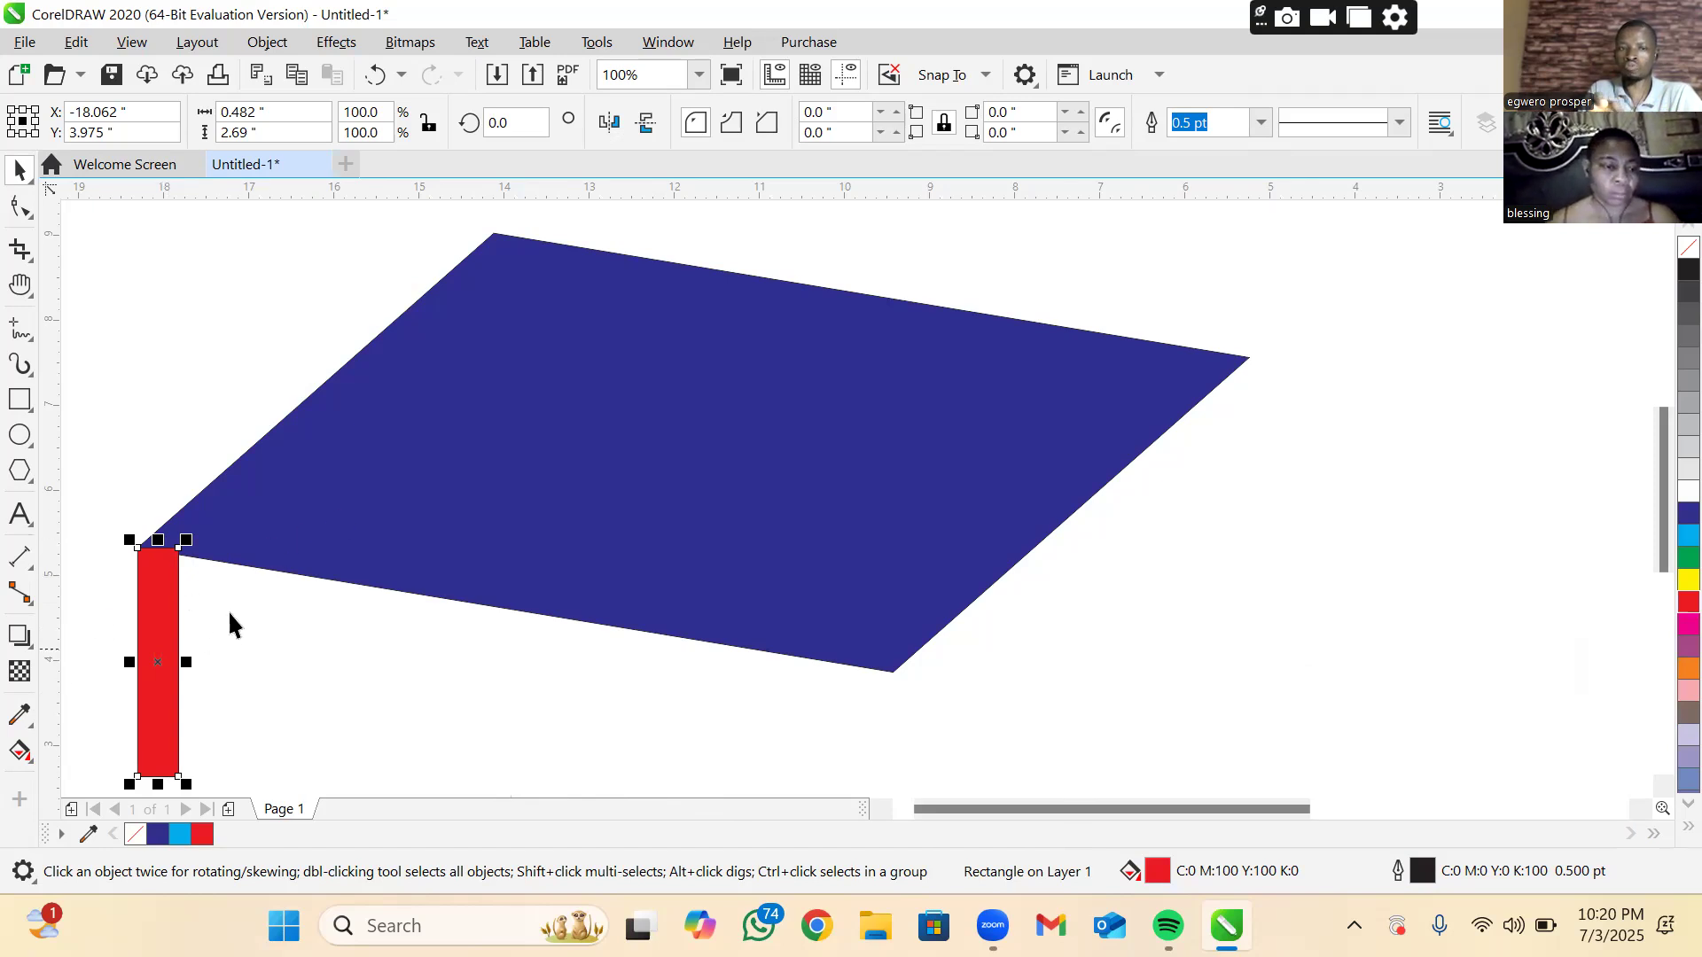
{"action": "left_click_drag", "start_coordinate": [152, 594], "coordinate": [858, 663]}
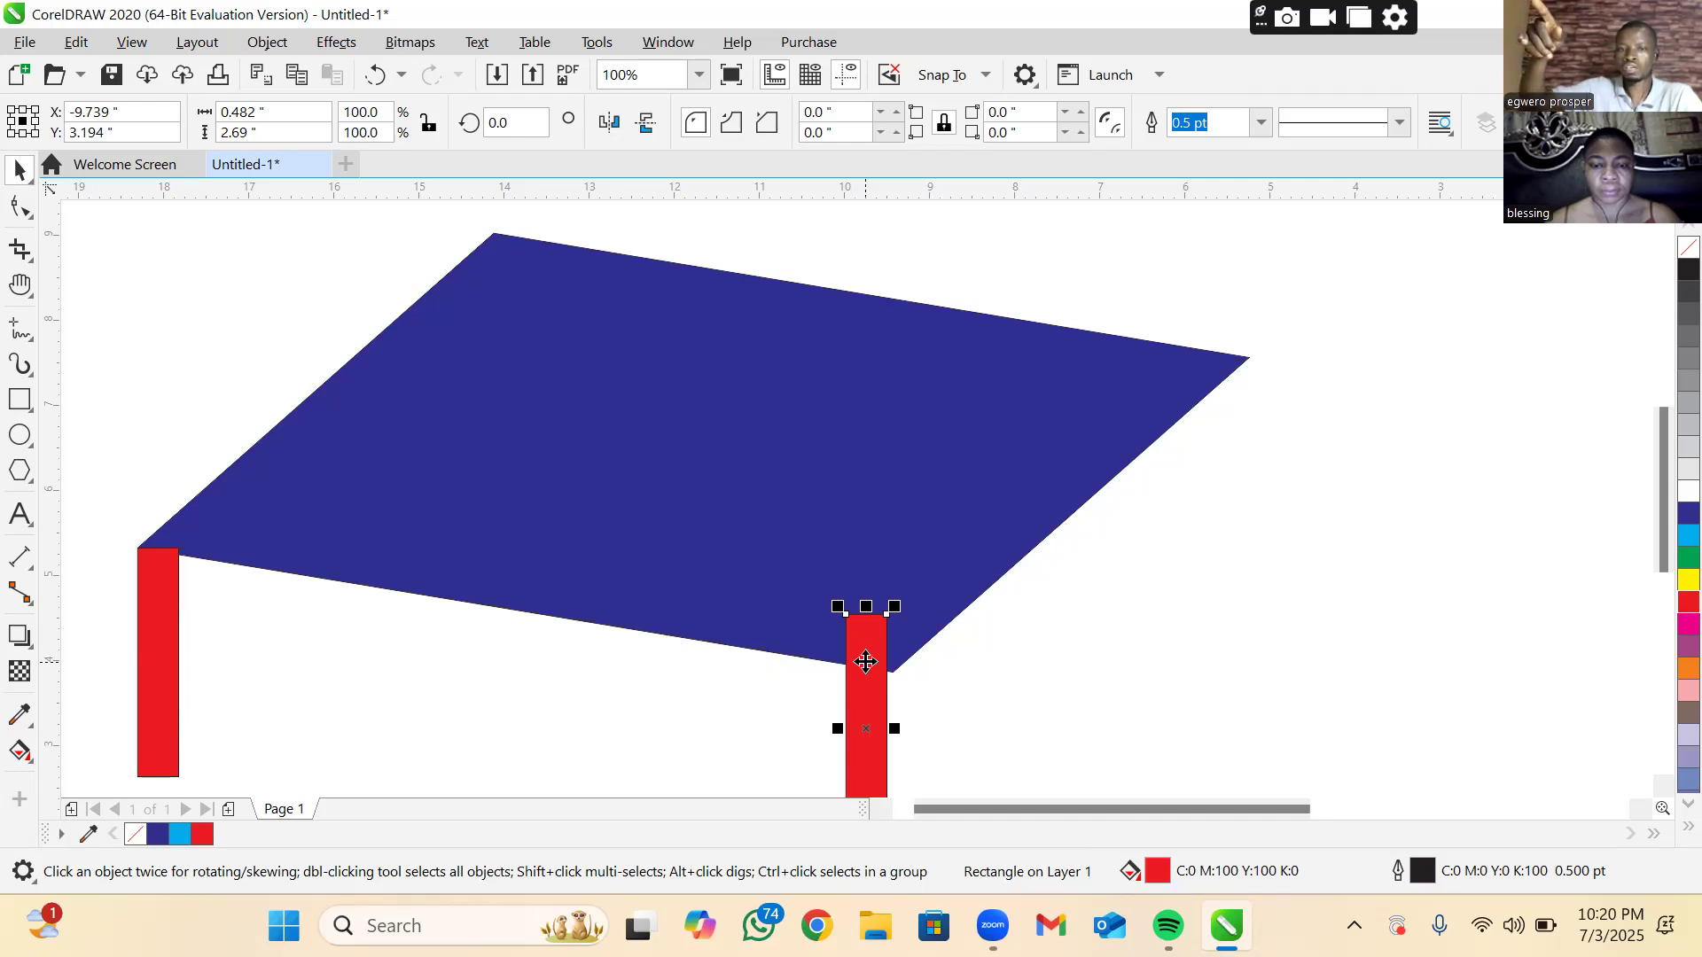
{"action": "left_click", "coordinate": [886, 678]}
{"action": "left_click_drag", "start_coordinate": [886, 678], "coordinate": [434, 682]}
{"action": "left_click_drag", "start_coordinate": [434, 687], "coordinate": [469, 591]}
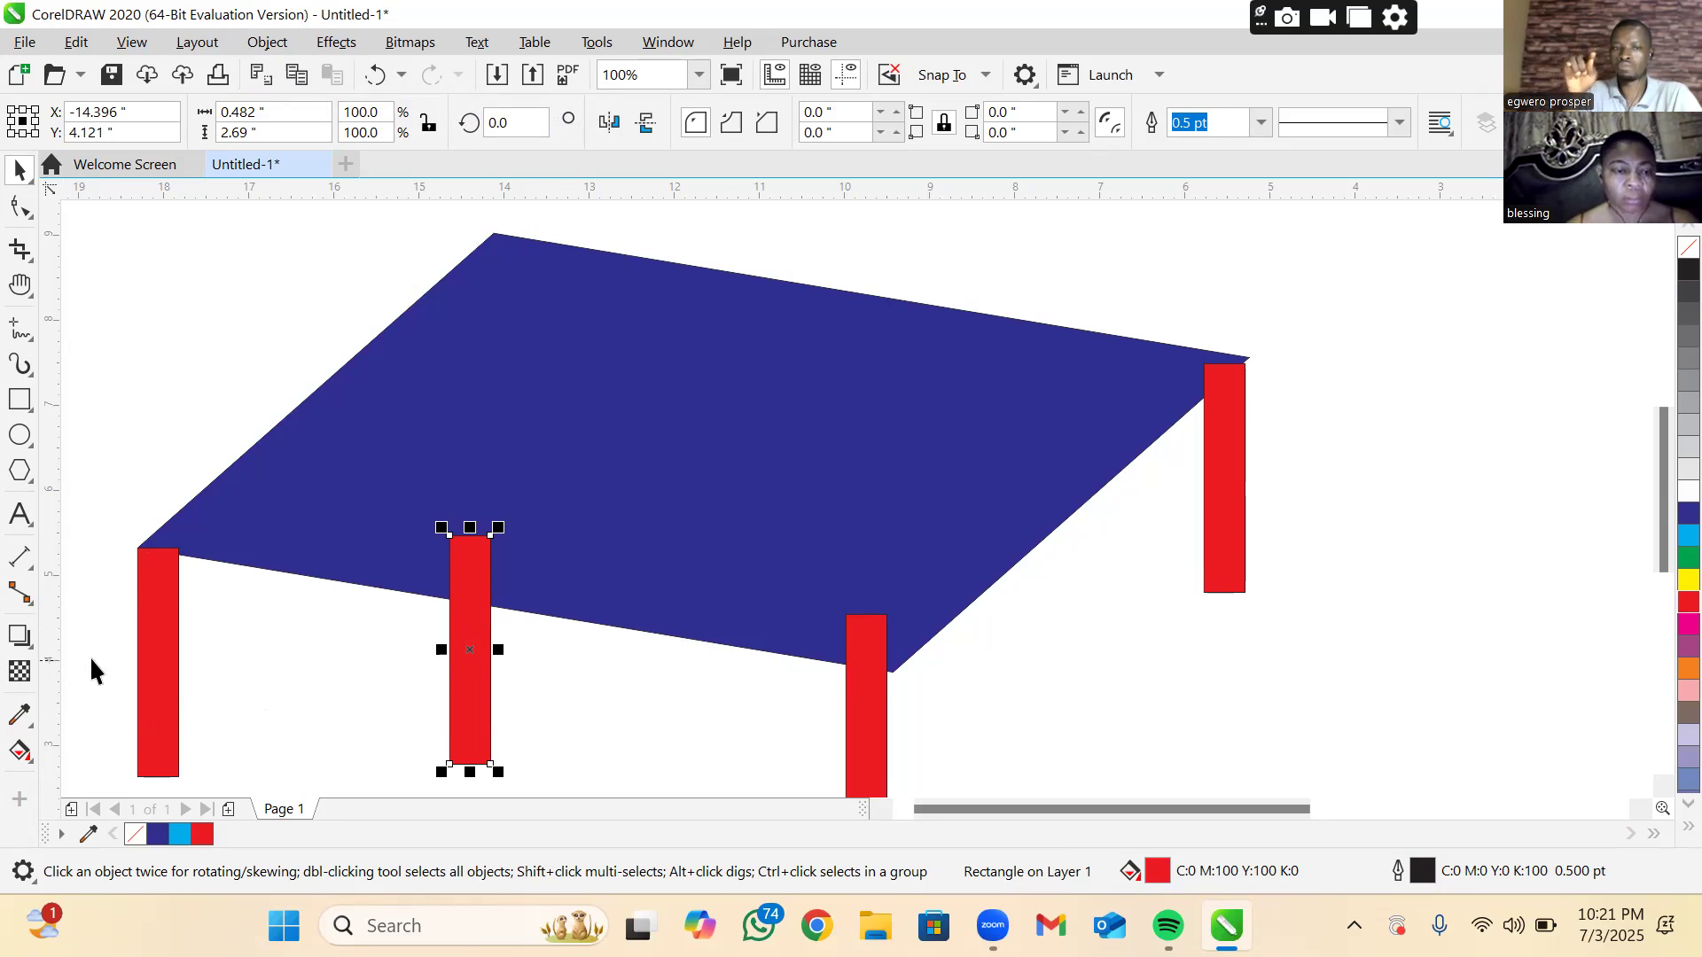
- Select the three copied red legs together and send them to the back of the layer behind the blue tabletop
{"action": "left_click", "coordinate": [883, 723], "text": "shift"}
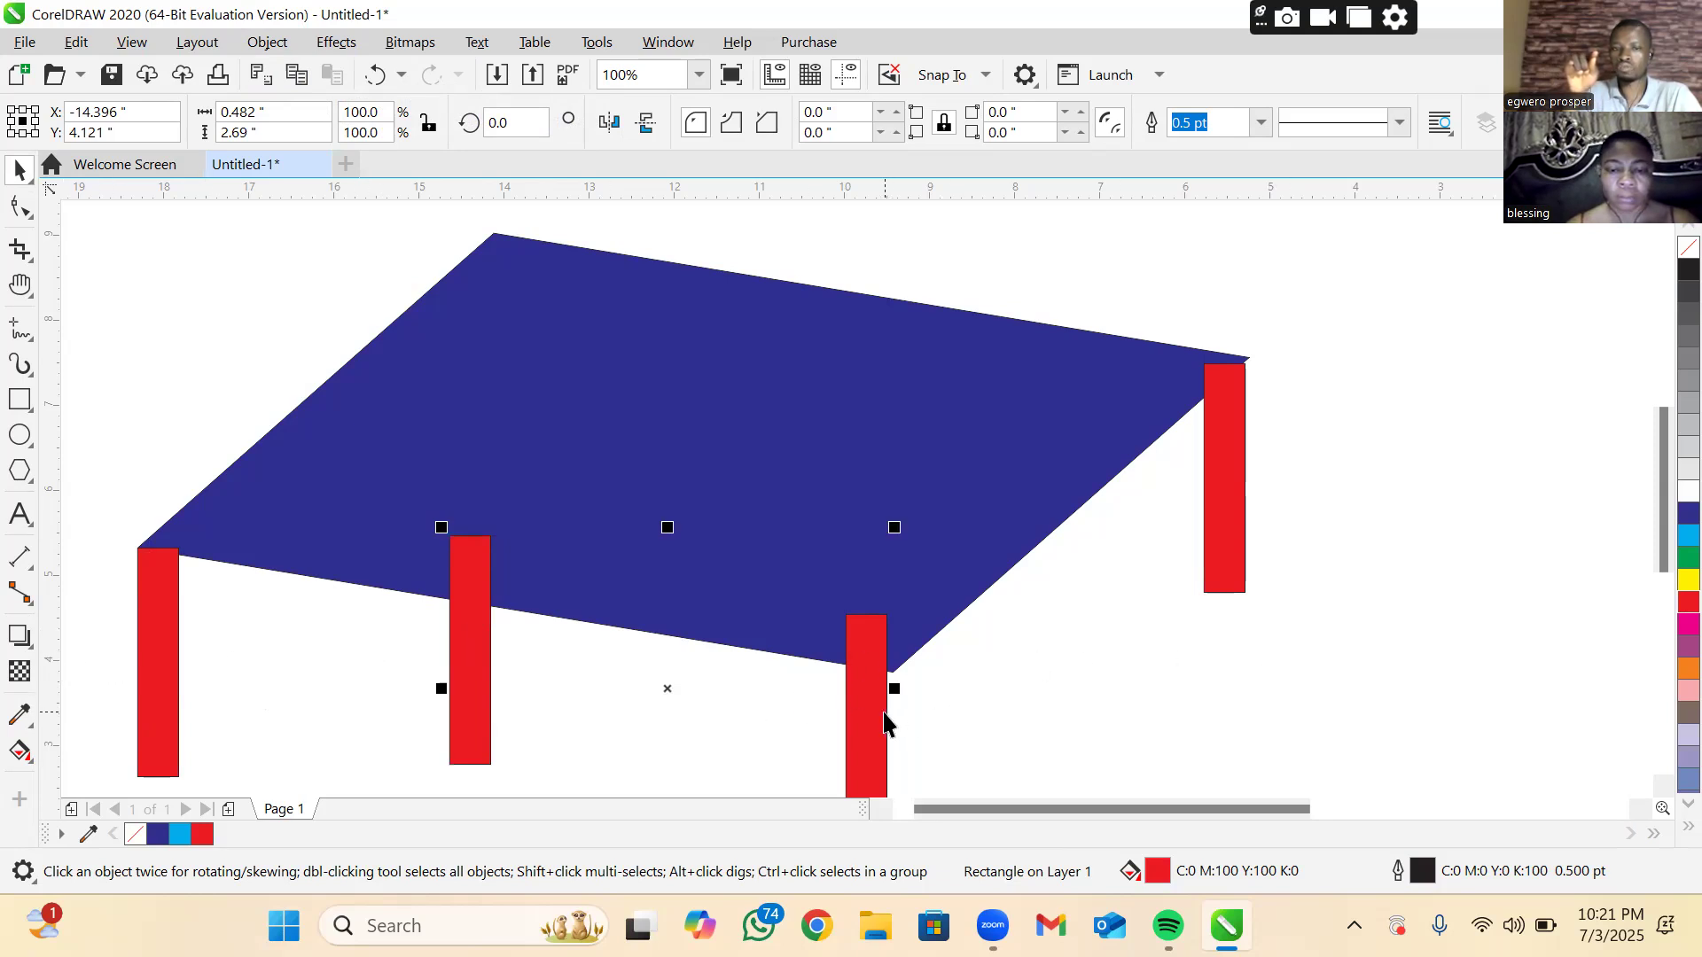
{"action": "left_click", "coordinate": [1207, 479], "text": "shift"}
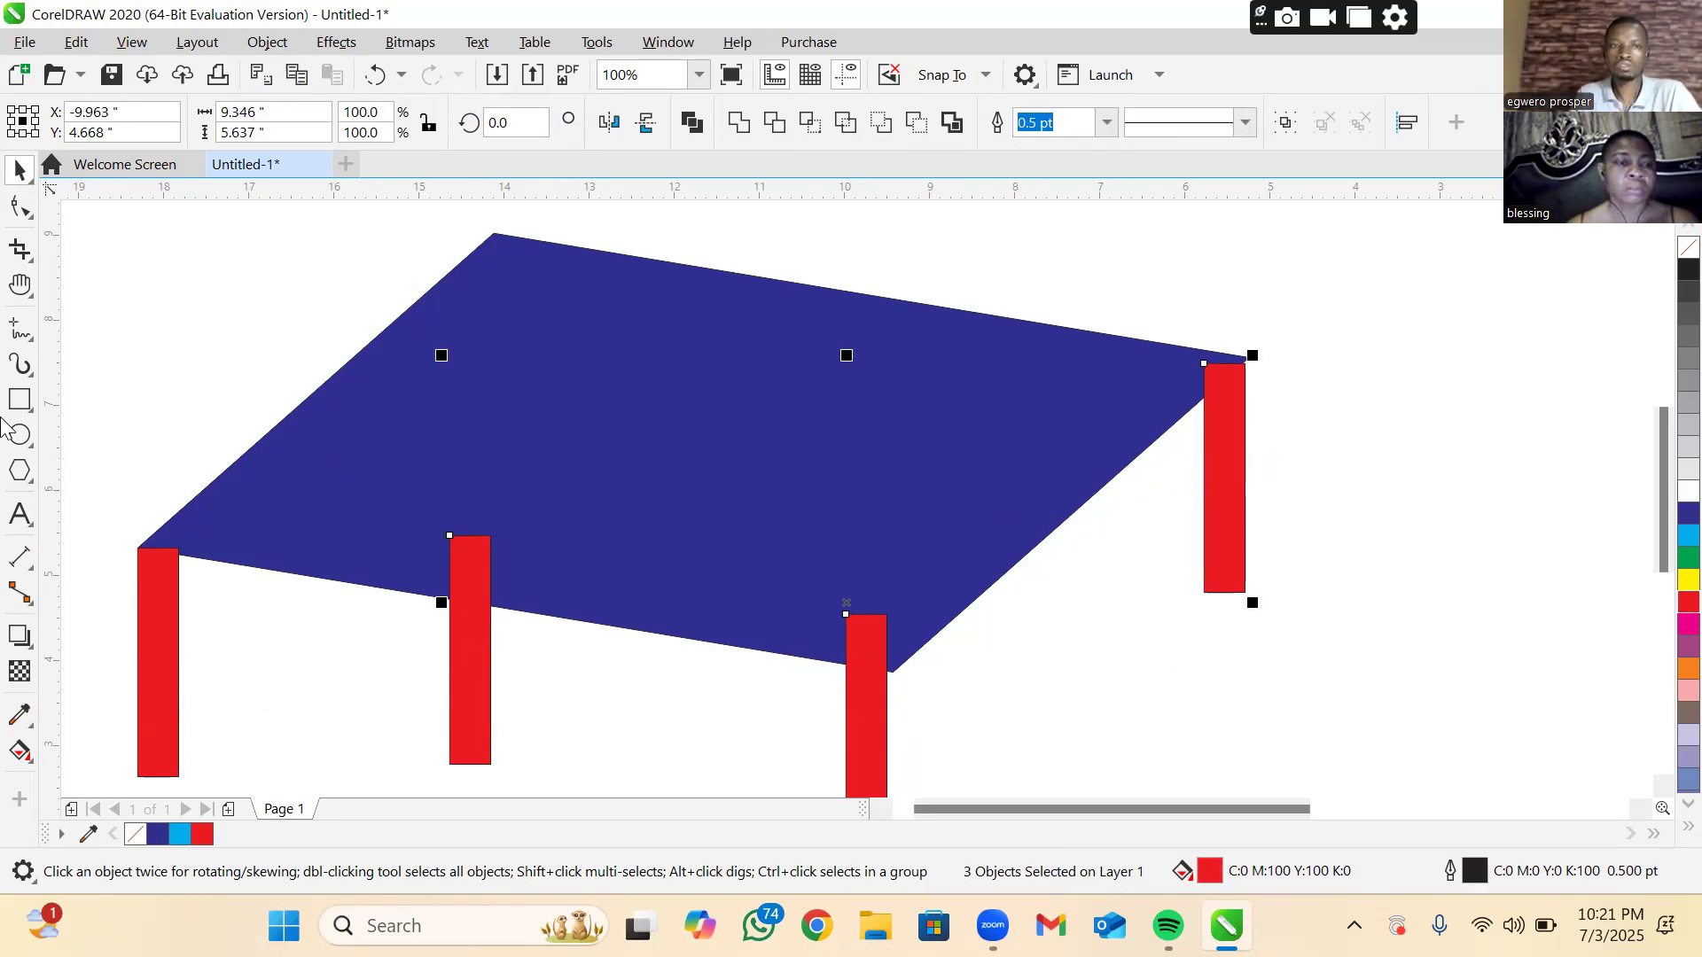
{"action": "left_click", "coordinate": [259, 49]}
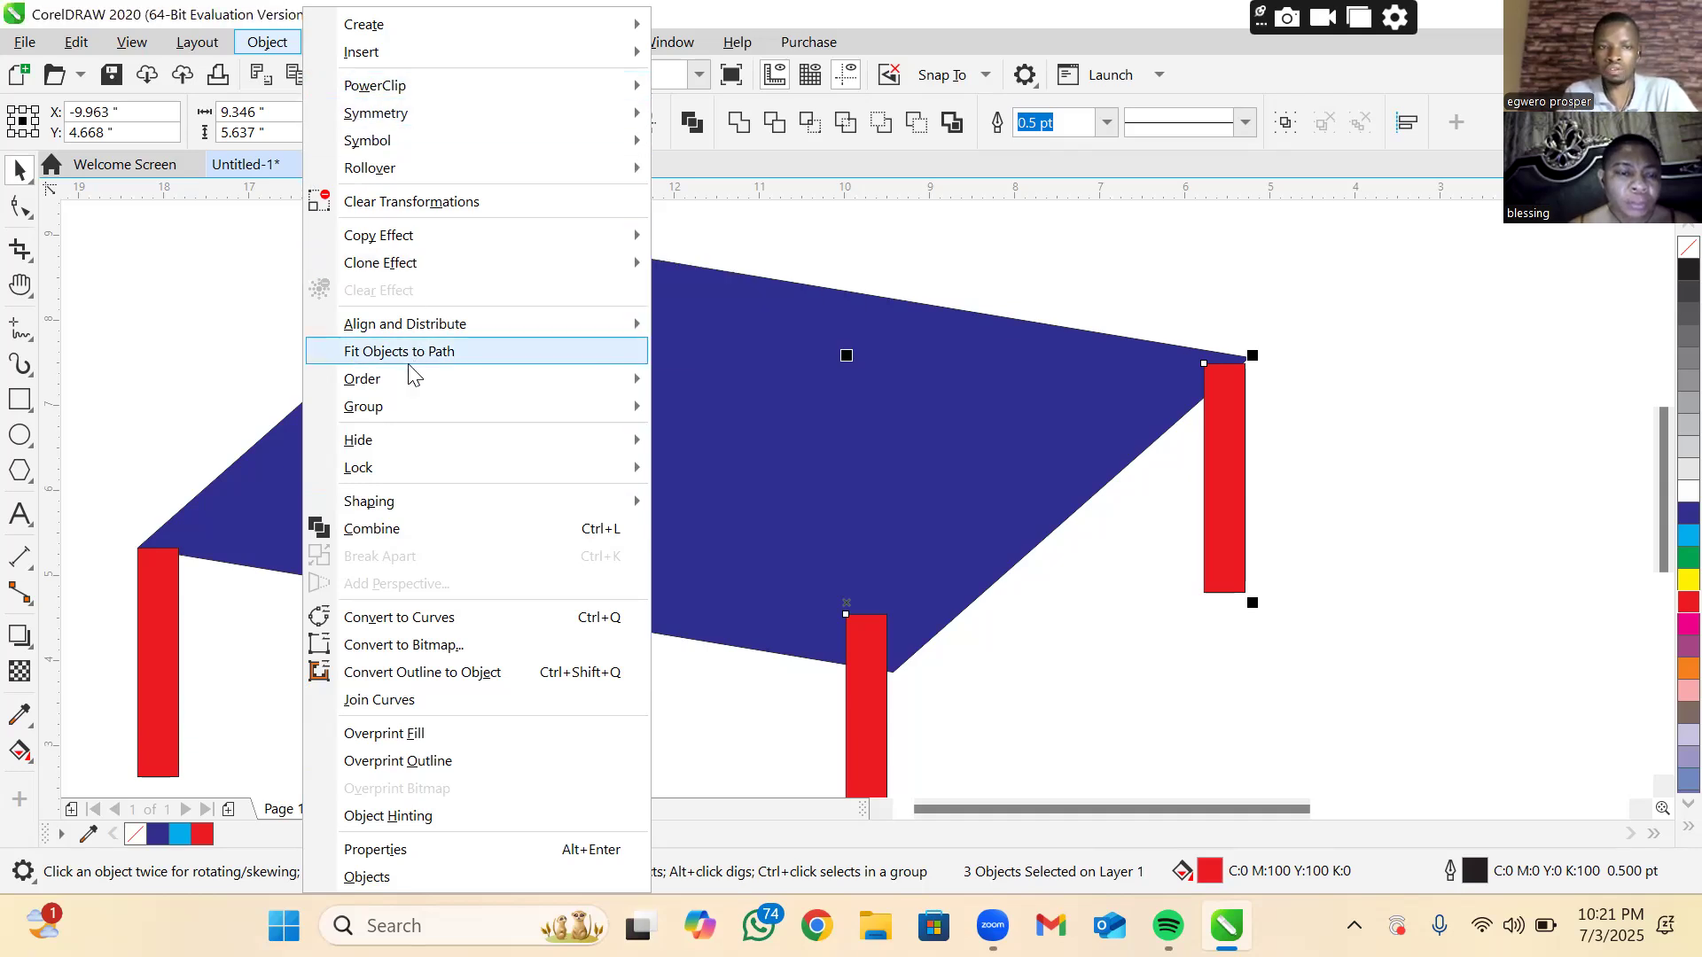
{"action": "mouse_move", "coordinate": [409, 380]}
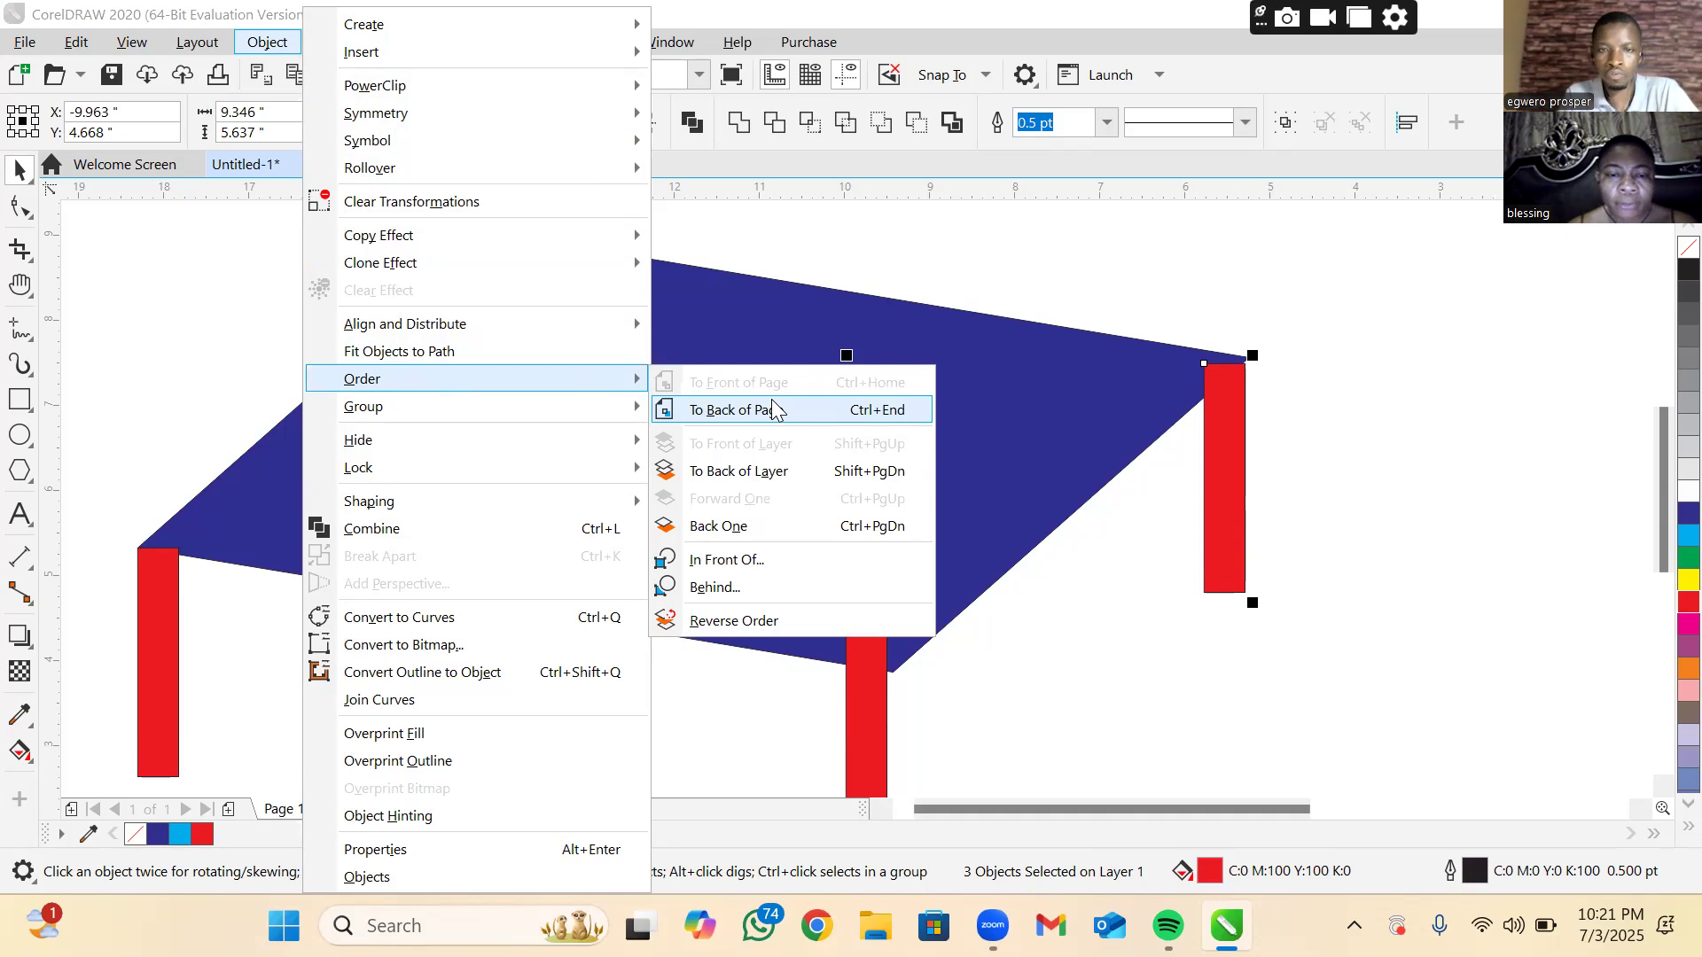
{"action": "left_click", "coordinate": [772, 471]}
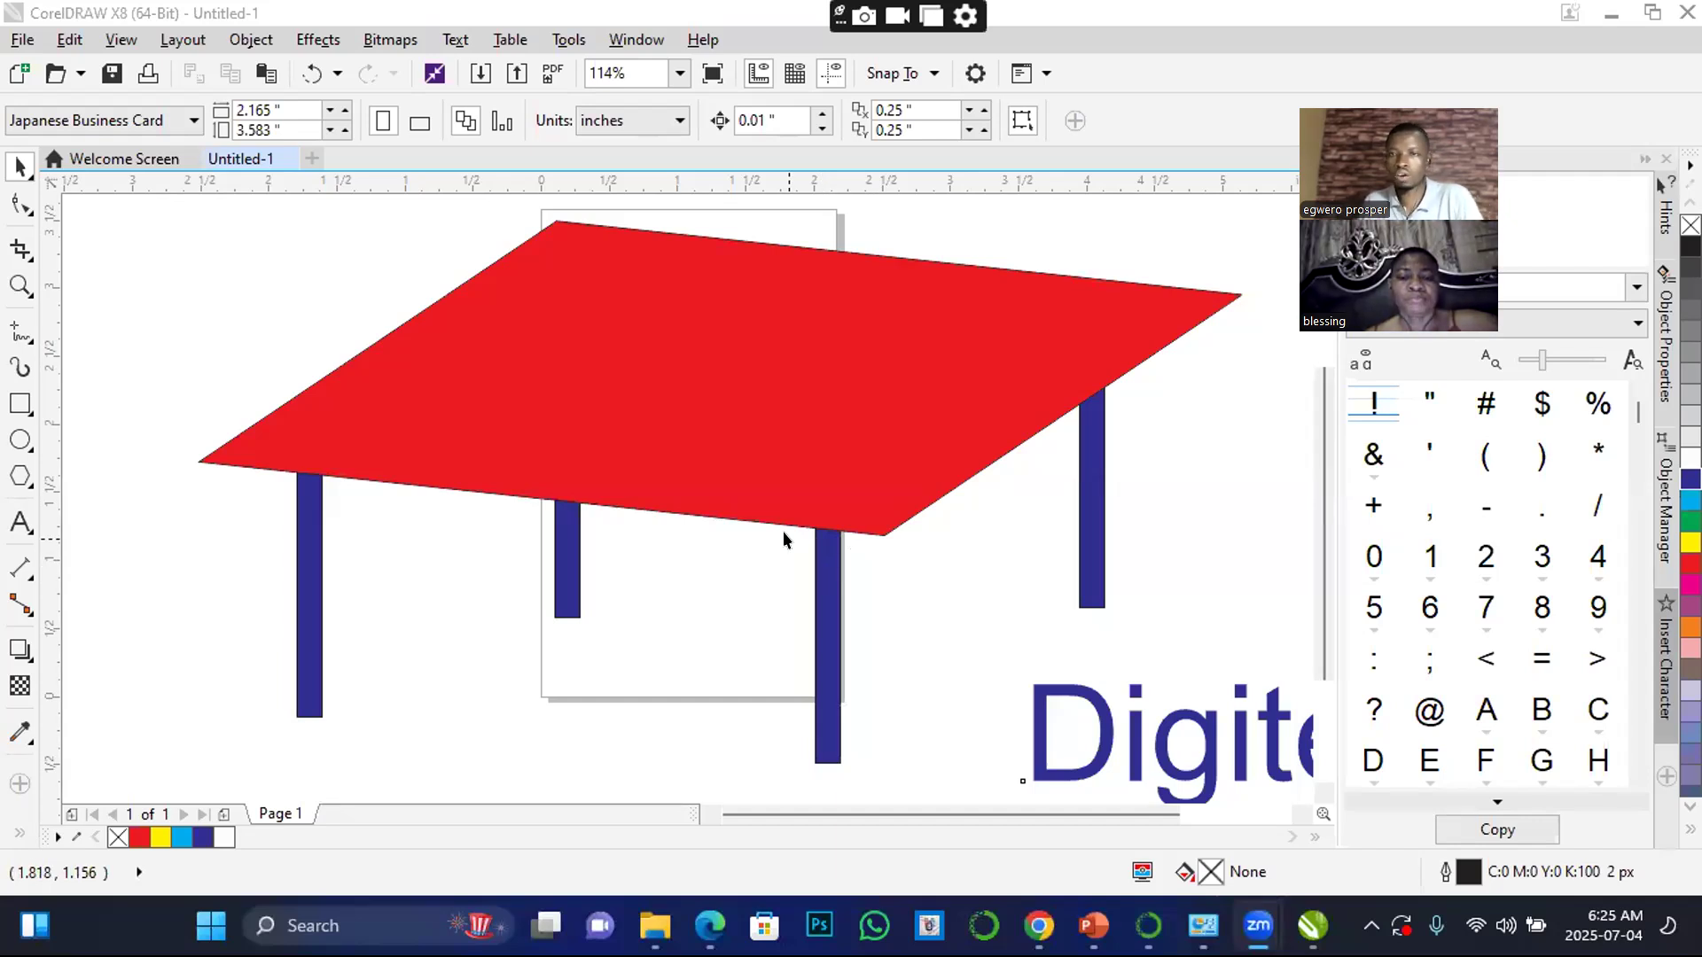
- In the red table drawing, reposition the Digitech text beyond the table's legs and enlarge it to about 97.836 pt
{"action": "scroll", "coordinate": [695, 387], "scroll_direction": "down", "scroll_amount": 3}
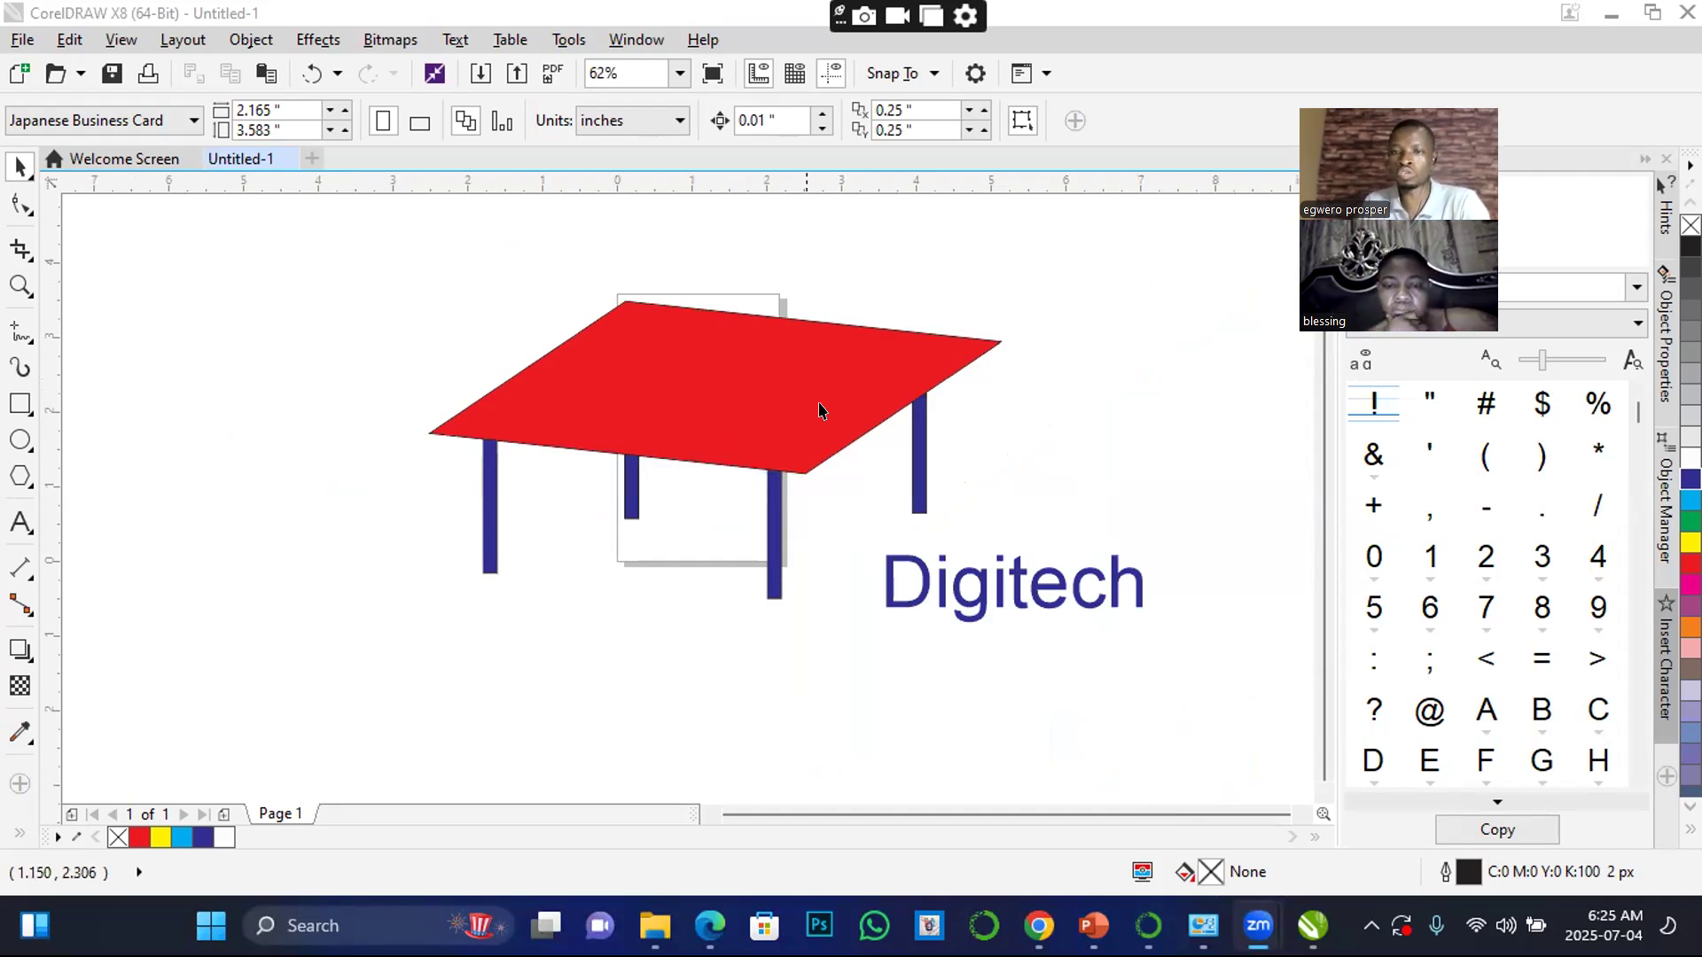
{"action": "left_click", "coordinate": [990, 598]}
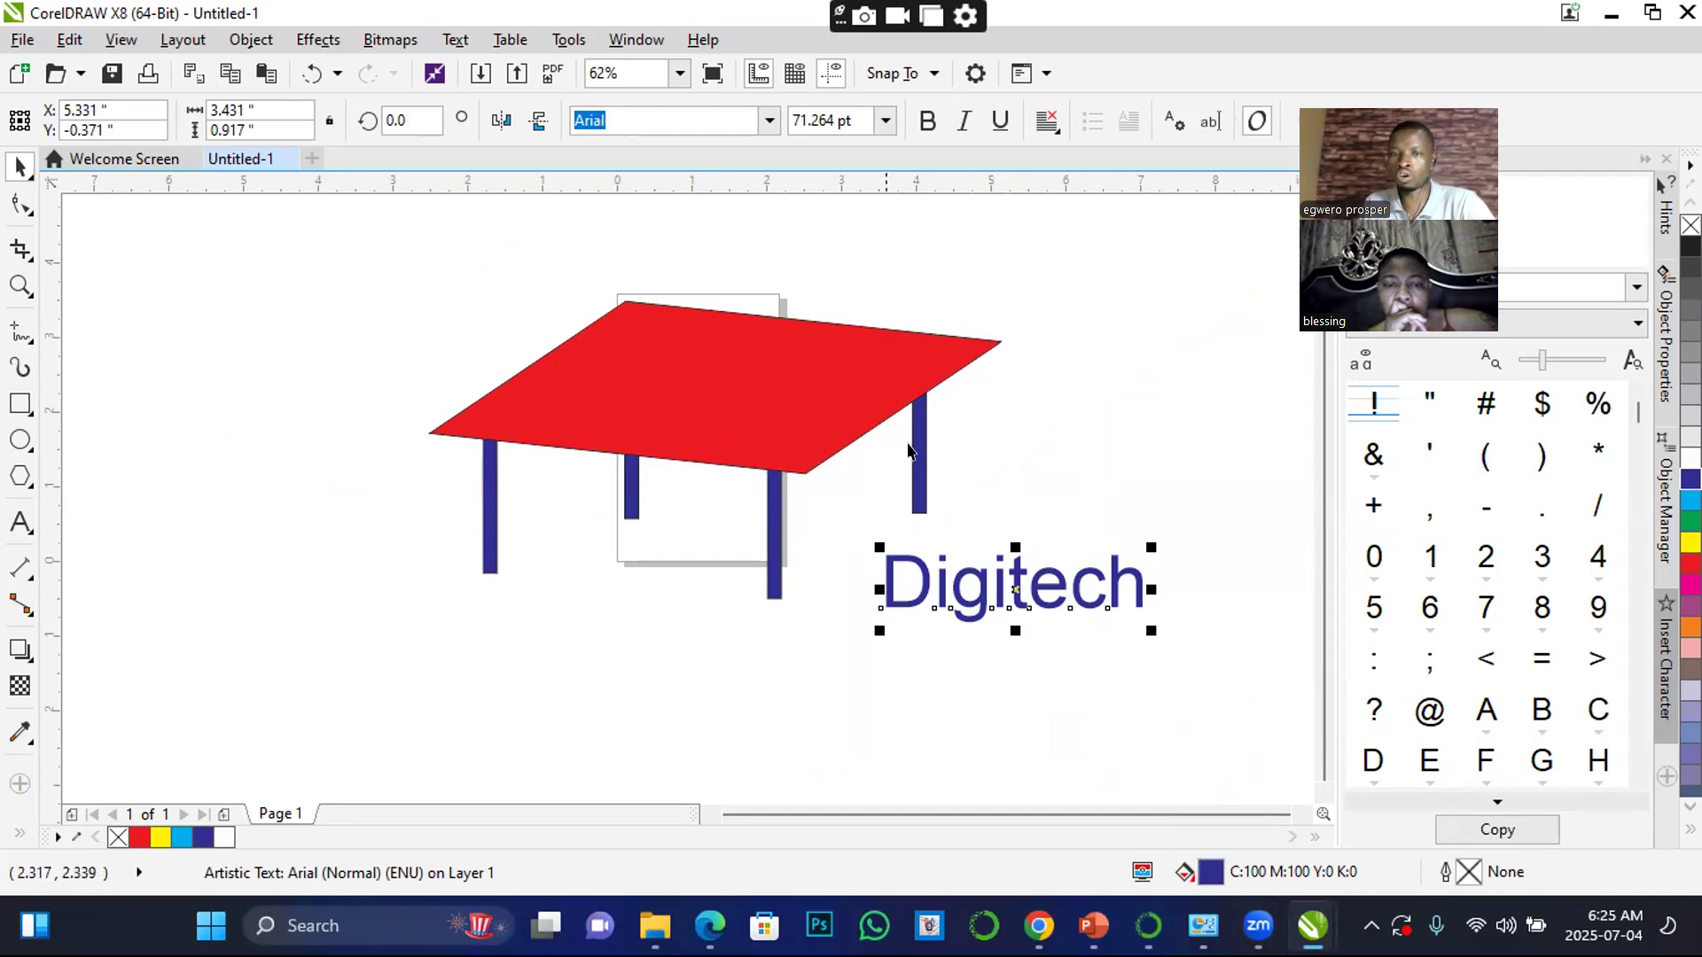
{"action": "left_click_drag", "start_coordinate": [977, 574], "coordinate": [593, 607]}
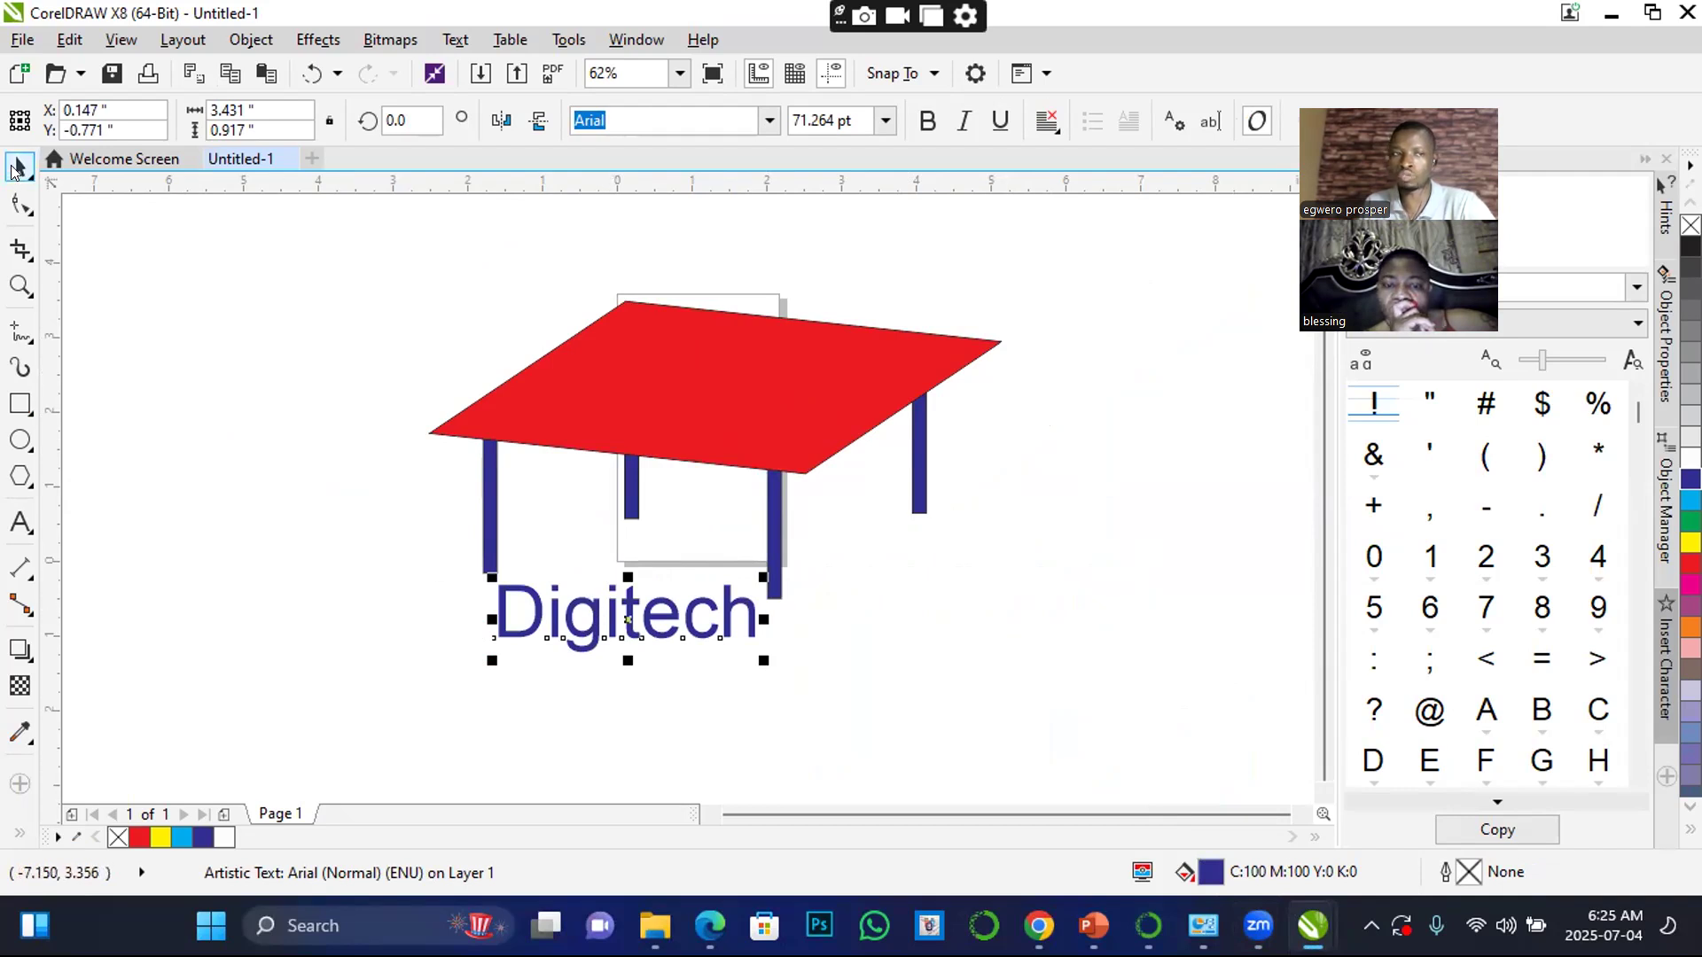
{"action": "left_click_drag", "start_coordinate": [621, 608], "coordinate": [1033, 600]}
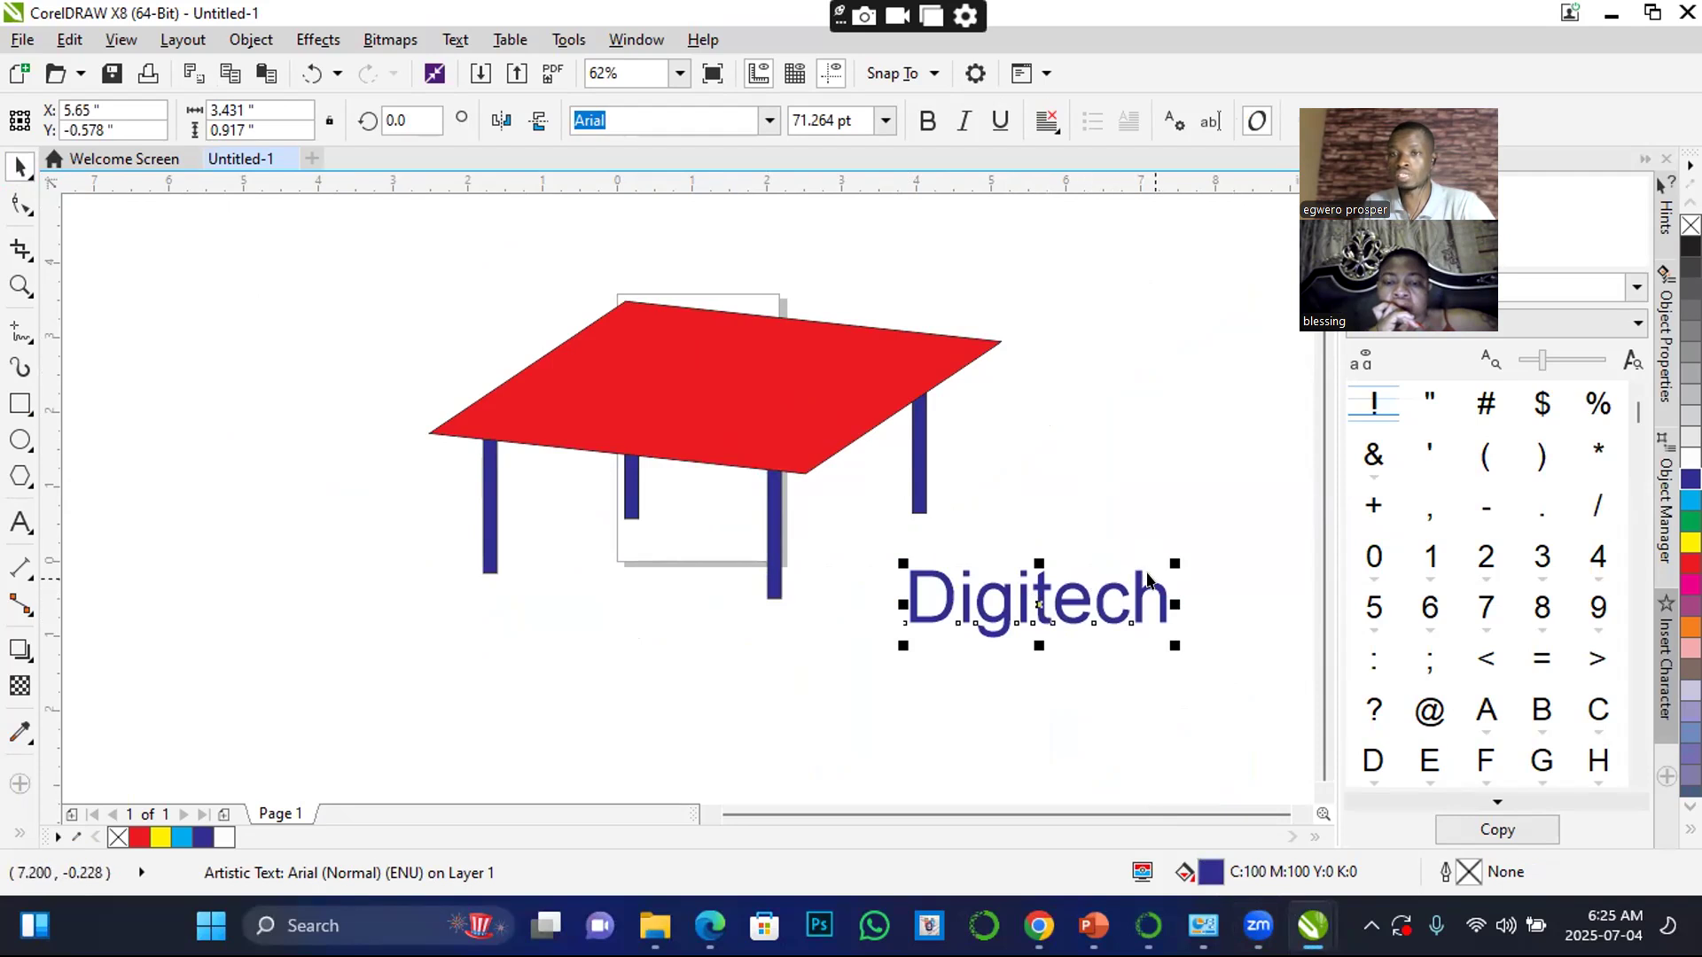
{"action": "left_click_drag", "start_coordinate": [1176, 563], "coordinate": [1286, 415]}
{"action": "mouse_move", "coordinate": [1090, 530]}
{"action": "left_mouse_down"}
{"action": "mouse_move", "coordinate": [1090, 429]}
{"action": "mouse_move", "coordinate": [1105, 577]}
{"action": "mouse_move", "coordinate": [1098, 520]}
{"action": "mouse_move", "coordinate": [1107, 549]}
{"action": "mouse_move", "coordinate": [1097, 535]}
{"action": "left_mouse_up"}
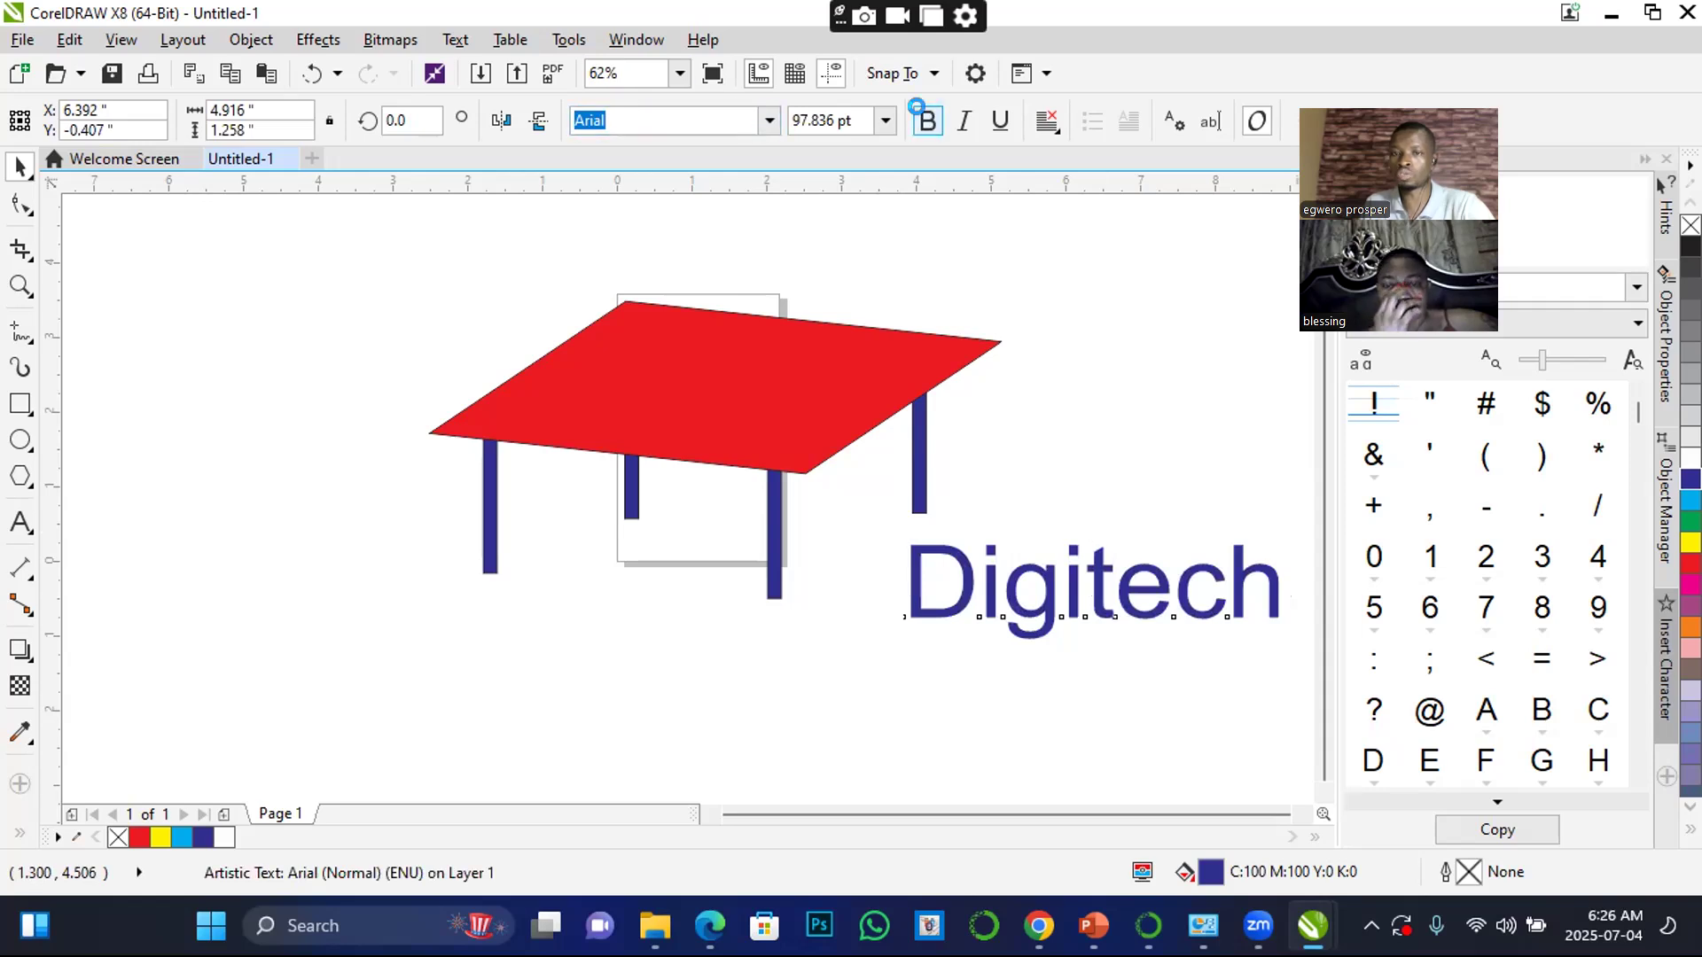
- Set the Digitech text's font to Geometr415 Blk BT and move it below the table to about X 0.508", Y -1.424"
{"action": "left_click", "coordinate": [927, 119]}
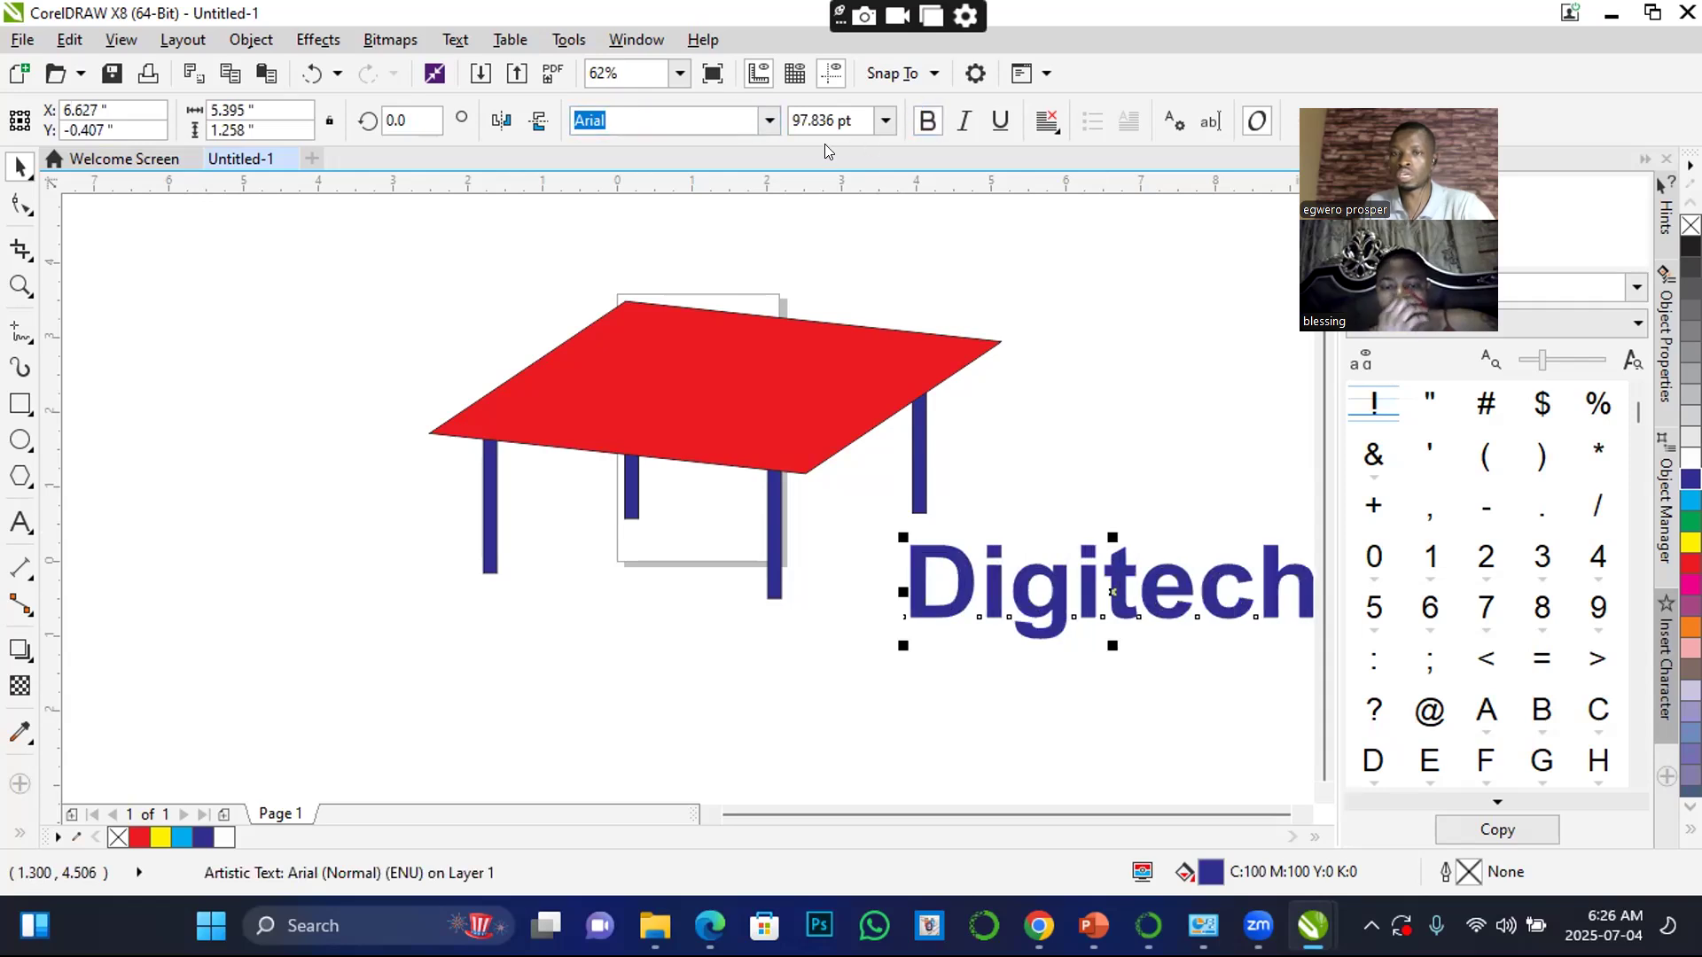
{"action": "left_click", "coordinate": [767, 124]}
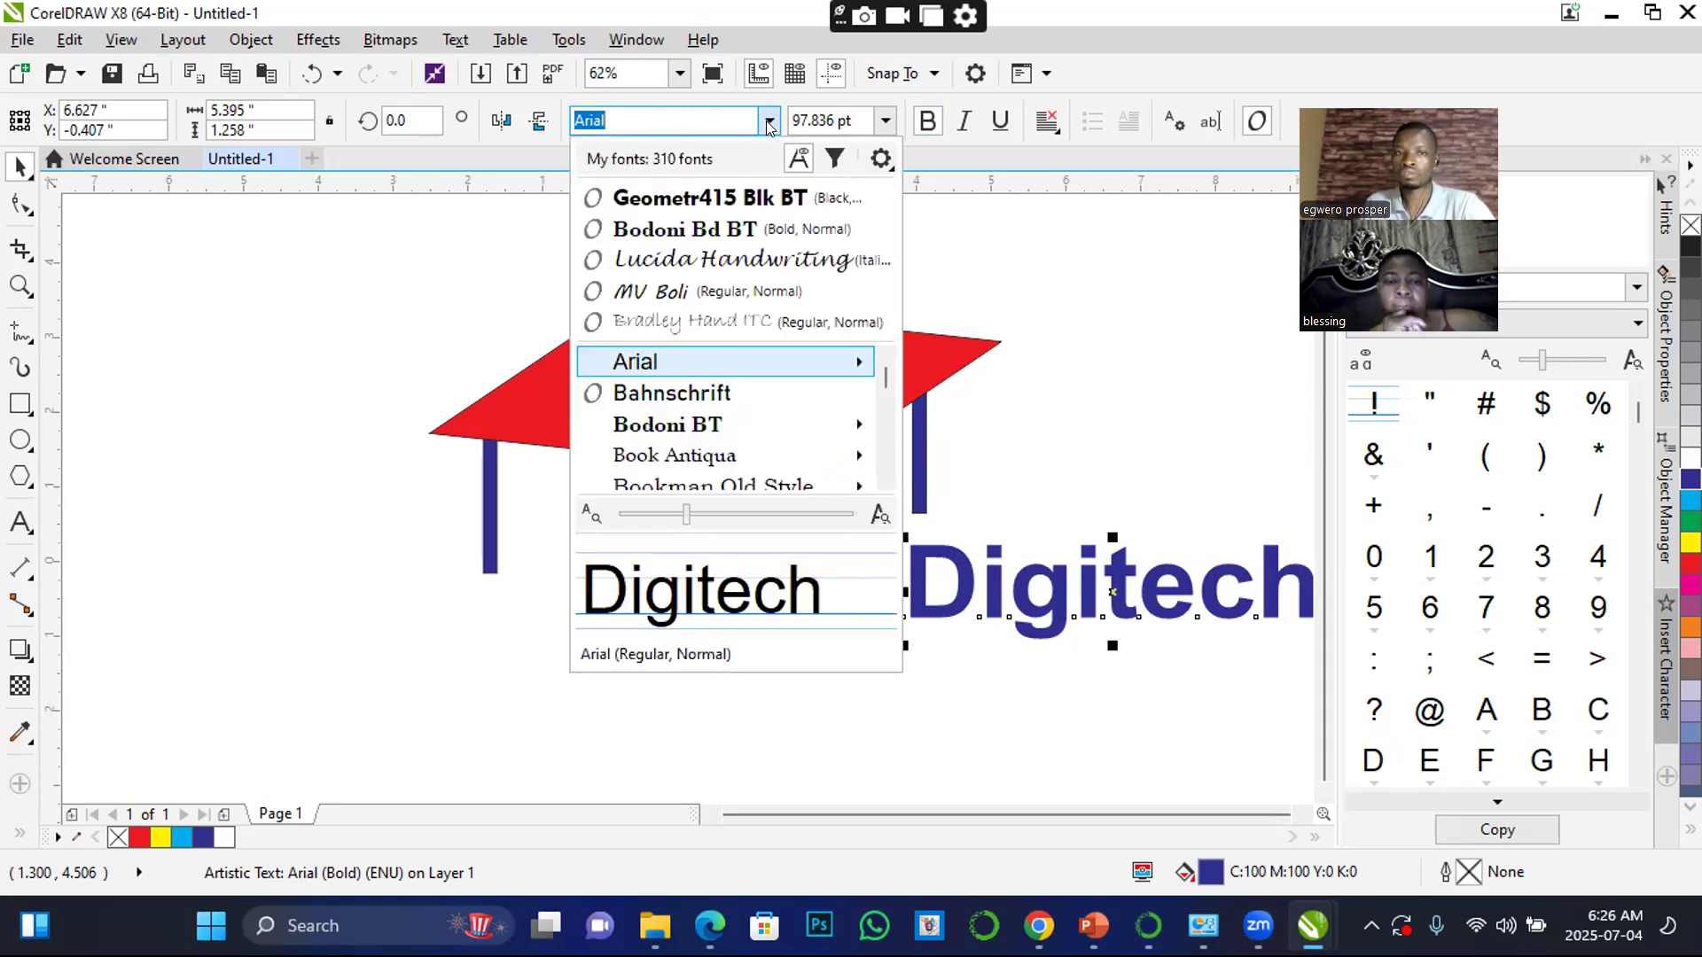
{"action": "left_click", "coordinate": [718, 197]}
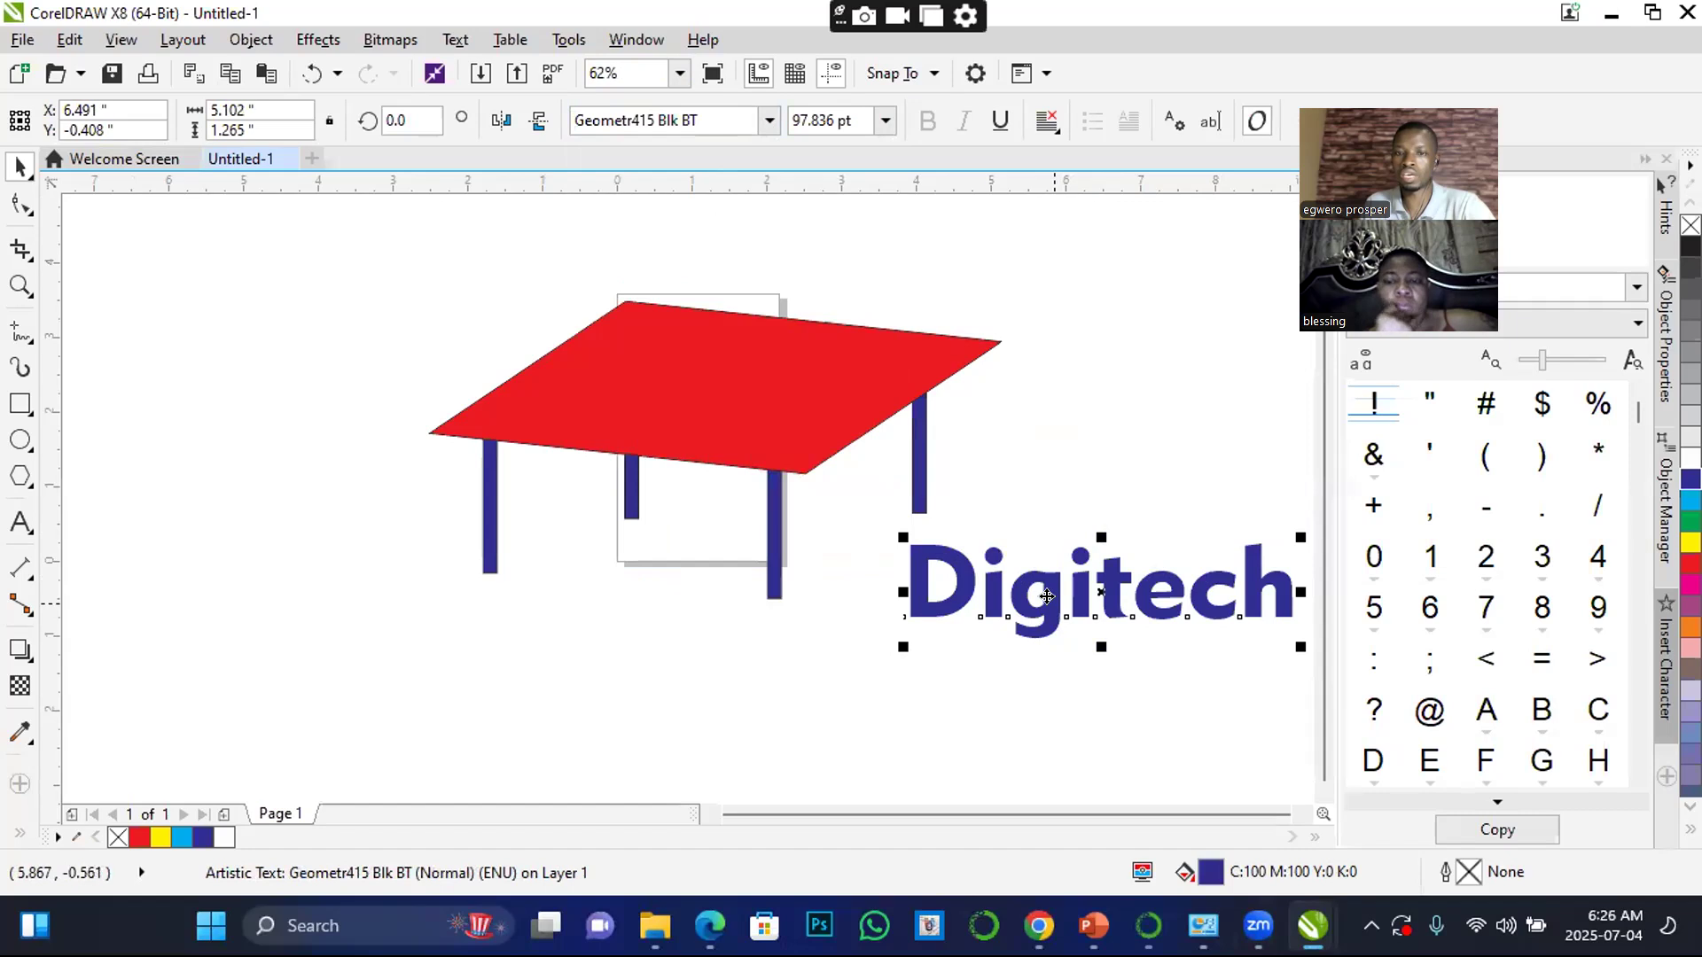
{"action": "left_click_drag", "start_coordinate": [975, 616], "coordinate": [607, 672]}
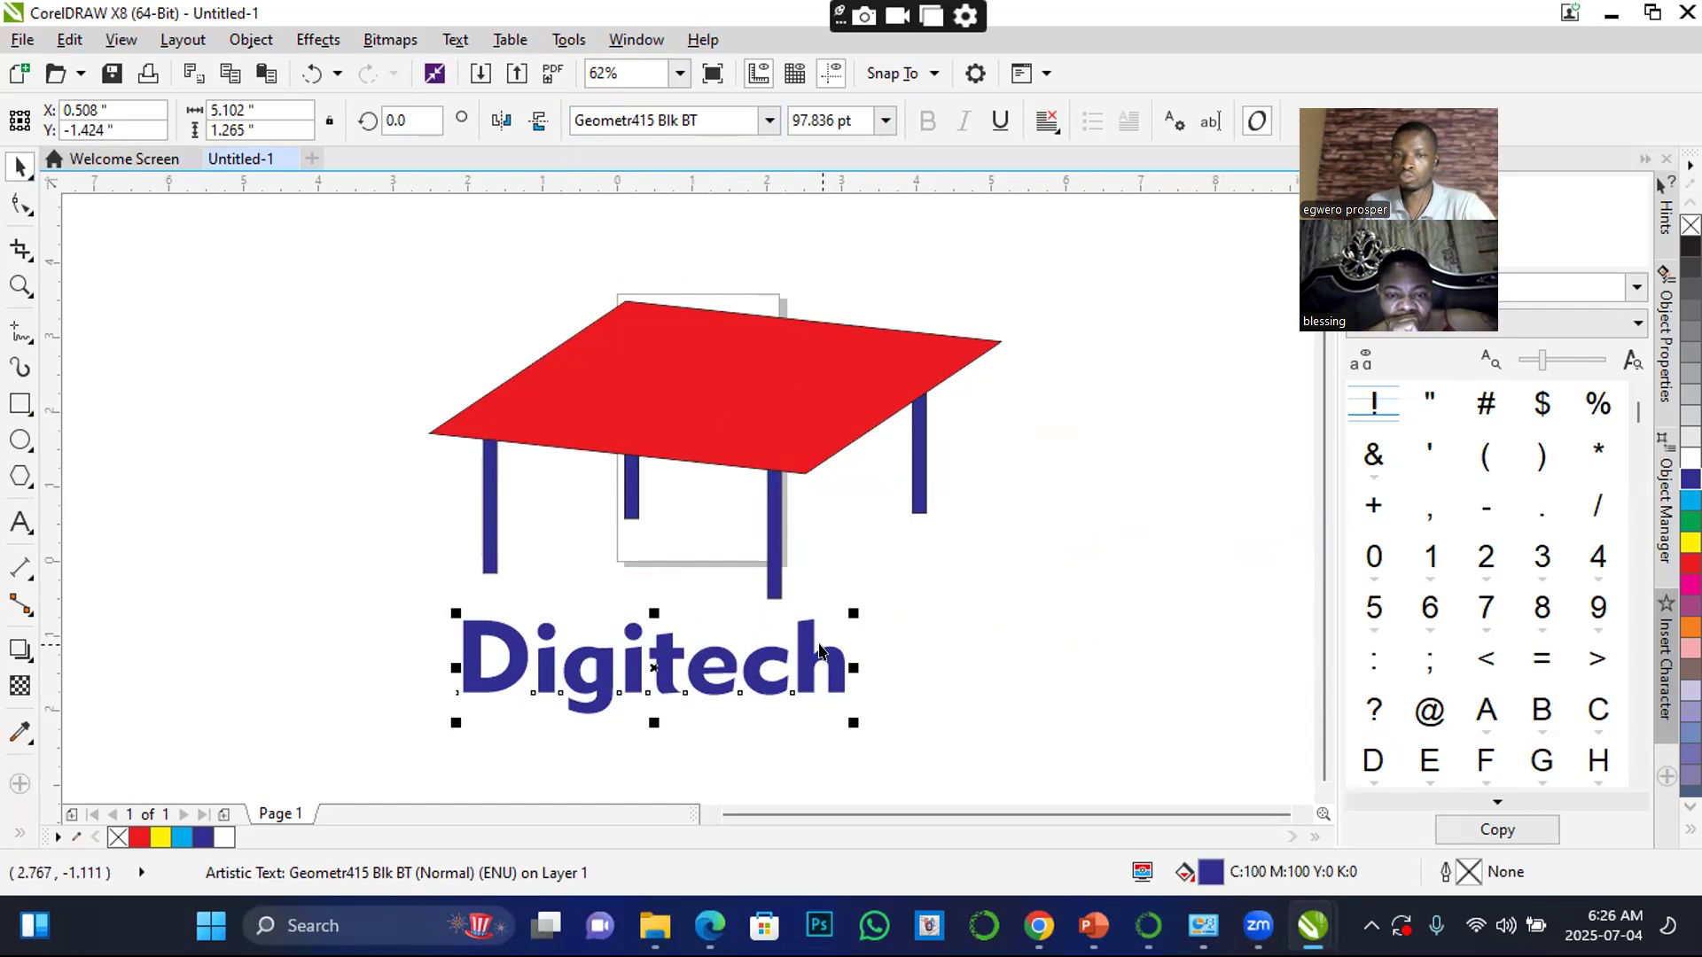
- Rotate the Digitech text to about 24.945° and move it beside the tabletop's right edge, at about X 3.986", Y 1.387"
{"action": "left_click", "coordinate": [799, 652]}
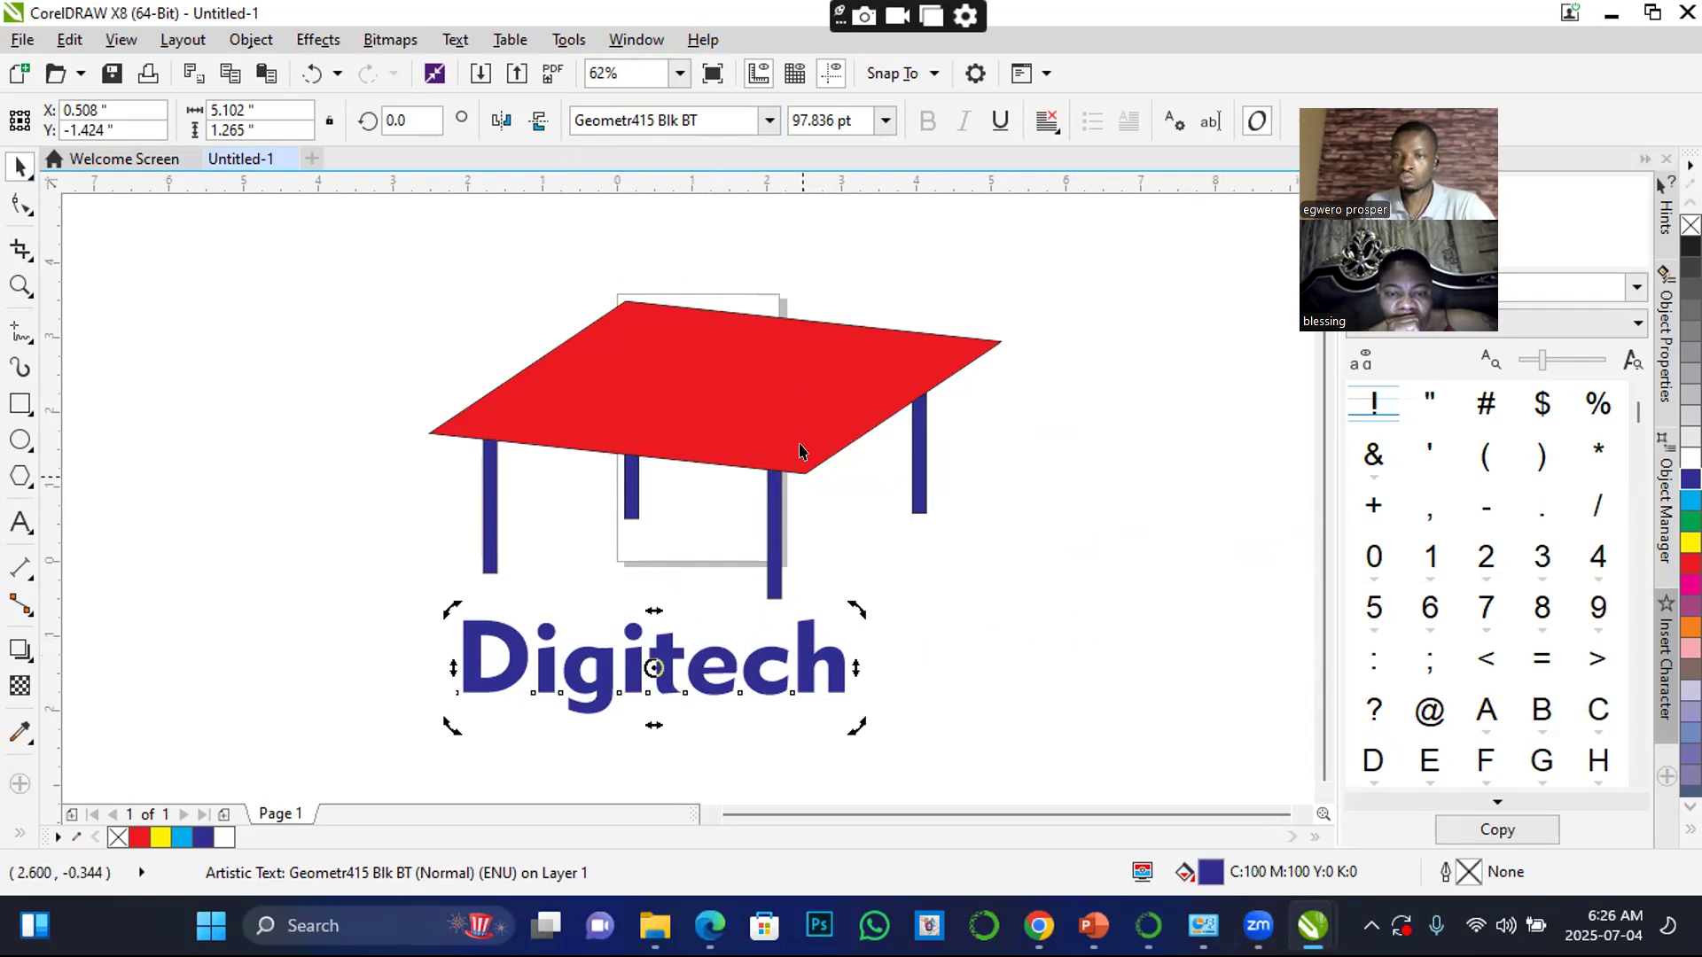
{"action": "left_click_drag", "start_coordinate": [854, 601], "coordinate": [908, 612]}
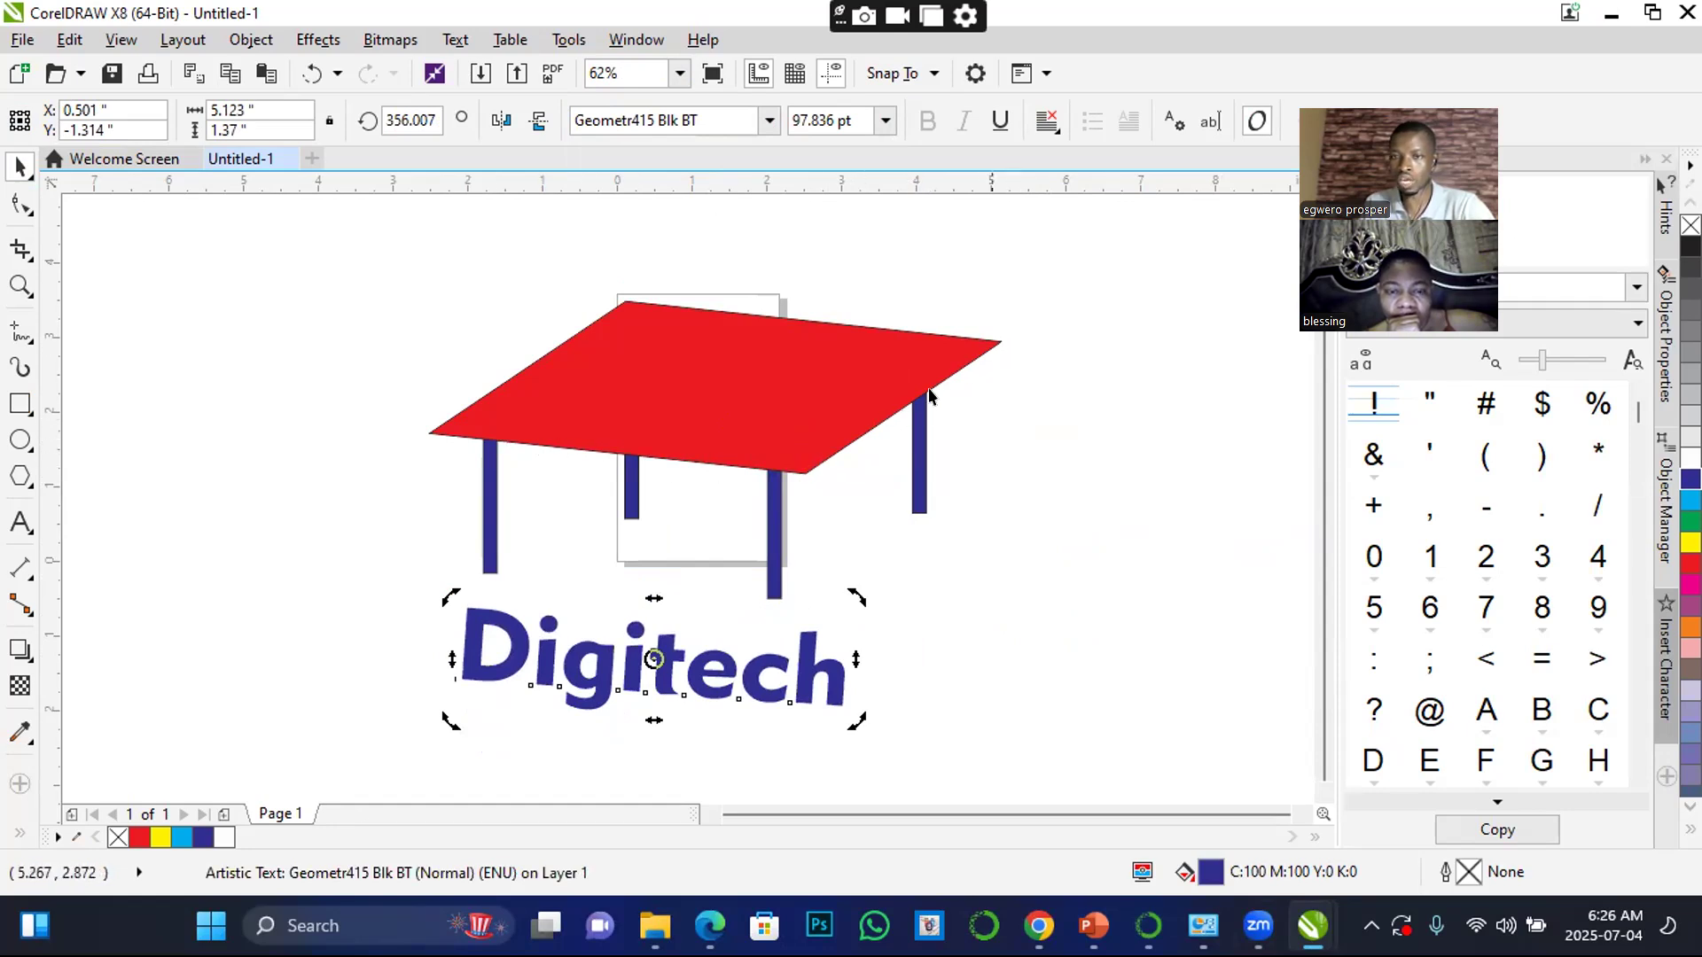
{"action": "left_click_drag", "start_coordinate": [853, 592], "coordinate": [830, 477]}
{"action": "left_click_drag", "start_coordinate": [731, 619], "coordinate": [1008, 420]}
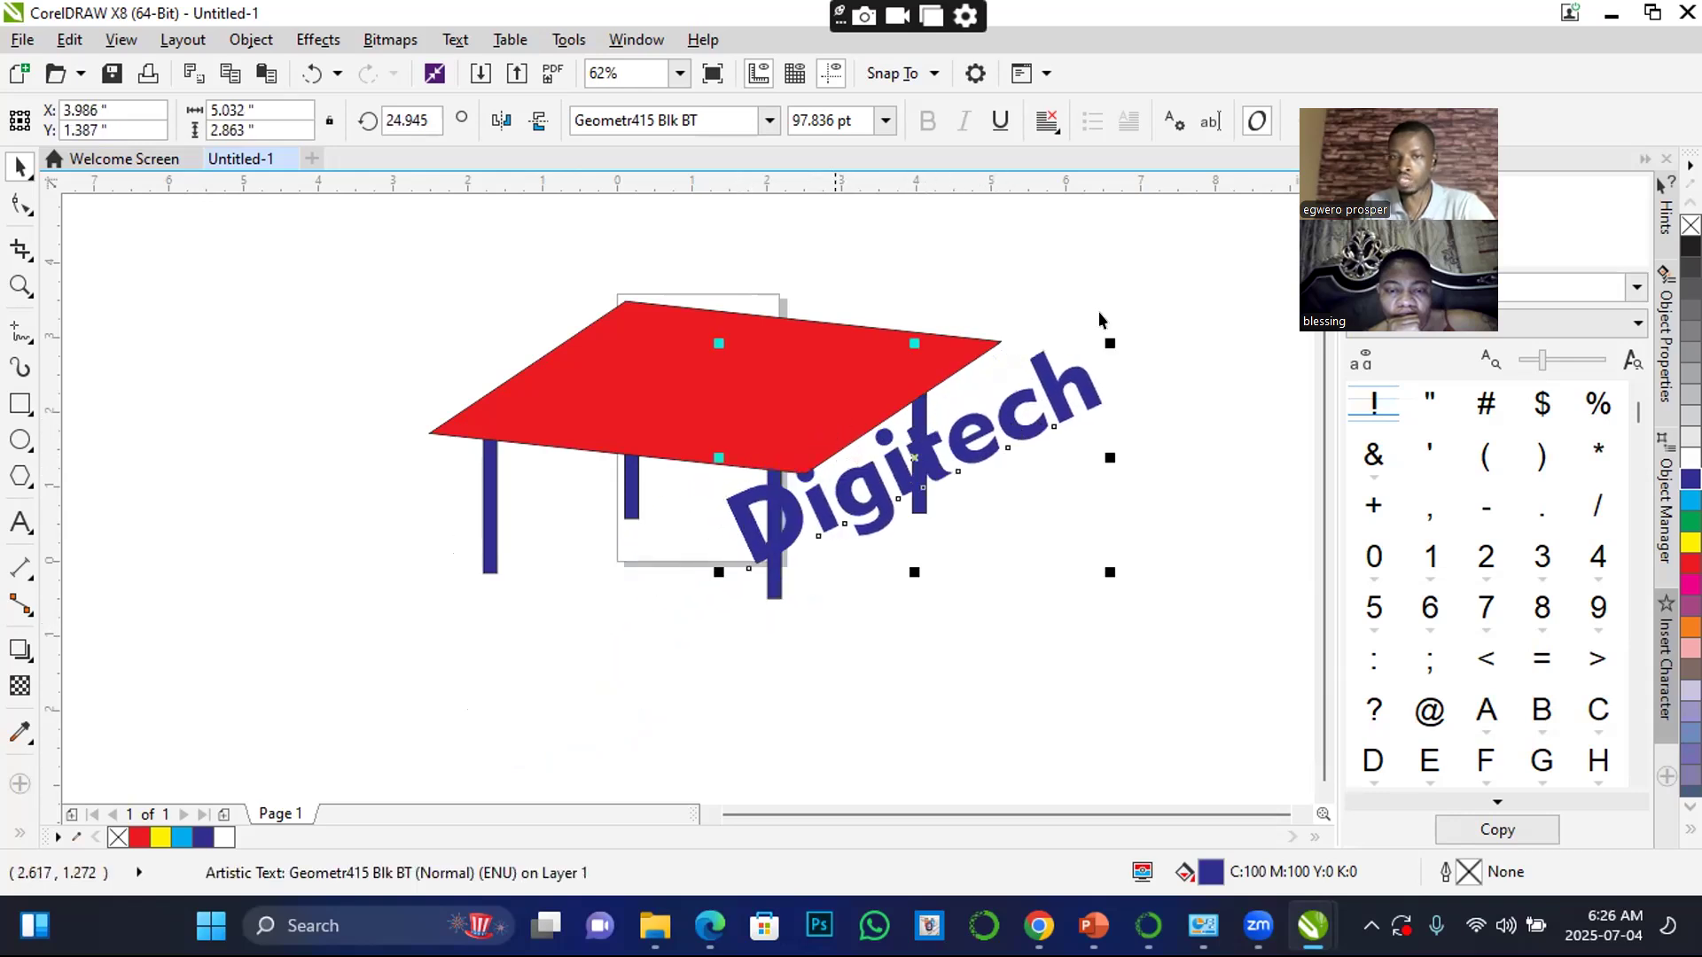
- Rotate the Digitech text to about 37.013°, shrink it to about 55.273 pt, and align it along the red tabletop's right edge
{"action": "scroll", "coordinate": [1053, 369], "scroll_direction": "up", "scroll_amount": 3}
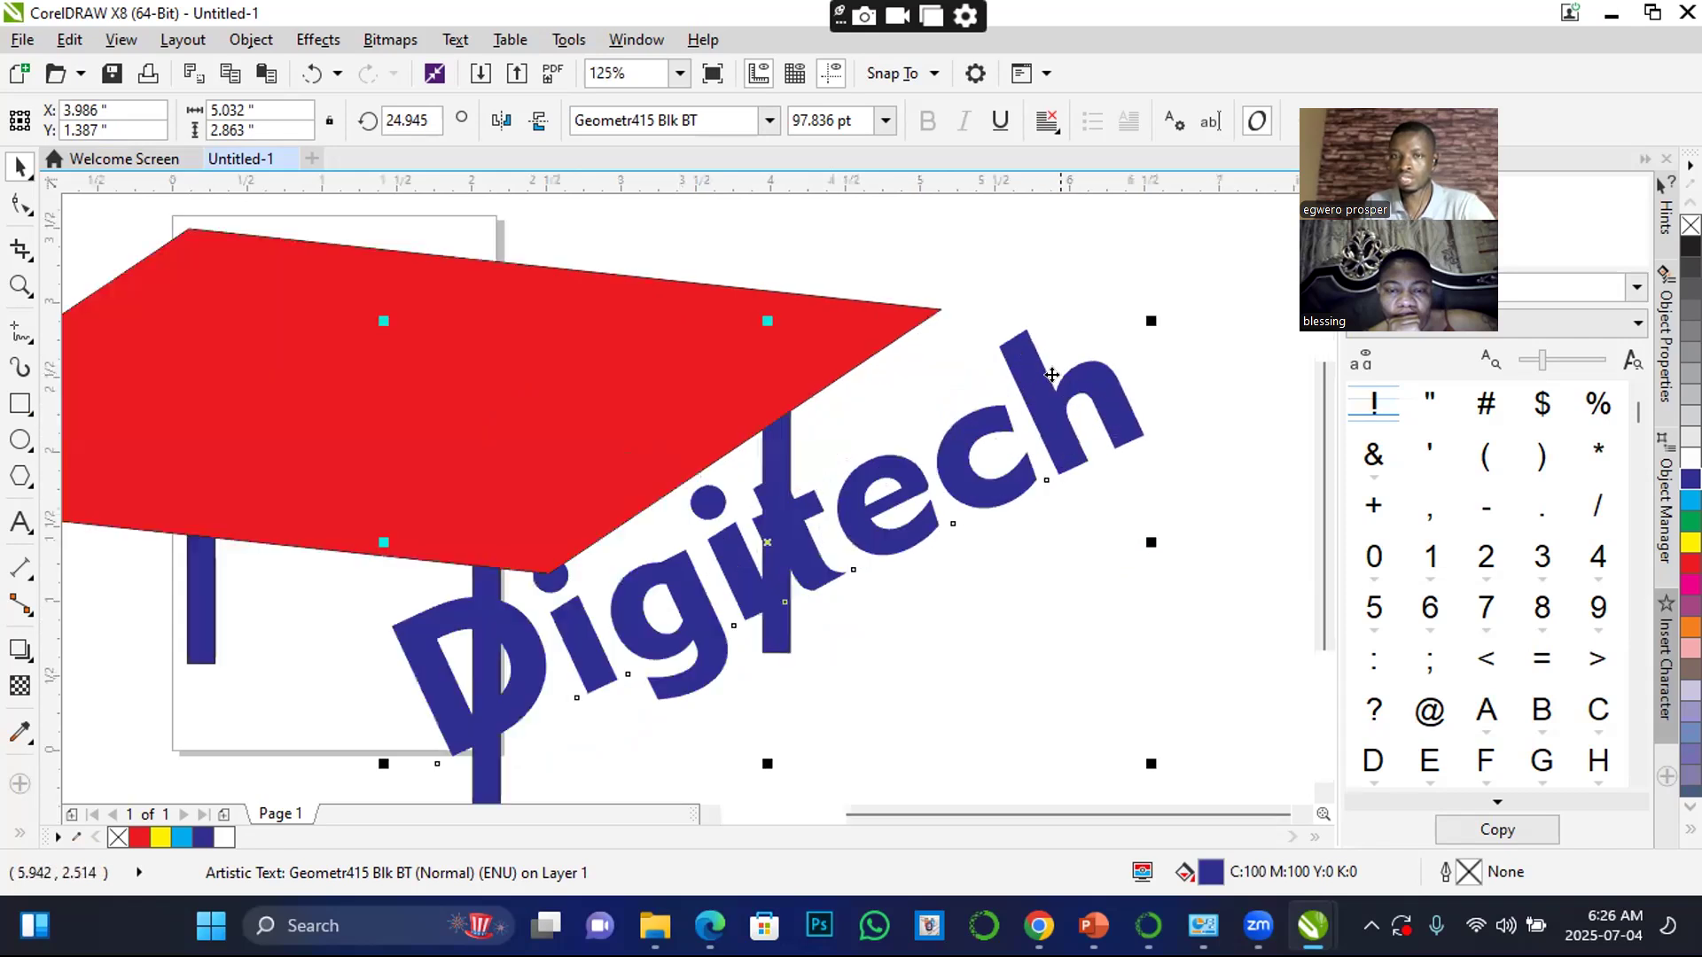
{"action": "left_click", "coordinate": [1095, 378]}
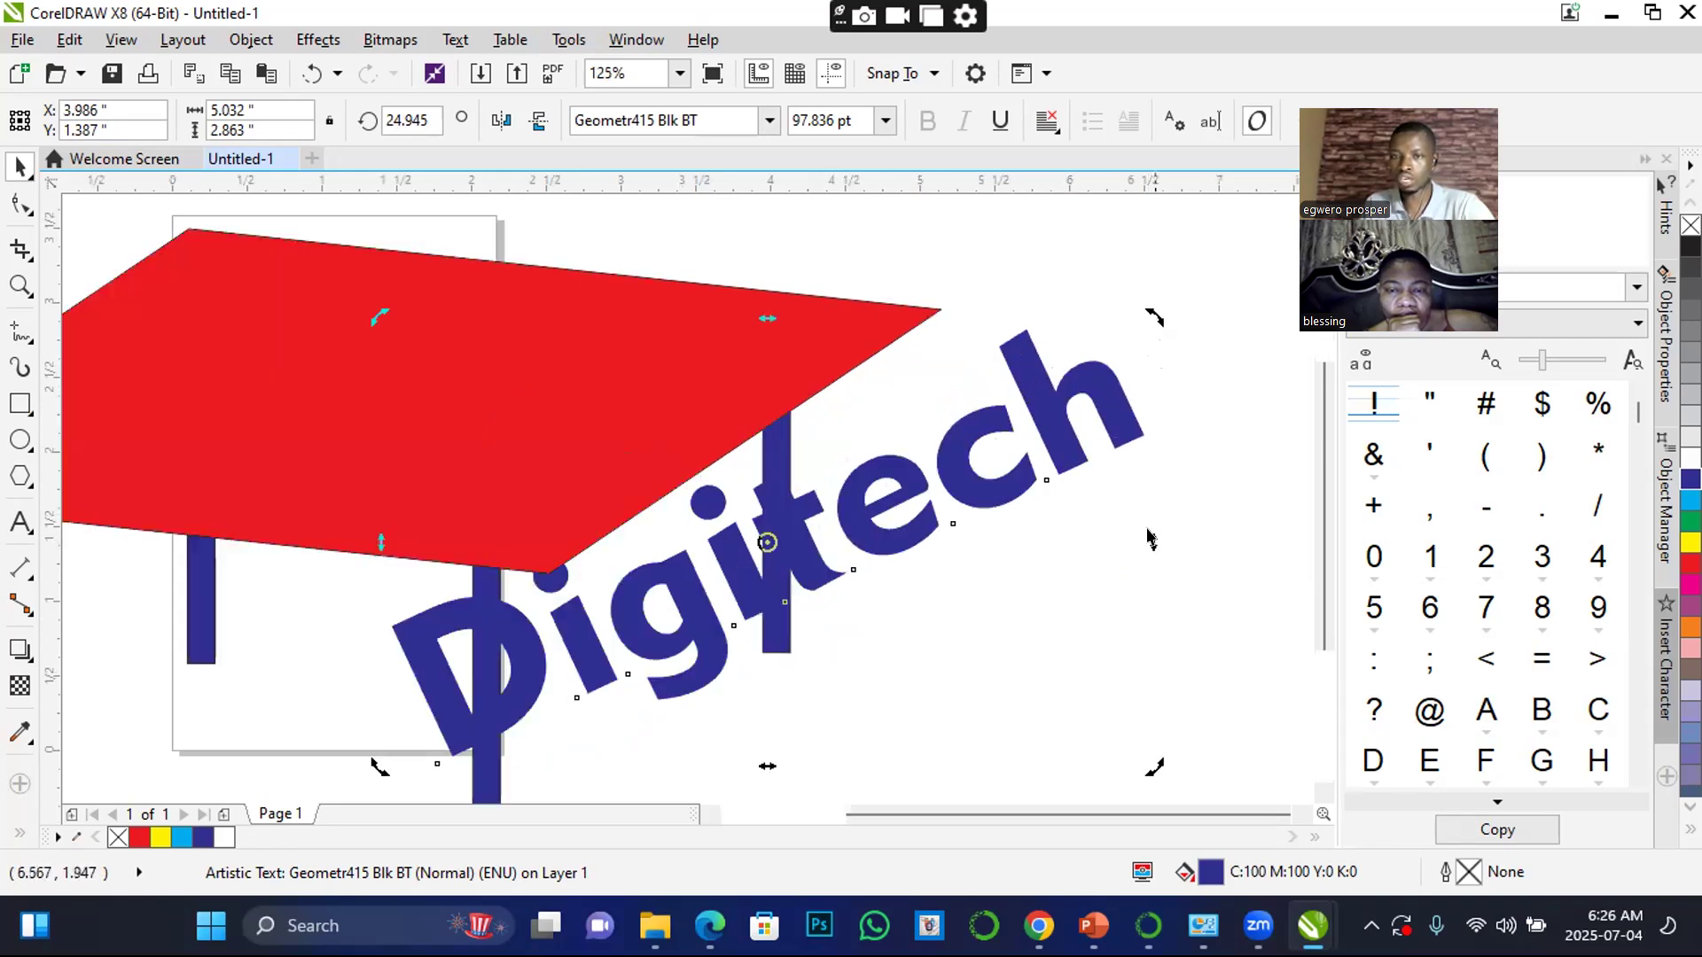
{"action": "left_click_drag", "start_coordinate": [1153, 317], "coordinate": [942, 446]}
{"action": "left_click", "coordinate": [1066, 359]}
{"action": "left_click_drag", "start_coordinate": [856, 488], "coordinate": [949, 372]}
{"action": "left_click", "coordinate": [978, 634]}
{"action": "left_click_drag", "start_coordinate": [993, 627], "coordinate": [994, 631]}
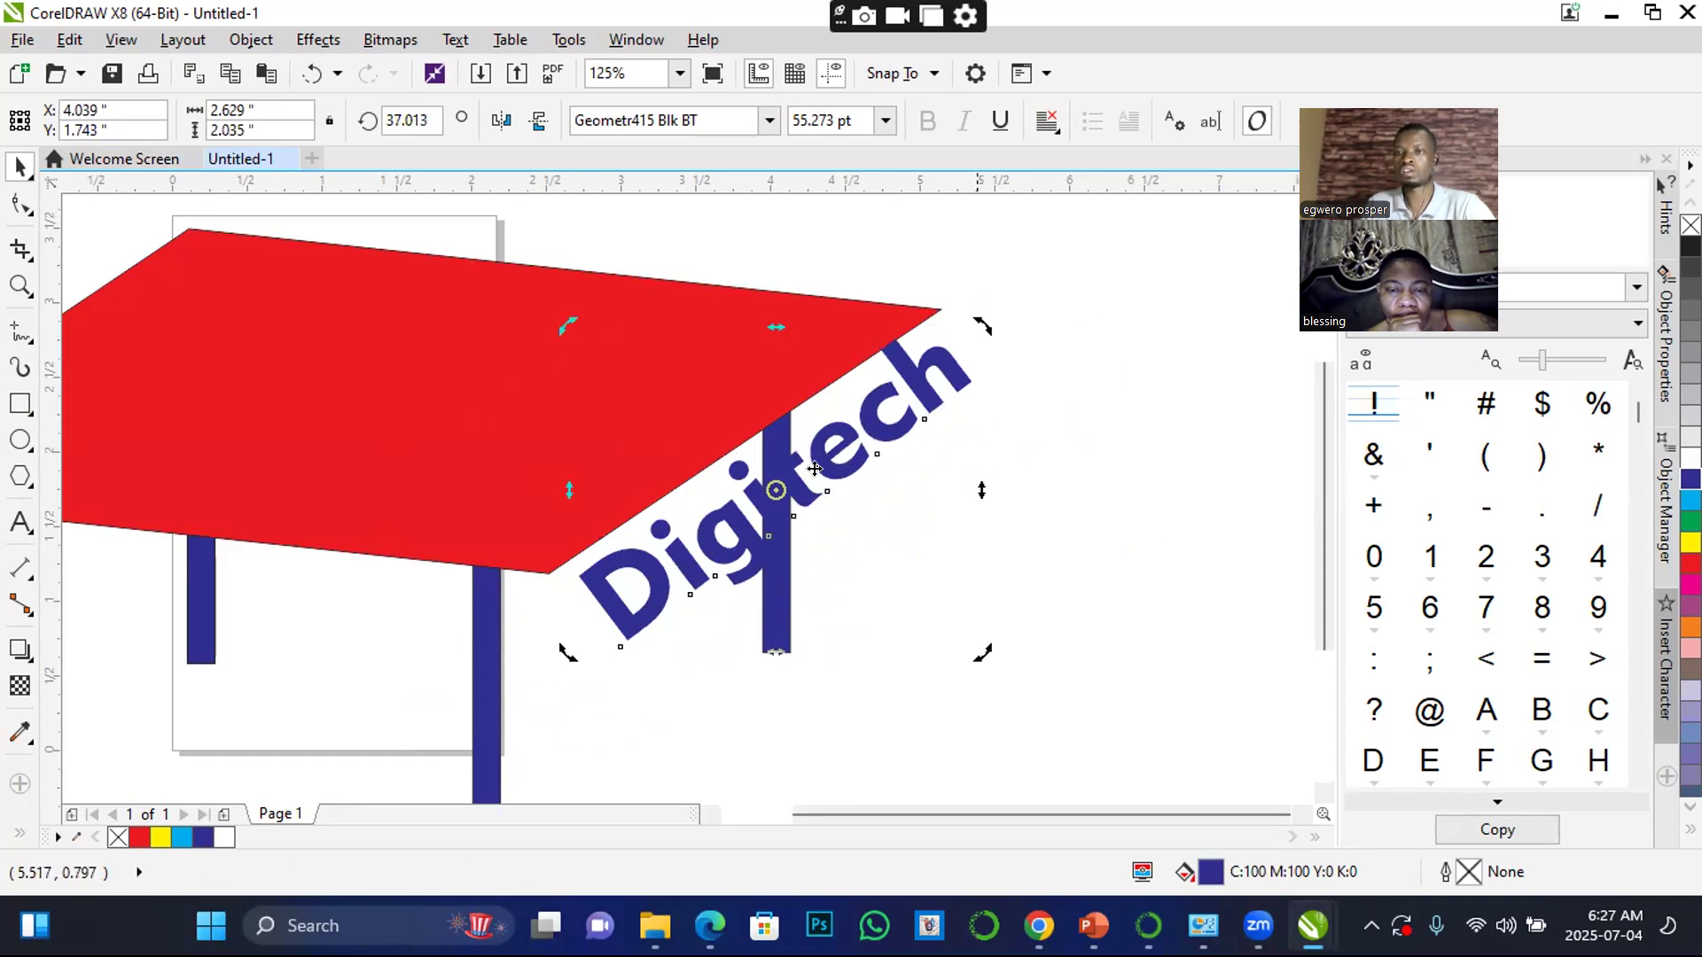
- Move the rotated Digitech text away from the table to about X 4.739", Y 0.476"
{"action": "left_click", "coordinate": [823, 472]}
{"action": "scroll", "coordinate": [821, 417], "scroll_direction": "down", "scroll_amount": 2}
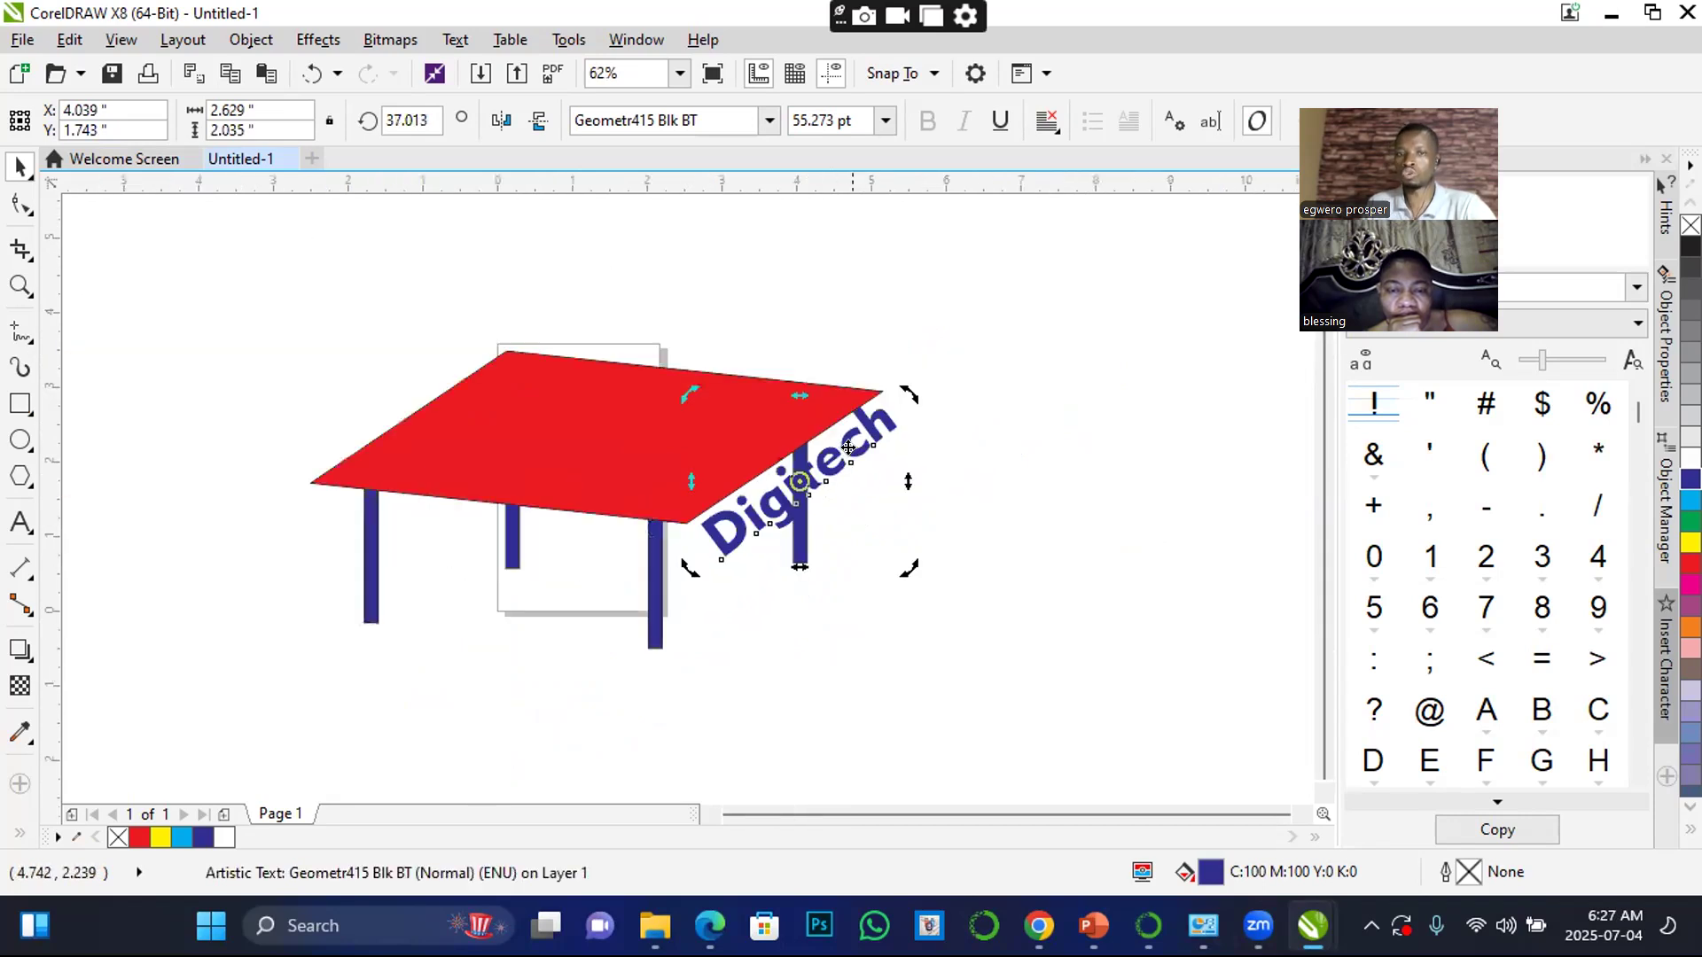
{"action": "left_click_drag", "start_coordinate": [896, 538], "coordinate": [948, 633]}
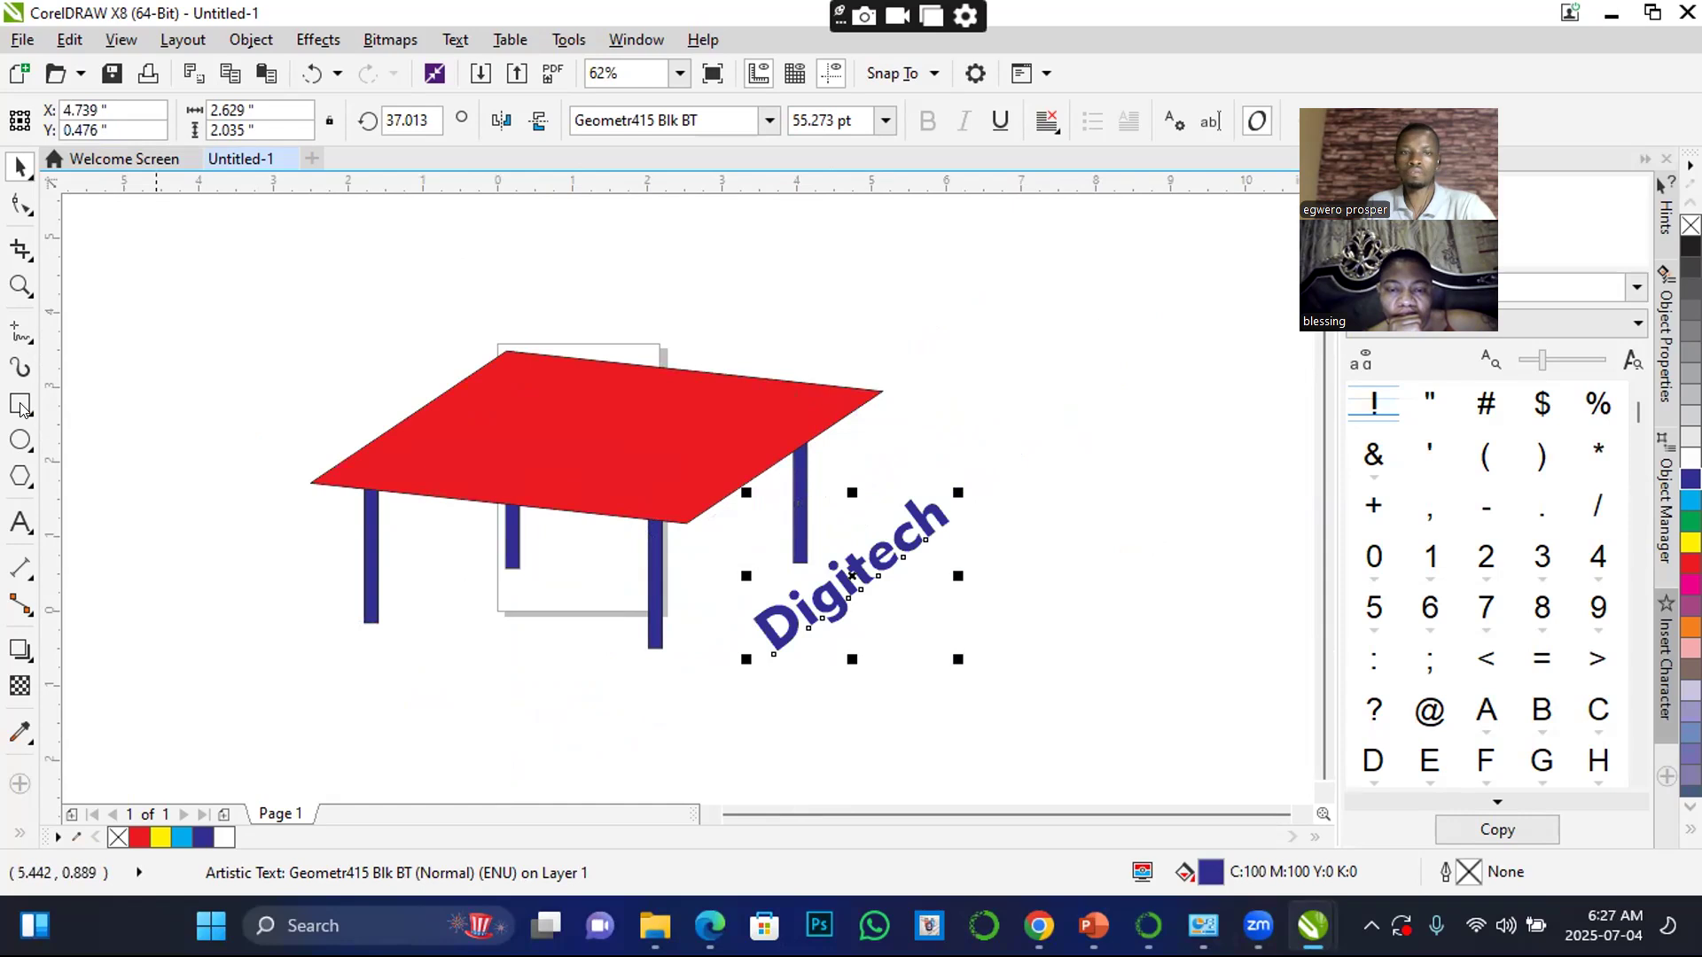
- Try to draw short Freehand lines outward from the front and right corners of the red tabletop, and undo both
{"action": "left_click", "coordinate": [19, 332]}
{"action": "left_click", "coordinate": [681, 522]}
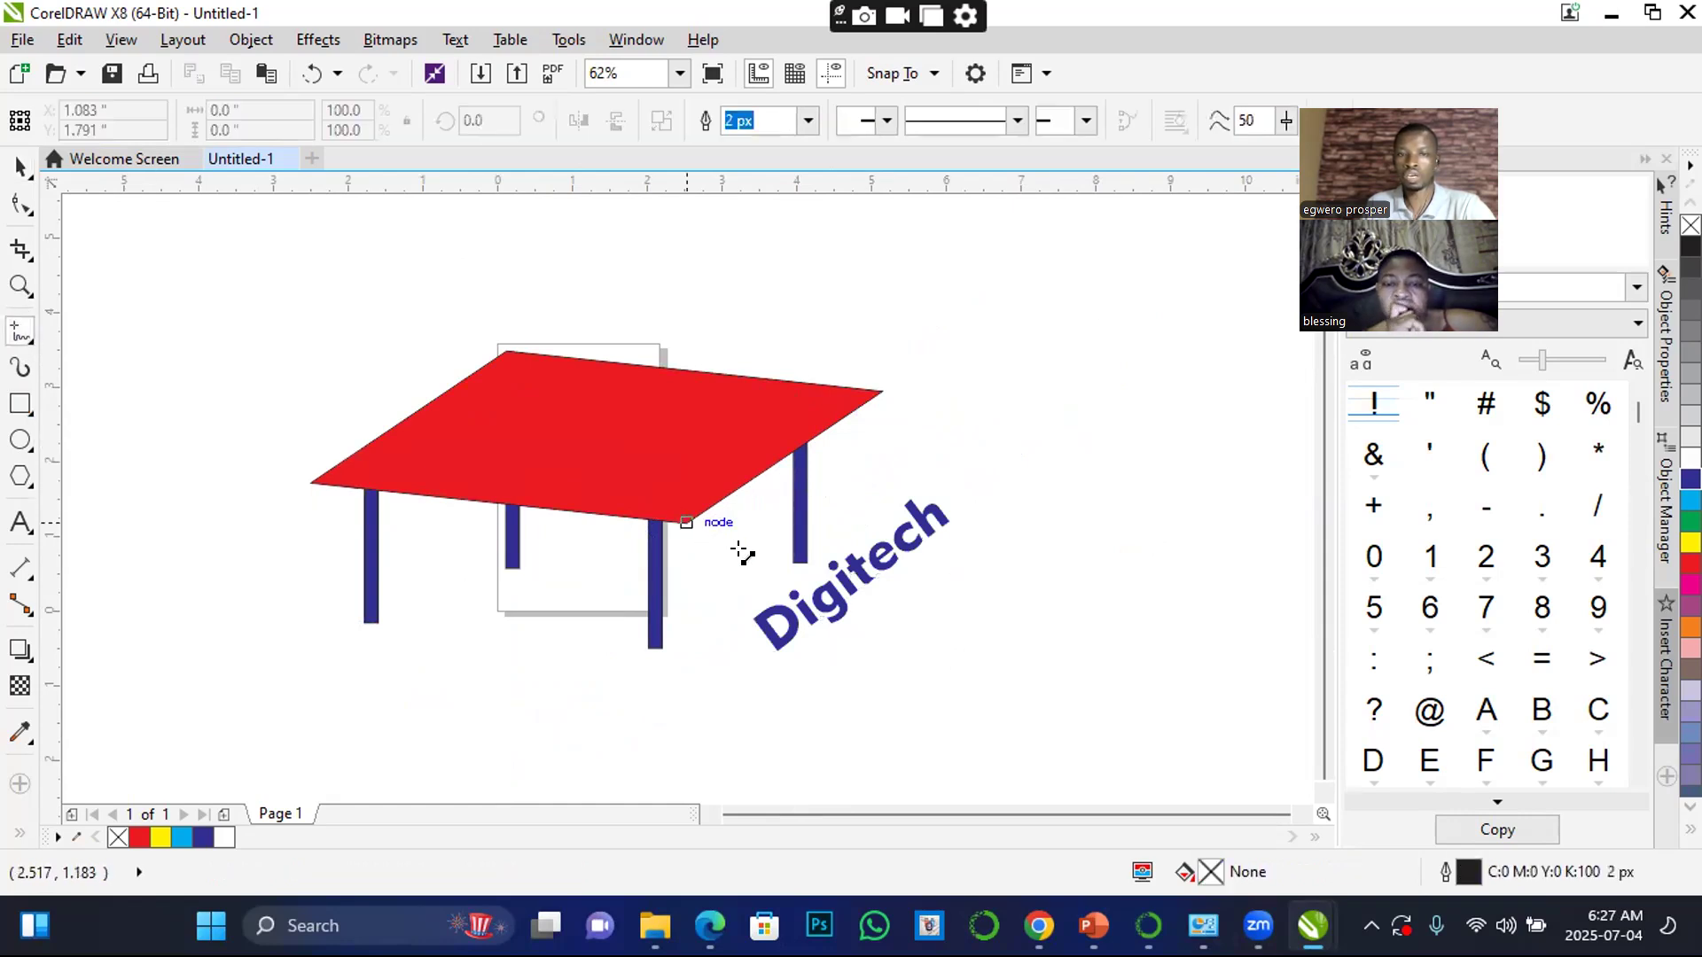
{"action": "left_click", "coordinate": [747, 553]}
{"action": "left_click", "coordinate": [916, 409]}
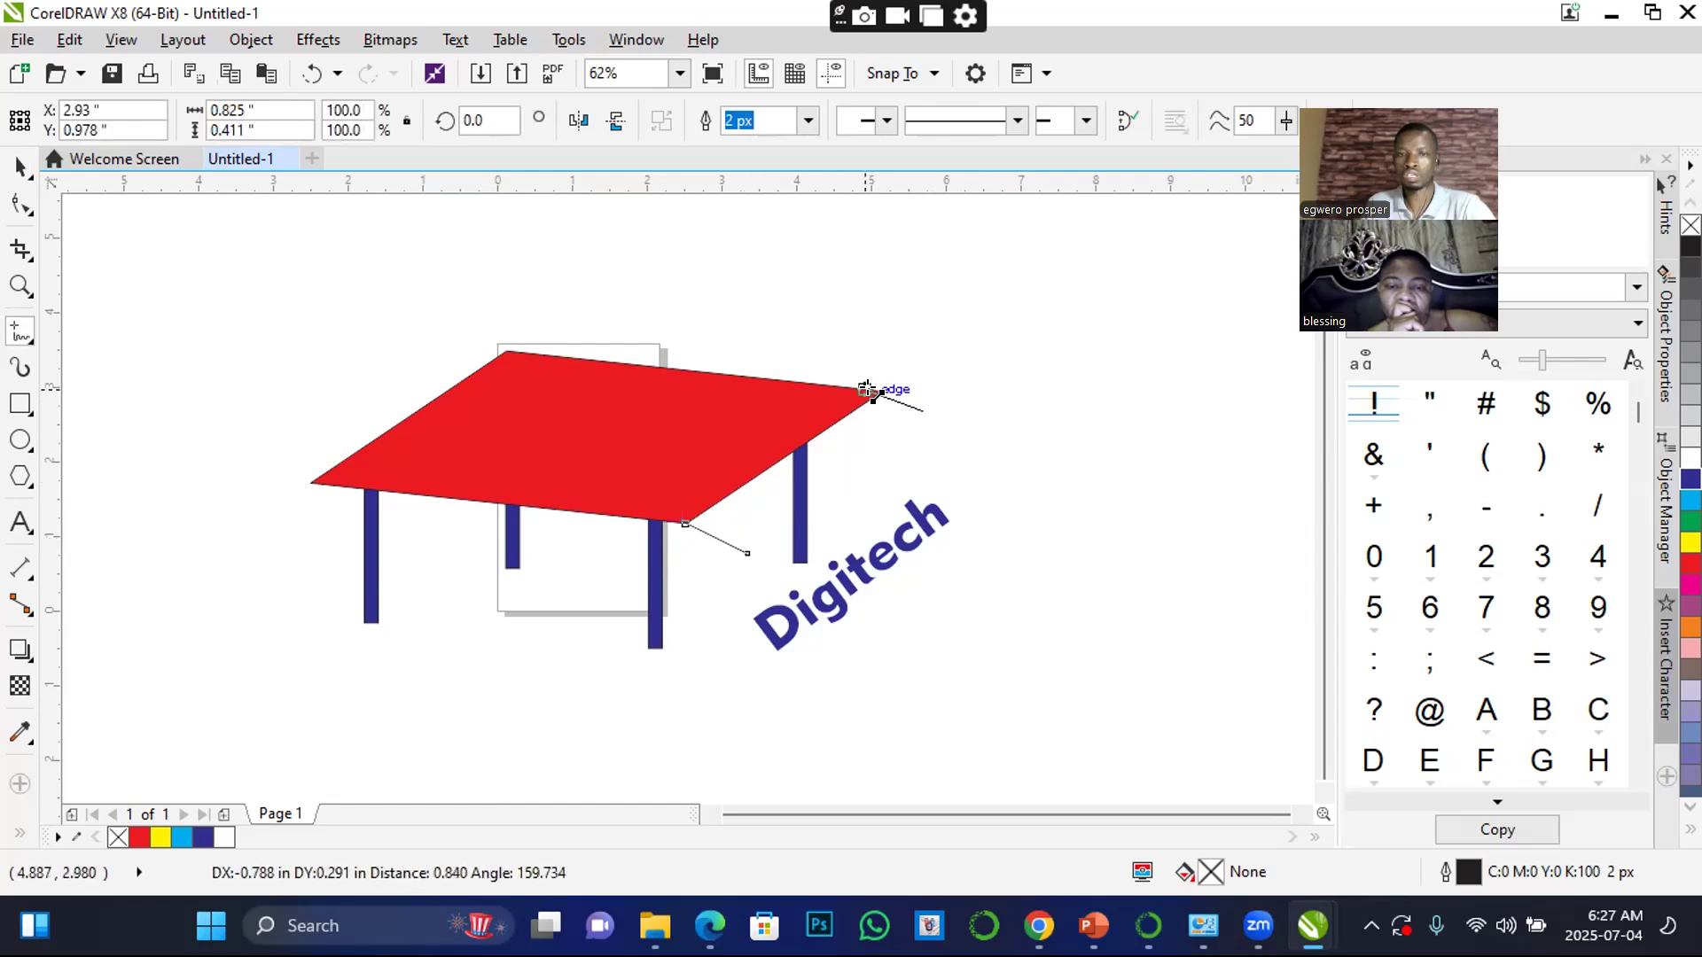
{"action": "left_click", "coordinate": [873, 390]}
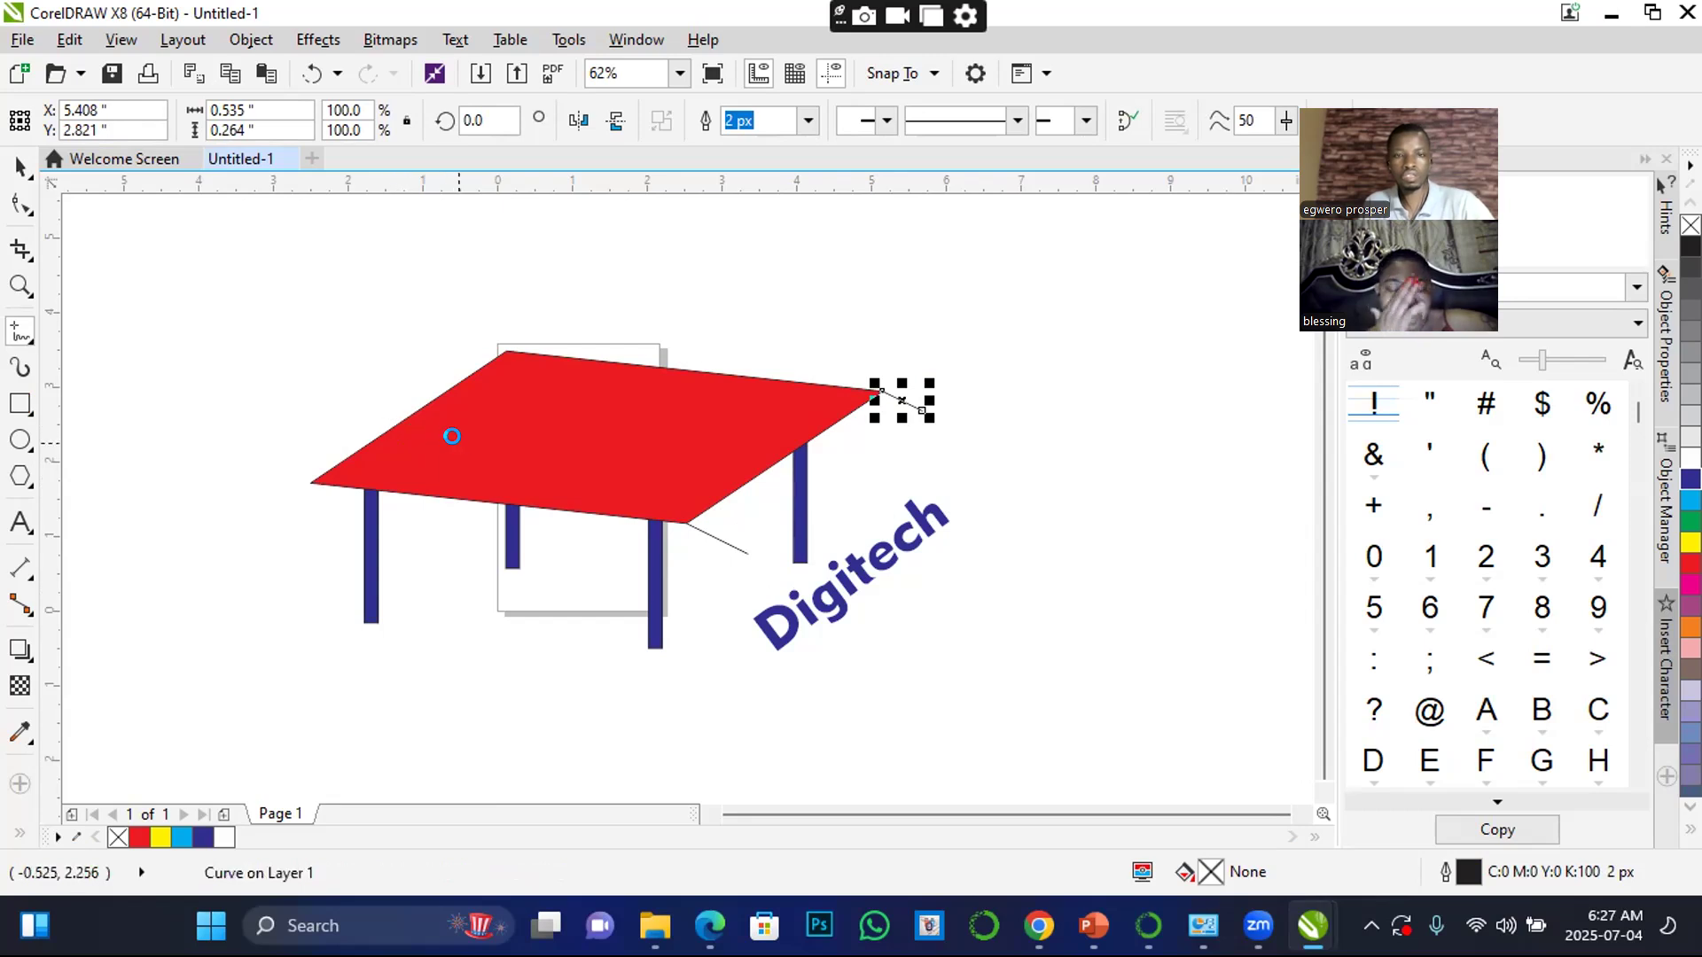
{"action": "key", "text": "ctrl+z"}
{"action": "key", "text": "ctrl+z"}
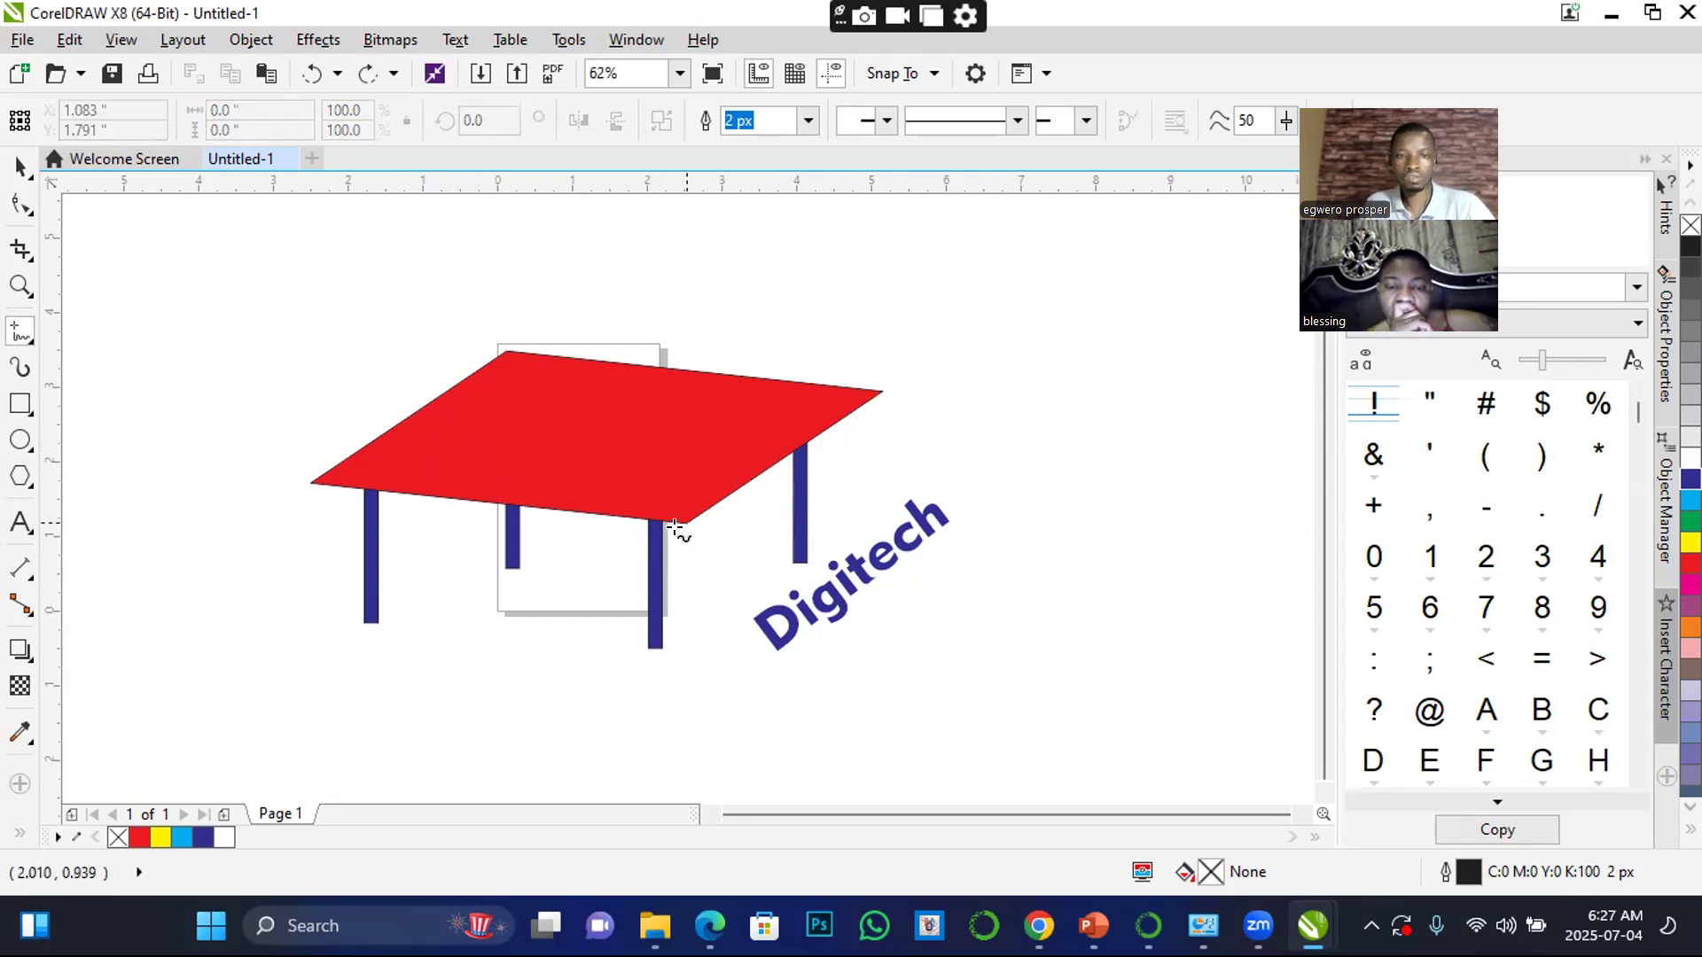
- Draw a Freehand line along the tabletop's right edge and a roughly parallel one about 2.6" by 2.0" outside it
{"action": "left_click", "coordinate": [684, 521]}
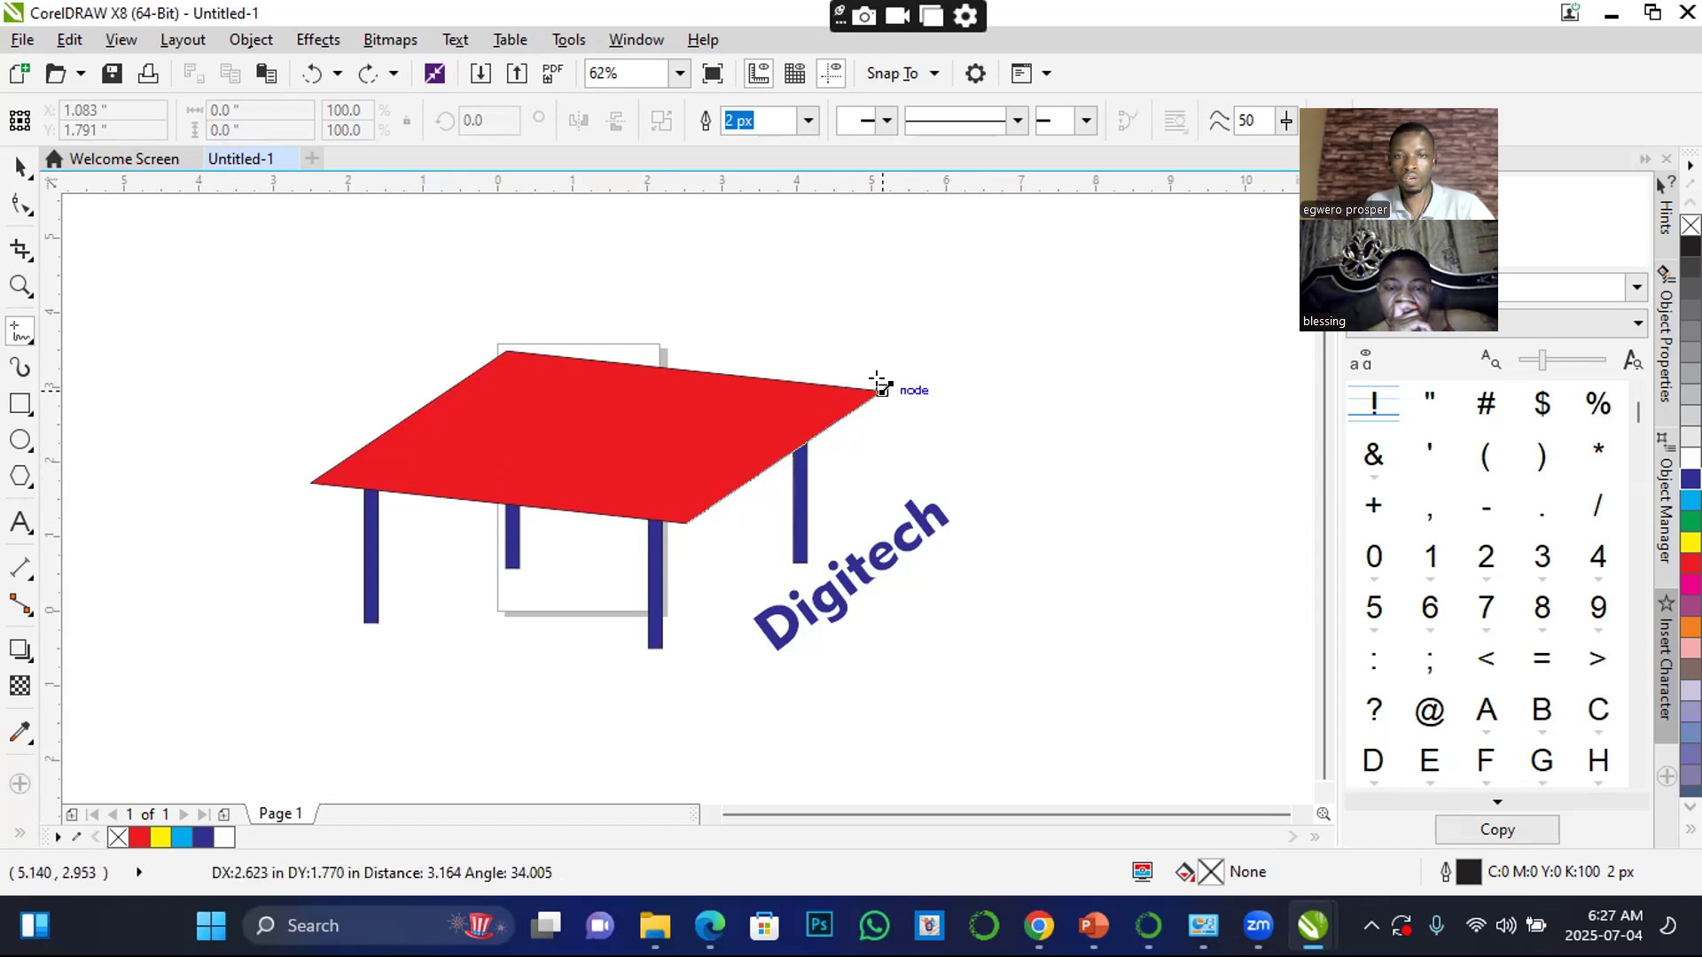
{"action": "left_click", "coordinate": [889, 394]}
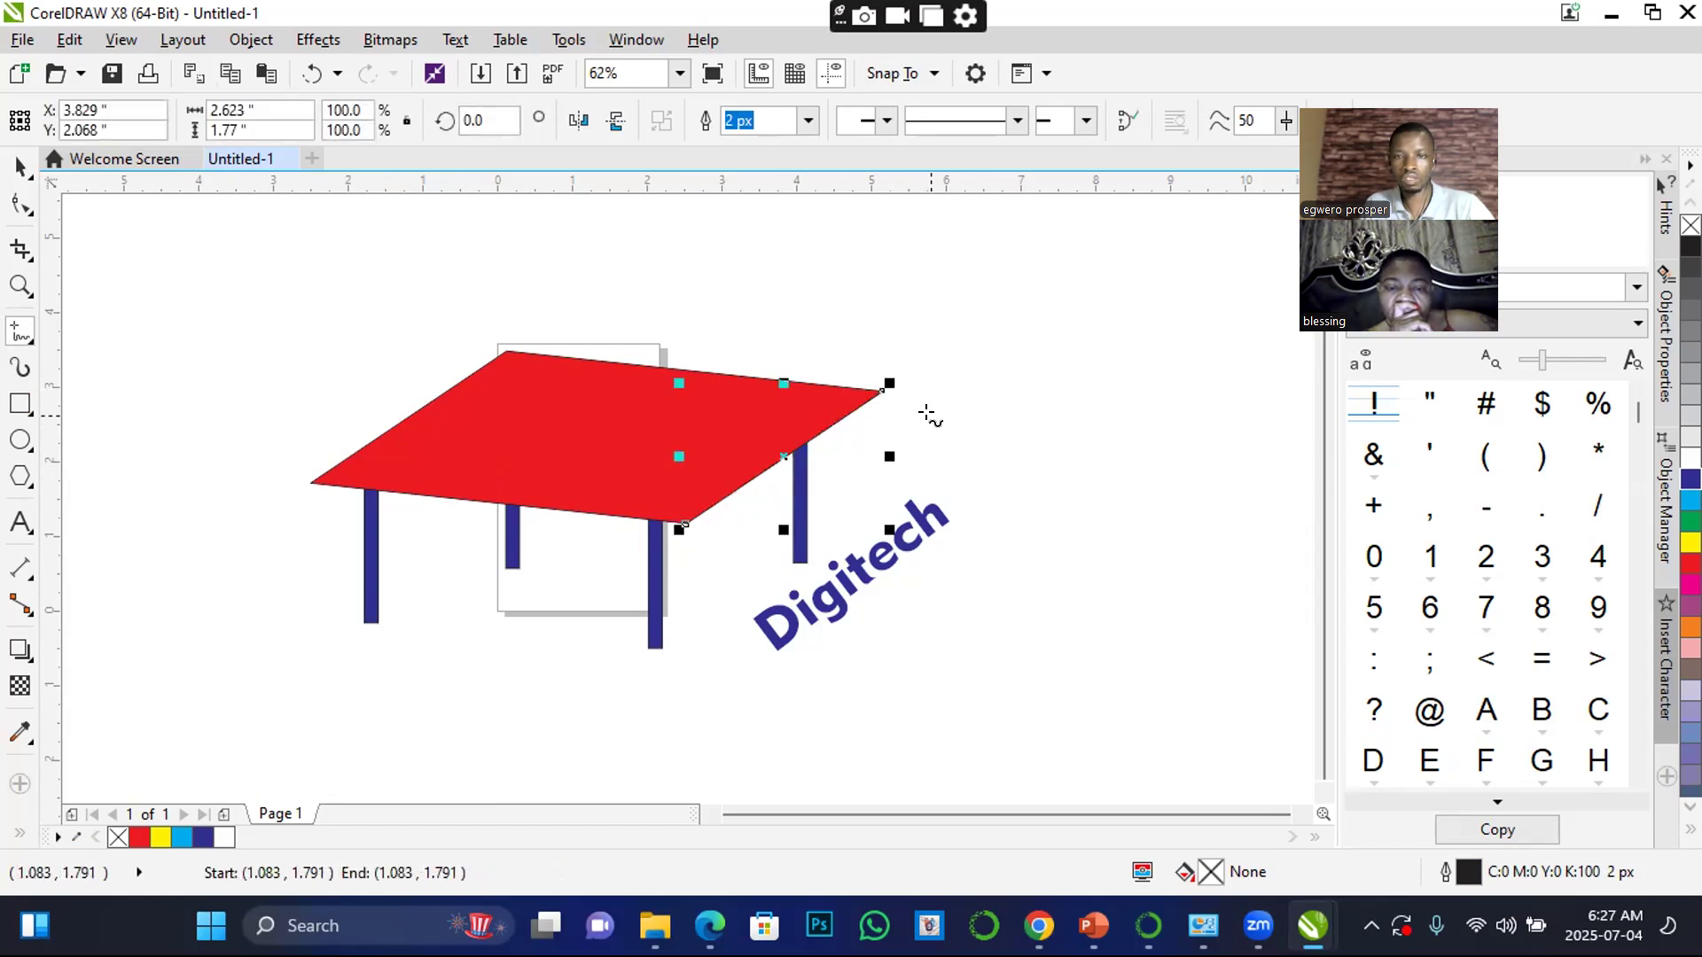
{"action": "left_click", "coordinate": [930, 417]}
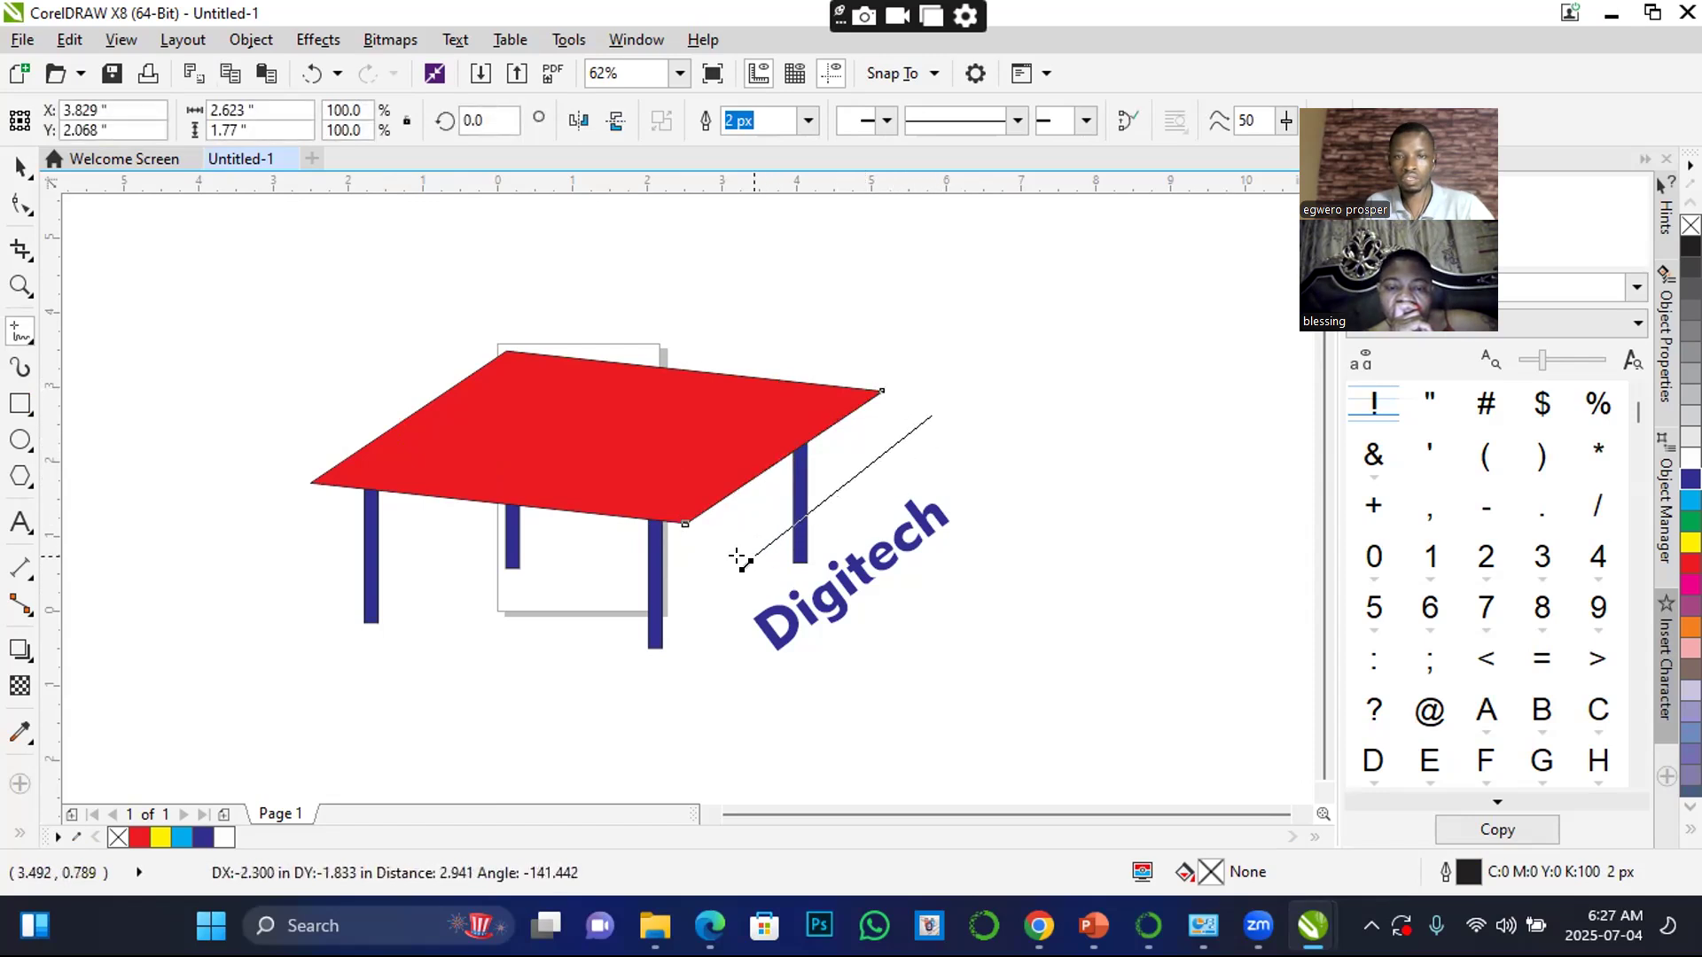
{"action": "left_click", "coordinate": [736, 564]}
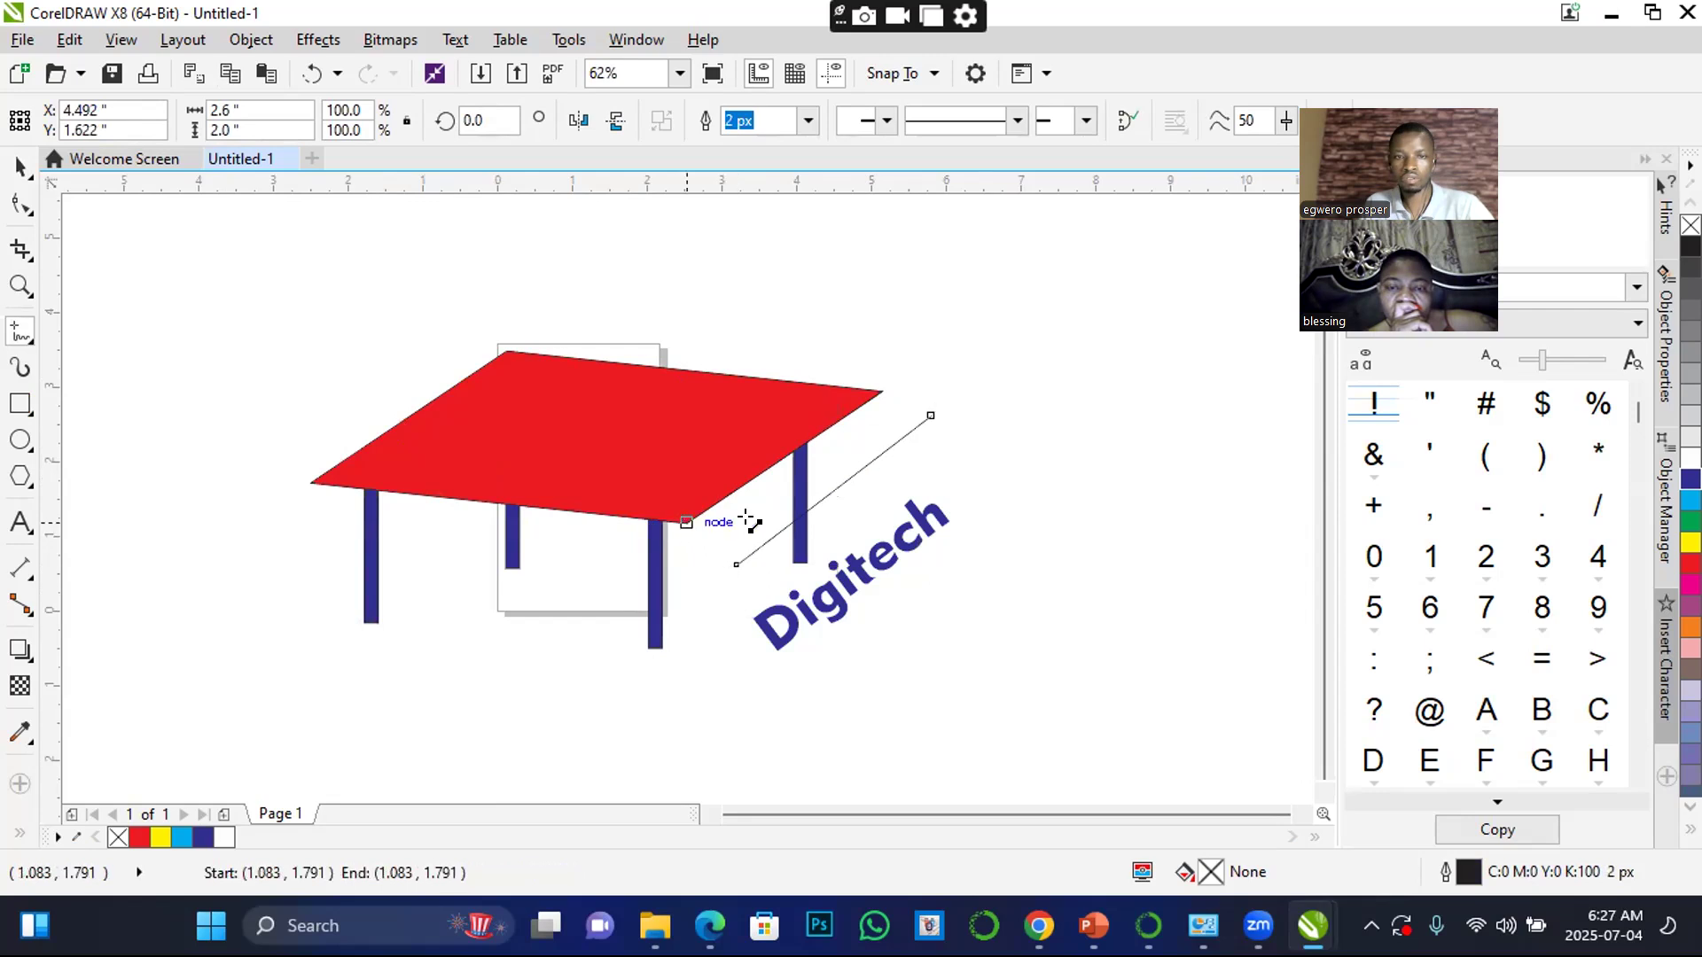
{"action": "left_click", "coordinate": [680, 522]}
{"action": "key", "text": "Escape"}
{"action": "left_click", "coordinate": [20, 167]}
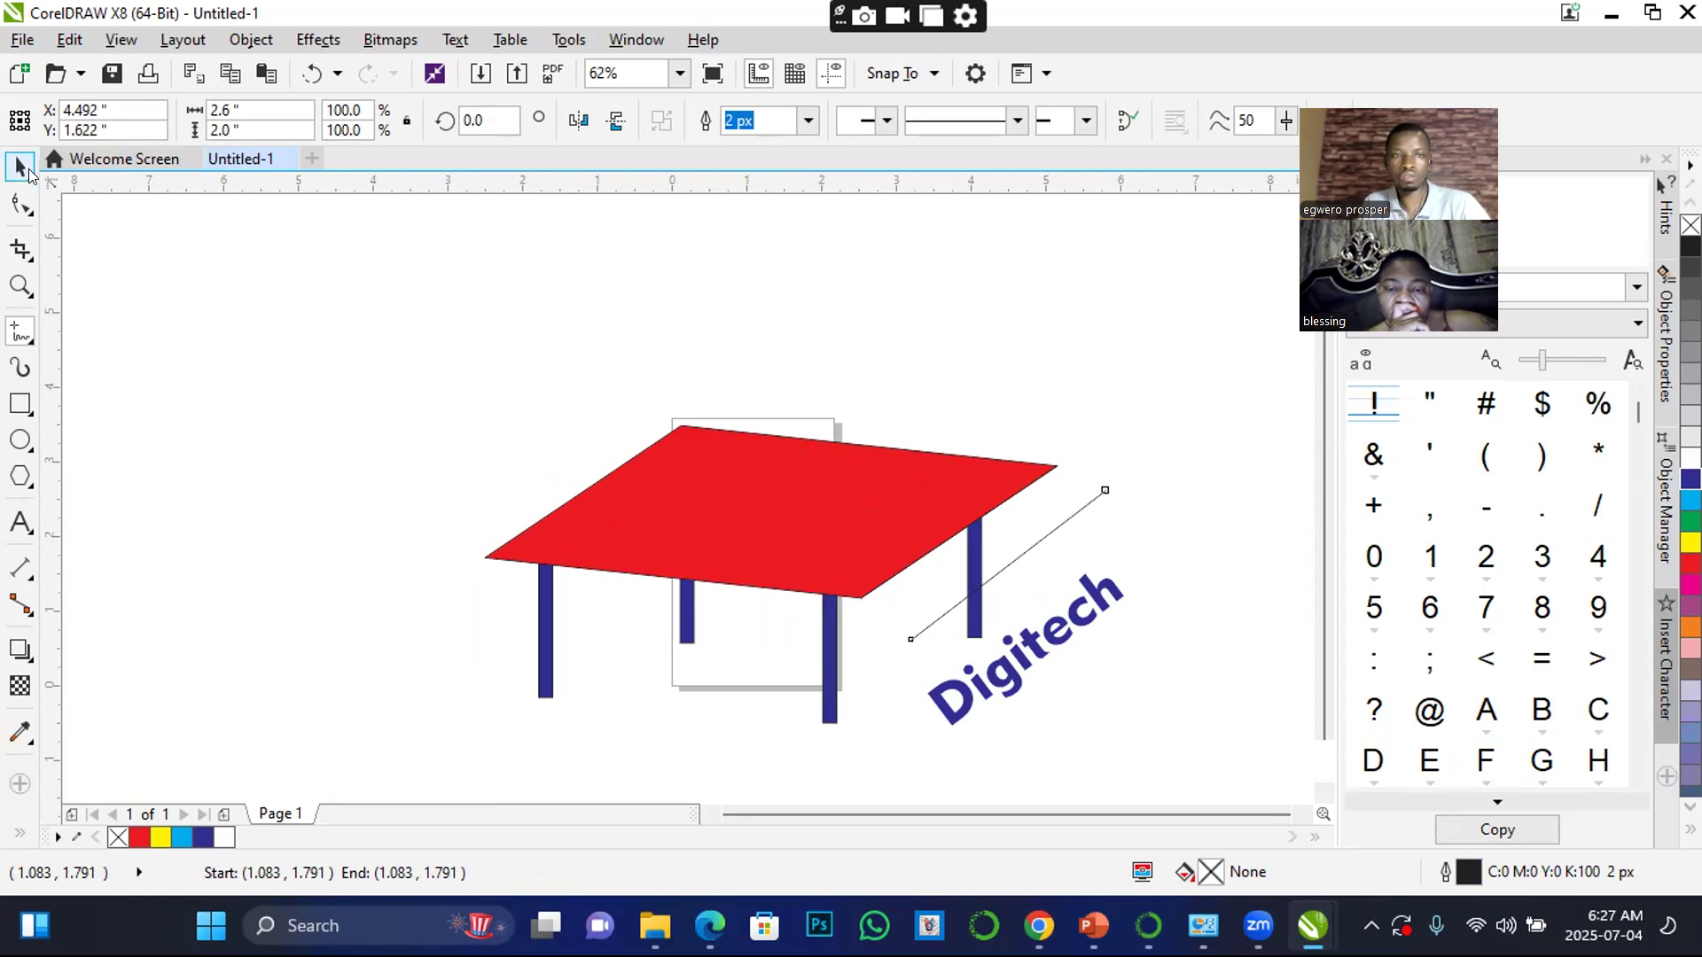
- Delete the selected Freehand line outside the tabletop's right edge
{"action": "left_click_drag", "start_coordinate": [1030, 533], "coordinate": [673, 353]}
{"action": "left_click", "coordinate": [1007, 600]}
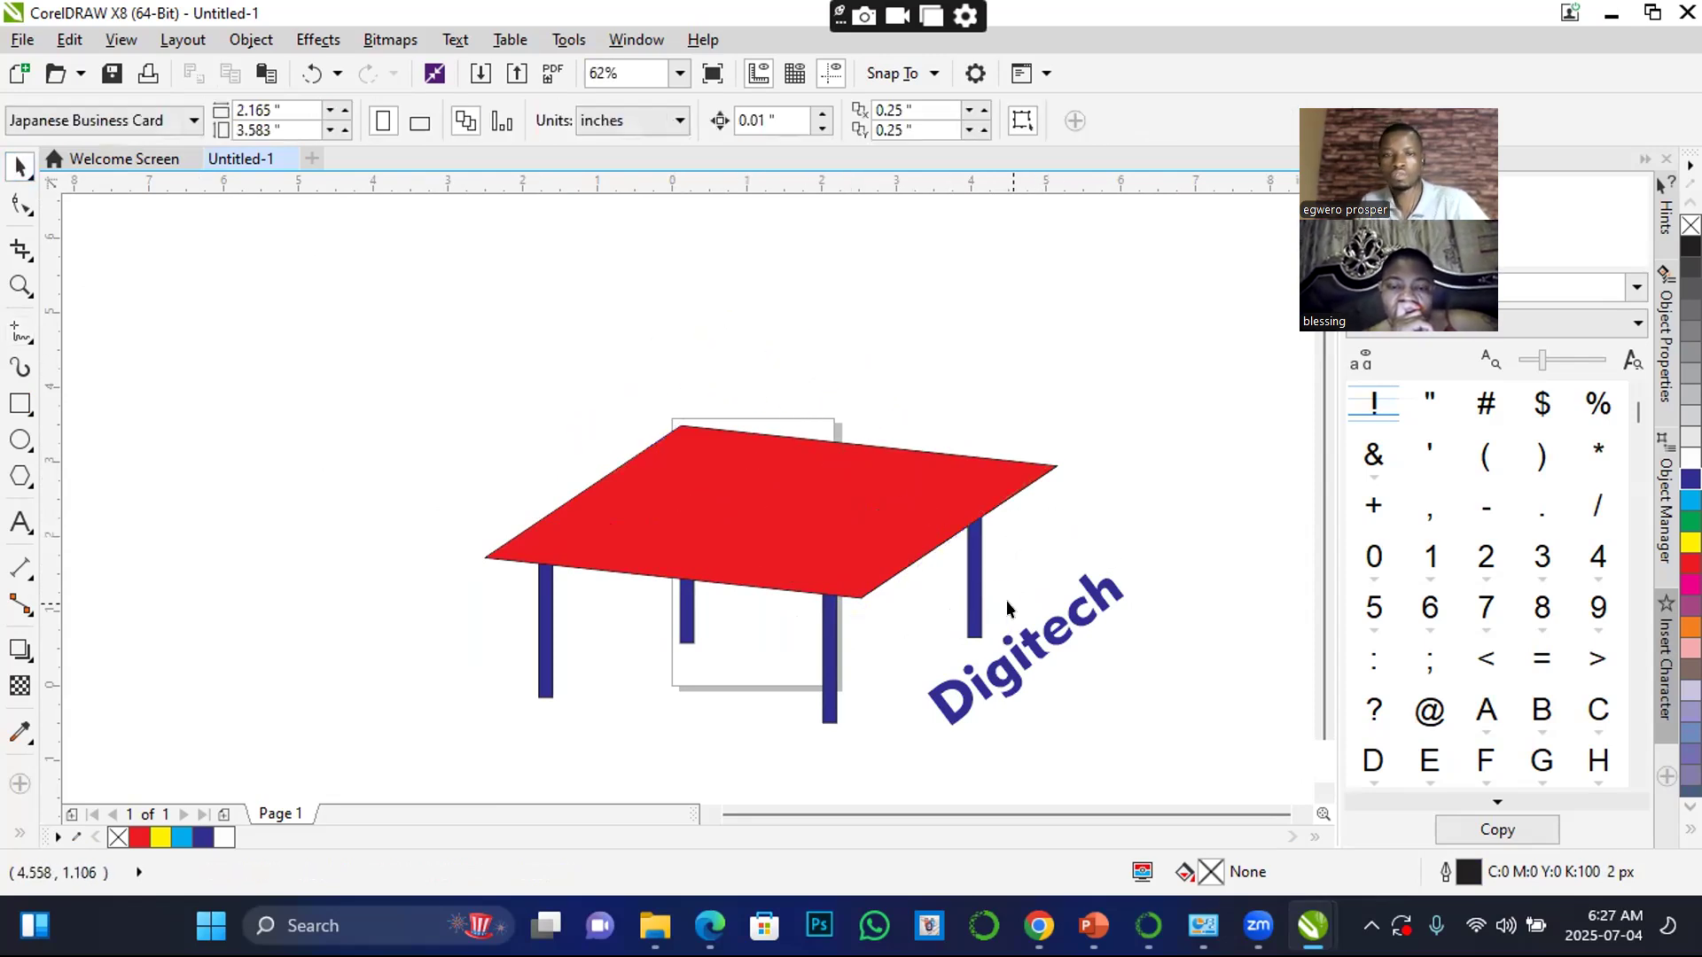
{"action": "scroll", "coordinate": [1007, 599], "scroll_direction": "down", "scroll_amount": 2}
{"action": "scroll", "coordinate": [1066, 624], "scroll_direction": "up", "scroll_amount": 2}
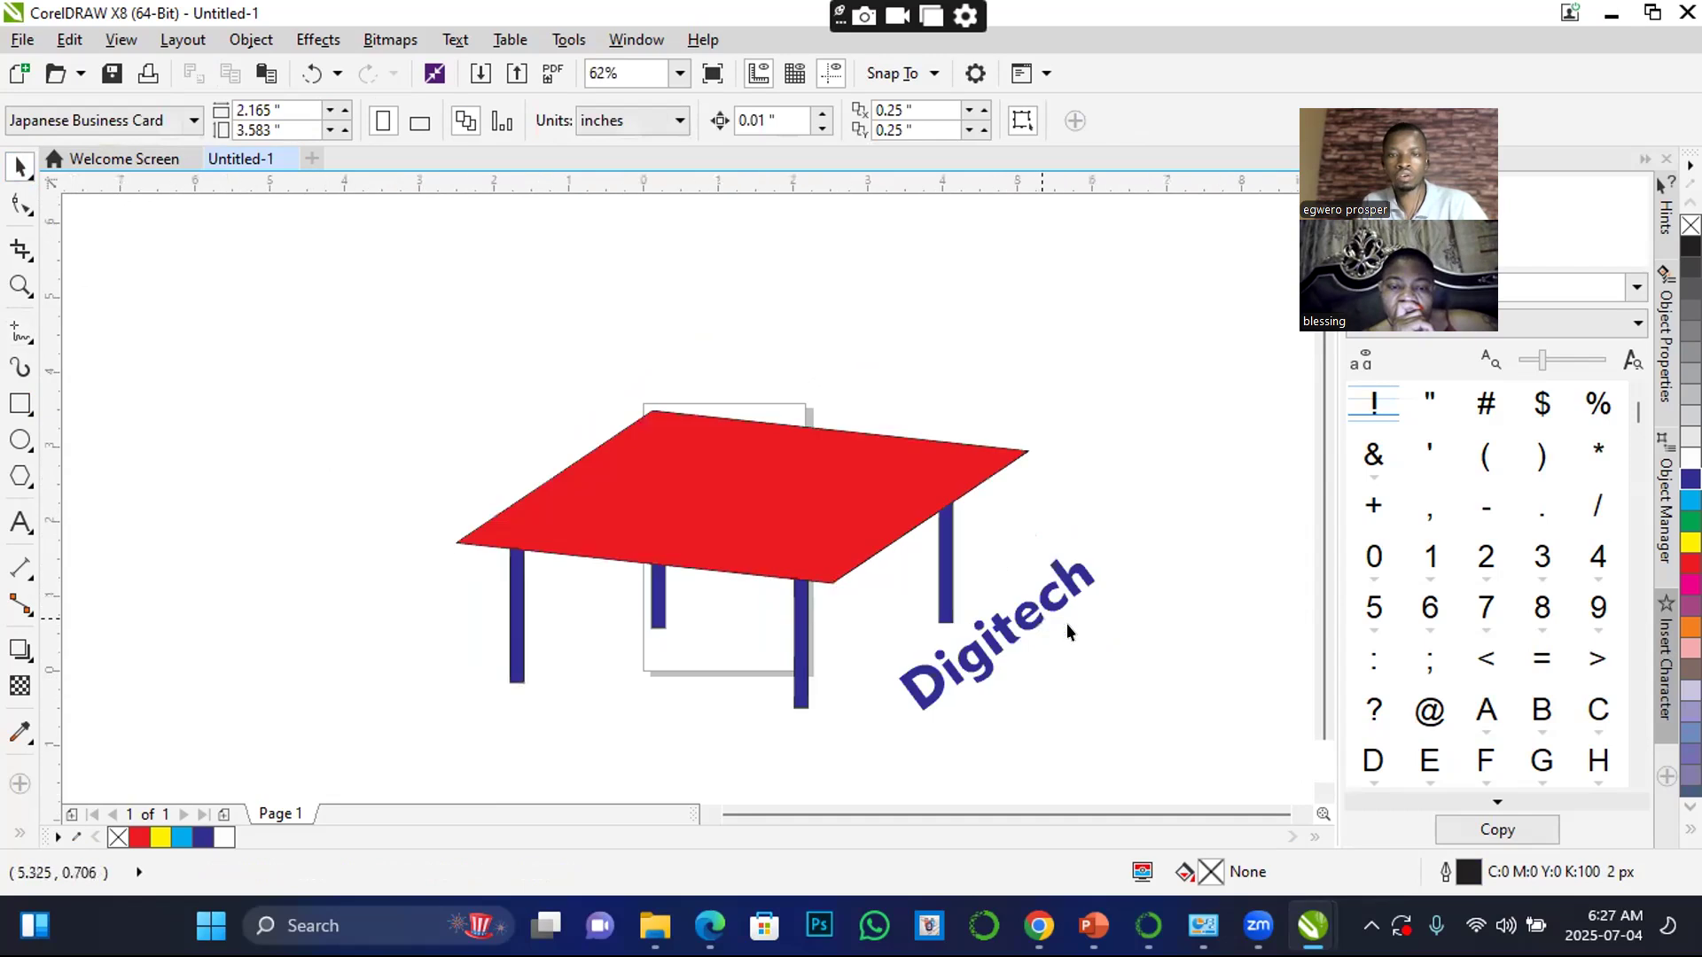
- Draw a closed four-sided Bézier panel along the red tabletop's right edge and fill it black
{"action": "left_click", "coordinate": [31, 345]}
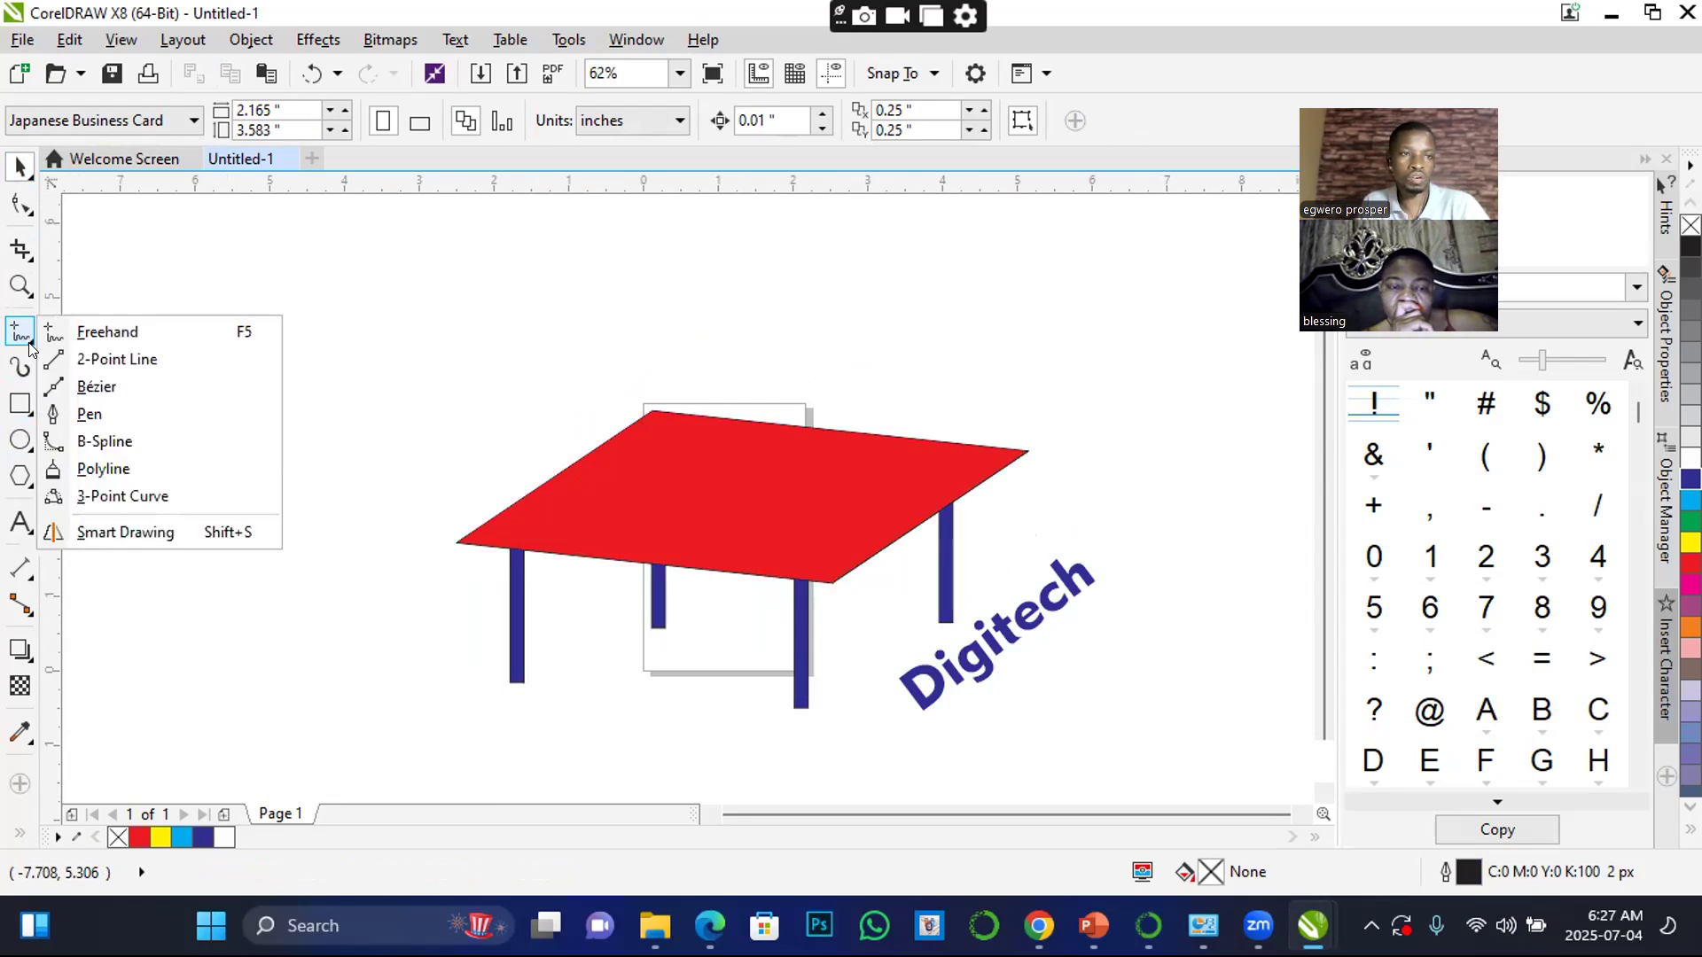
{"action": "left_click", "coordinate": [96, 385]}
{"action": "left_click", "coordinate": [832, 581]}
{"action": "left_click", "coordinate": [864, 623]}
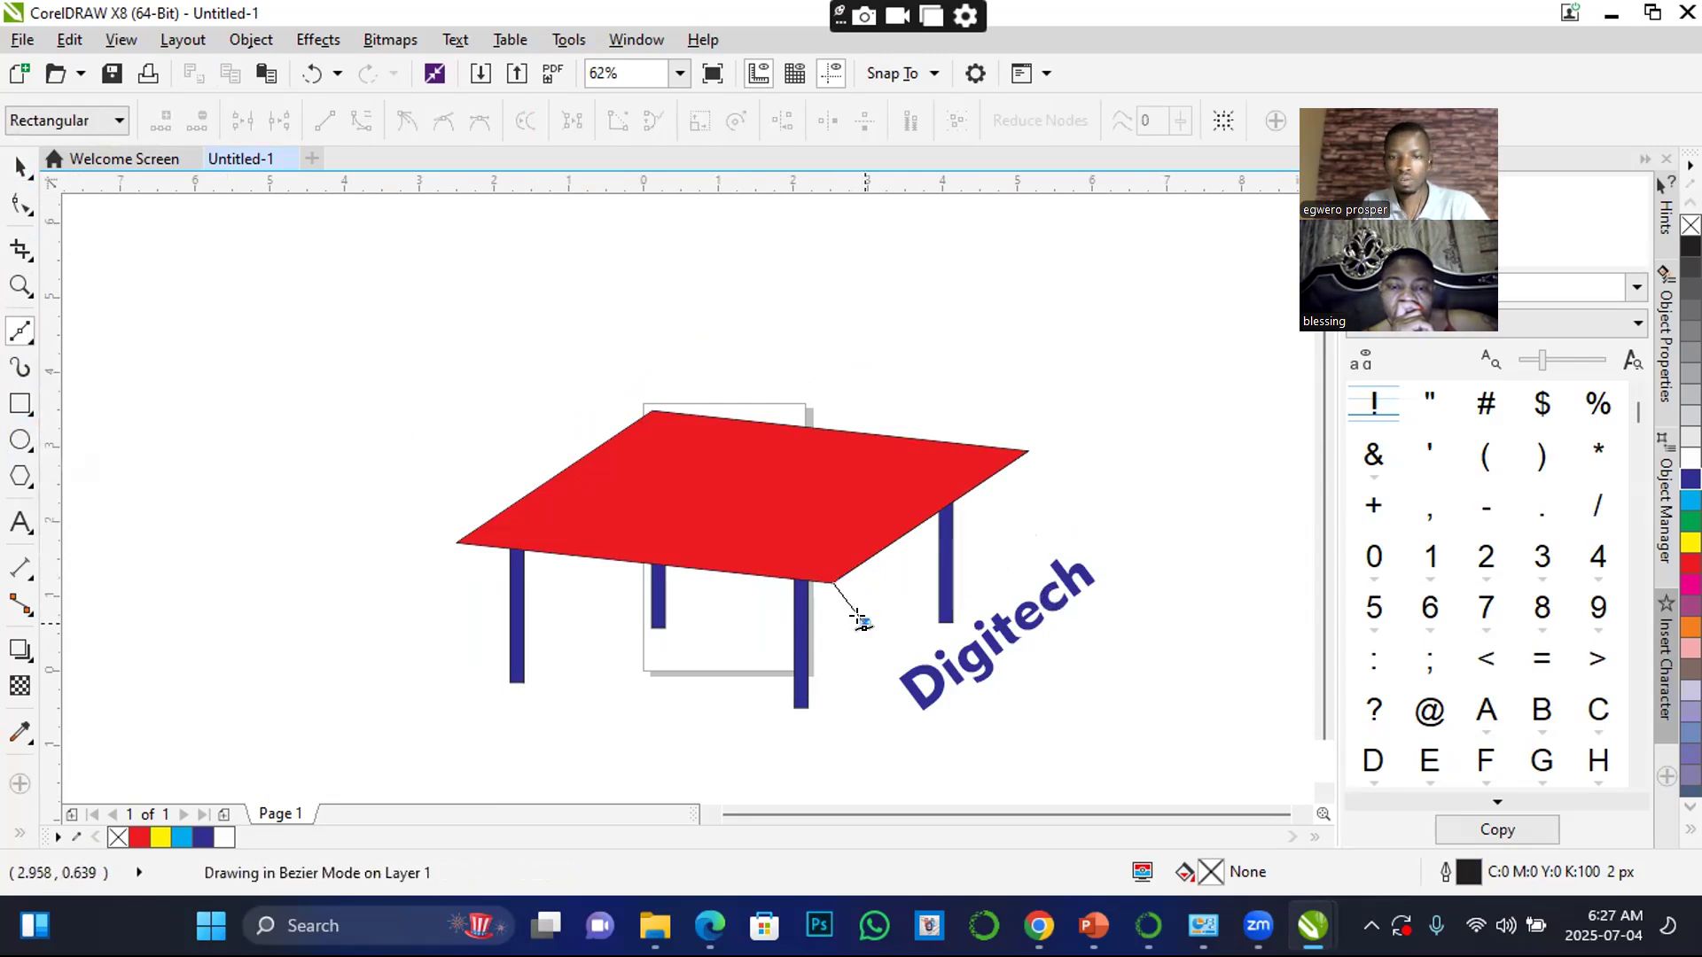
{"action": "left_click", "coordinate": [1074, 473]}
{"action": "left_click", "coordinate": [1021, 452]}
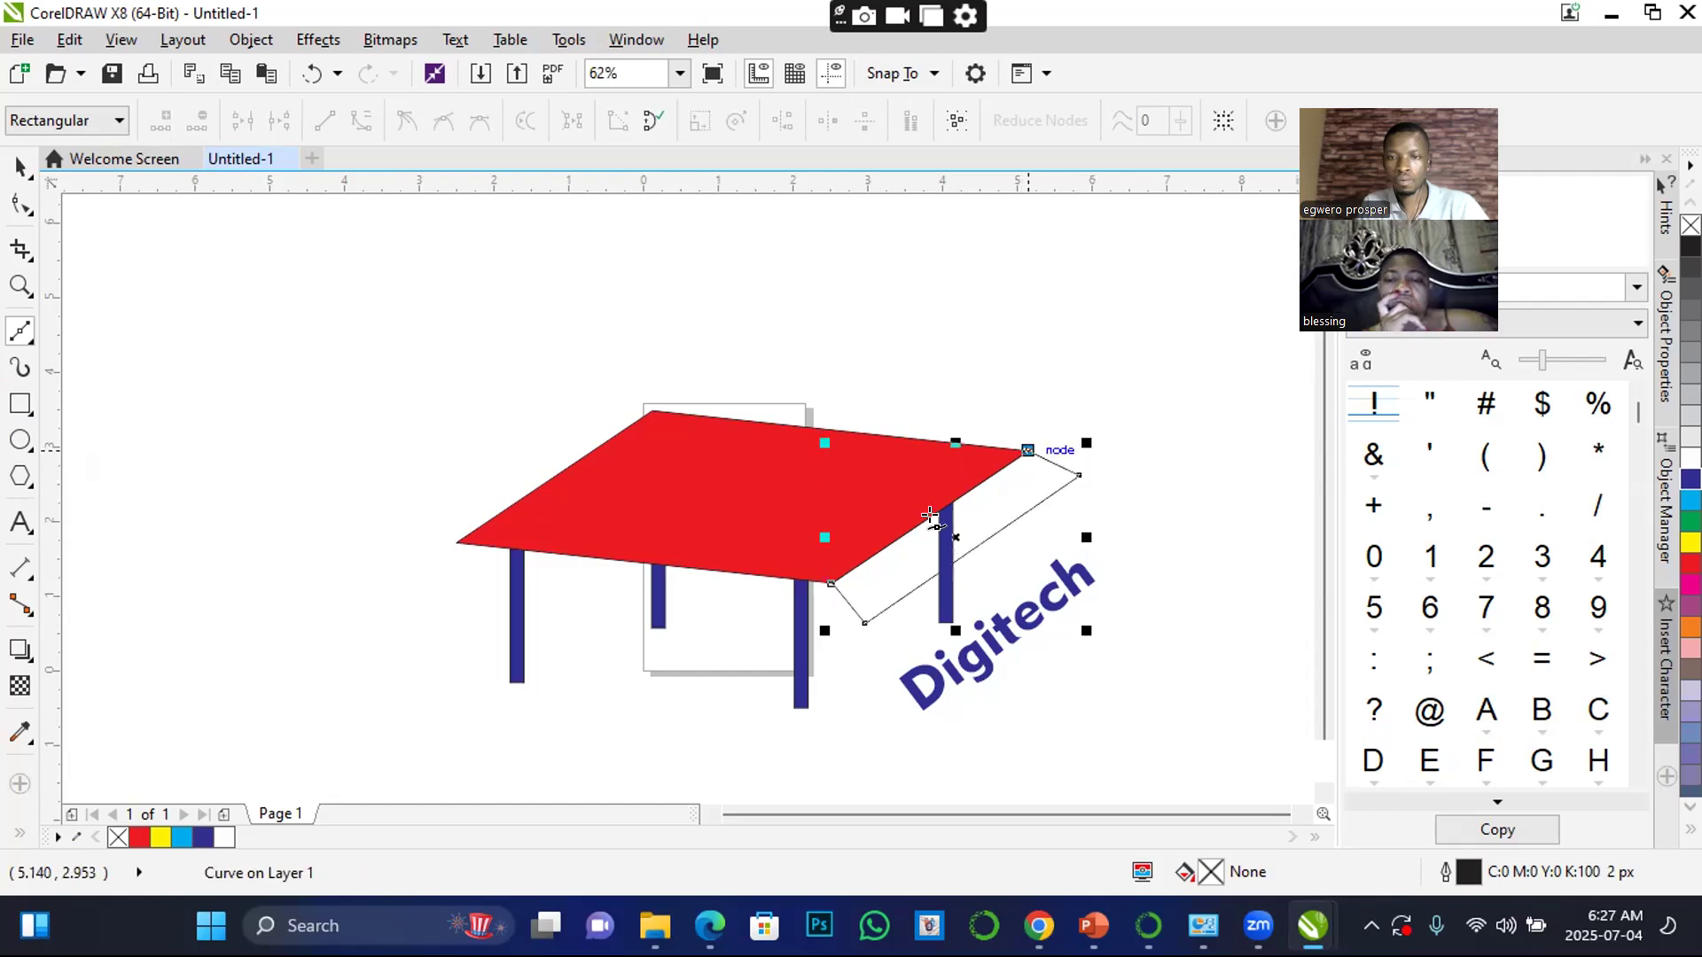
{"action": "left_click", "coordinate": [831, 582]}
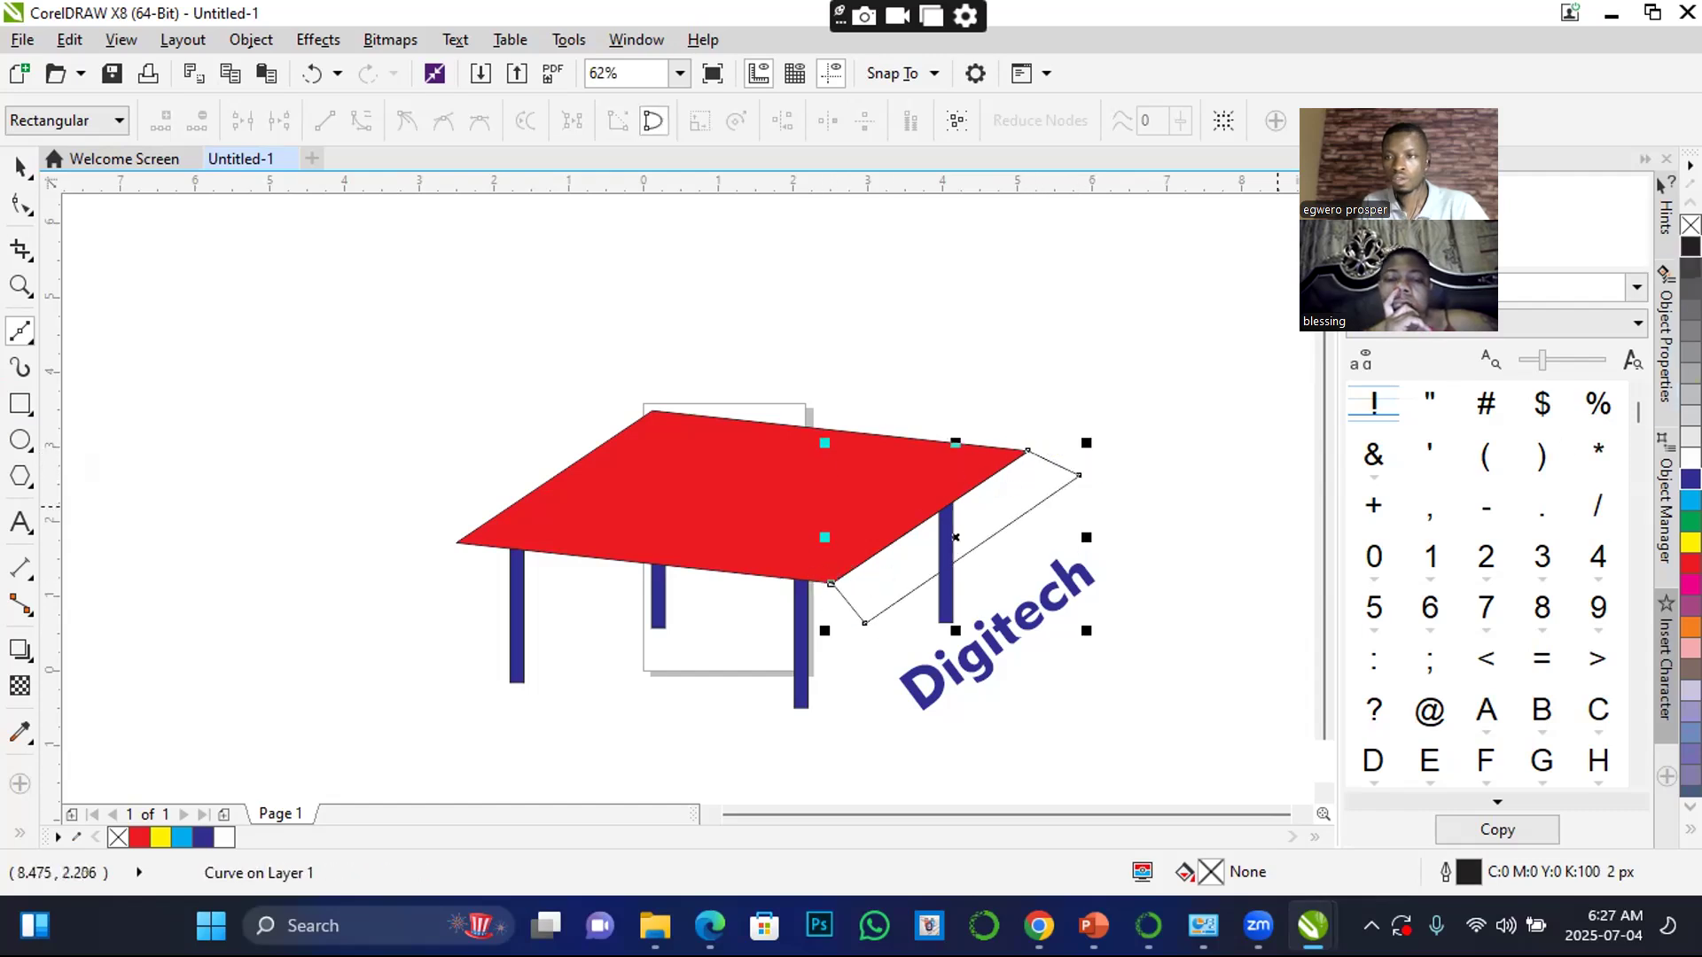
{"action": "left_click", "coordinate": [1690, 247]}
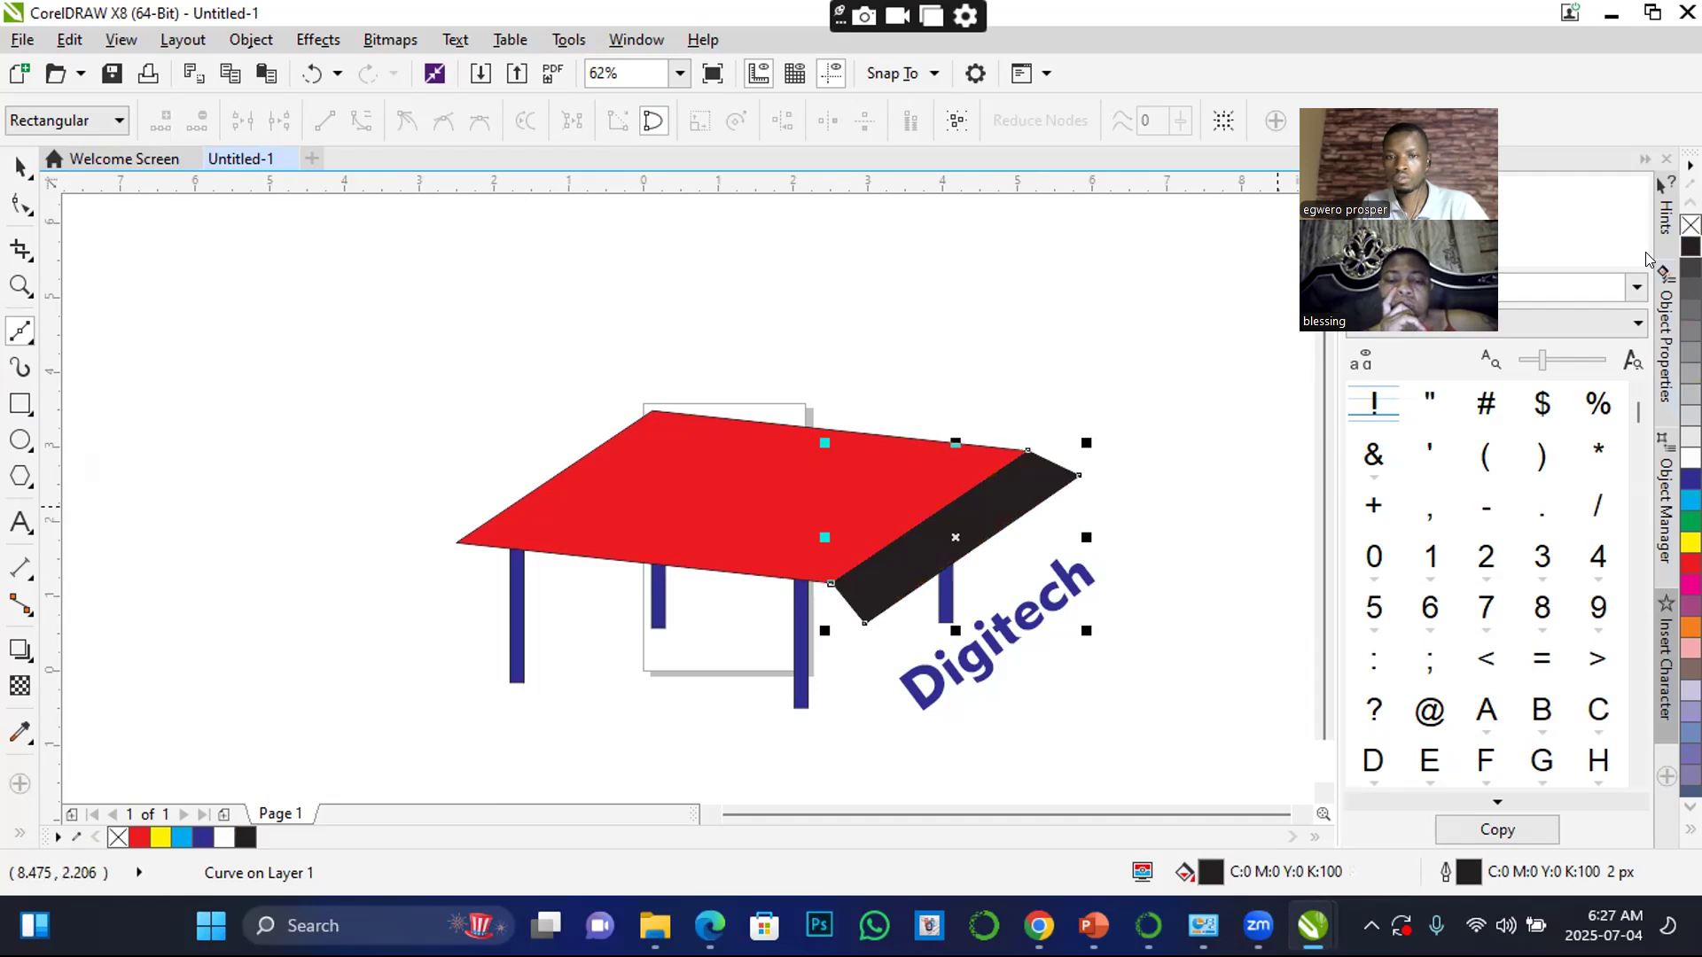
- Move the Digitech text onto the black panel at about X 4.039", Y 1.809"
{"action": "left_click", "coordinate": [20, 166]}
{"action": "left_click", "coordinate": [1126, 441]}
{"action": "left_click", "coordinate": [1039, 614]}
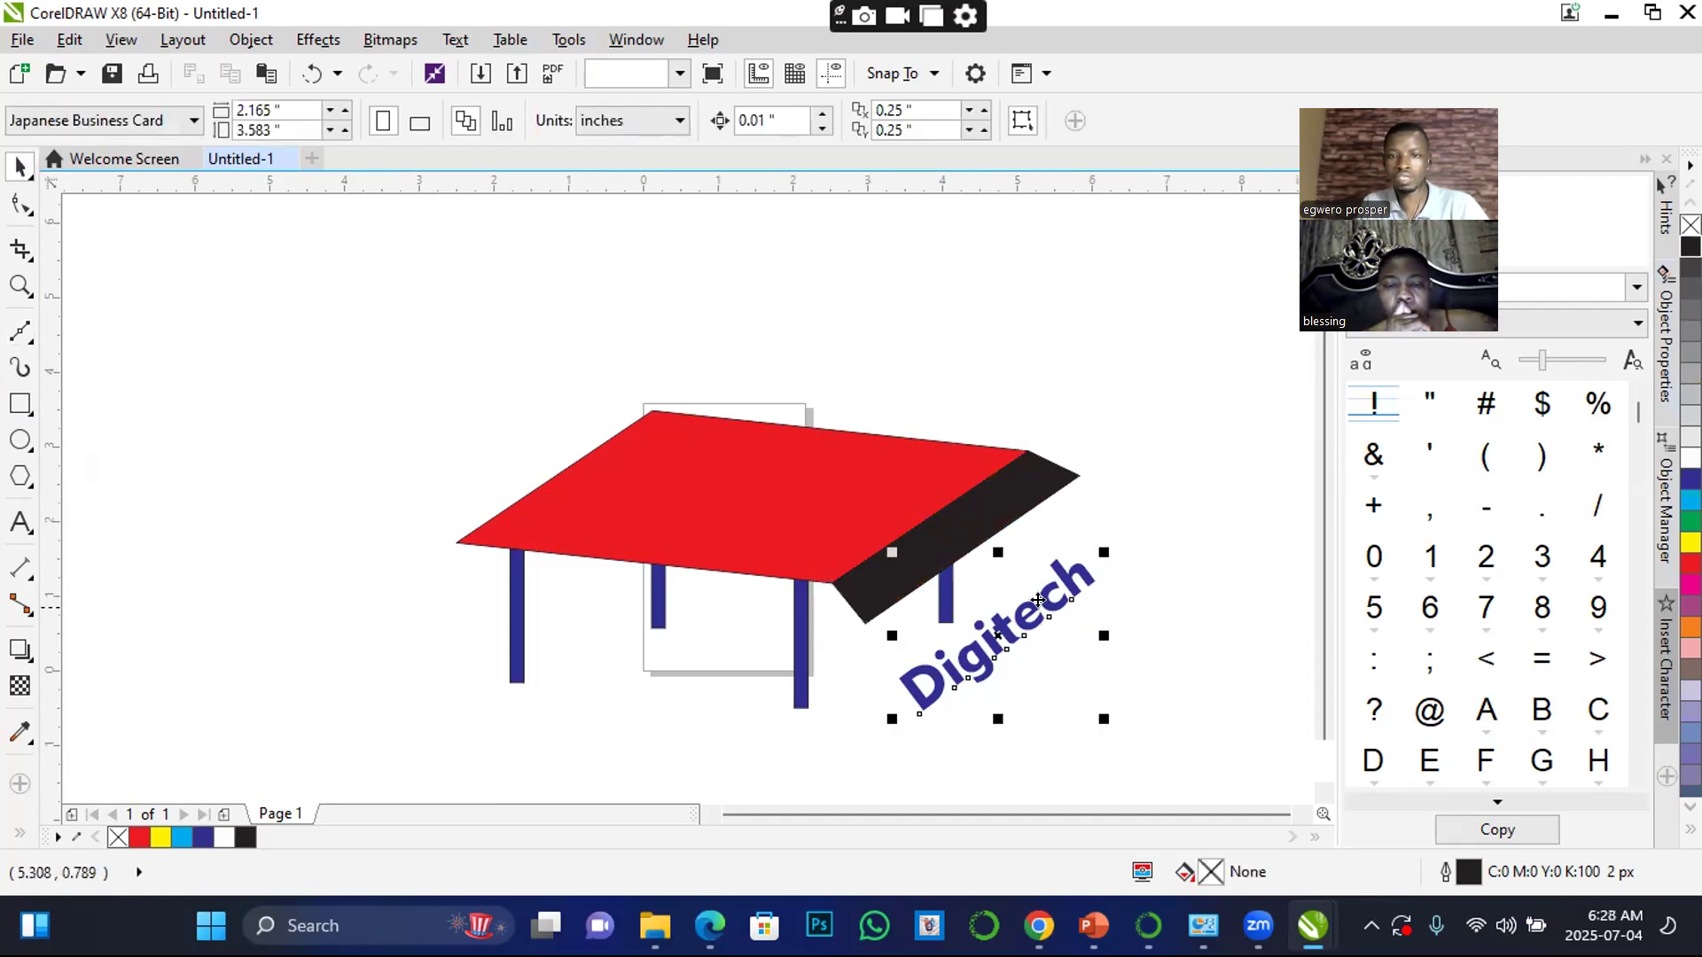
{"action": "left_click_drag", "start_coordinate": [1038, 611], "coordinate": [986, 506]}
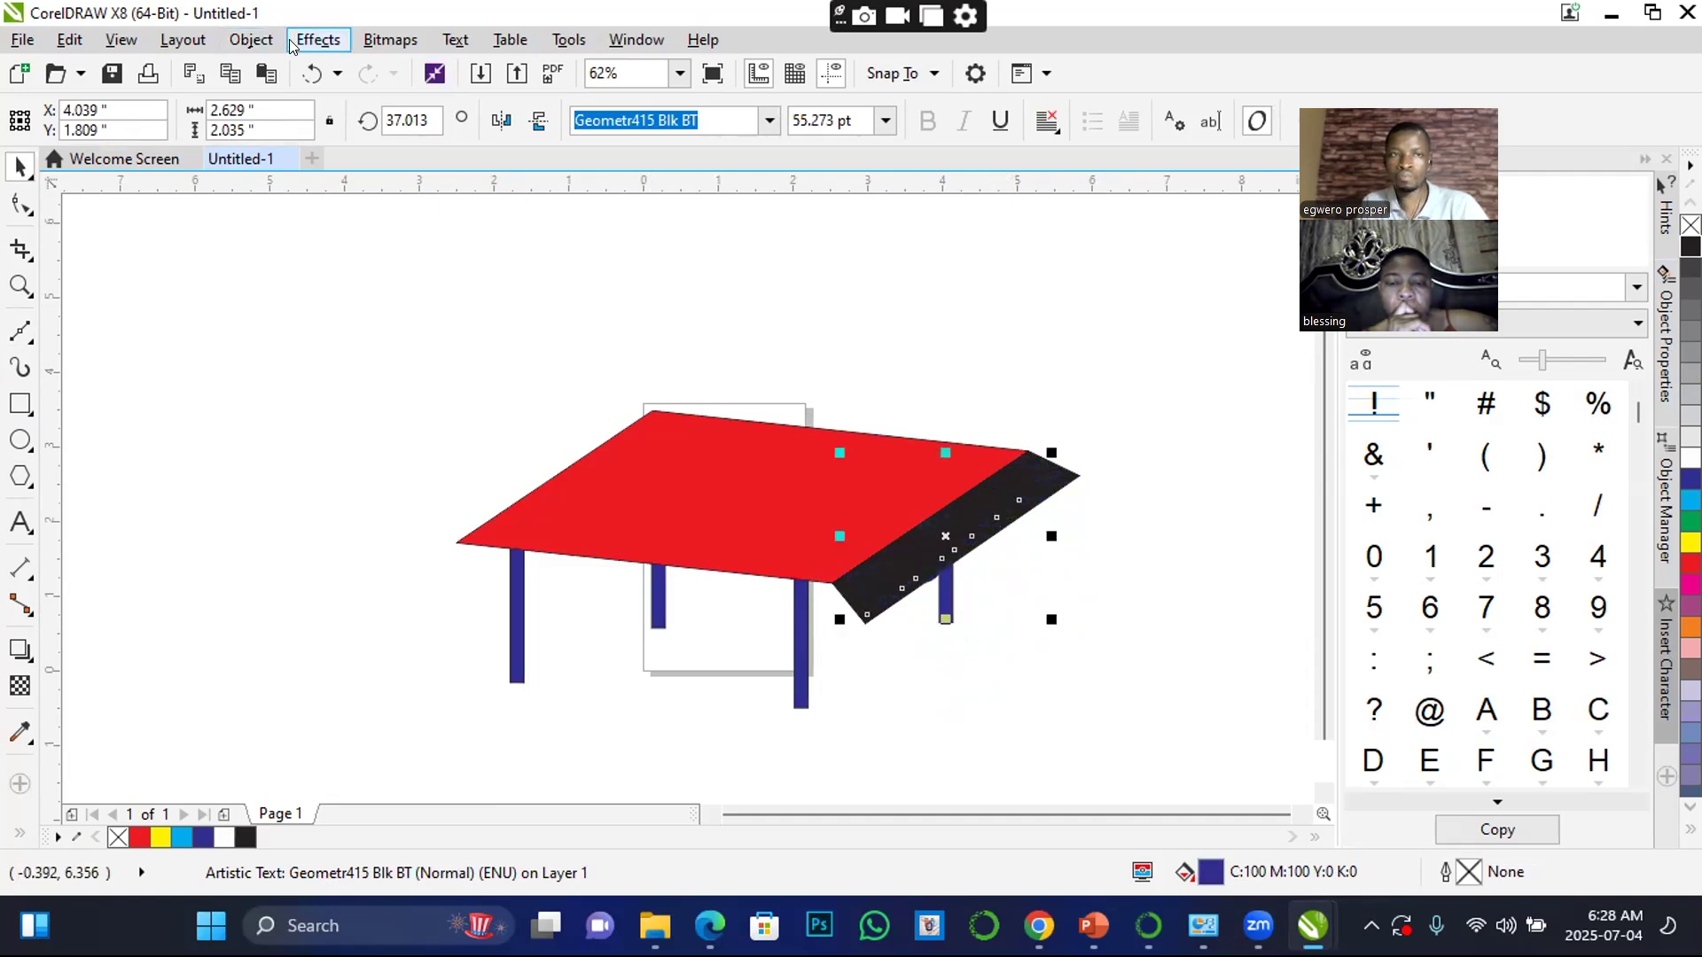
- Bring the Digitech text in front of the black panel and fill it white
{"action": "left_click", "coordinate": [255, 40]}
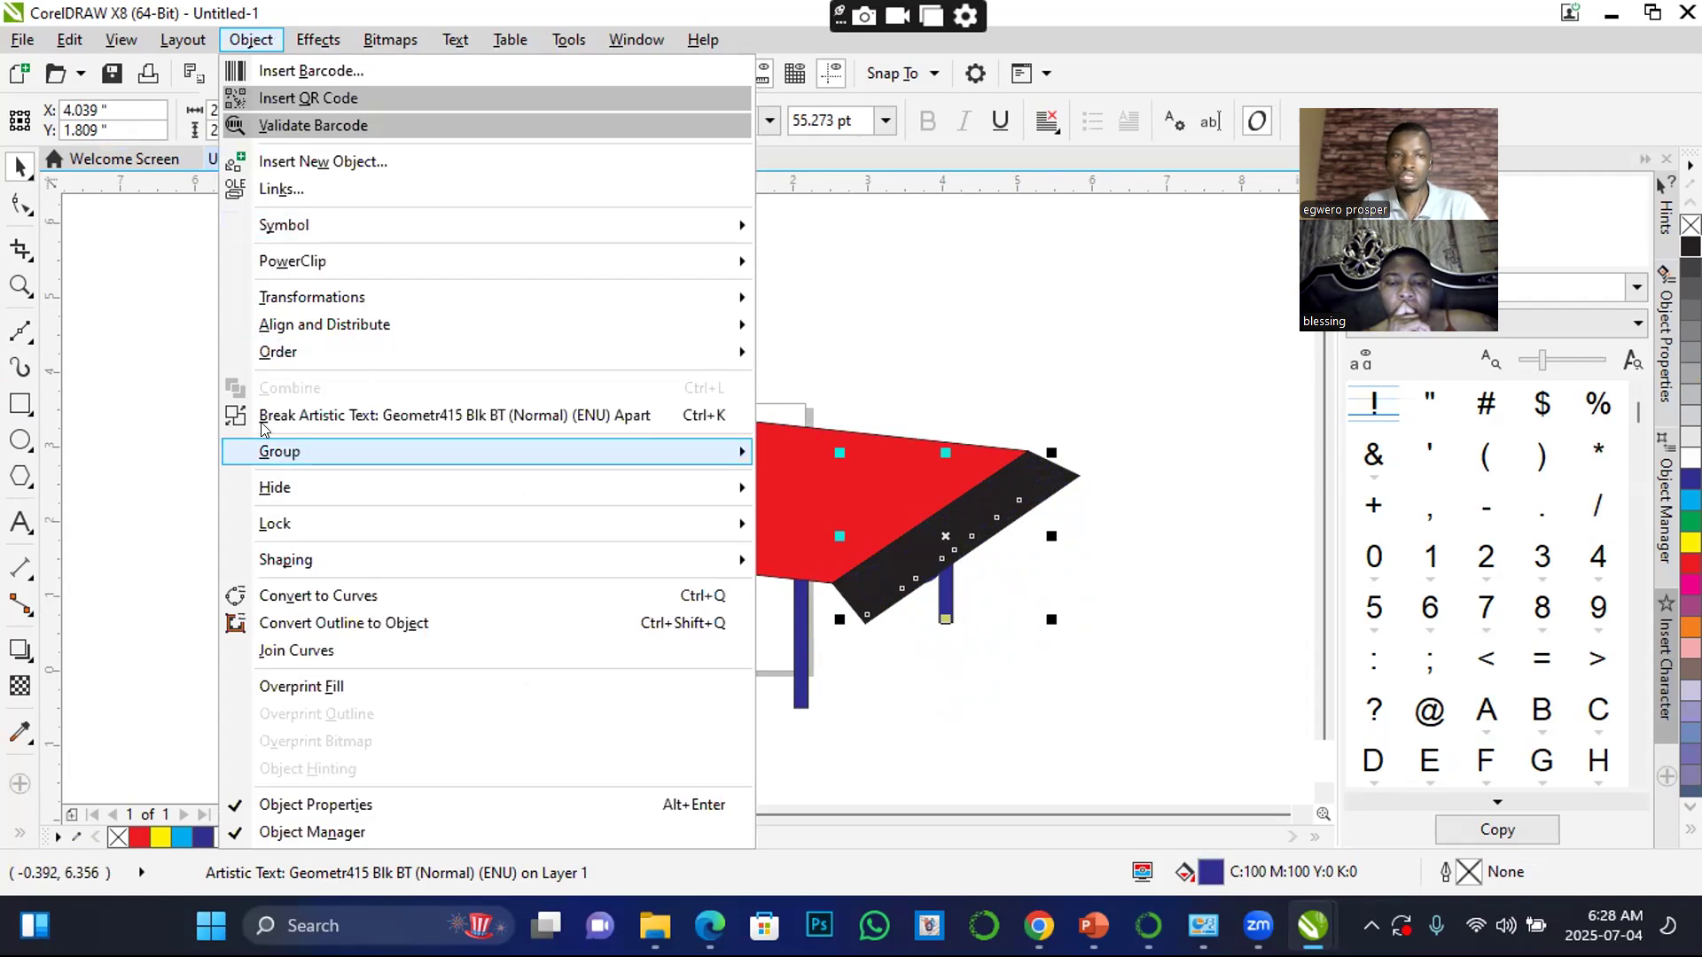
{"action": "mouse_move", "coordinate": [285, 358]}
{"action": "left_click", "coordinate": [825, 356]}
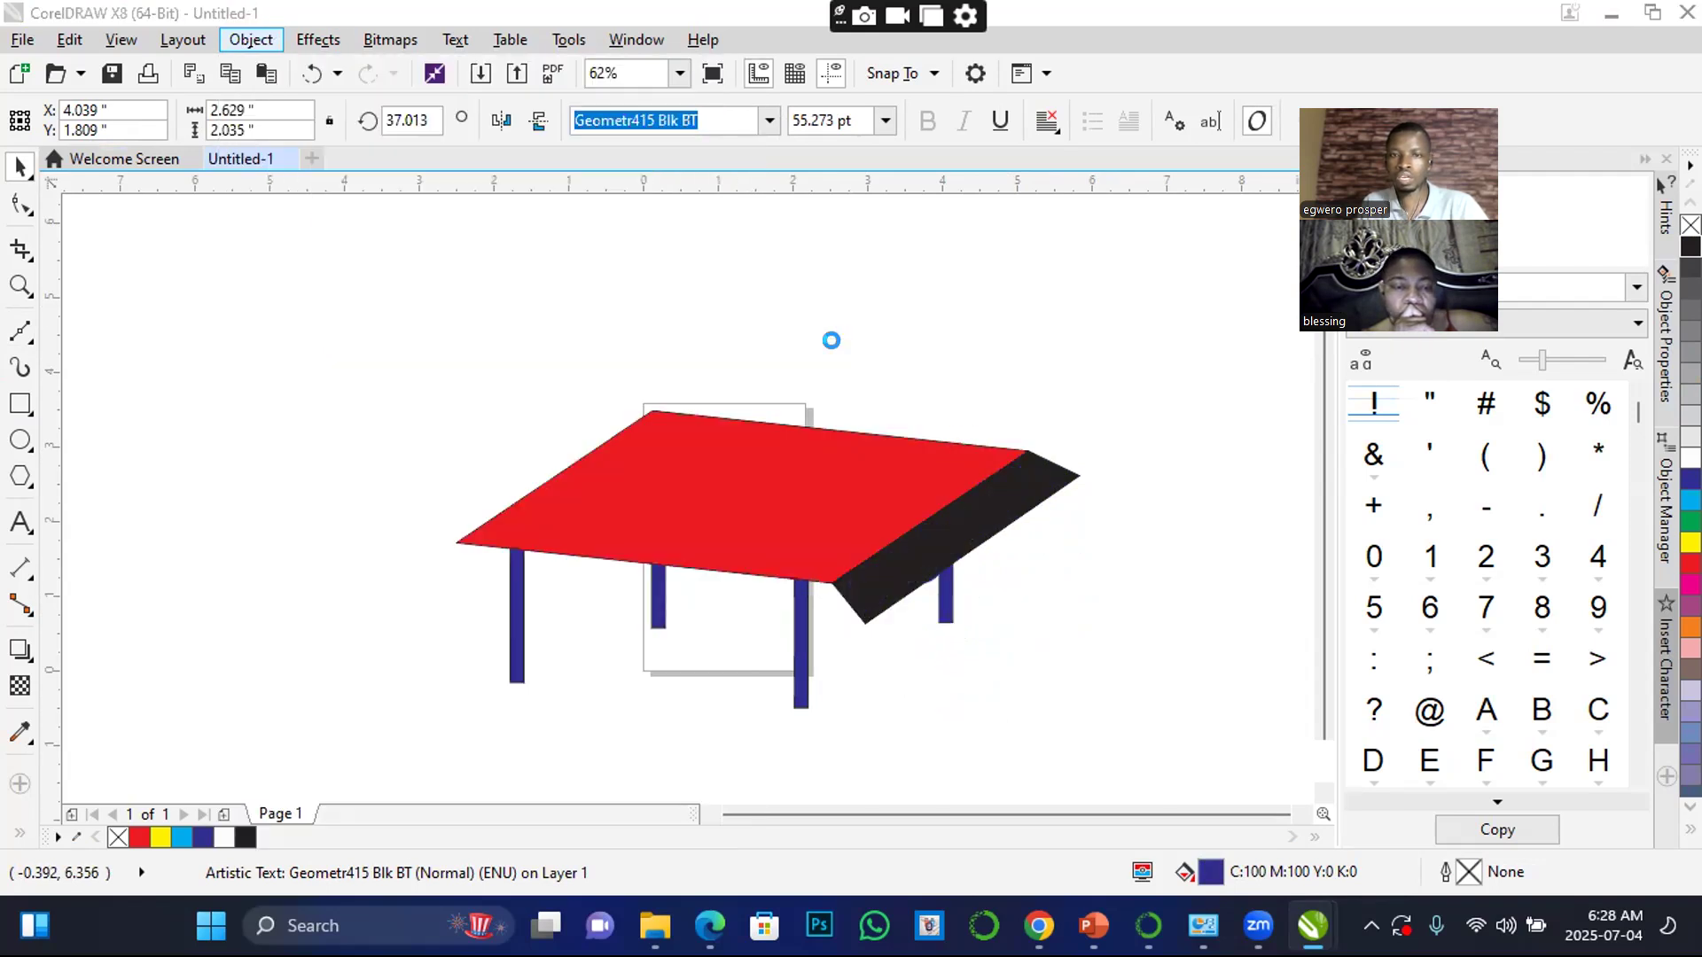
{"action": "left_click", "coordinate": [1690, 457]}
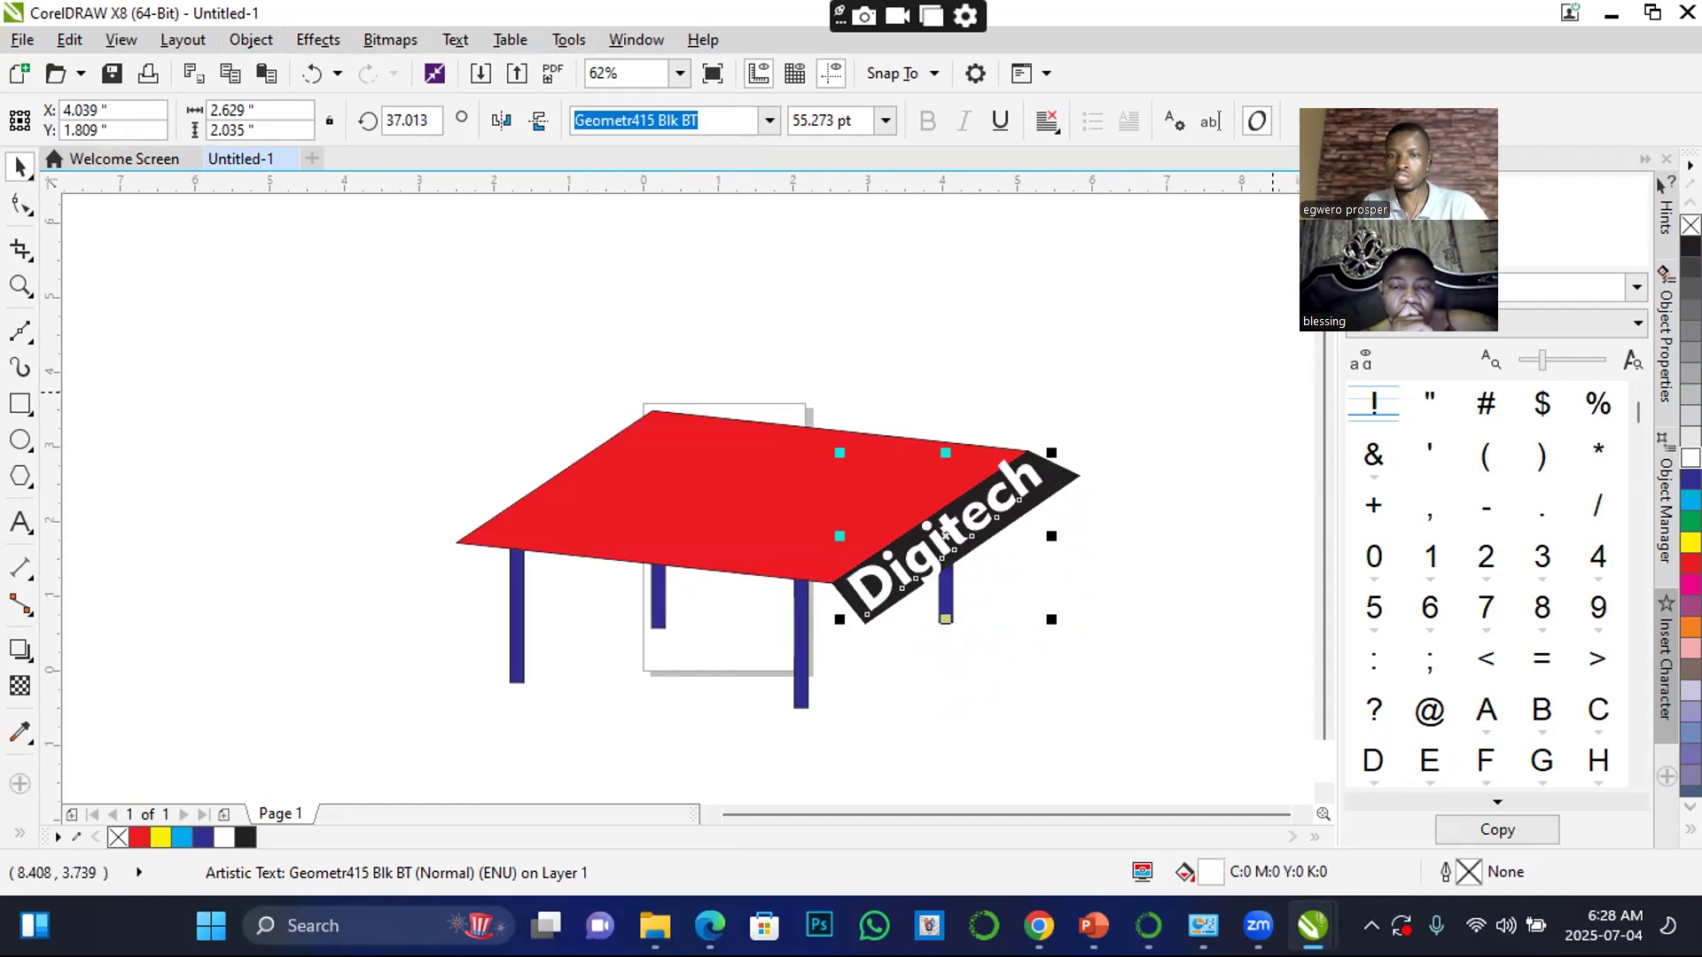
- Rotate the Digitech text slightly clockwise to about 36.323° so it follows the black panel's slant
{"action": "scroll", "coordinate": [1009, 517], "scroll_direction": "up", "scroll_amount": 3}
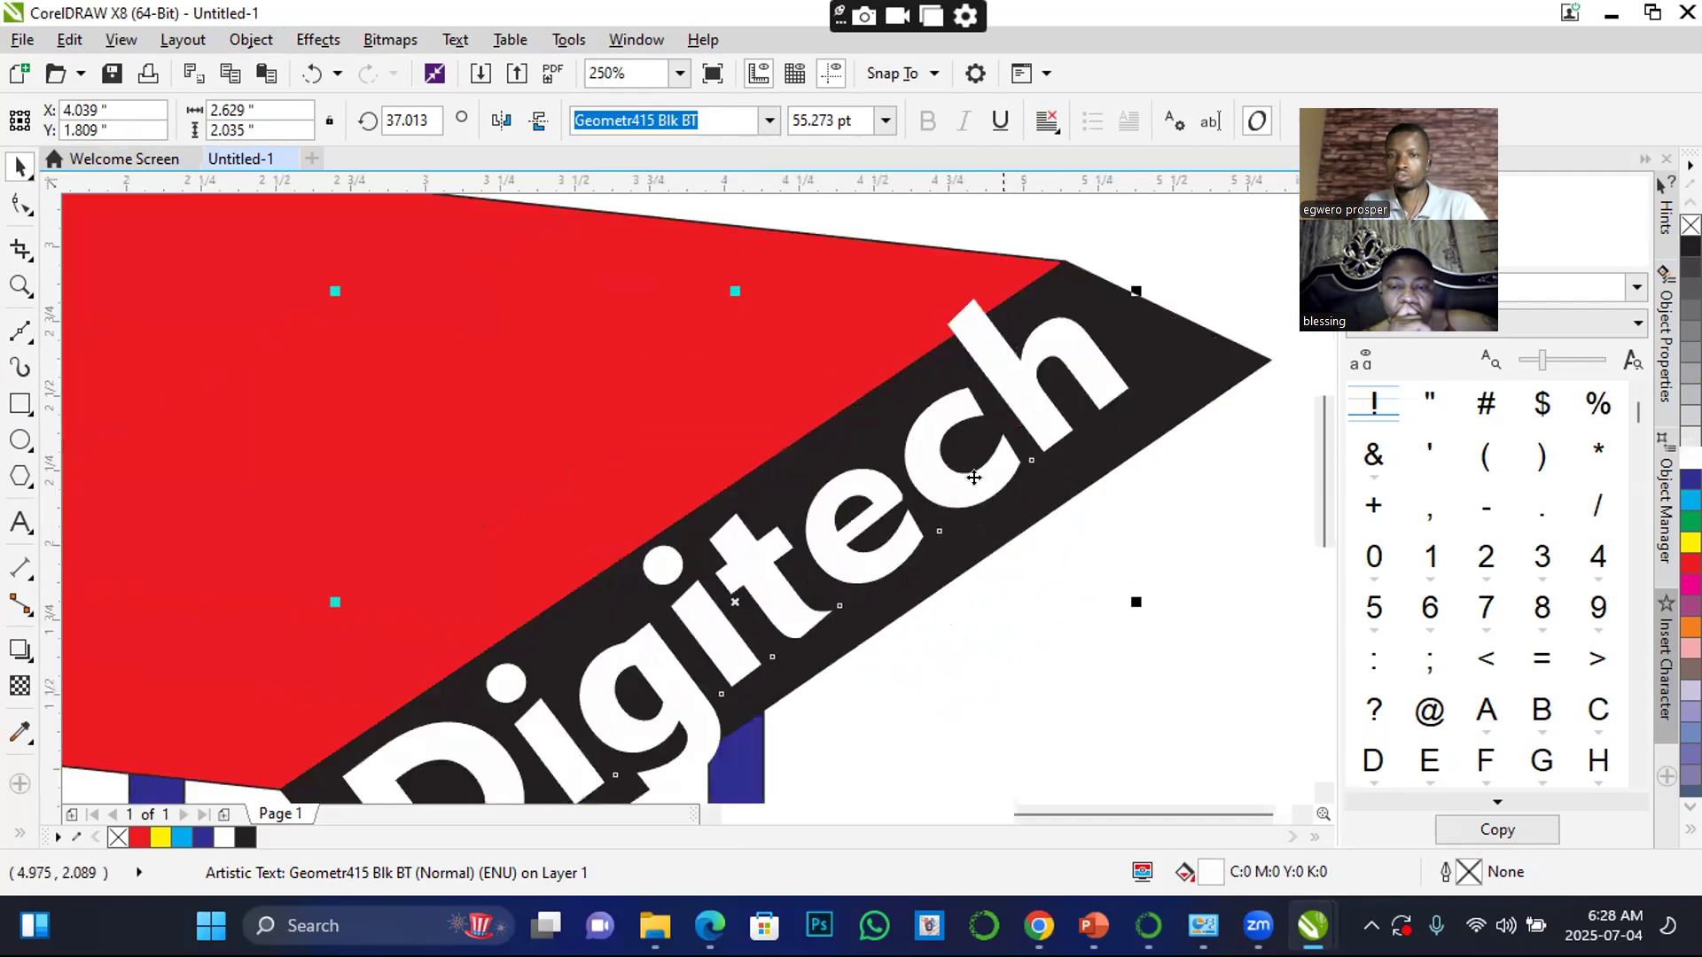
{"action": "left_click", "coordinate": [956, 476]}
{"action": "left_click", "coordinate": [956, 476]}
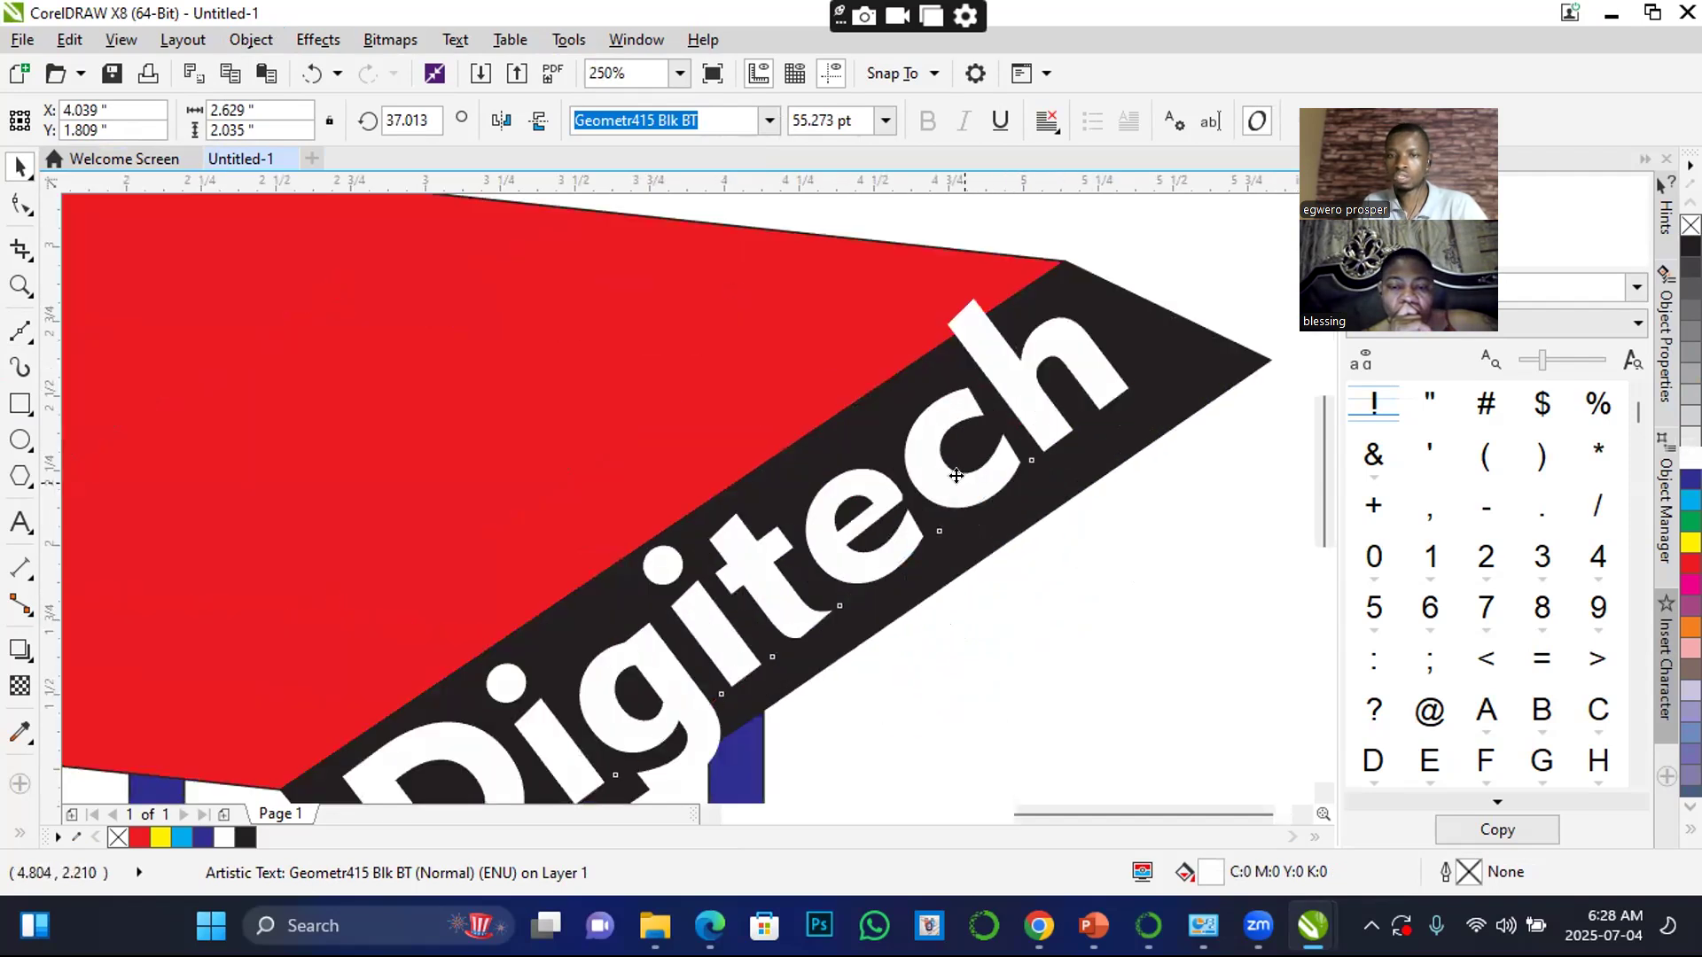
{"action": "left_click", "coordinate": [960, 481]}
{"action": "left_click_drag", "start_coordinate": [1139, 287], "coordinate": [1151, 274]}
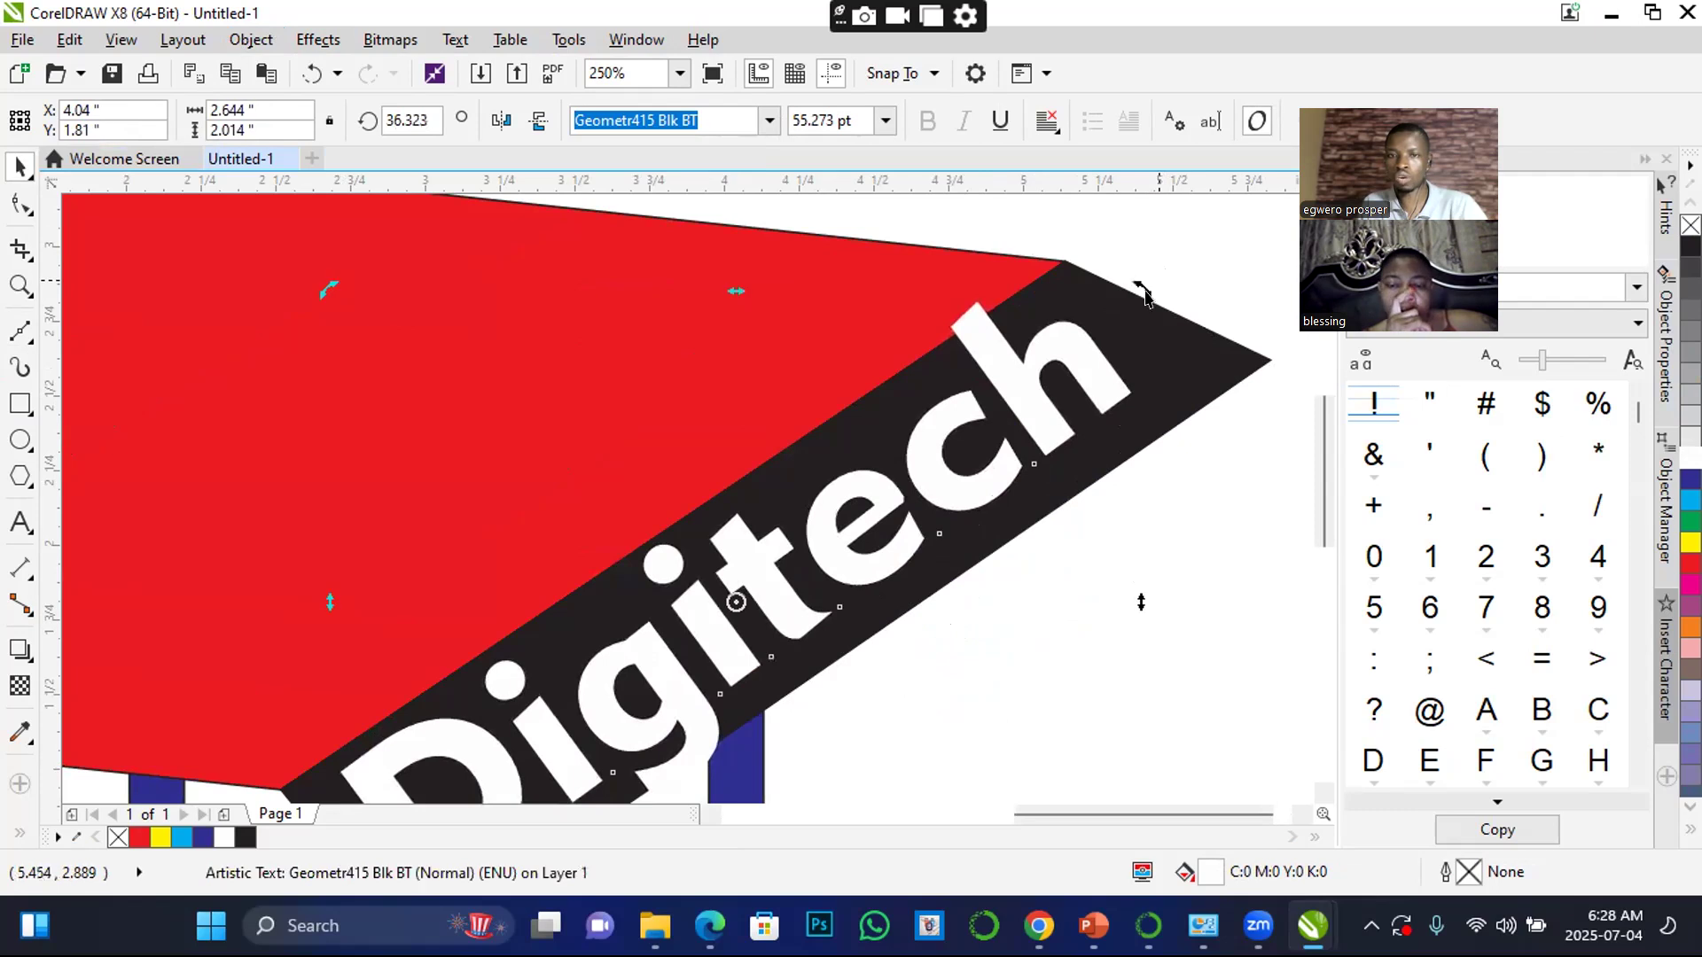
- Scale the Digitech text down about its centre to about 44.338 pt so it fits inside the black panel
{"action": "scroll", "coordinate": [1151, 274], "scroll_direction": "down", "scroll_amount": 2}
{"action": "left_click", "coordinate": [1184, 246]}
{"action": "left_click", "coordinate": [1085, 372]}
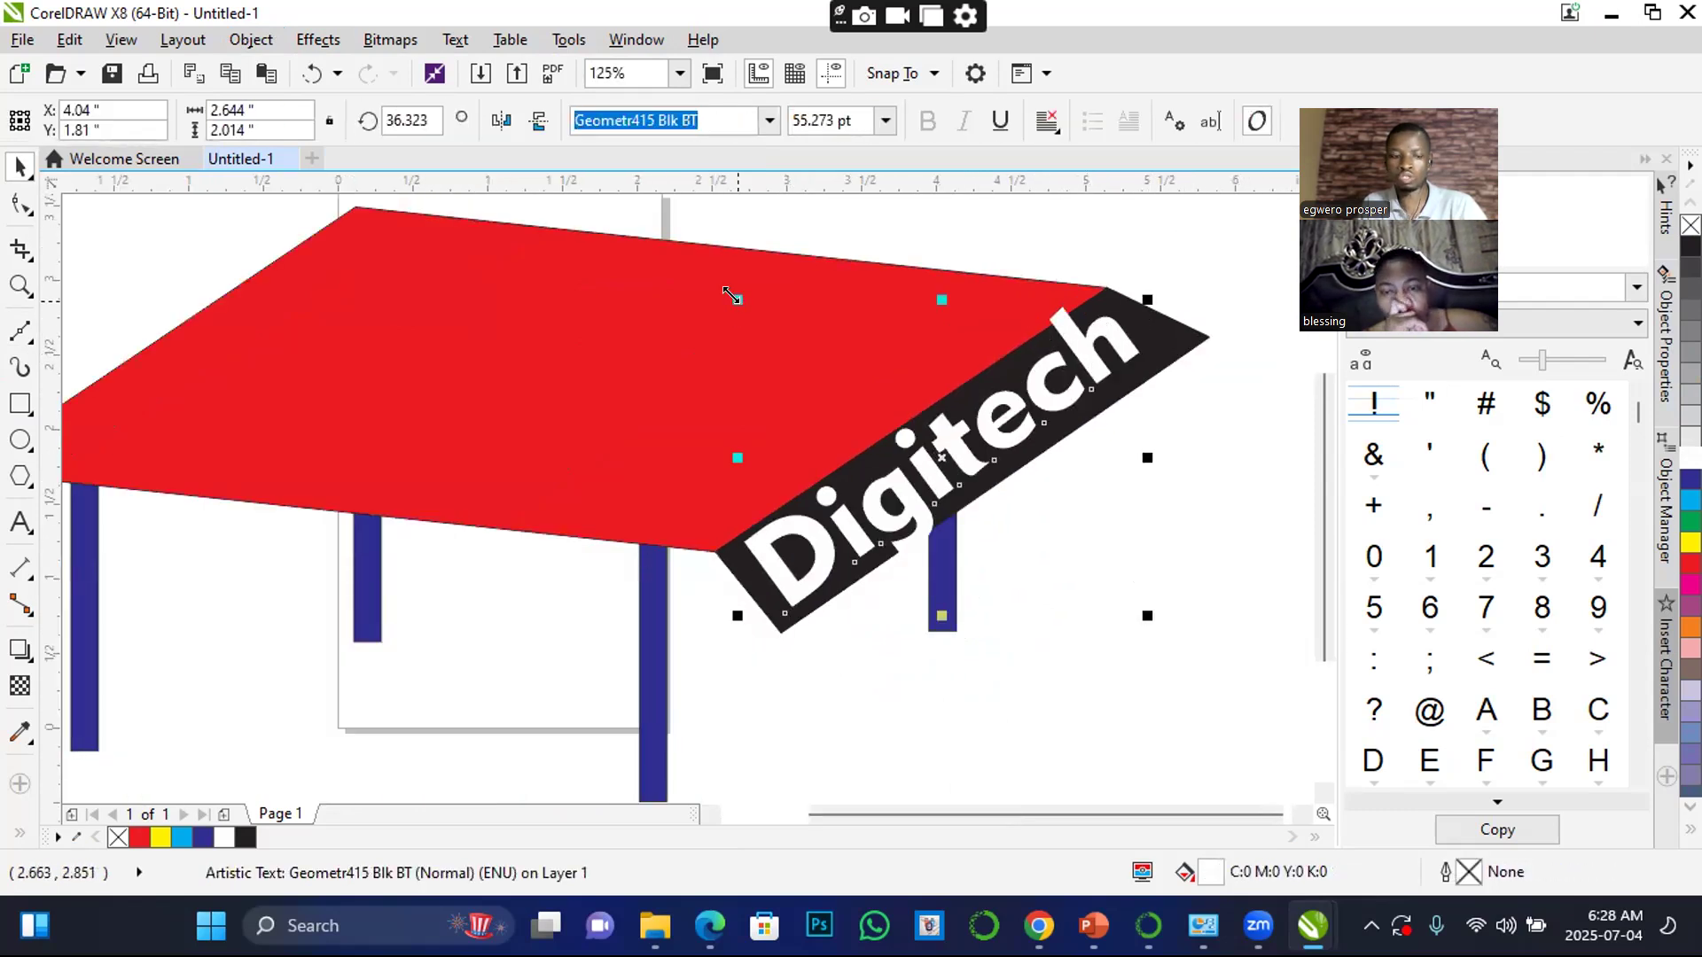
{"action": "left_click_drag", "start_coordinate": [731, 295], "coordinate": [773, 329]}
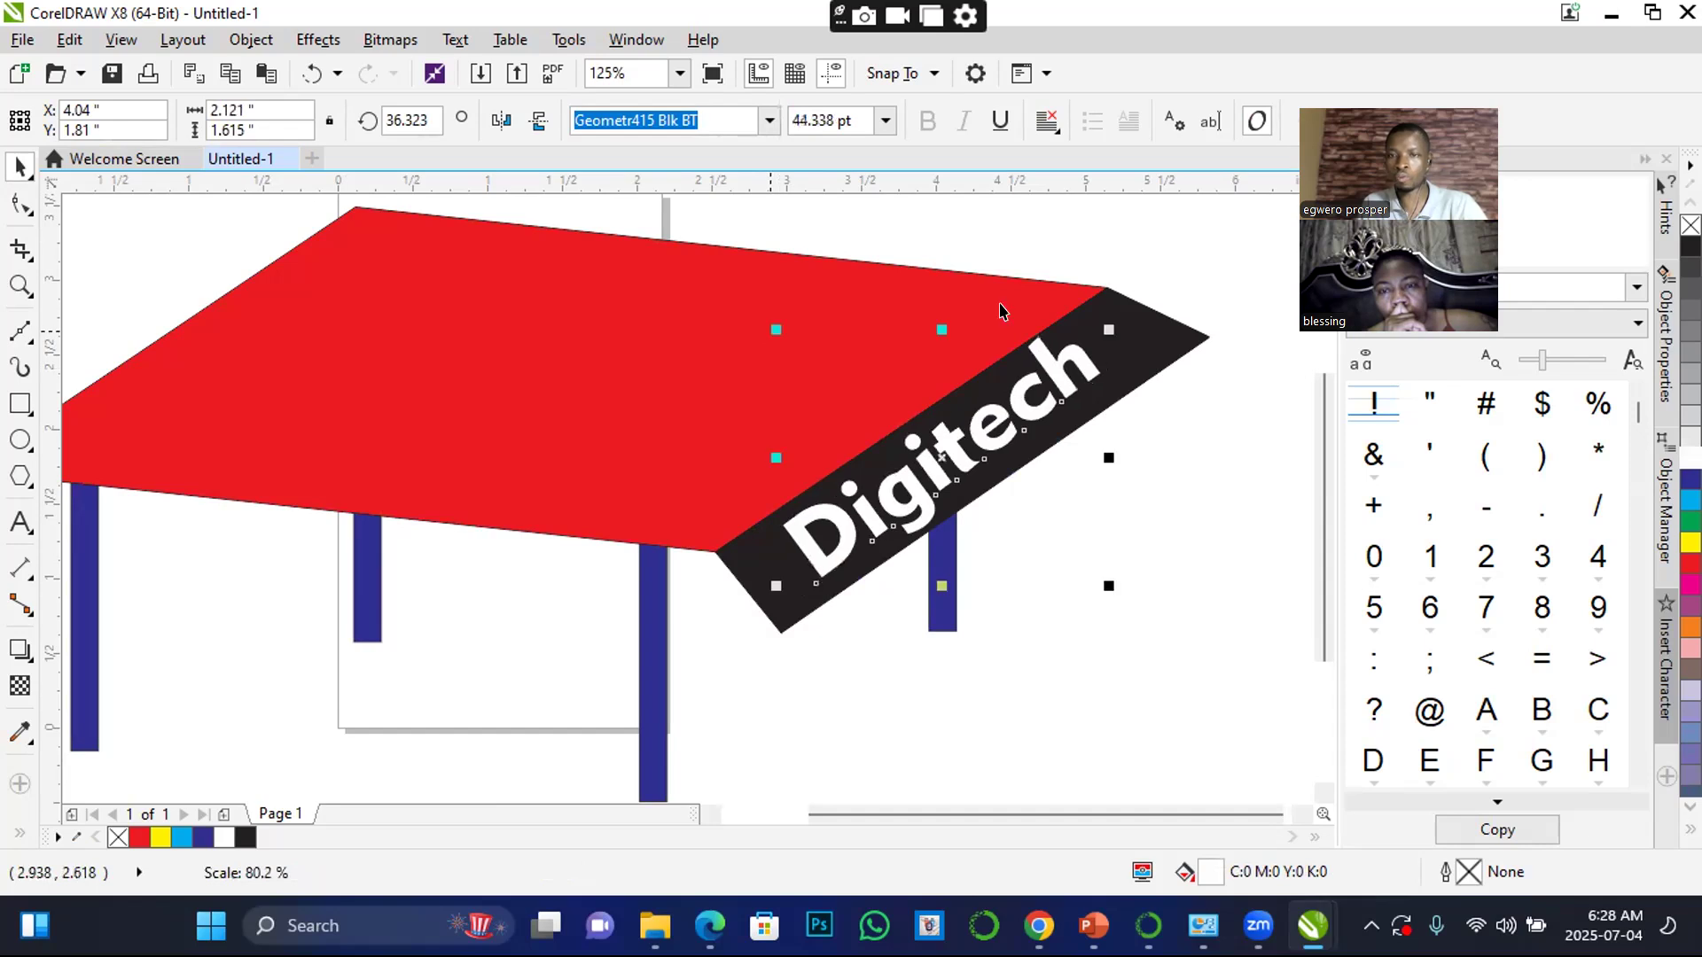
{"action": "scroll", "coordinate": [1114, 337], "scroll_direction": "down", "scroll_amount": 1}
{"action": "left_click", "coordinate": [1224, 421]}
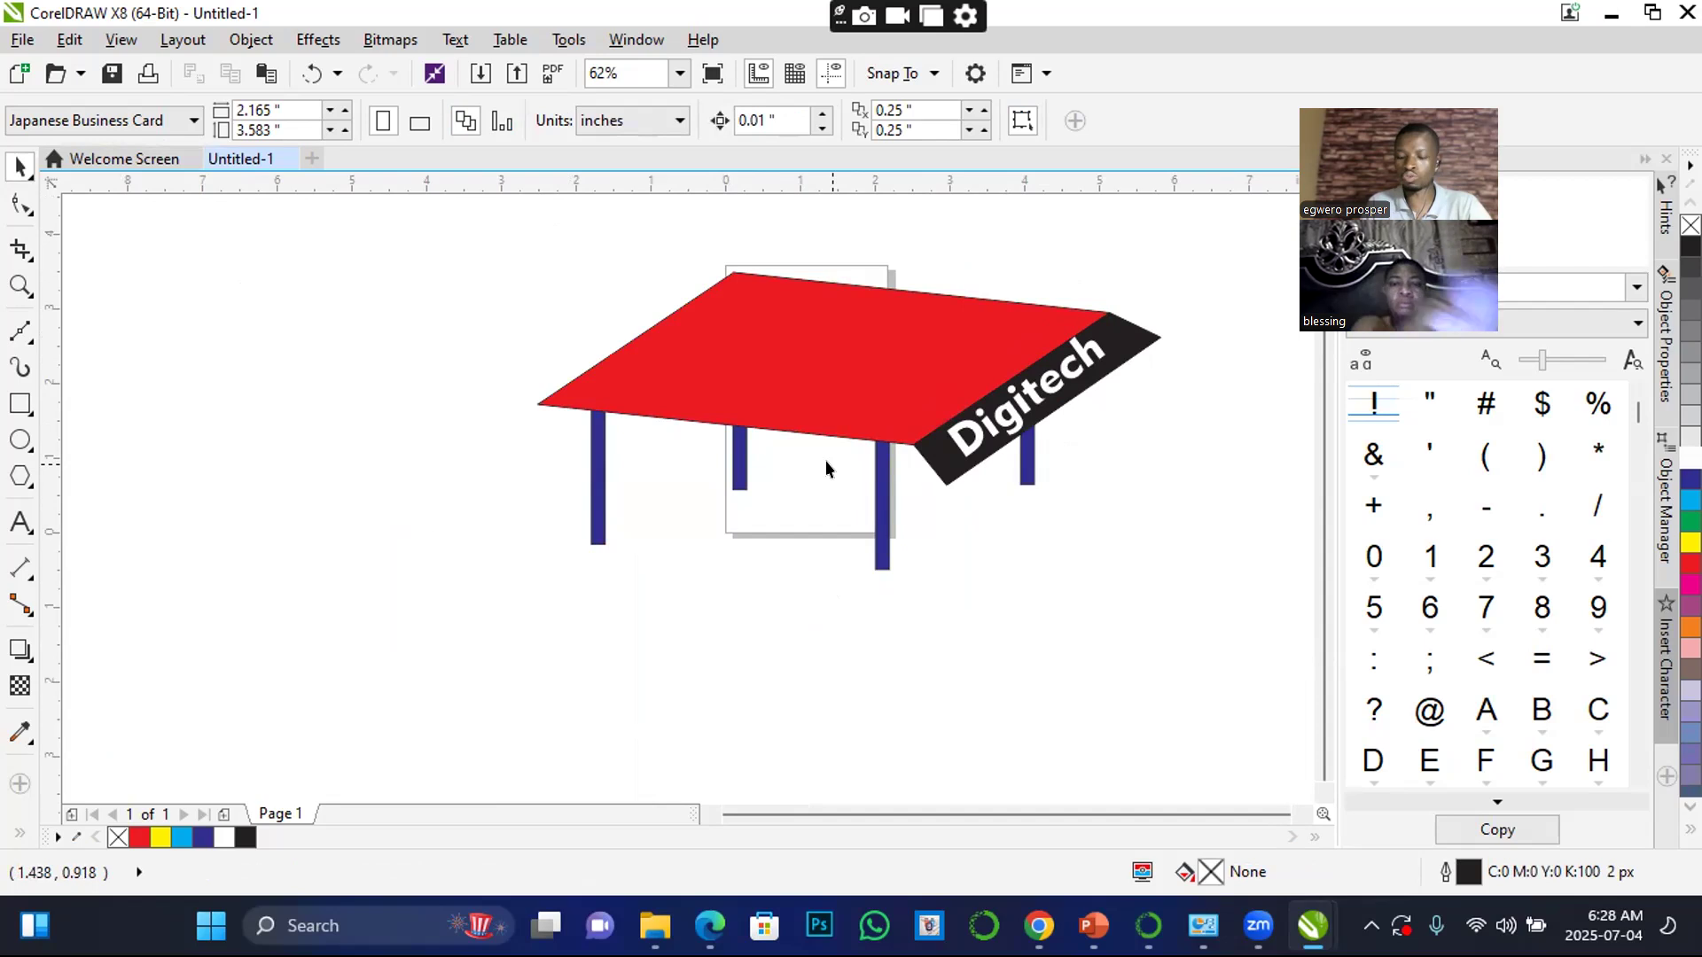
- Add the artistic text "shape tool" in Arial 24 pt below the table
{"action": "left_click", "coordinate": [21, 523]}
{"action": "left_click", "coordinate": [693, 631]}
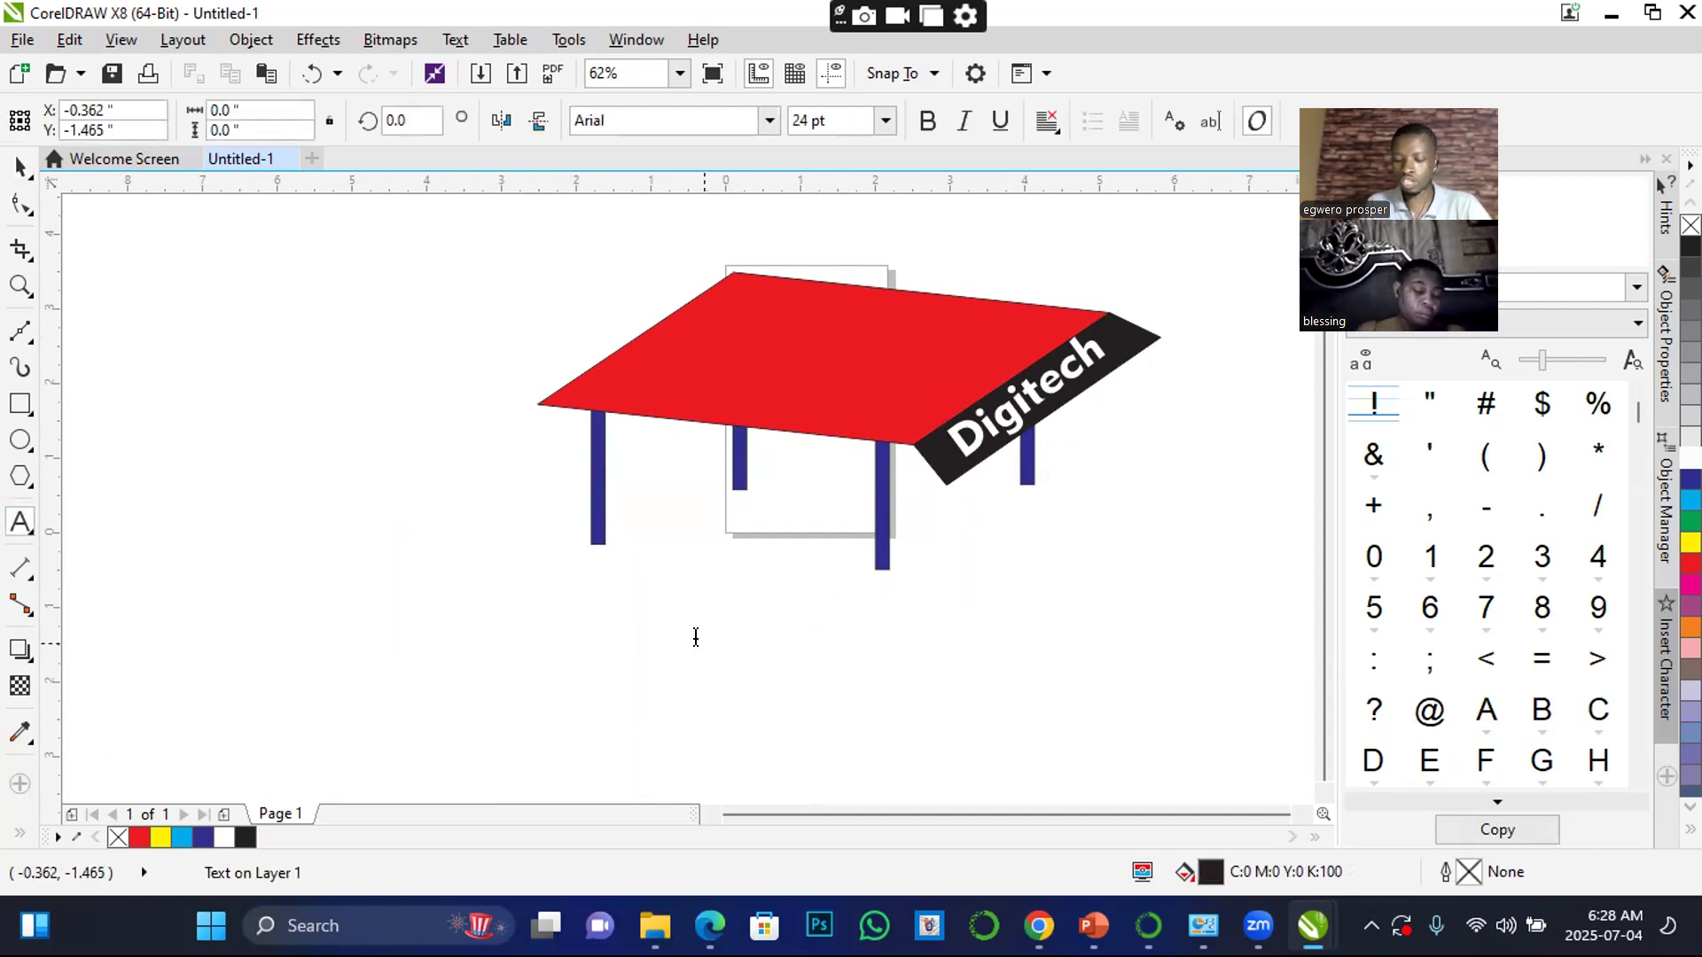
{"action": "type", "text": "shao"}
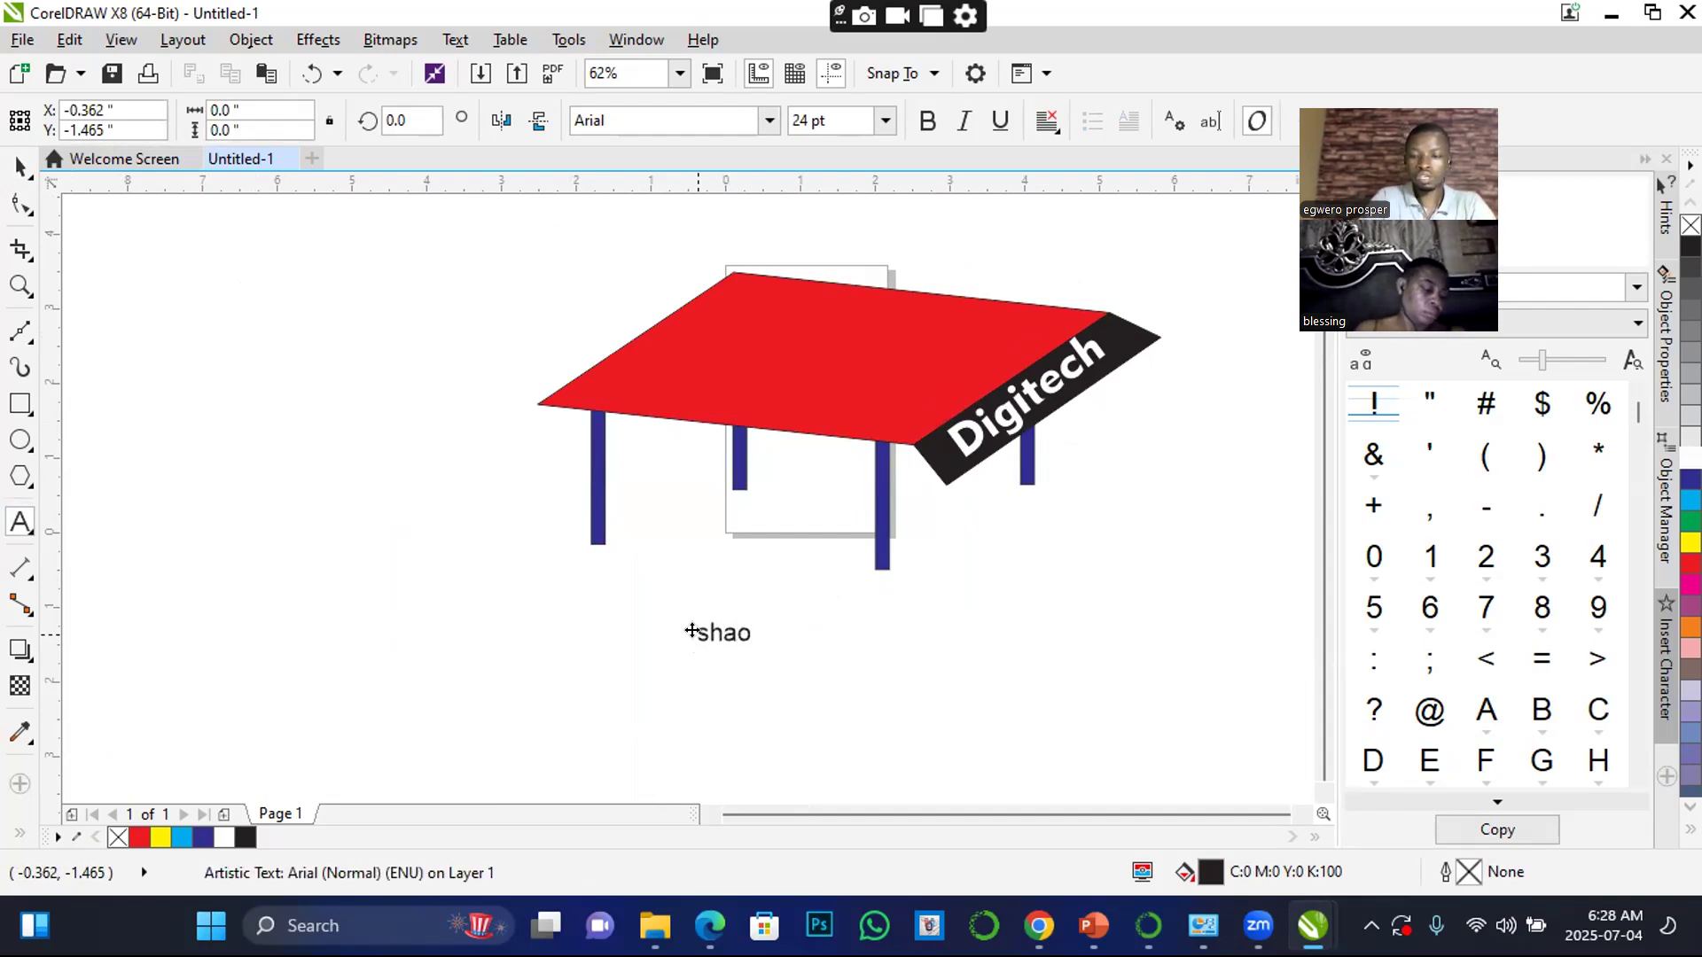
{"action": "key", "text": "BackSpace"}
{"action": "type", "text": "p"}
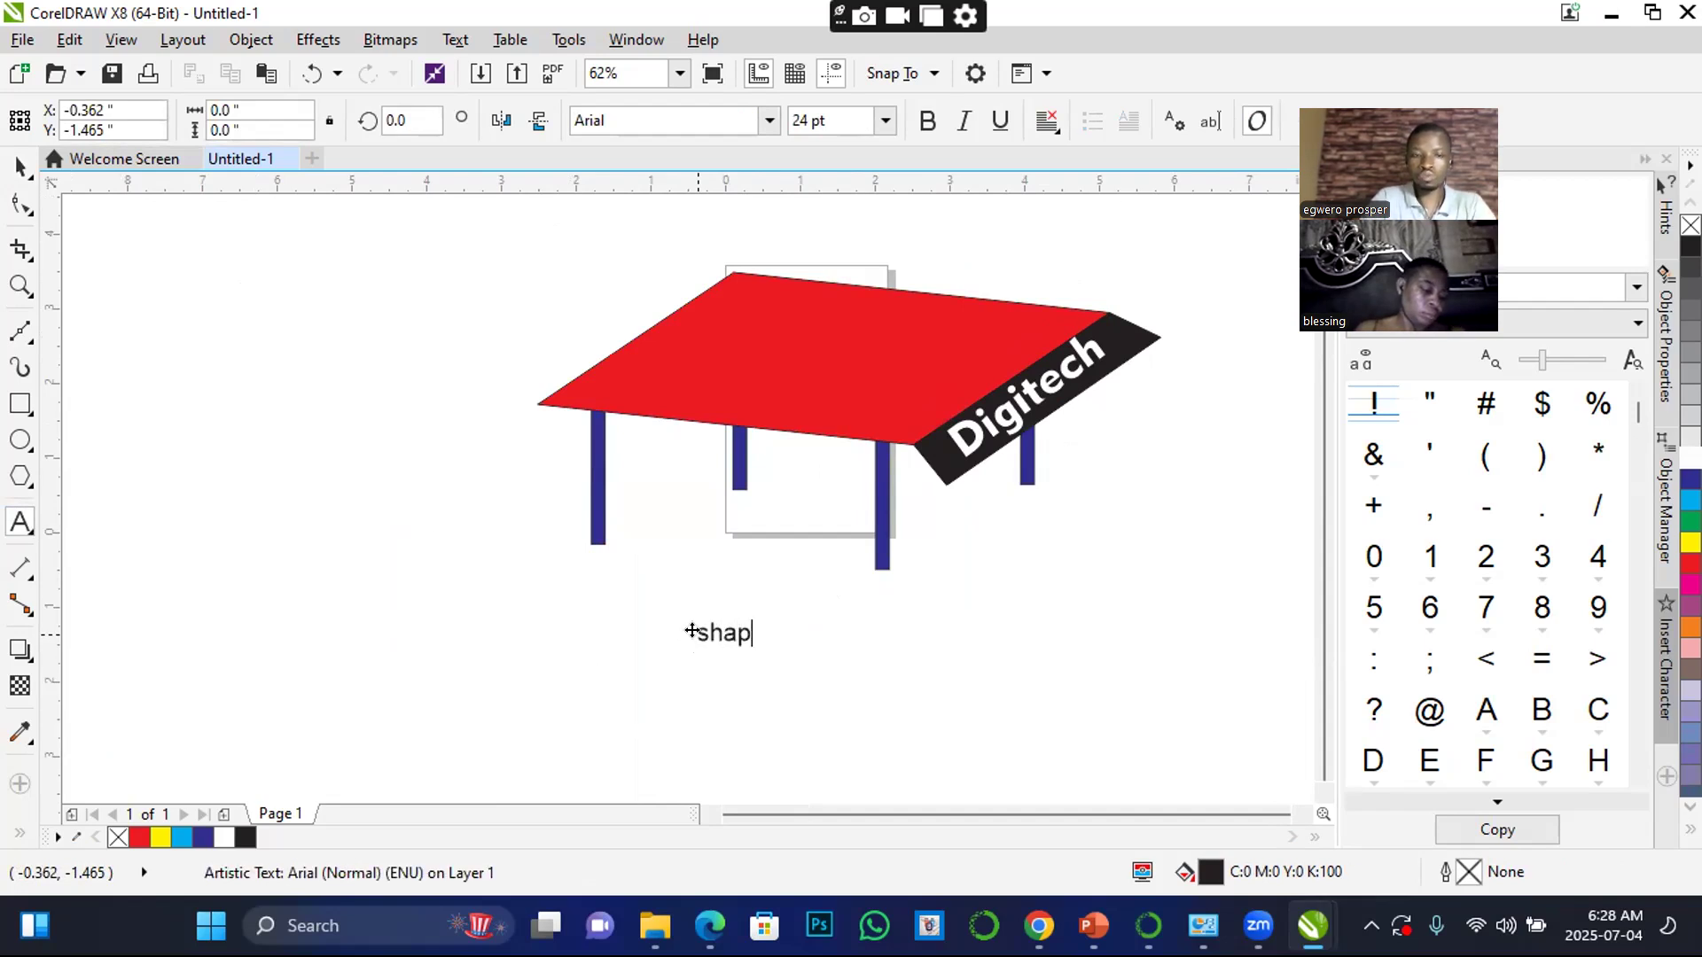
{"action": "type", "text": "e tool"}
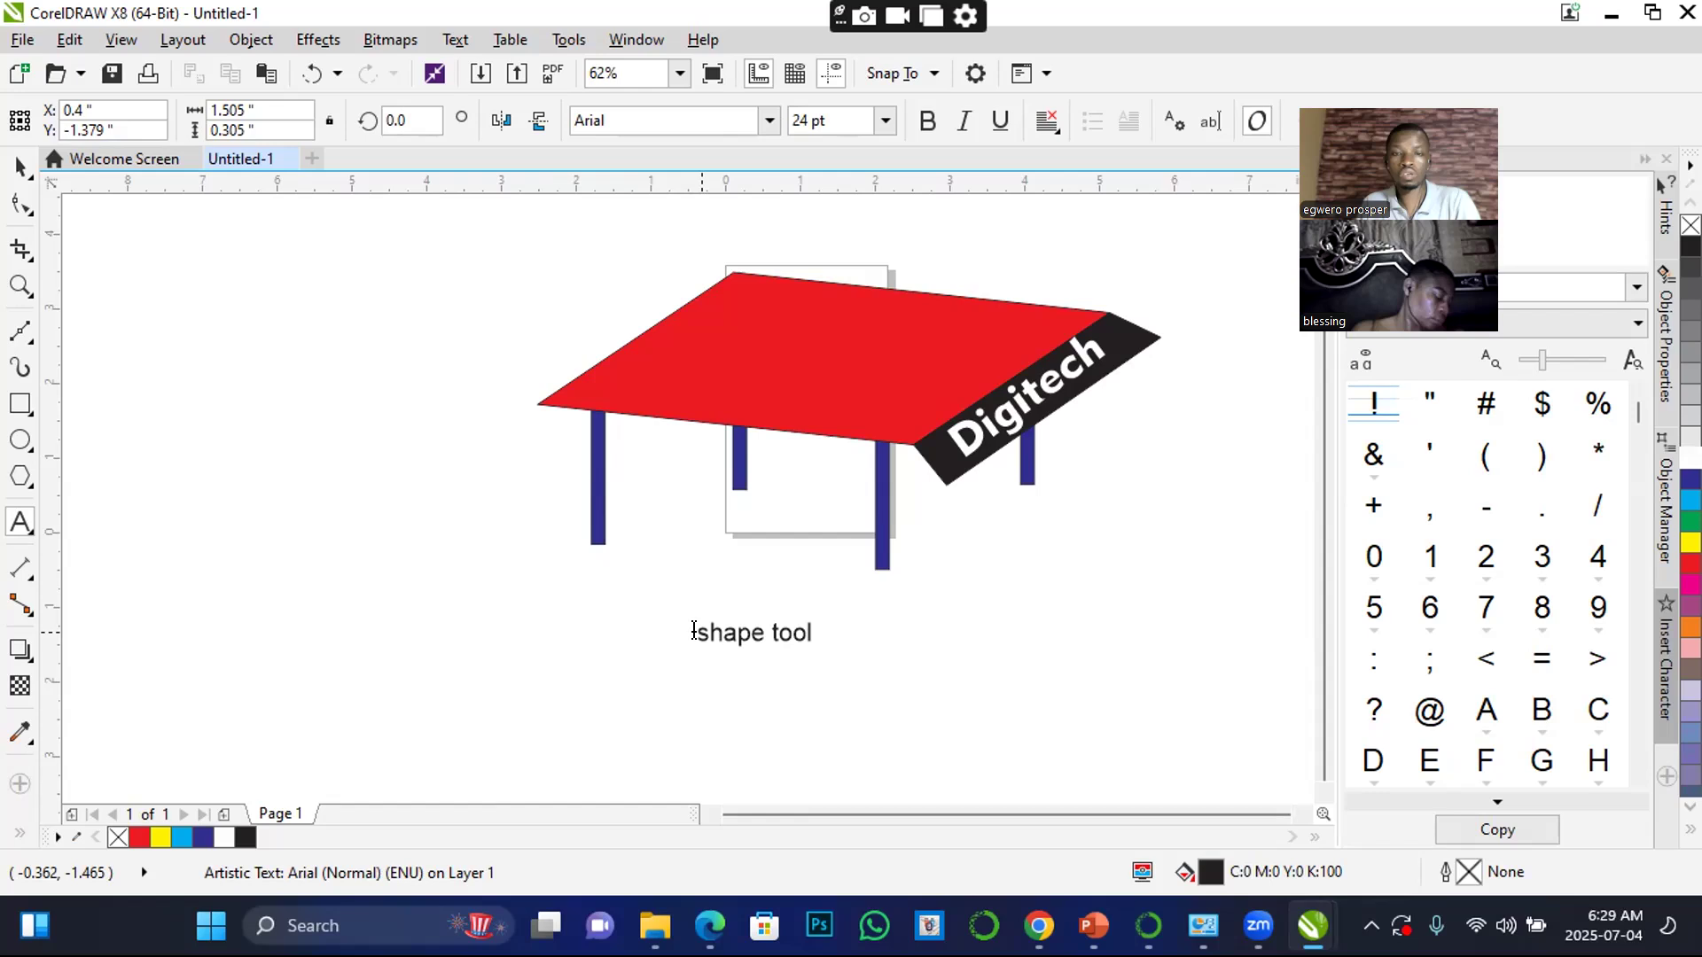
{"action": "left_click", "coordinate": [22, 171]}
{"action": "left_click", "coordinate": [22, 169]}
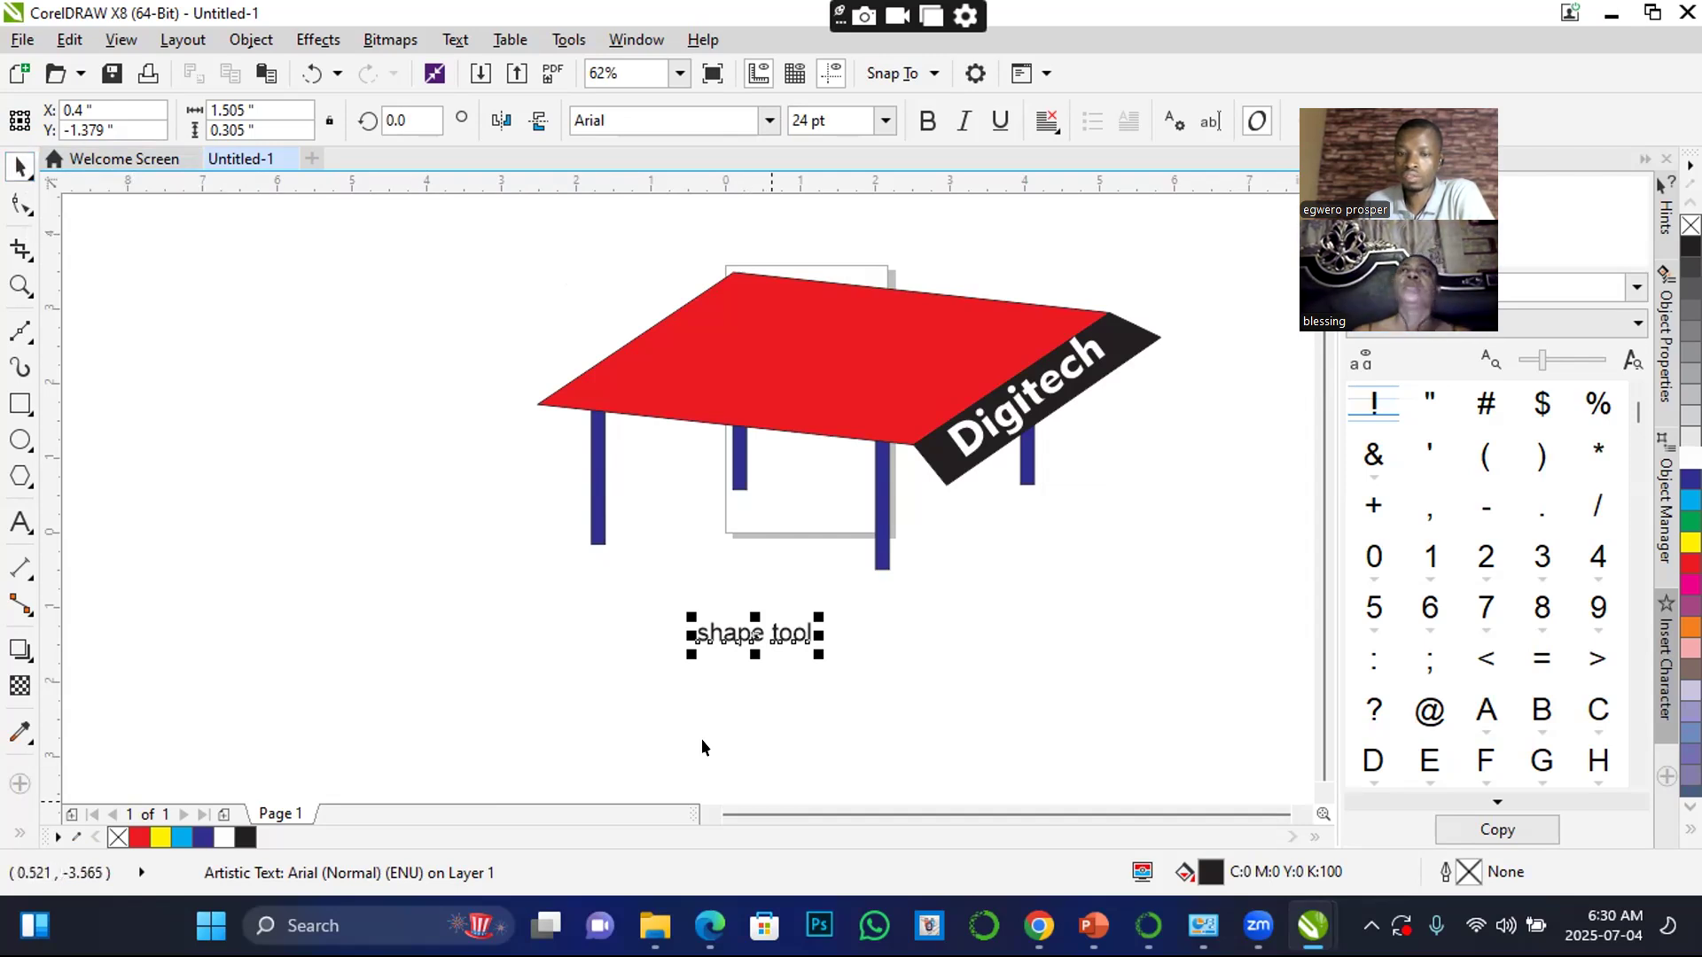
- Move the "shape tool" text beside the table's right legs, to about X 5.454", Y 0.618"
{"action": "left_click", "coordinate": [327, 221]}
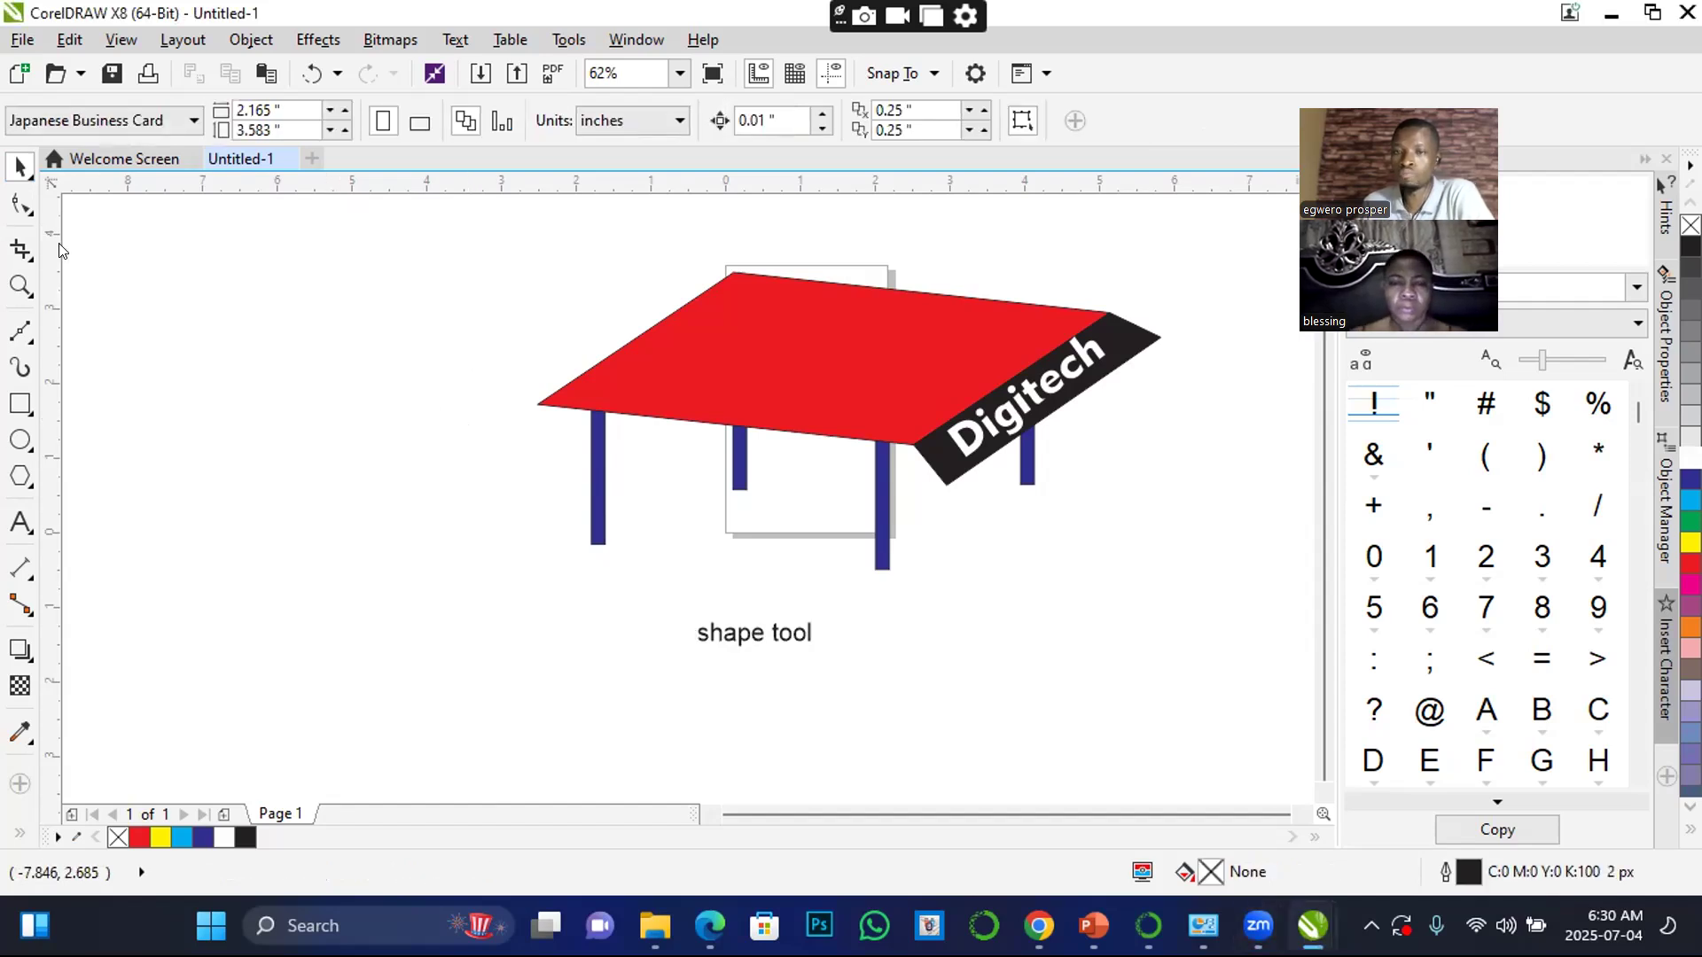
{"action": "left_click", "coordinate": [745, 637]}
{"action": "left_click_drag", "start_coordinate": [745, 637], "coordinate": [1196, 459]}
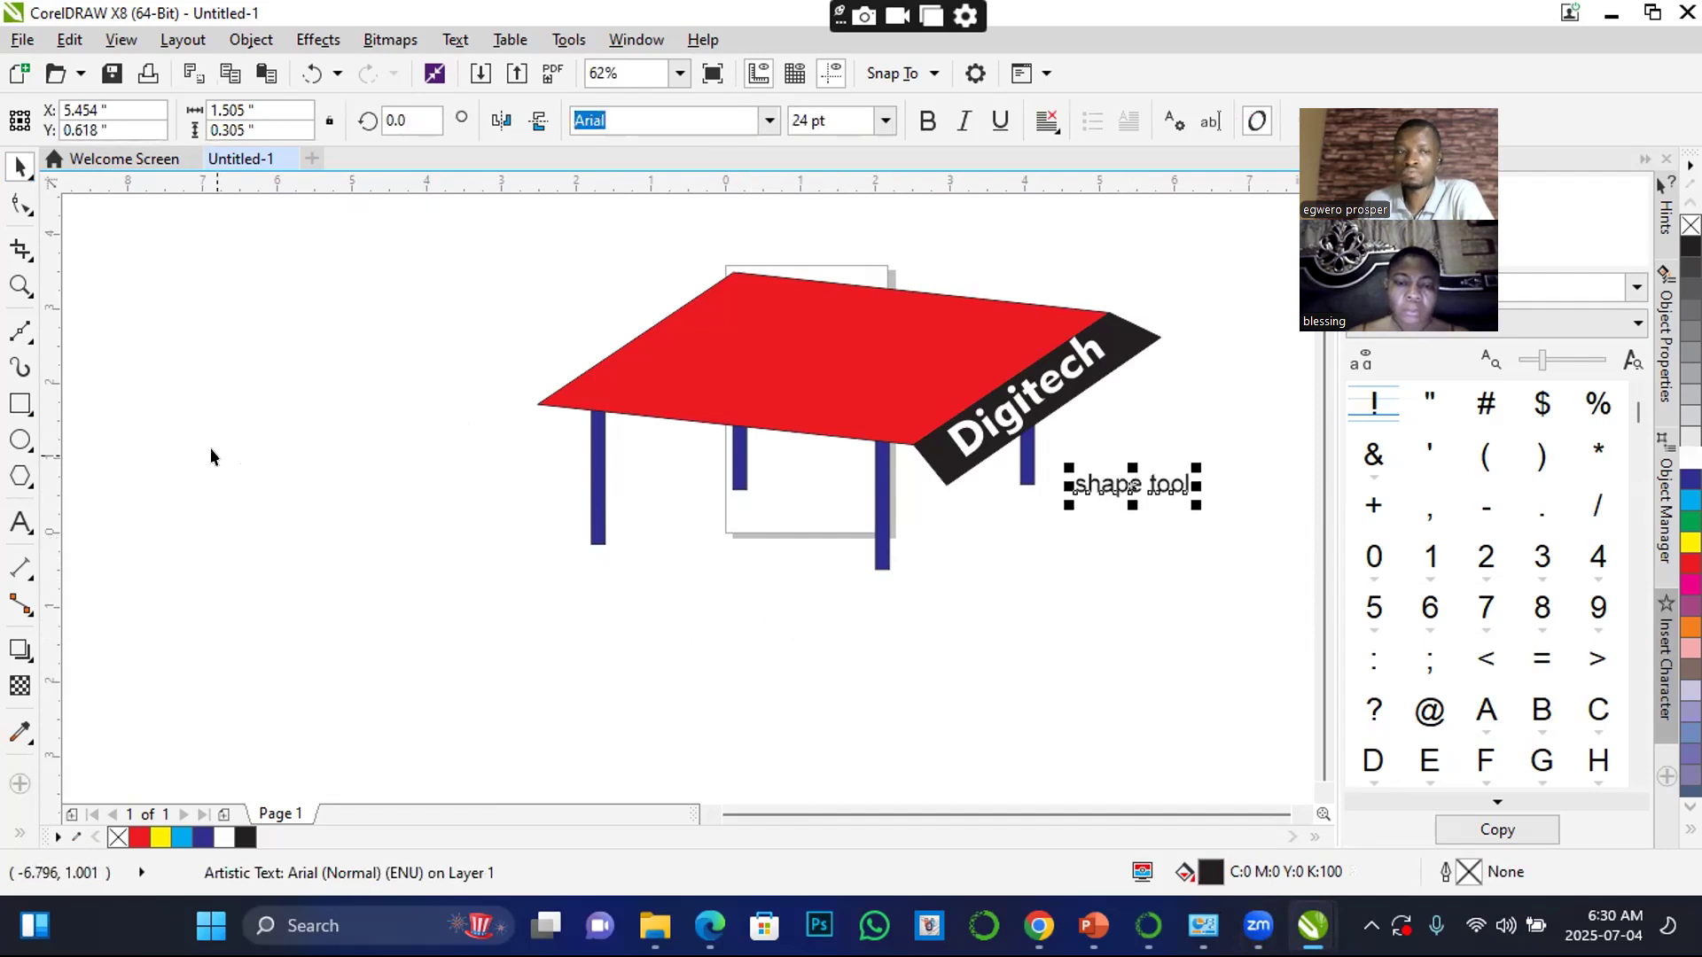
- Draw a rectangle about 4.2" by 4.167" to the left of the table and fill it red
{"action": "left_click", "coordinate": [20, 404]}
{"action": "left_click_drag", "start_coordinate": [152, 381], "coordinate": [467, 693]}
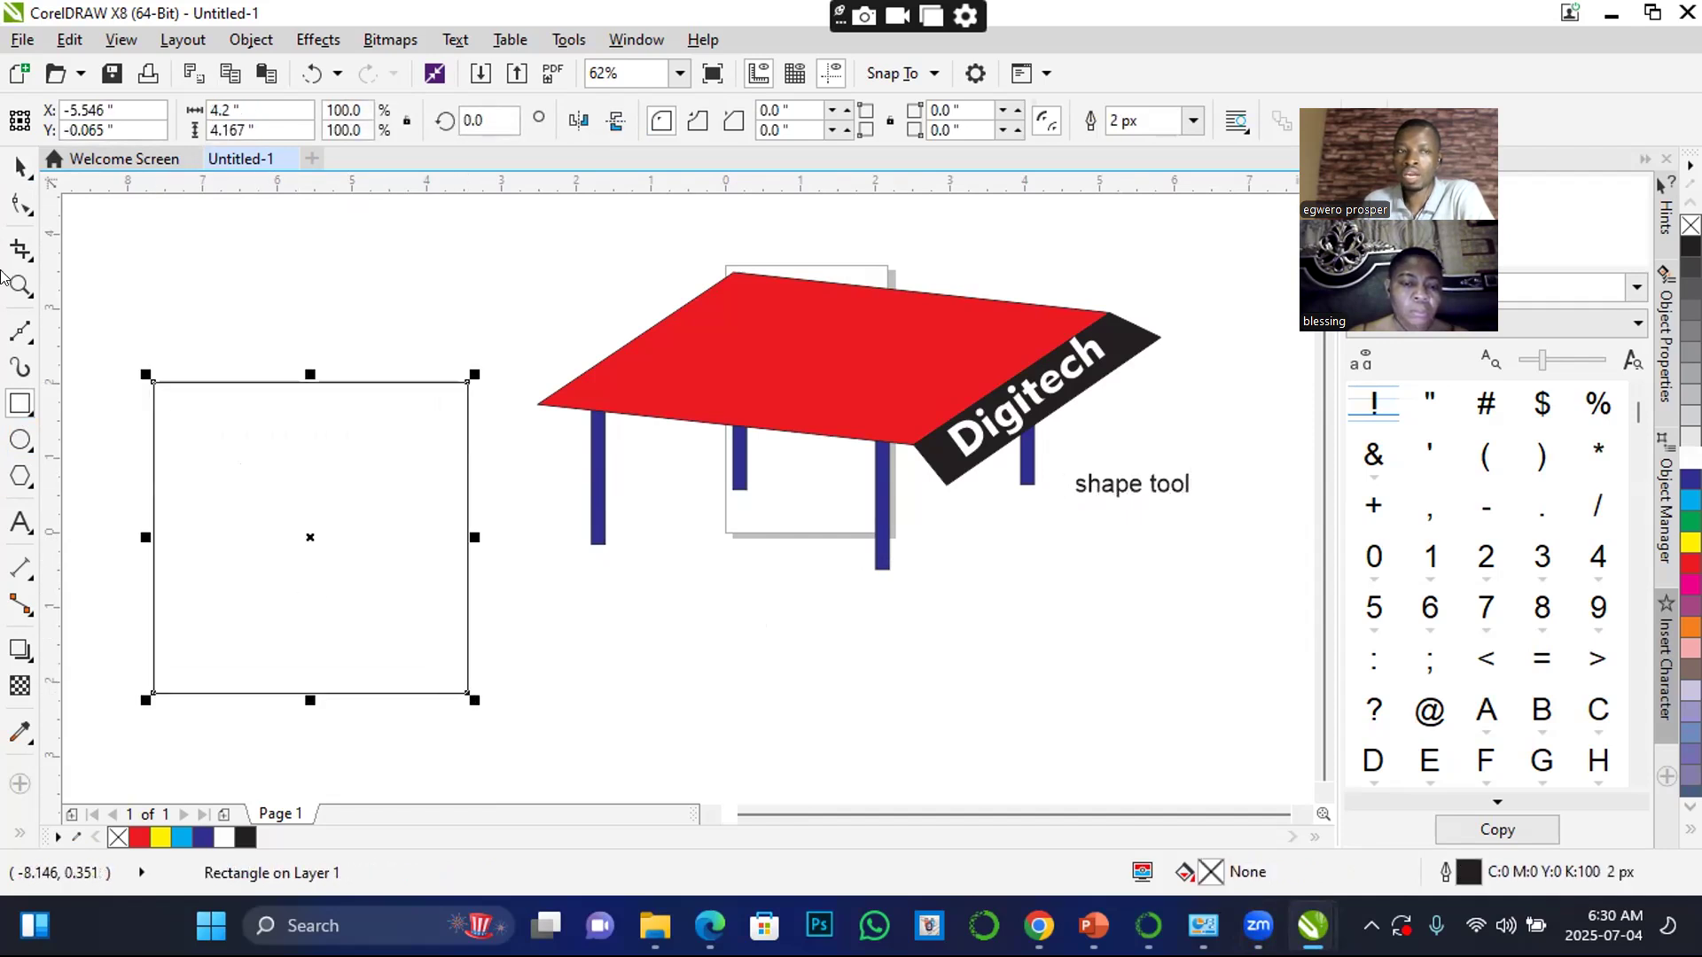
{"action": "left_click", "coordinate": [20, 165]}
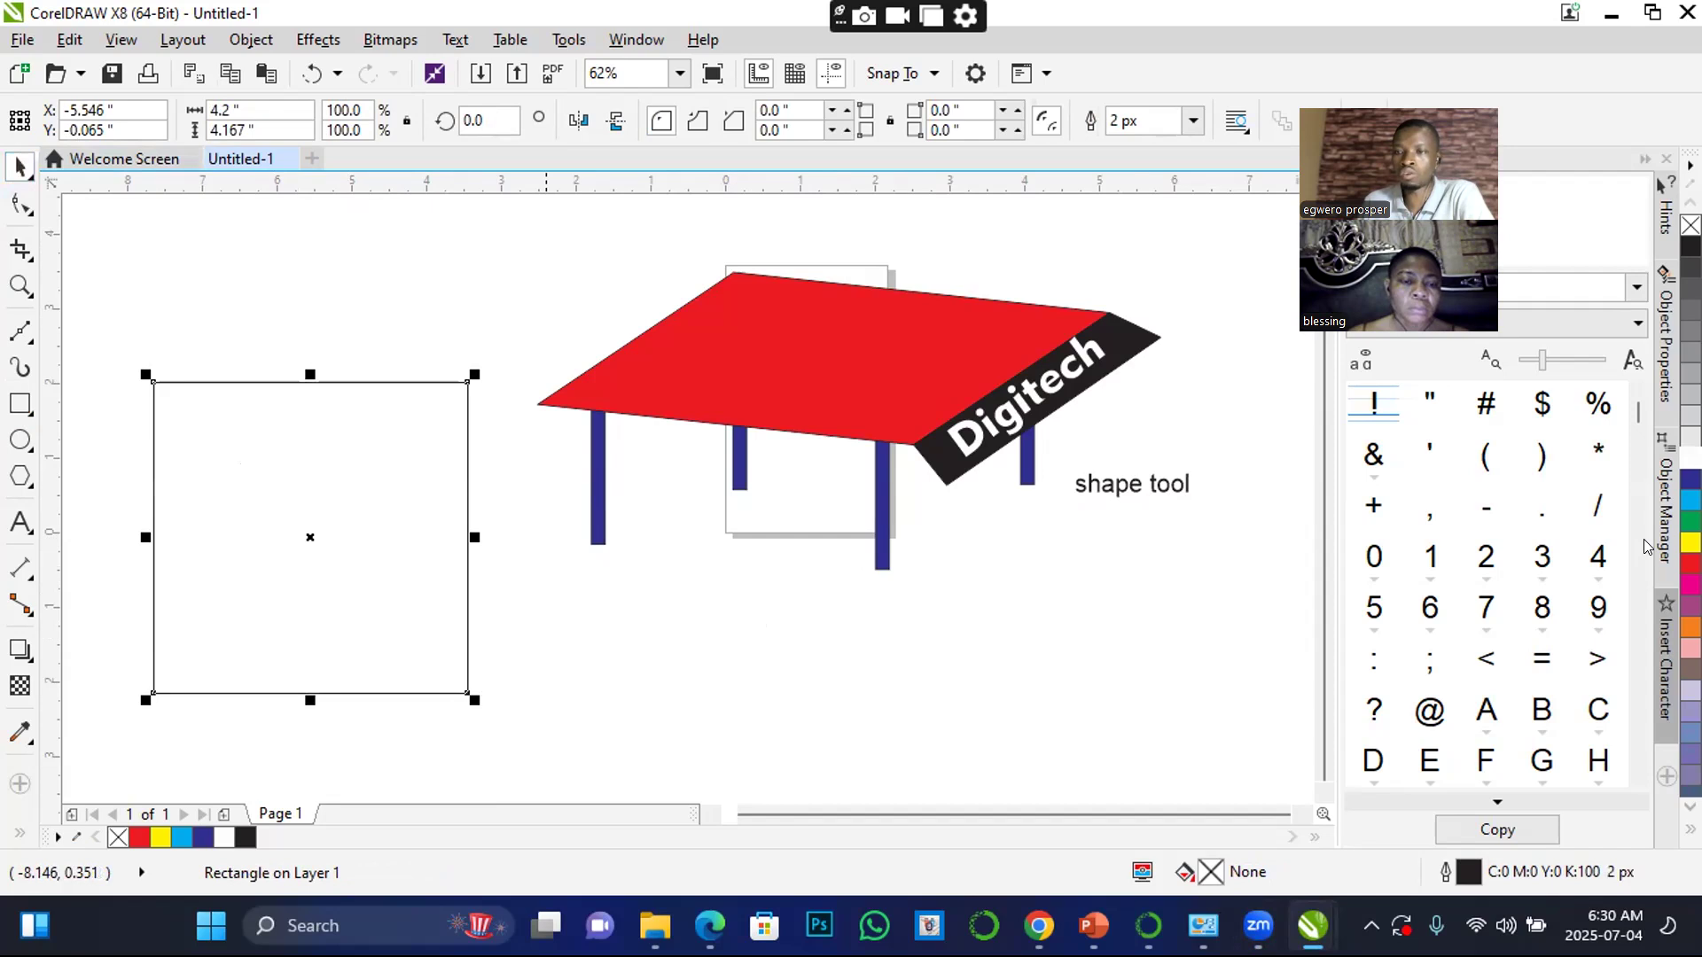
{"action": "left_click", "coordinate": [1690, 563]}
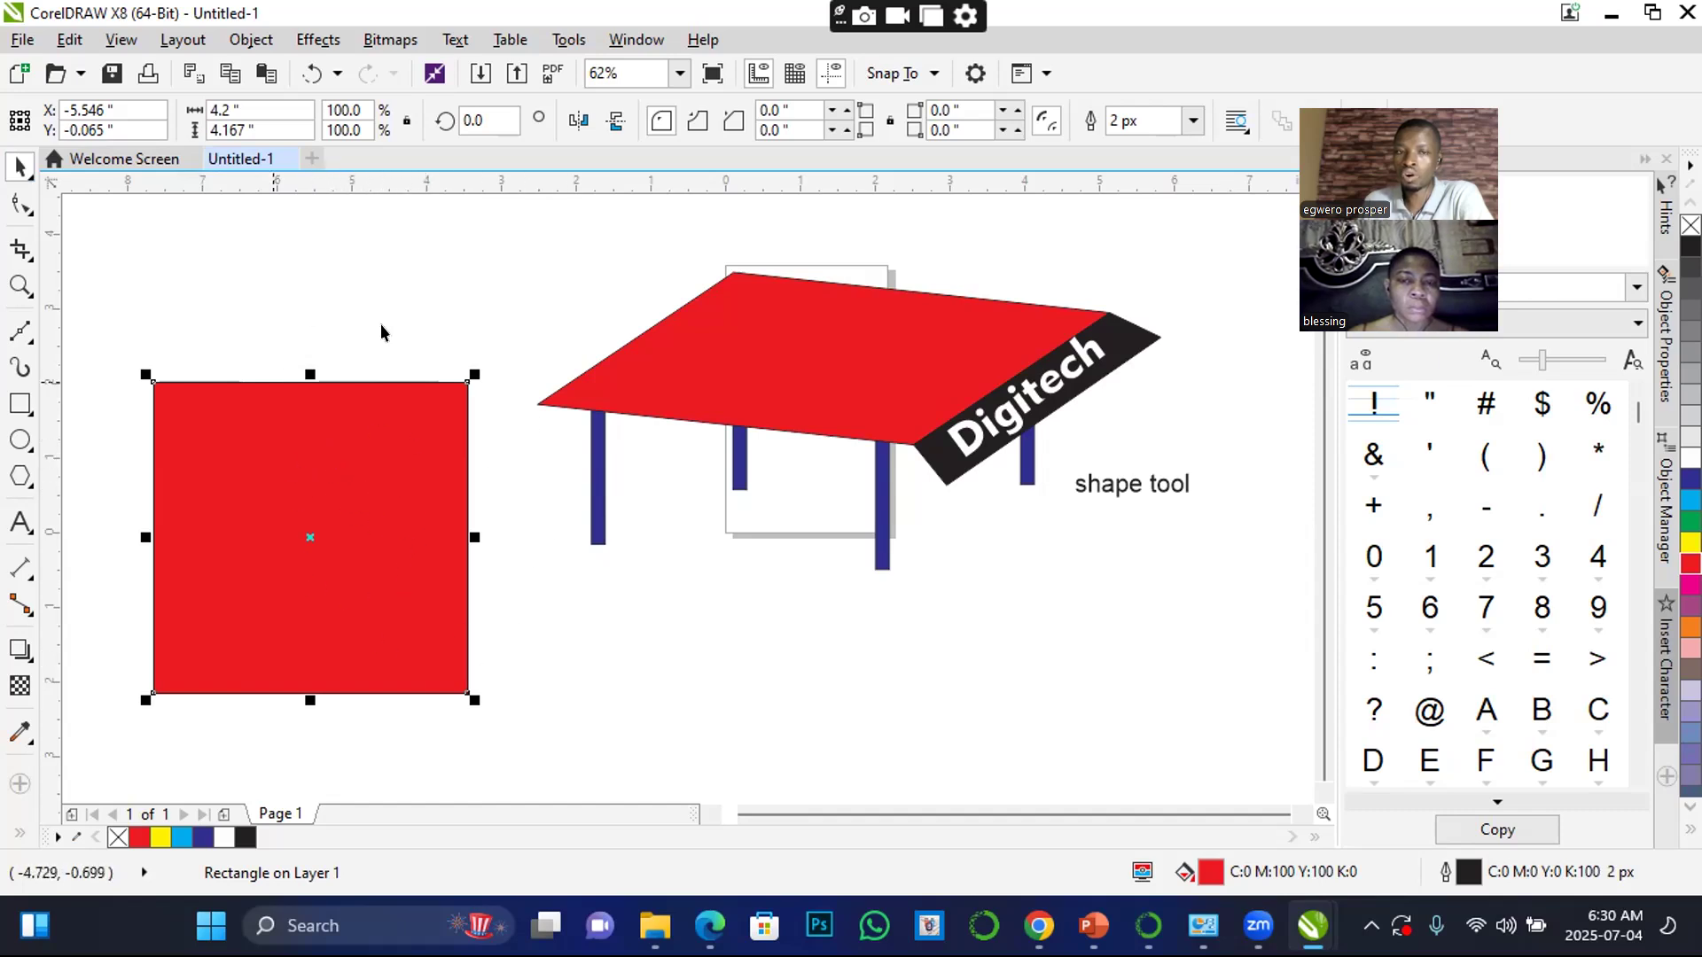
- Reposition the red rectangle left of the table with the Pick tool, ending at about X -4.996", Y 1.701"
{"action": "left_click_drag", "start_coordinate": [297, 535], "coordinate": [307, 473]}
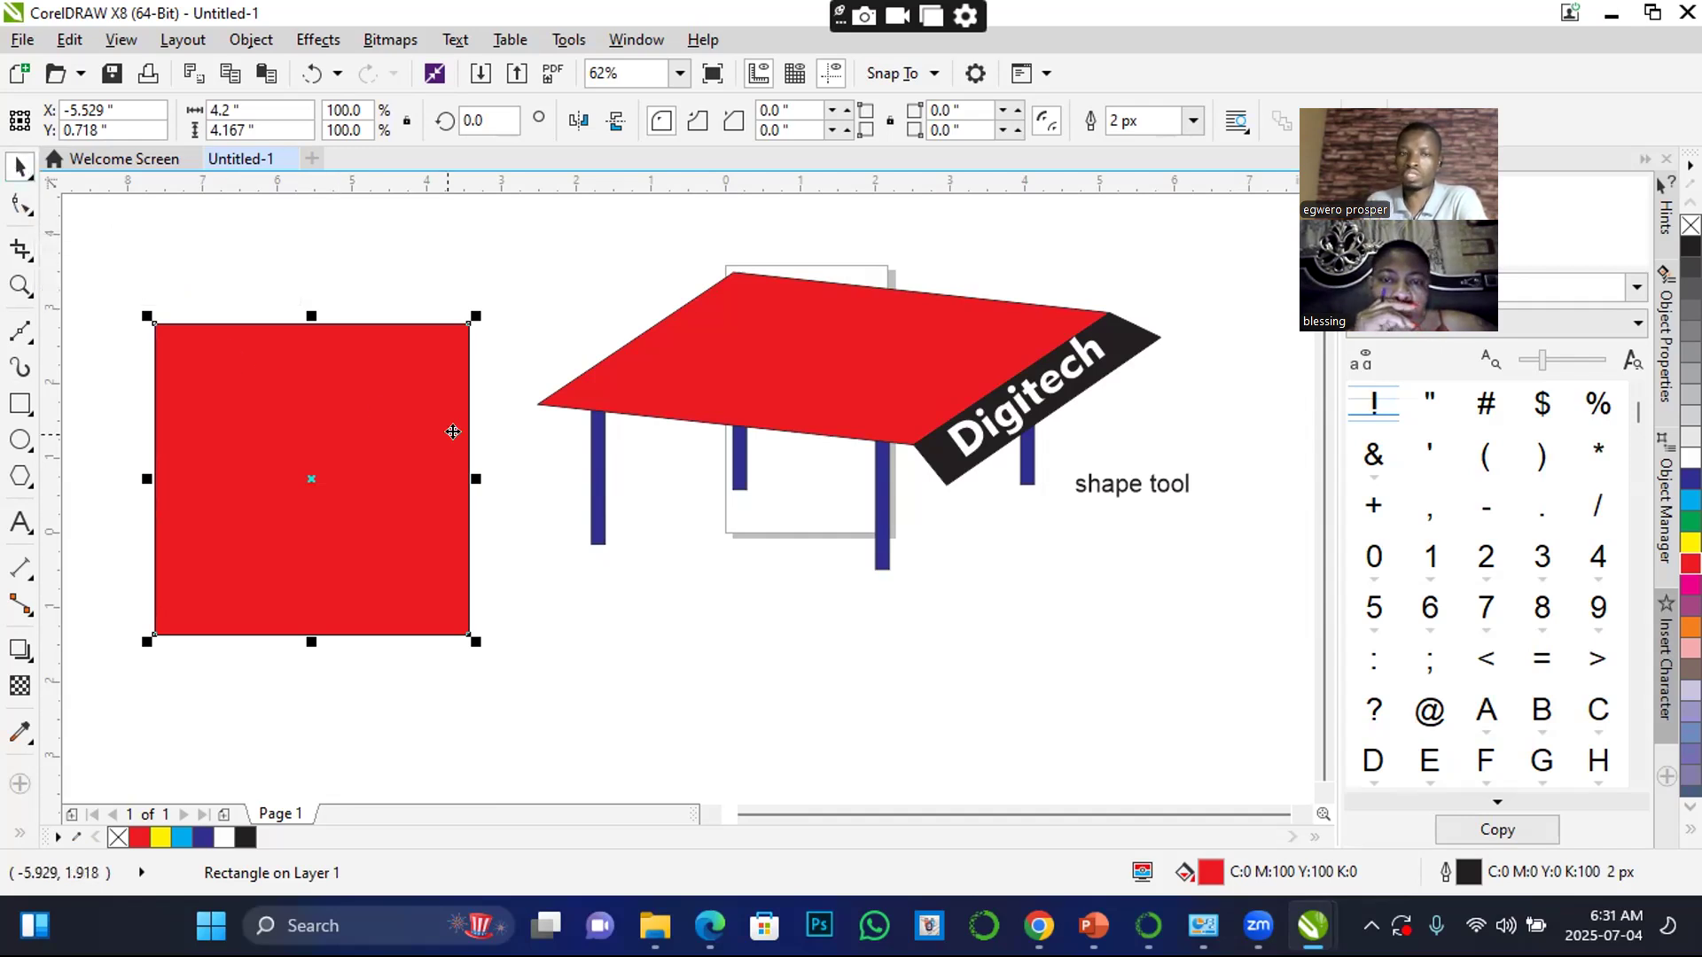
{"action": "left_click_drag", "start_coordinate": [393, 412], "coordinate": [440, 320]}
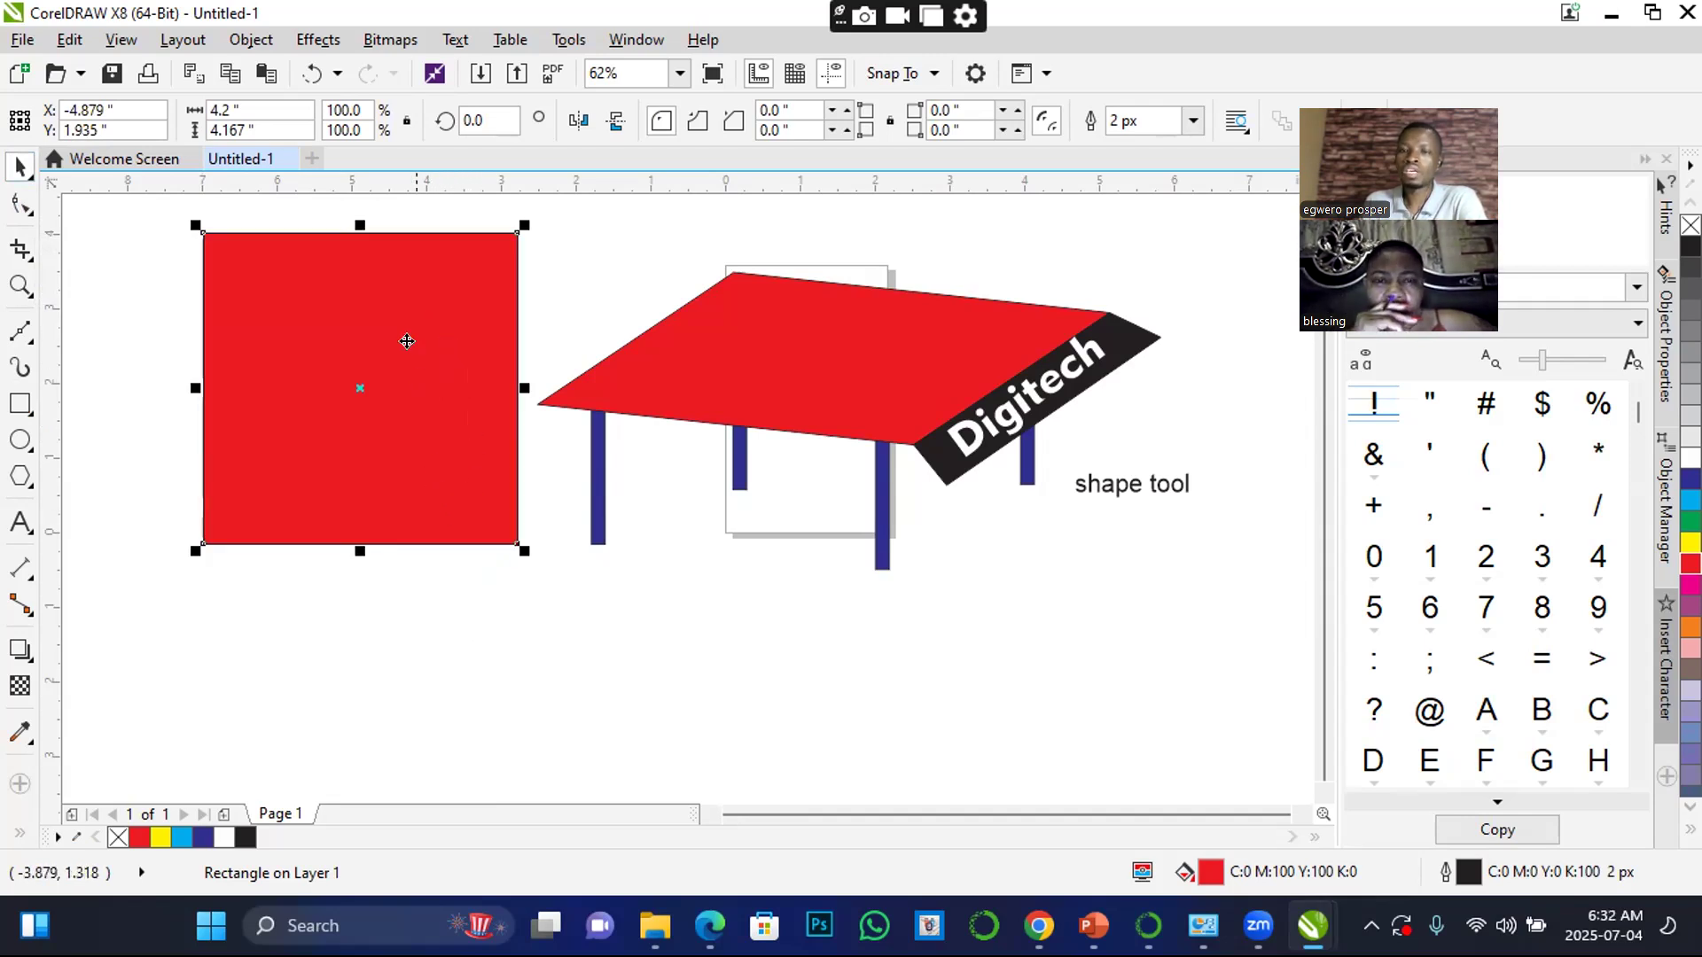
{"action": "left_click", "coordinate": [397, 312]}
{"action": "left_click_drag", "start_coordinate": [396, 311], "coordinate": [395, 393]}
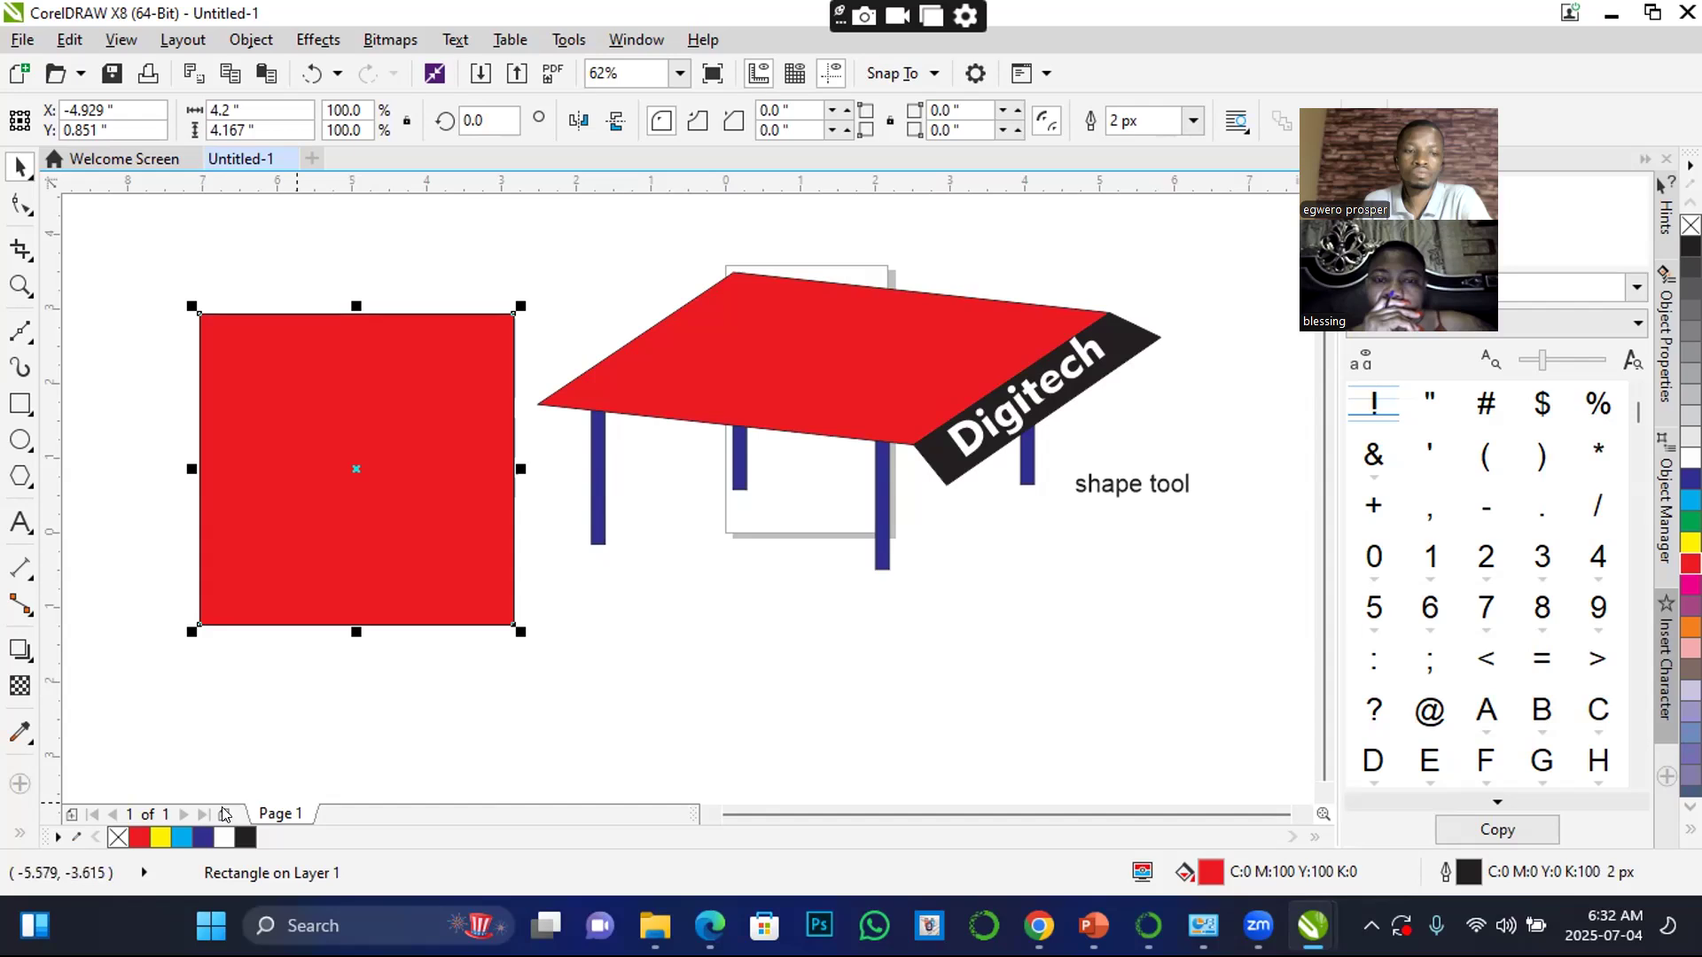
{"action": "left_click_drag", "start_coordinate": [309, 479], "coordinate": [311, 406]}
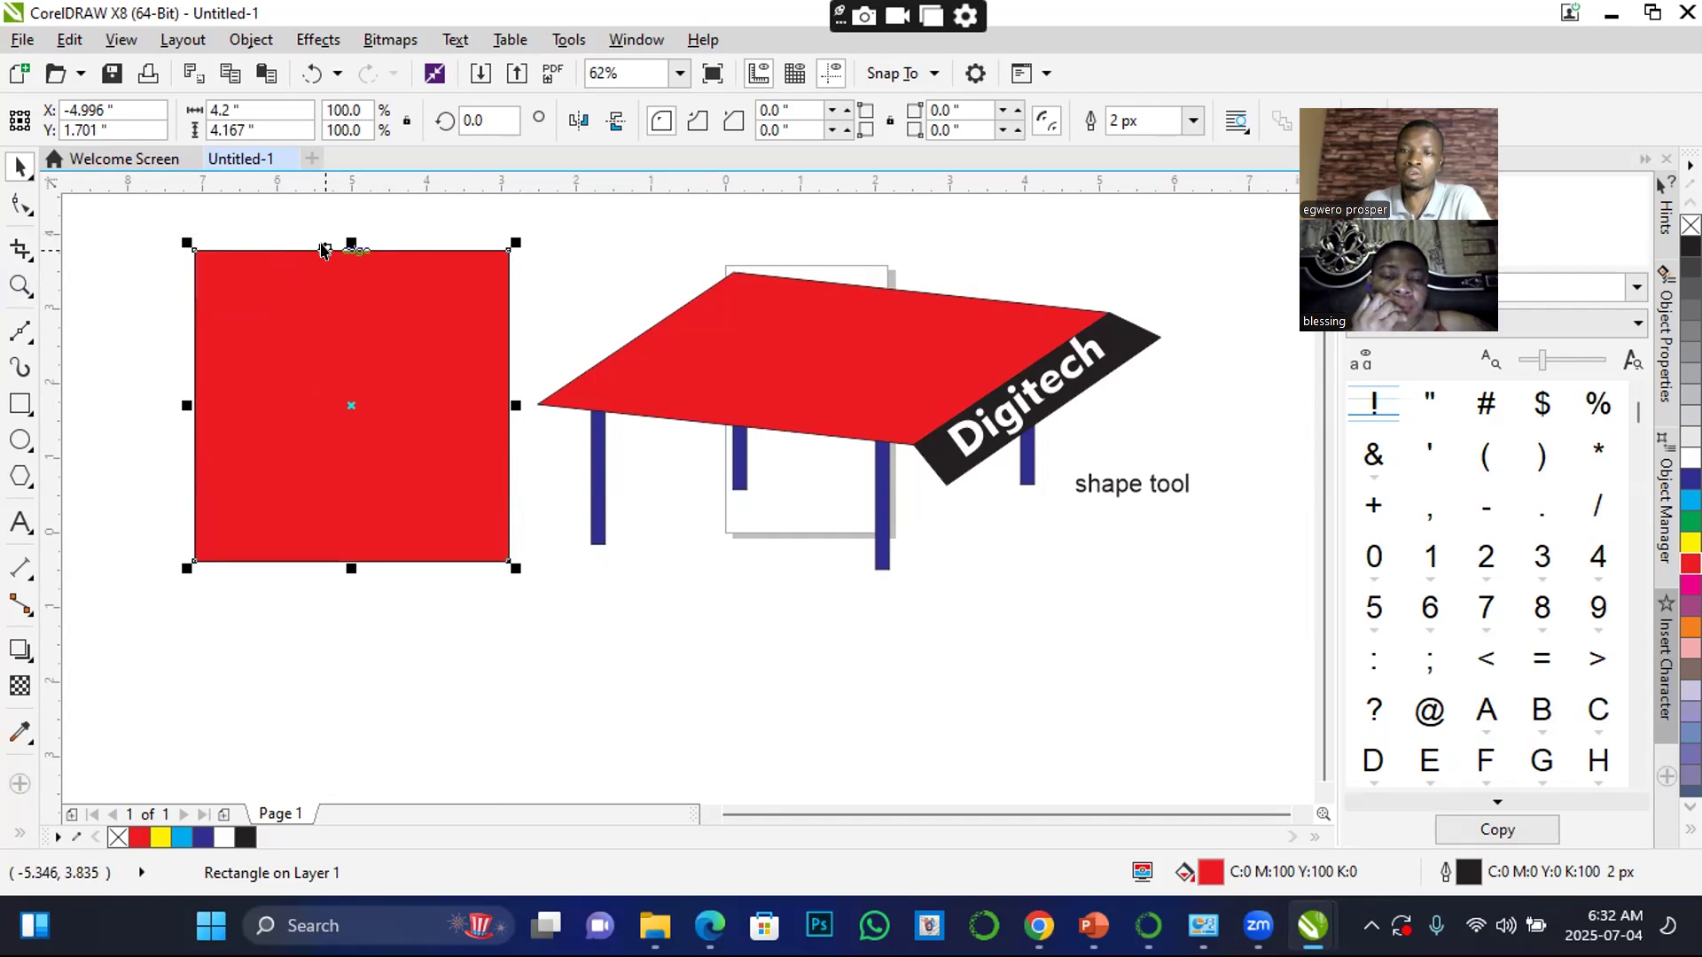
- Try rounding all four corners of the red rectangle to about 0.633" with the Shape tool
{"action": "left_click", "coordinate": [16, 207]}
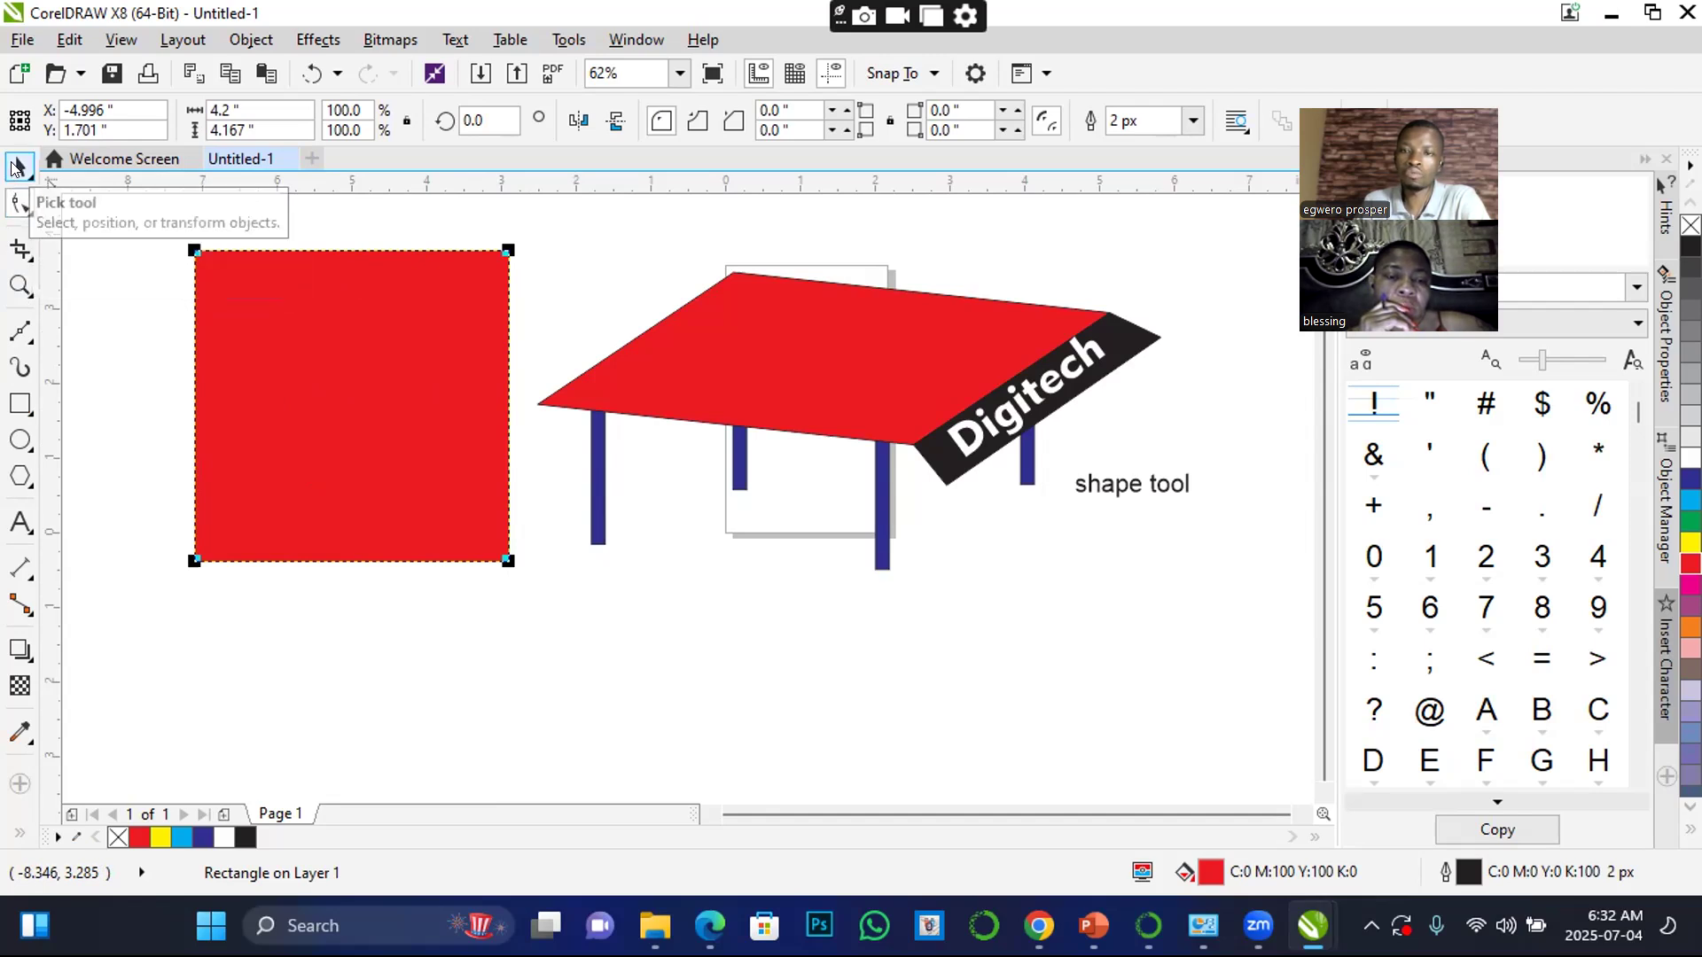
{"action": "left_click", "coordinate": [16, 169]}
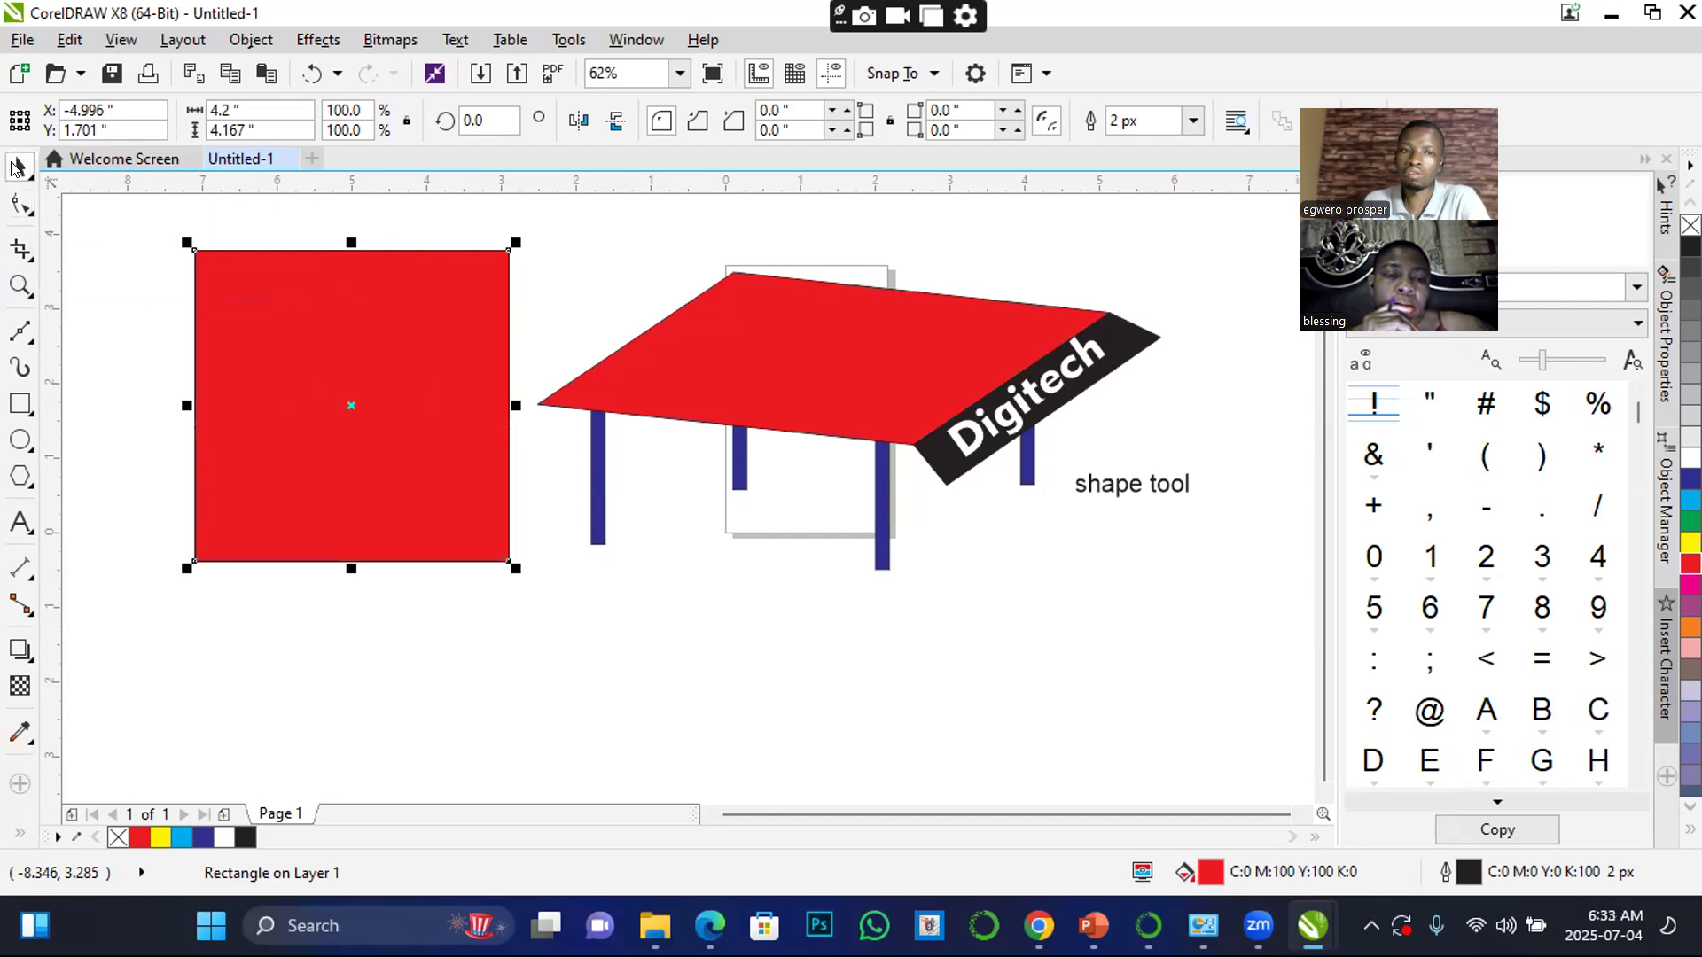
{"action": "left_click", "coordinate": [21, 207]}
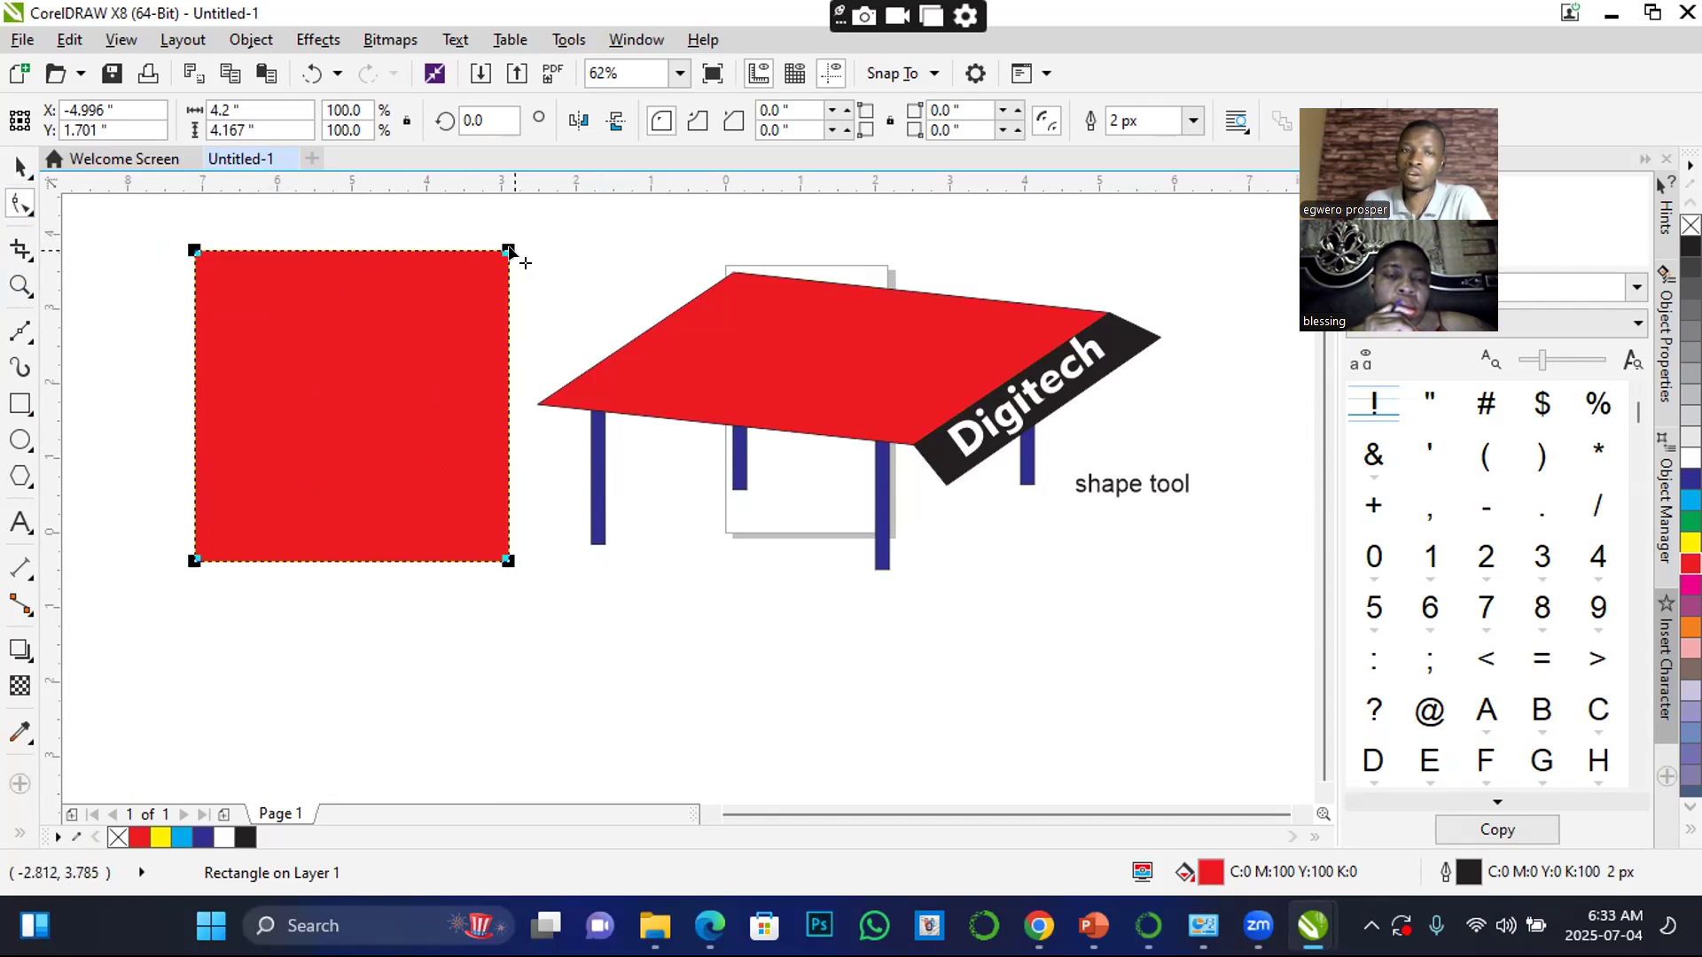
{"action": "left_click_drag", "start_coordinate": [507, 252], "coordinate": [522, 297]}
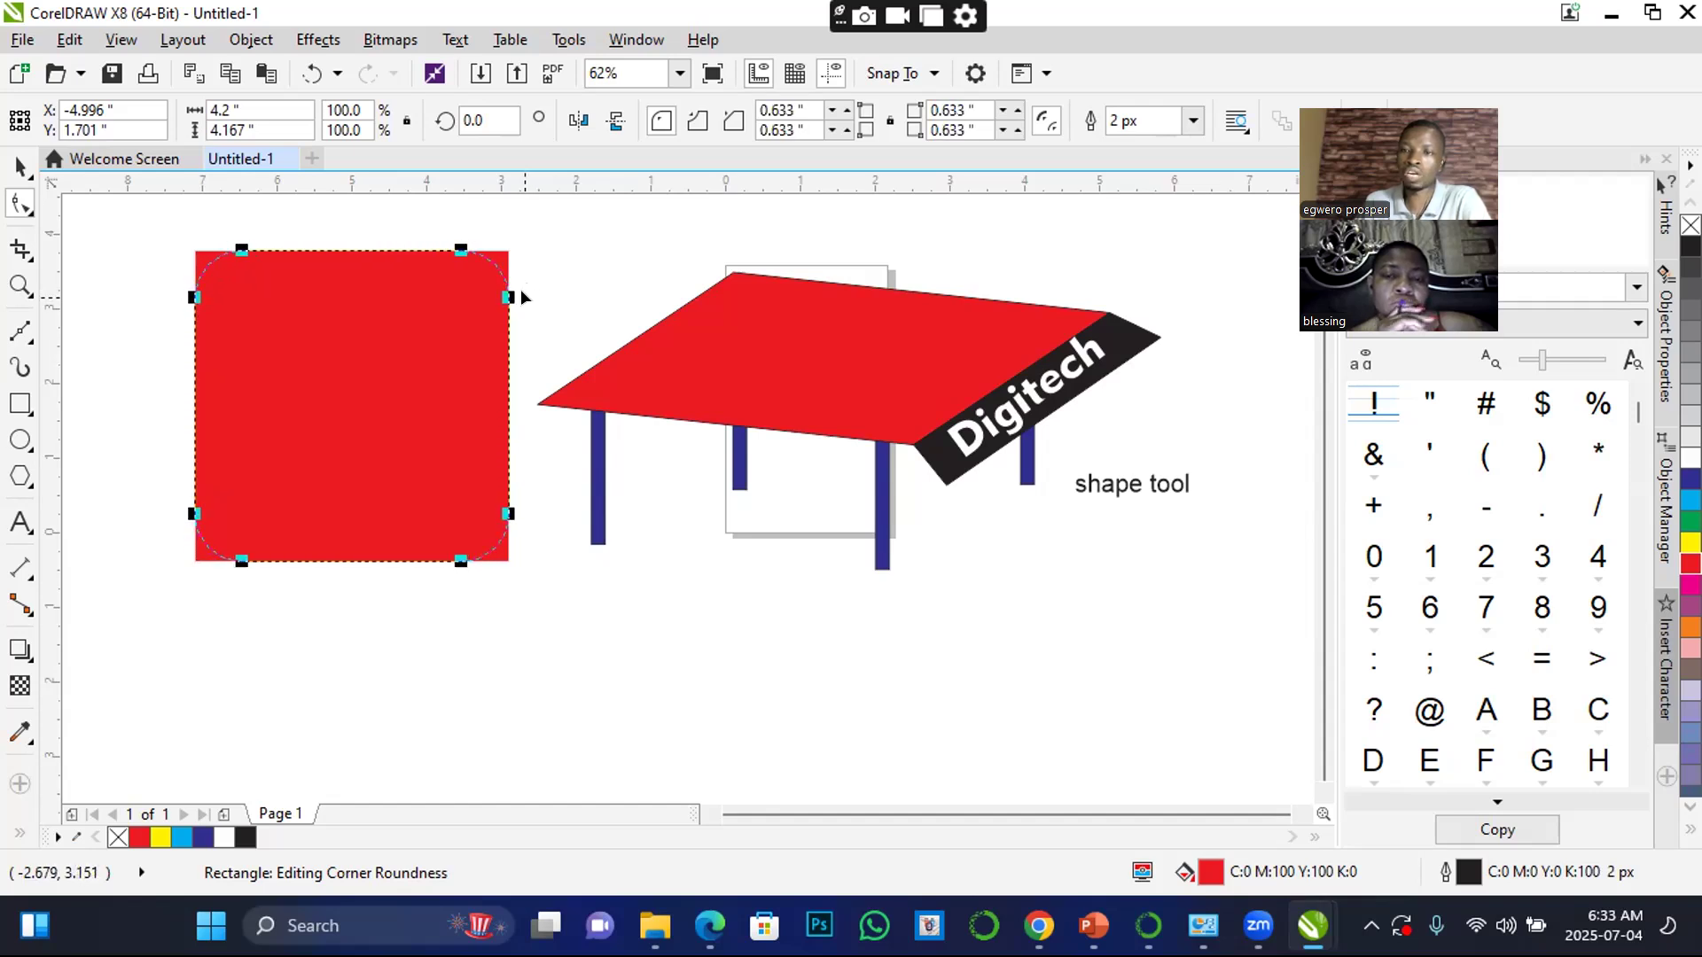
{"action": "left_click_drag", "start_coordinate": [520, 290], "coordinate": [520, 290]}
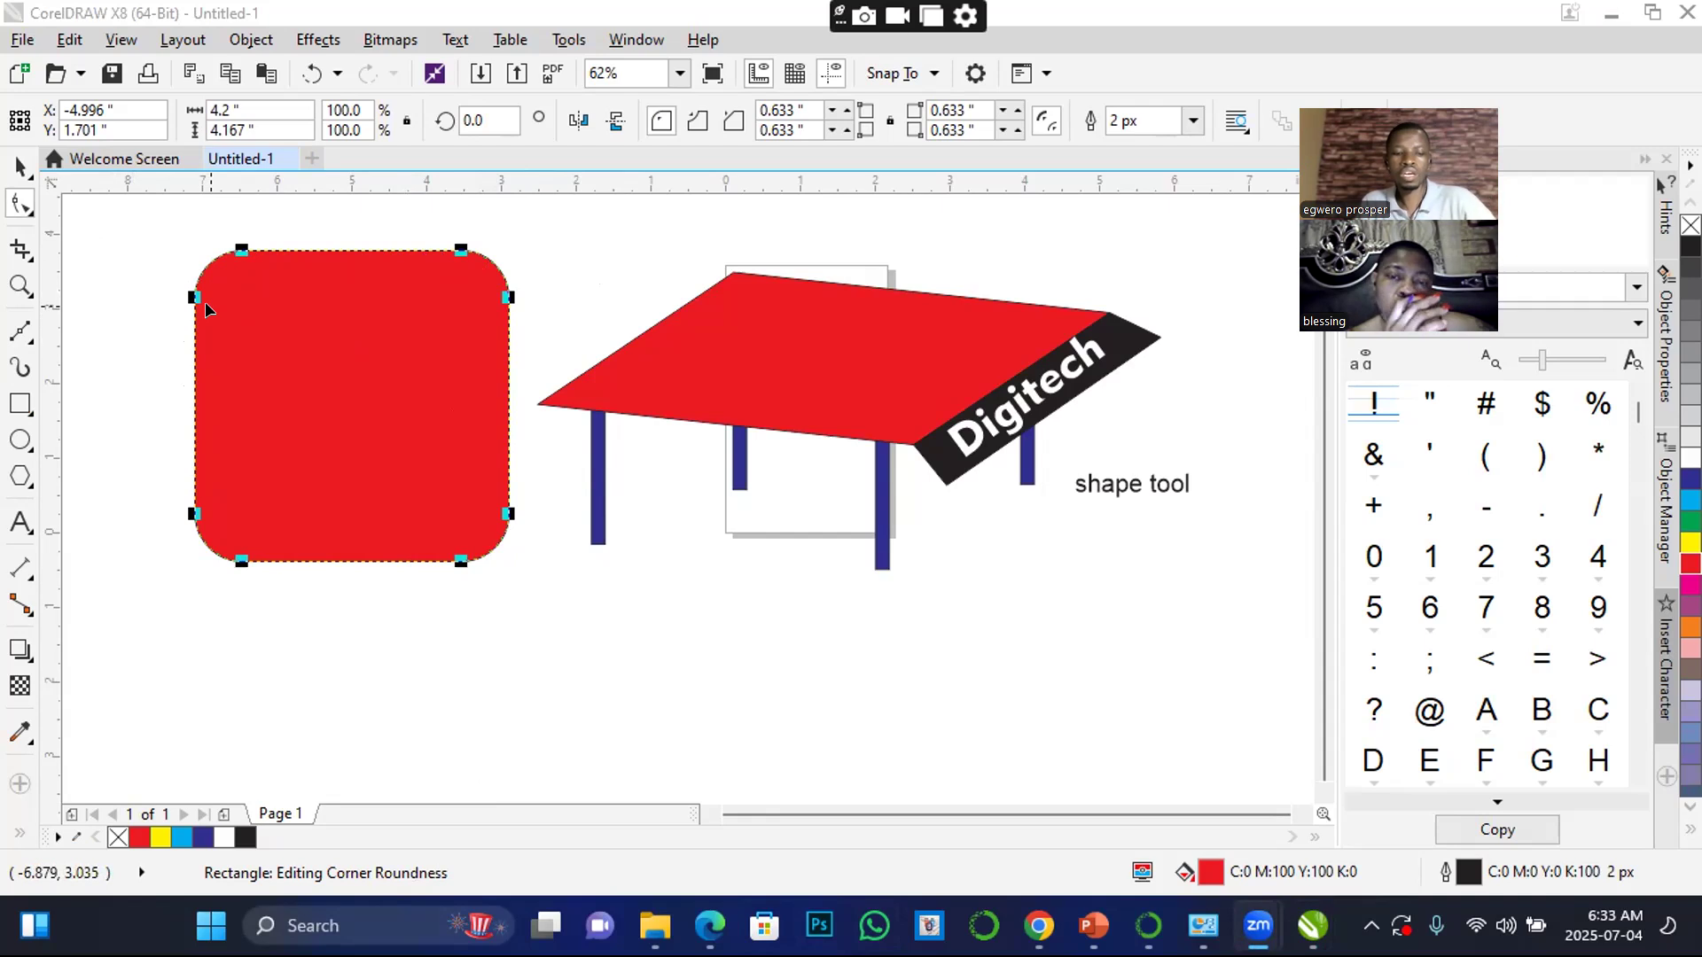
{"action": "key", "text": "space"}
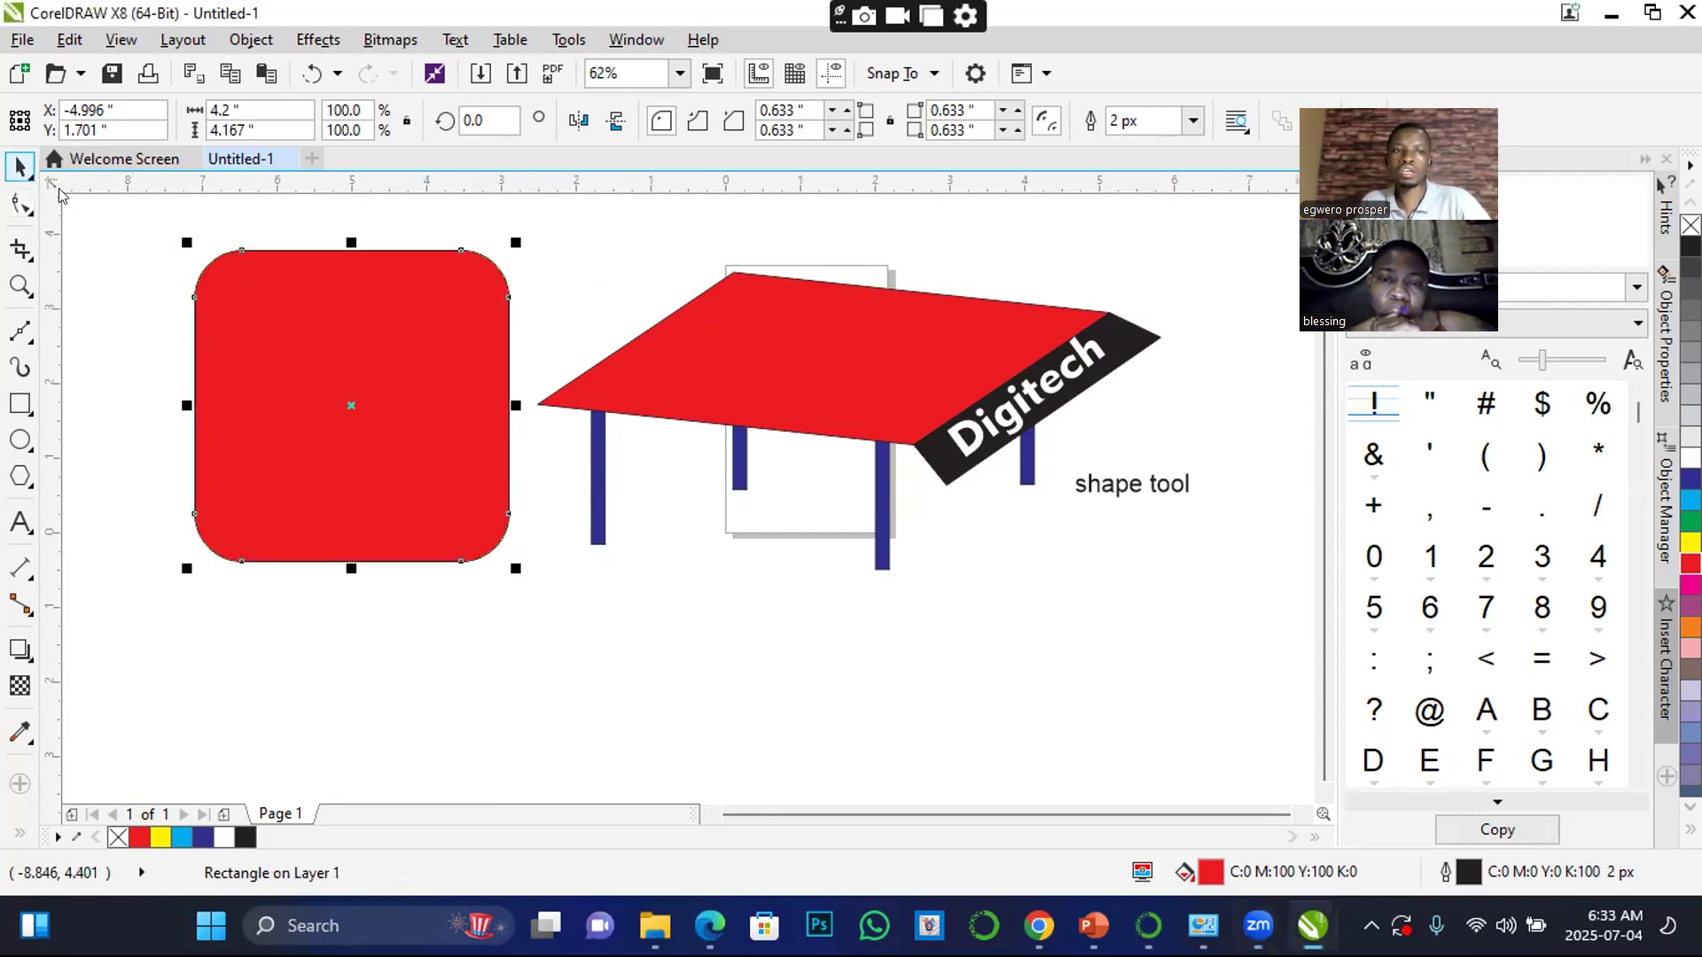
{"action": "key", "text": "ctrl+z"}
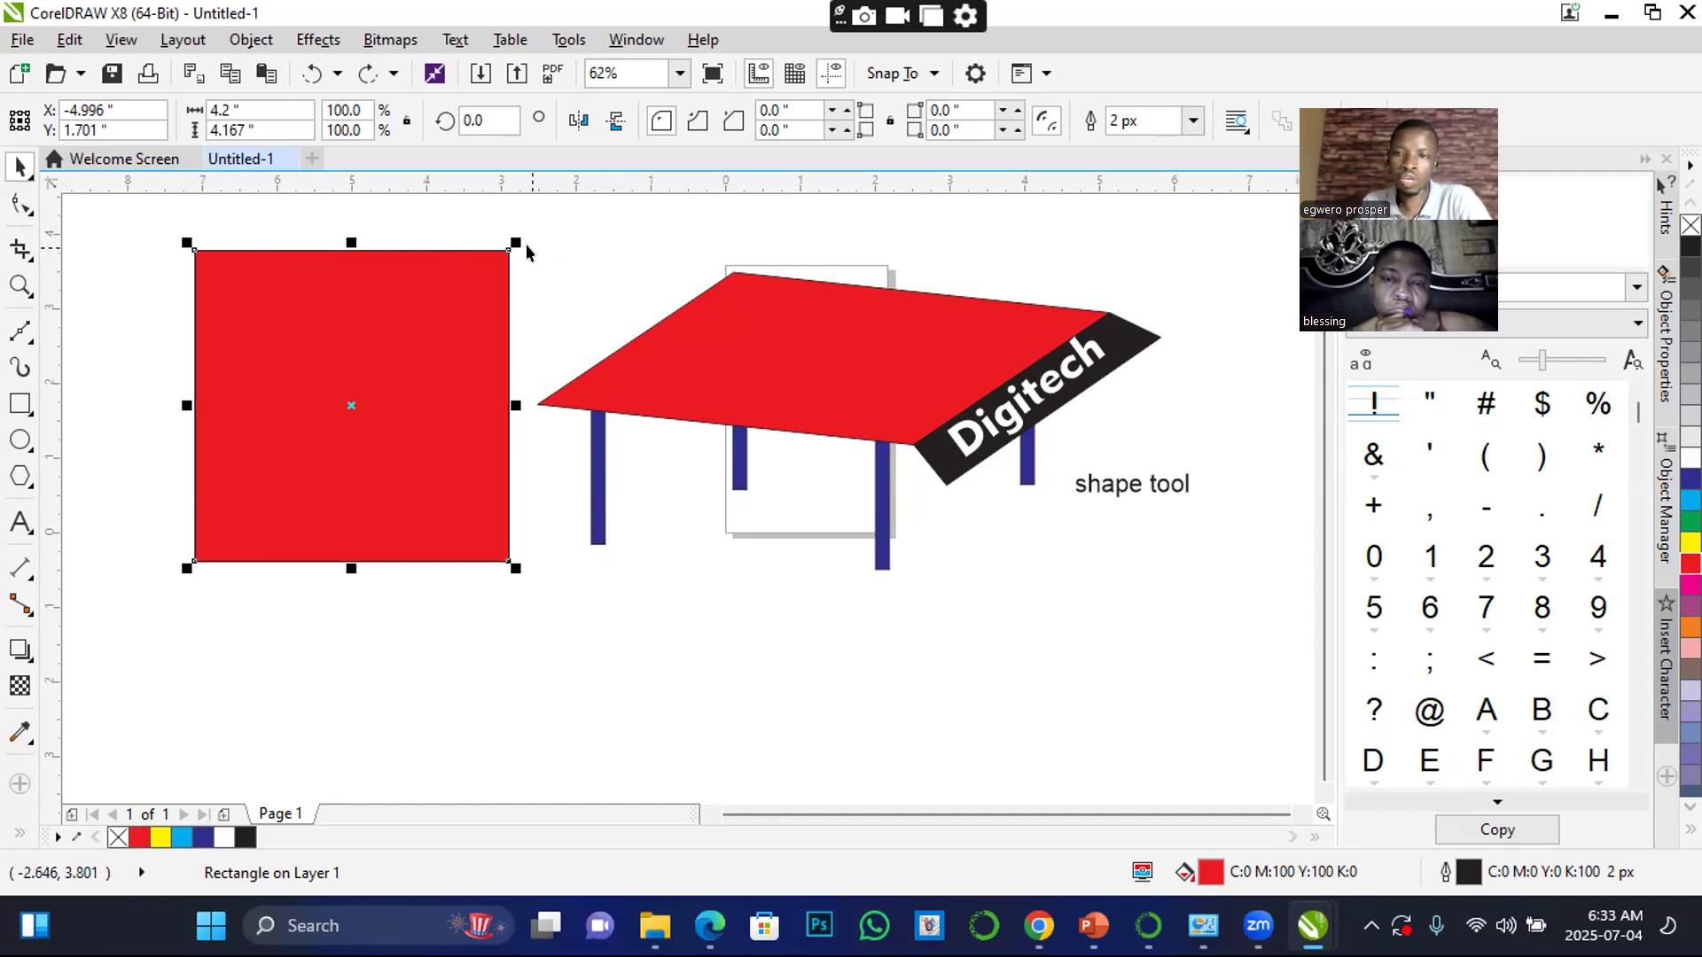
- Round only the red rectangle's upper-left corner to about 1.767" and its lower-right corner to about 2.083" with the Shape tool
{"action": "left_click", "coordinate": [21, 204]}
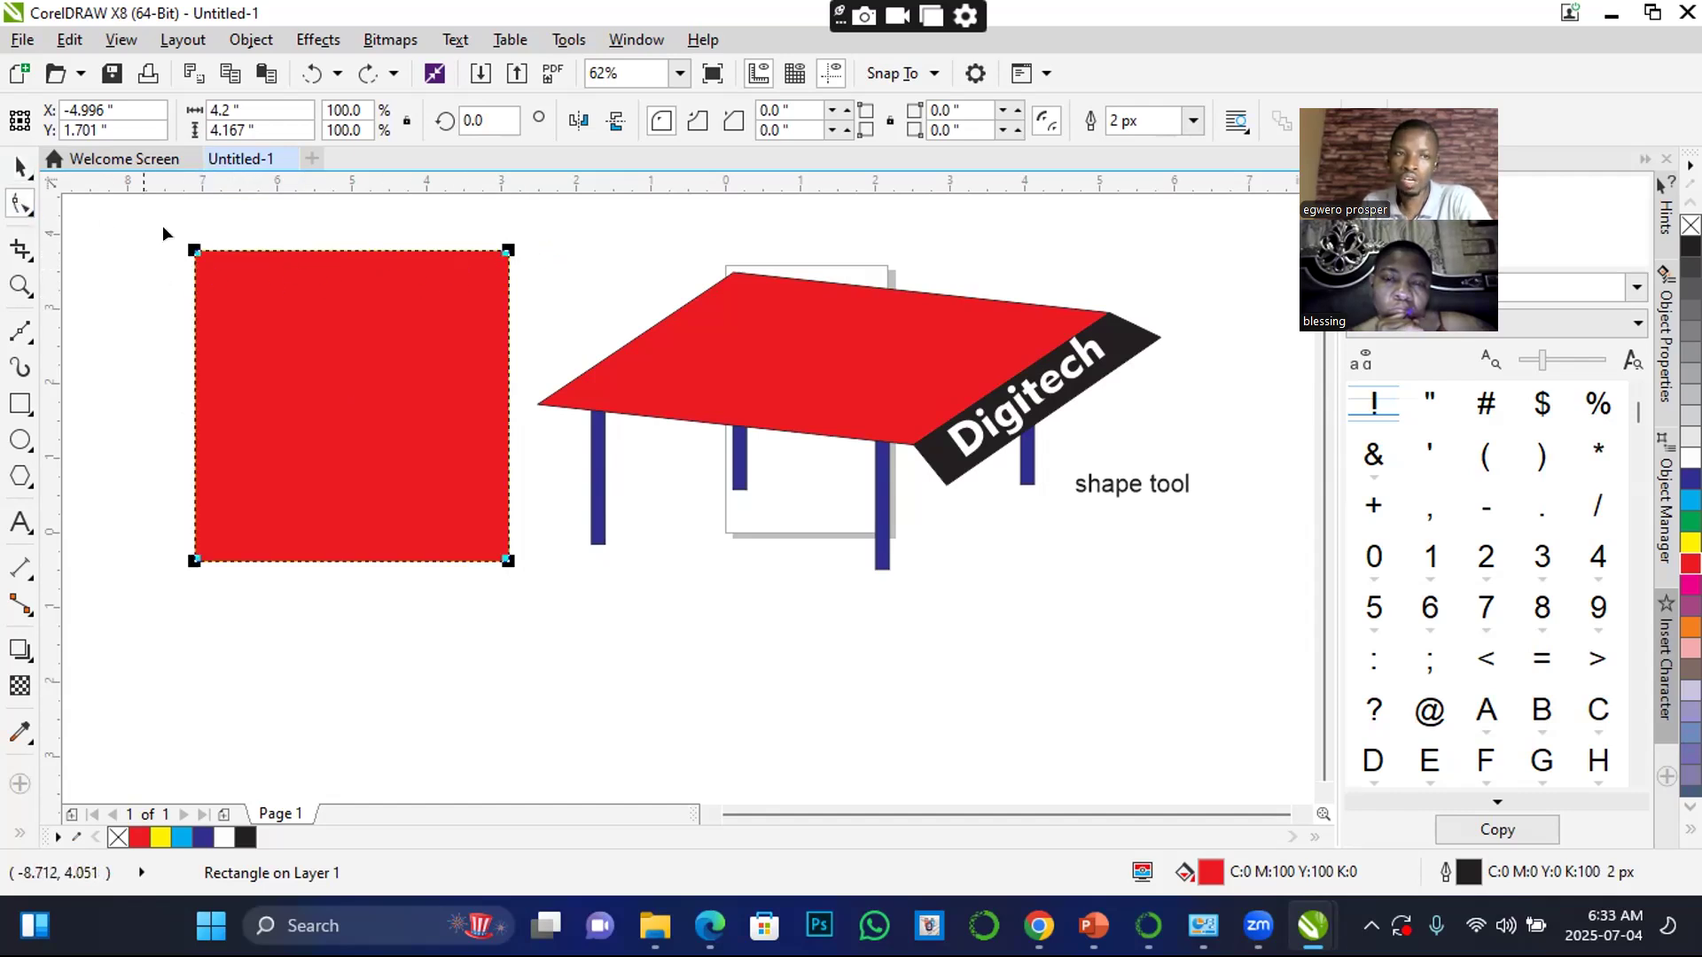
{"action": "left_click_drag", "start_coordinate": [194, 251], "coordinate": [159, 221]}
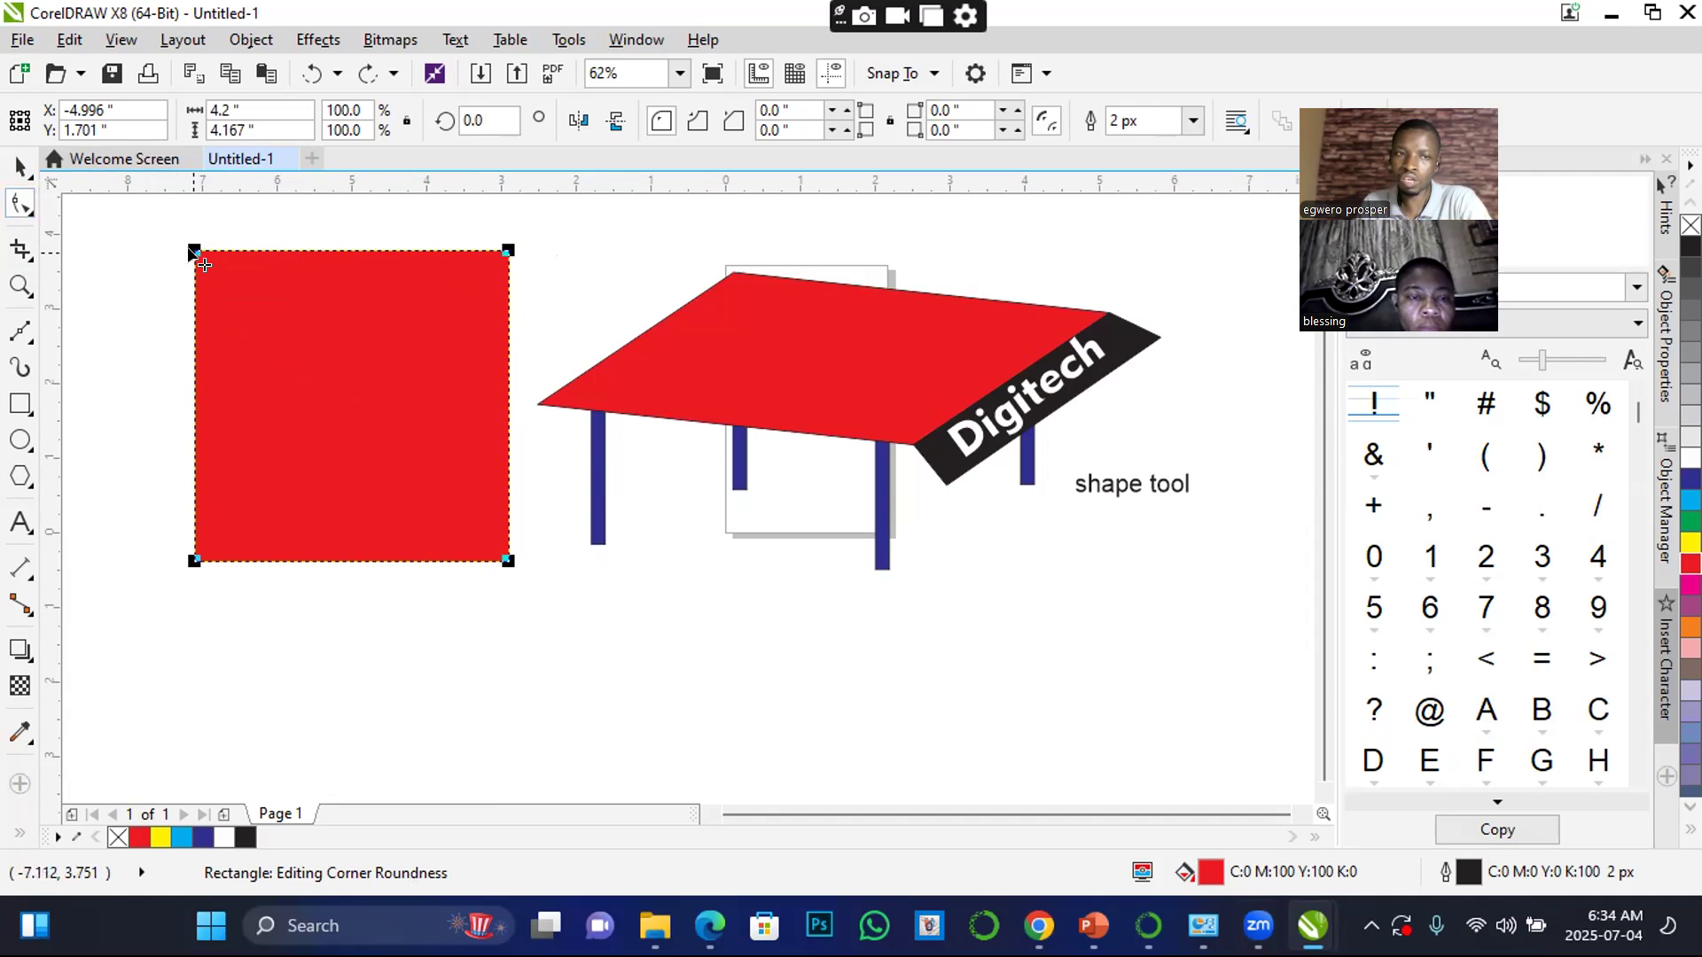
{"action": "left_click_drag", "start_coordinate": [204, 264], "coordinate": [158, 240]}
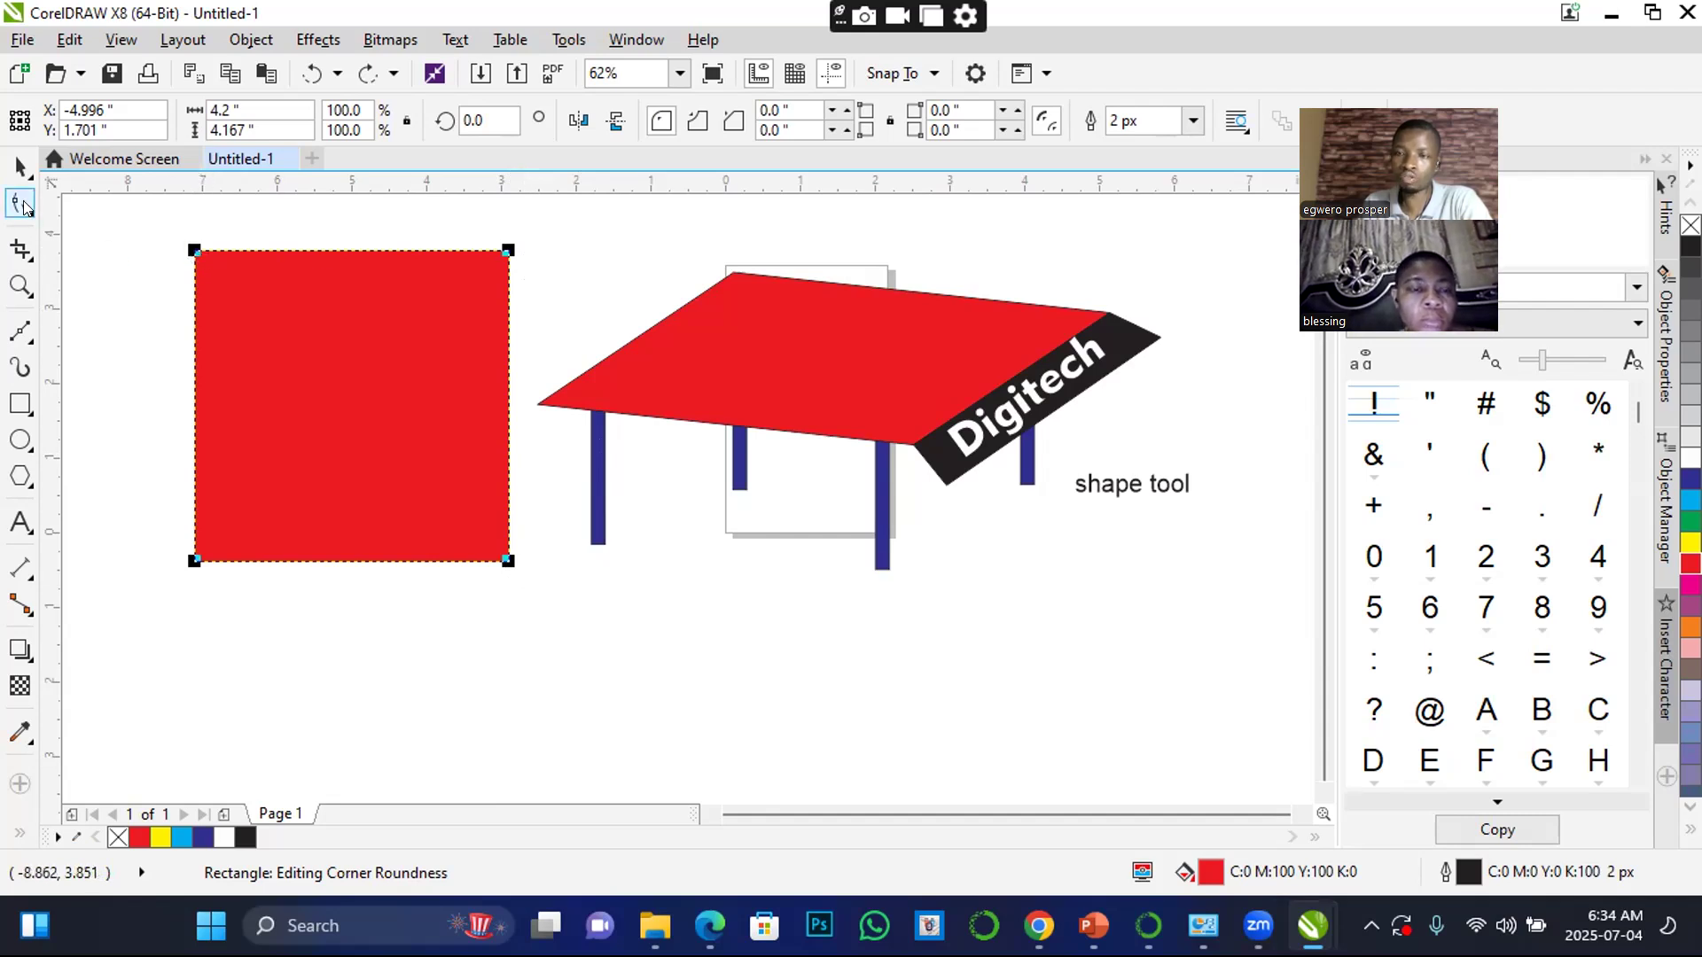
{"action": "left_click", "coordinate": [193, 249]}
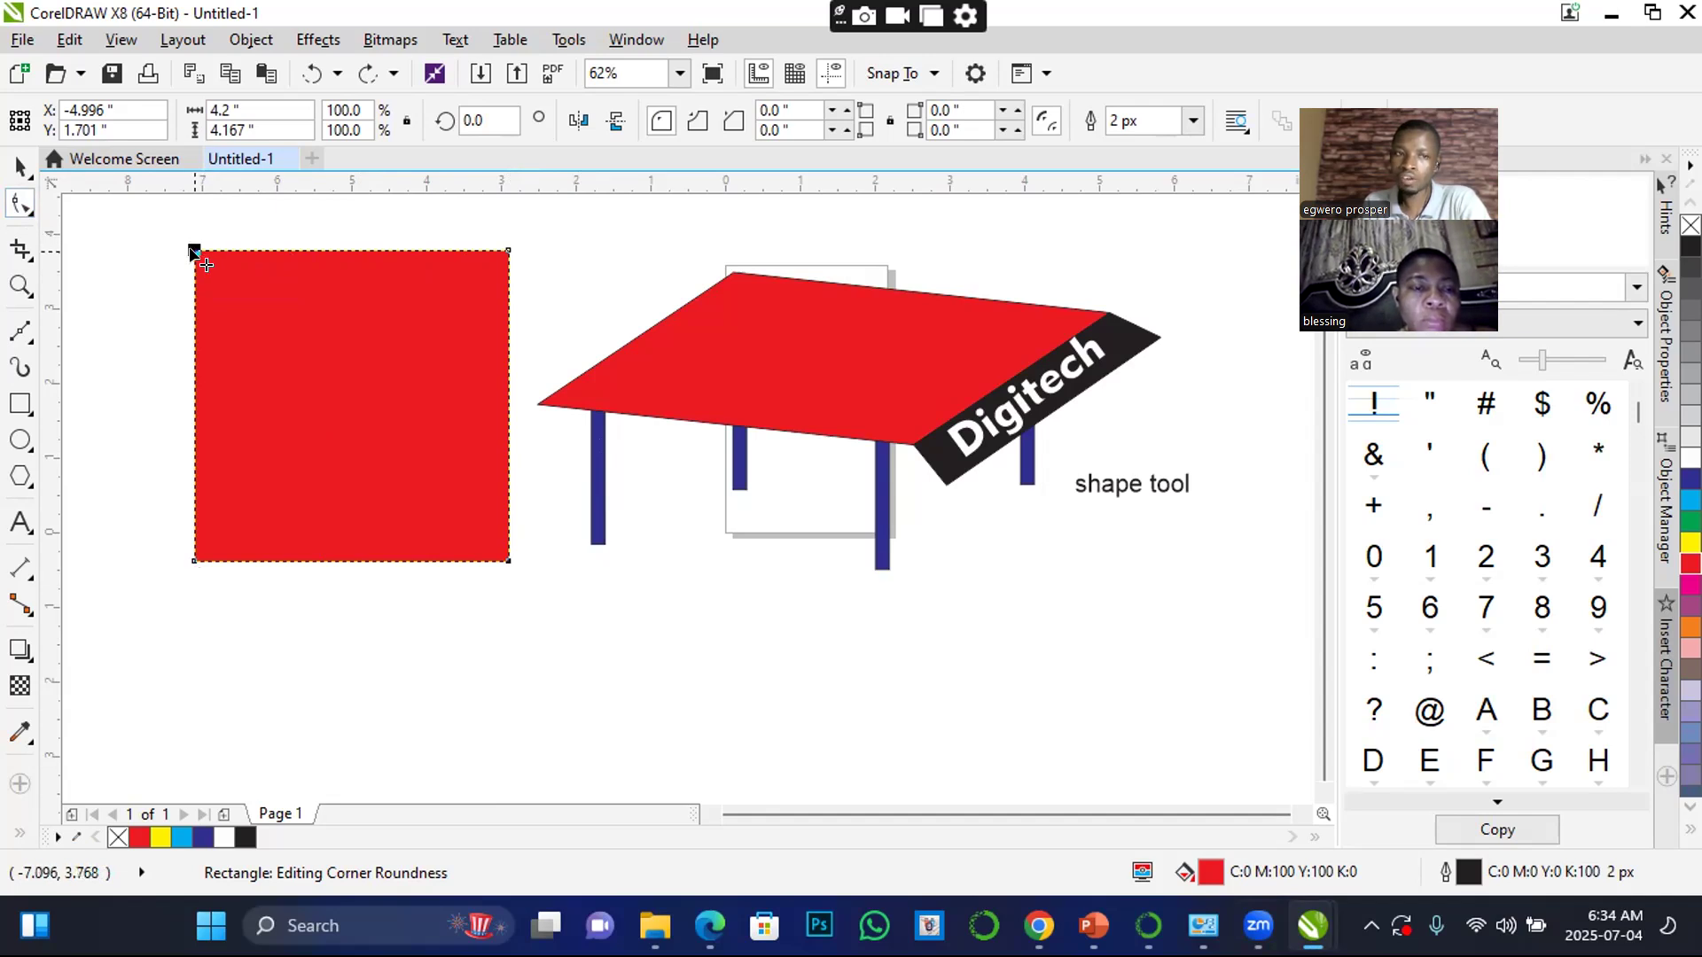
{"action": "left_click_drag", "start_coordinate": [205, 264], "coordinate": [284, 378]}
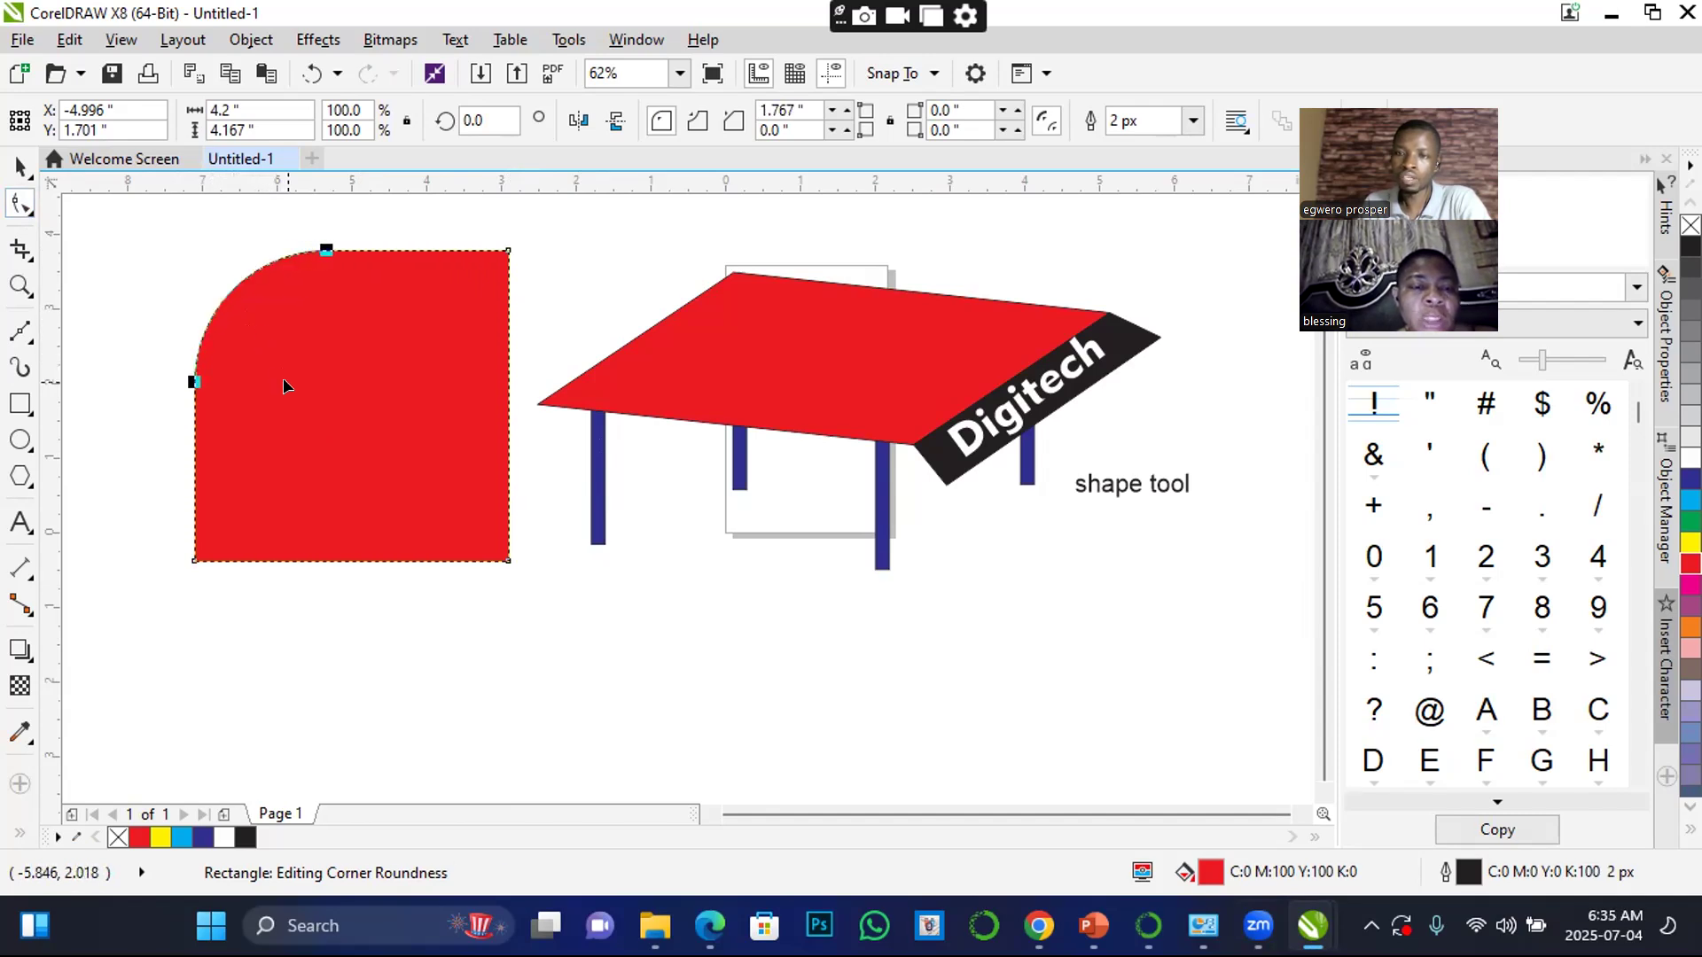
{"action": "left_click", "coordinate": [508, 562]}
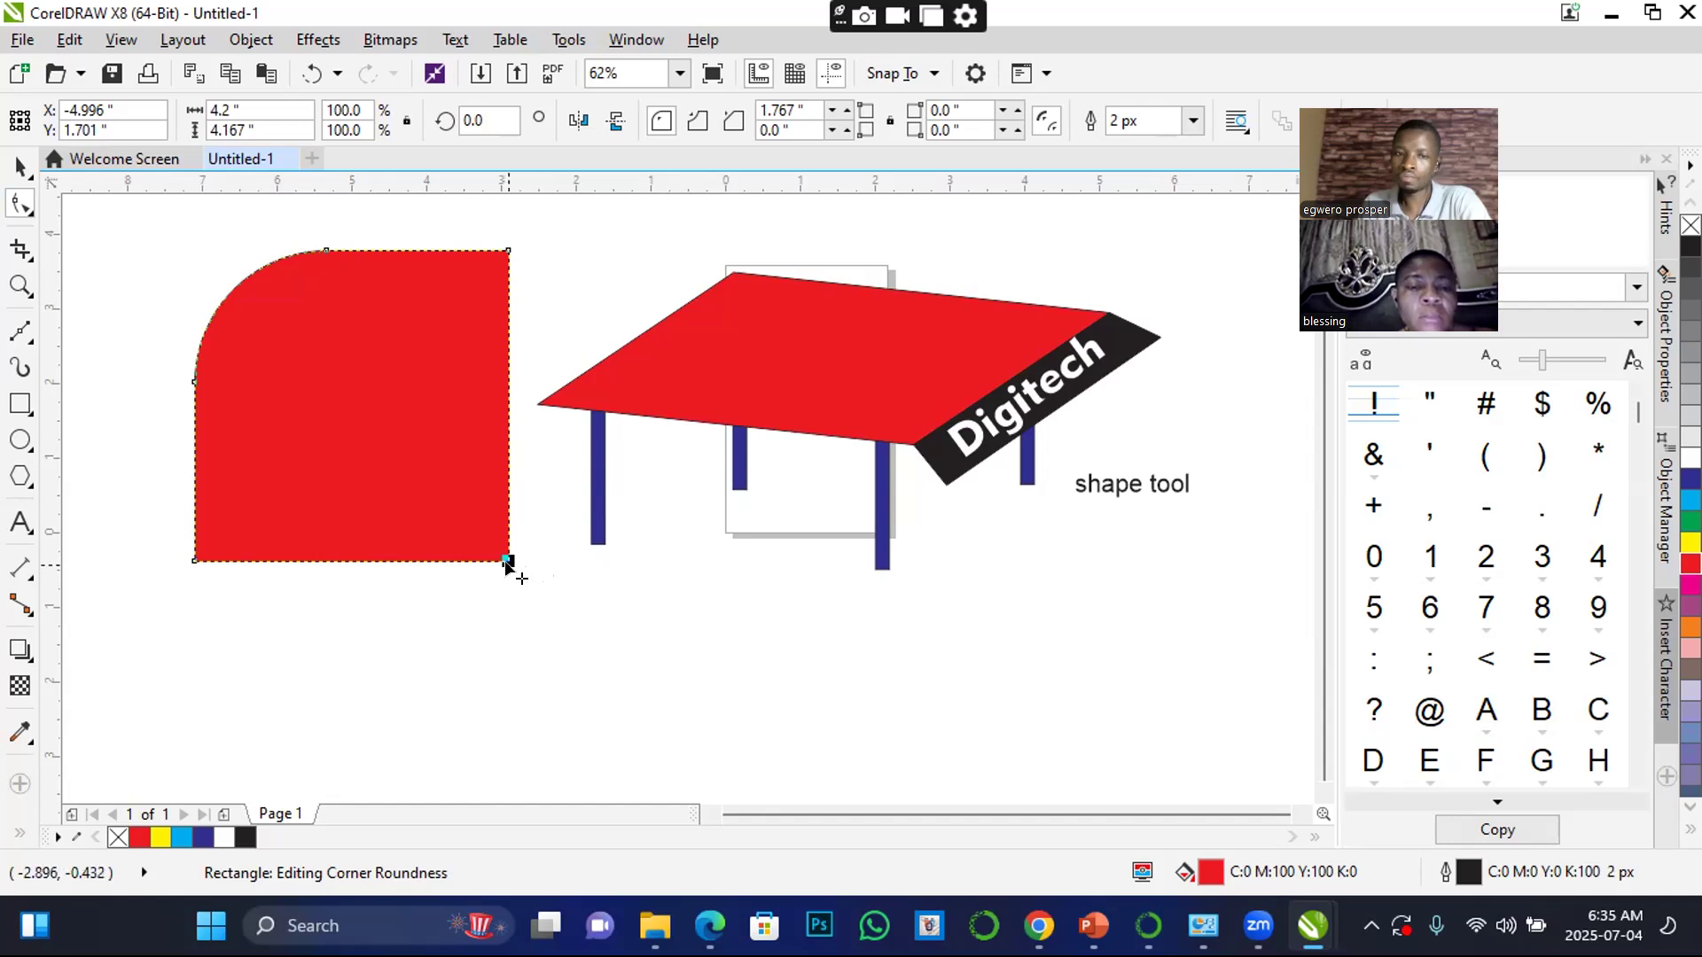
{"action": "left_click_drag", "start_coordinate": [507, 557], "coordinate": [304, 391]}
- Create a centred copy of the rounded red shape scaled to about 84.8% and fill it yellow
{"action": "left_click", "coordinate": [24, 159]}
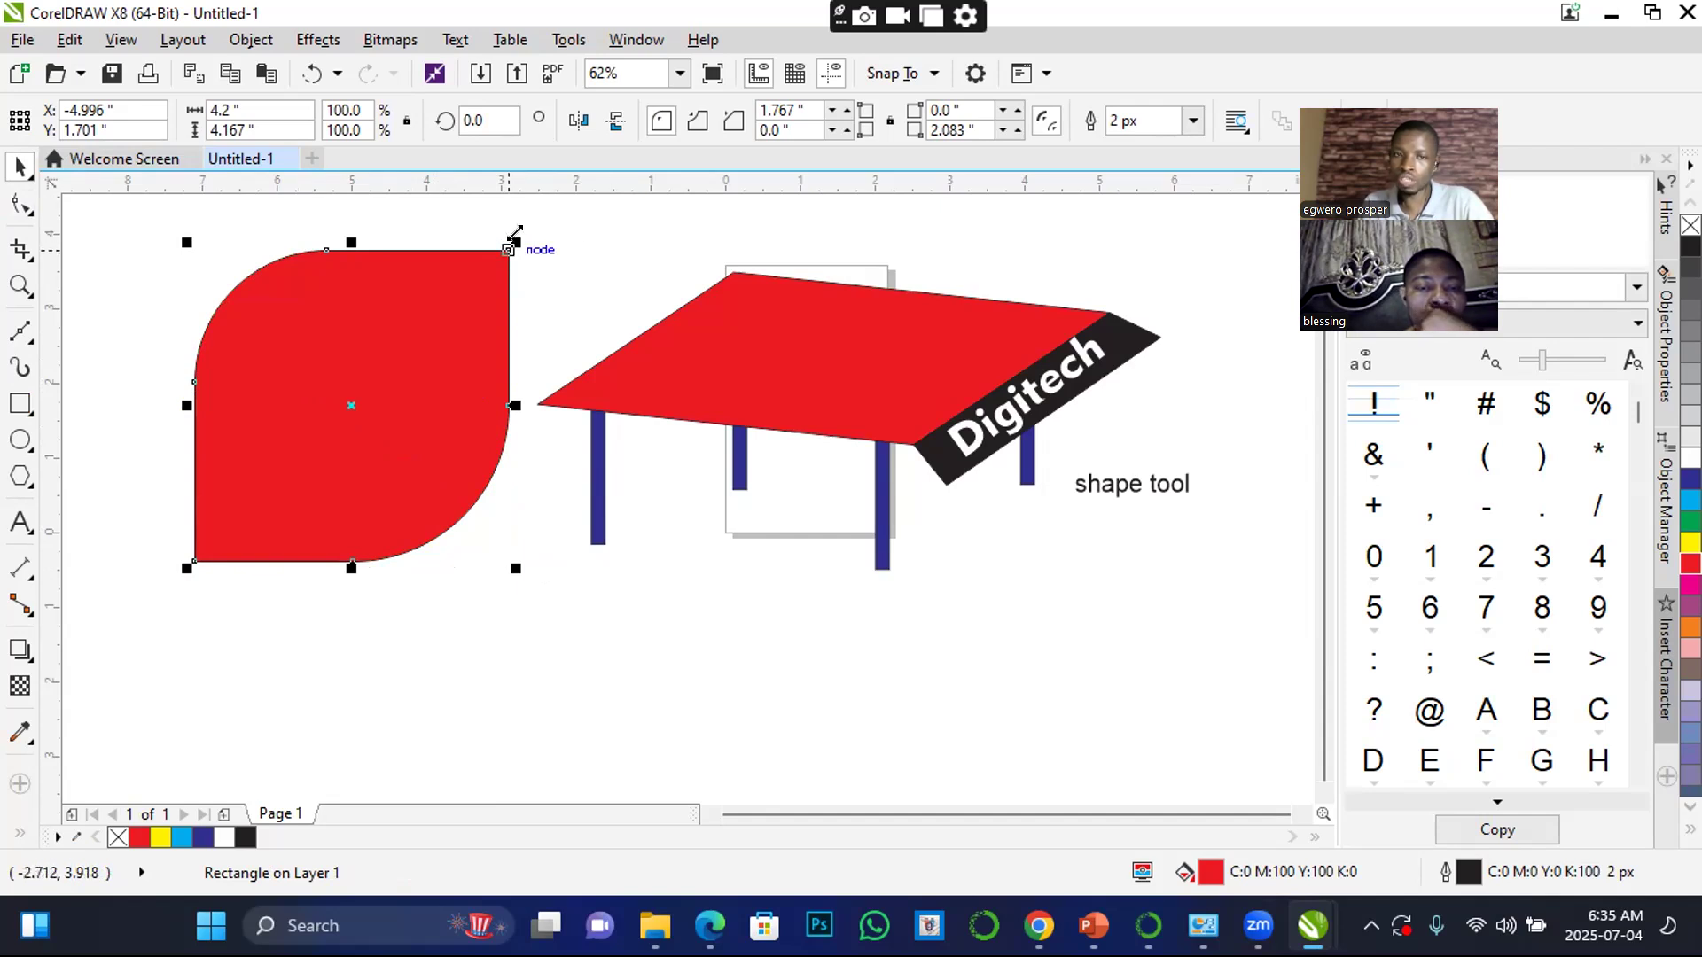
{"action": "left_click_drag", "start_coordinate": [515, 236], "coordinate": [493, 258]}
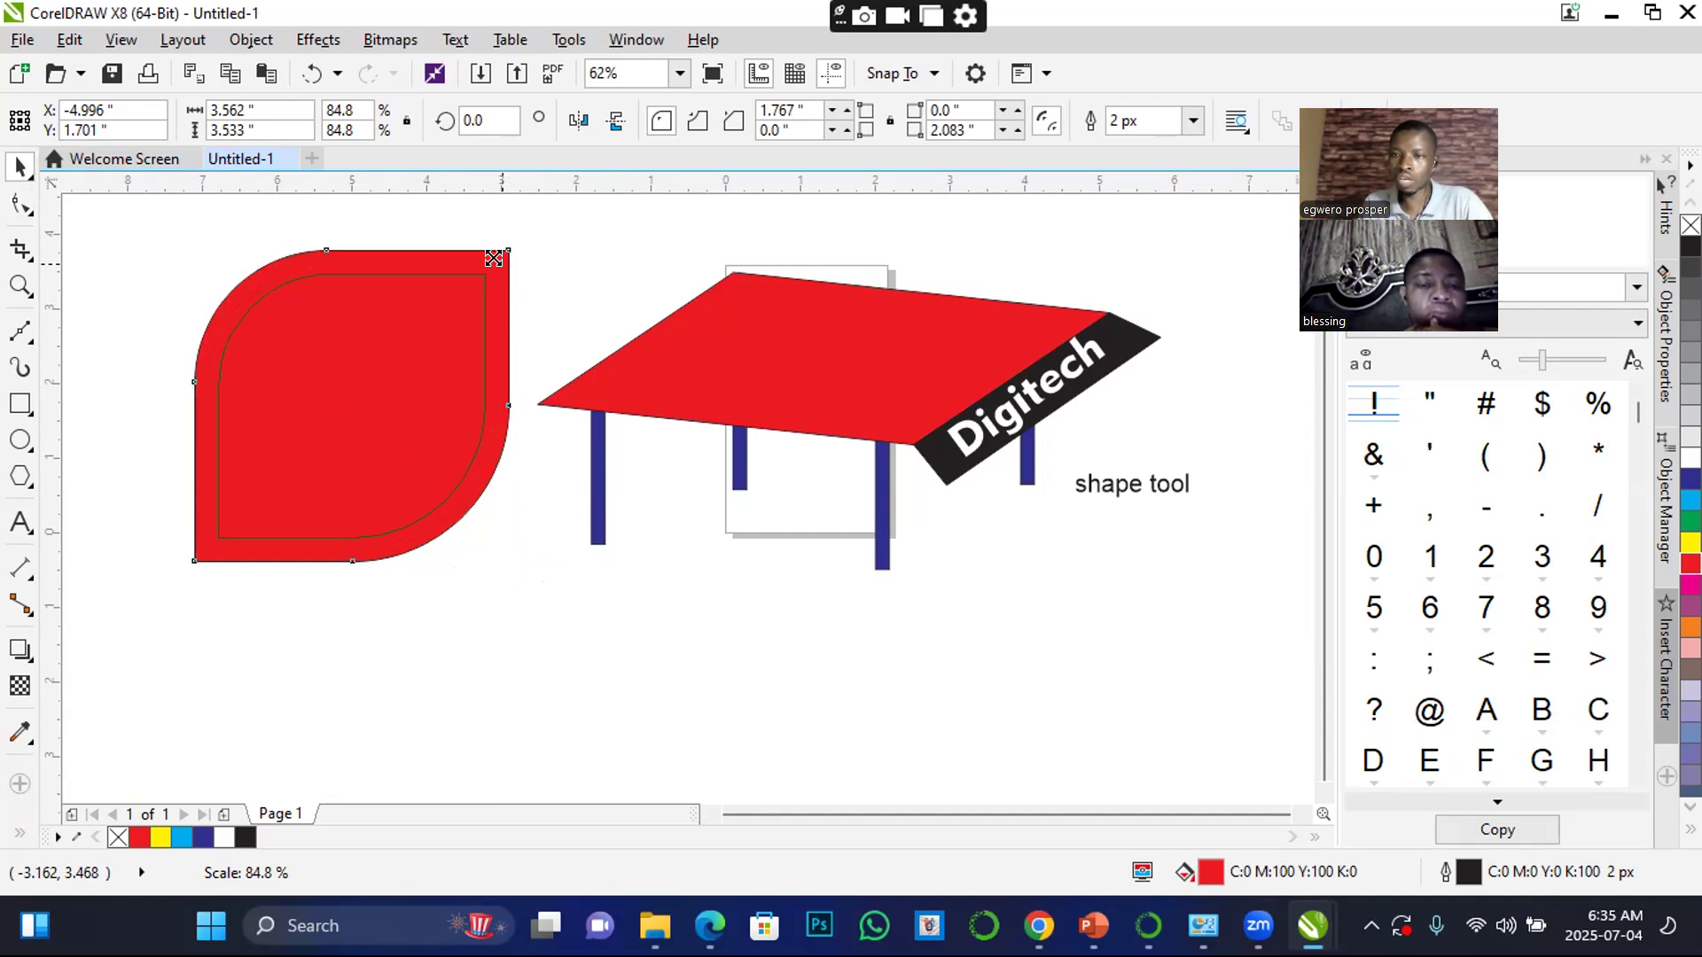
{"action": "left_click_drag", "start_coordinate": [494, 258], "coordinate": [494, 258]}
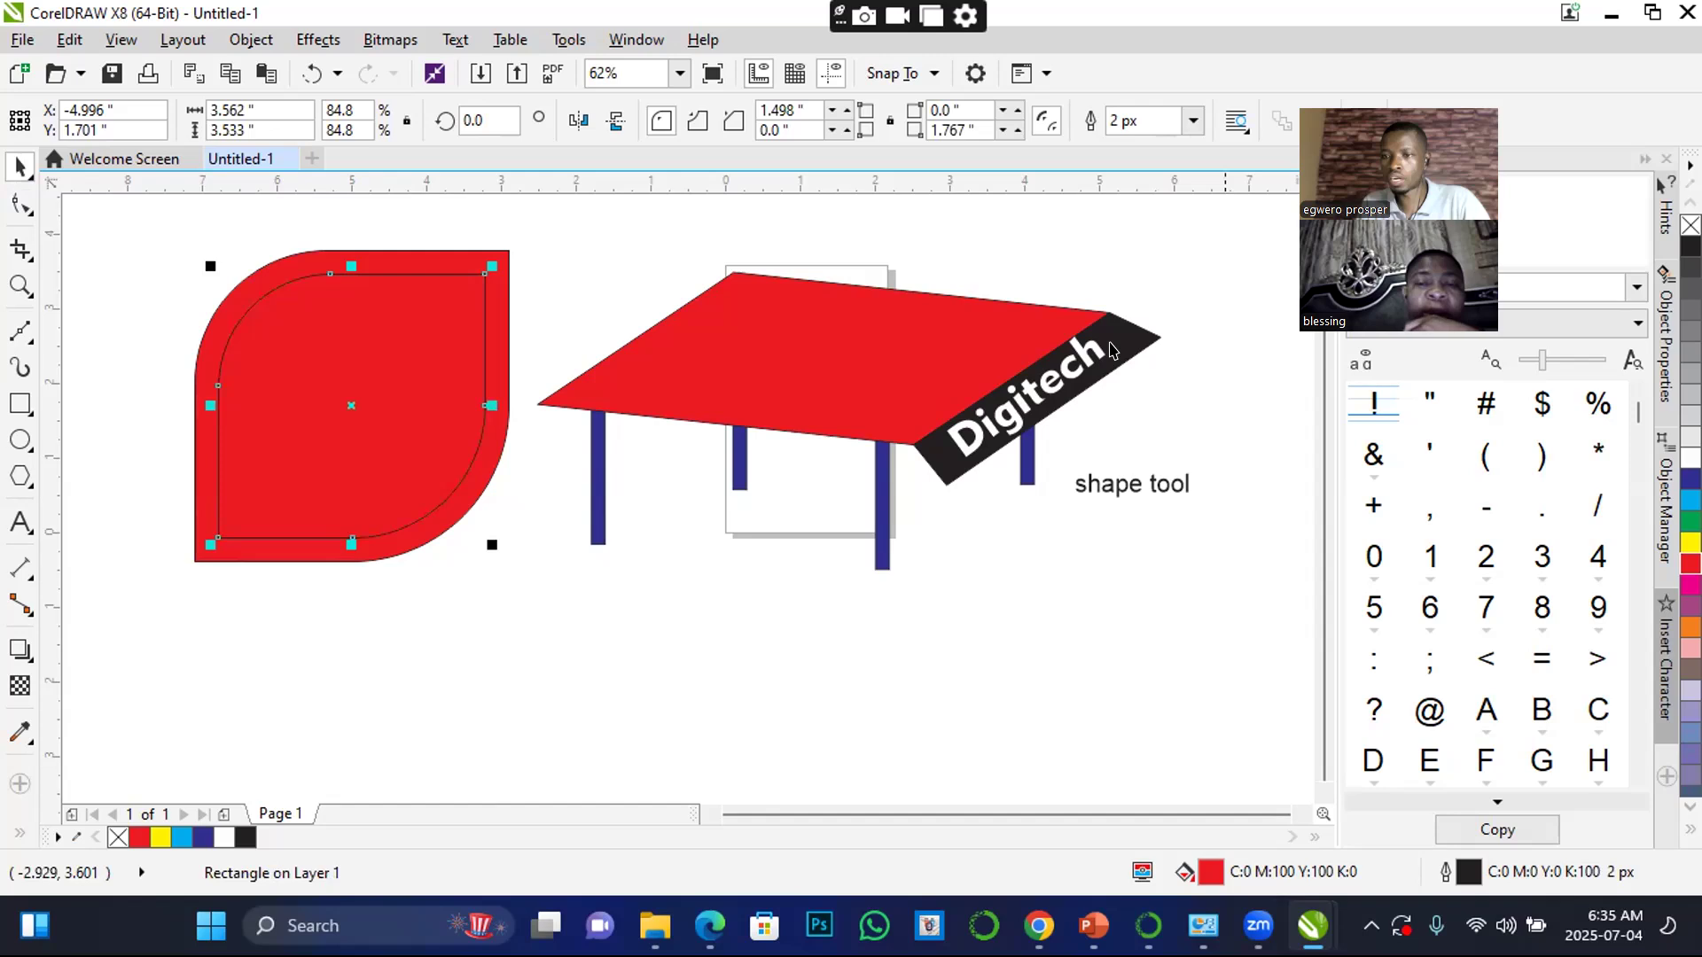
{"action": "left_click", "coordinate": [1690, 542]}
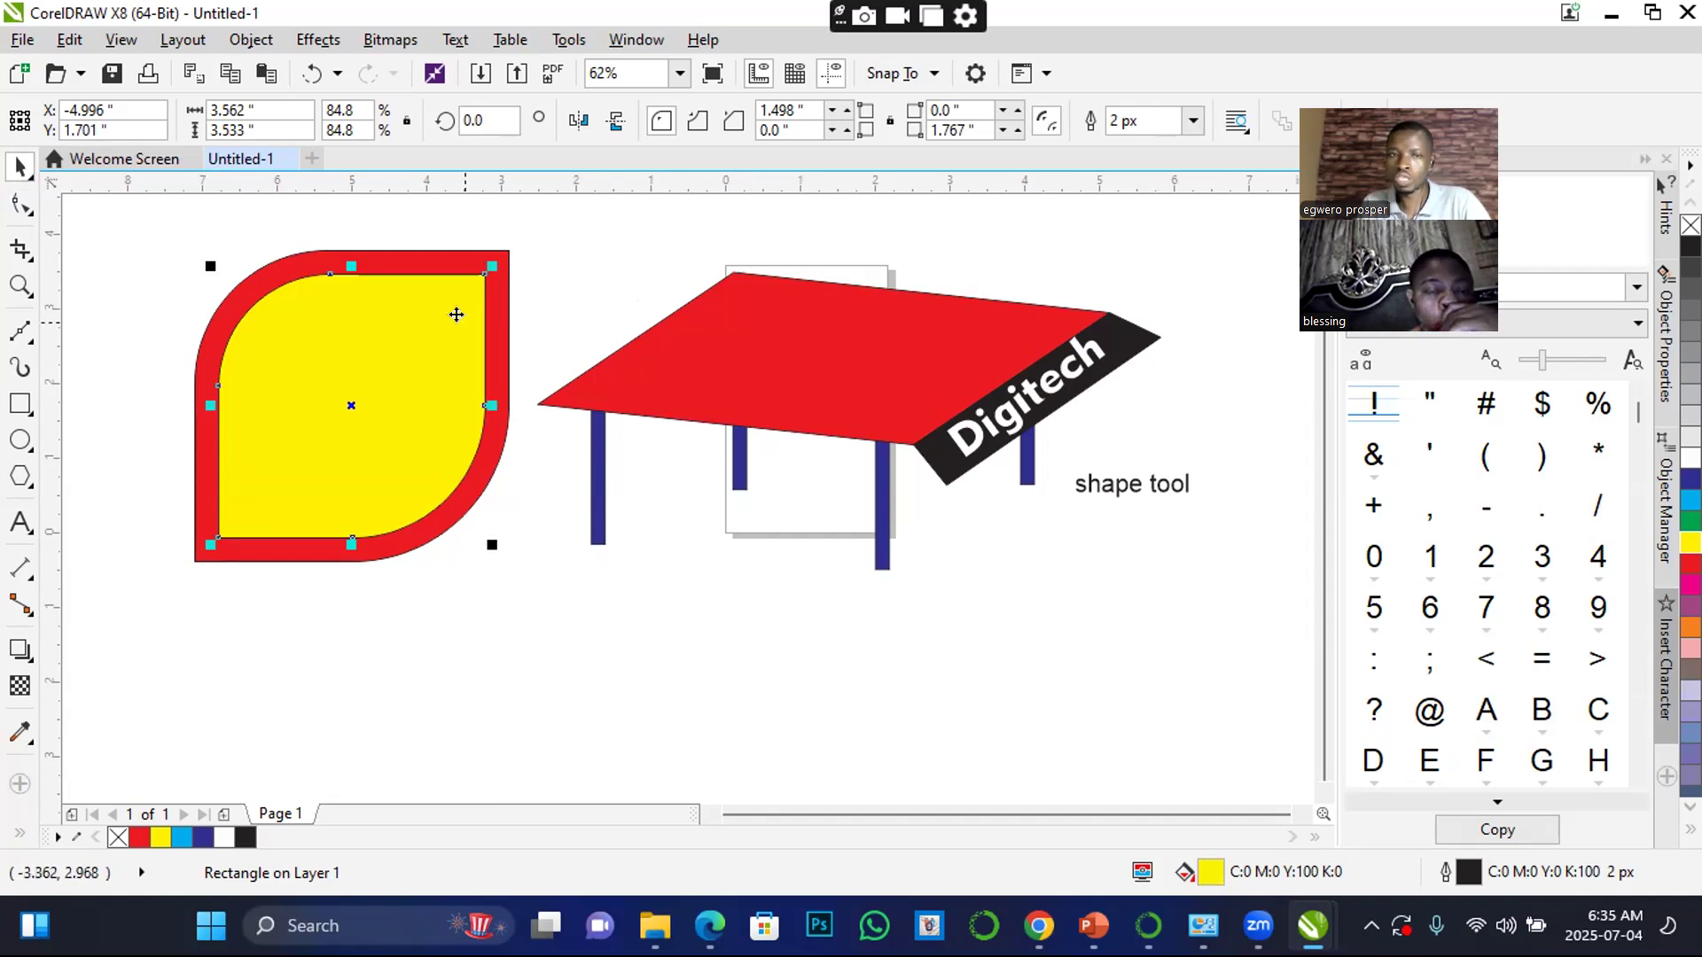
- Set the yellow inner shape's outline width to None and deselect it
{"action": "scroll", "coordinate": [492, 333], "scroll_direction": "up", "scroll_amount": 2}
{"action": "scroll", "coordinate": [478, 329], "scroll_direction": "up", "scroll_amount": 3}
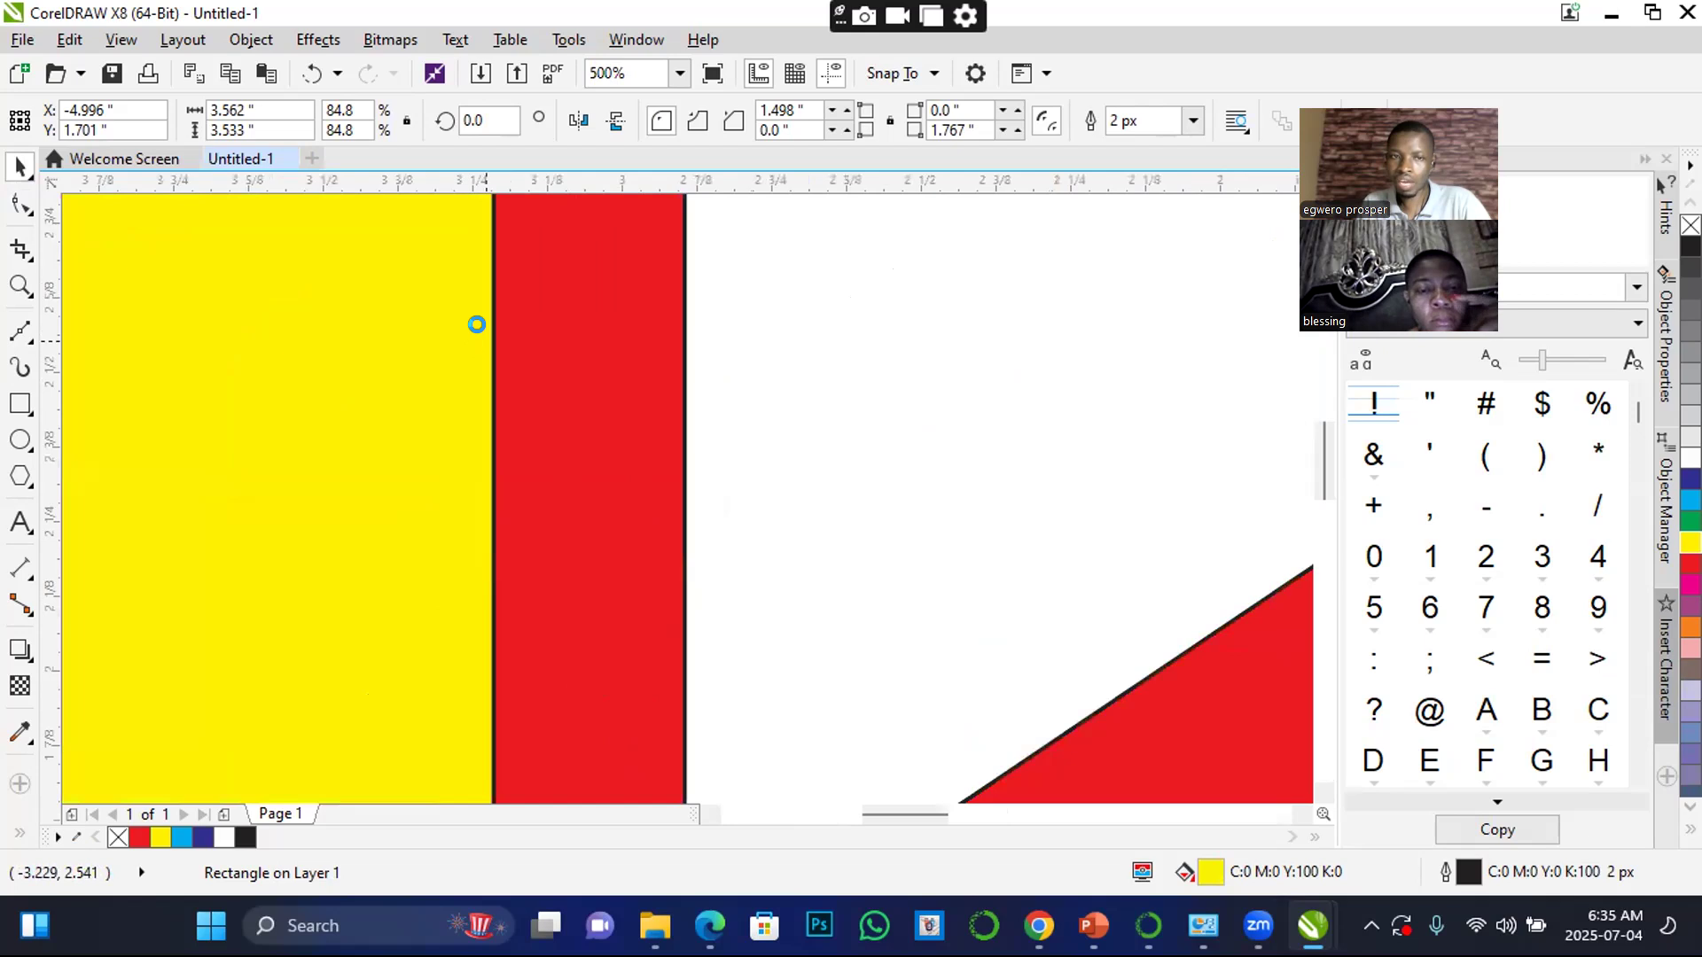
{"action": "scroll", "coordinate": [492, 467], "scroll_direction": "down", "scroll_amount": 5}
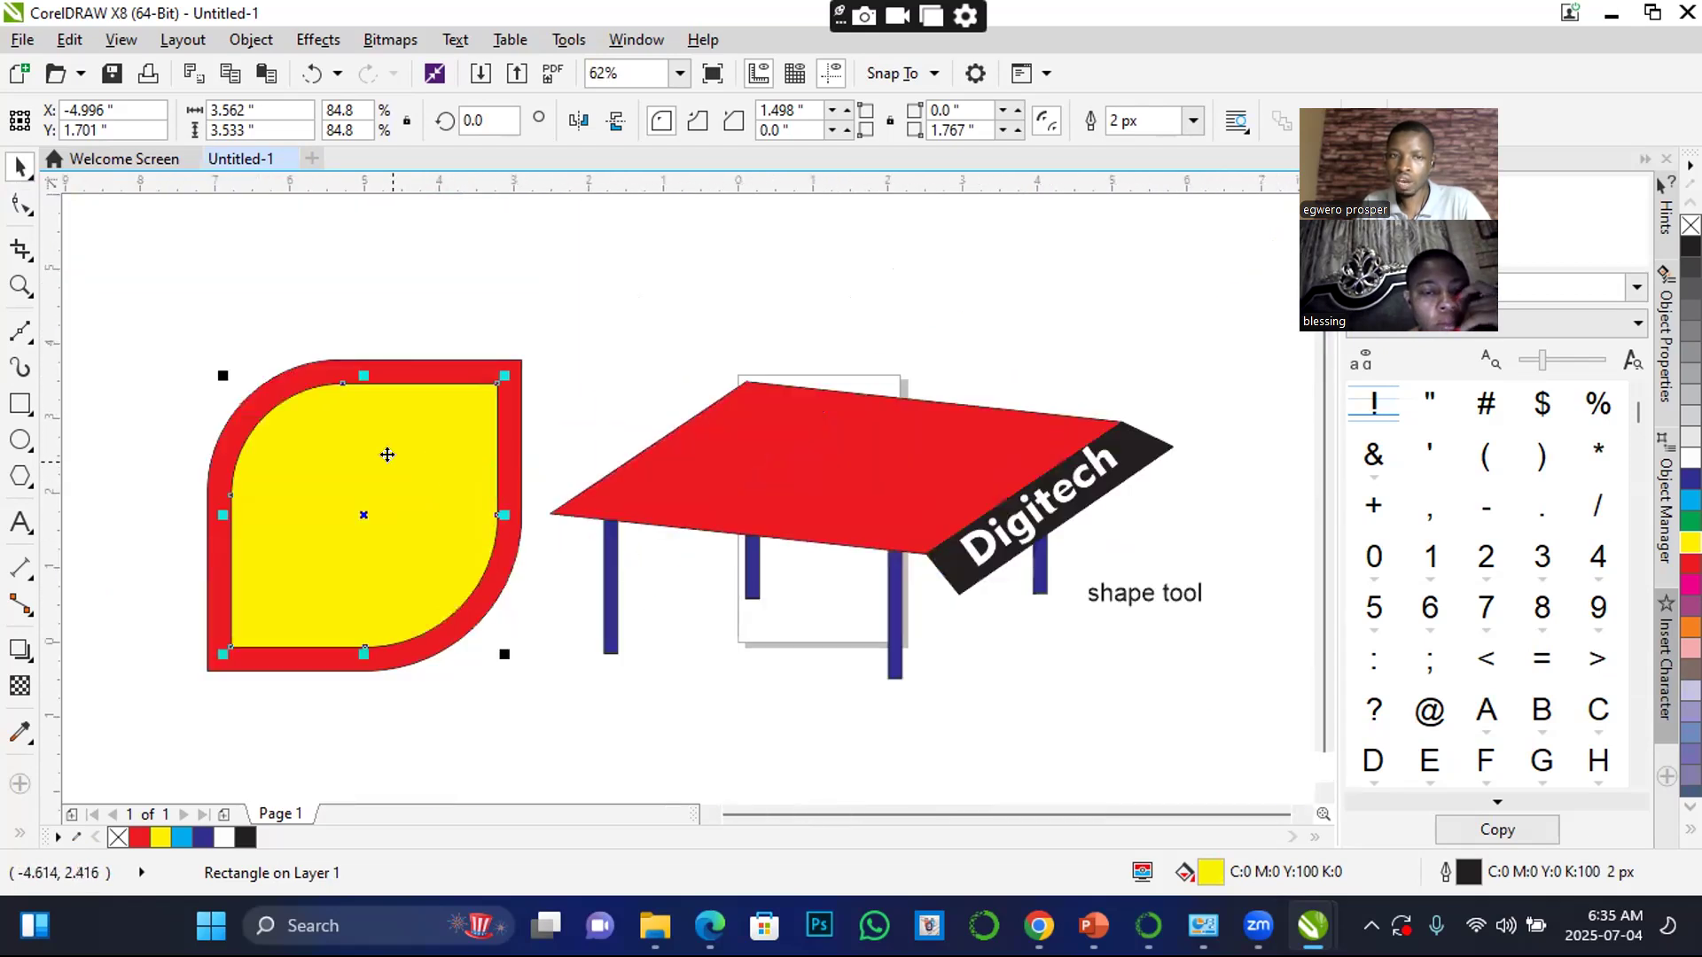
{"action": "left_click", "coordinate": [387, 455]}
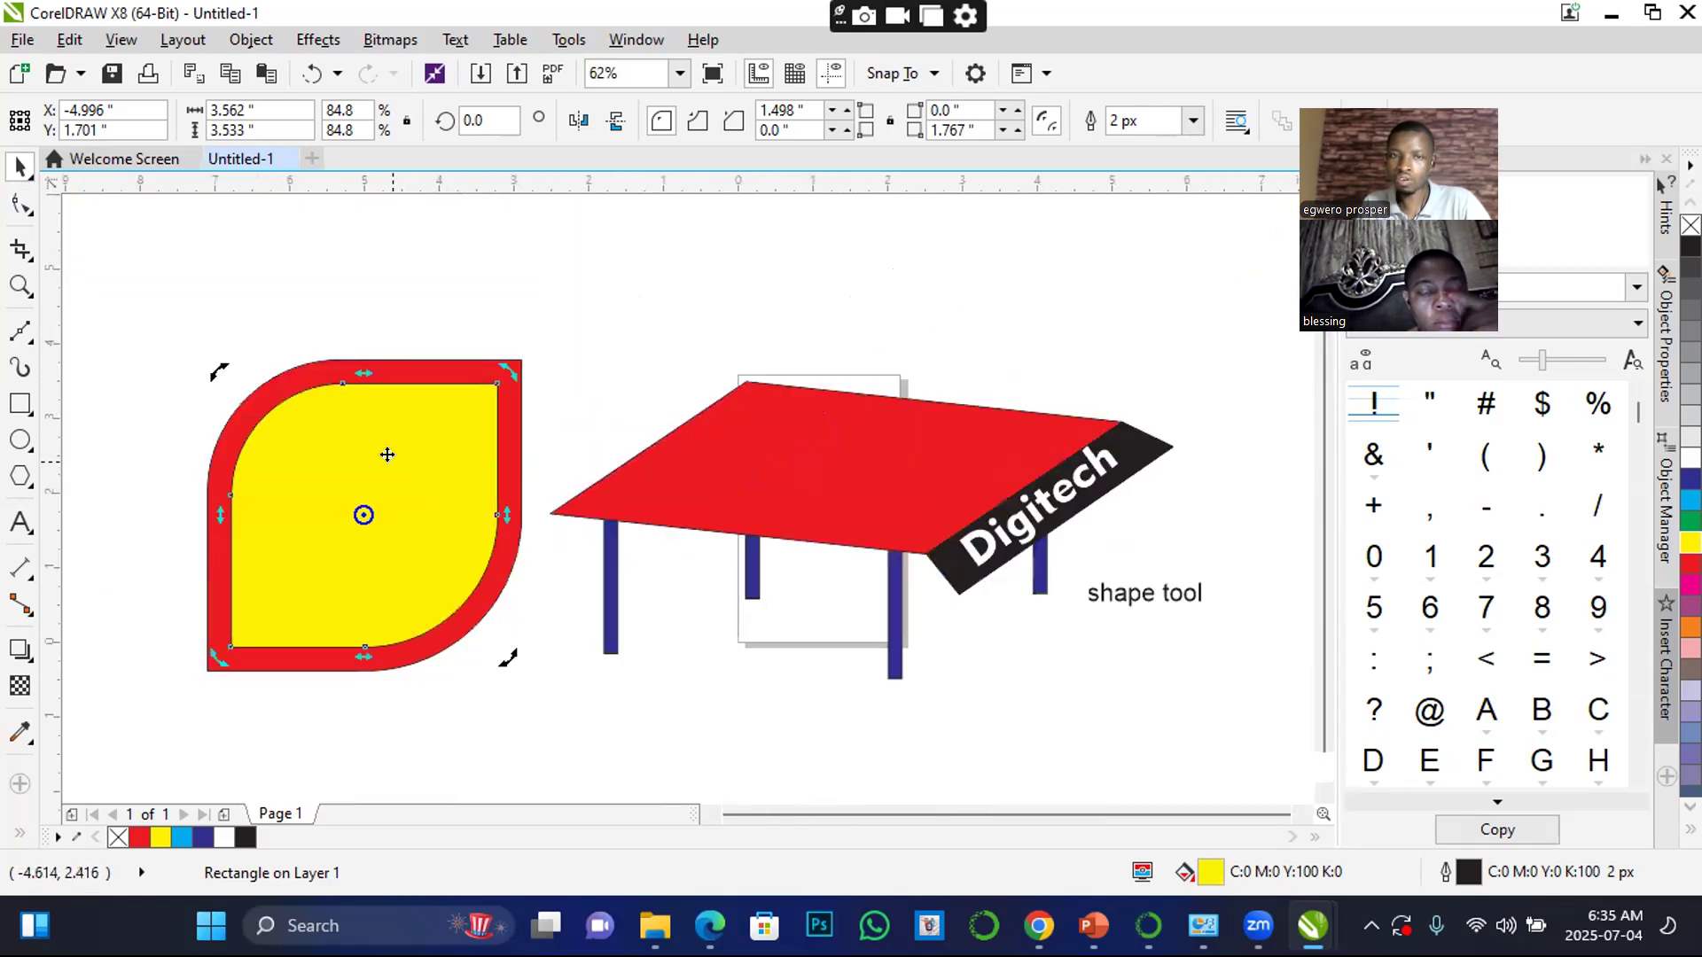
{"action": "left_click", "coordinate": [1195, 124]}
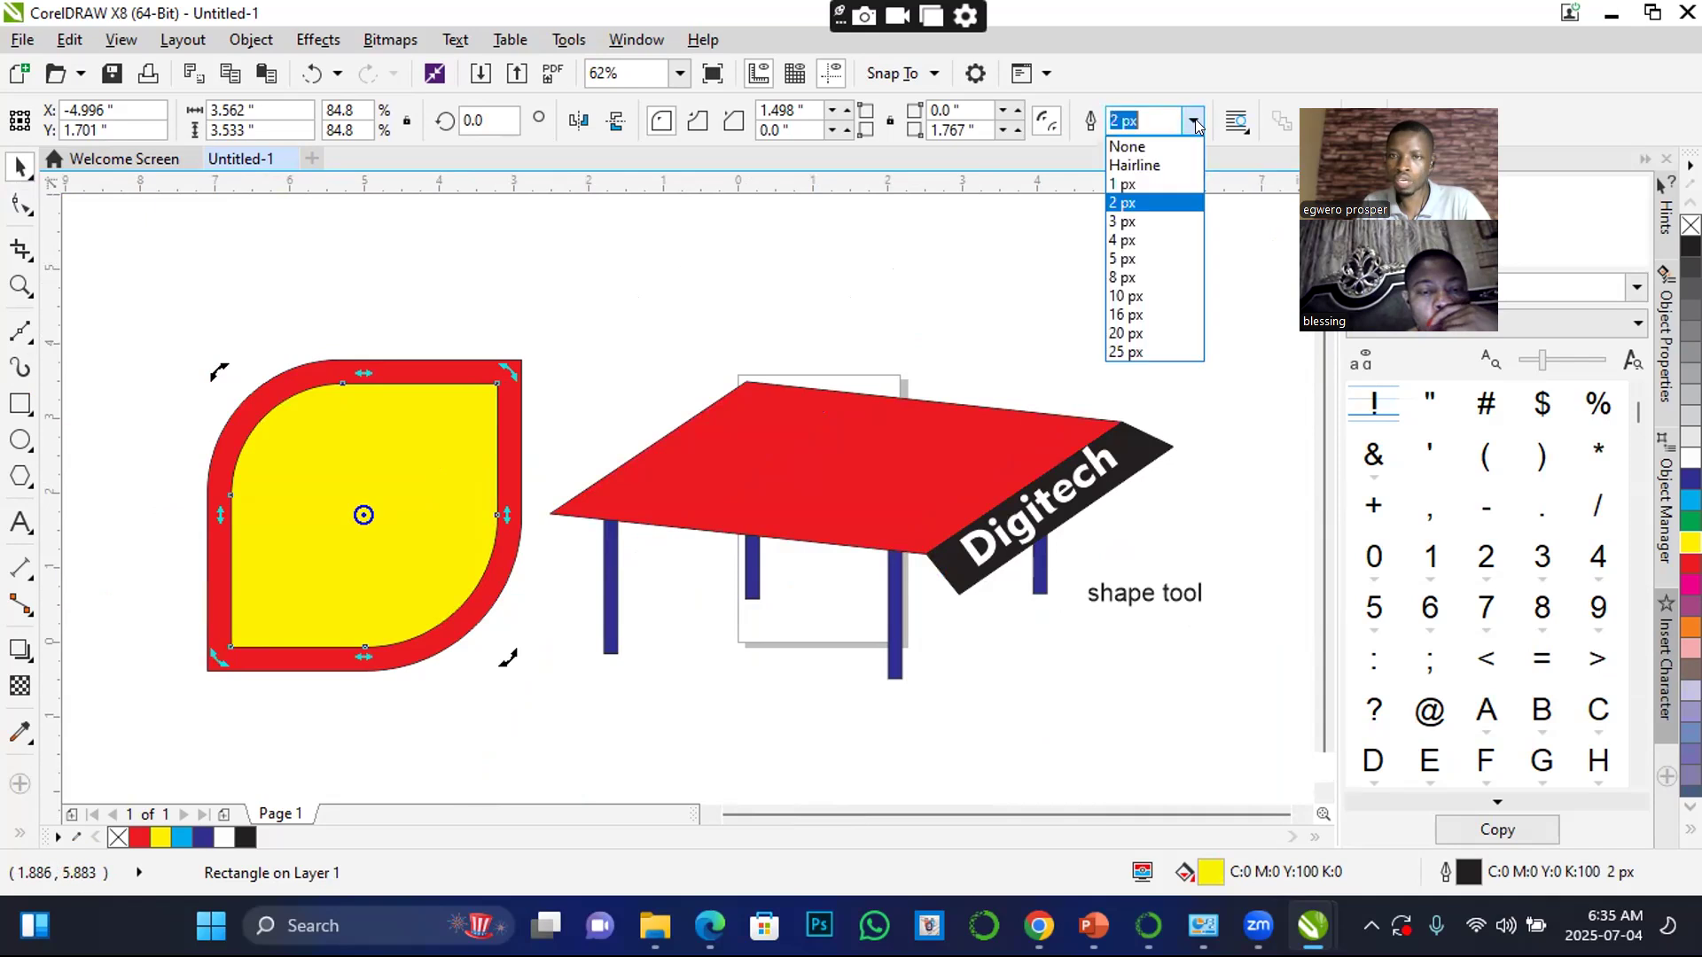
{"action": "left_click", "coordinate": [1126, 146]}
{"action": "left_click", "coordinate": [720, 305]}
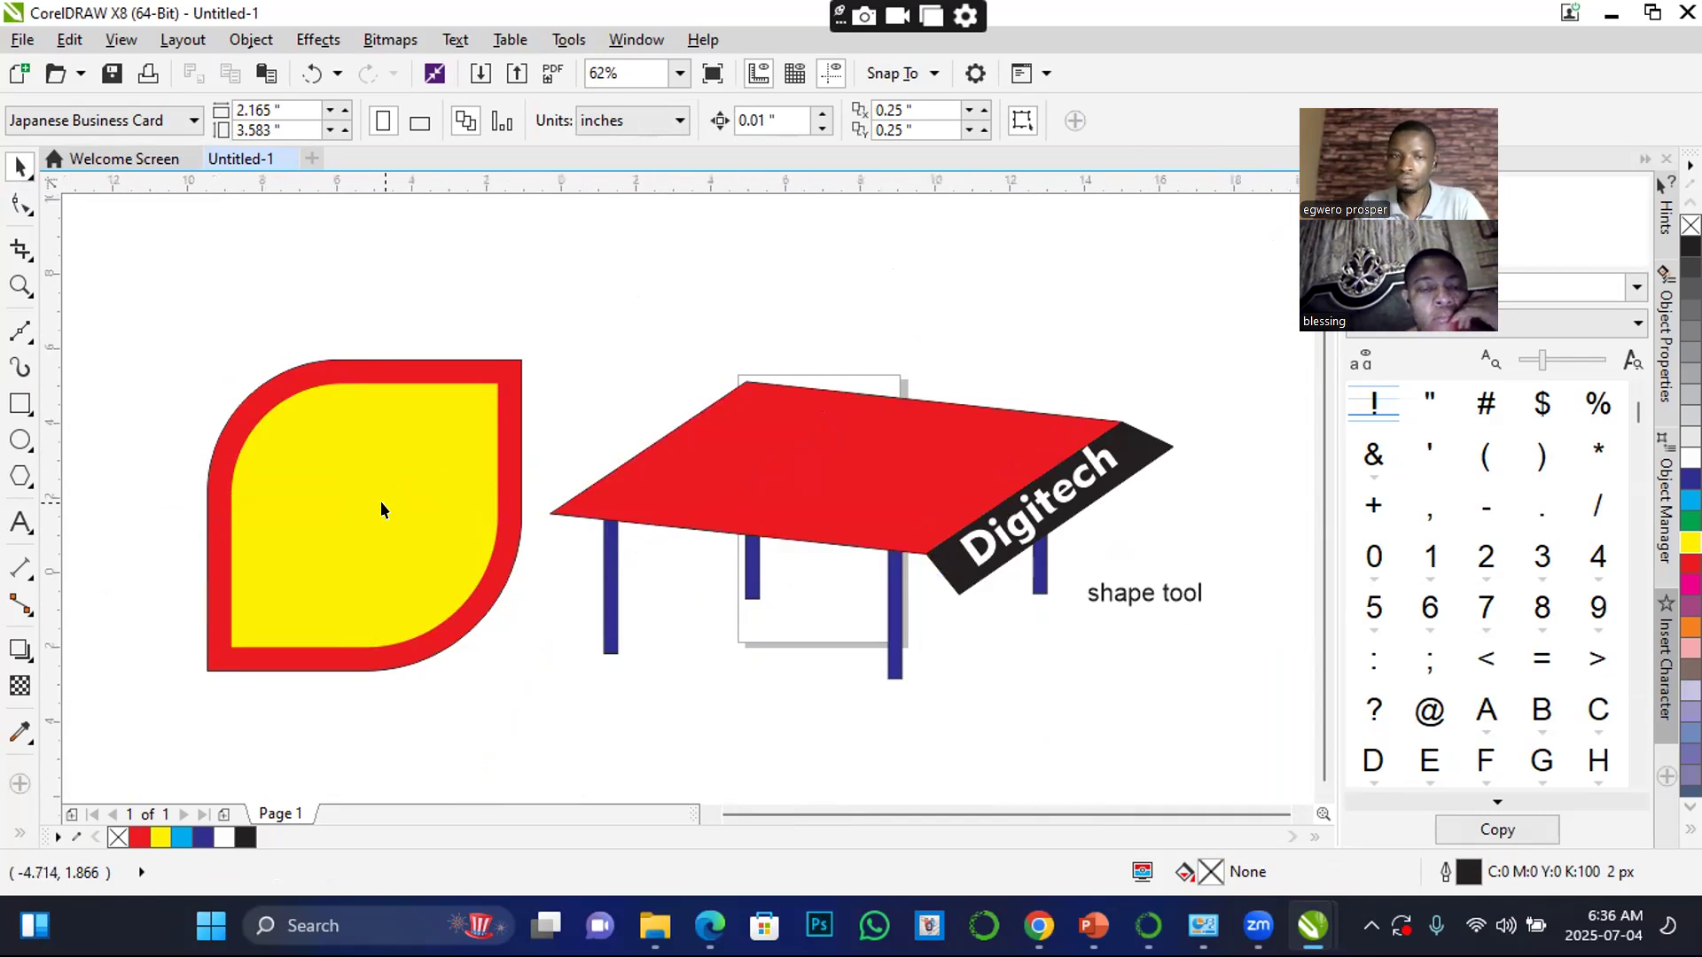
- Draw a rectangle about 7.767" by 8.5" to the right of the table and fill it red
{"action": "scroll", "coordinate": [380, 502], "scroll_direction": "down", "scroll_amount": 2}
{"action": "scroll", "coordinate": [369, 525], "scroll_direction": "up", "scroll_amount": 1}
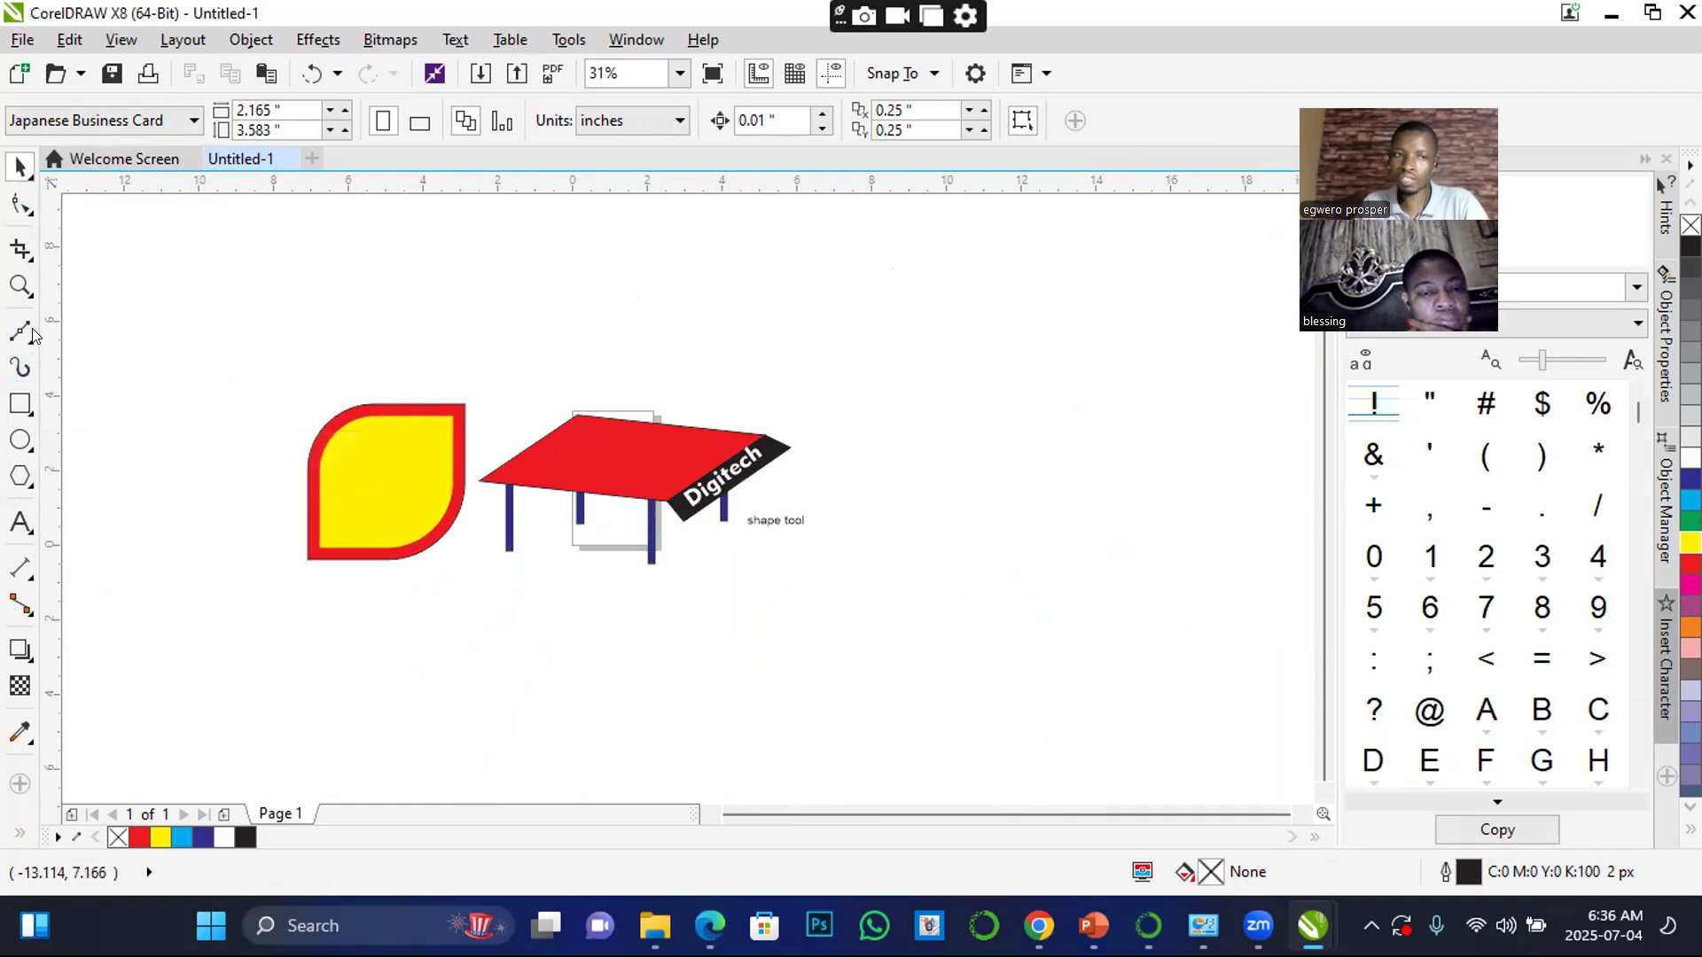
{"action": "left_click", "coordinate": [22, 406]}
{"action": "left_click_drag", "start_coordinate": [985, 308], "coordinate": [1274, 624]}
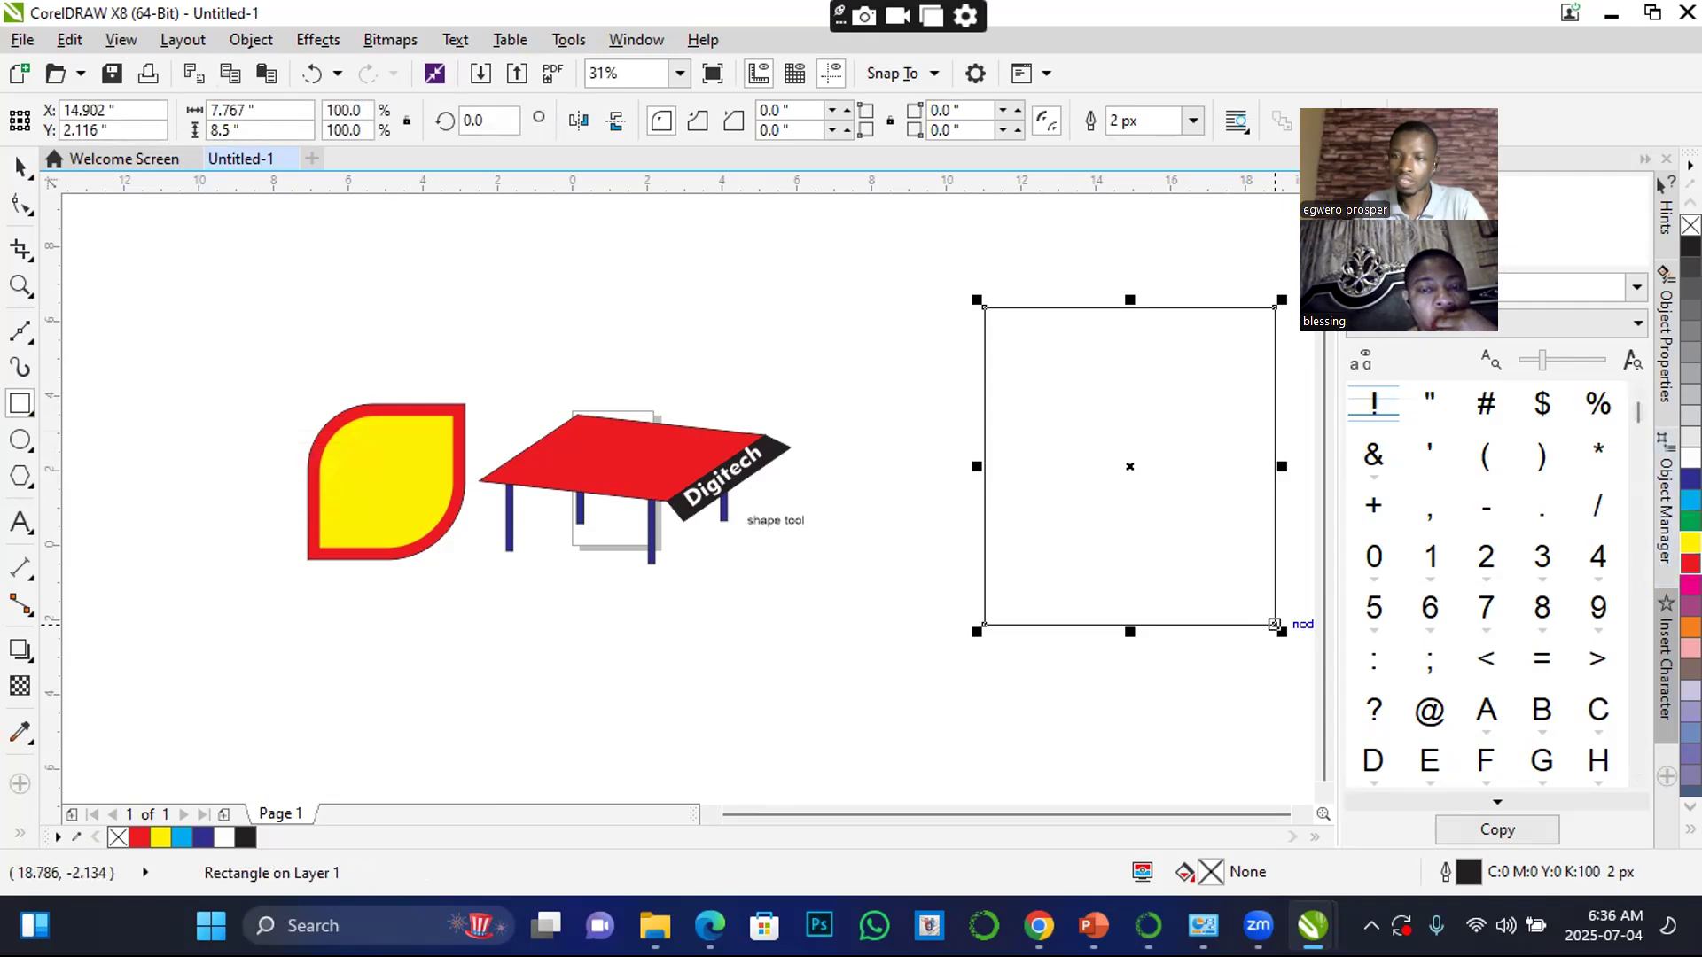
{"action": "left_click", "coordinate": [1690, 564]}
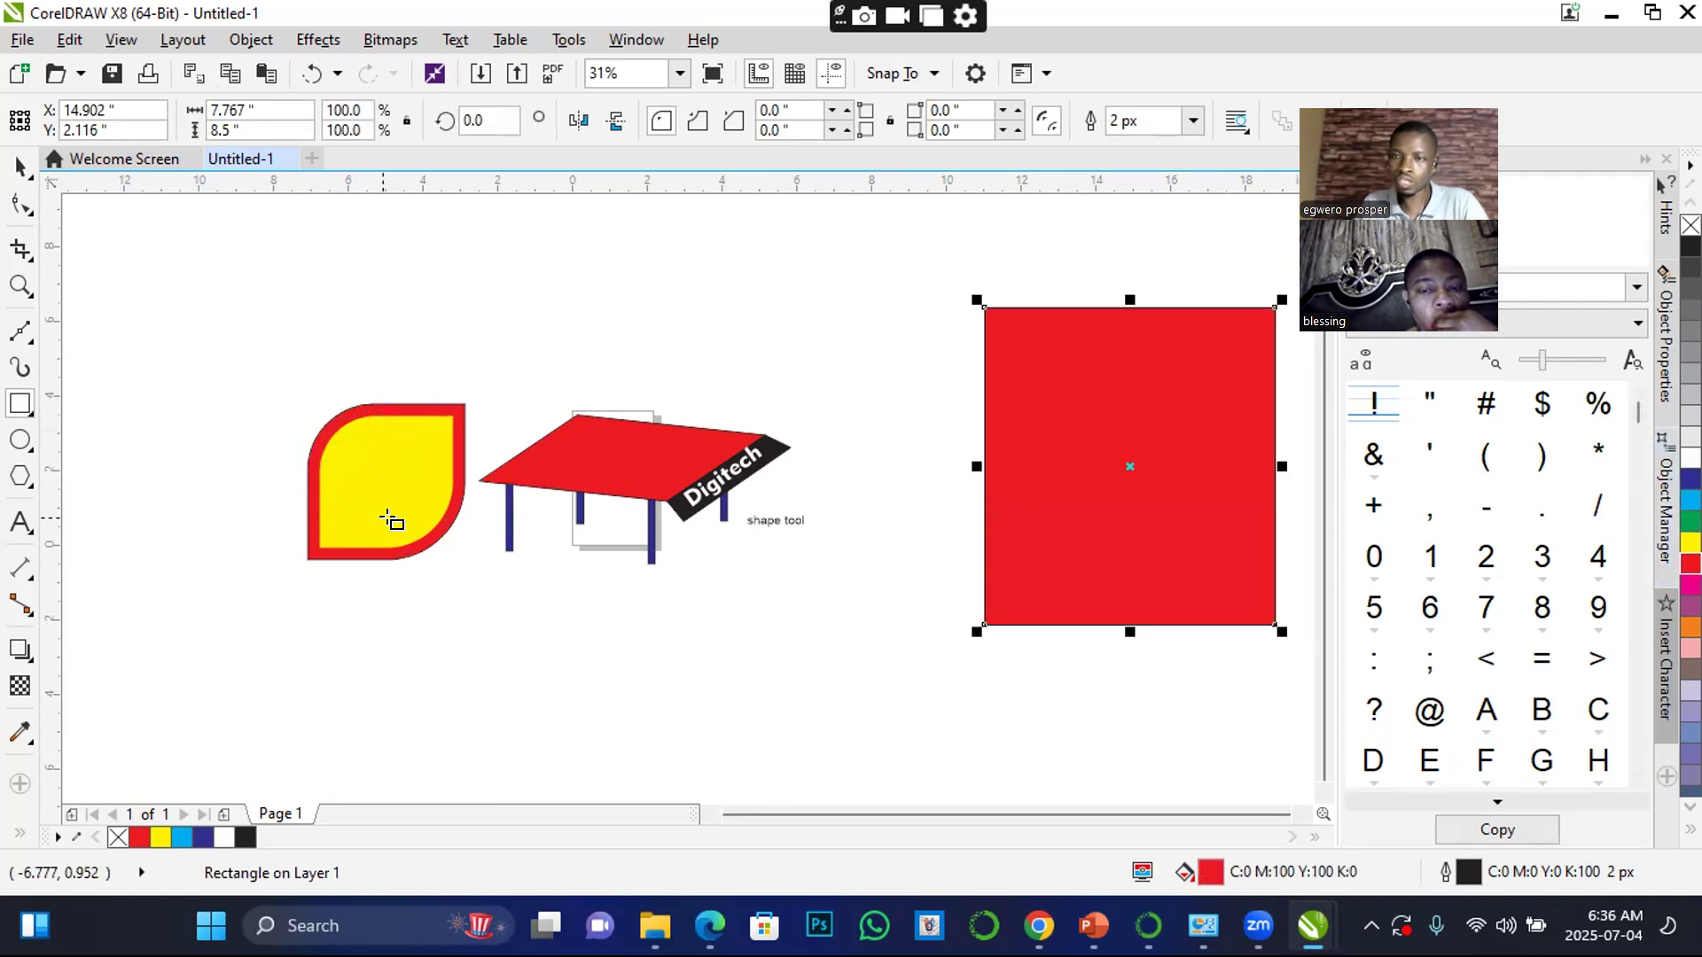
- Move the large red rectangle beside the table's right side, to about X 10.836", Y 2.516", and select the yellow shape
{"action": "left_click", "coordinate": [21, 167]}
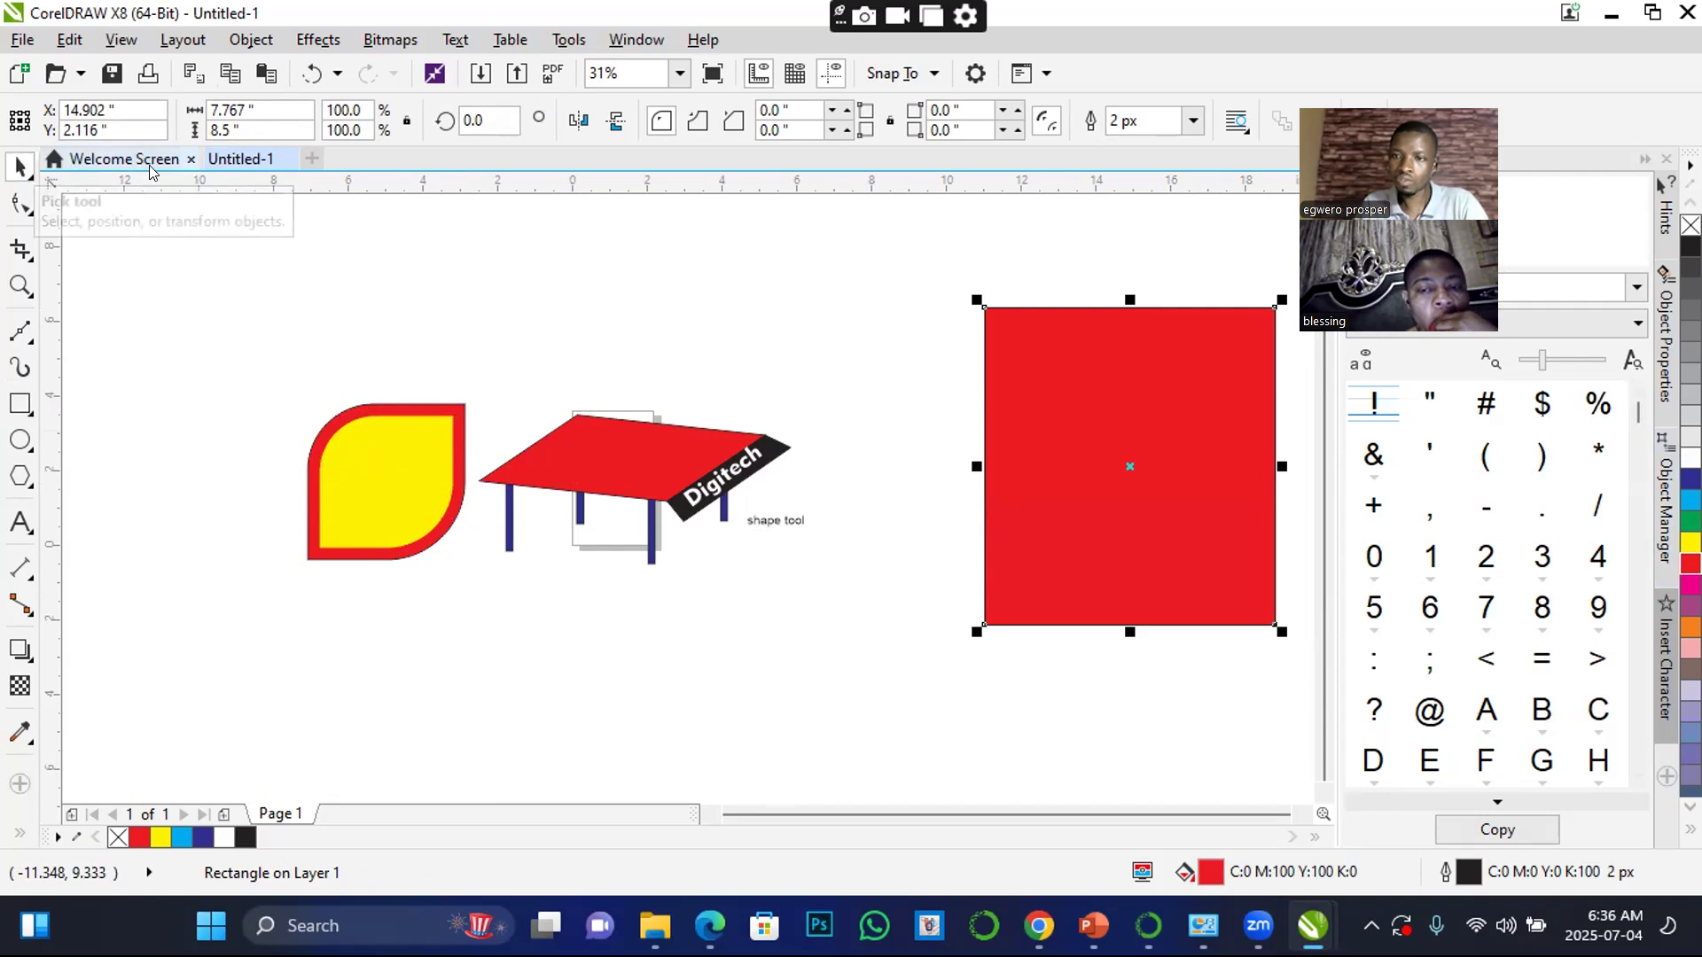
{"action": "left_click_drag", "start_coordinate": [1151, 451], "coordinate": [650, 451]}
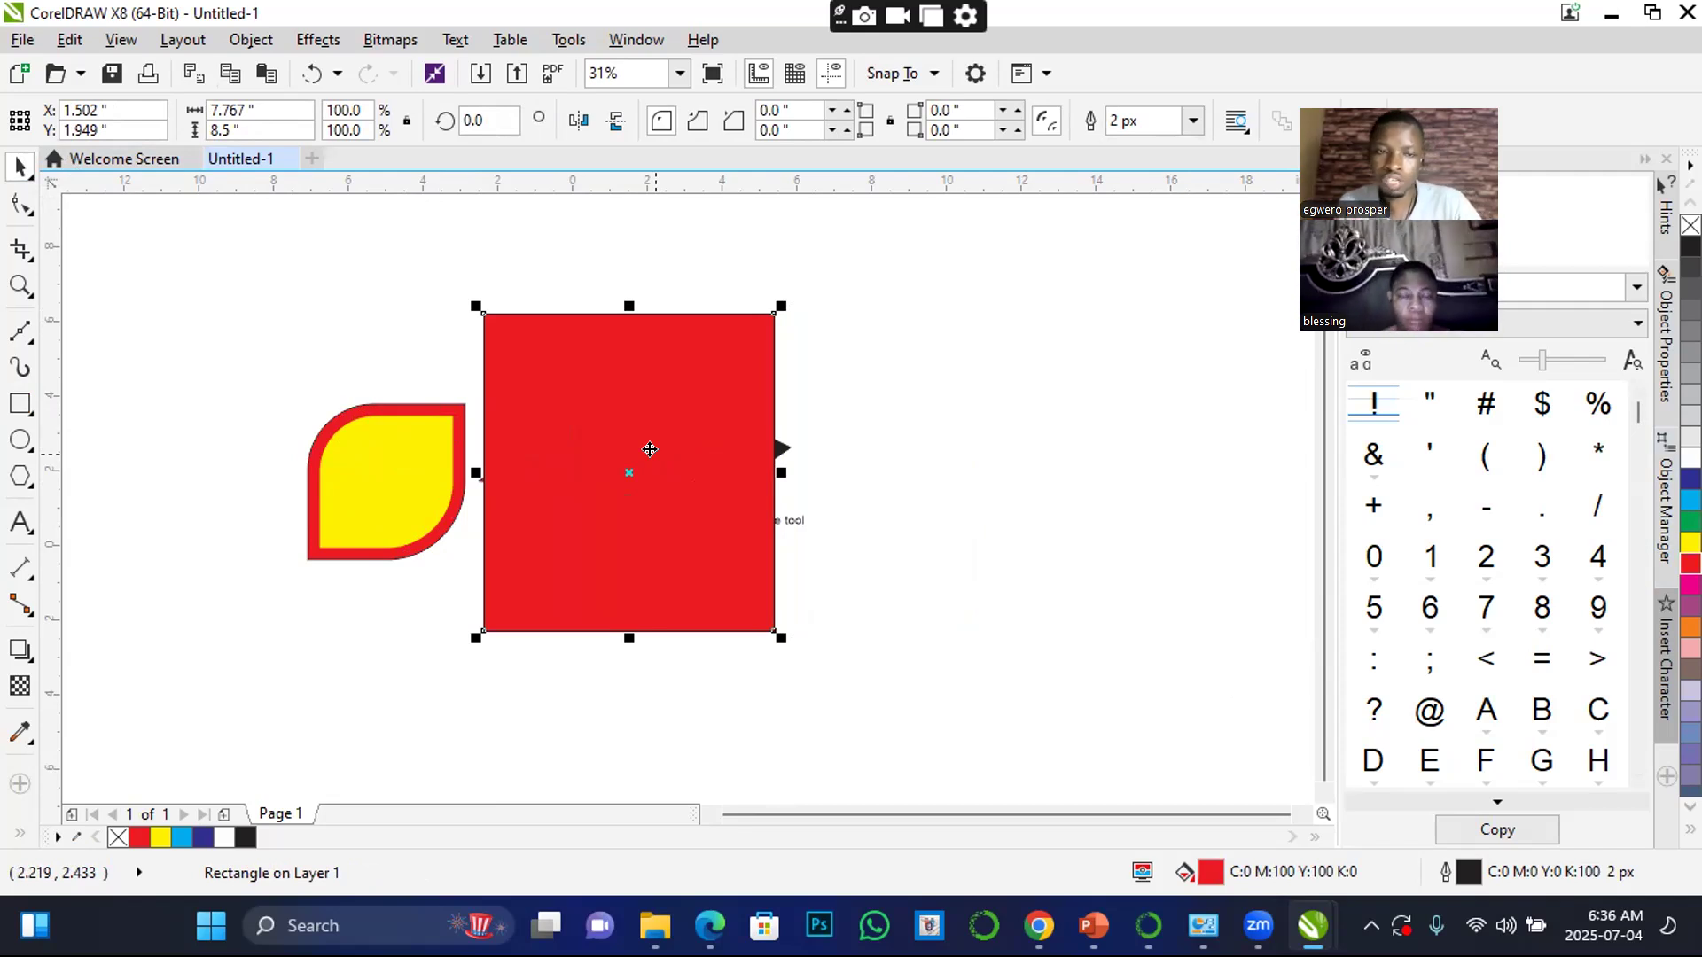
{"action": "mouse_move", "coordinate": [638, 404]}
{"action": "left_mouse_down"}
{"action": "mouse_move", "coordinate": [965, 384]}
{"action": "mouse_move", "coordinate": [956, 371]}
{"action": "left_mouse_up"}
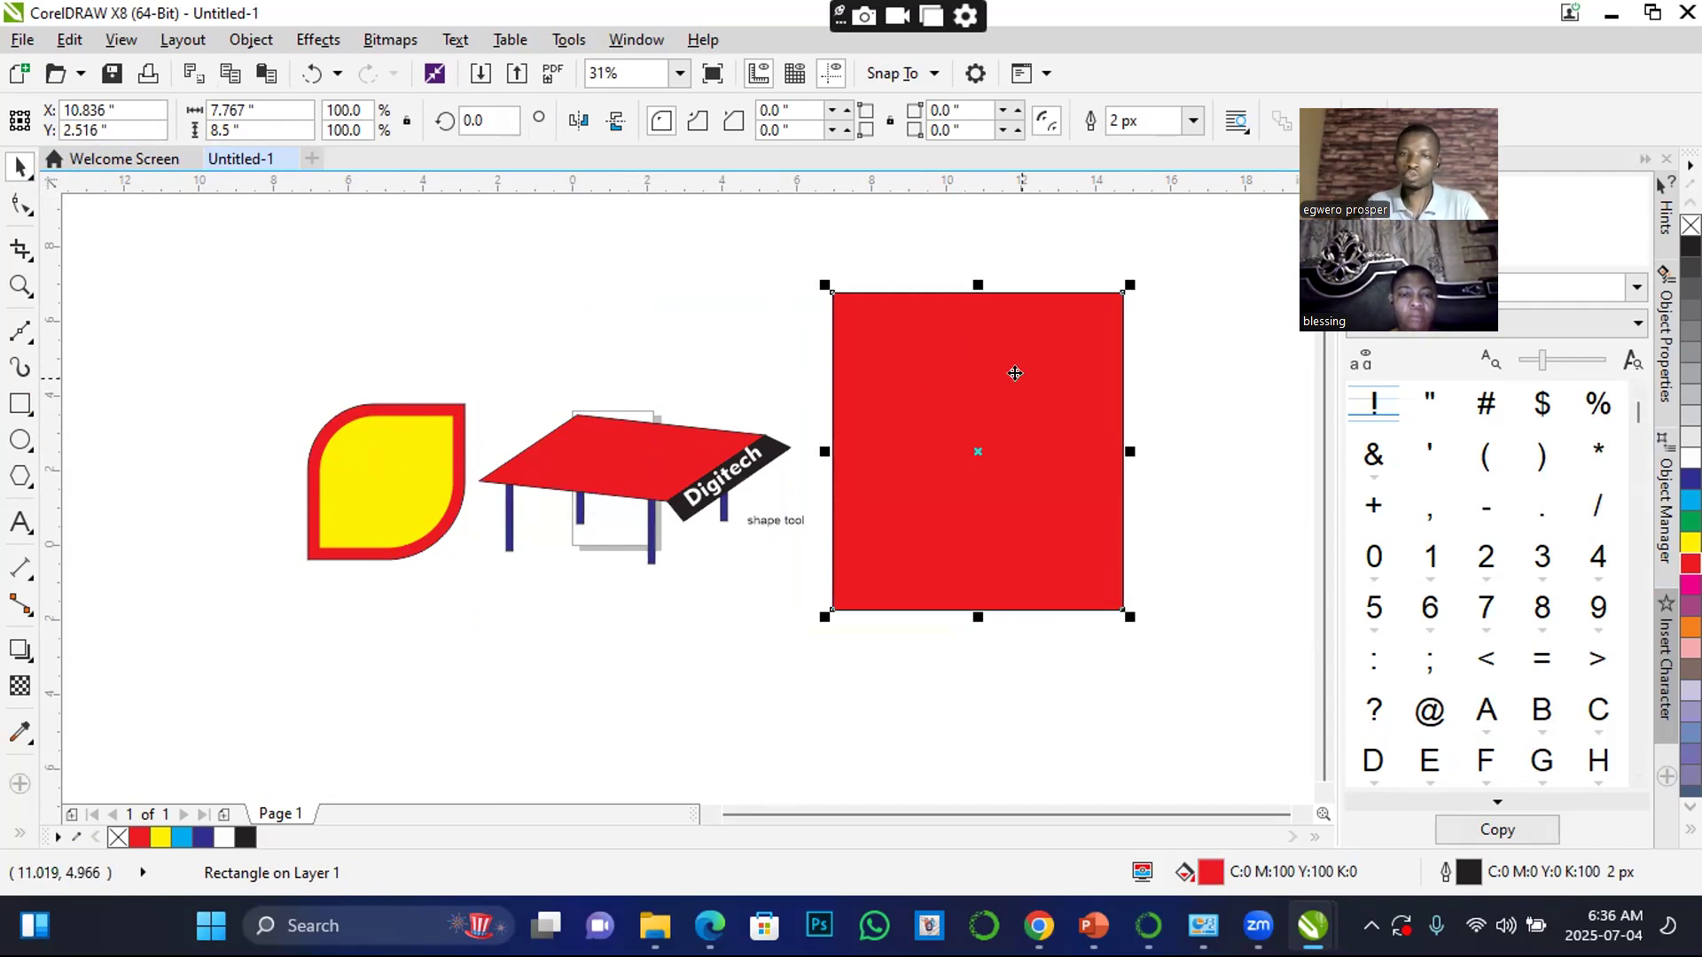
{"action": "left_click", "coordinate": [390, 489]}
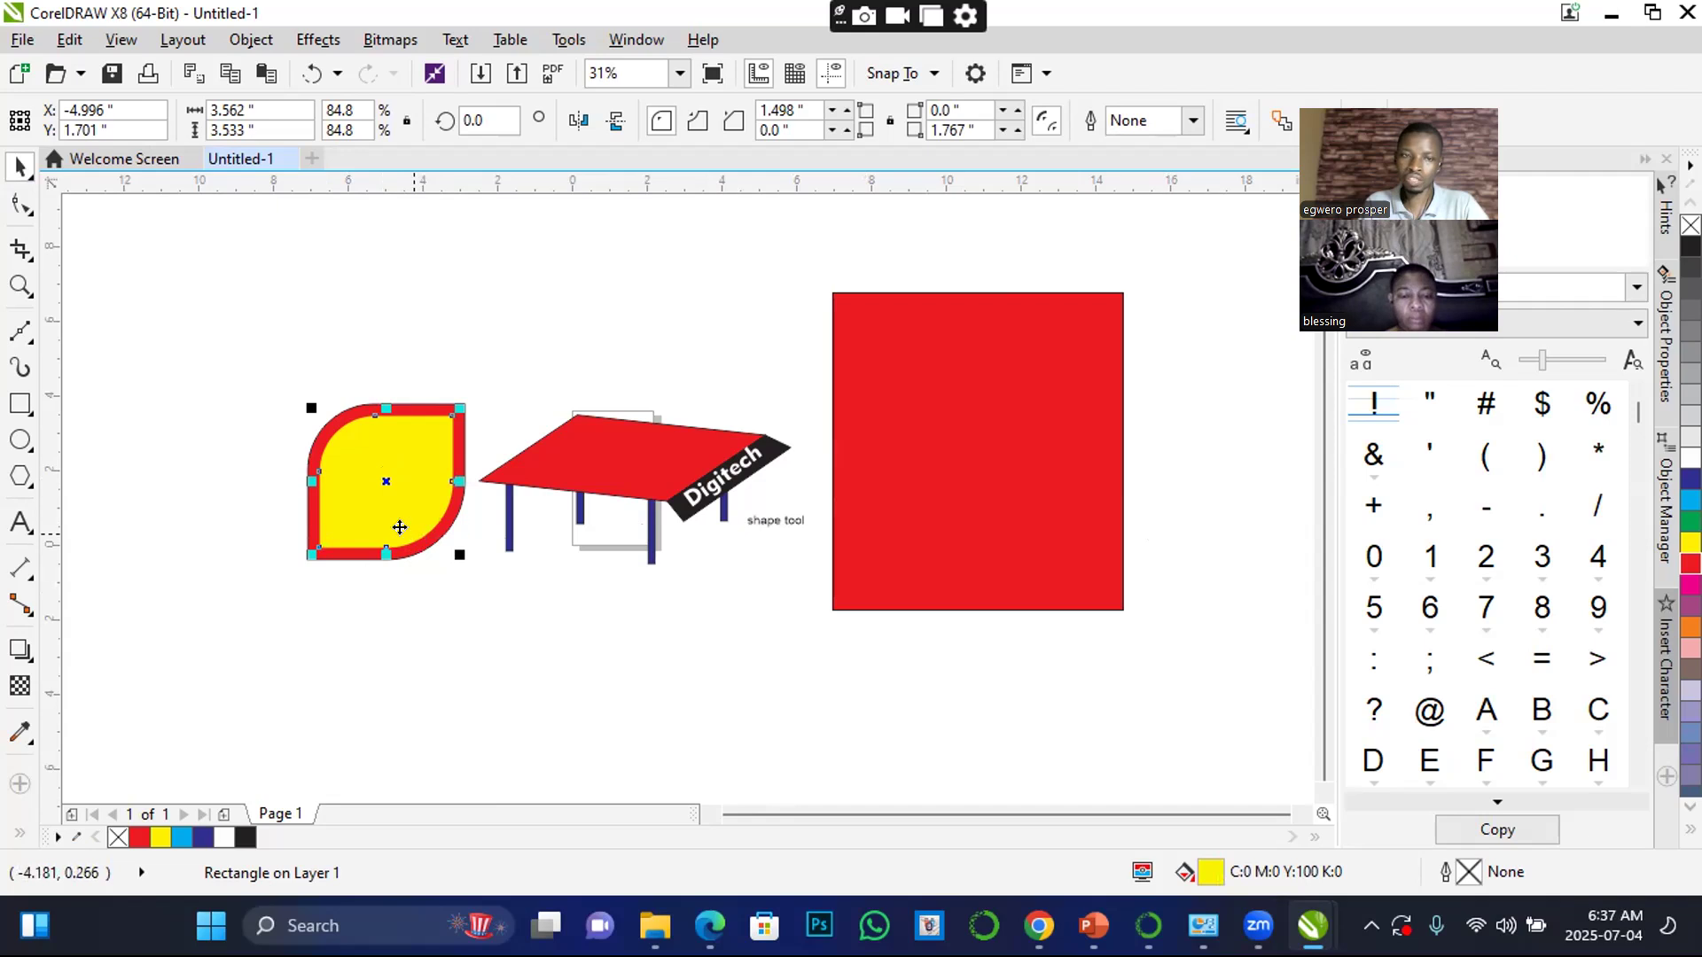
{"action": "left_click", "coordinate": [231, 428]}
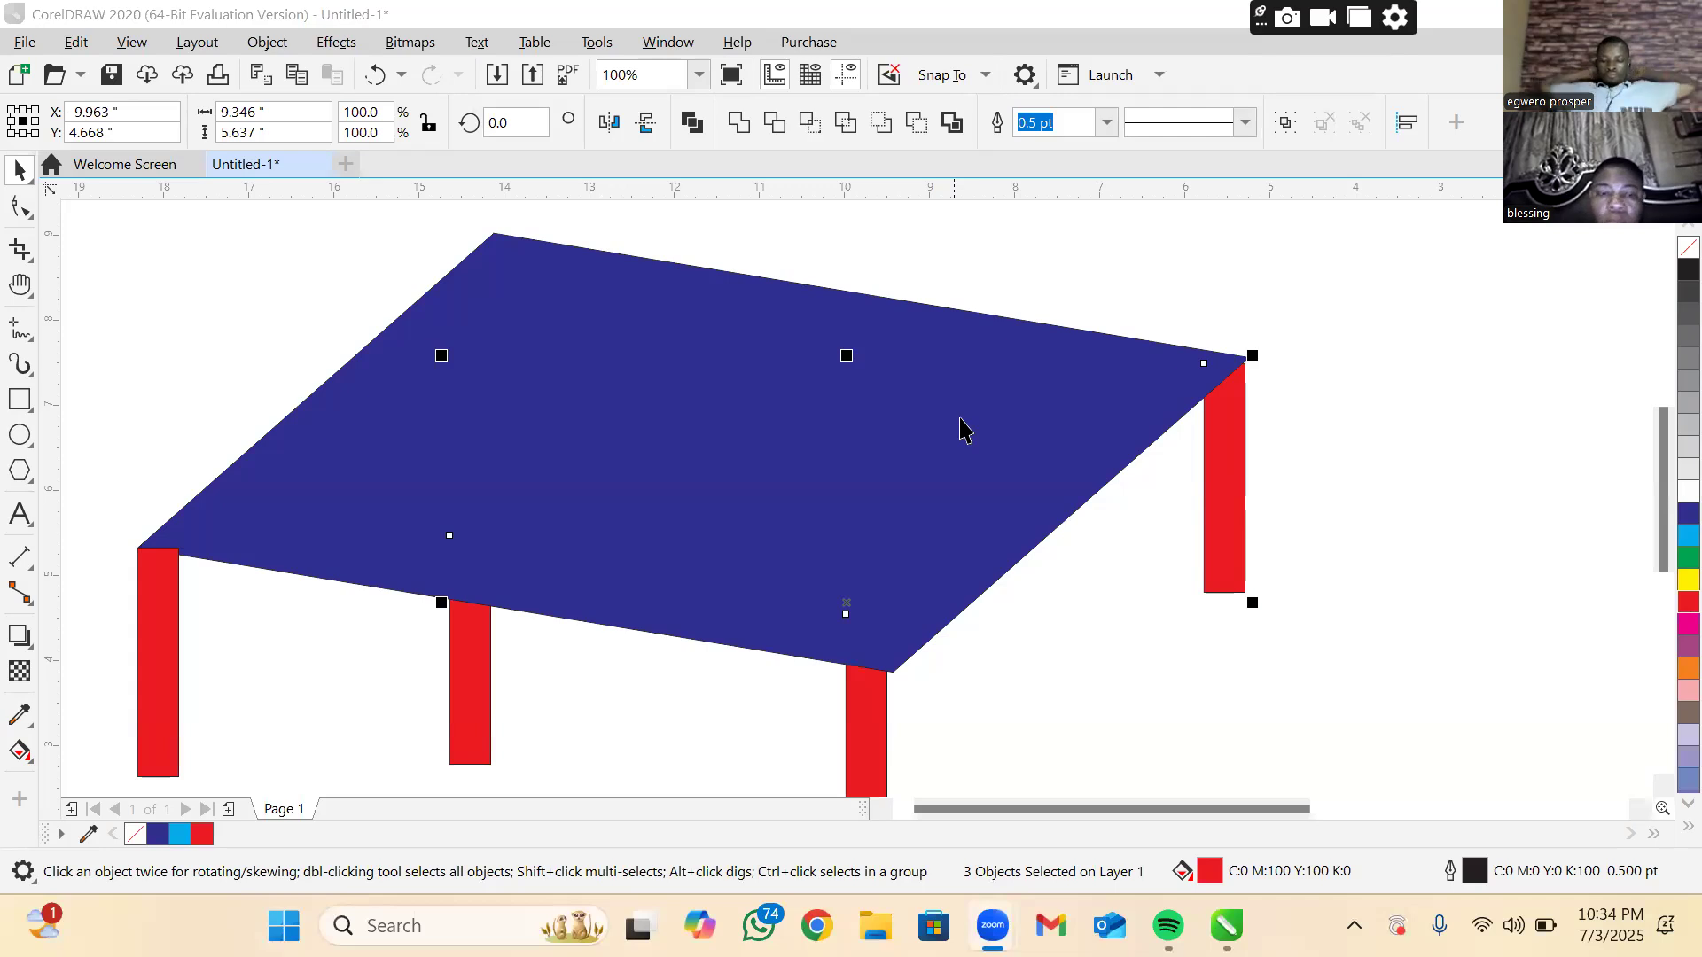
- Delete the blue tabletop and all four red legs of the old table in the CorelDRAW 2020 drawing
{"action": "key", "text": "Delete"}
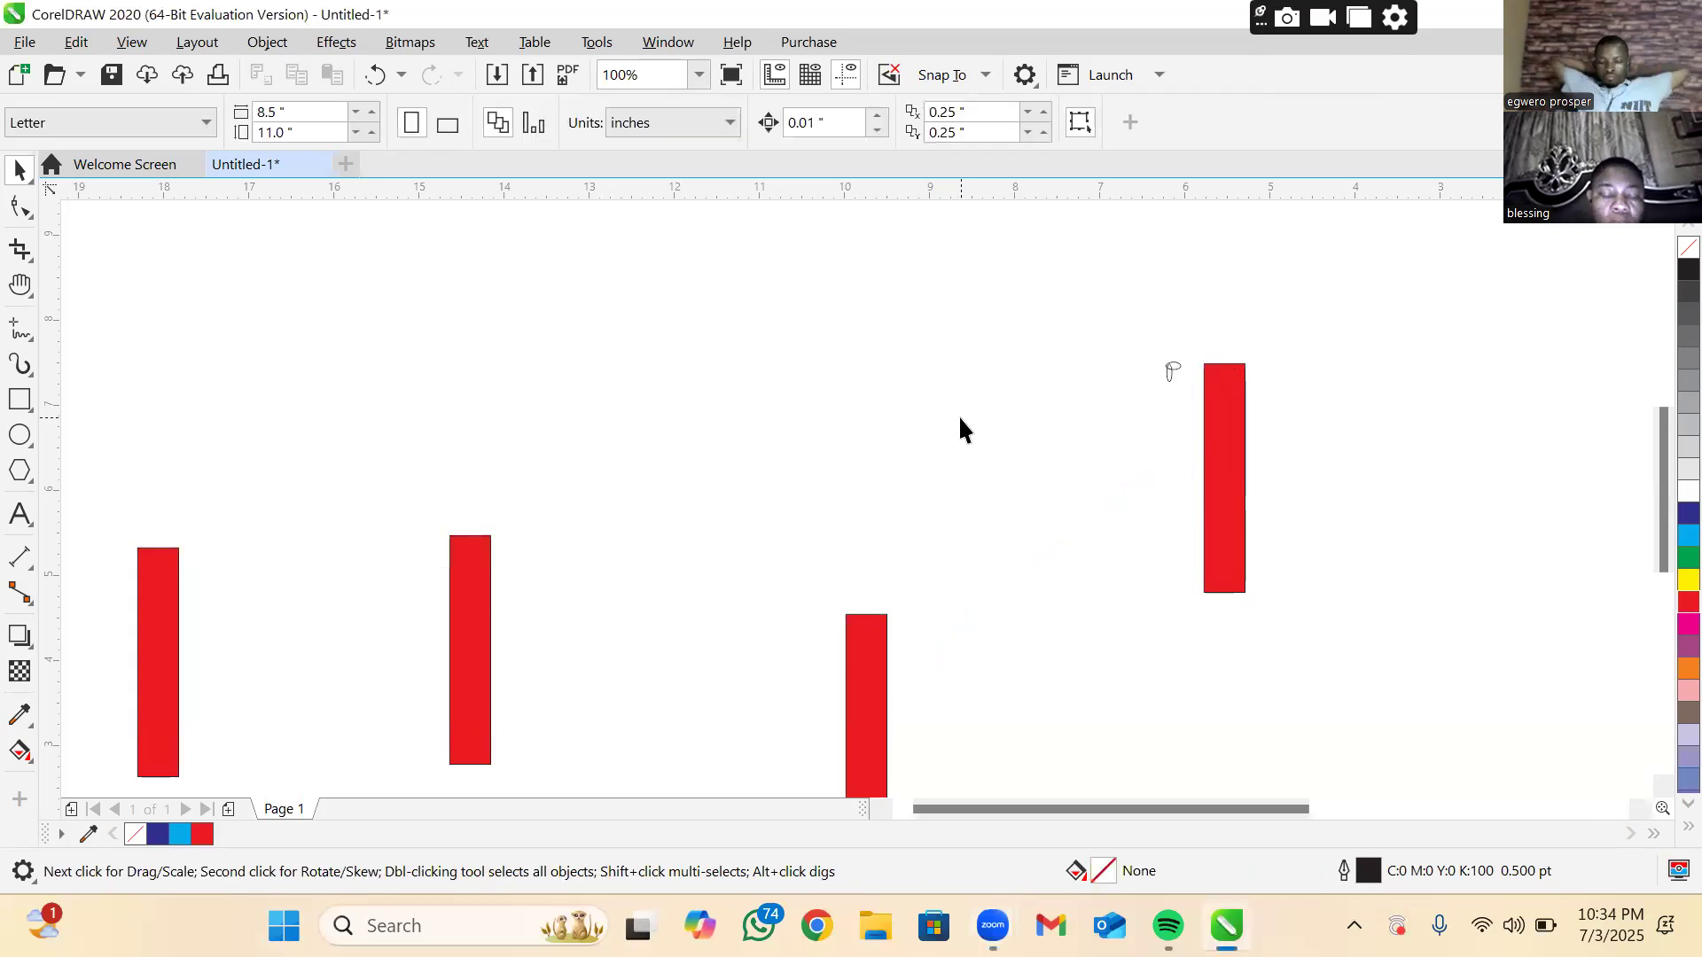
{"action": "left_click", "coordinate": [160, 626]}
{"action": "left_click", "coordinate": [160, 634]}
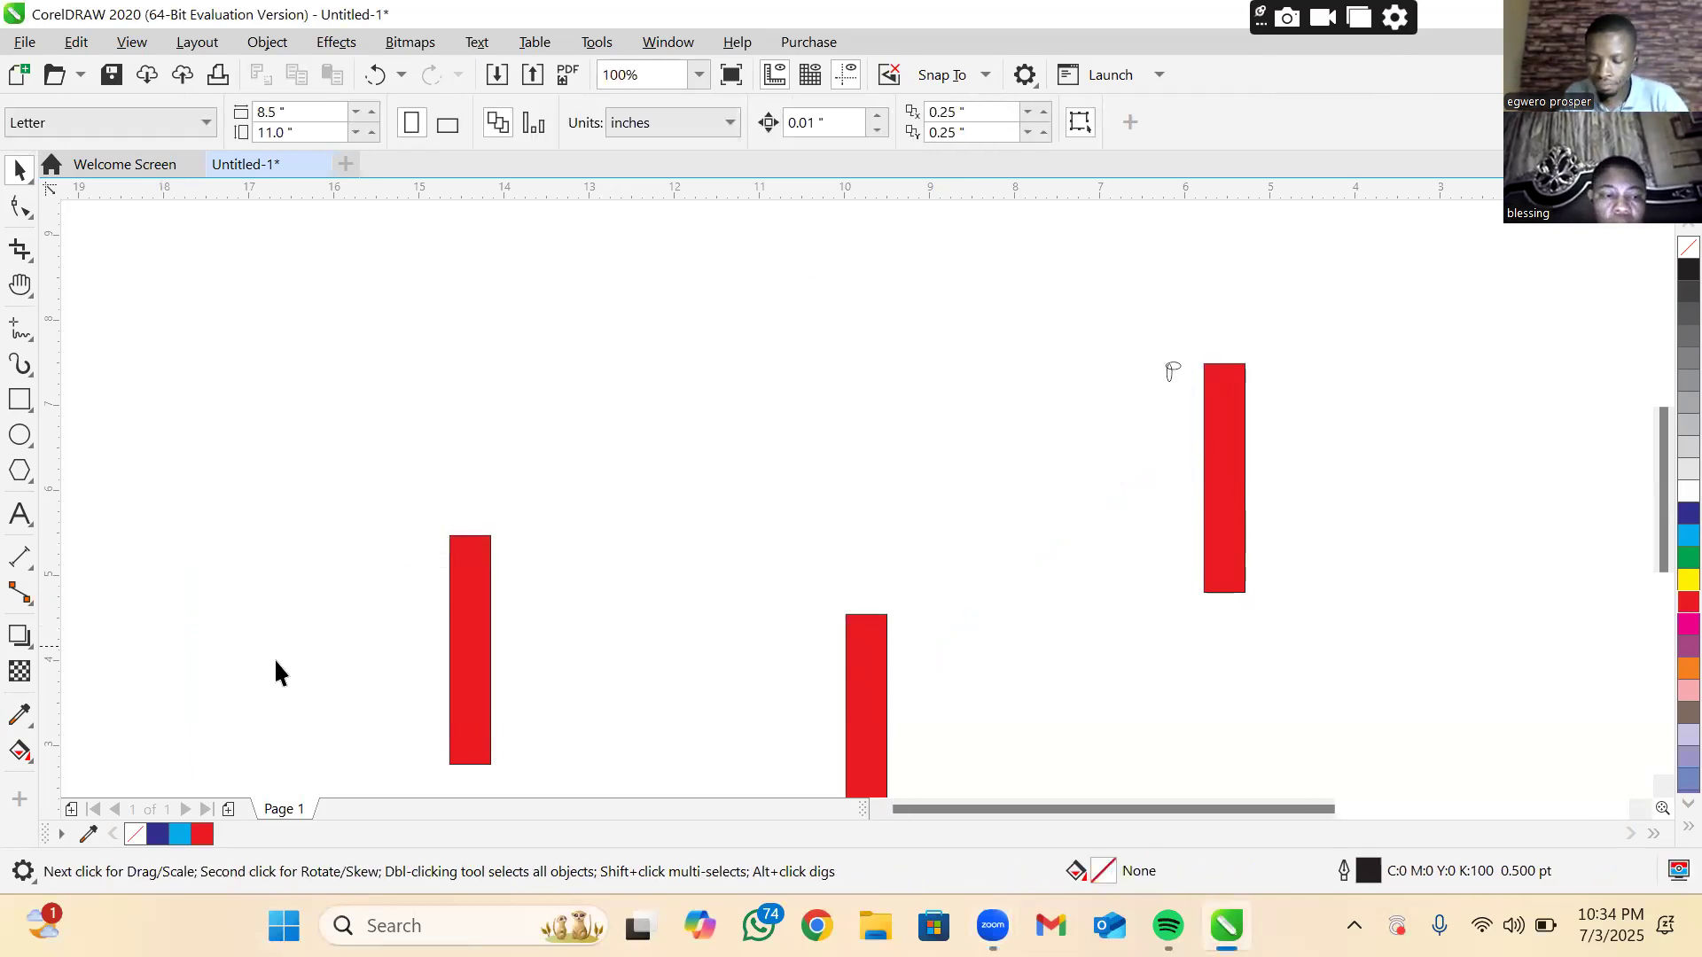
{"action": "left_click", "coordinate": [475, 641]}
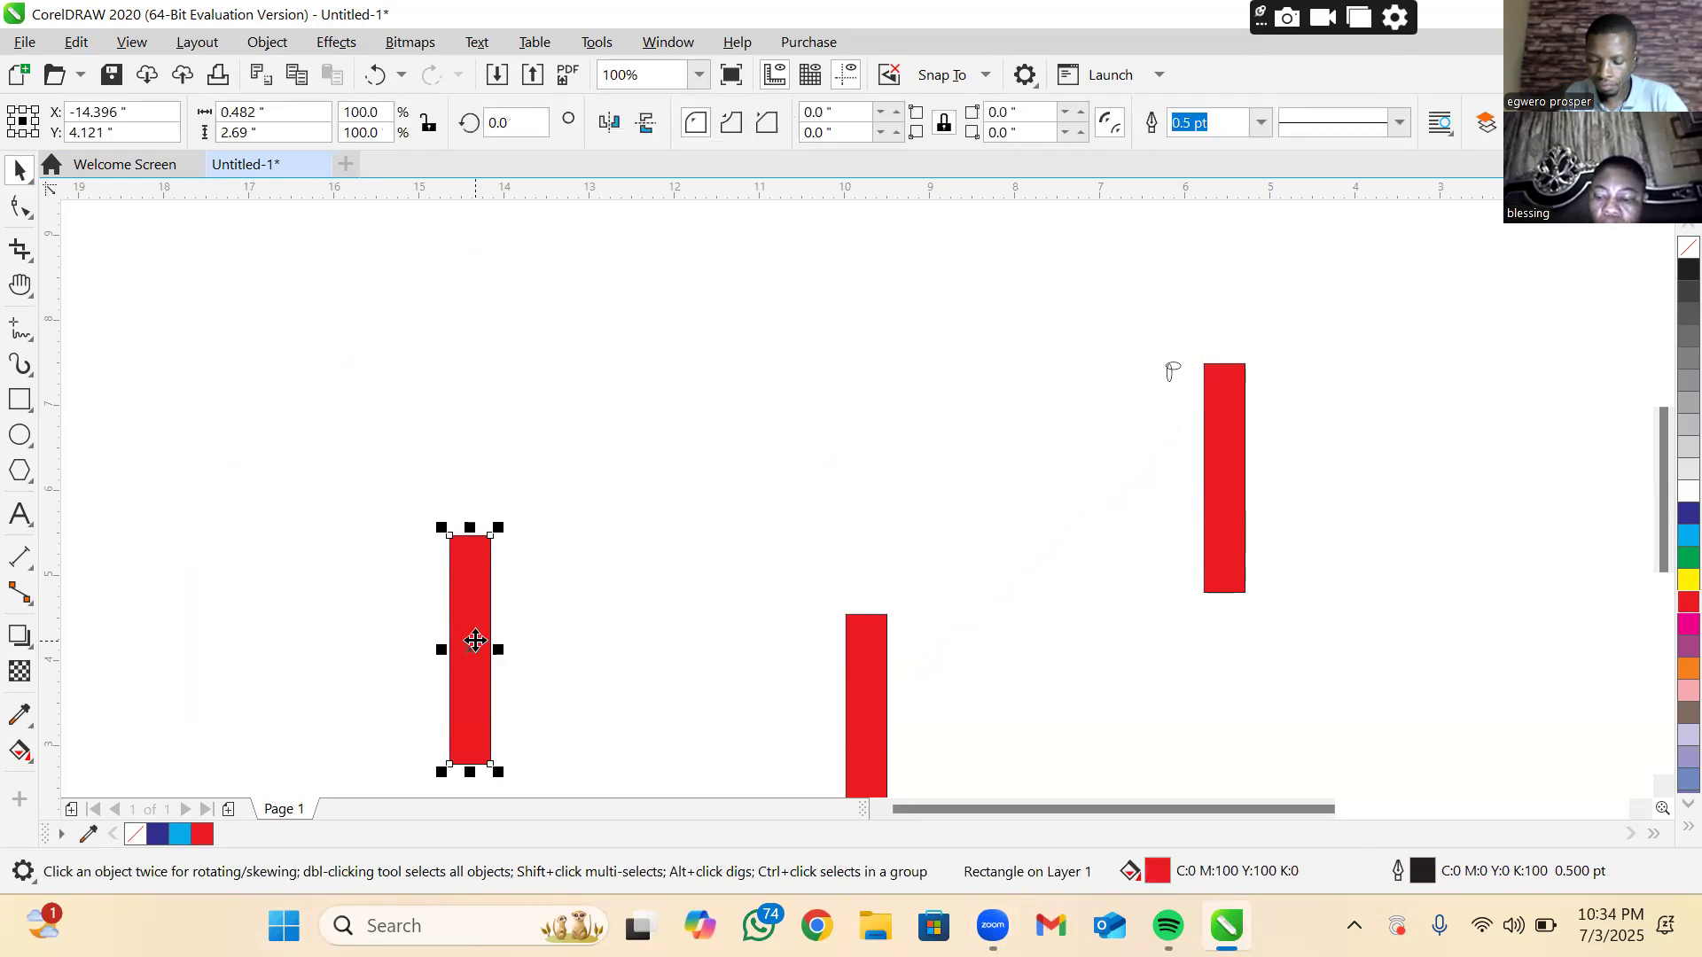
{"action": "key", "text": "Delete"}
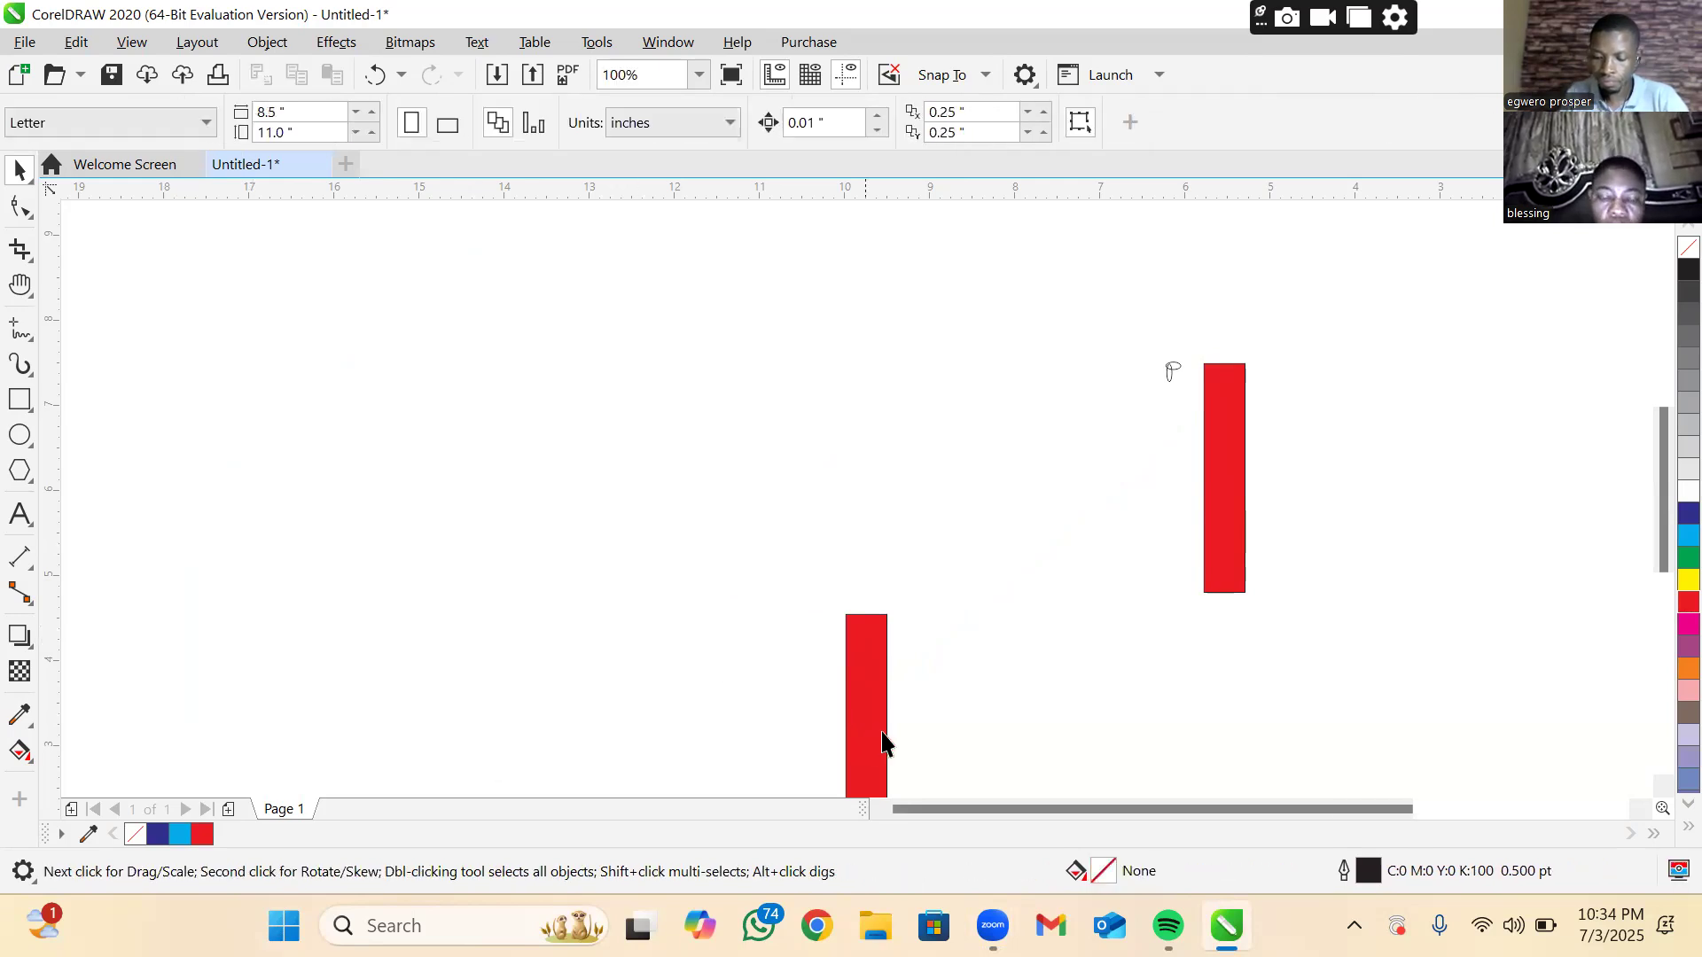
{"action": "left_click", "coordinate": [881, 732]}
{"action": "left_click", "coordinate": [881, 731]}
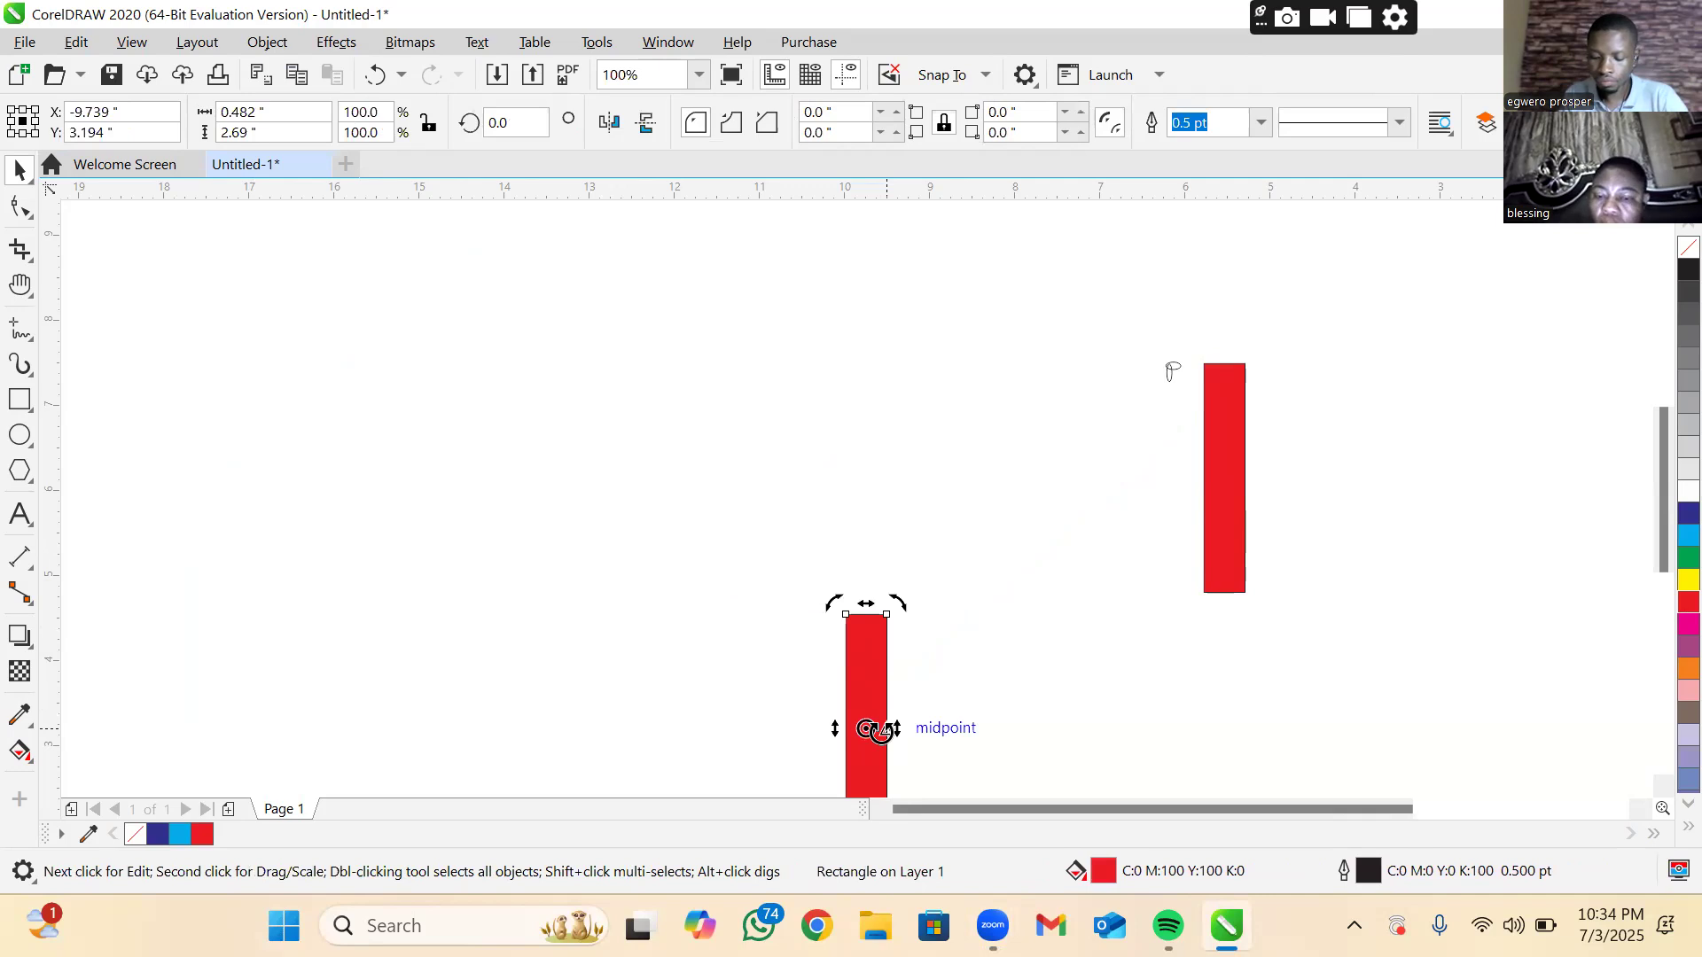
{"action": "left_click", "coordinate": [882, 731]}
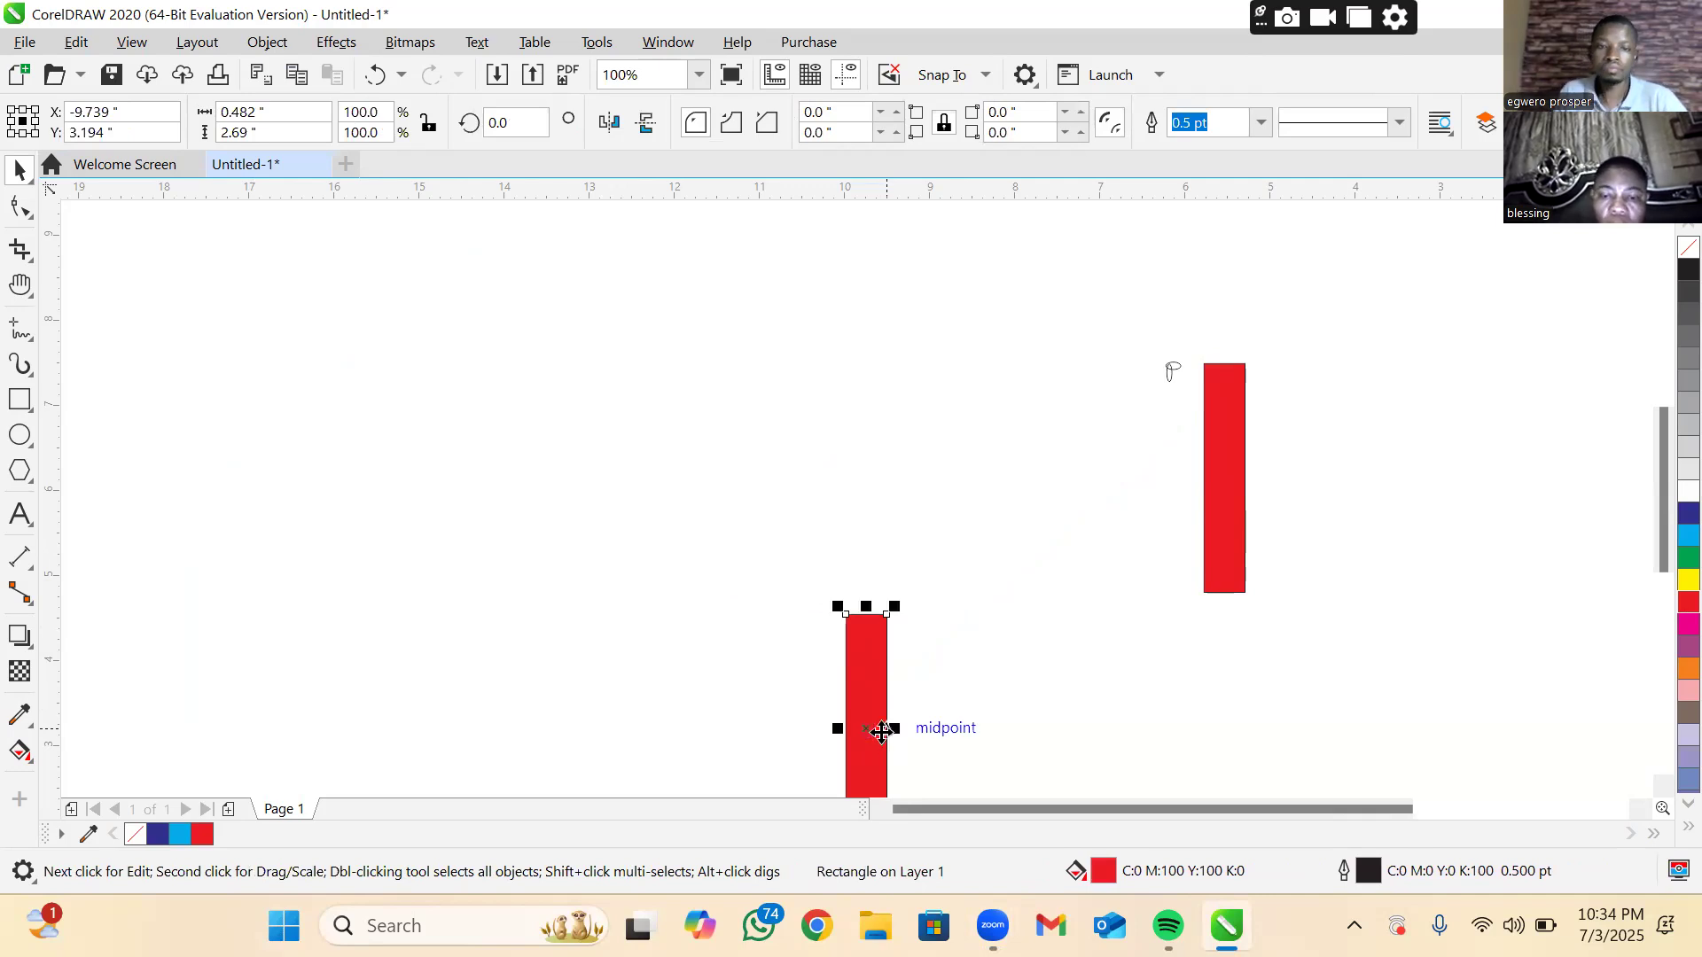
{"action": "key", "text": "Delete"}
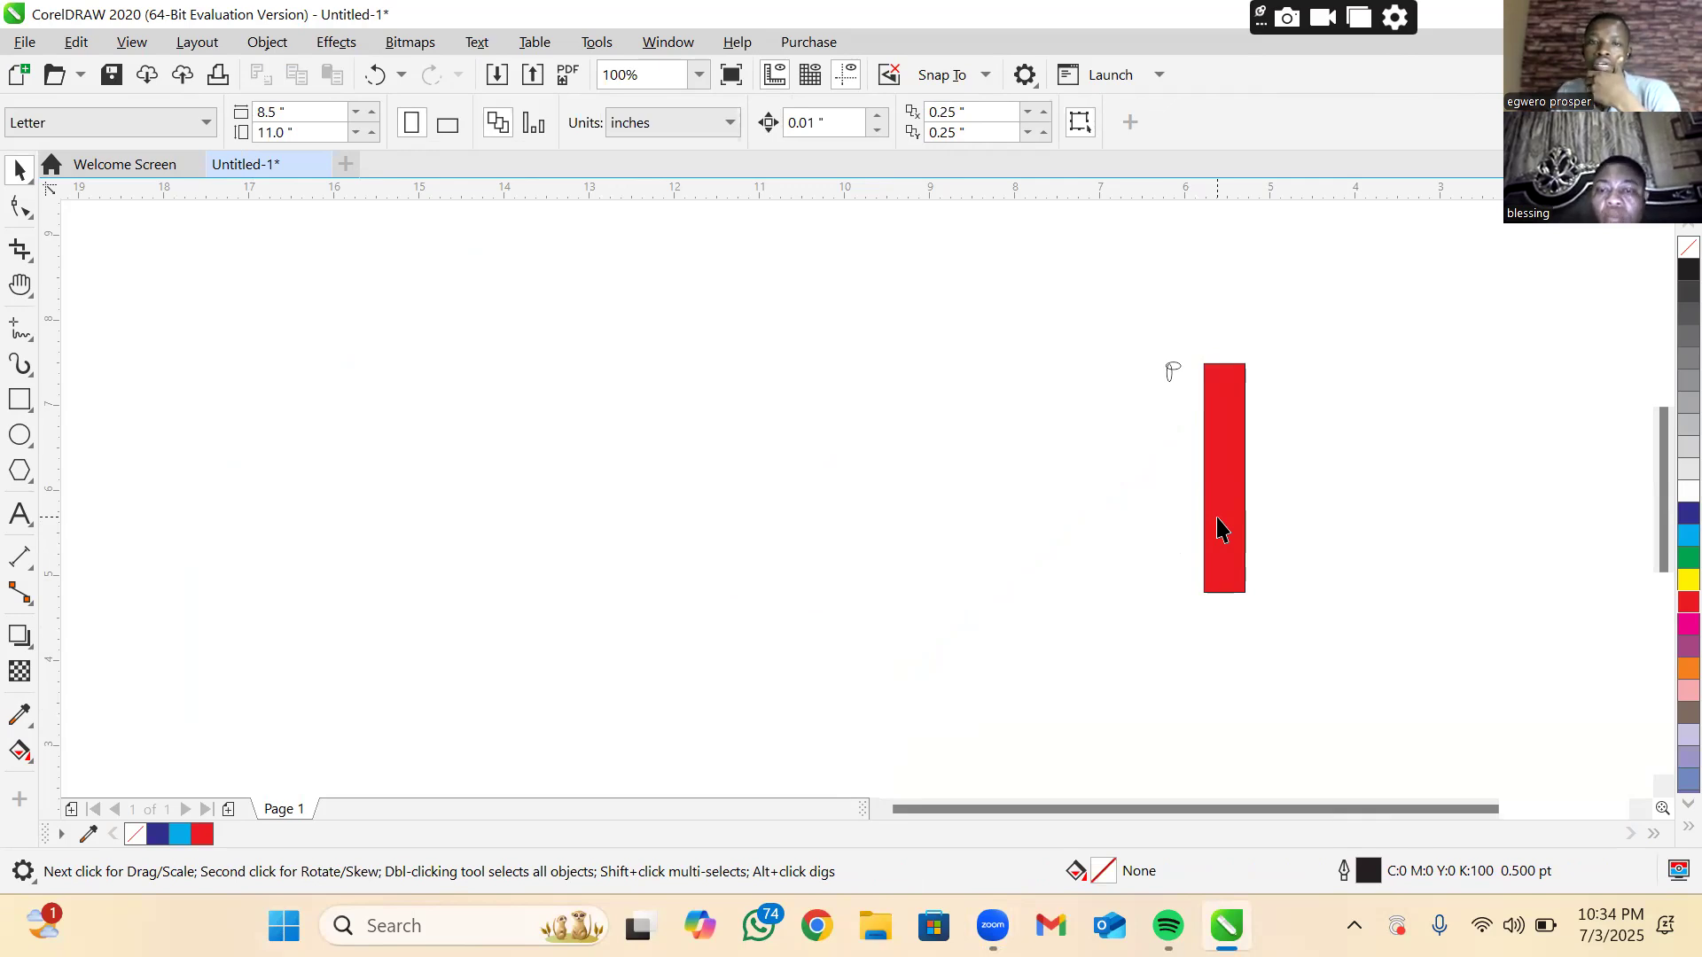
{"action": "left_click", "coordinate": [1219, 529]}
{"action": "key", "text": "Delete"}
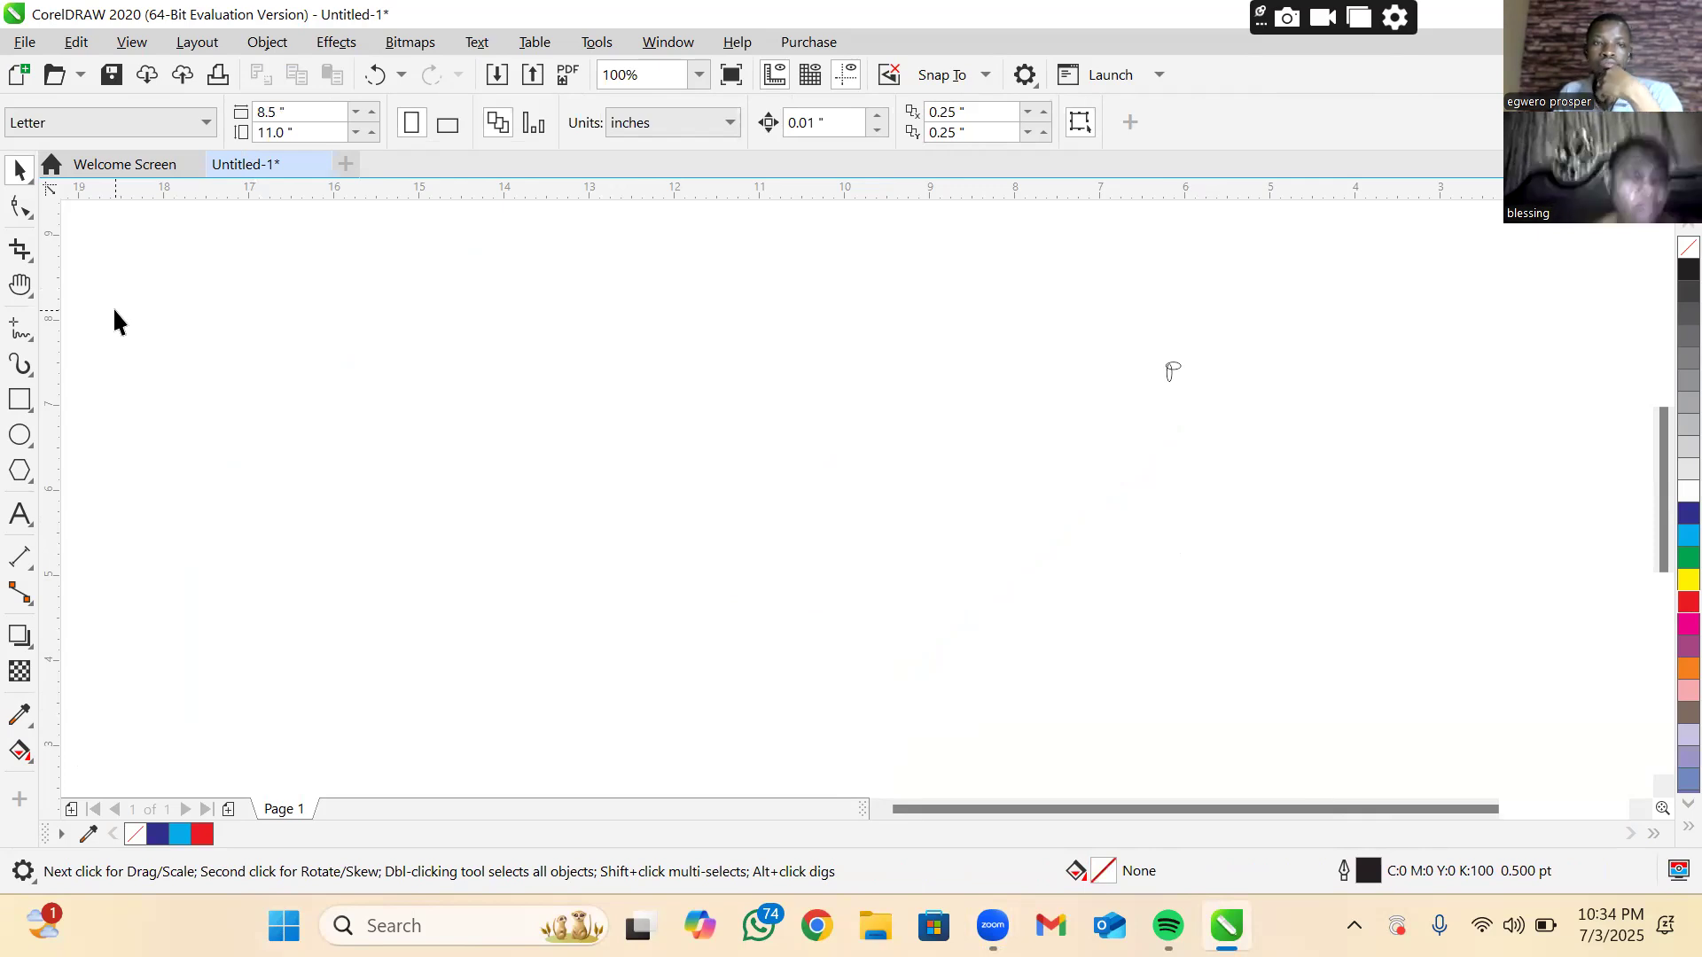
- Draw a rectangle about 4.135" by 3.313" in the cleared table area and fill it red
{"action": "left_click", "coordinate": [27, 414]}
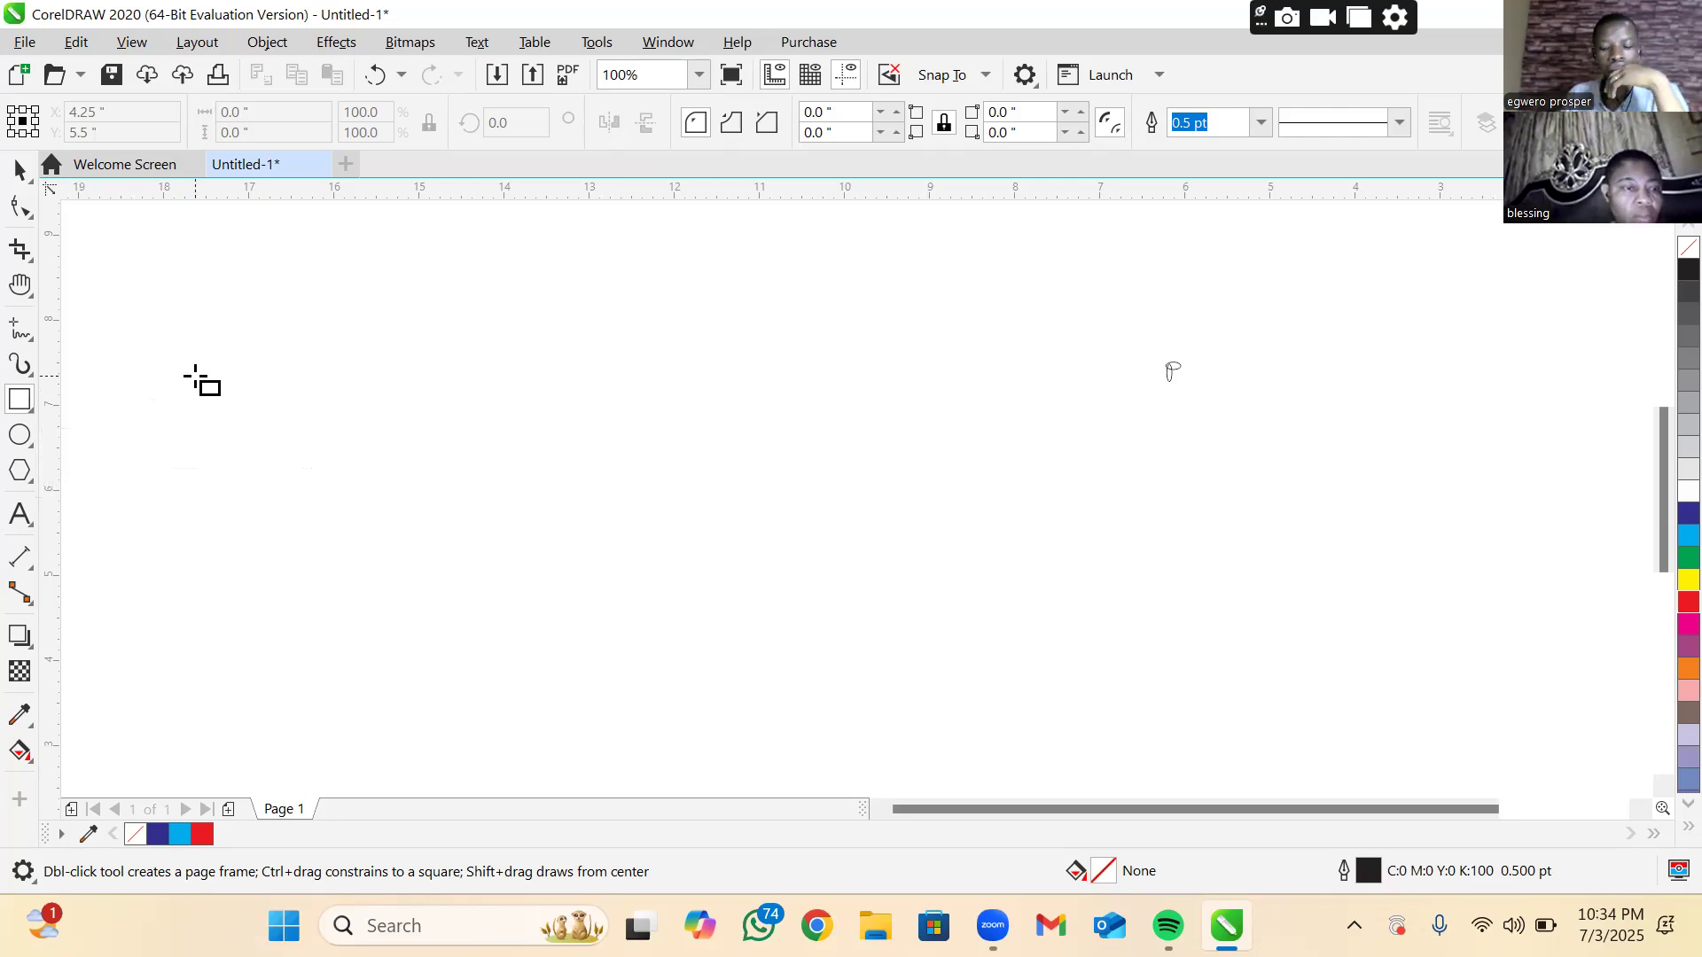
{"action": "left_click_drag", "start_coordinate": [264, 388], "coordinate": [615, 671]}
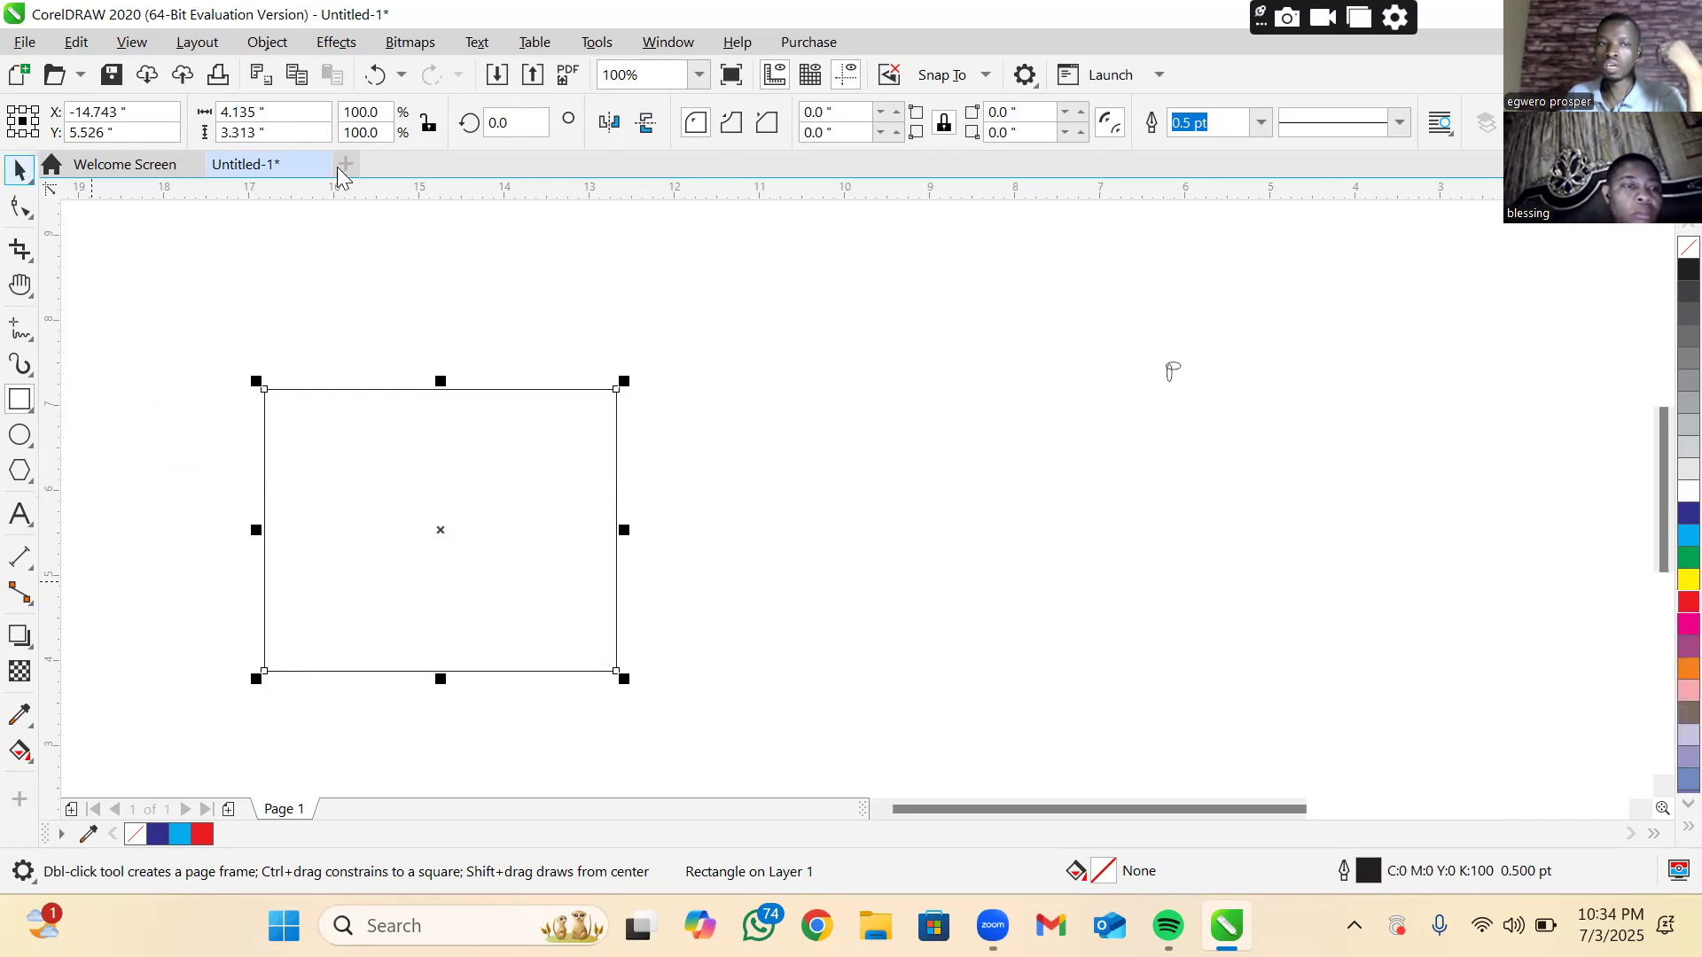
{"action": "left_click", "coordinate": [20, 168]}
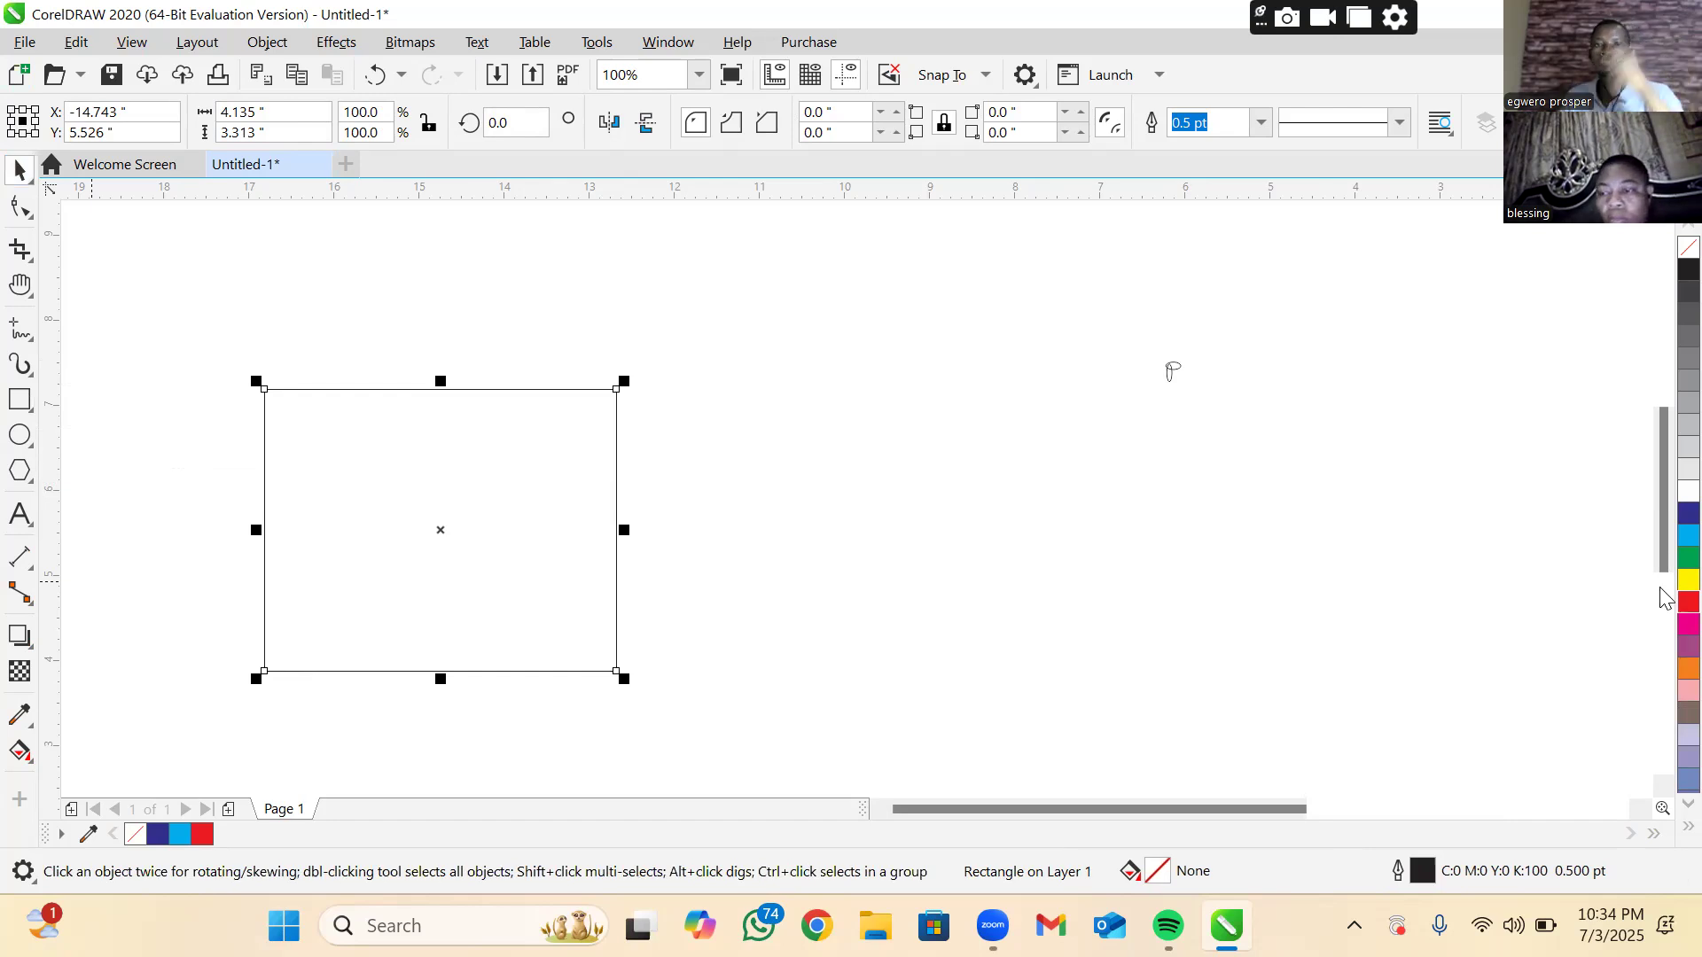
{"action": "left_click", "coordinate": [1688, 603]}
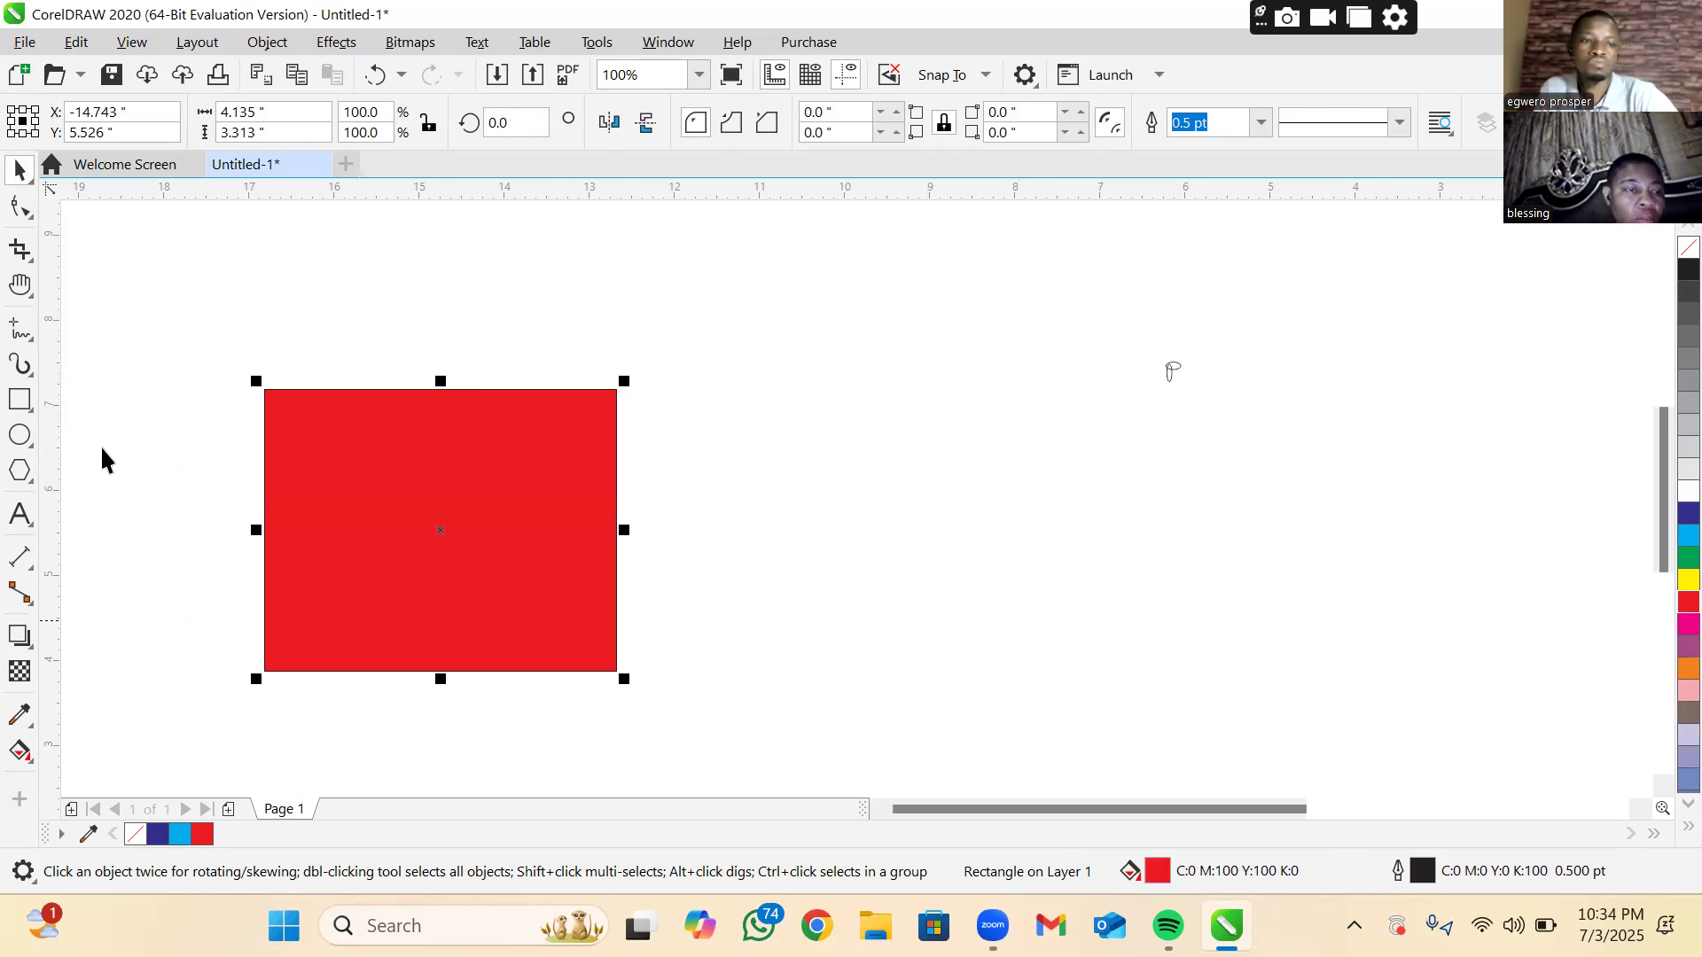
- Round only the red rectangle's top-left and bottom-right corners with the Shape tool, to a radius of about 1.656" each
{"action": "left_click", "coordinate": [21, 209]}
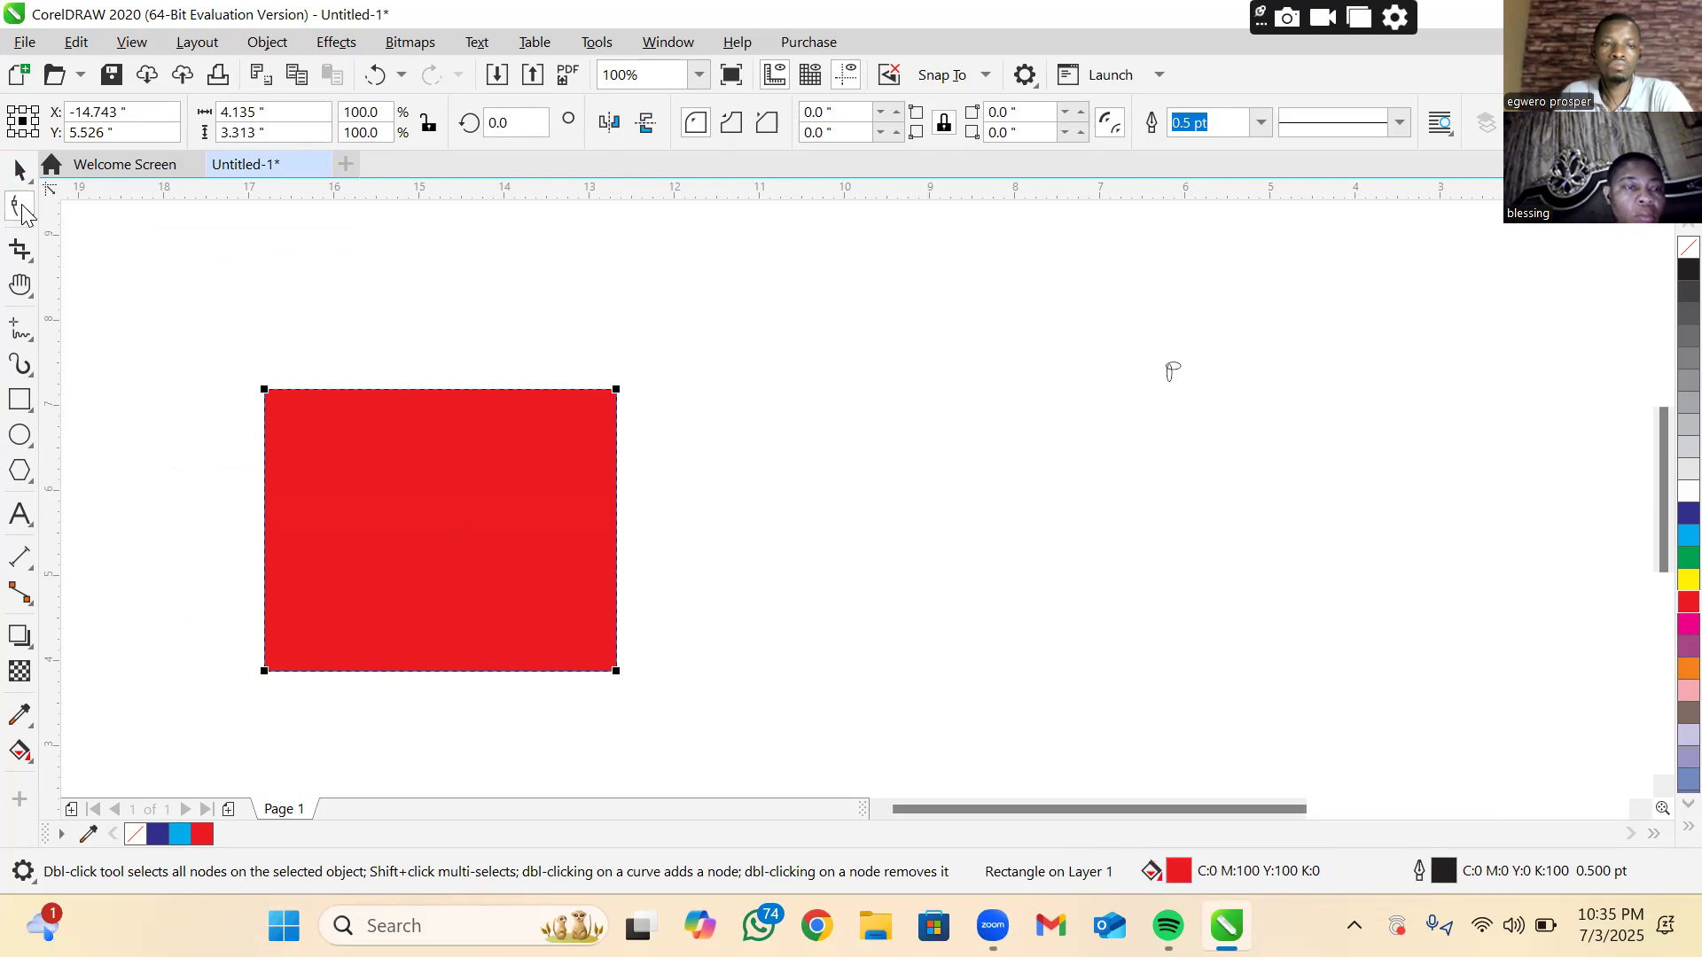
{"action": "left_click", "coordinate": [264, 390]}
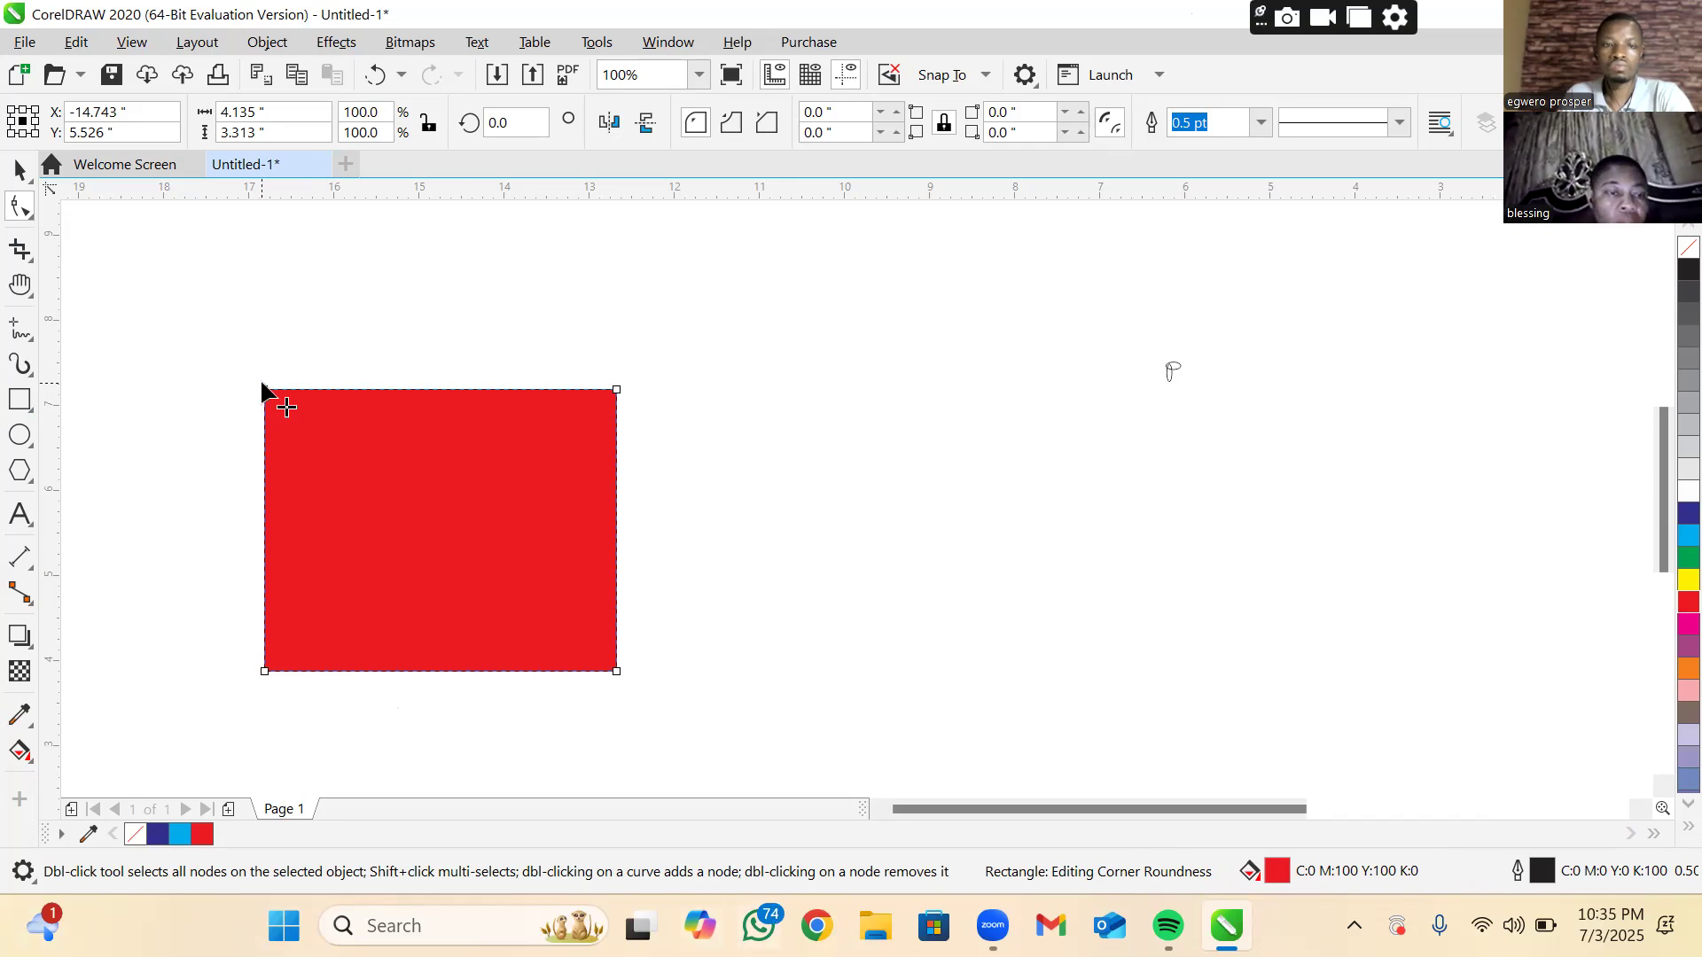
{"action": "left_click_drag", "start_coordinate": [264, 388], "coordinate": [436, 477]}
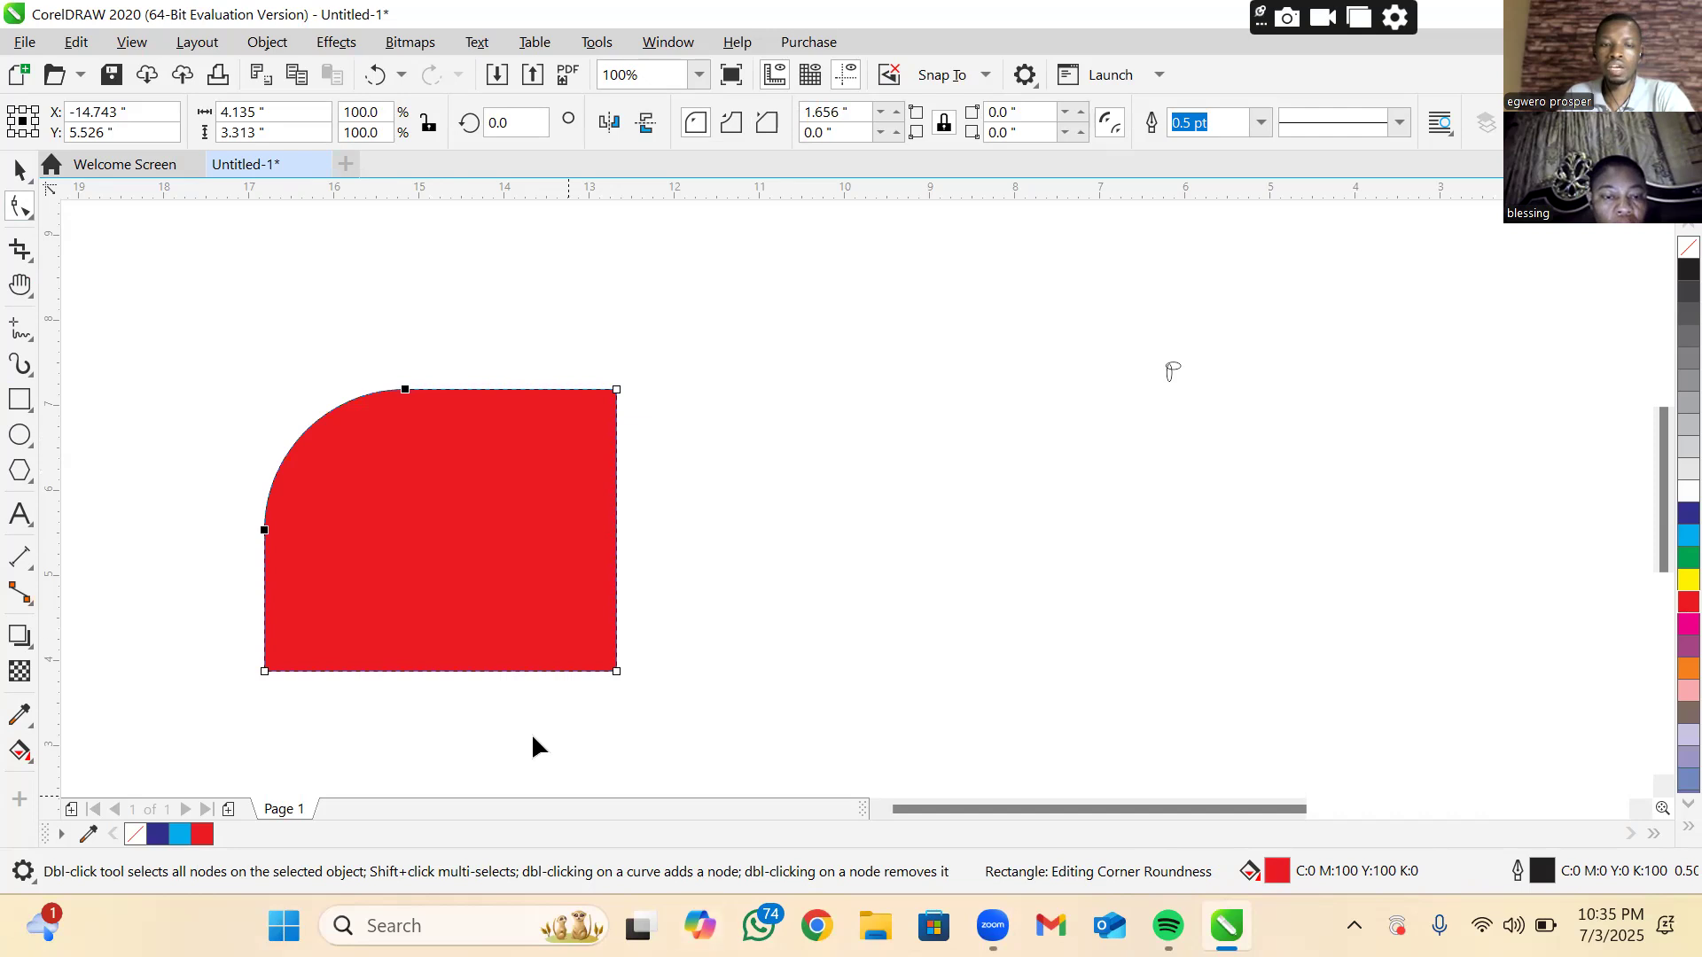
{"action": "left_click", "coordinate": [616, 672]}
{"action": "left_click_drag", "start_coordinate": [616, 671], "coordinate": [408, 472]}
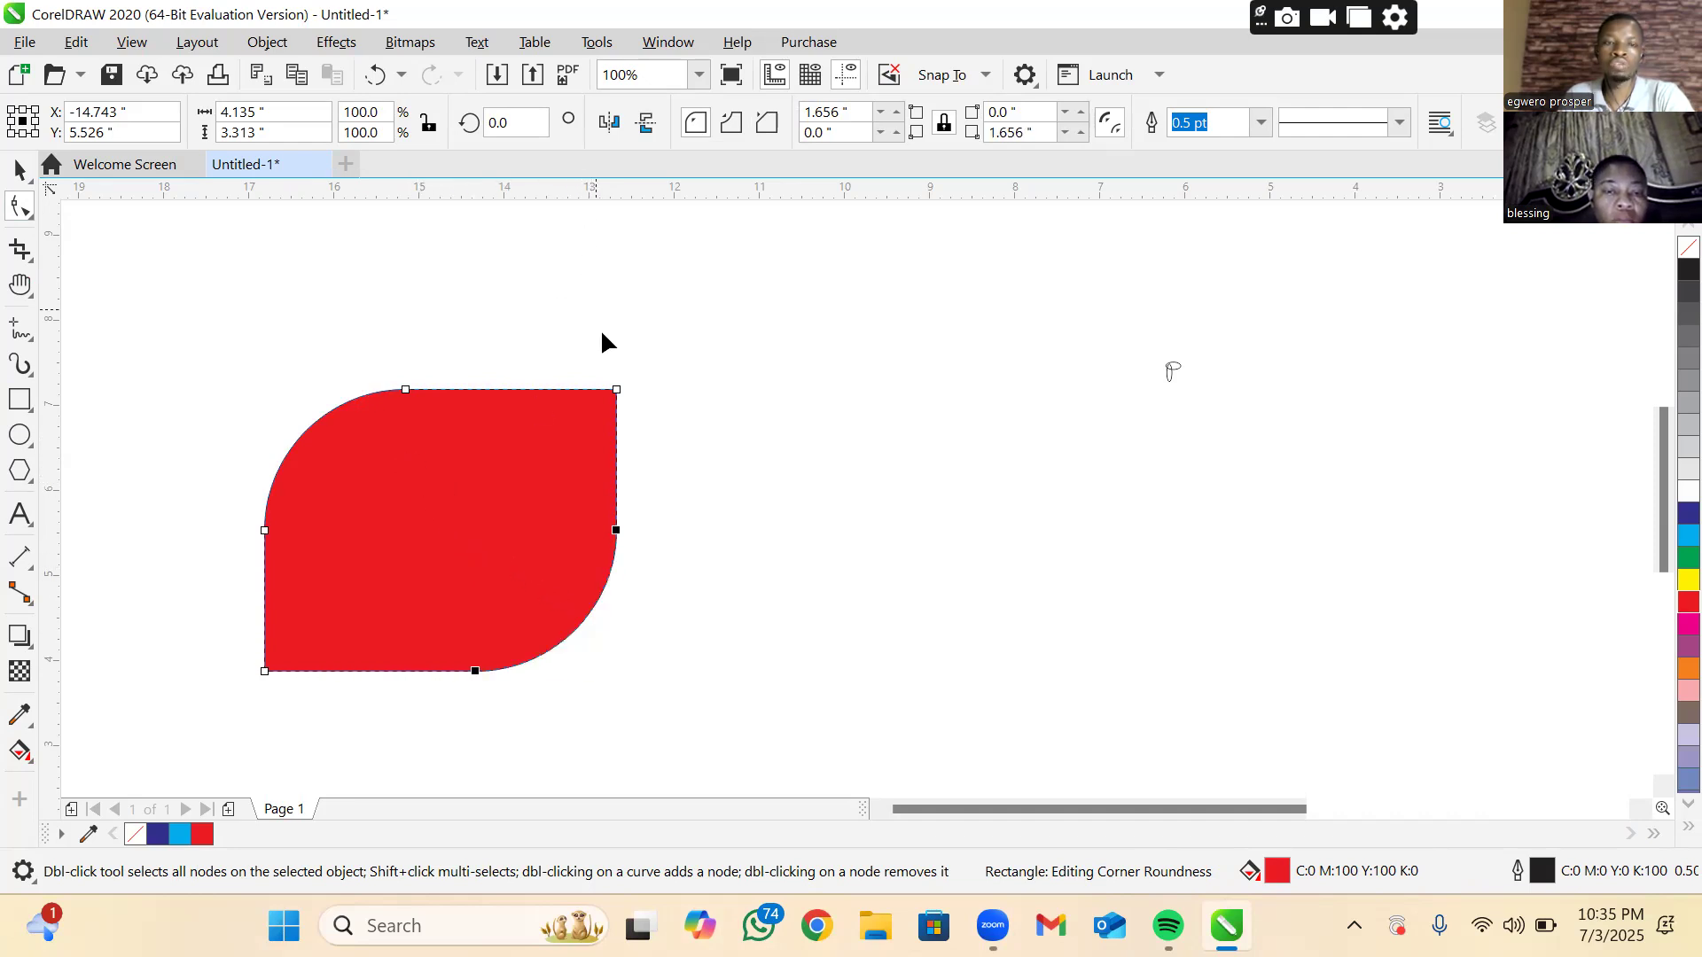
- Create a centred copy of the rounded red shape scaled to about 85.5%, fill it yellow and deselect it
{"action": "left_click", "coordinate": [17, 171]}
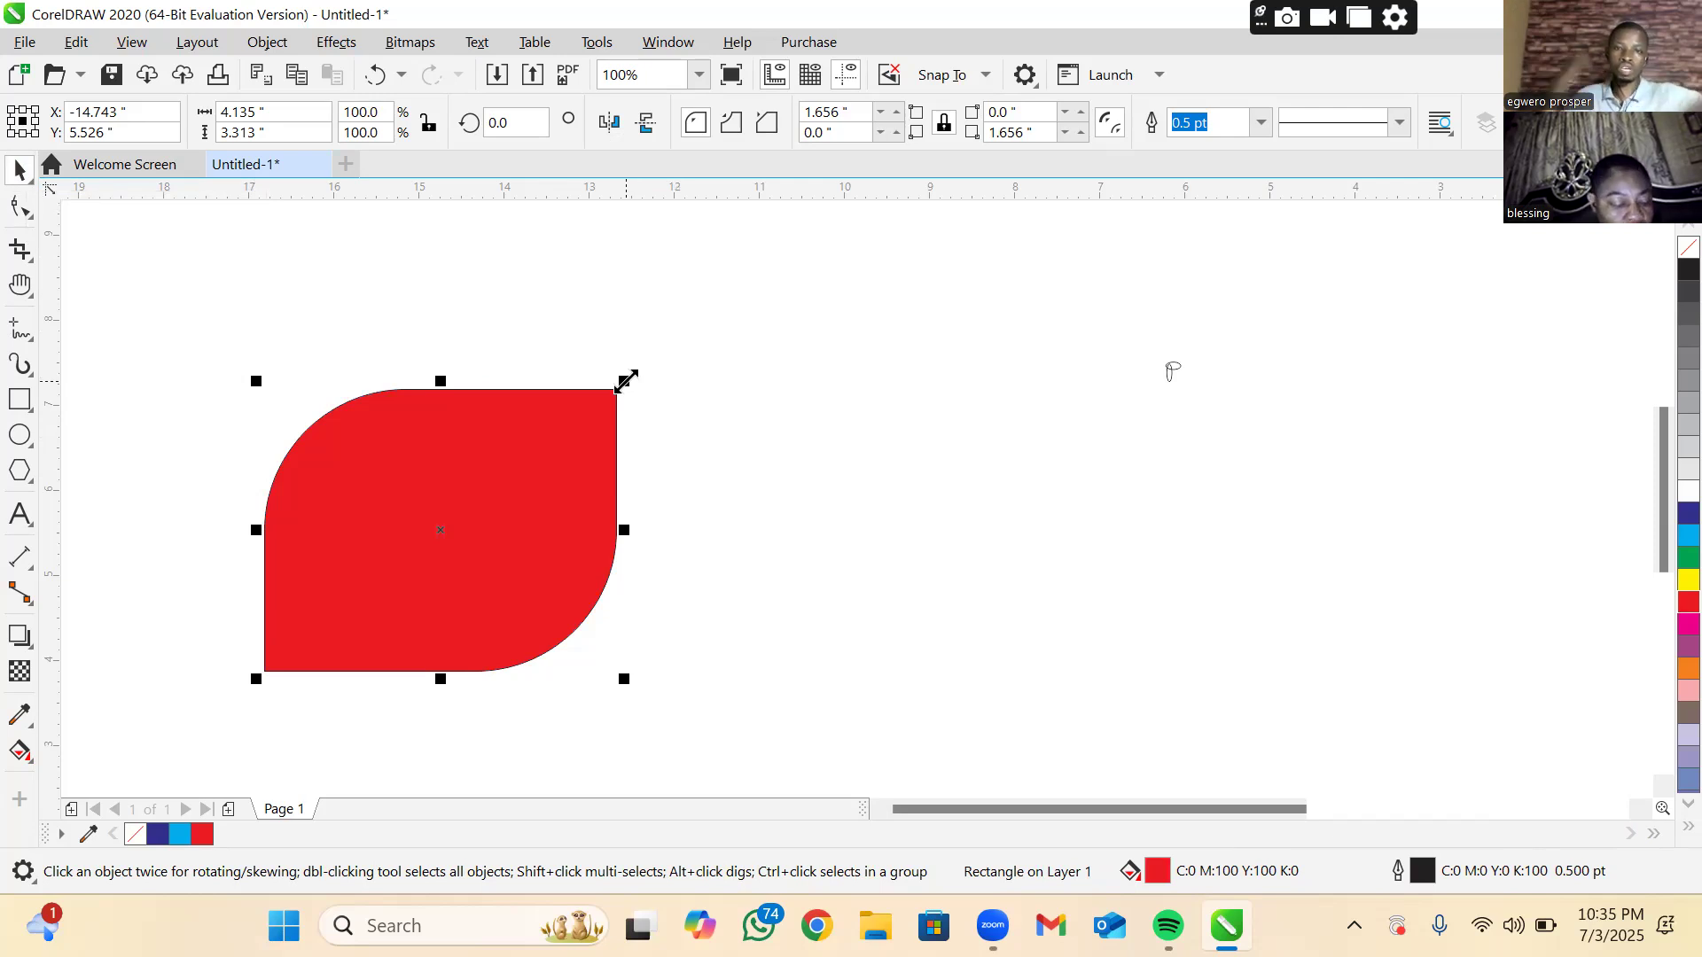
{"action": "left_click_drag", "start_coordinate": [626, 382], "coordinate": [604, 399]}
{"action": "right_click", "coordinate": [608, 402]}
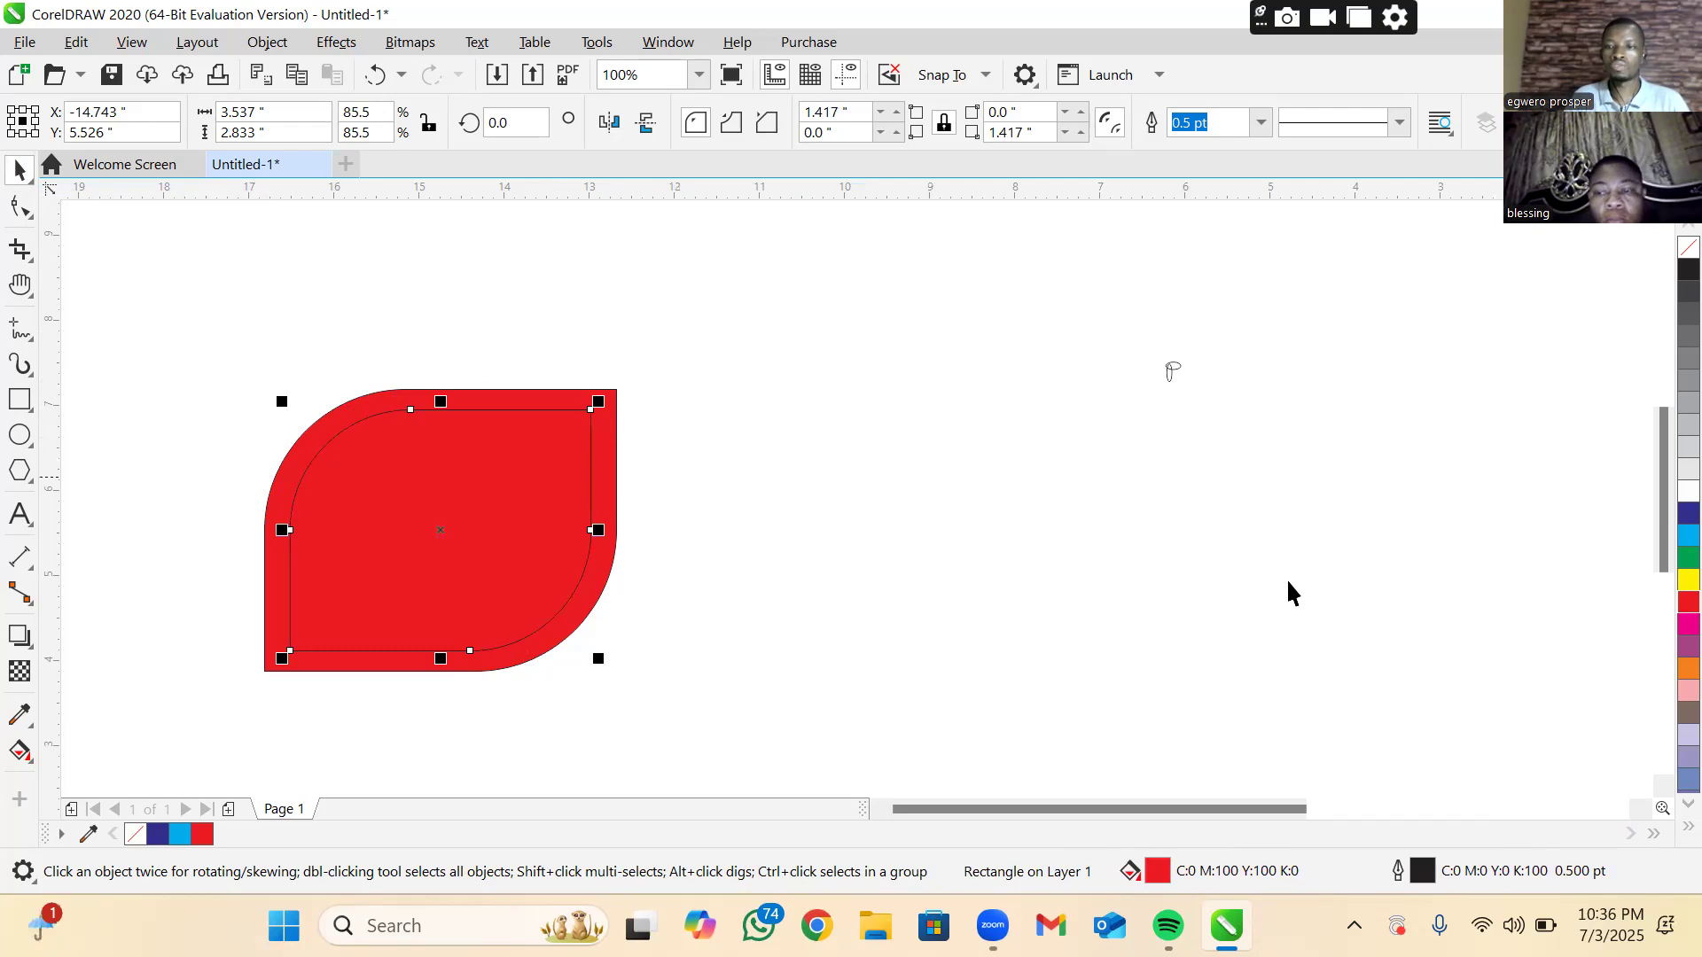
{"action": "left_click", "coordinate": [1688, 579]}
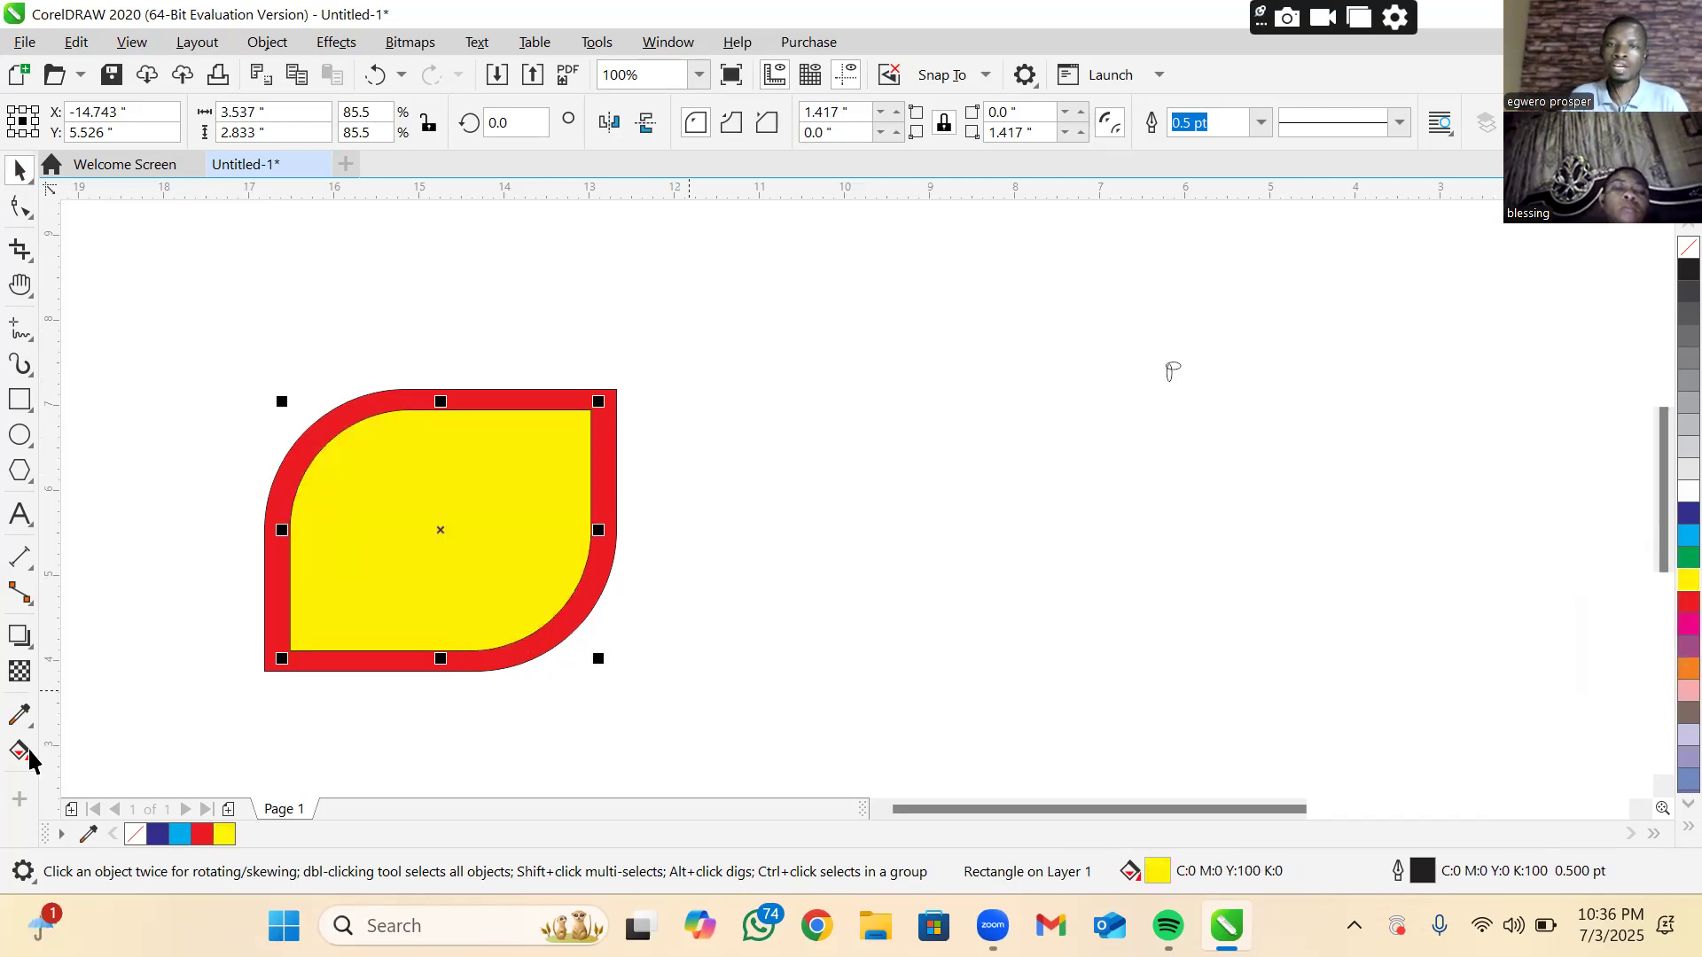
{"action": "left_click", "coordinate": [839, 681]}
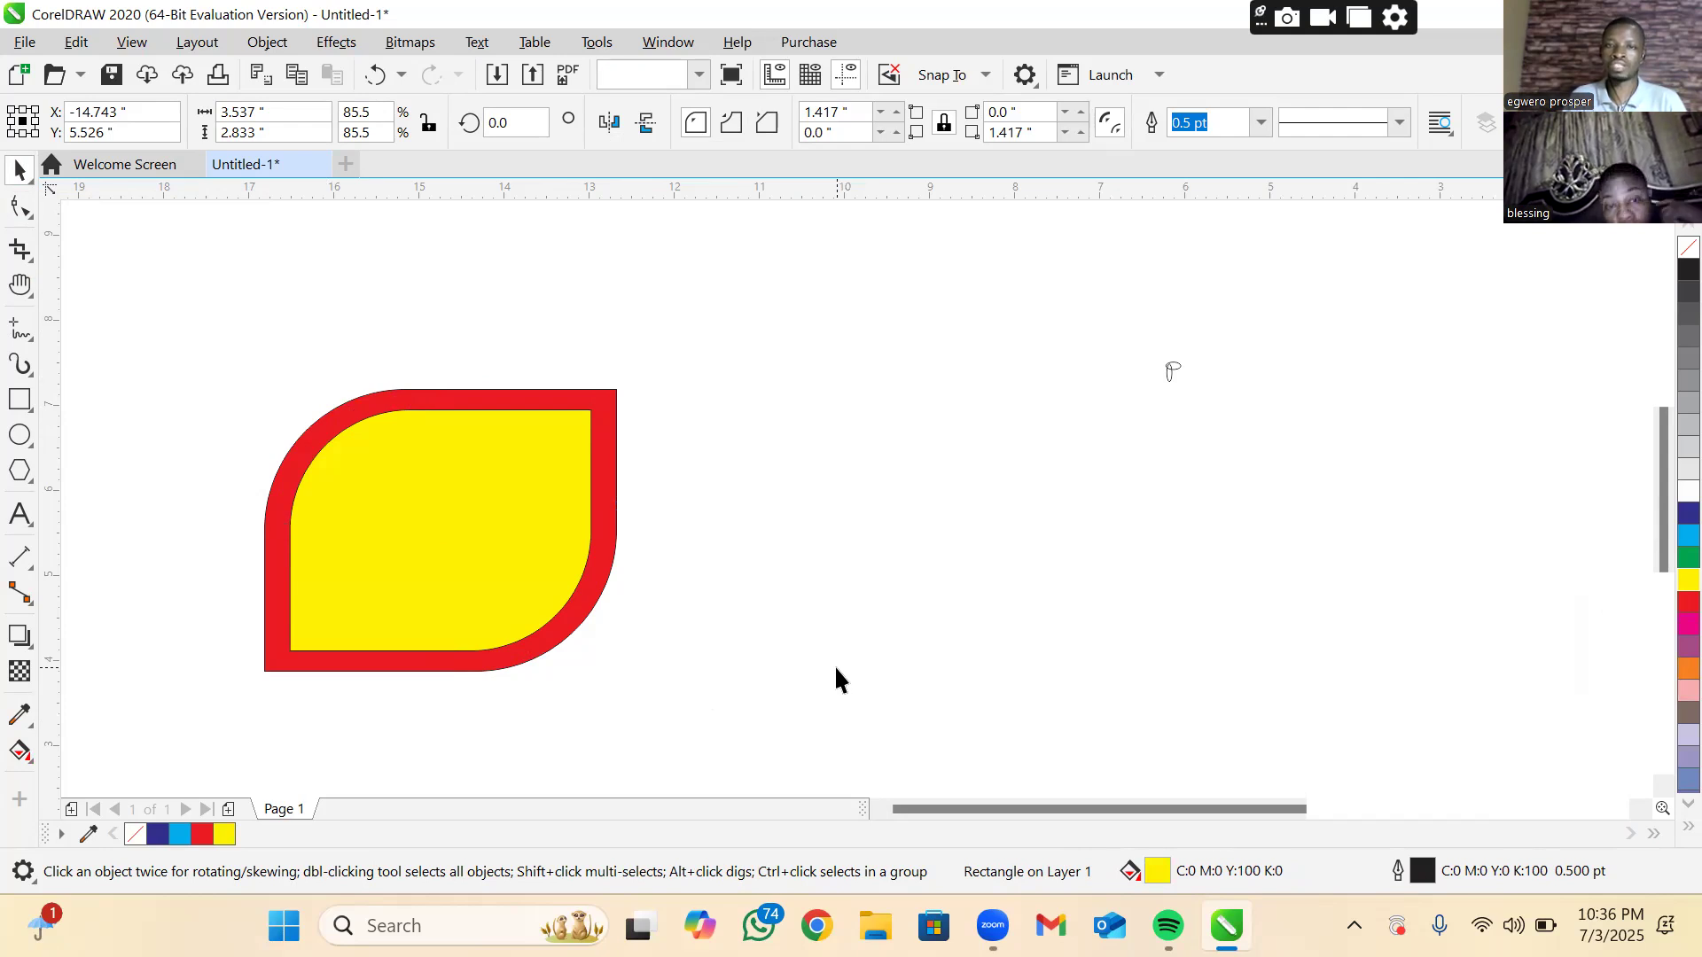